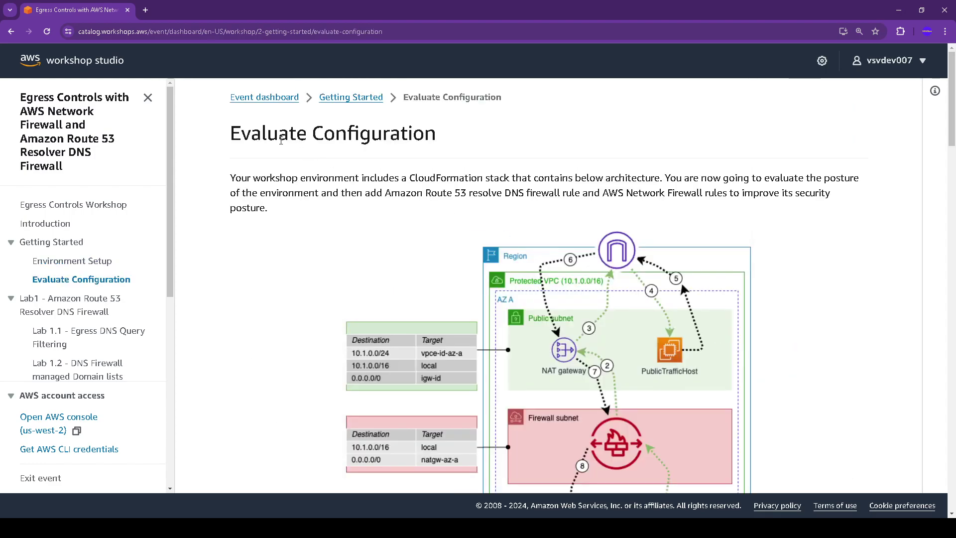
Step: Read the Evaluate Configuration introduction and examine the architecture diagram down to the CloudFormation stack outputs section
left_click_drag(239, 128, 446, 133)
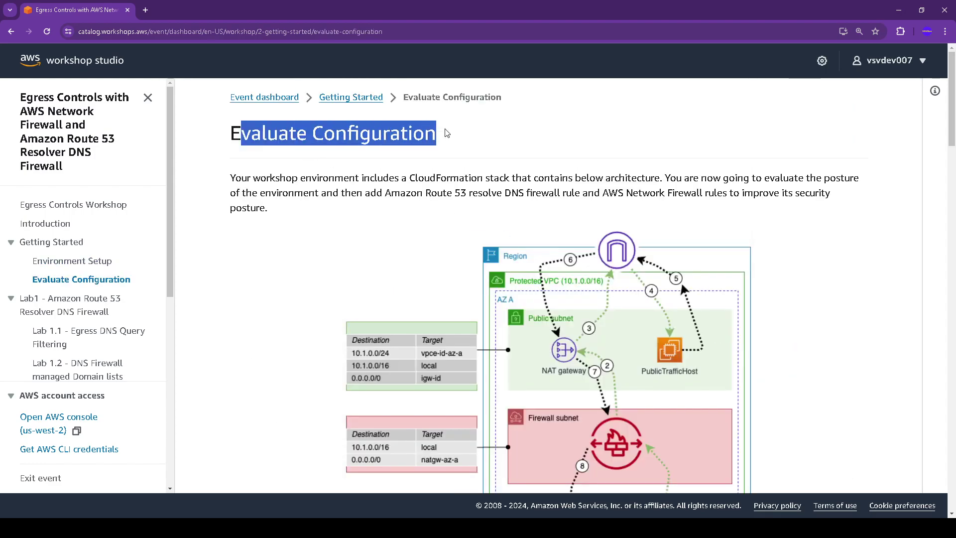
left_click_drag(235, 177, 814, 225)
scroll(748, 243, "down", 2)
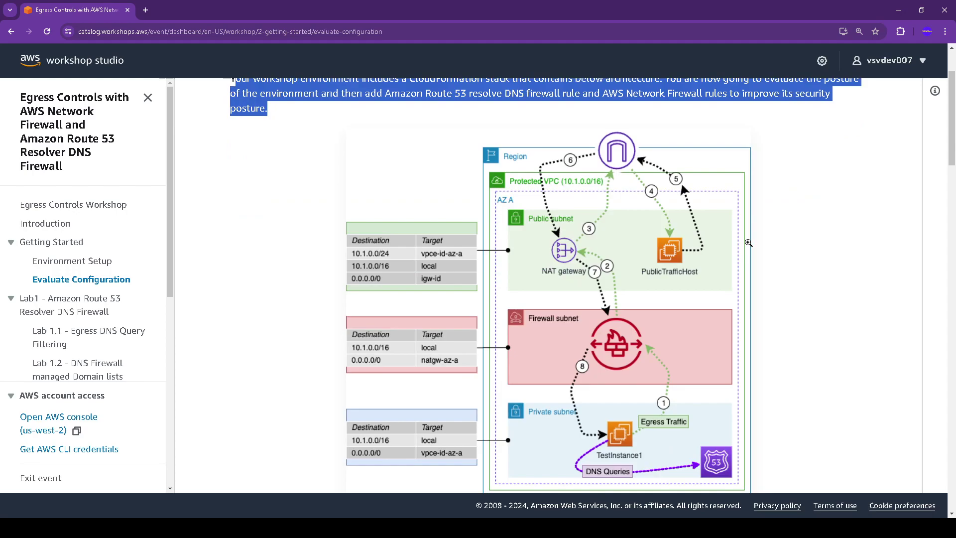
scroll(748, 242, "down", 1)
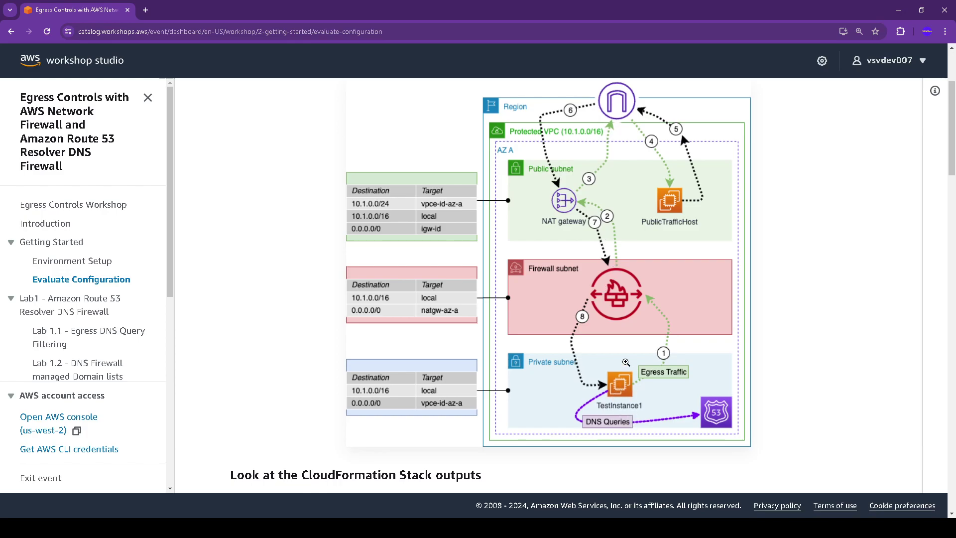
scroll(612, 345, "down", 1)
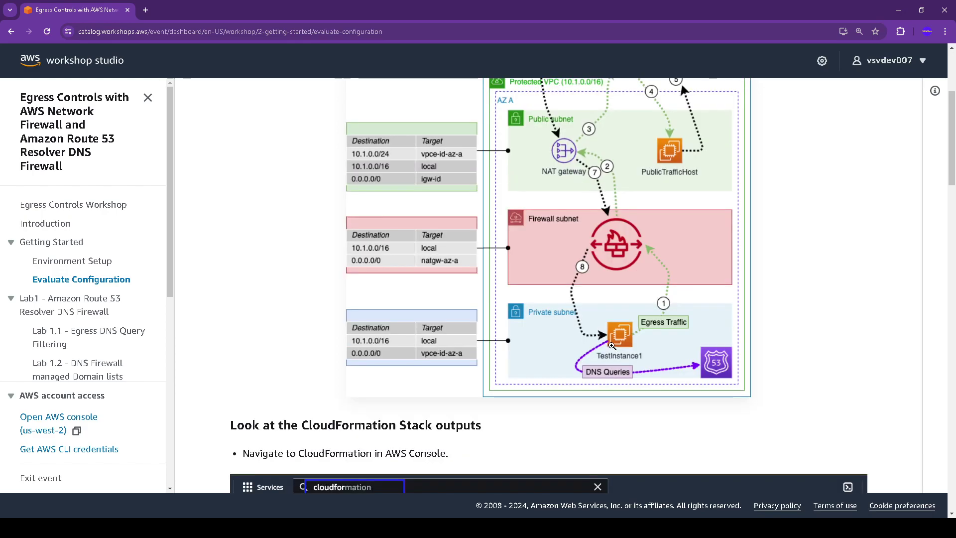
scroll(612, 346, "down", 3)
scroll(404, 279, "down", 2)
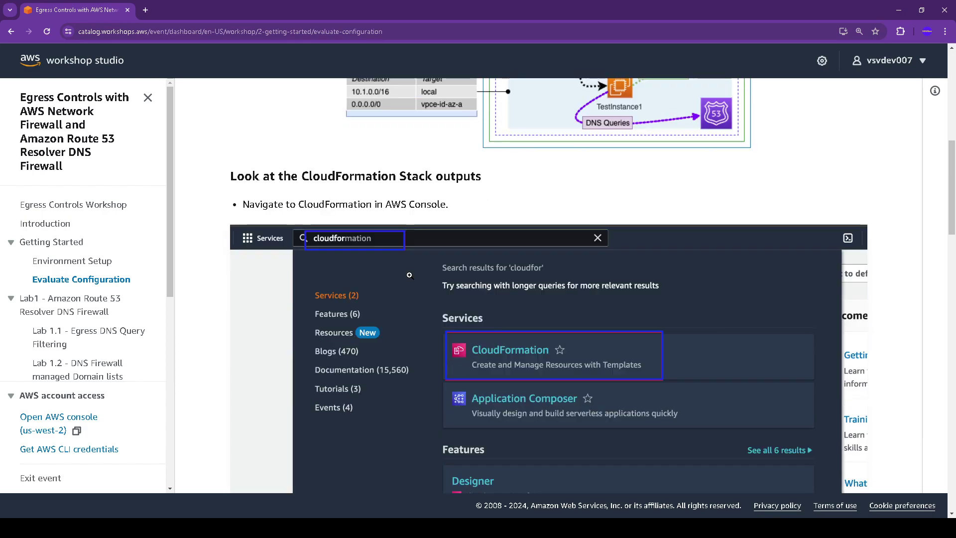
Step: Copy the service name CloudFormation from the workshop instructions and open the AWS console for us-west-2
double_click(331, 204)
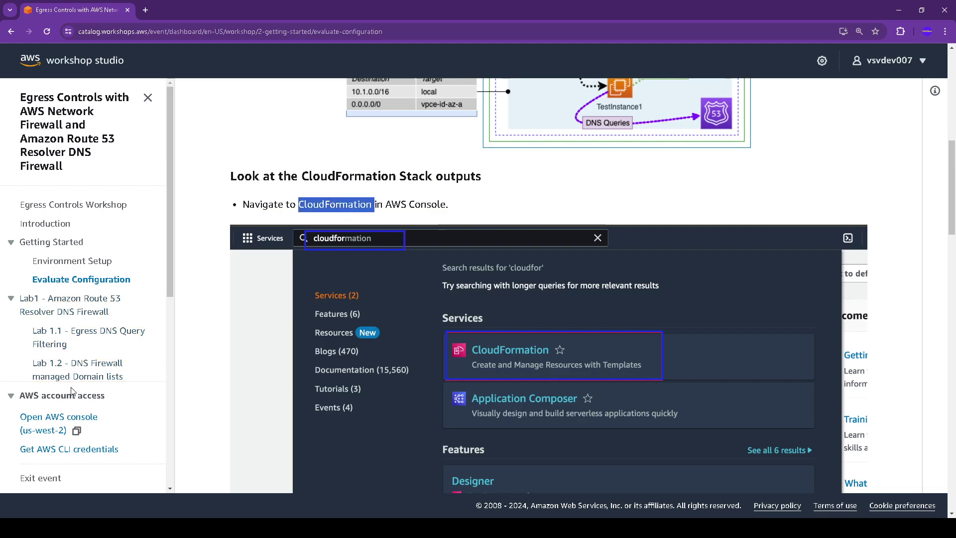
left_click(53, 427)
left_click(63, 428)
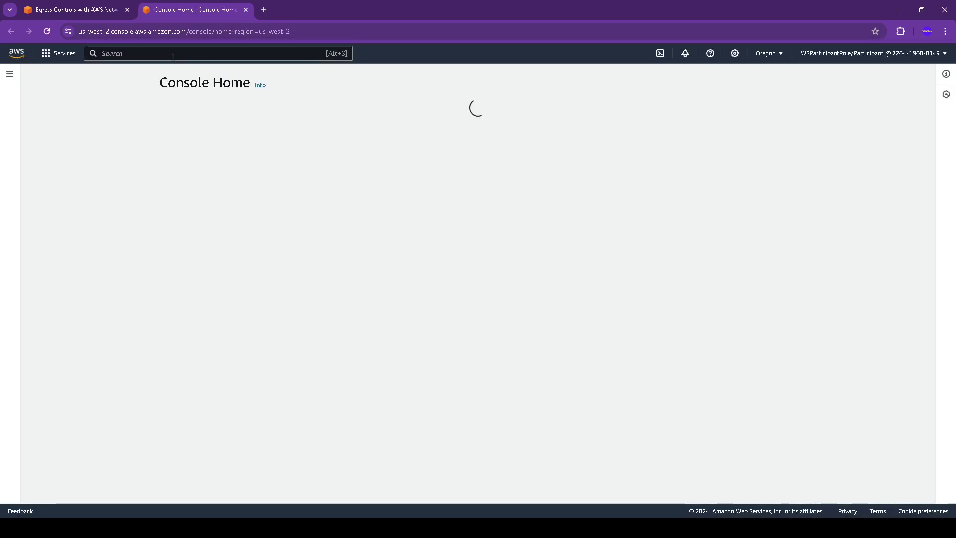
Step: Search the console for CloudFormation and display the outputs of the egress-controls-workshop stack
key("alt+s")
type("CloudFormation")
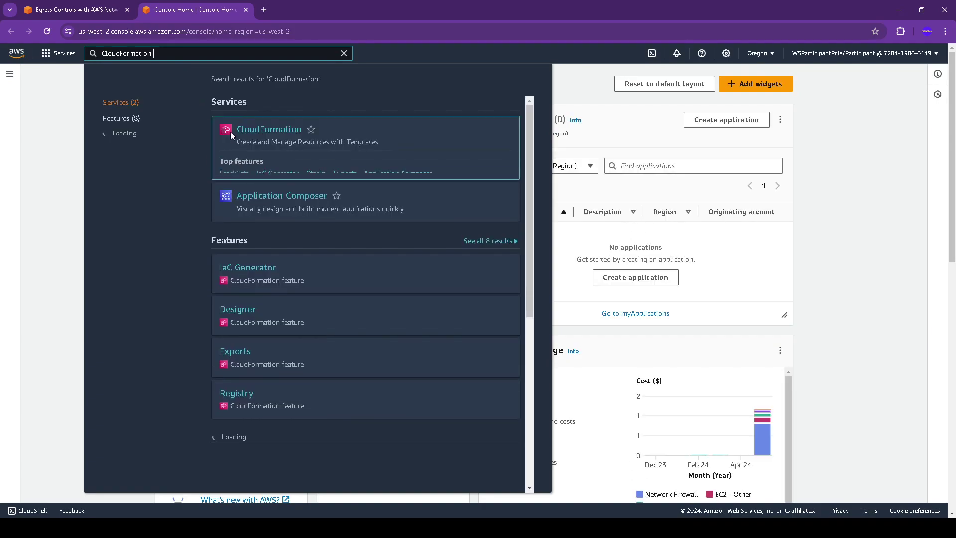
left_click(253, 136)
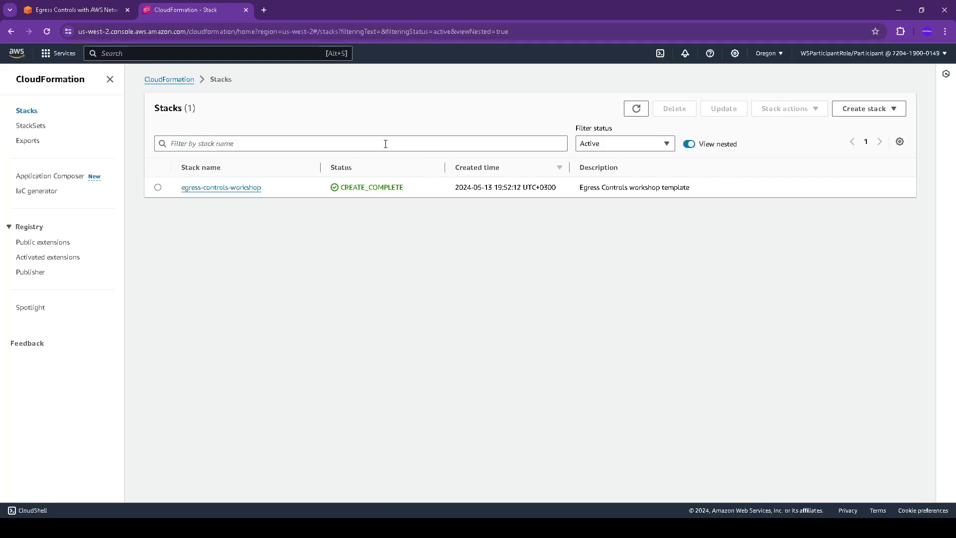
left_click(244, 188)
left_click(492, 133)
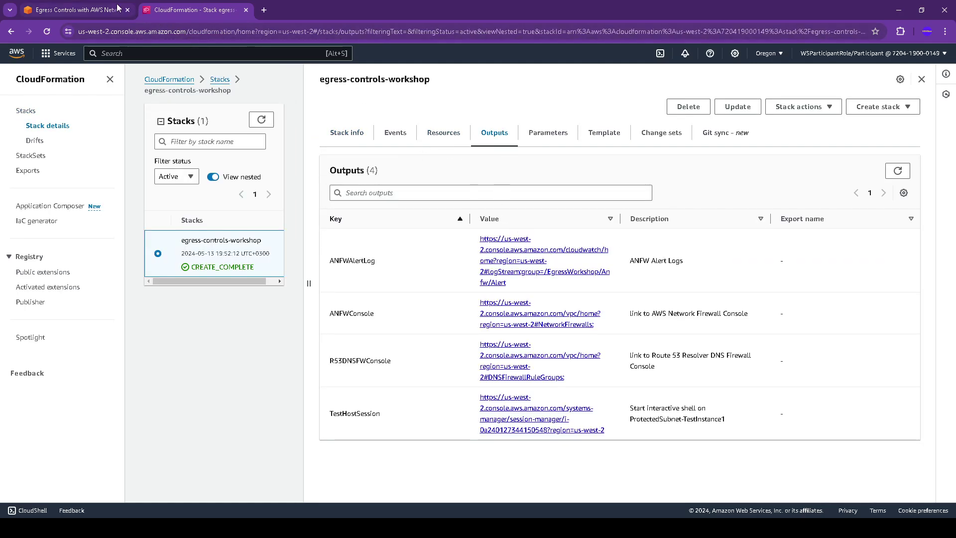
Step: Check the workshop instructions on stack outputs and open the stack's TestHostSession link in a separate browser tab
left_click(74, 10)
scroll(583, 369, "down", 5)
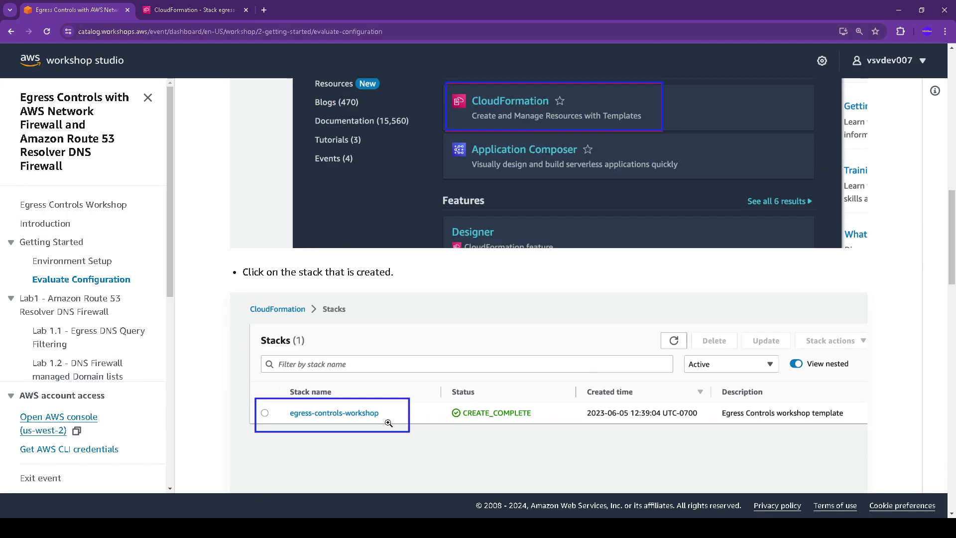
scroll(405, 424, "down", 7)
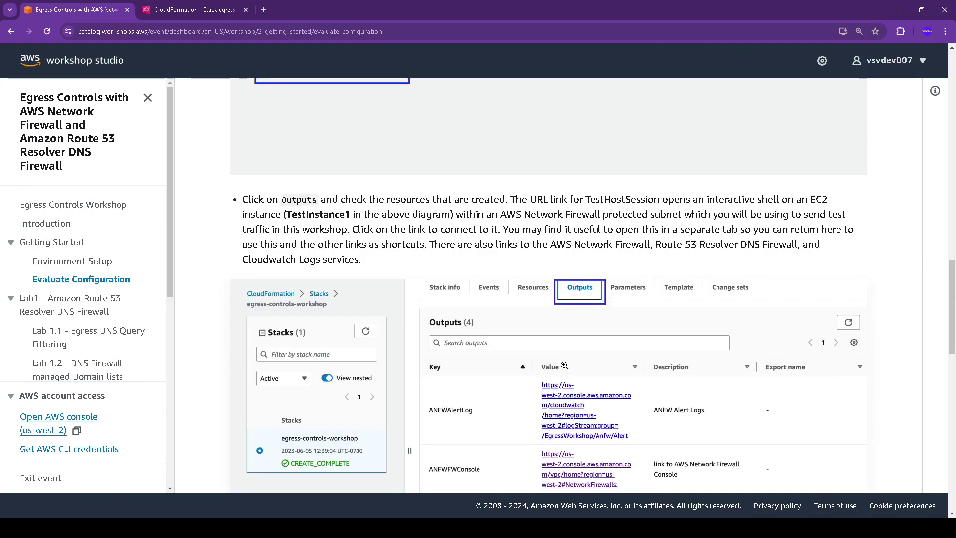
scroll(564, 365, "down", 6)
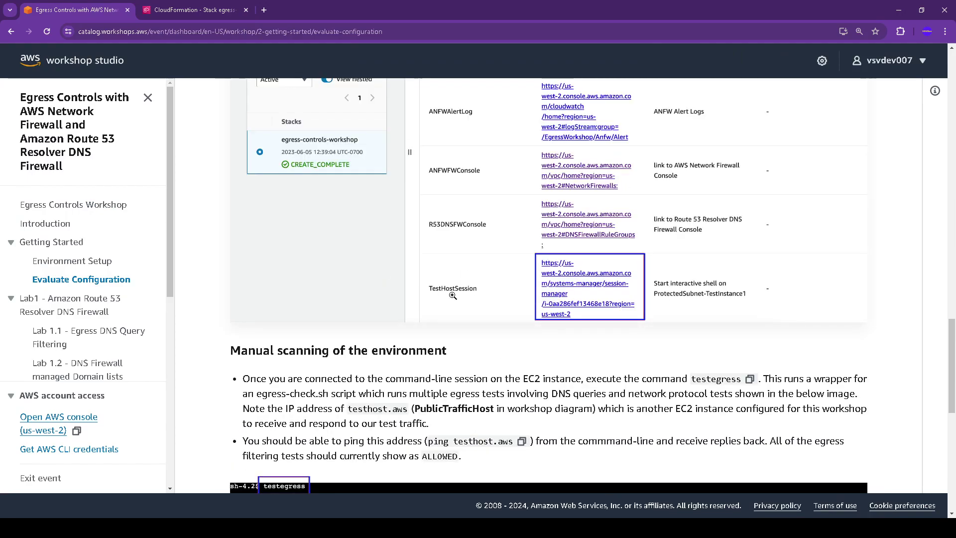
left_click(189, 10)
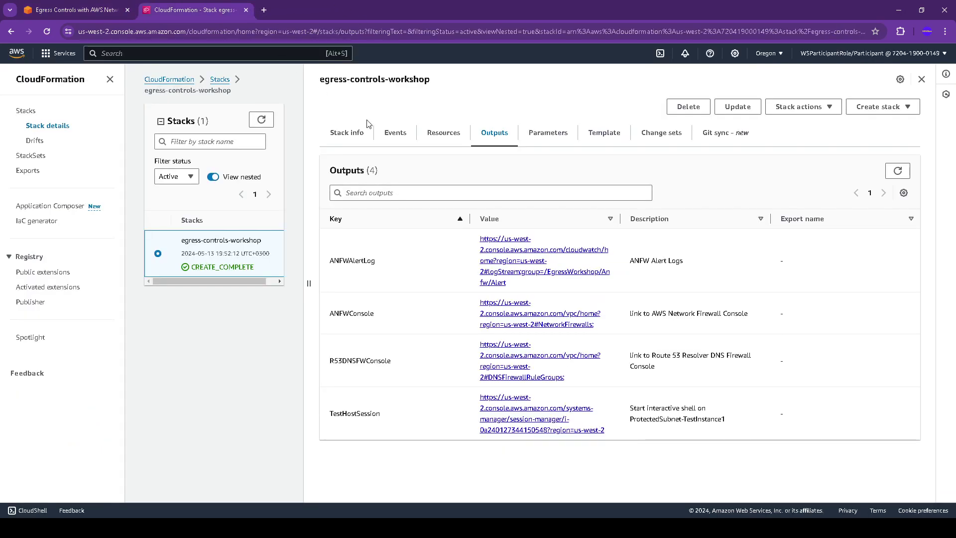
middle_click(525, 415)
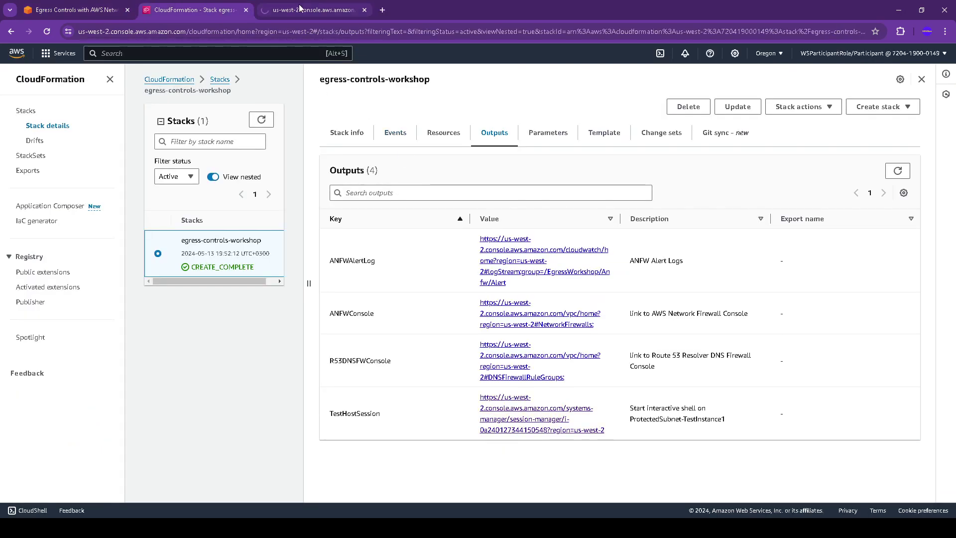
left_click(300, 8)
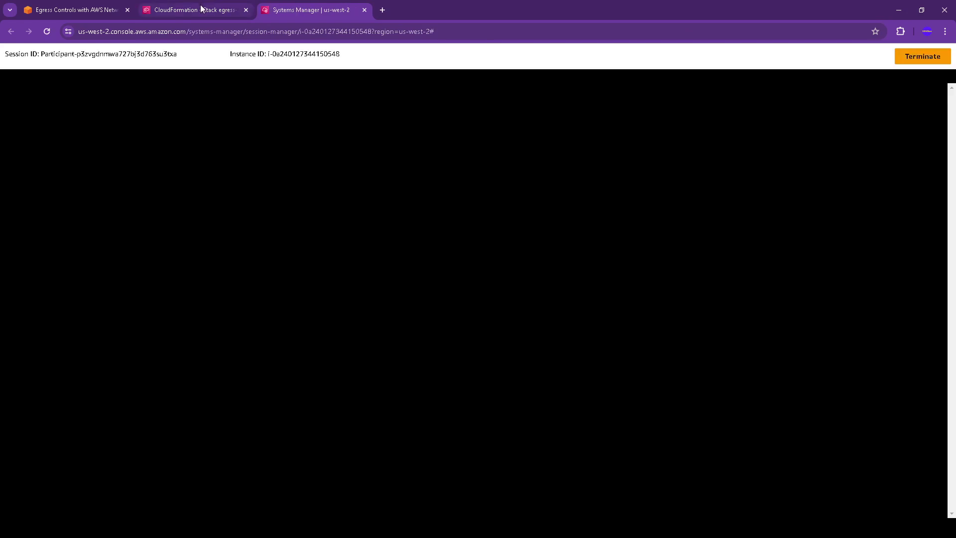
Step: Copy the testegress command from the workshop's manual scanning section and run it in the TestInstance1 shell session
left_click(201, 8)
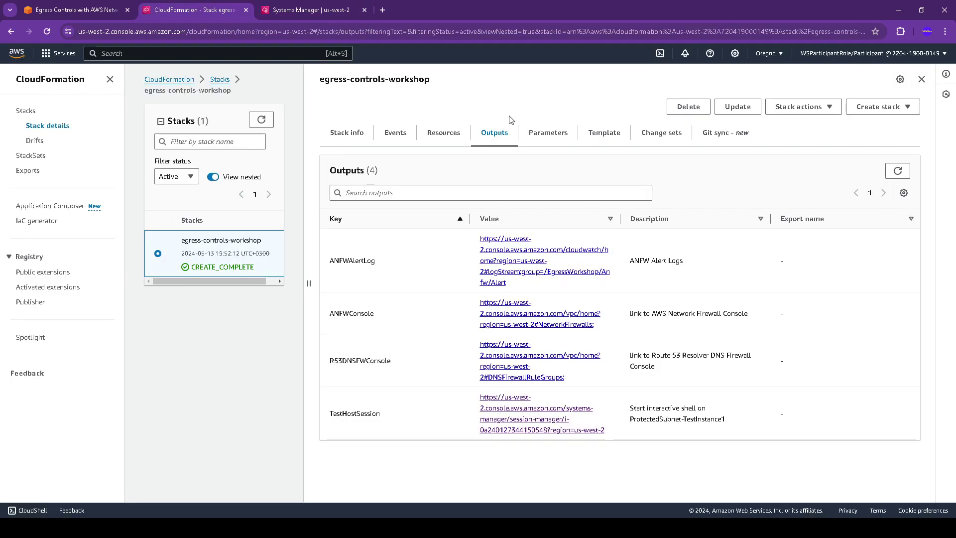
left_click(110, 9)
scroll(468, 271, "down", 3)
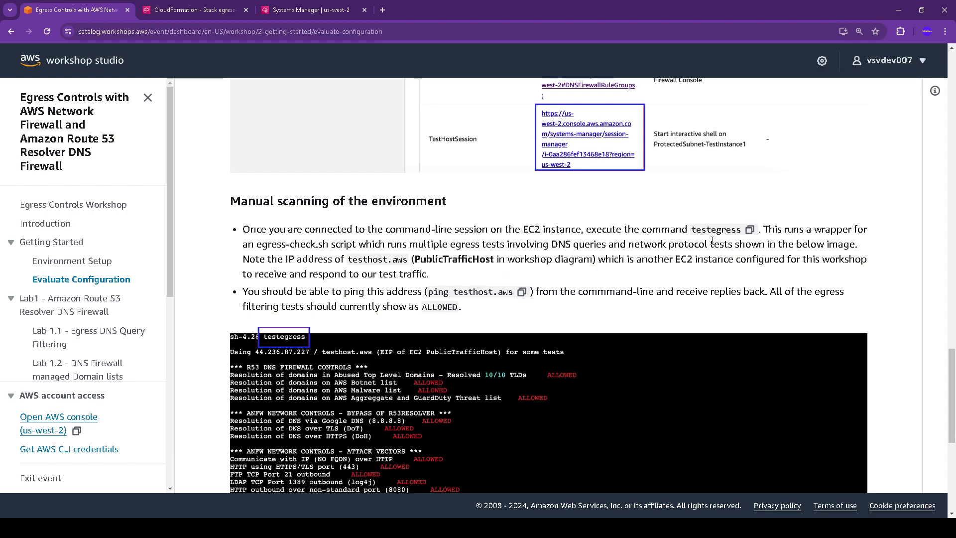
left_click(750, 229)
left_click(324, 9)
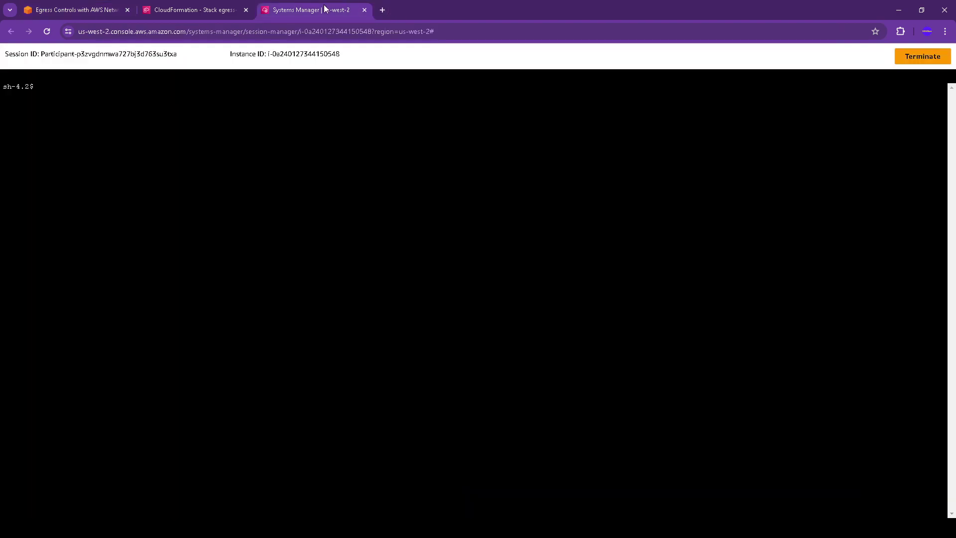
key("ctrl+v")
key("Return")
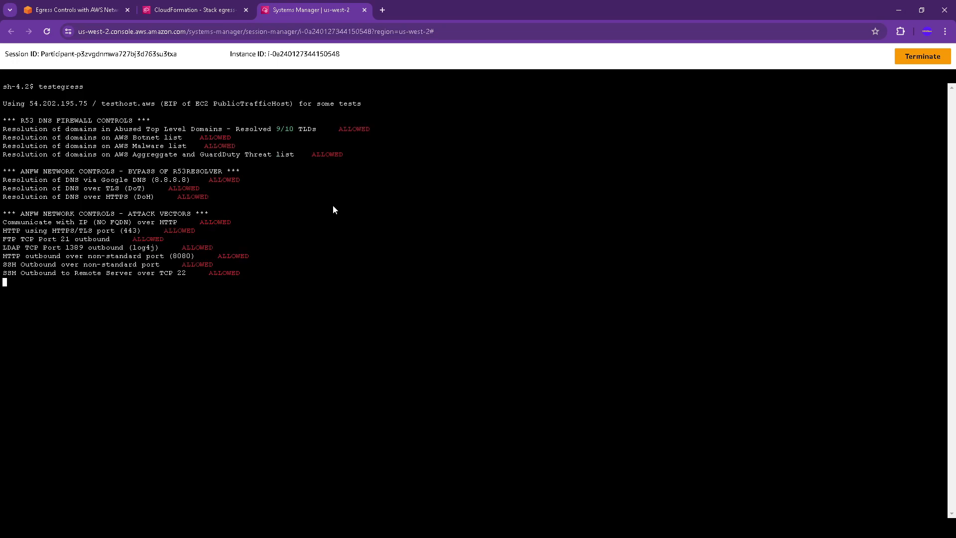
Step: Review the workshop's notes on the egress tests and testhost.aws, and run ping testhost.aws in the shell session
left_click(75, 9)
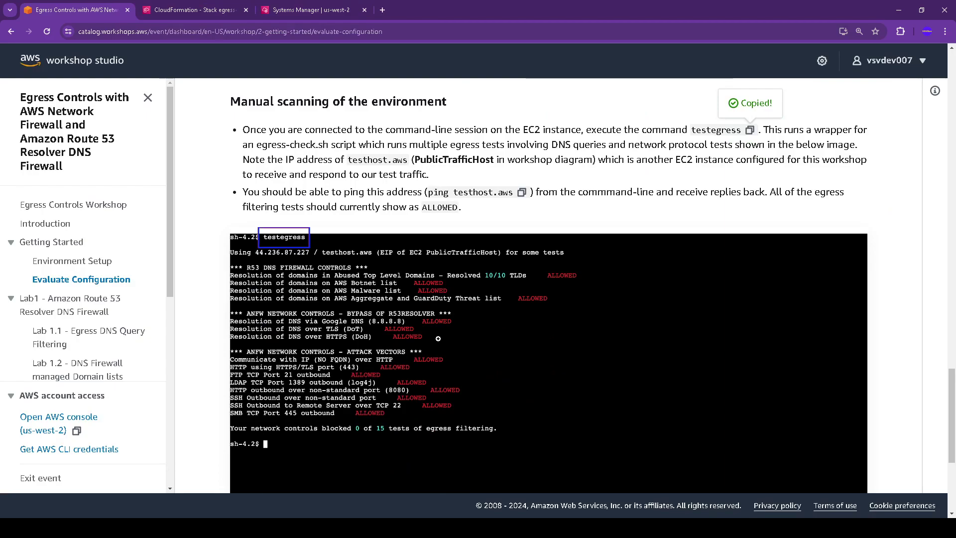
scroll(427, 369, "down", 1)
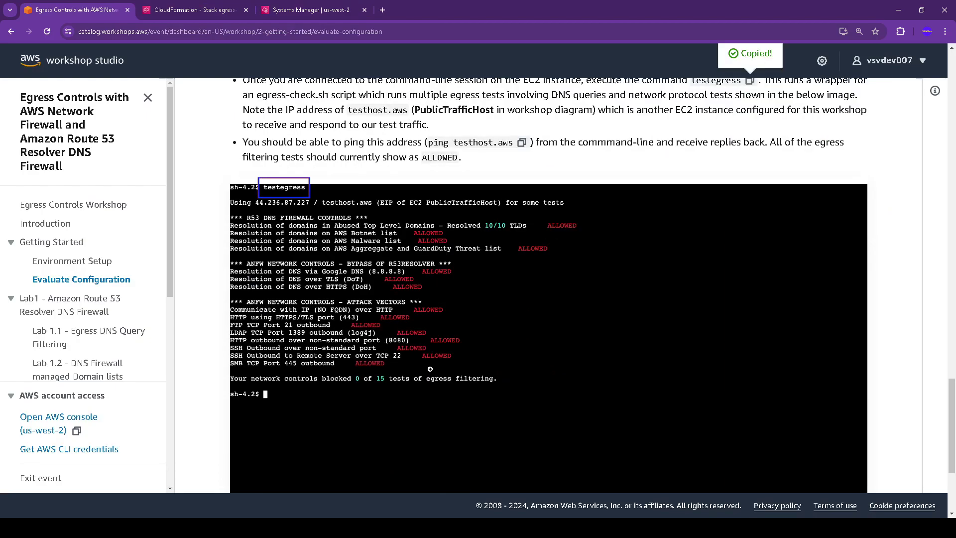
scroll(431, 368, "up", 1)
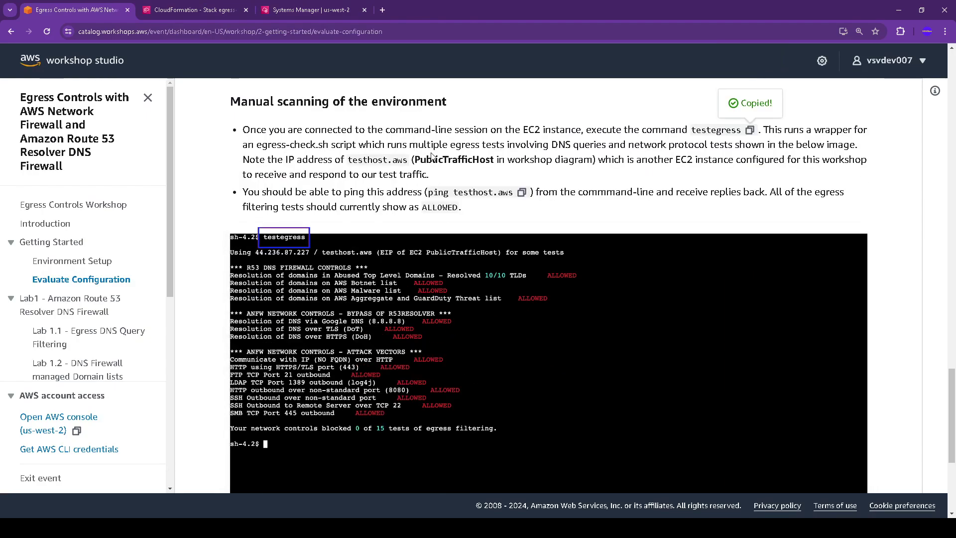
scroll(331, 153, "up", 1)
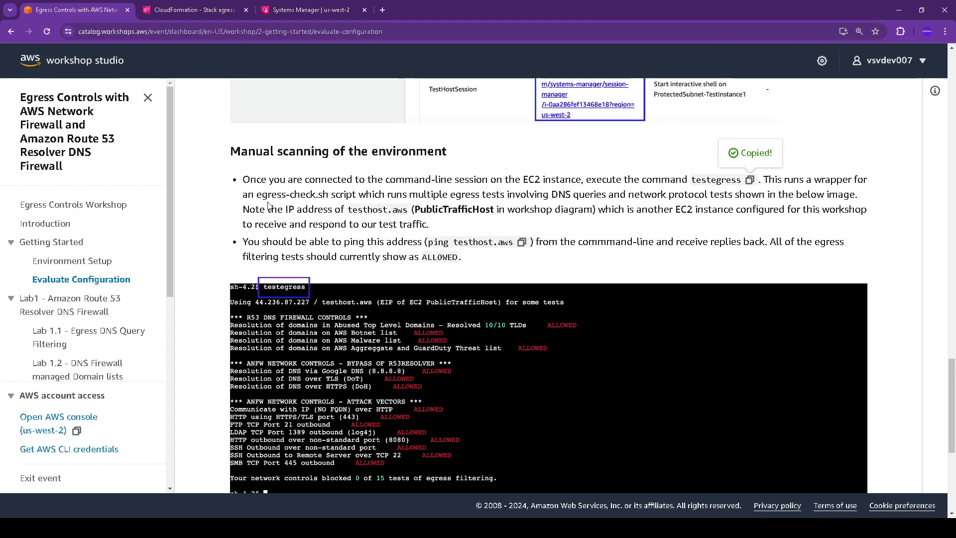
left_click_drag(359, 209, 598, 214)
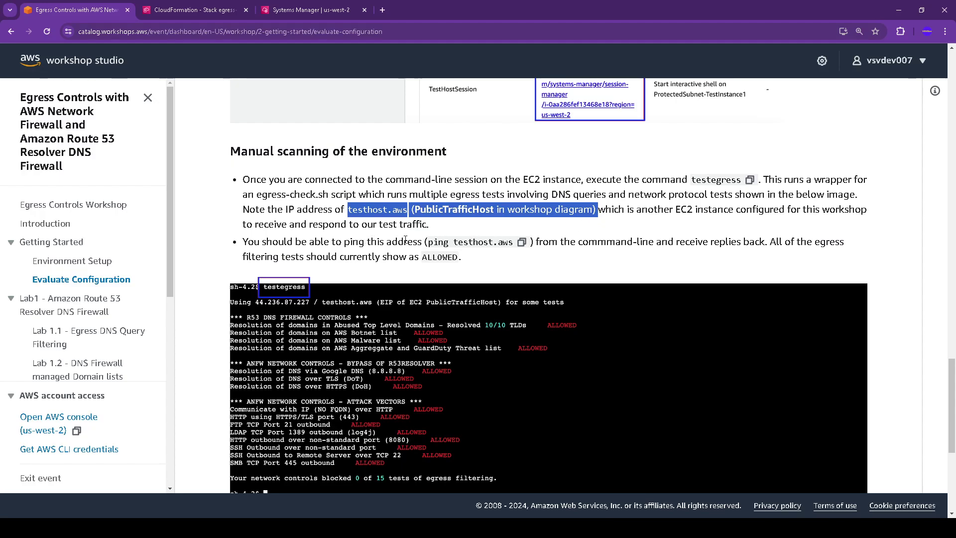
left_click(521, 242)
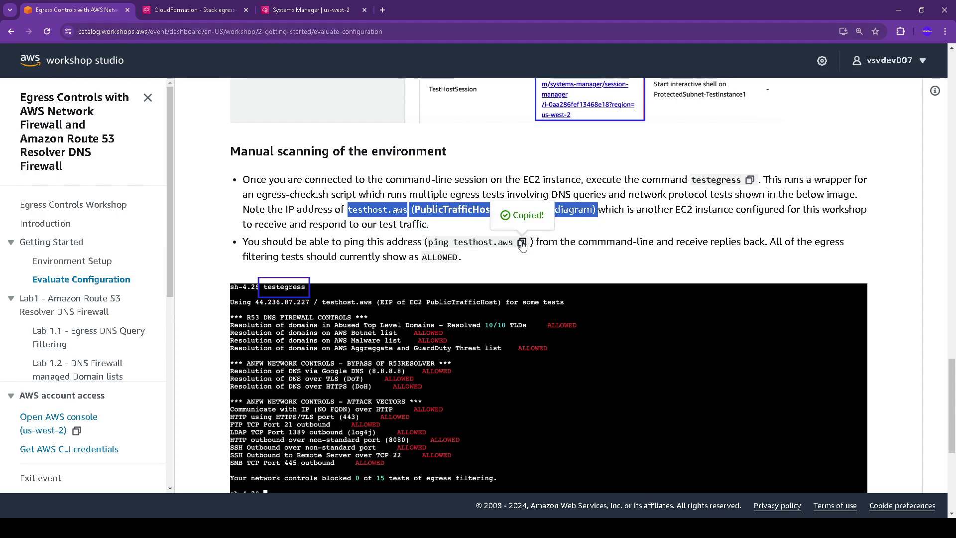
left_click(311, 10)
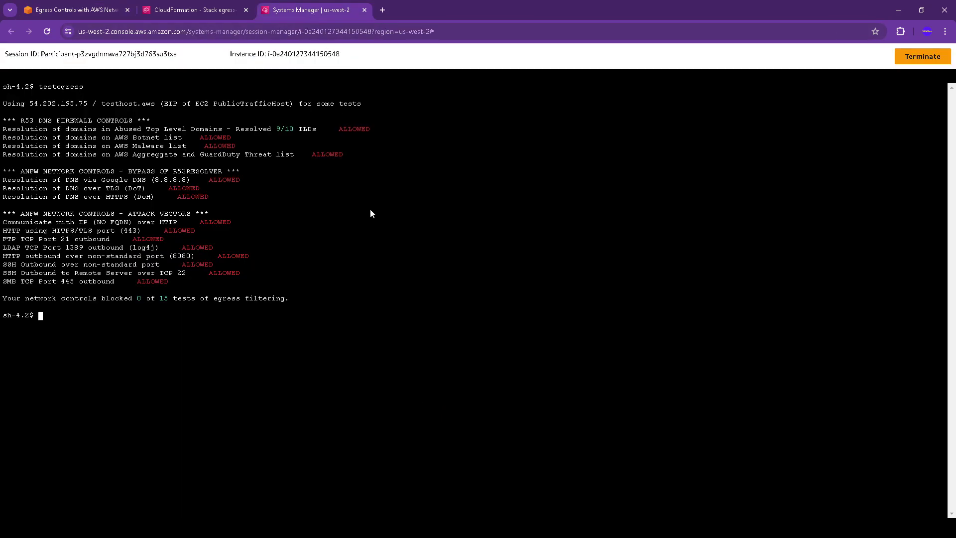
key("ctrl+v")
key("Return")
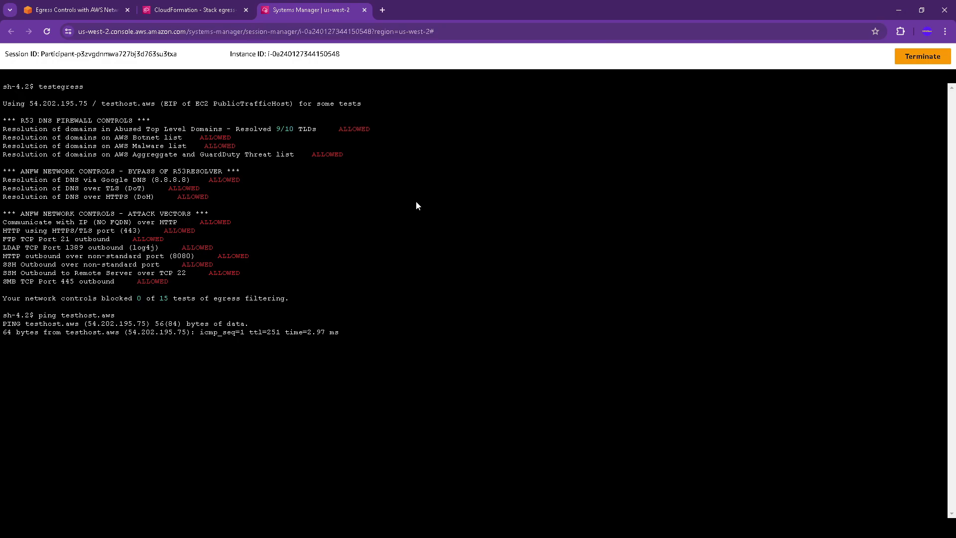
Step: Read the closing remarks of Evaluate Configuration and continue to the Lab1 - Amazon Route 53 Resolver DNS Firewall page
left_click(100, 9)
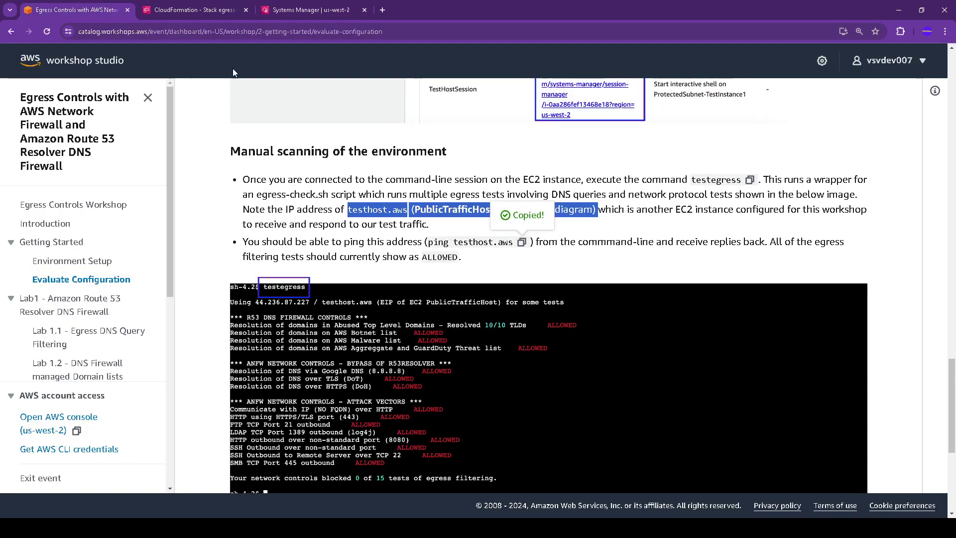
scroll(529, 267, "down", 6)
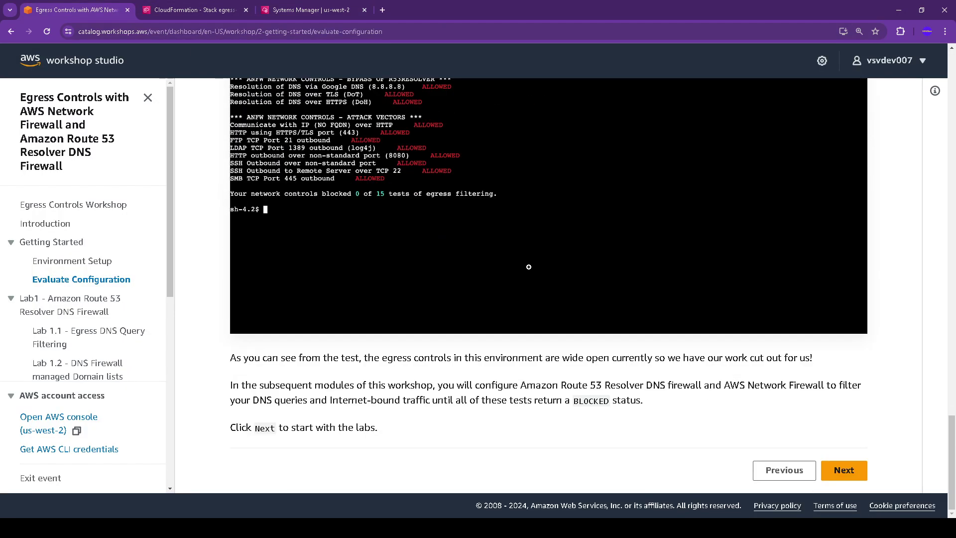
left_click_drag(229, 358, 670, 424)
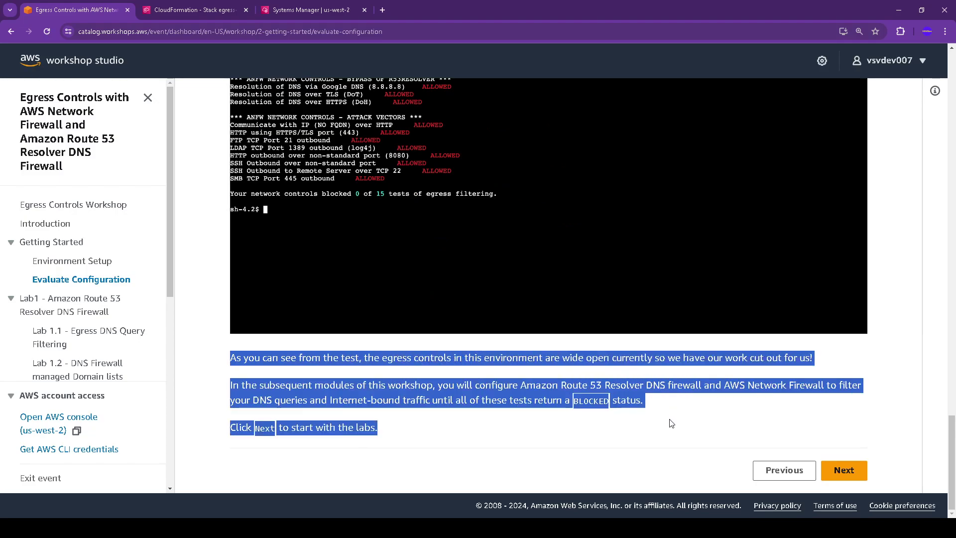
left_click(841, 468)
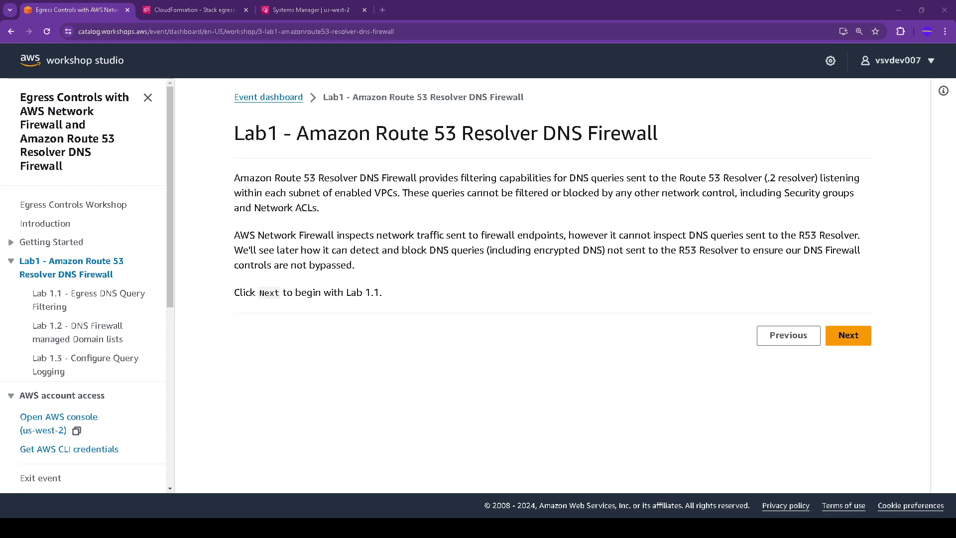
Step: Read the Lab1 introduction on DNS query filtering and continue to Lab 1.1 - Egress DNS Query Filtering
left_click(735, 345)
left_click_drag(239, 121, 680, 141)
left_click_drag(242, 175, 340, 206)
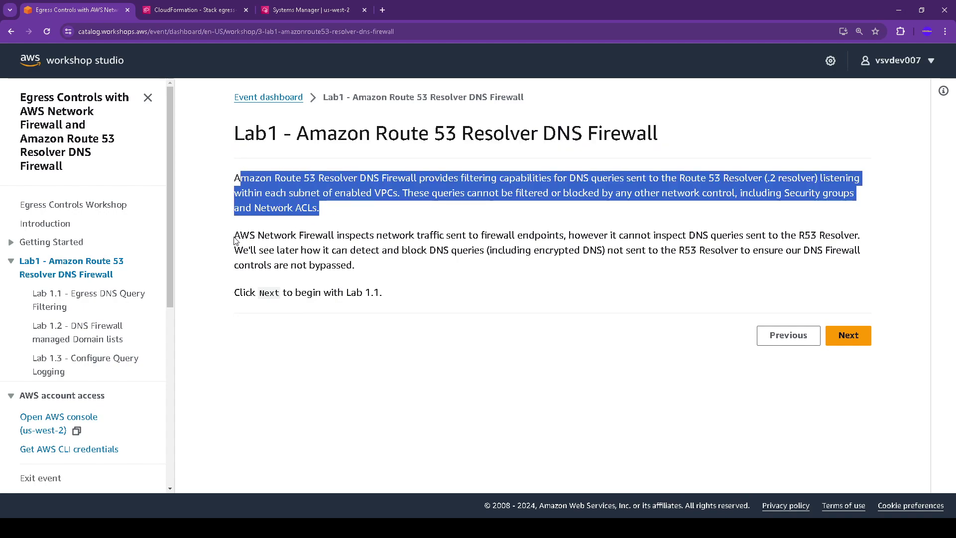
left_click_drag(237, 232, 369, 270)
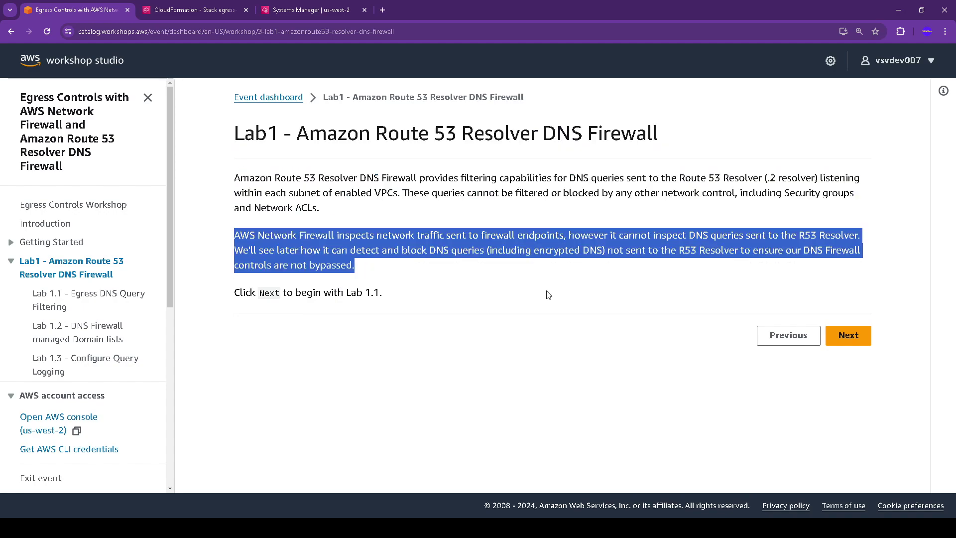
left_click(860, 341)
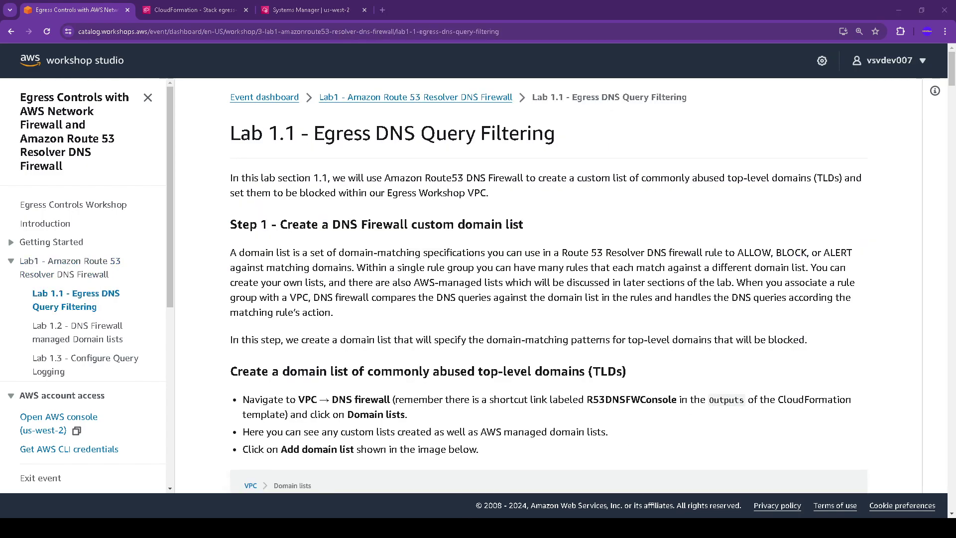
Step: Read Lab 1.1's introduction and Step 1 instructions, and open the DNS firewall Domain lists page in the VPC console
left_click_drag(230, 133, 588, 145)
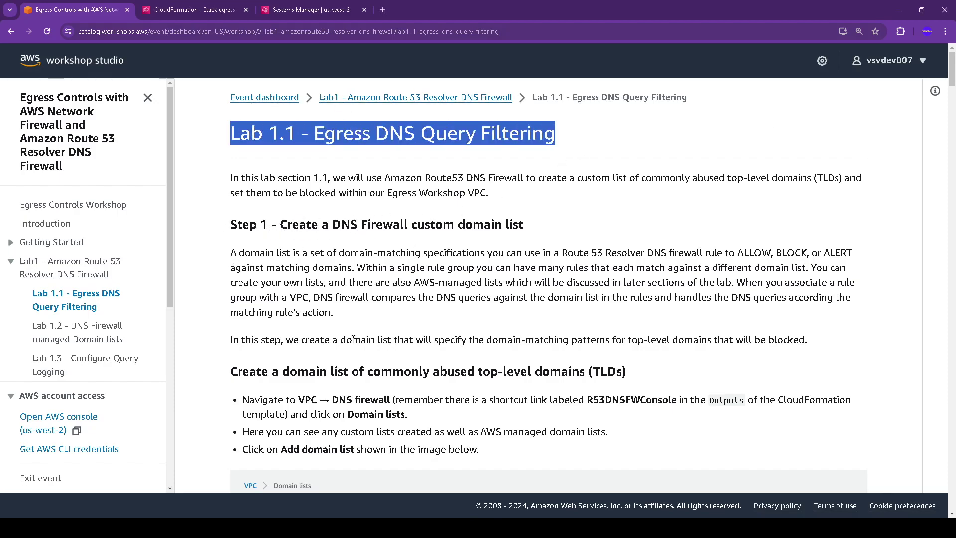
scroll(352, 340, "down", 2)
scroll(307, 300, "down", 1)
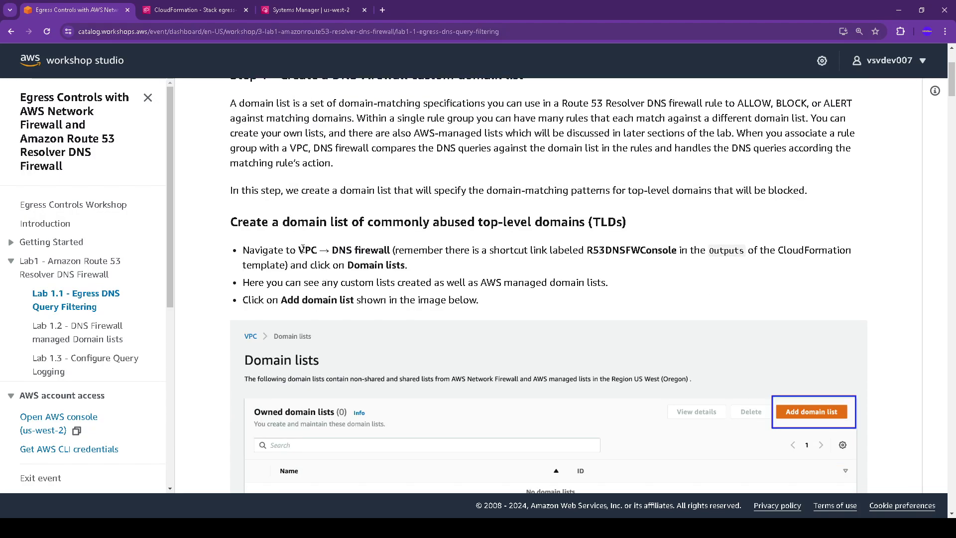
left_click_drag(303, 249, 389, 250)
scroll(379, 268, "down", 2)
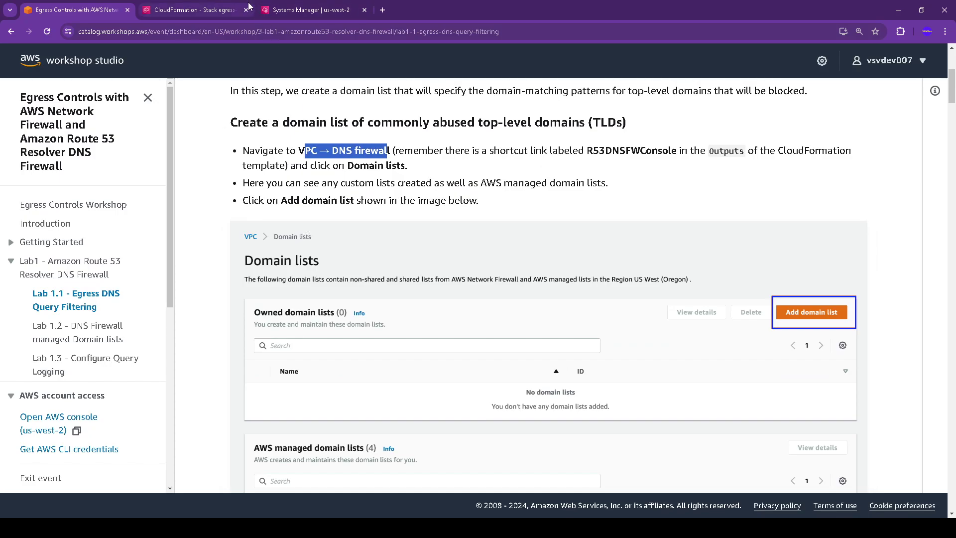
left_click(188, 15)
left_click(172, 53)
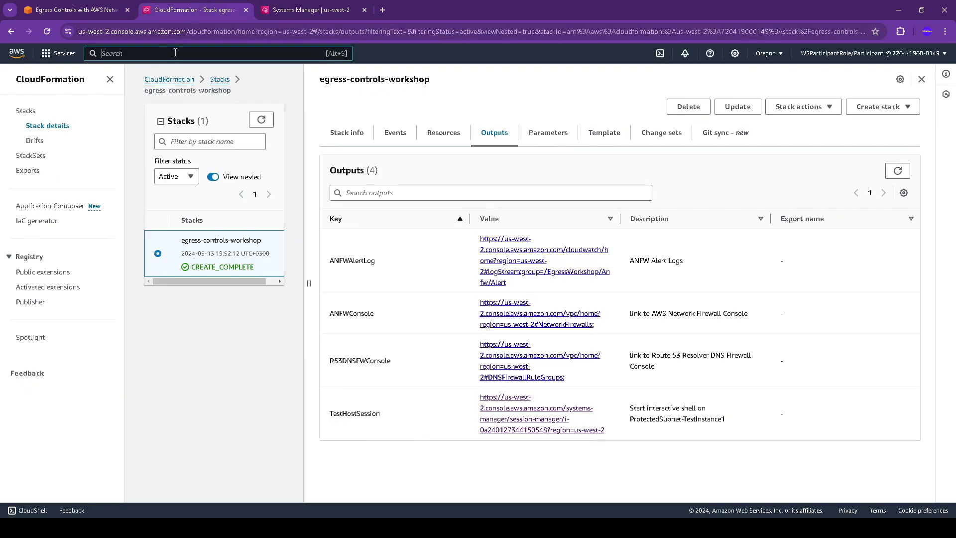
type("VPC")
left_click(244, 130)
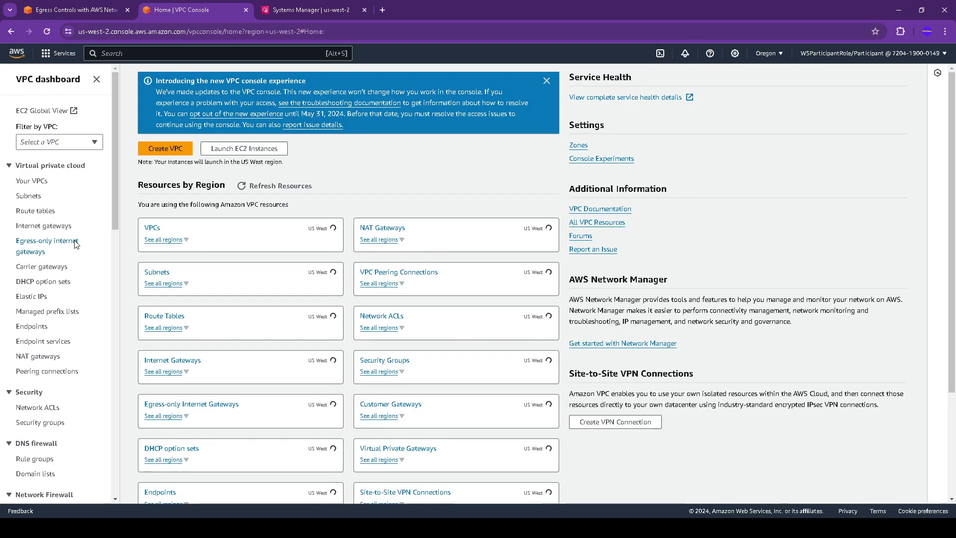
scroll(79, 242, "down", 2)
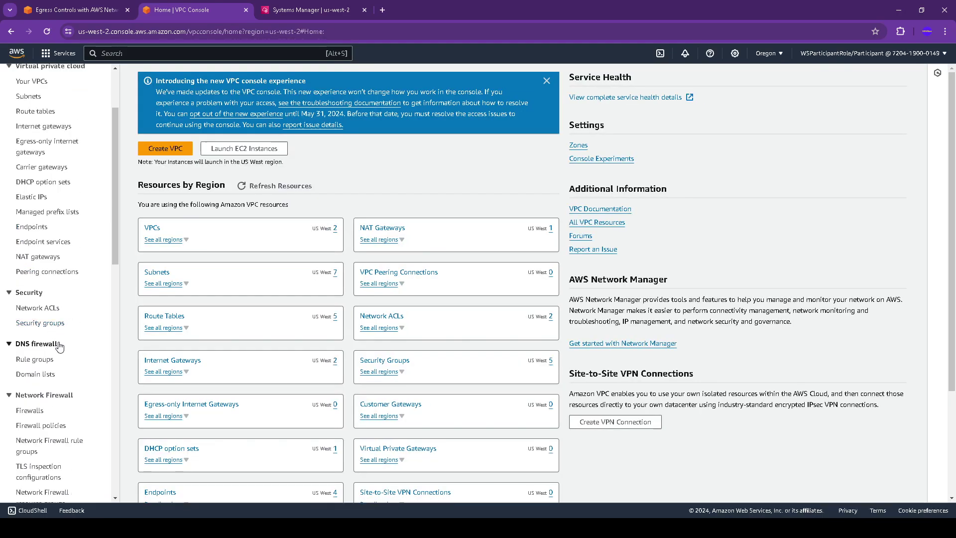
scroll(50, 374, "down", 1)
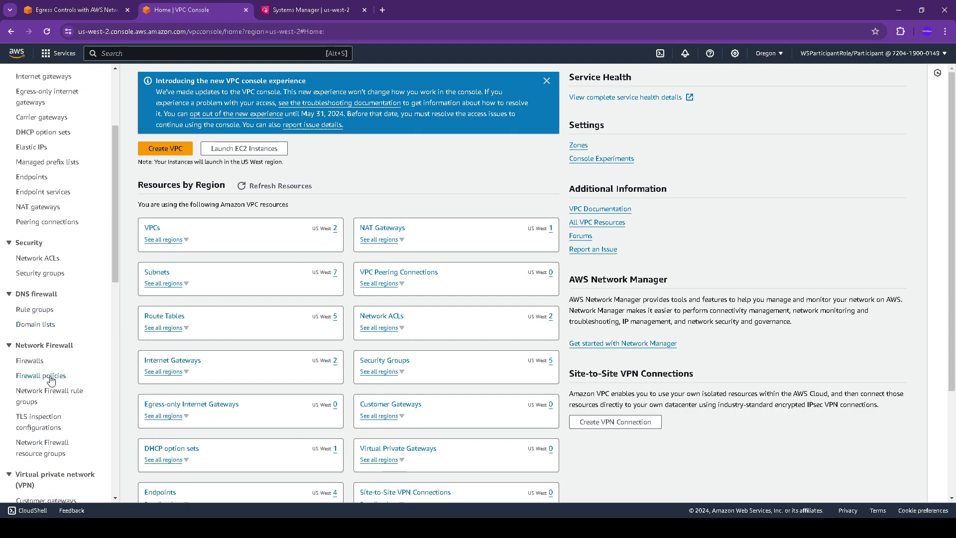
left_click(43, 327)
Step: Examine the workshop's Step 1 instructions on naming the domain list and entering the TLD-matching patterns
left_click(91, 9)
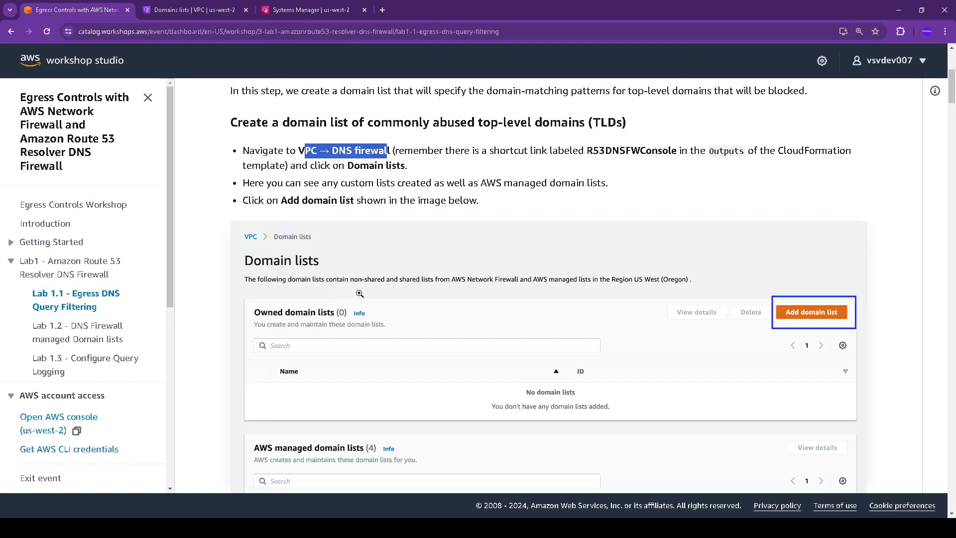
scroll(367, 288, "down", 1)
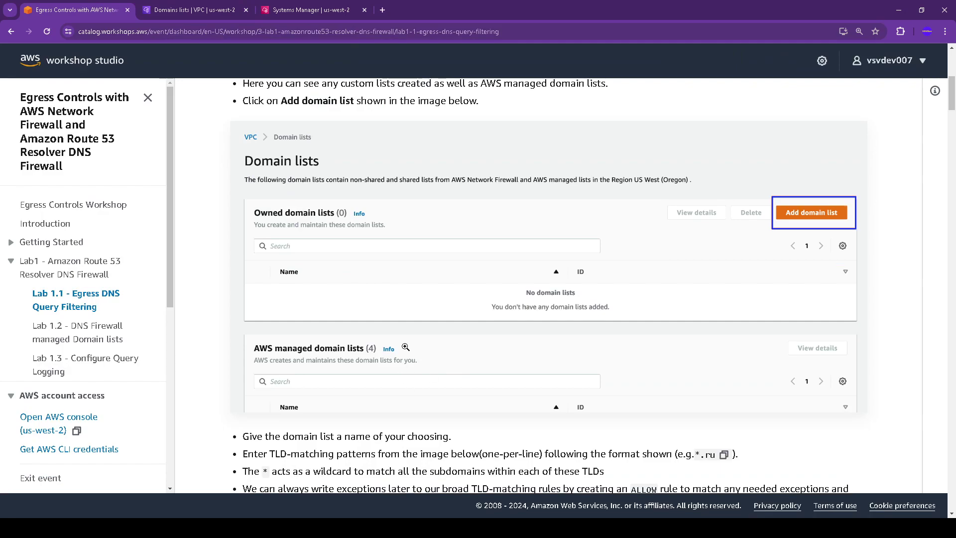
scroll(392, 334, "down", 2)
scroll(387, 333, "down", 1)
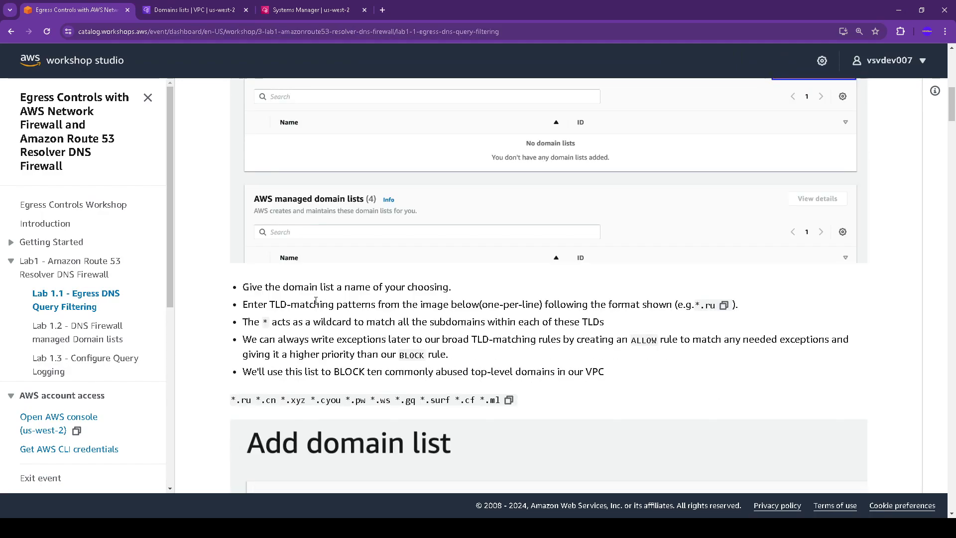
scroll(319, 301, "up", 2)
scroll(321, 302, "down", 3)
scroll(298, 269, "down", 3)
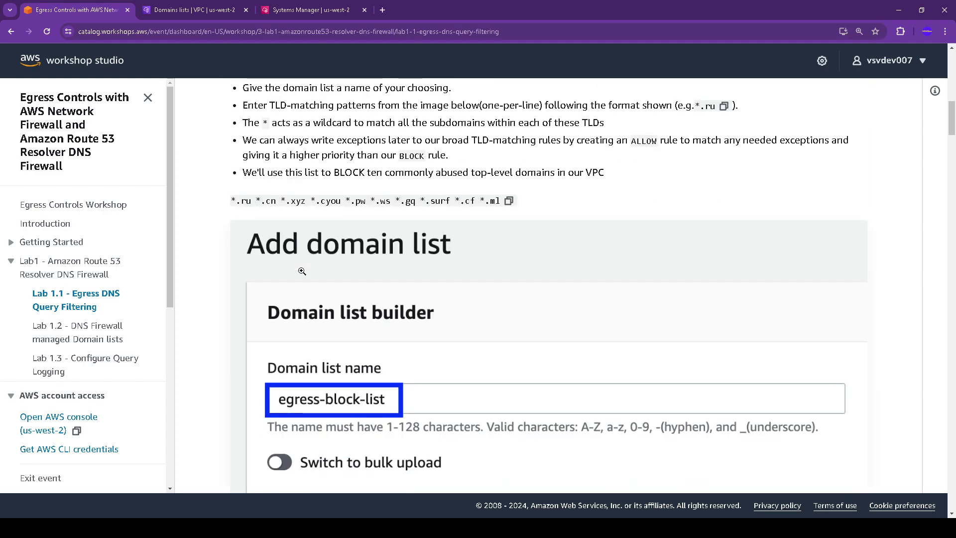
scroll(302, 271, "up", 3)
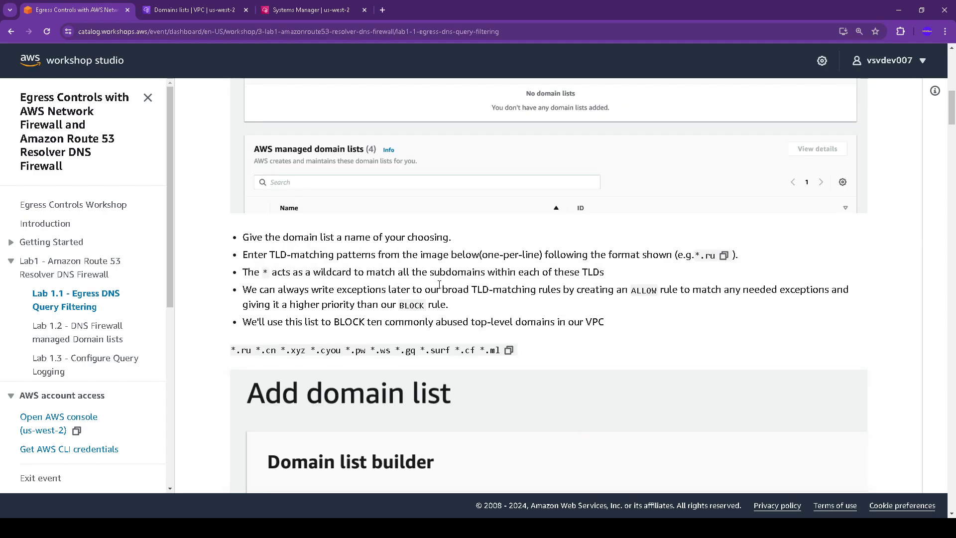
scroll(472, 287, "up", 6)
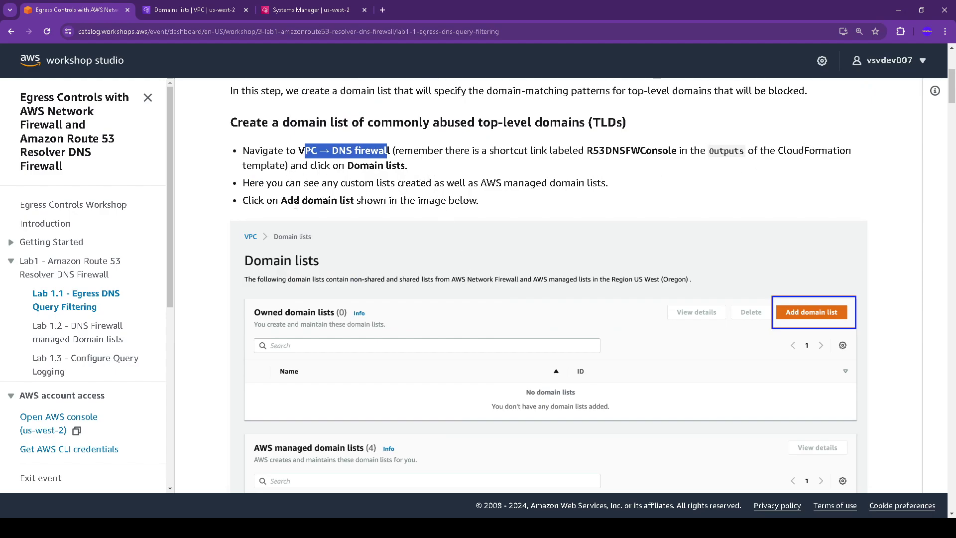
scroll(427, 211, "down", 5)
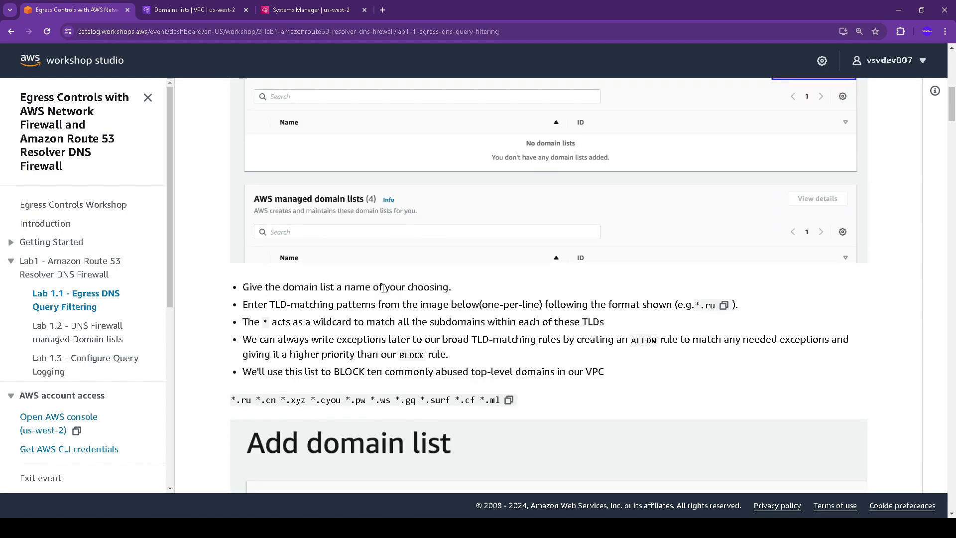
scroll(463, 351, "down", 4)
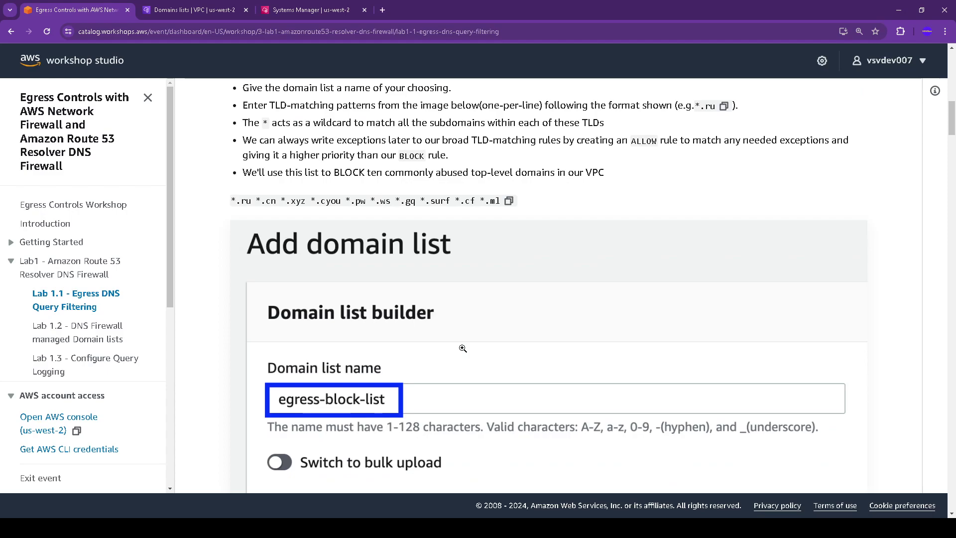
Step: Start adding a custom domain list in the VPC console and name it egress-block-list
left_click(194, 10)
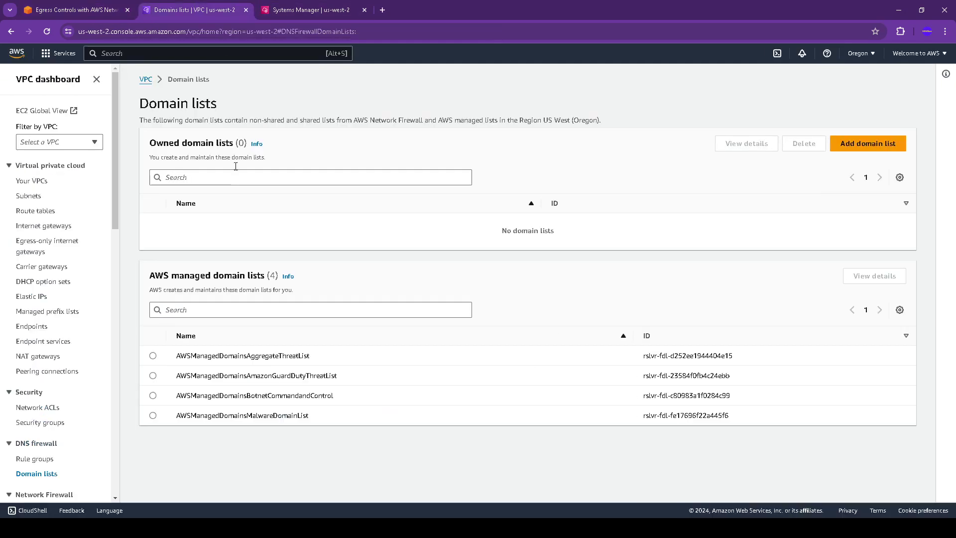
left_click(874, 145)
left_click(154, 187)
type("egress-block-list")
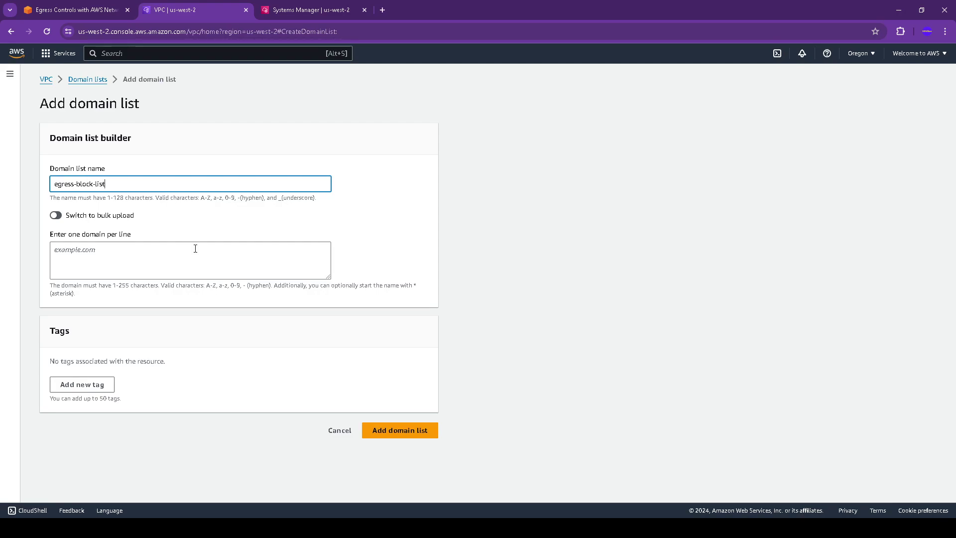
Step: Copy the workshop's TLD patterns *.ru *.cn *.xyz *.cyou *.pw *.ws *.gq *.surf *.cf *.ml into the new domain list, one per line
left_click(107, 8)
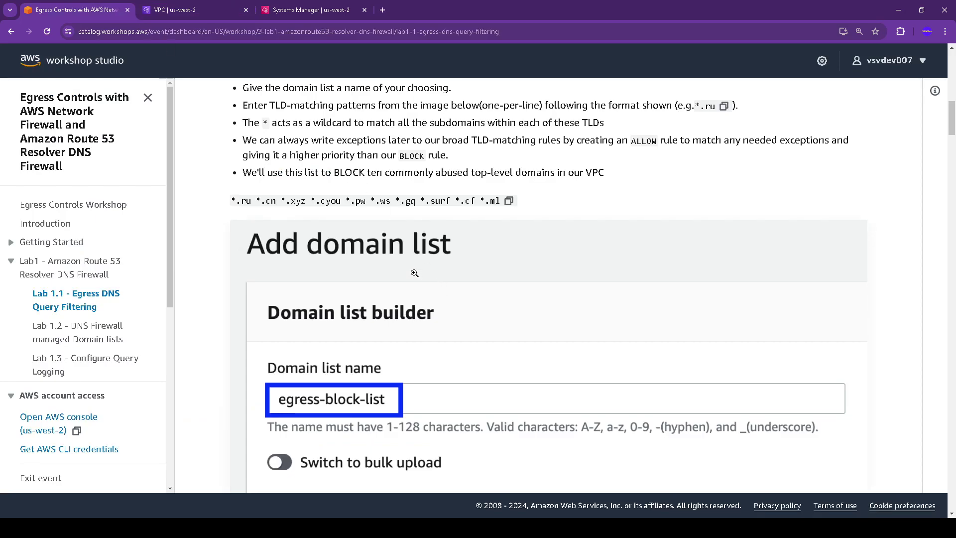
scroll(414, 273, "down", 5)
scroll(321, 326, "down", 2)
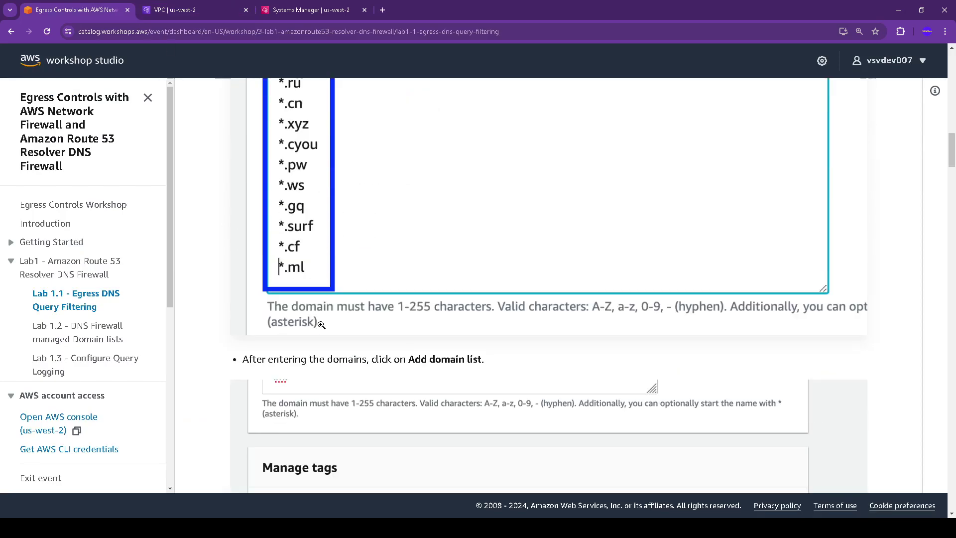
scroll(325, 327, "up", 10)
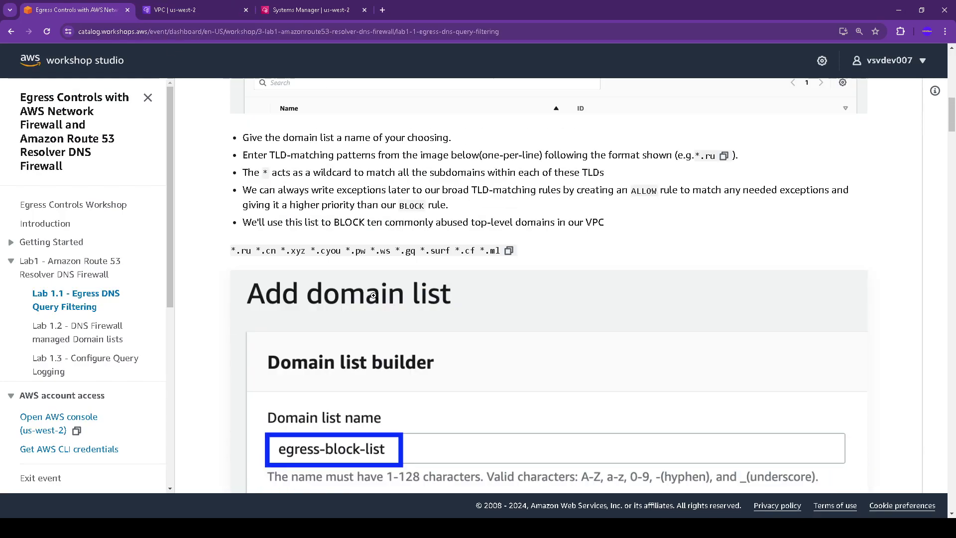
left_click(509, 251)
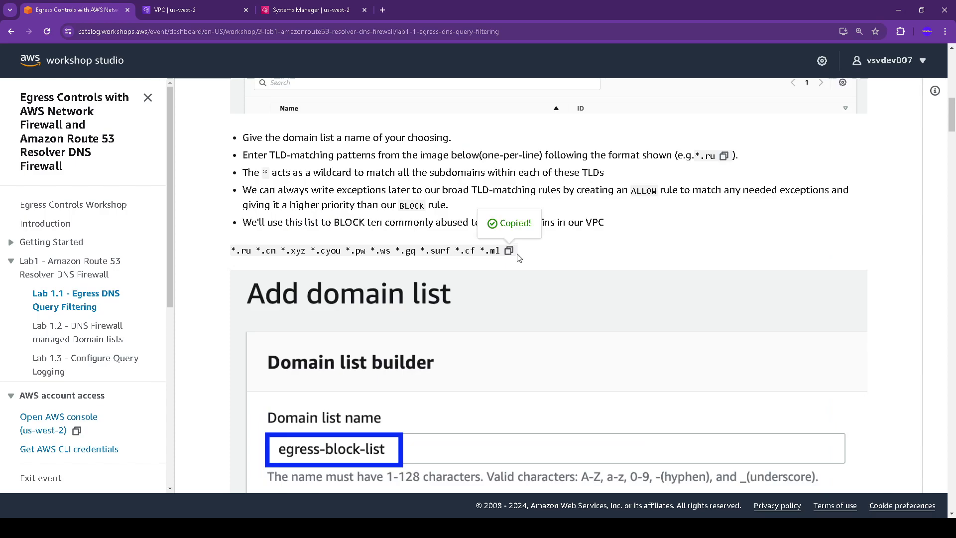
scroll(547, 284, "down", 7)
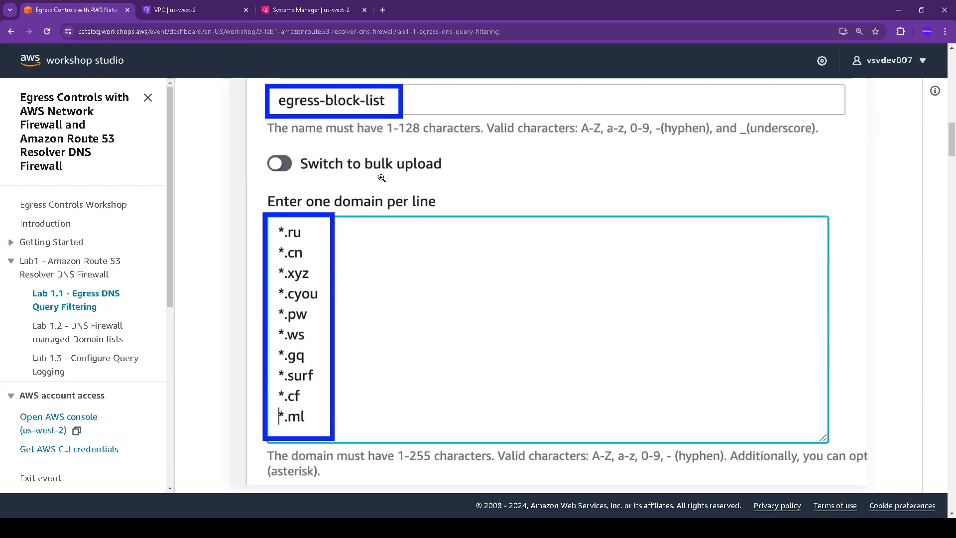
left_click(231, 3)
left_click(137, 247)
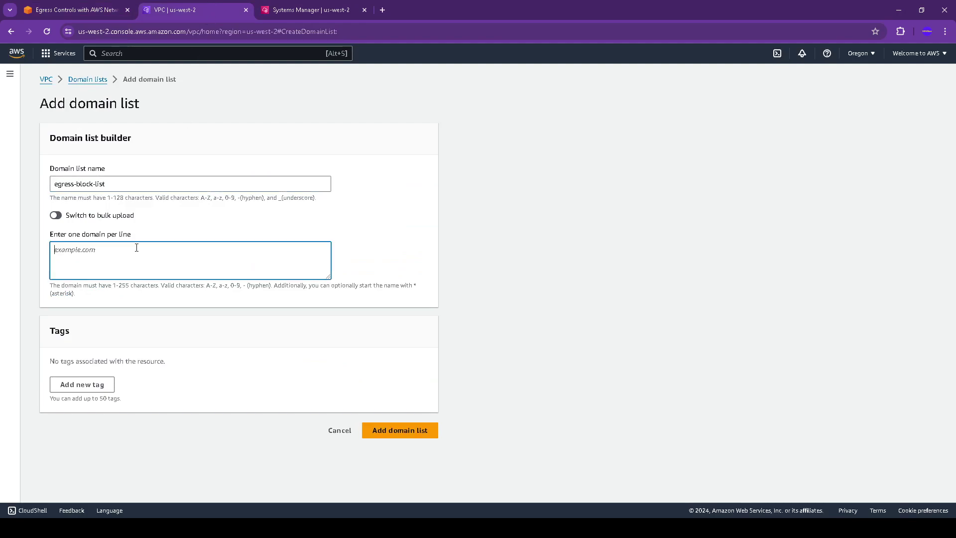
type("*.ru *.cn *.xyz *.cyou *.pw *.ws *.gq *.surf *.cf *.ml")
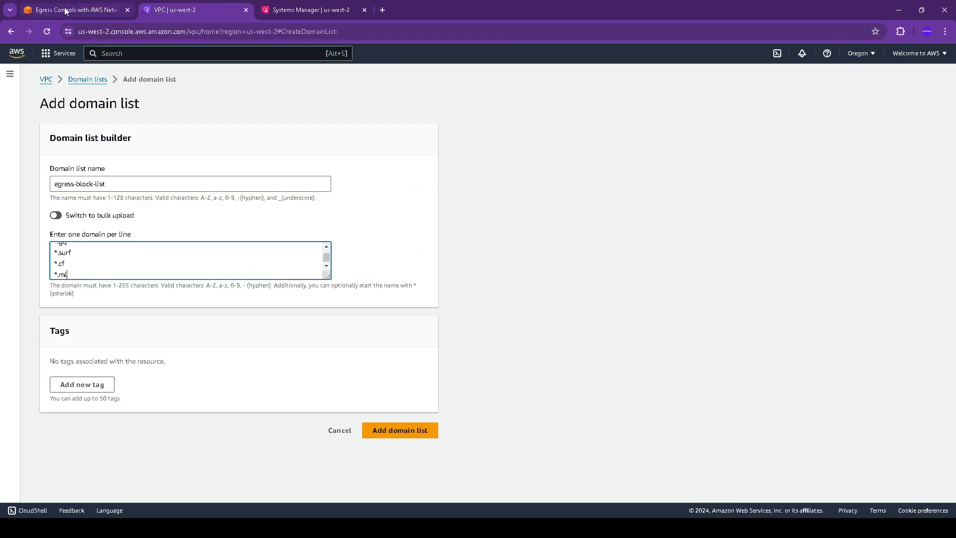
Step: Check the workshop's instruction for finishing the domain list and create egress-block-list
left_click(100, 10)
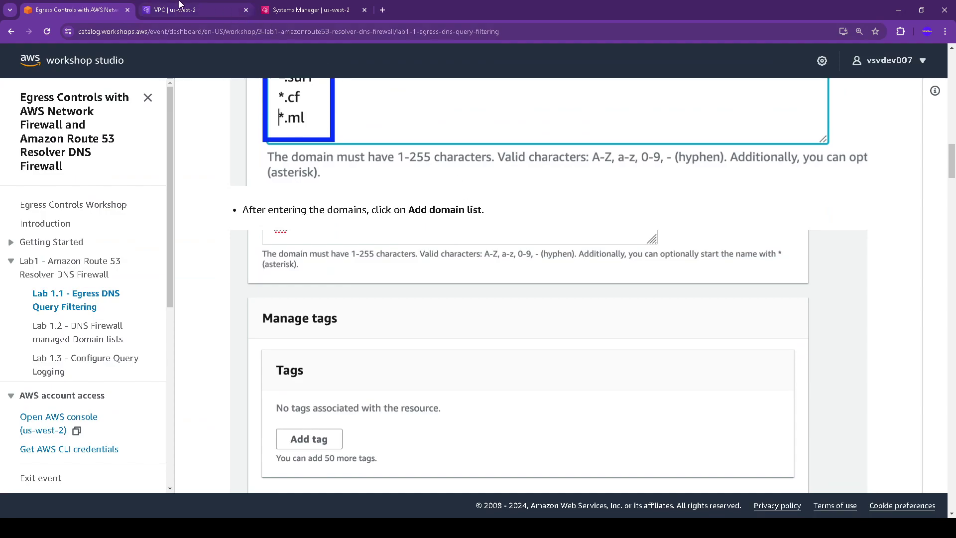
left_click(194, 10)
left_click(425, 421)
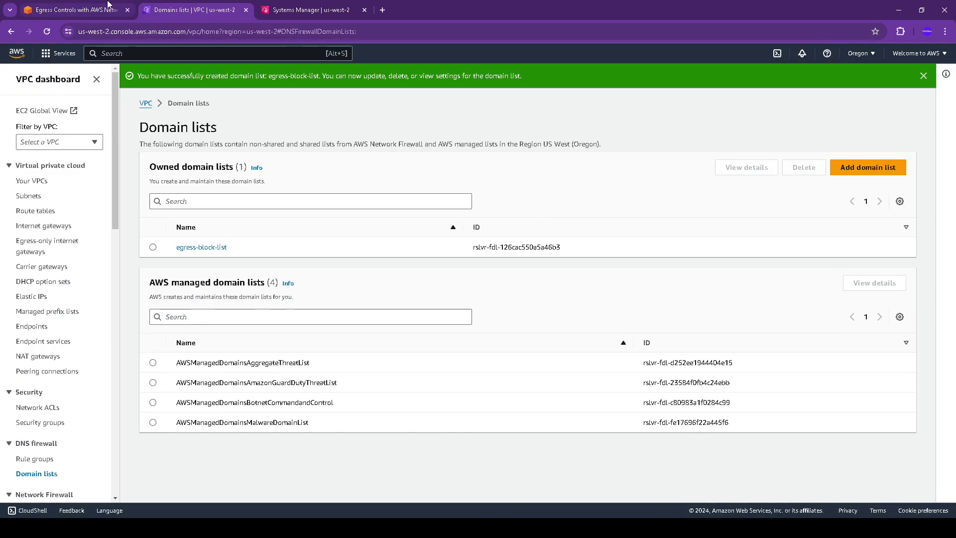
Step: Read the workshop's Step 2 on rule groups and start creating a DNS firewall rule group in the VPC console
left_click(82, 6)
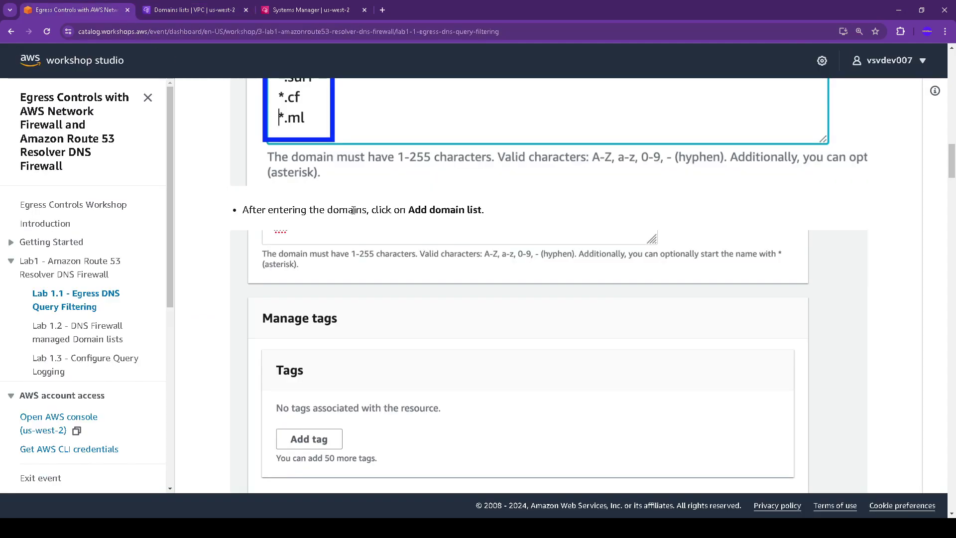
scroll(386, 248, "down", 1)
scroll(386, 248, "down", 5)
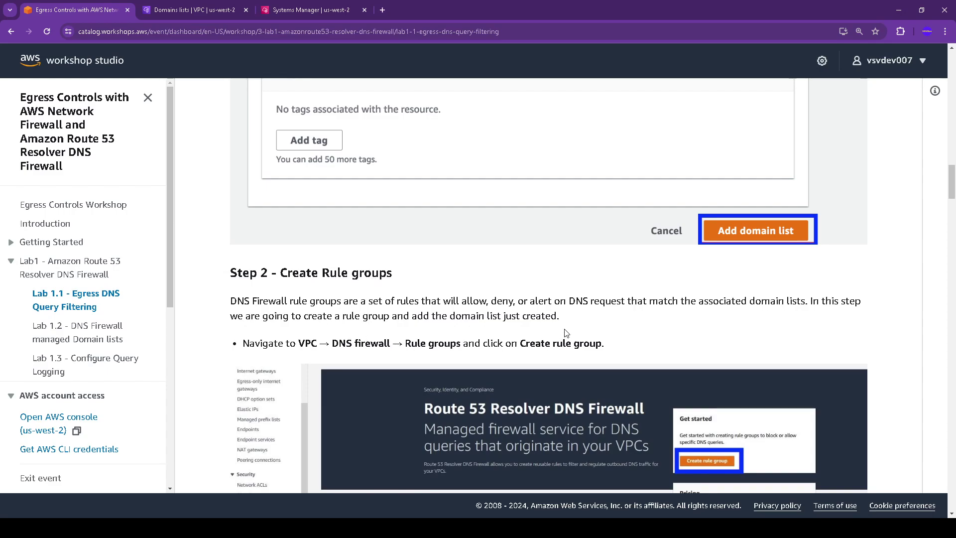
left_click(234, 8)
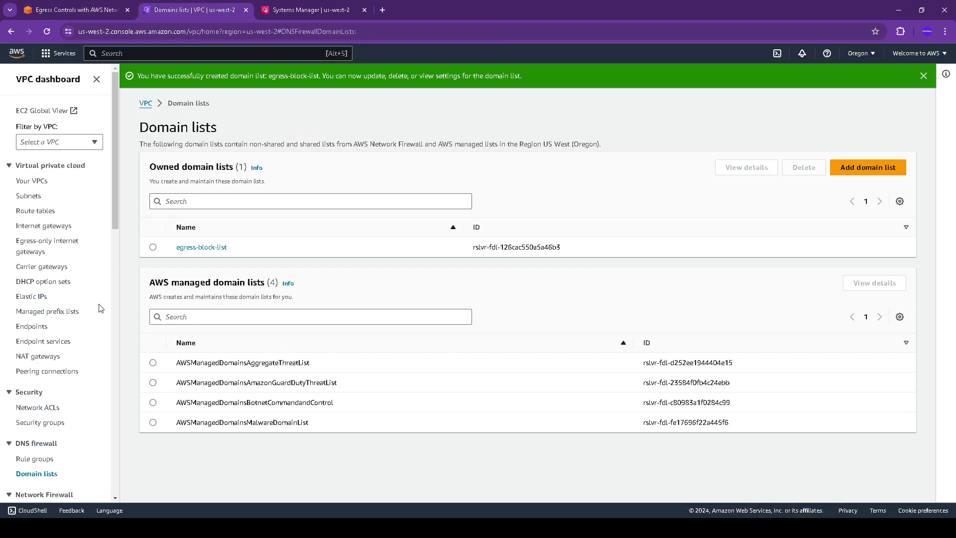
left_click(46, 458)
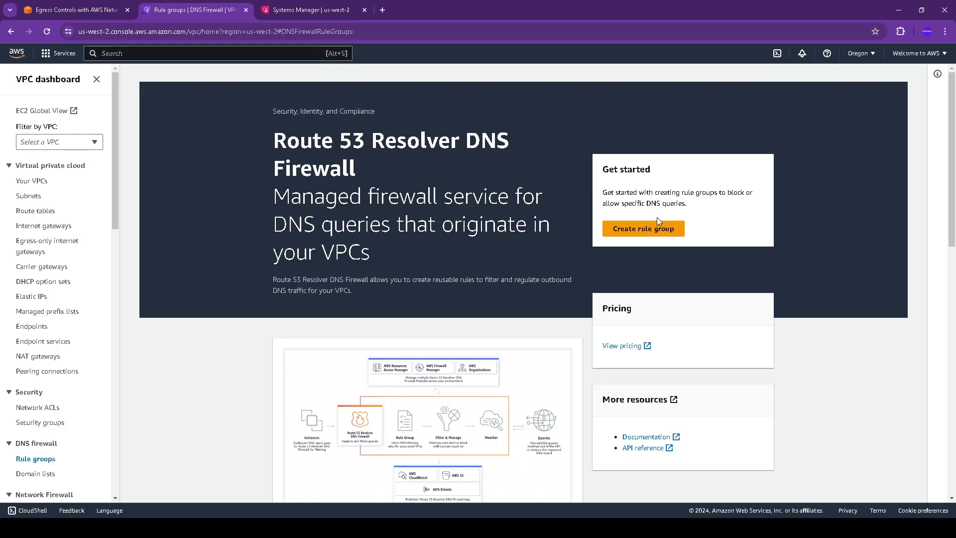
left_click(661, 226)
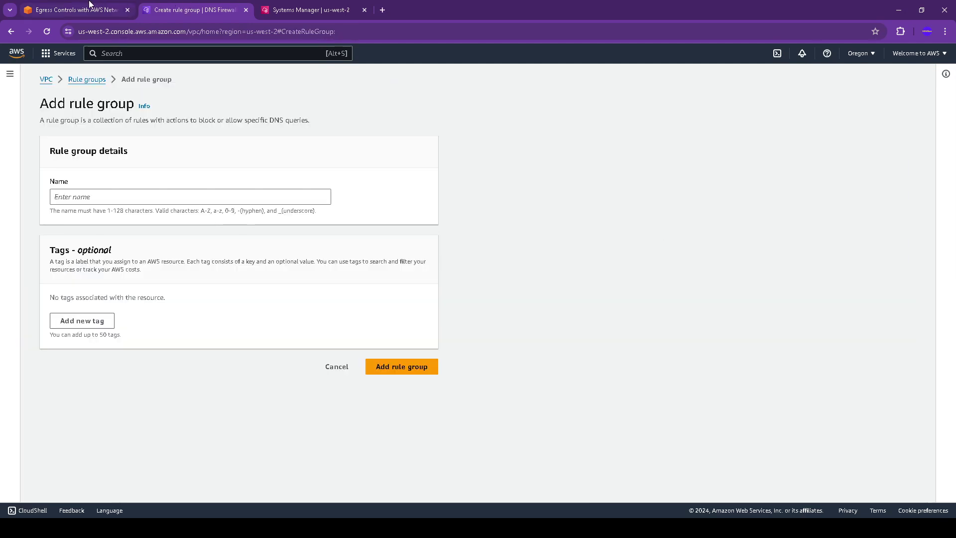
Step: Look up the workshop's naming example and name the new rule group Egress-workshop
left_click(75, 10)
scroll(417, 294, "down", 3)
scroll(434, 297, "down", 3)
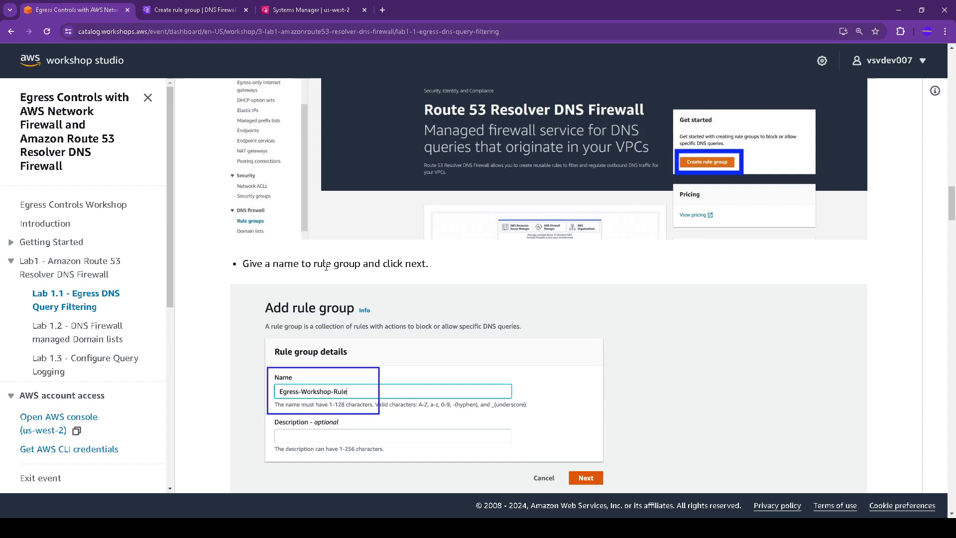
left_click(224, 6)
left_click(72, 197)
type("Egress-workshop")
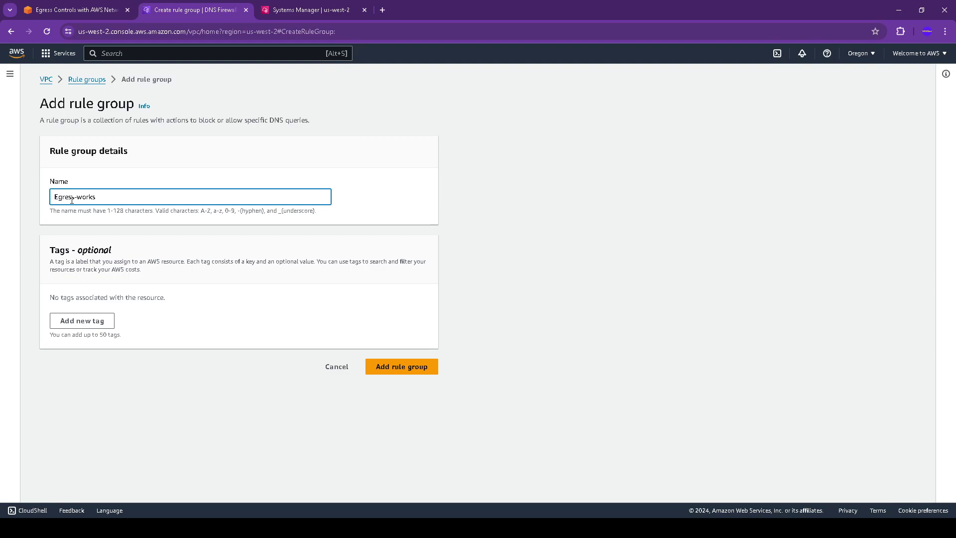
Step: Read the workshop's instructions on naming the rule group and adding a rule for the created domain list
left_click(62, 8)
scroll(529, 315, "down", 4)
scroll(529, 316, "down", 1)
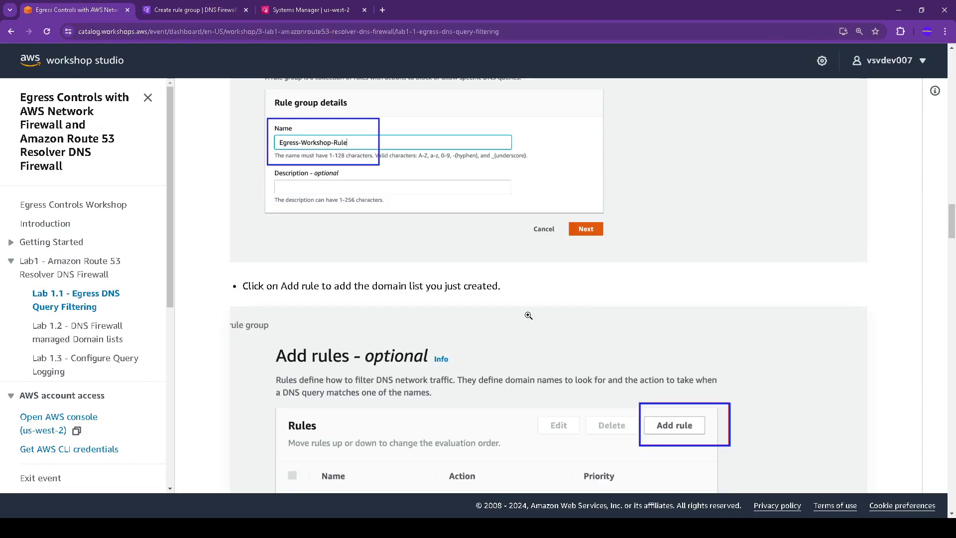
scroll(422, 299, "down", 1)
scroll(502, 265, "down", 1)
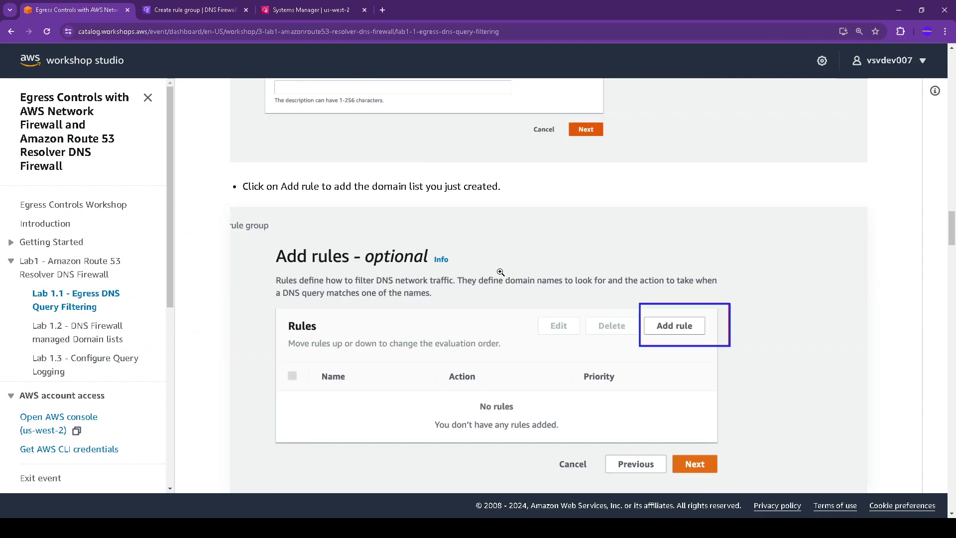
scroll(501, 271, "up", 3)
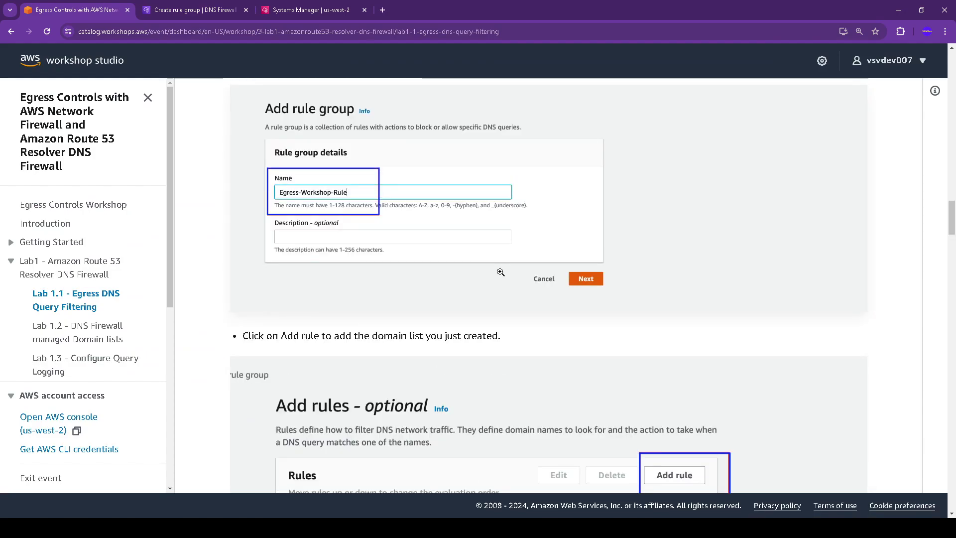
scroll(501, 272, "up", 5)
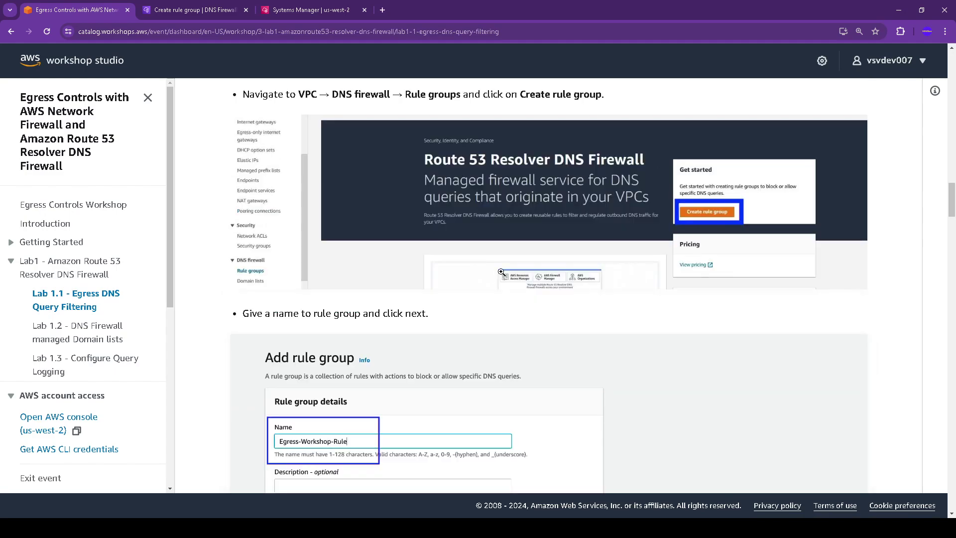
scroll(501, 272, "down", 9)
scroll(502, 272, "down", 3)
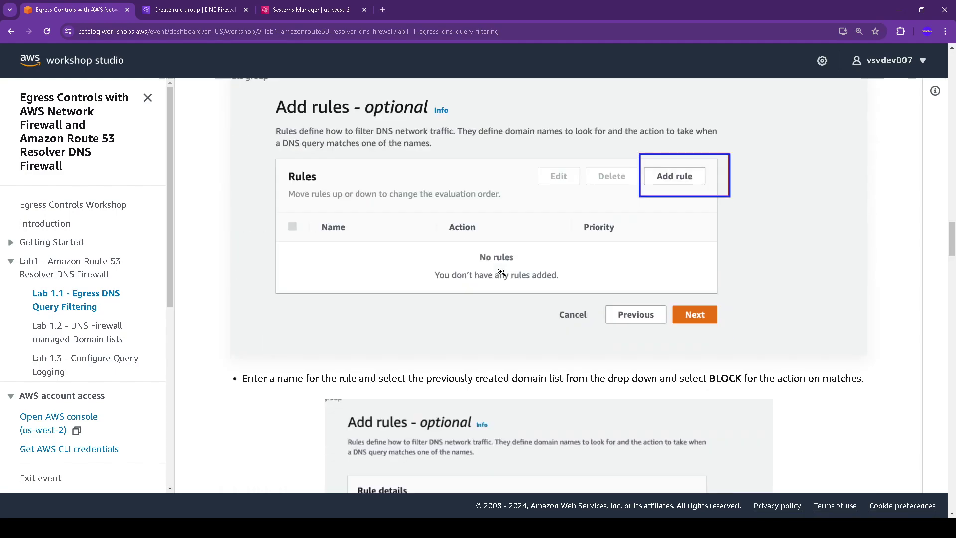
scroll(299, 172, "down", 2)
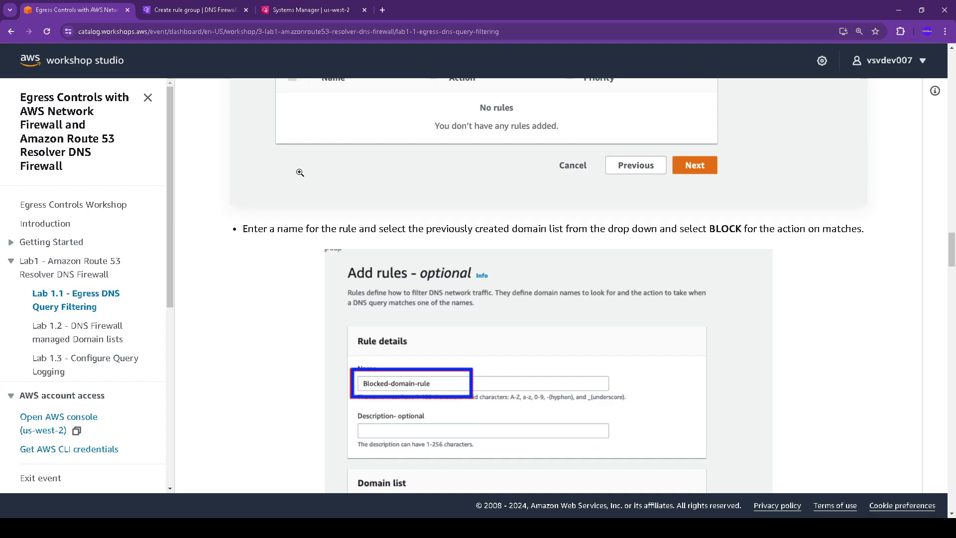
scroll(300, 172, "down", 2)
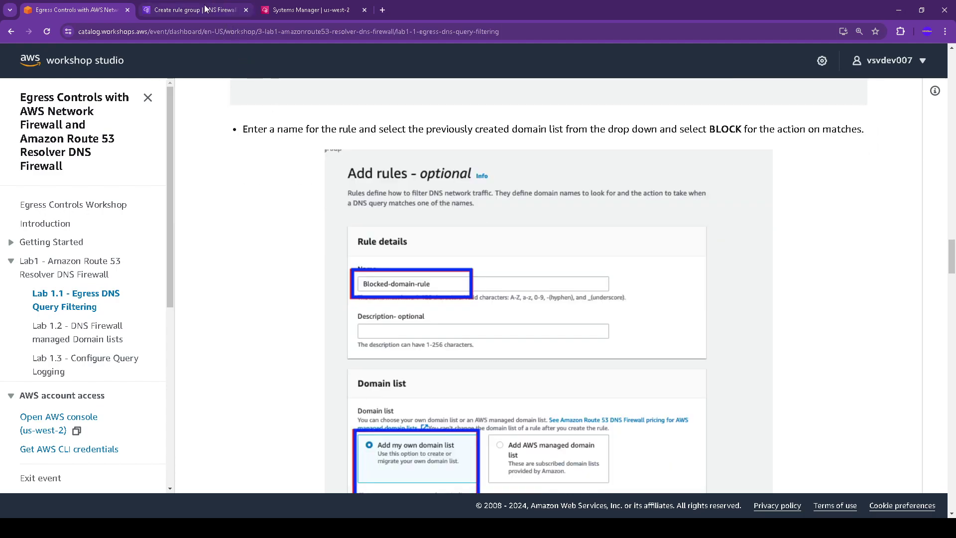
Step: Create the Egress-workshop rule group and start adding a rule to it
left_click(195, 10)
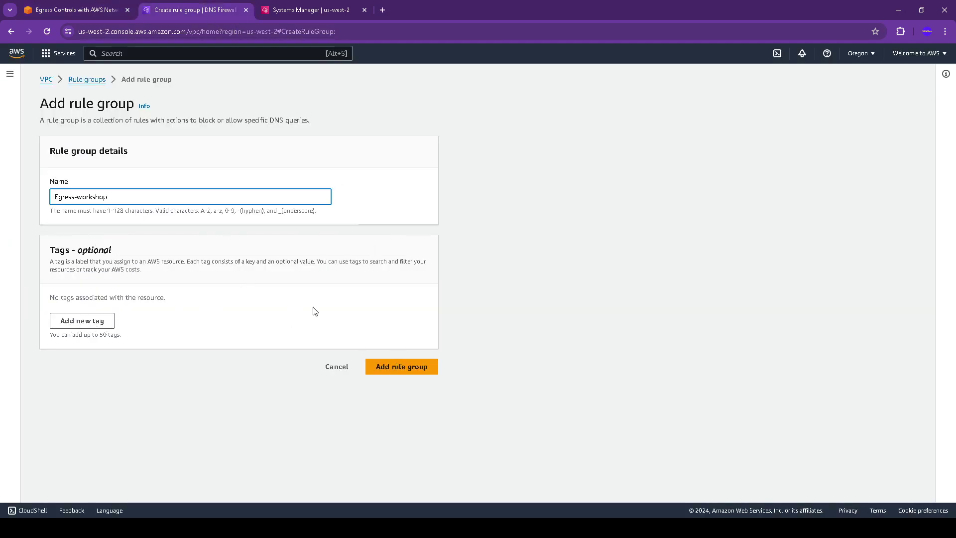
left_click(401, 360)
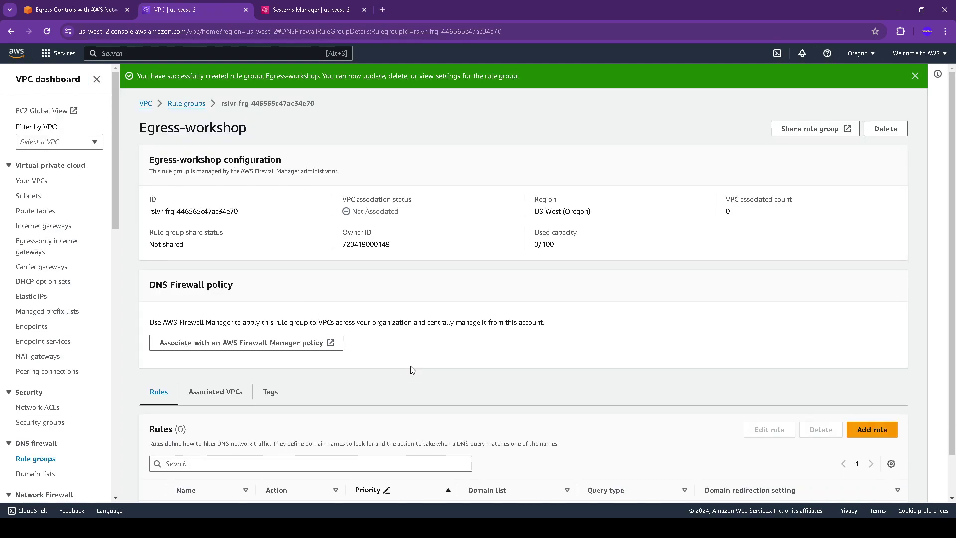
scroll(445, 349, "down", 1)
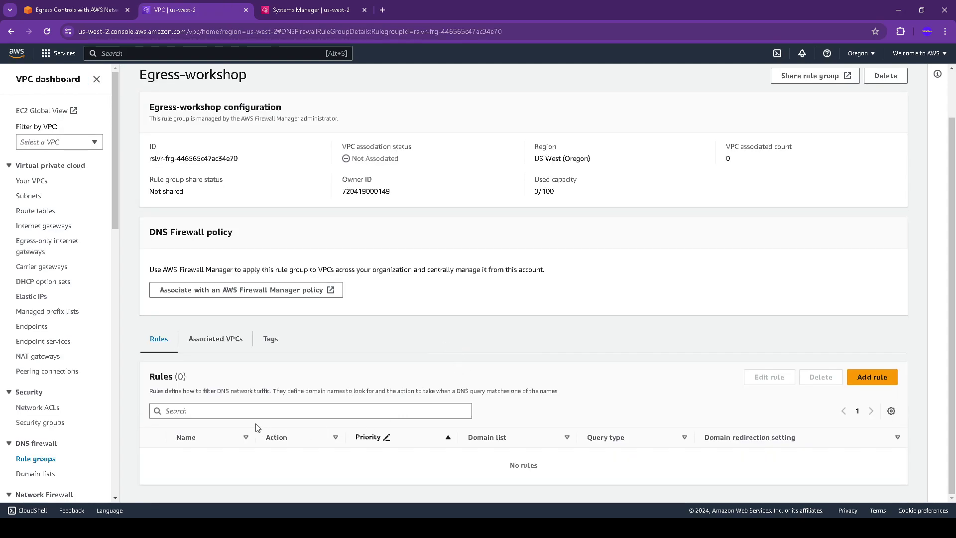
left_click(877, 379)
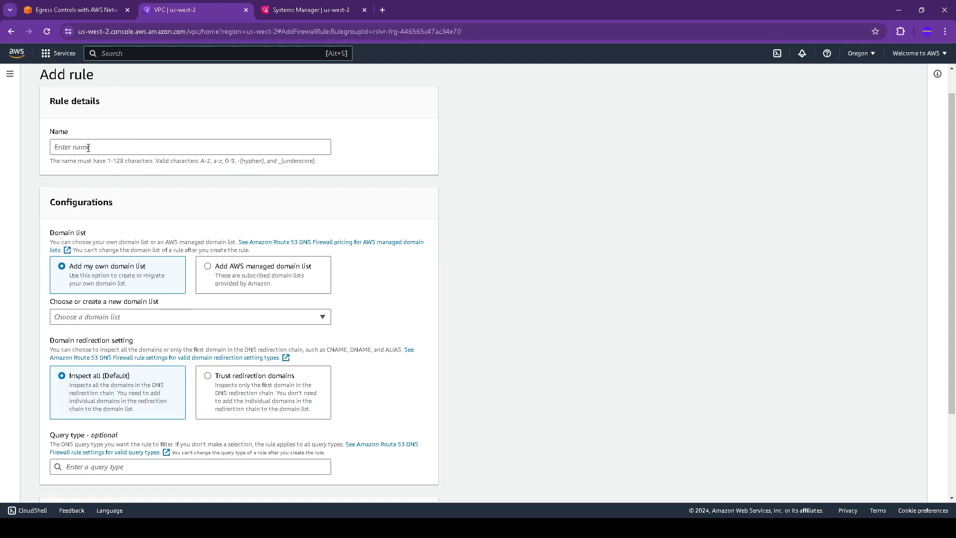
Step: Look up the workshop's rule naming example and name the new rule blocked-domain-rule
left_click(75, 10)
scroll(446, 232, "up", 6)
scroll(445, 233, "up", 7)
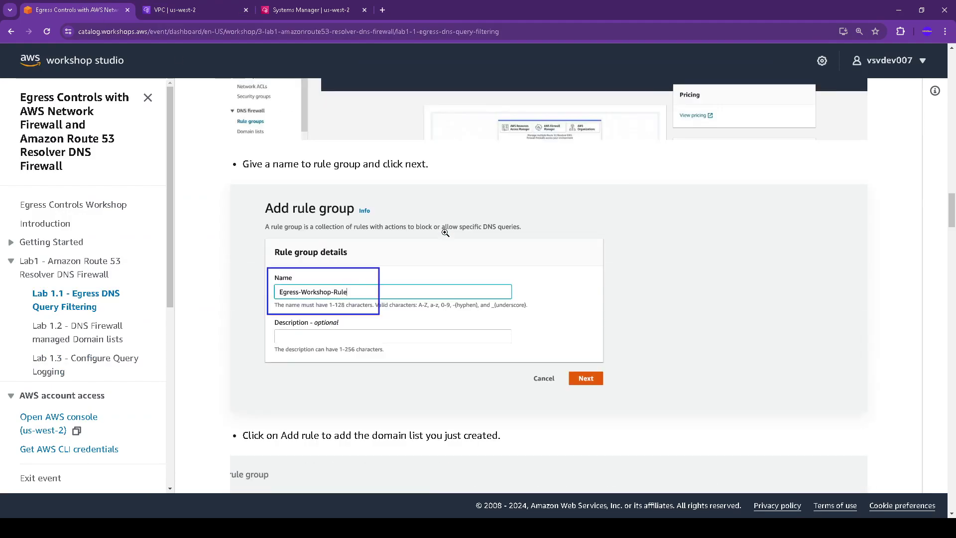
scroll(445, 232, "down", 3)
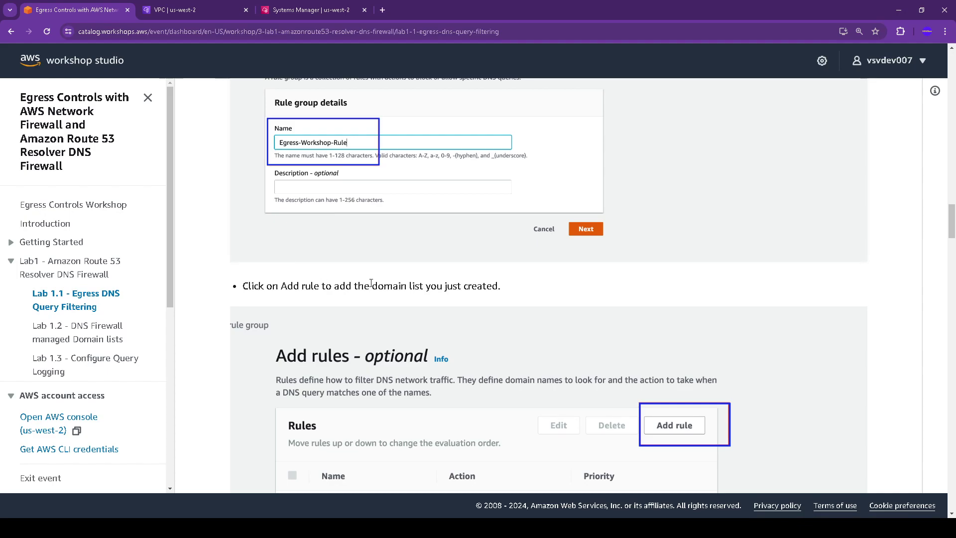
scroll(414, 288, "down", 2)
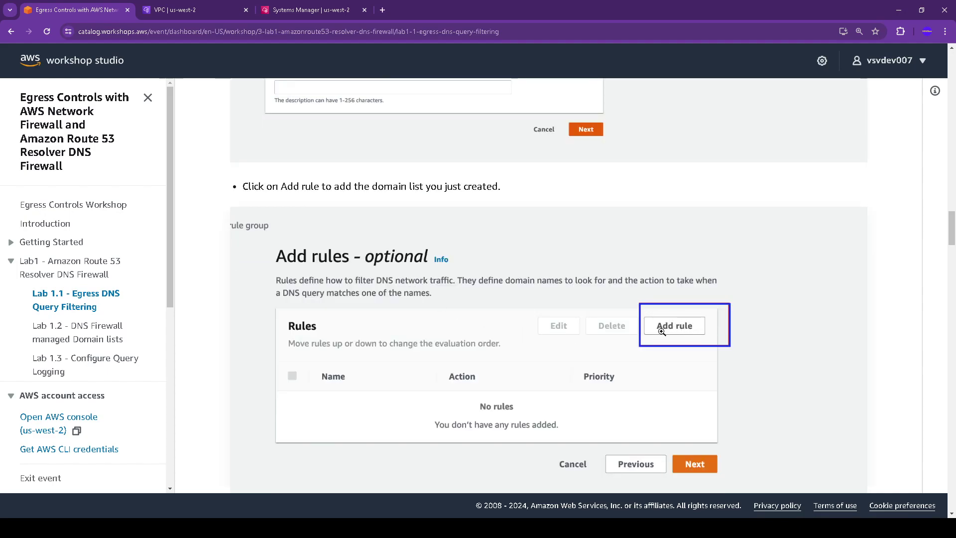
scroll(628, 332, "down", 3)
scroll(628, 332, "down", 1)
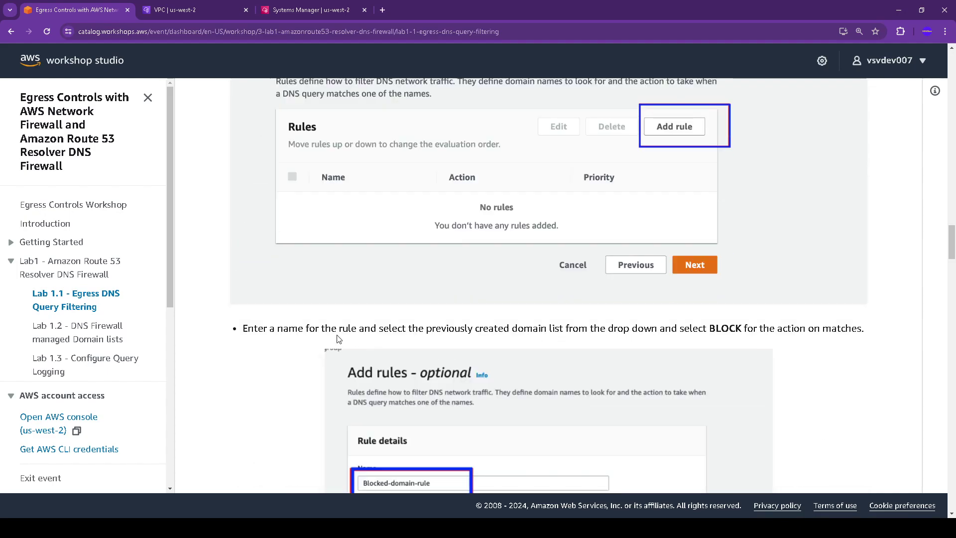
scroll(678, 327, "down", 1)
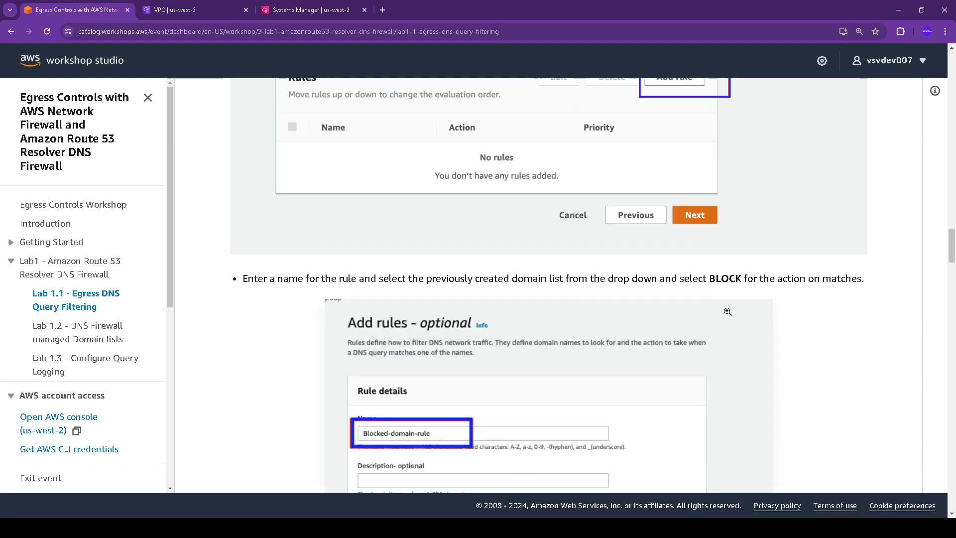
left_click(191, 10)
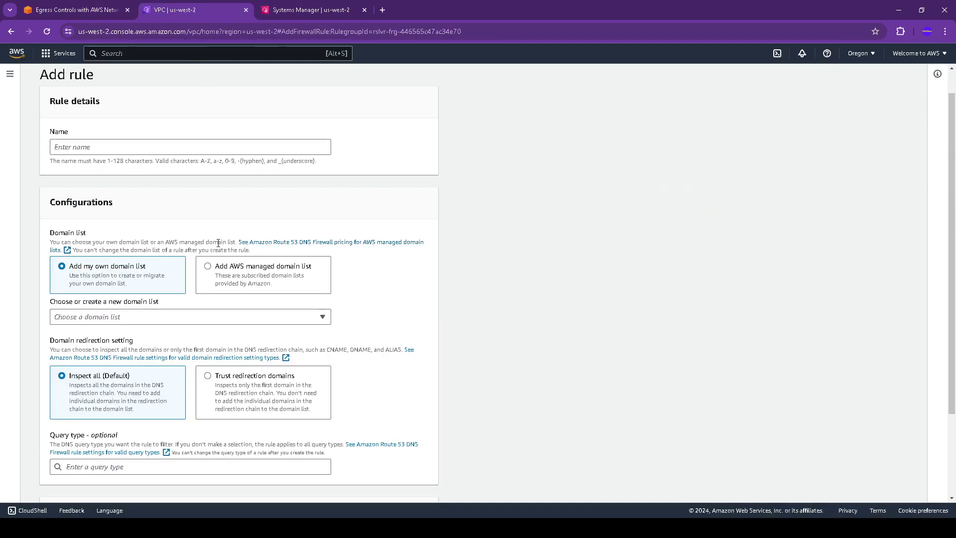
left_click(104, 147)
type("blocked-domain-rule")
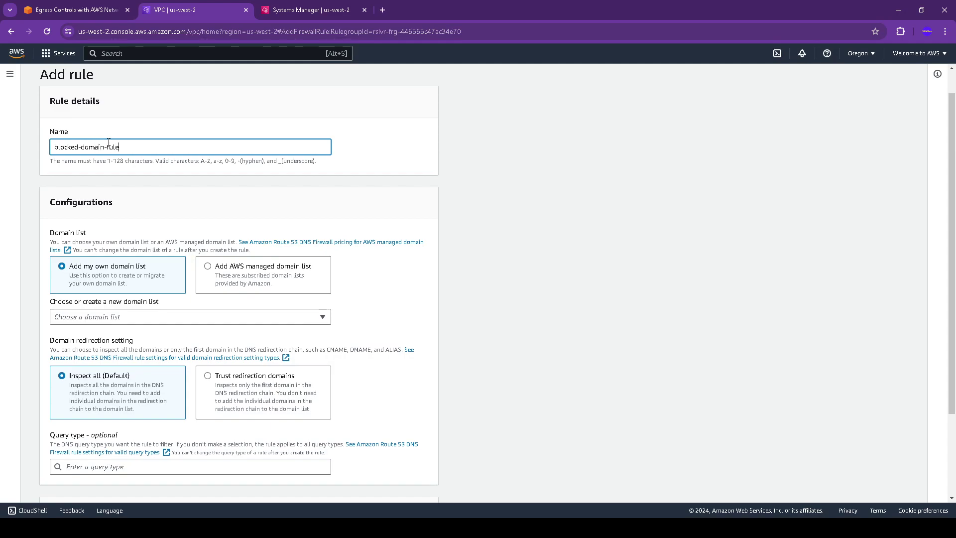
Step: Check the workshop's domain list setting and choose egress-block-list as the rule's own domain list
scroll(193, 250, "down", 1)
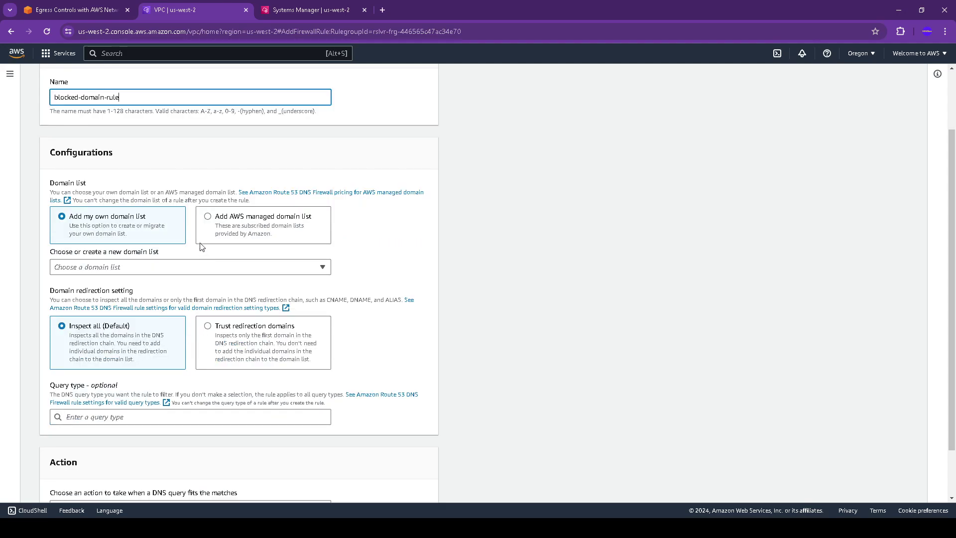
left_click(75, 10)
scroll(478, 264, "down", 4)
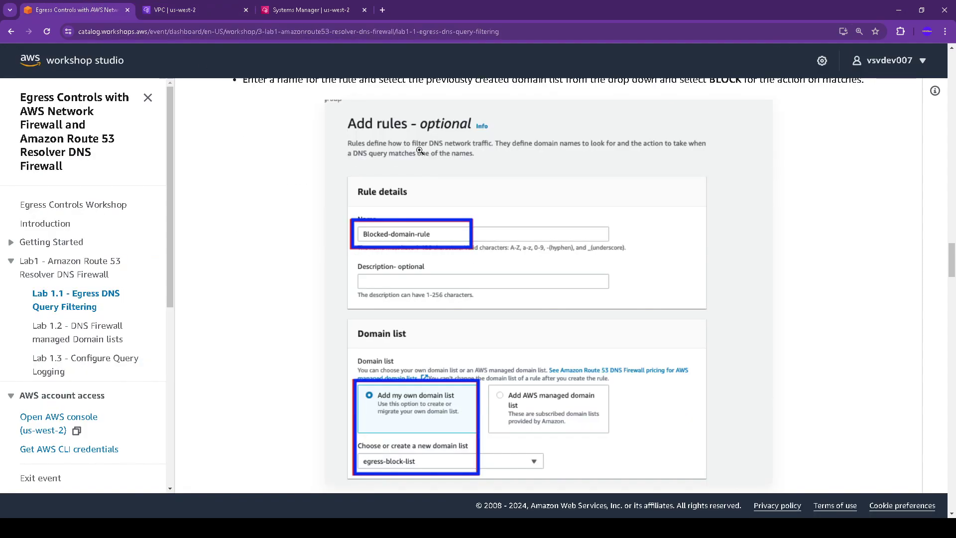
left_click(211, 7)
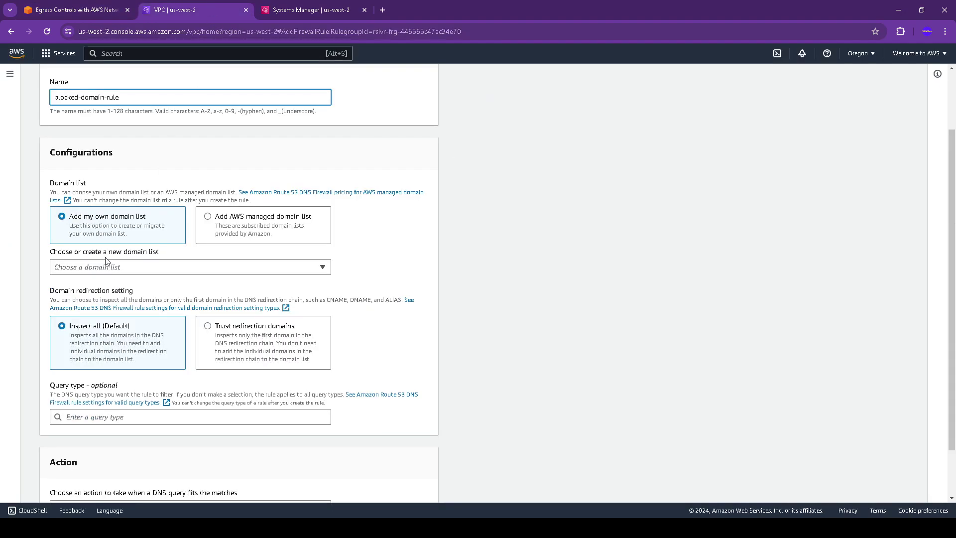
left_click(145, 267)
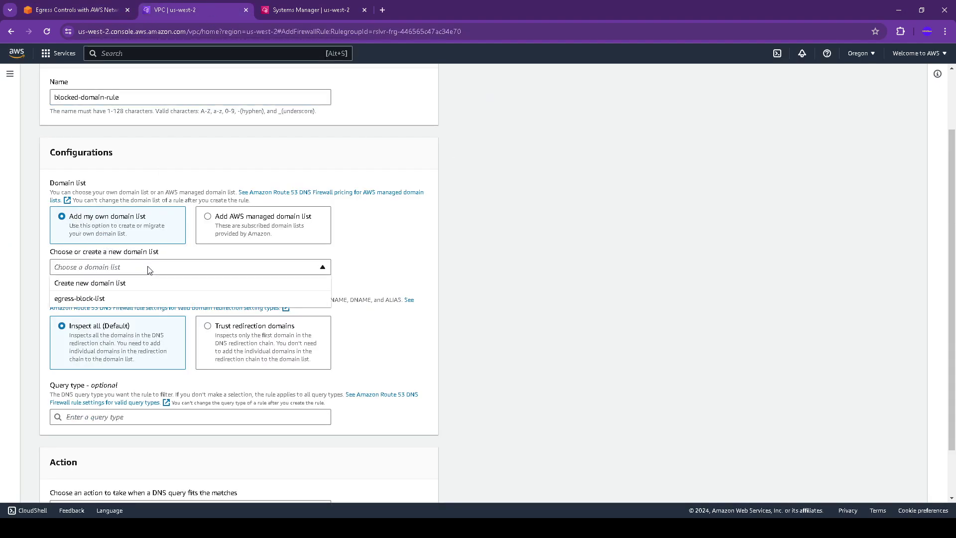
left_click(123, 299)
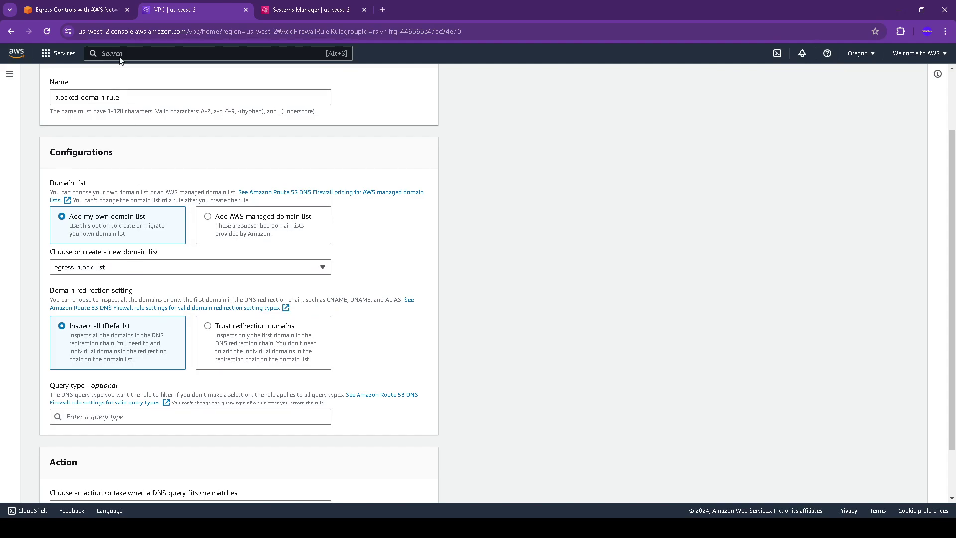
Step: Copy the custom response value dns-firewall-block from the workshop's OVERRIDE instructions and read the action settings
left_click(115, 10)
scroll(378, 294, "down", 3)
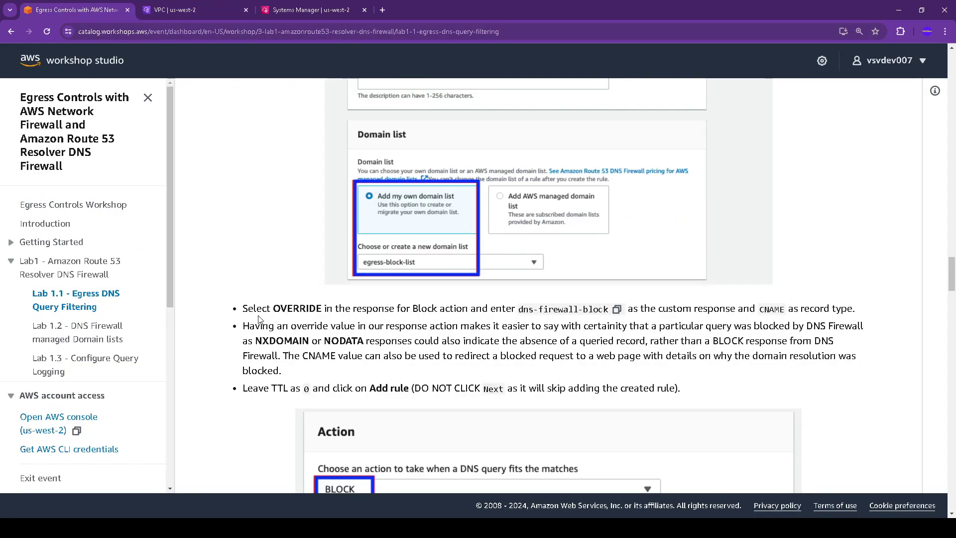
left_click(617, 311)
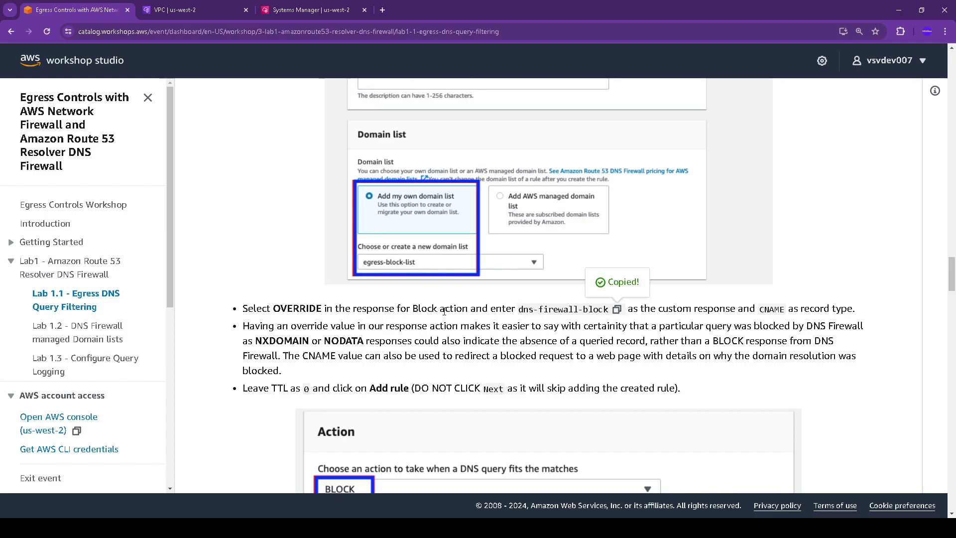
scroll(500, 312, "down", 2)
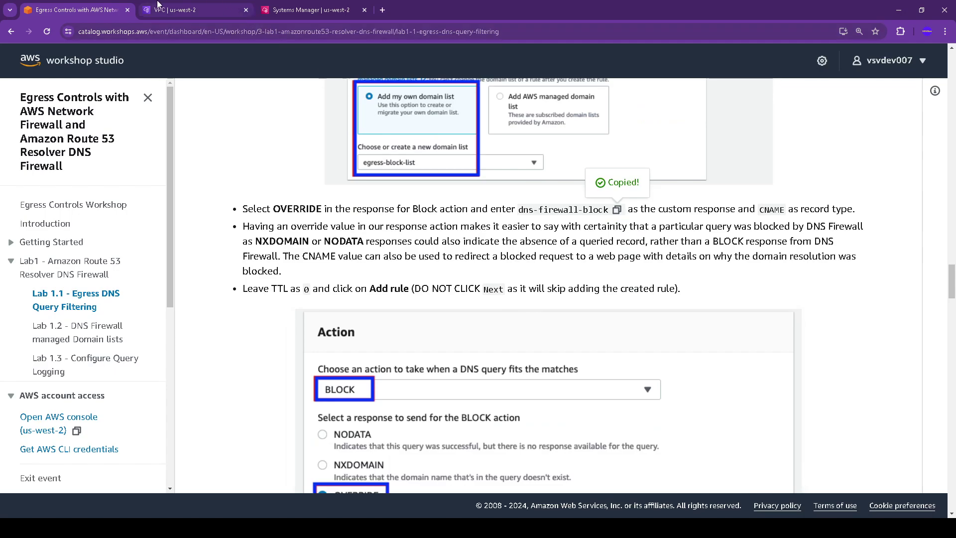
Step: Set the rule's action for matching DNS queries to BLOCK
left_click(183, 10)
scroll(223, 294, "down", 2)
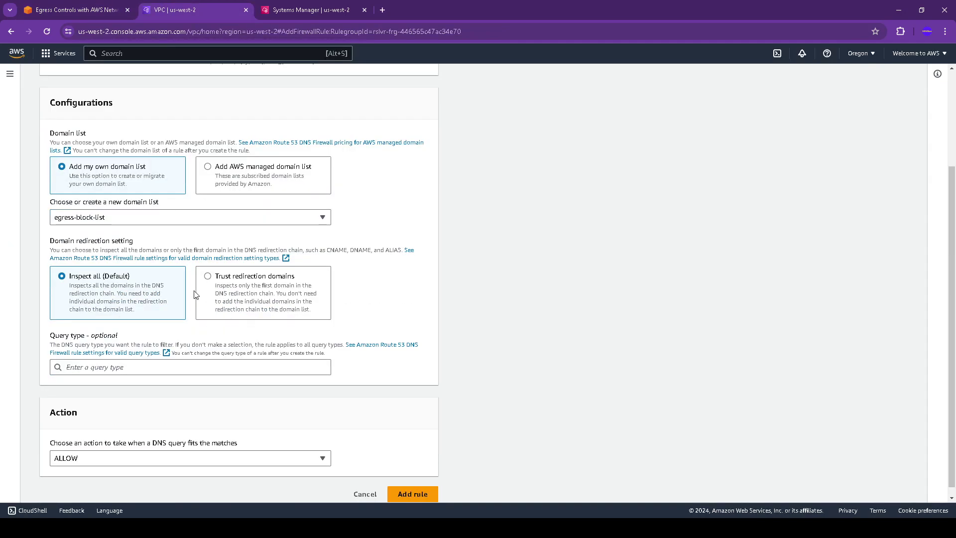
scroll(192, 299, "down", 1)
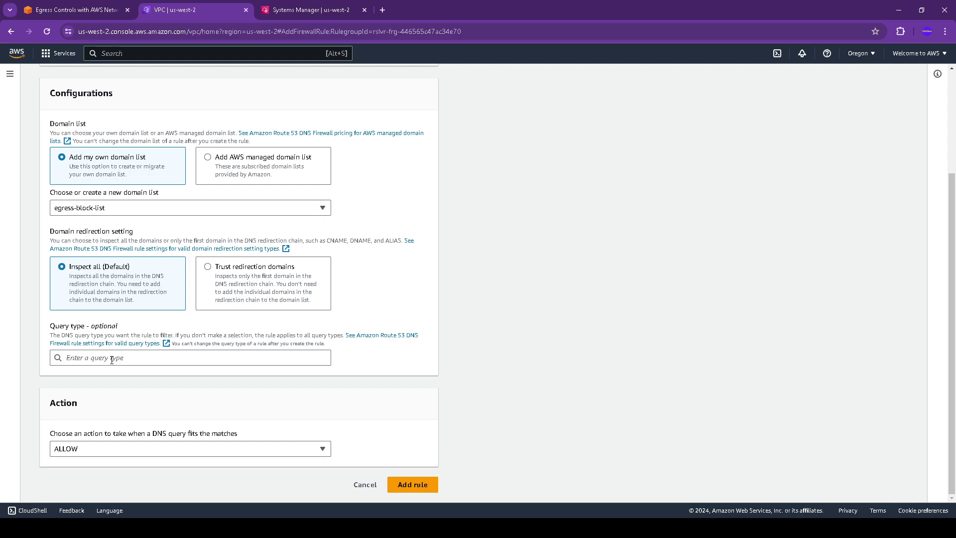
left_click(118, 450)
left_click(85, 421)
scroll(175, 389, "down", 2)
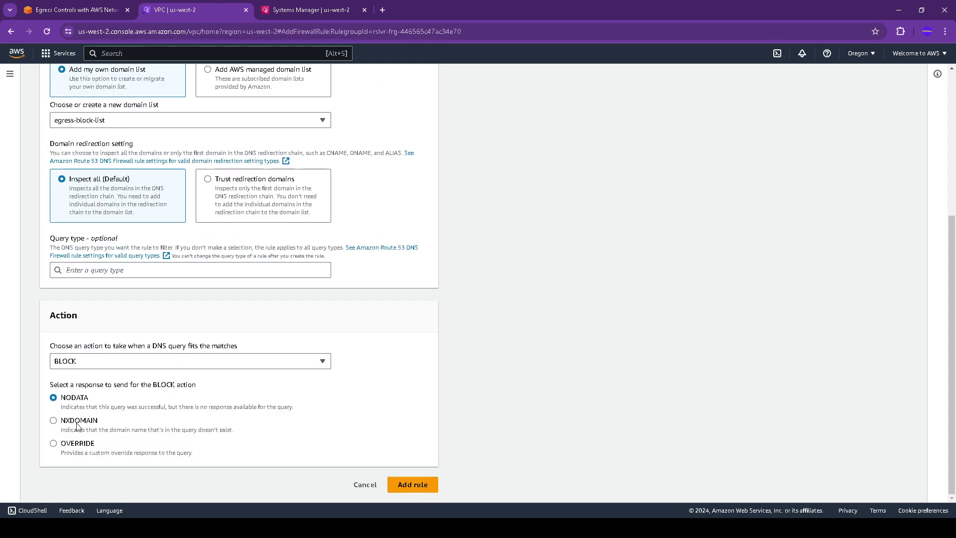
Step: Choose the OVERRIDE response for the block action and enter the copied dns-firewall-block as its record value
left_click(69, 449)
scroll(202, 428, "down", 3)
left_click(88, 360)
key("ctrl+v")
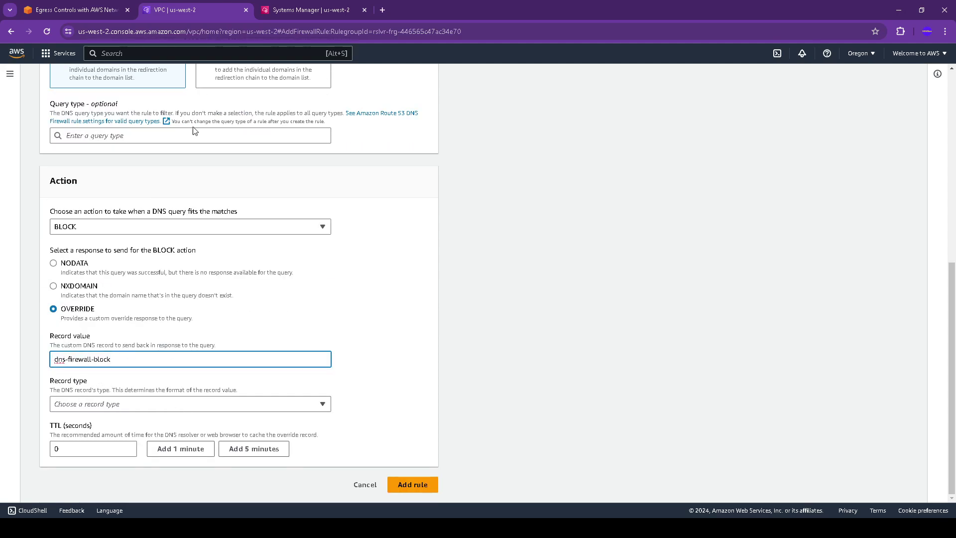
Step: Check the workshop's override record settings and set the rule's record type to CNAME
left_click(100, 8)
scroll(519, 333, "down", 4)
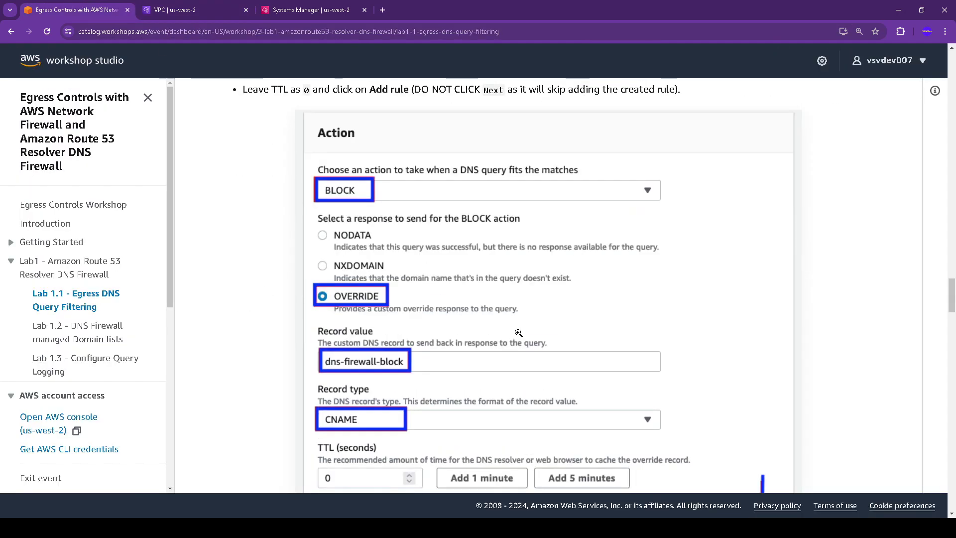
scroll(386, 396, "down", 1)
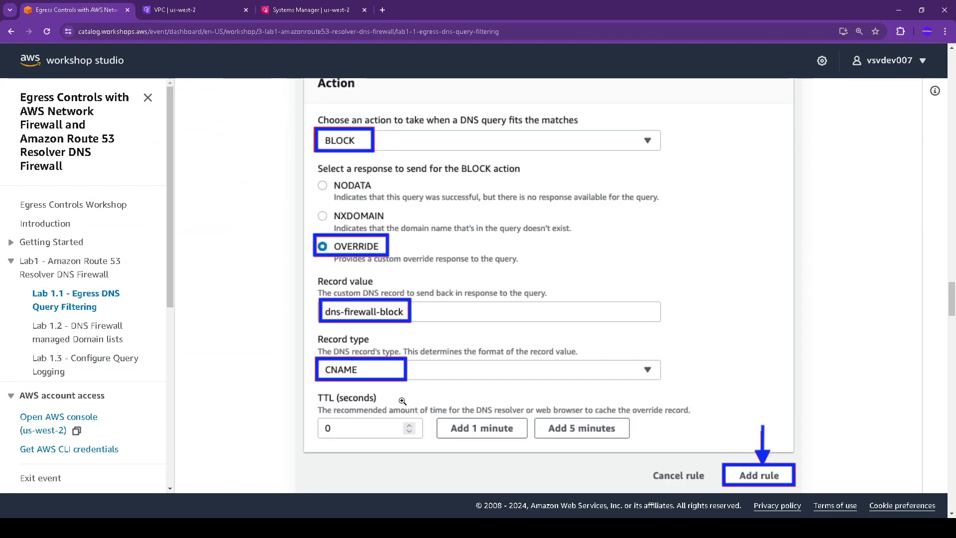
scroll(402, 401, "up", 4)
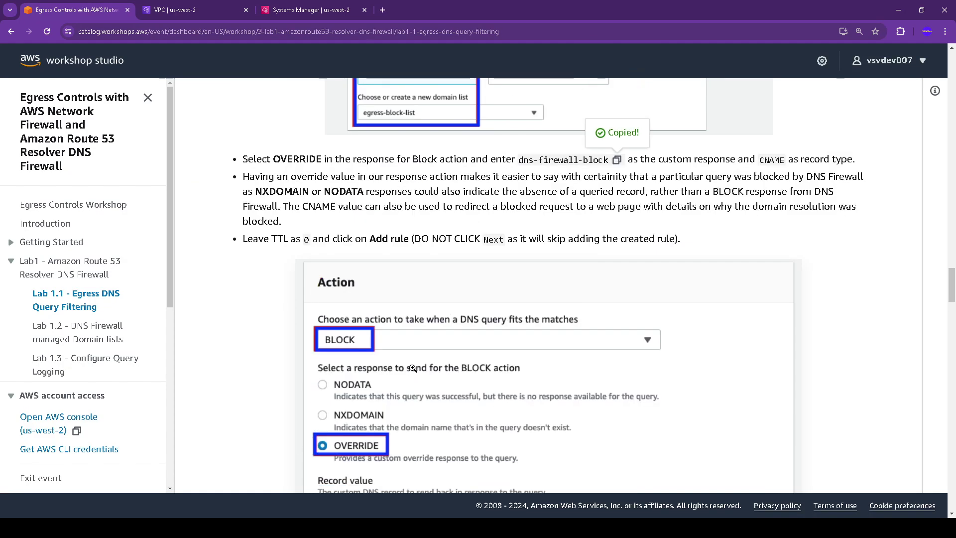
left_click(194, 9)
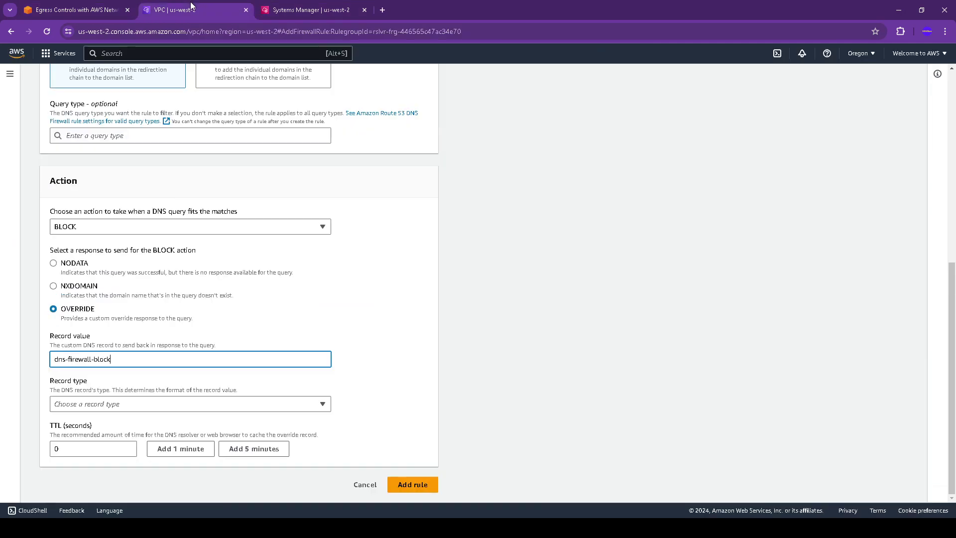
left_click(156, 408)
left_click(96, 419)
Step: Check the workshop's remaining override settings and add the blocking rule to the rule group
left_click(103, 4)
scroll(445, 298, "down", 7)
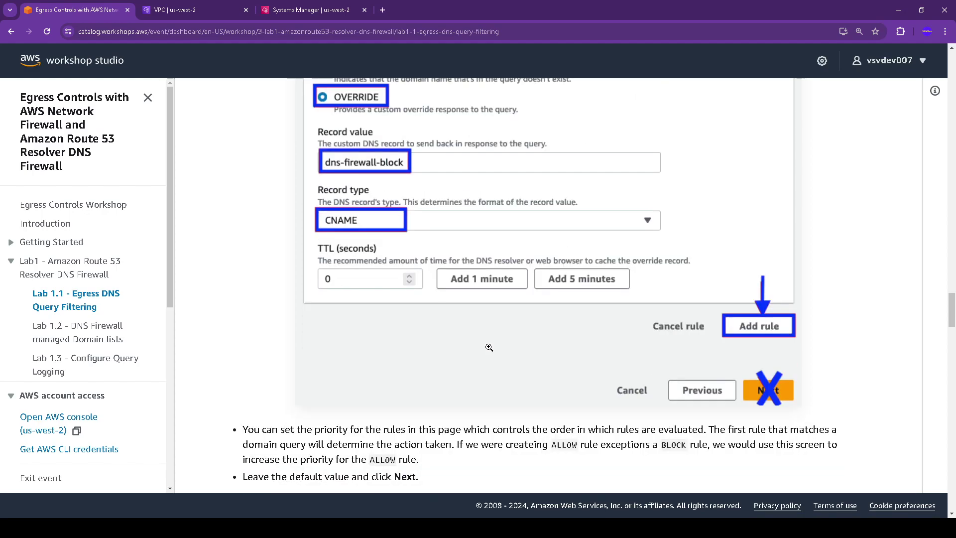
left_click(195, 9)
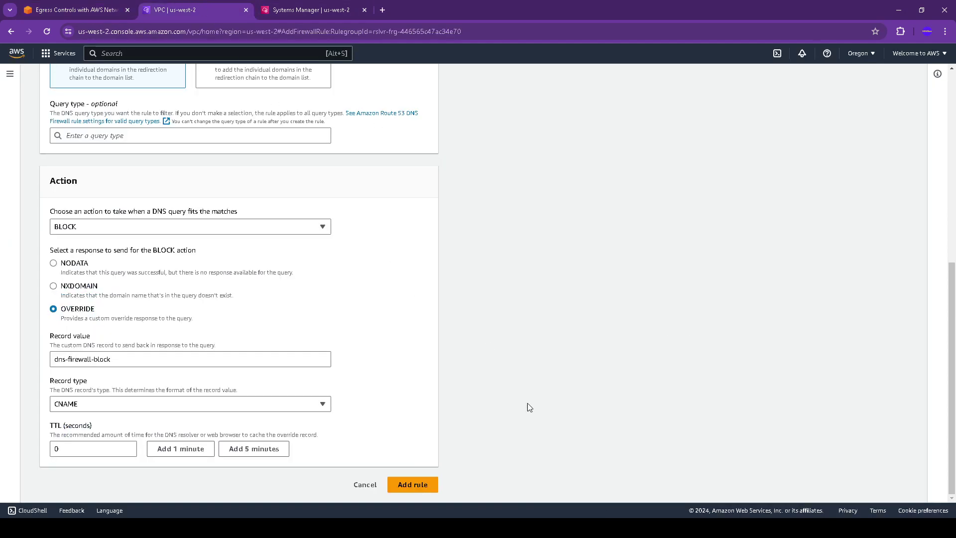
left_click(412, 485)
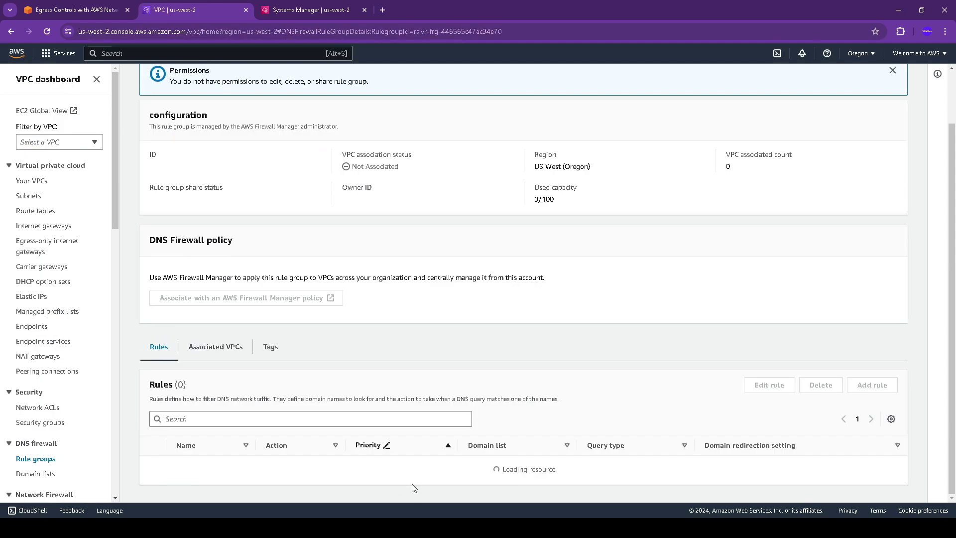
Step: Read the workshop's rule priority instructions and compare them with the rule listed in the Egress-workshop rule group
left_click(88, 7)
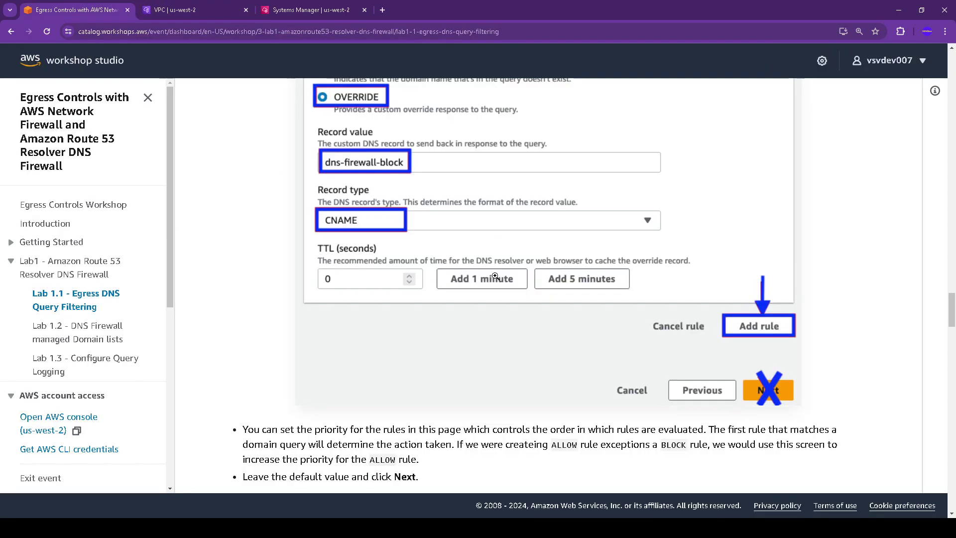
scroll(491, 278, "down", 2)
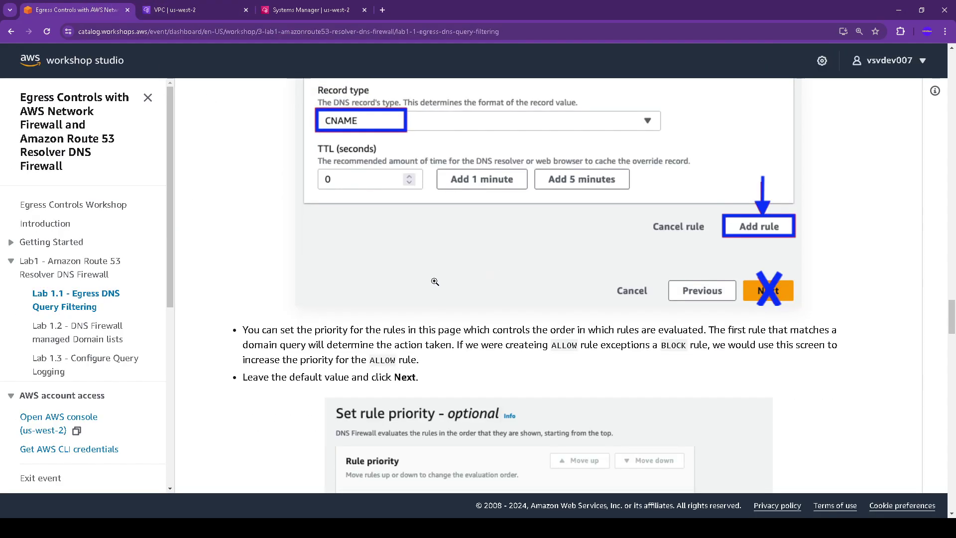
left_click_drag(262, 329, 431, 364)
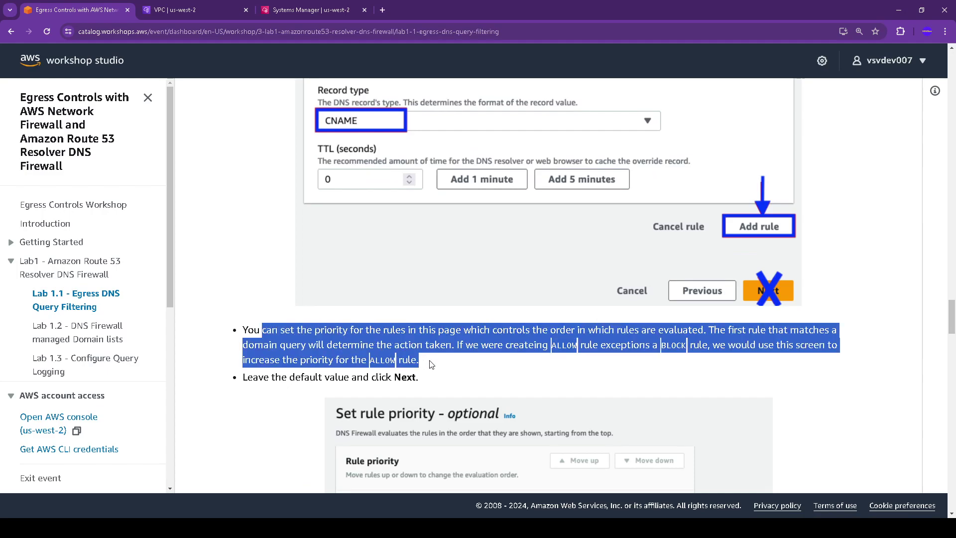
scroll(431, 365, "down", 3)
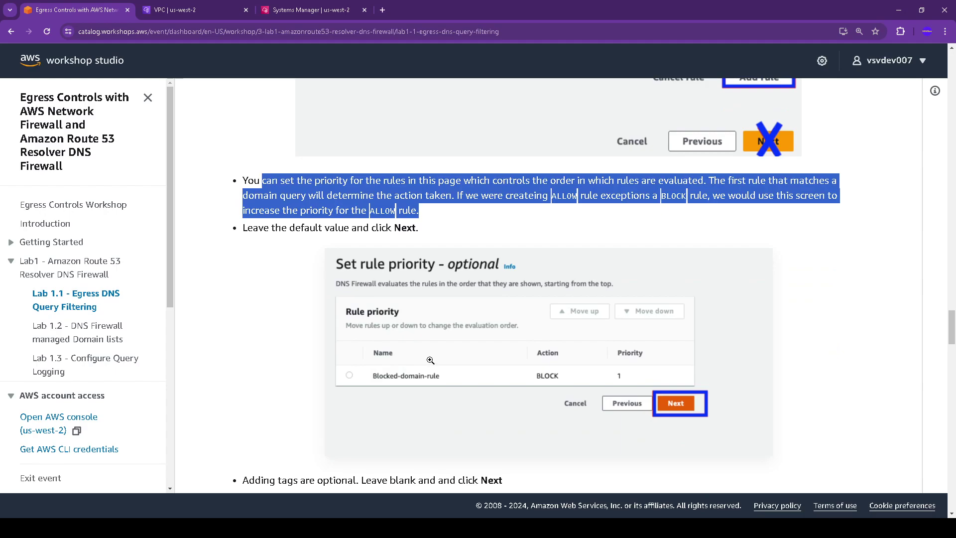
left_click(206, 11)
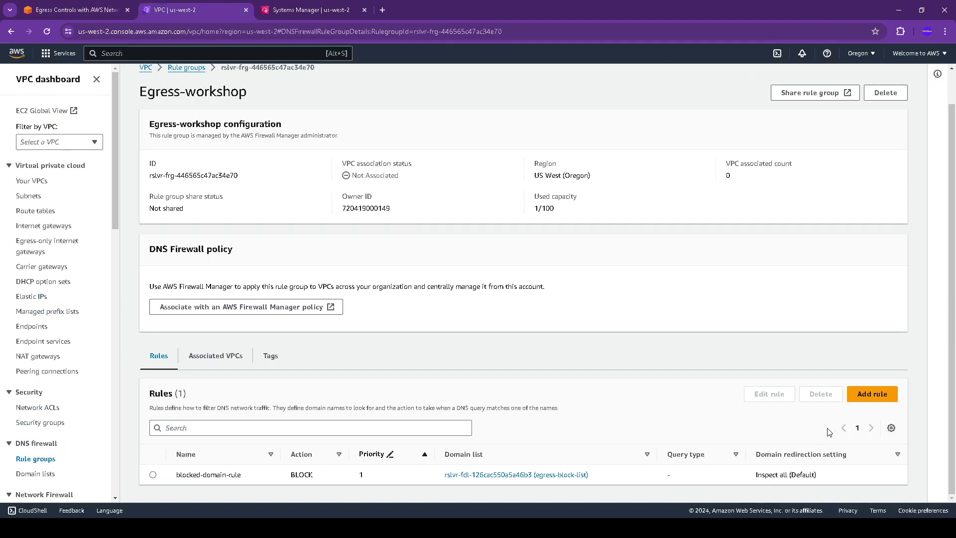
Step: Read the workshop's instructions on optional tags, the final review, and the new rule group's VPC association status
key("ctrl+shift+Tab")
scroll(435, 270, "down", 8)
left_click_drag(281, 280, 539, 282)
left_click_drag(274, 297, 541, 299)
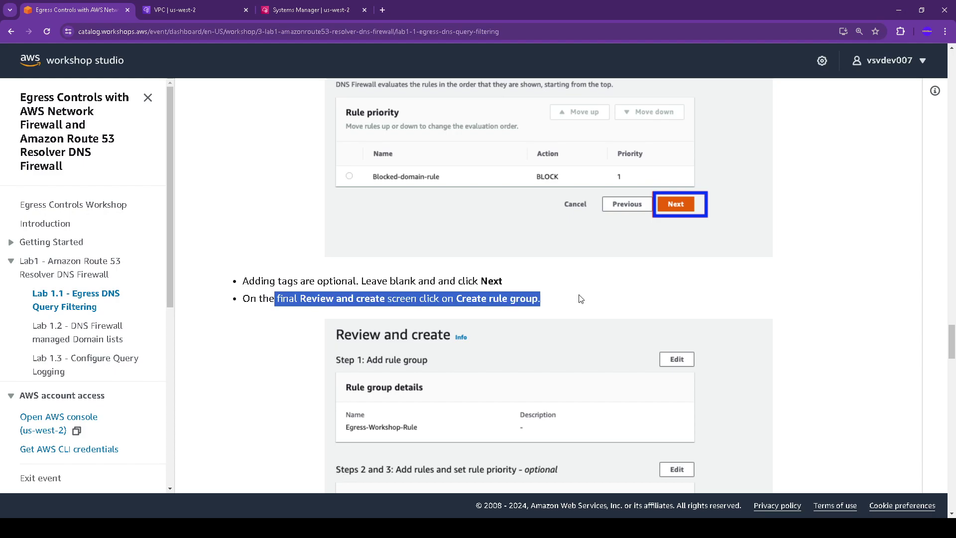
scroll(583, 305, "down", 1)
scroll(583, 304, "down", 7)
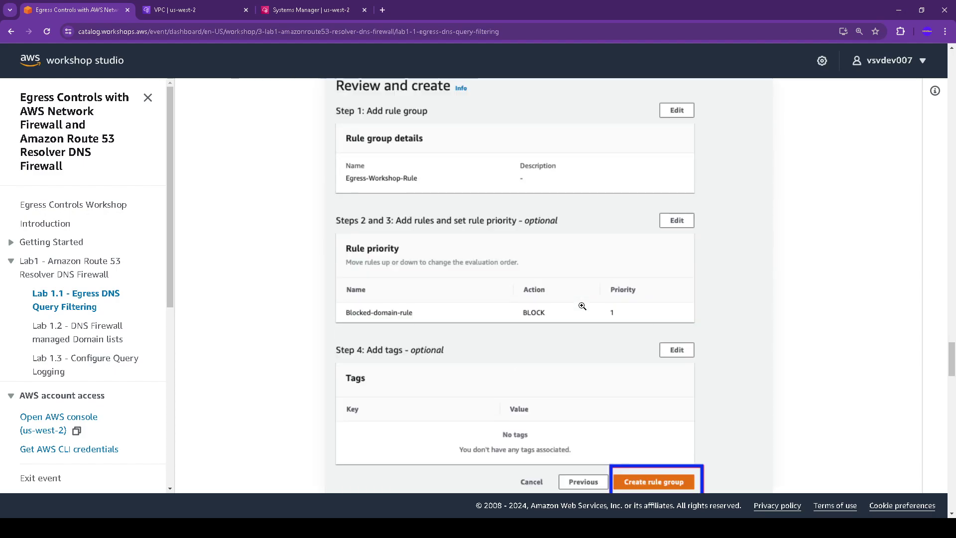
scroll(582, 308, "down", 2)
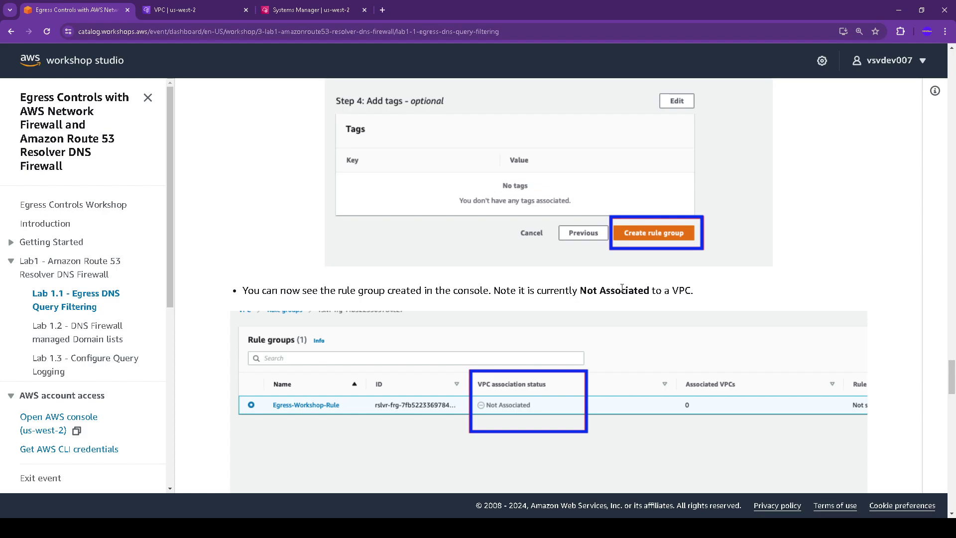
Step: Inspect the Egress-workshop rule group's associated VPCs and return to its rules
left_click(182, 10)
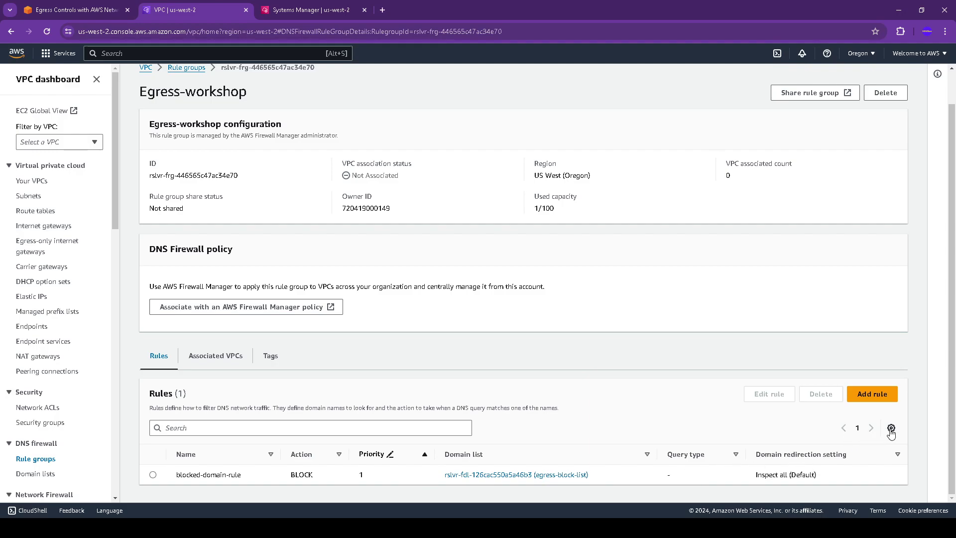
left_click(219, 356)
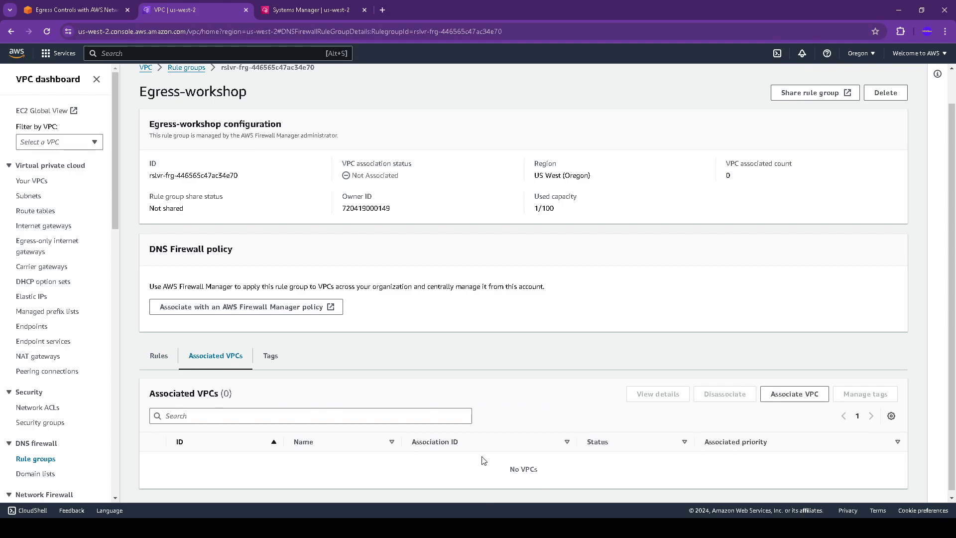
left_click(156, 356)
Step: Read the workshop's Step 3 instructions on associating the DNS Firewall rule group with the Egress VPC
left_click(69, 11)
scroll(363, 283, "down", 4)
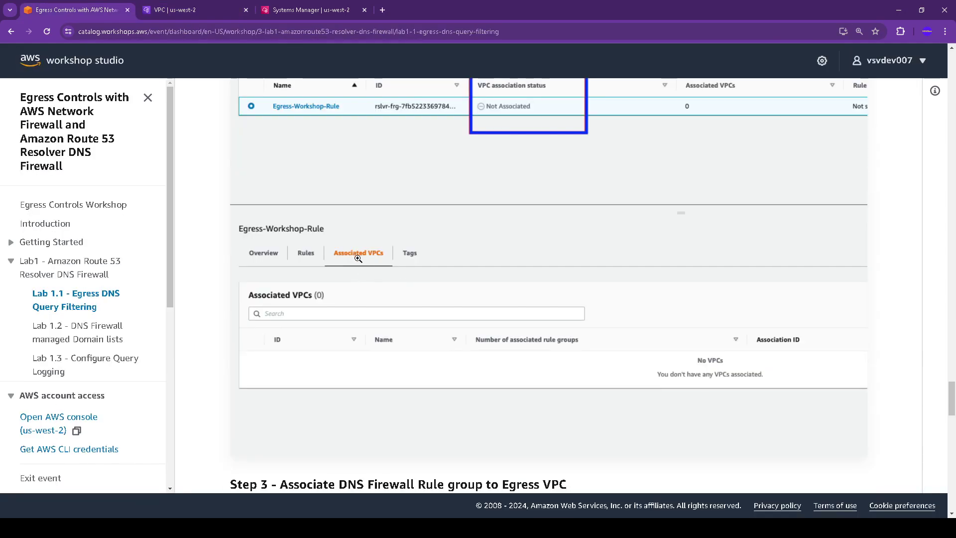
scroll(368, 267, "down", 4)
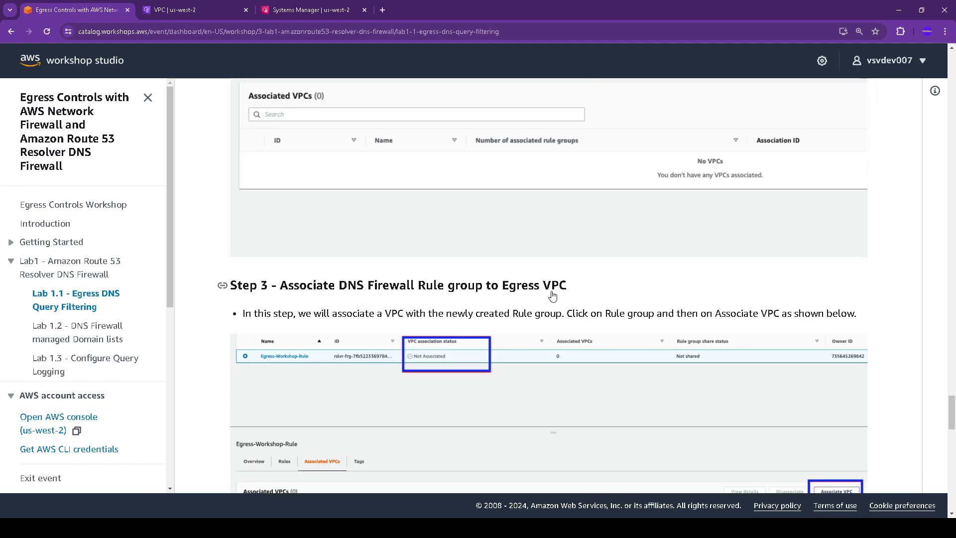
scroll(548, 295, "down", 2)
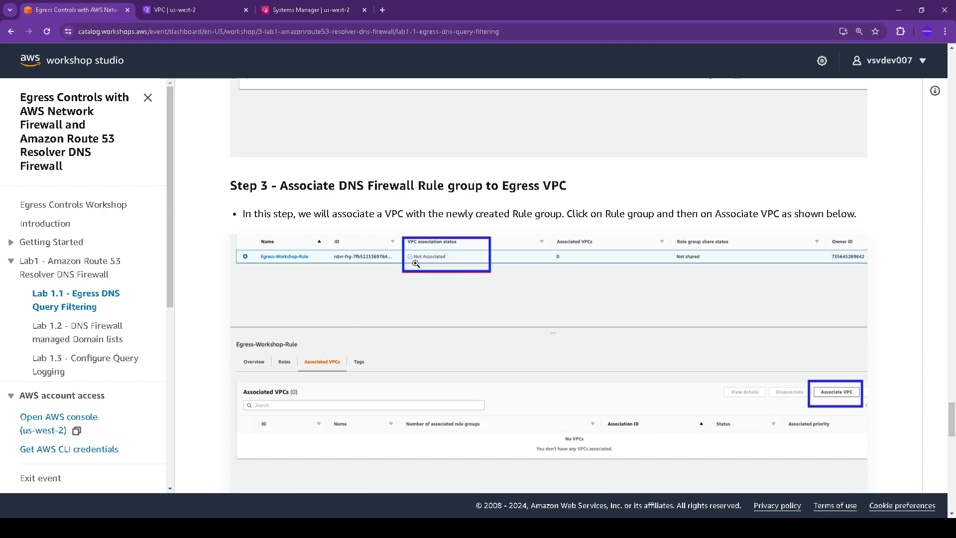
scroll(414, 279, "down", 3)
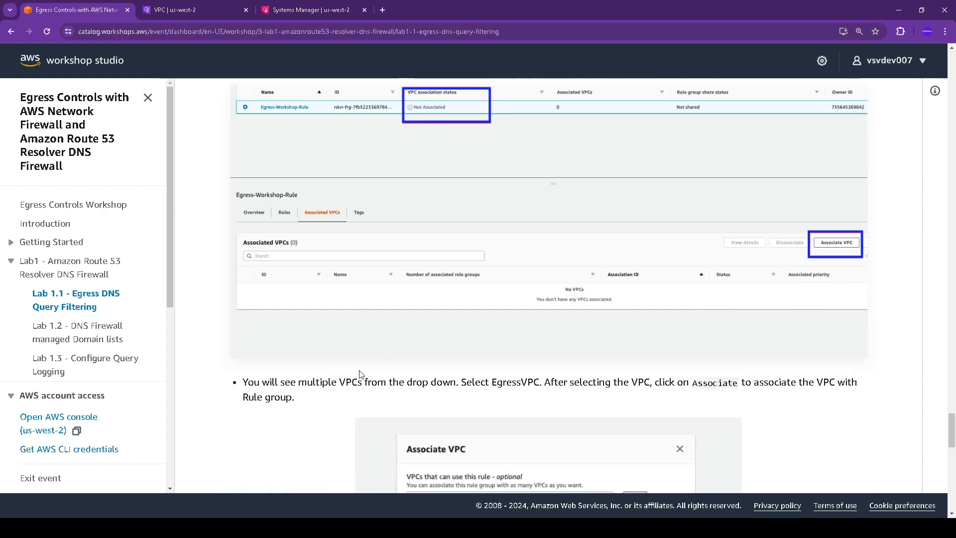
scroll(354, 379, "down", 2)
Step: Associate the Egress-workshop rule group with the EgressVPC
key("ctrl+Tab")
left_click(230, 357)
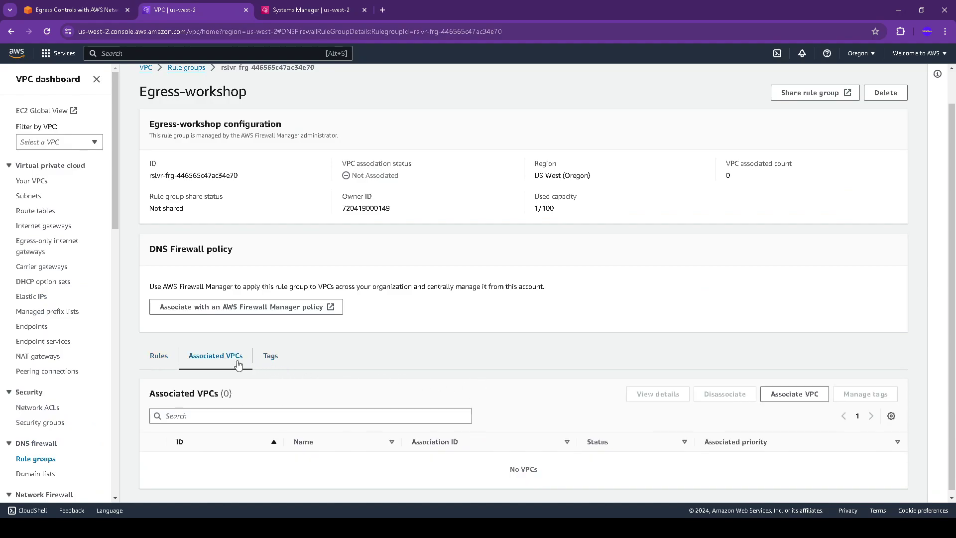
left_click(795, 394)
left_click(459, 282)
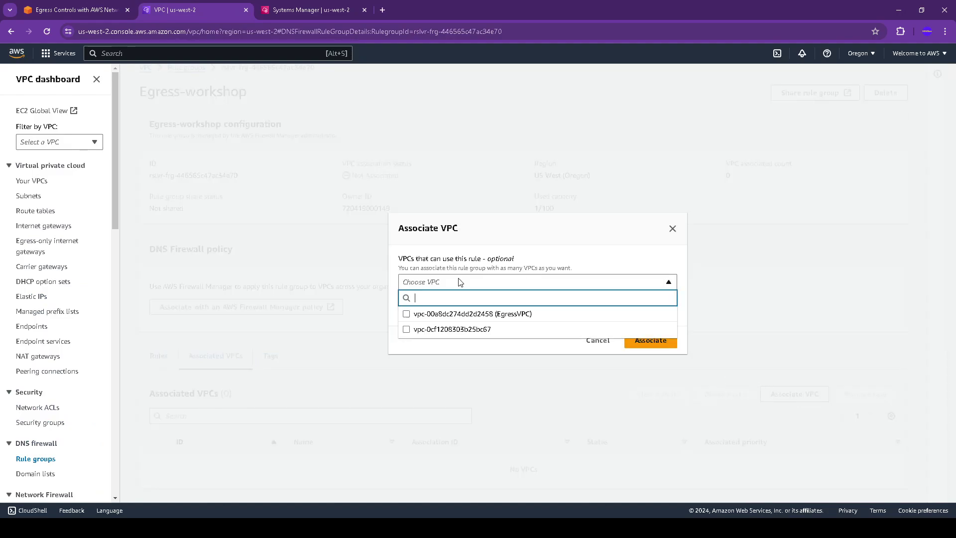
left_click(406, 314)
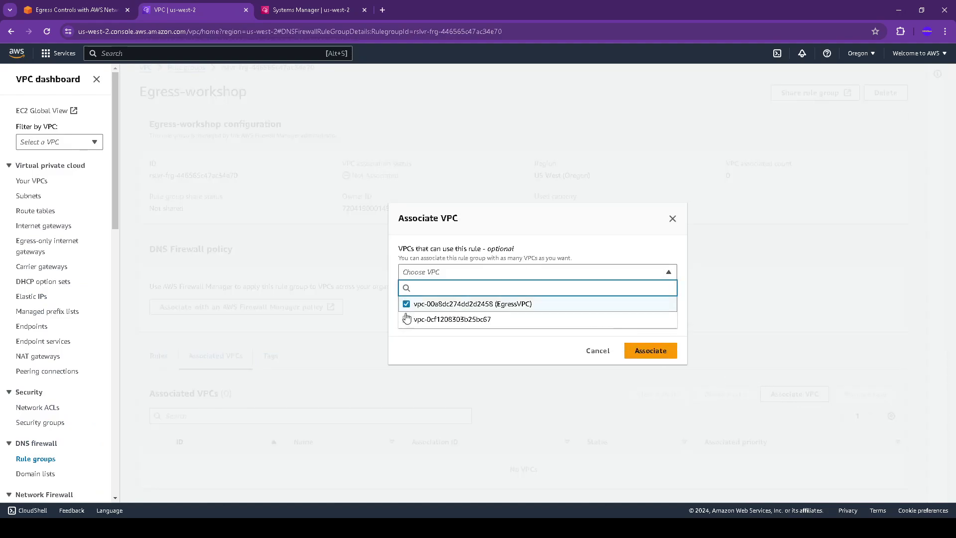
left_click(650, 343)
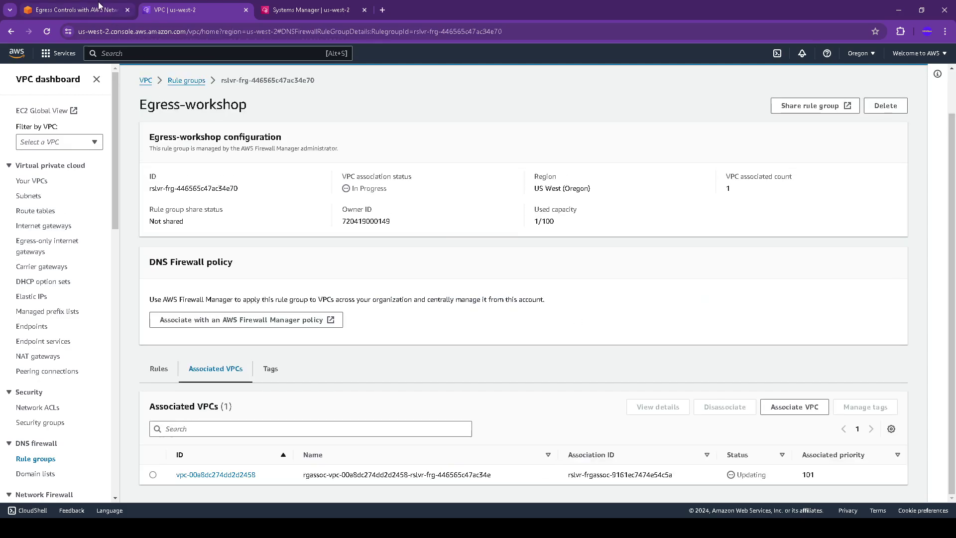
Step: Read the workshop's Step 4 on verifying domain name query resolution and find the test command to execute
left_click(105, 8)
scroll(658, 296, "down", 7)
scroll(640, 291, "down", 6)
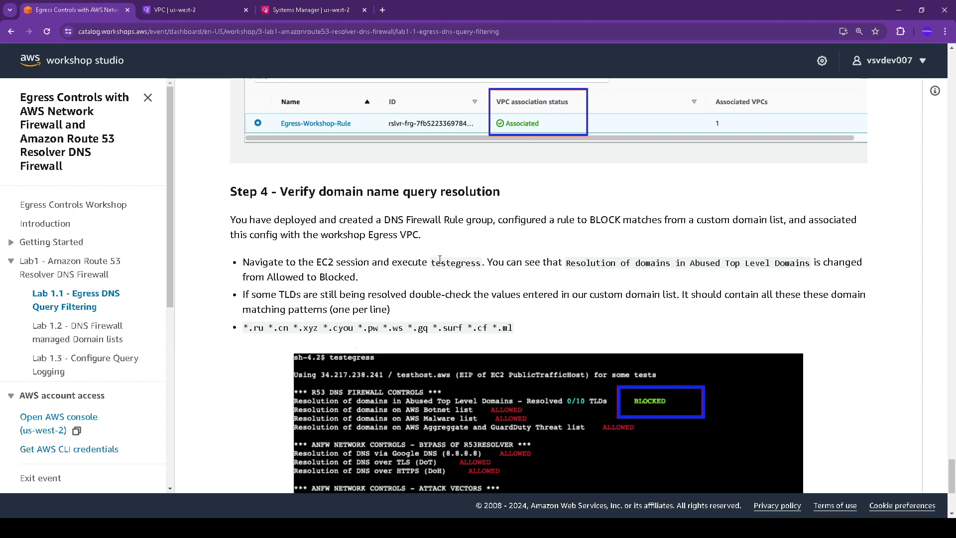
left_click_drag(432, 261, 474, 261)
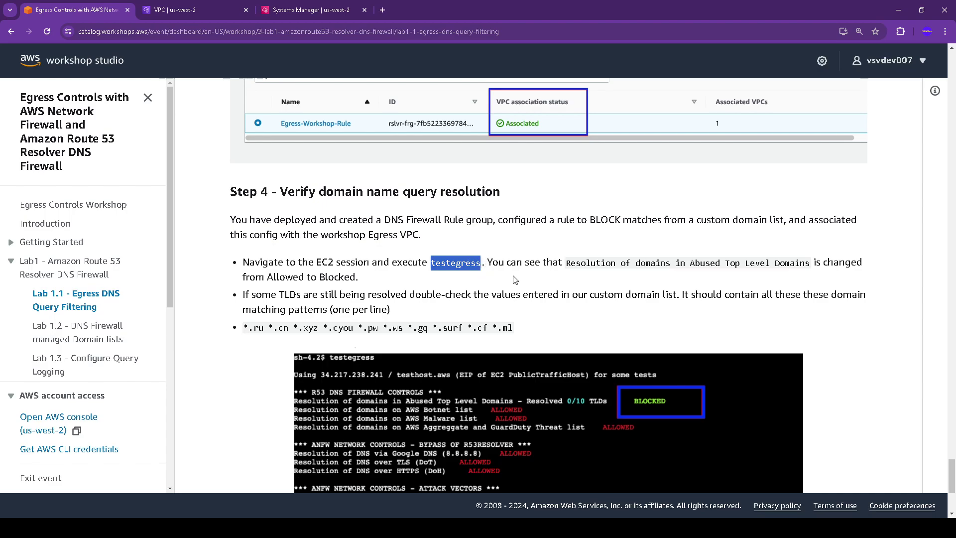
Step: Review the Egress-workshop rule group's rules and check the status of its VPC association
left_click(174, 10)
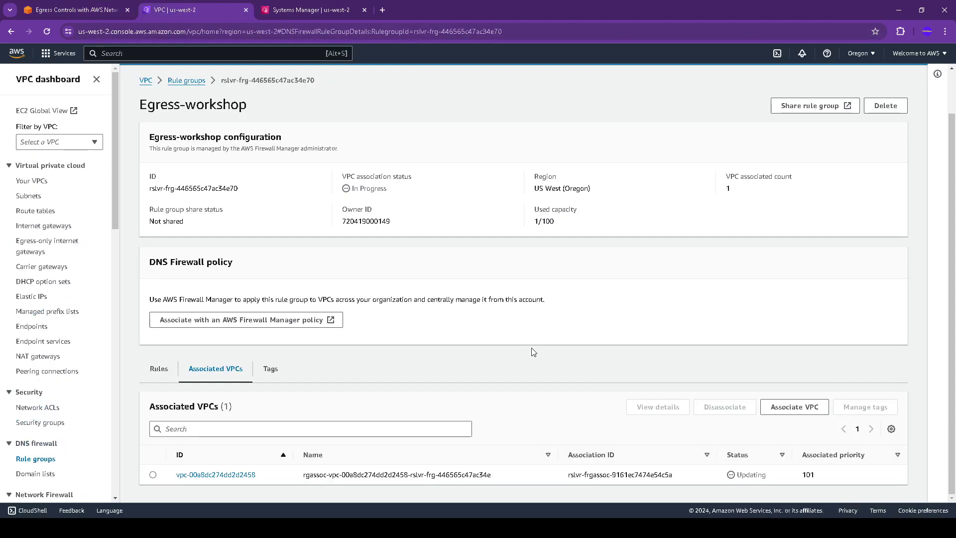
left_click(157, 369)
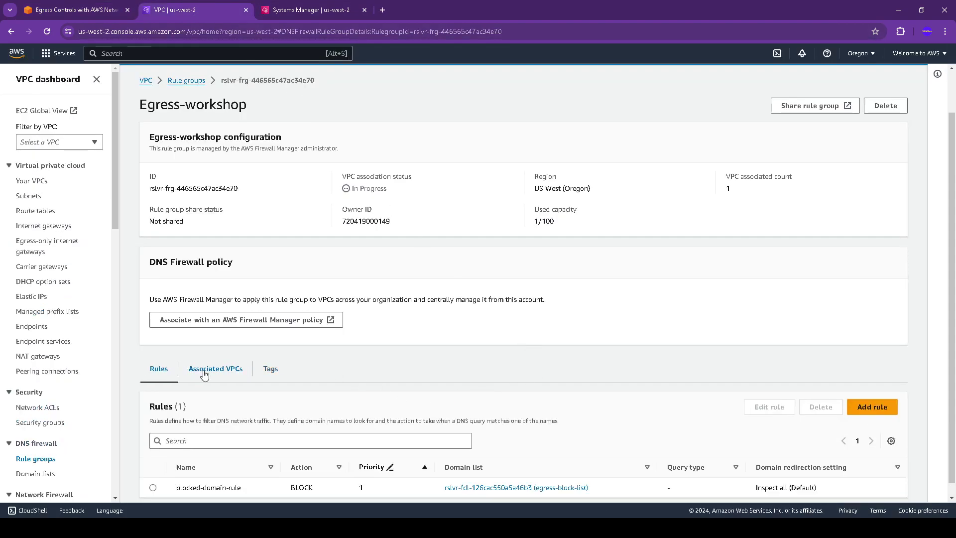
left_click(218, 371)
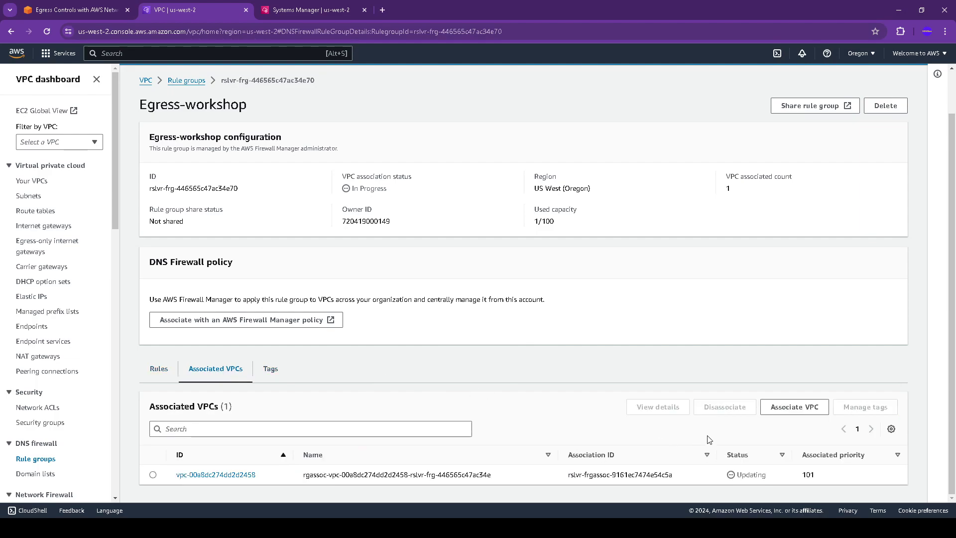
left_click_drag(745, 475, 768, 475)
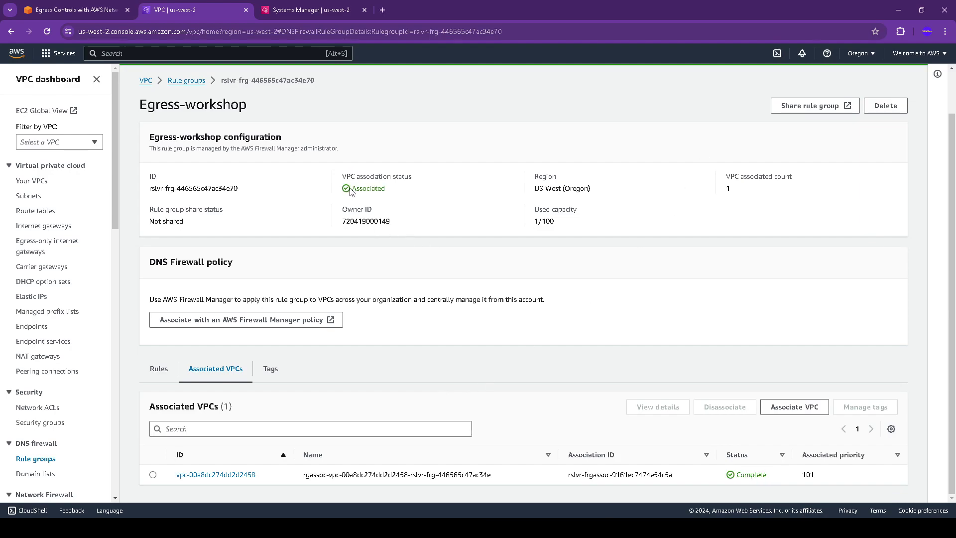
left_click_drag(349, 189, 402, 193)
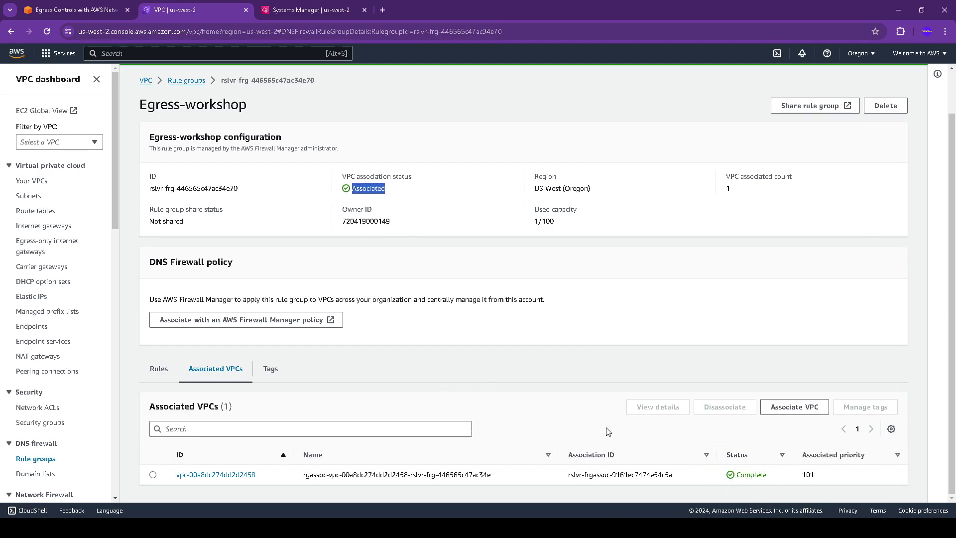
Step: Stop the running ping in the EC2 Session Manager terminal and run testegress
left_click(75, 10)
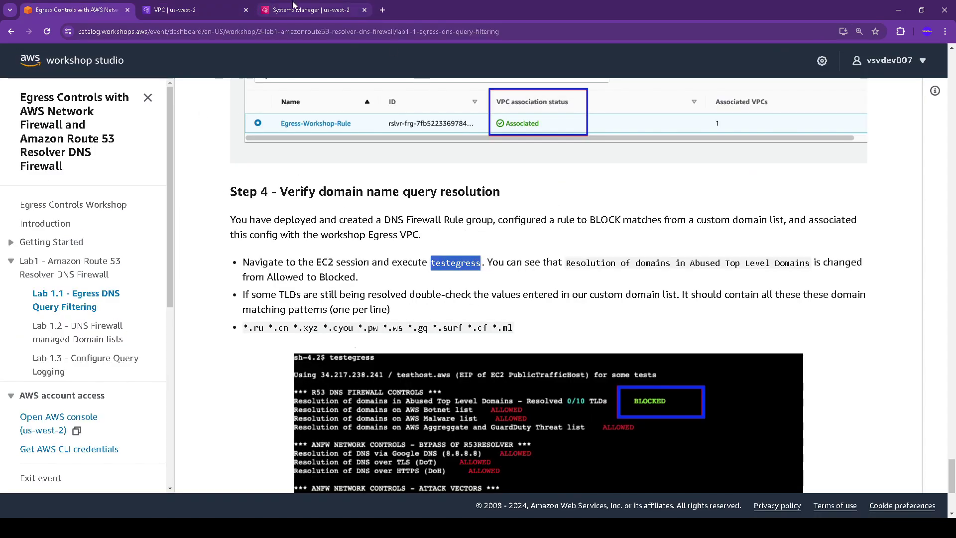
left_click(307, 10)
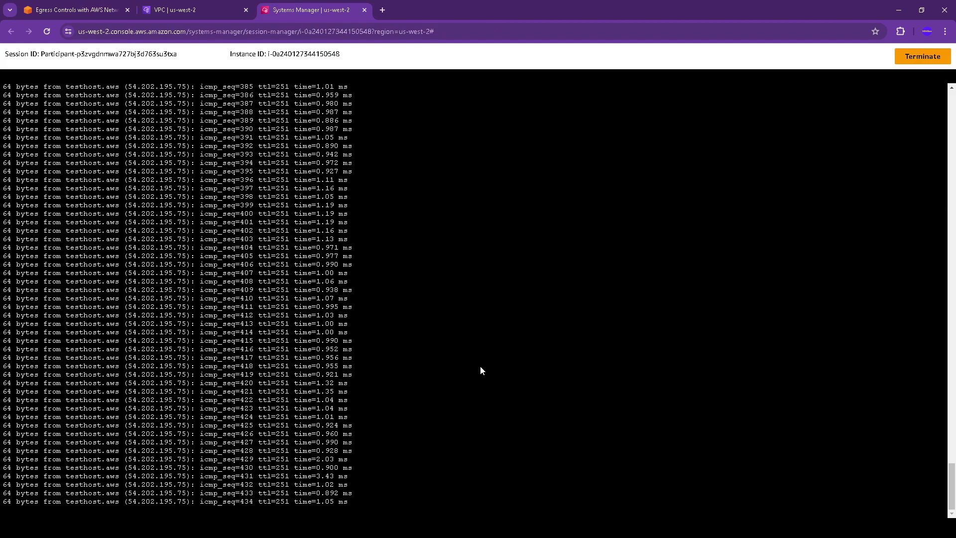
key("ctrl+c")
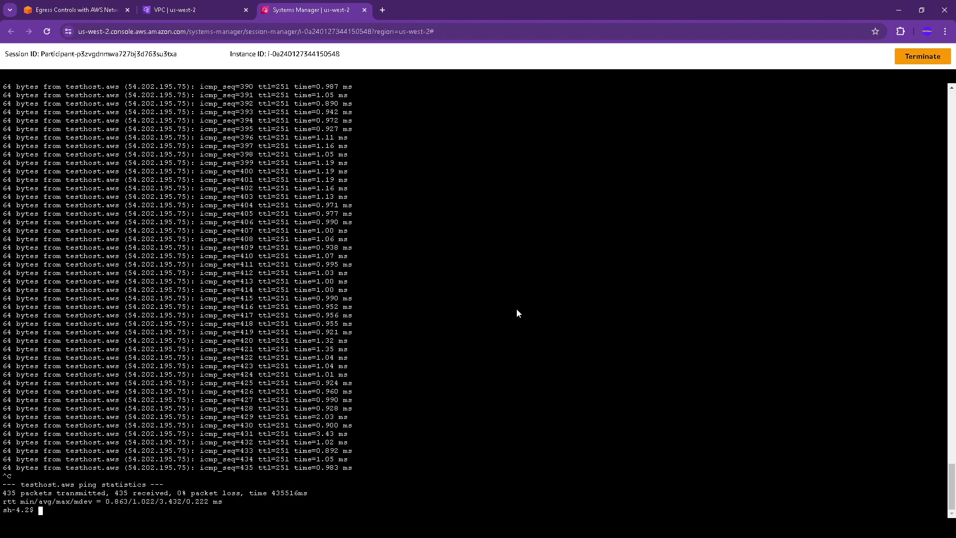
type("testegress")
key("Return")
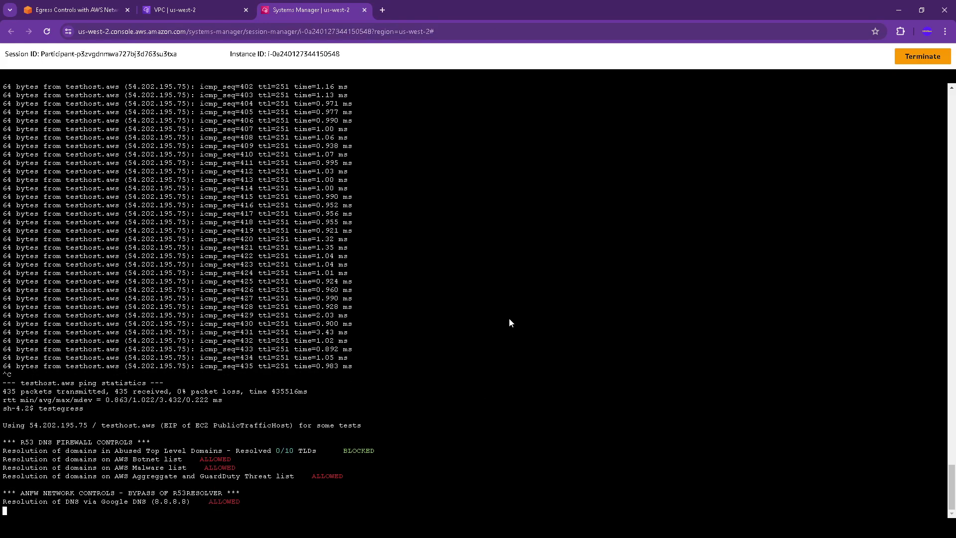
Step: Compare the abused top-level domains test result with the workshop's expected output and read its domain list troubleshooting note
left_click_drag(12, 326, 378, 327)
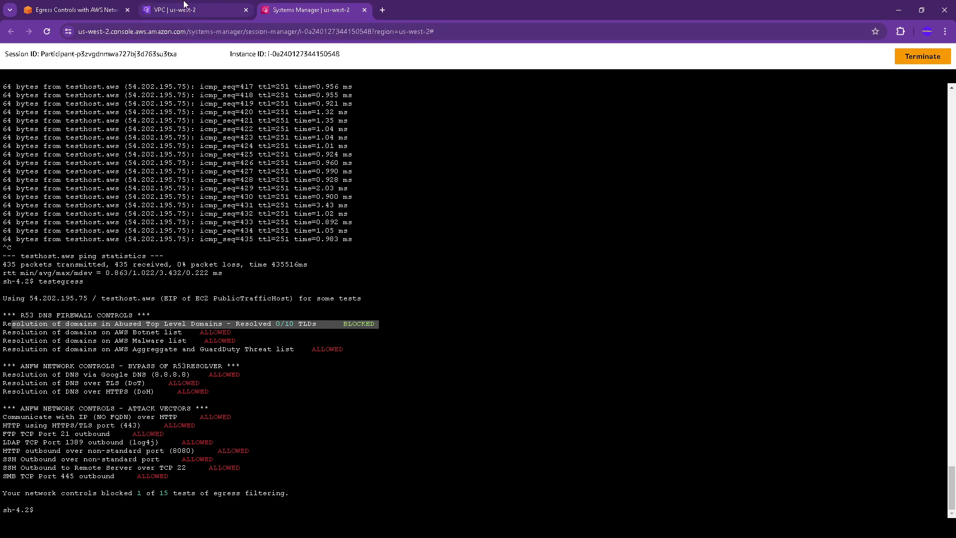
left_click(75, 10)
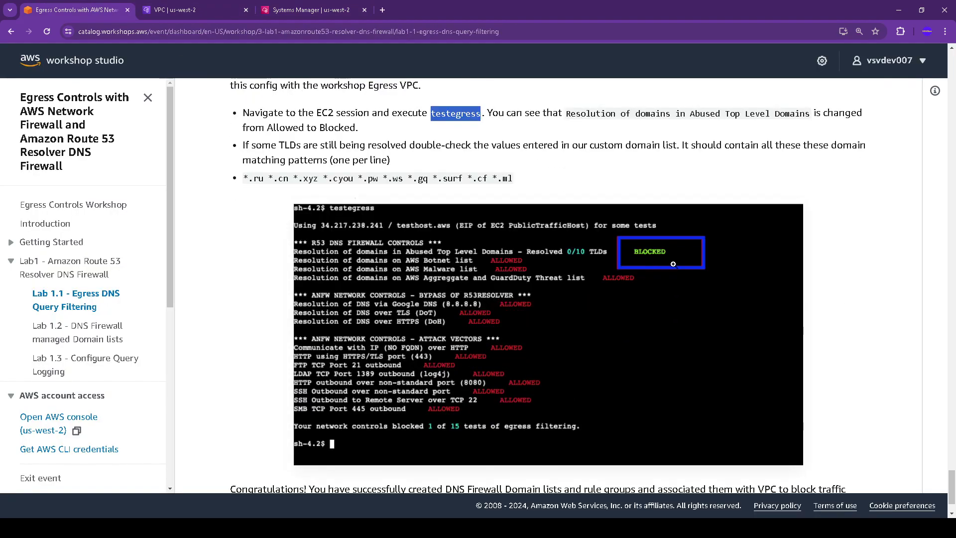
left_click_drag(256, 145, 419, 161)
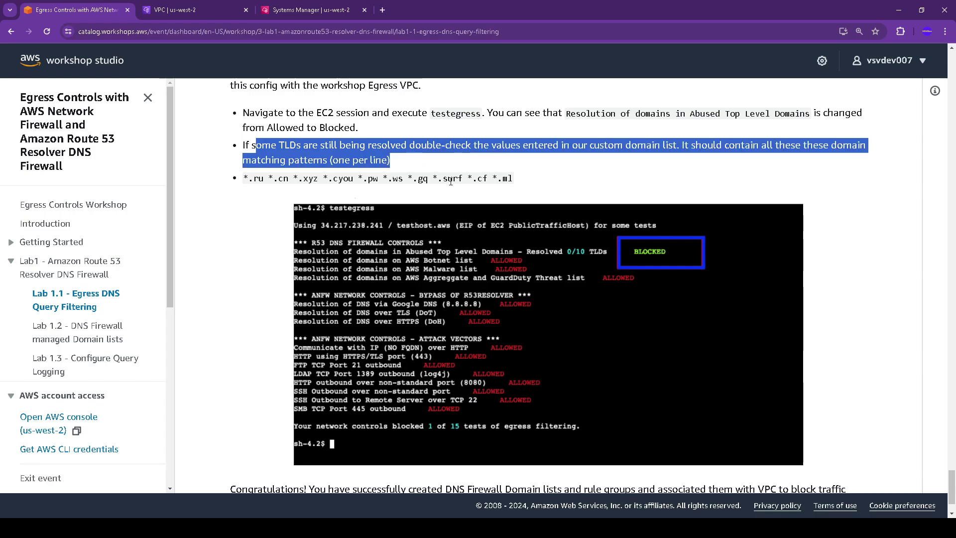
Step: Read the closing note of Lab 1.1 and continue to Lab 1.2 on DNS Firewall managed domain lists
scroll(435, 175, "down", 2)
left_click_drag(233, 413, 643, 434)
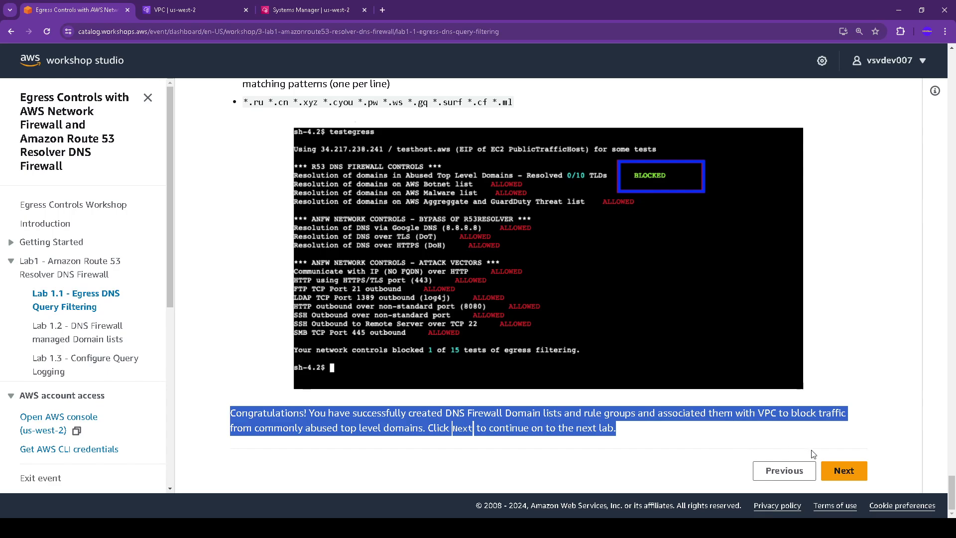
left_click(852, 475)
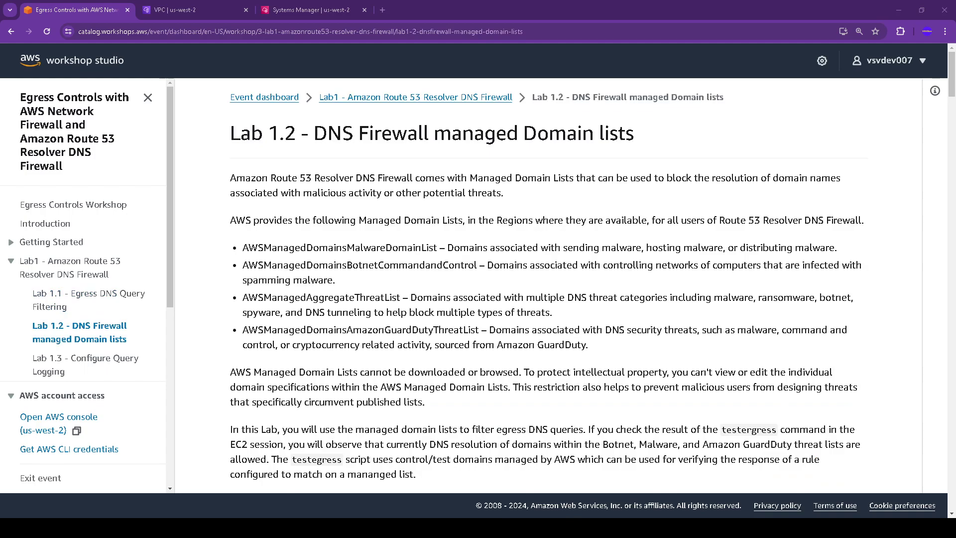
Step: Read Lab 1.2's introduction to the AWS managed domain lists and its instructions for creating a rule group
left_click_drag(223, 137, 665, 133)
left_click_drag(229, 178, 518, 194)
scroll(410, 245, "down", 2)
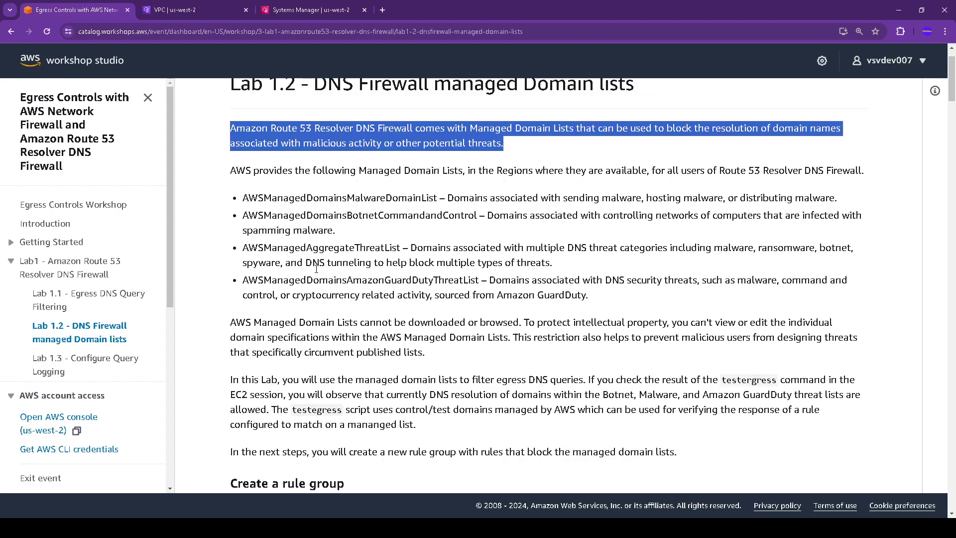
scroll(317, 269, "down", 4)
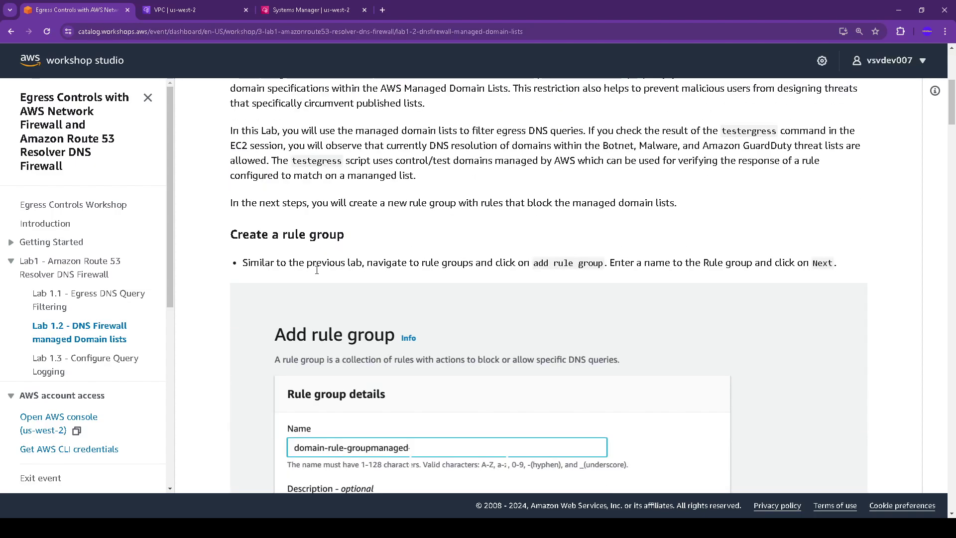
scroll(289, 244, "down", 1)
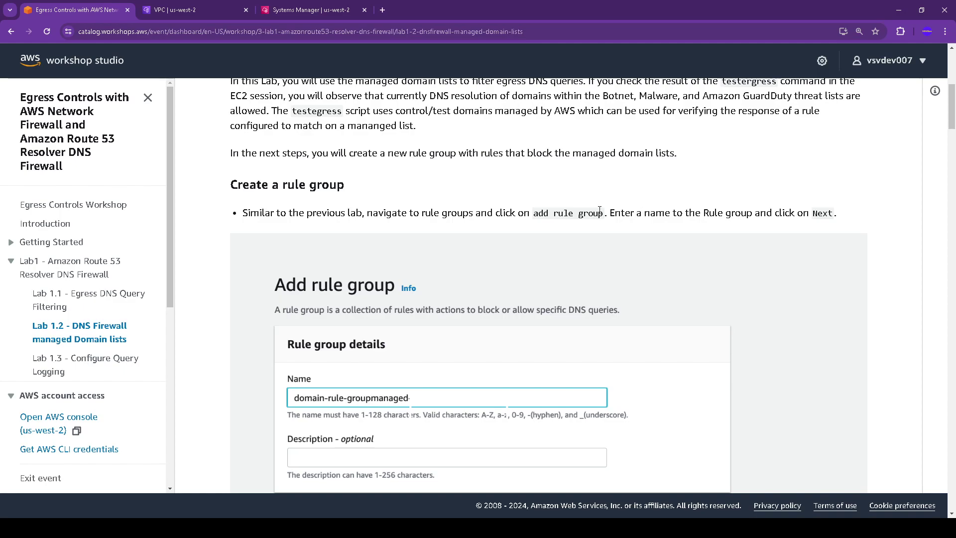
left_click_drag(550, 214, 607, 214)
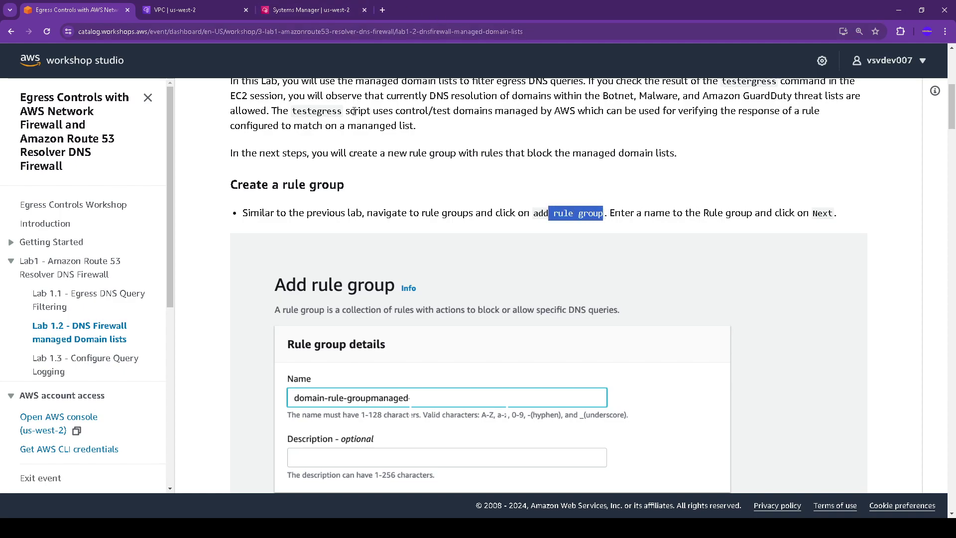
Step: Create a DNS Firewall rule group named domain-rule-groupmanaged in the AWS VPC console, using the name shown in the workshop
left_click(199, 3)
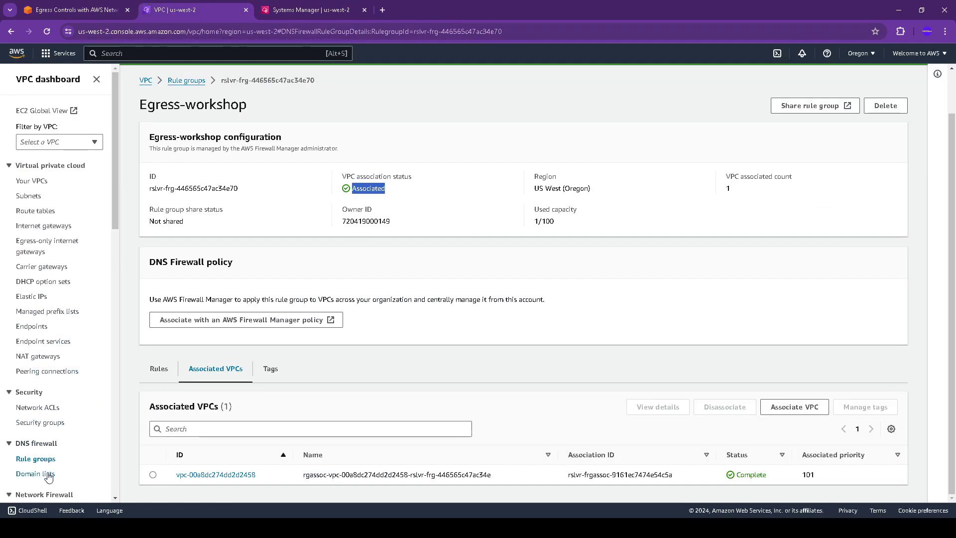
left_click(189, 80)
left_click(869, 108)
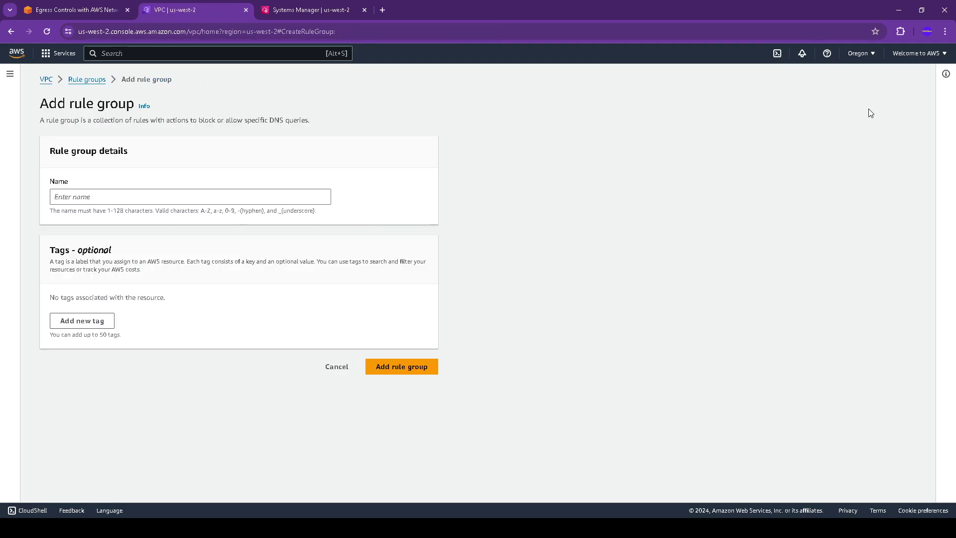
left_click(80, 7)
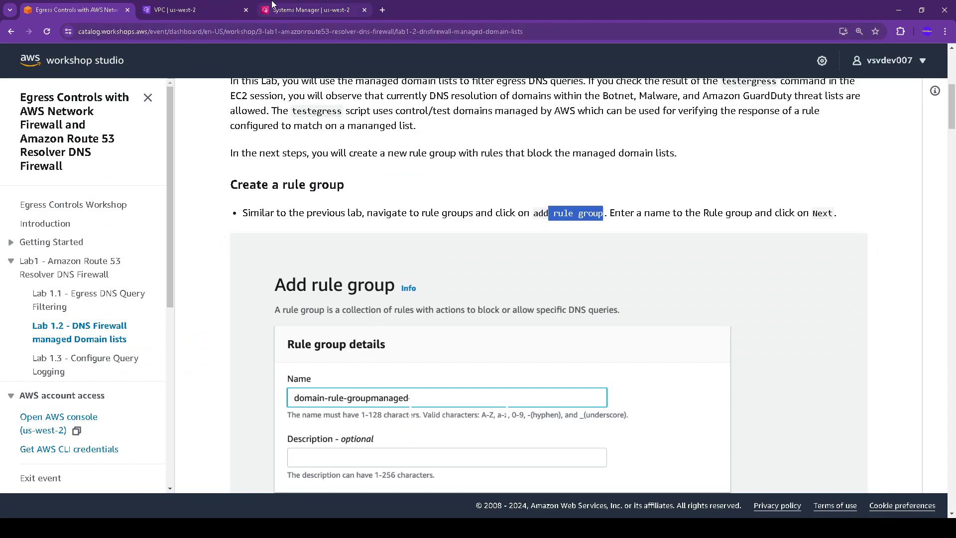
left_click(217, 6)
left_click(132, 196)
type("domain-r")
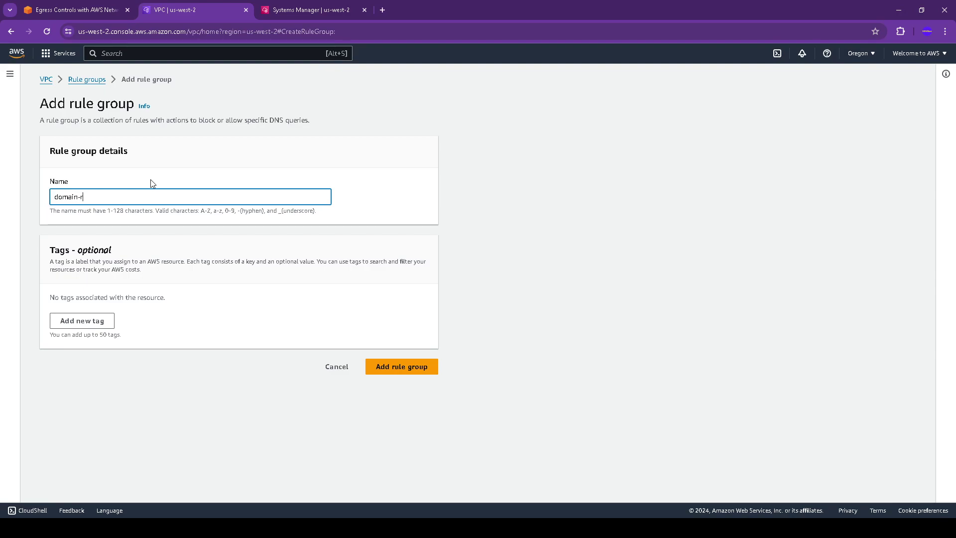
type("ule-groupmanaged")
left_click(412, 366)
Step: Check the workshop's botnet rule instructions, then start a new rule named bothnet-rule in the managed rule group
left_click(90, 5)
scroll(491, 248, "down", 8)
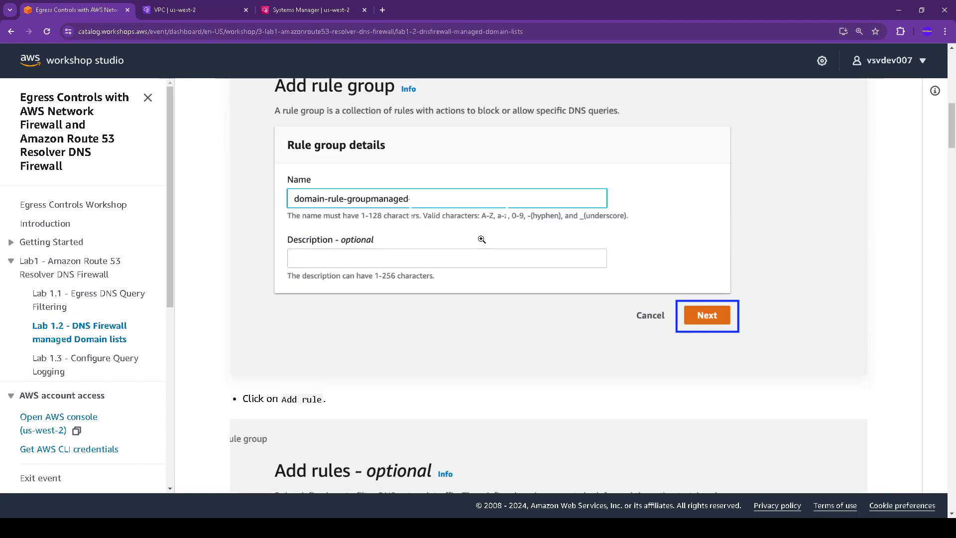
scroll(494, 249, "down", 2)
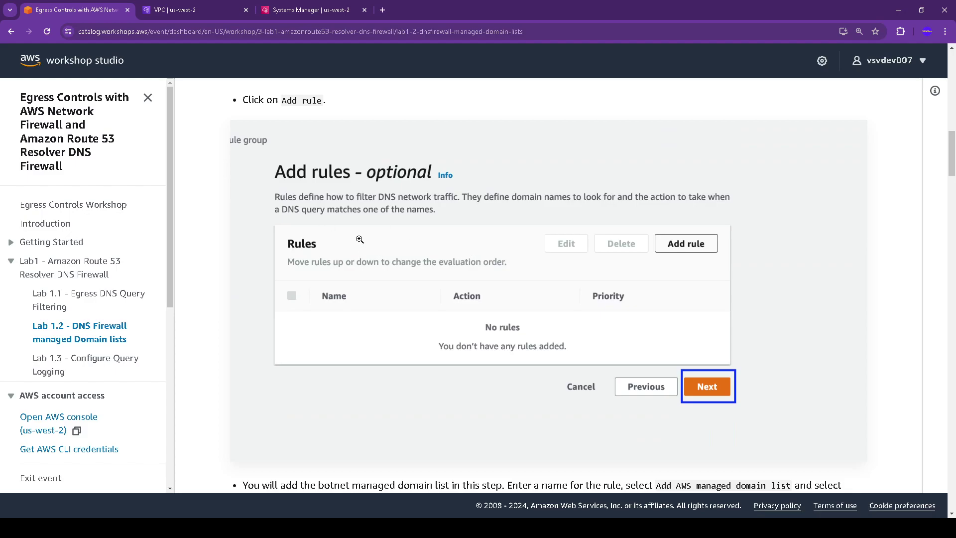
scroll(359, 239, "down", 4)
scroll(360, 240, "down", 1)
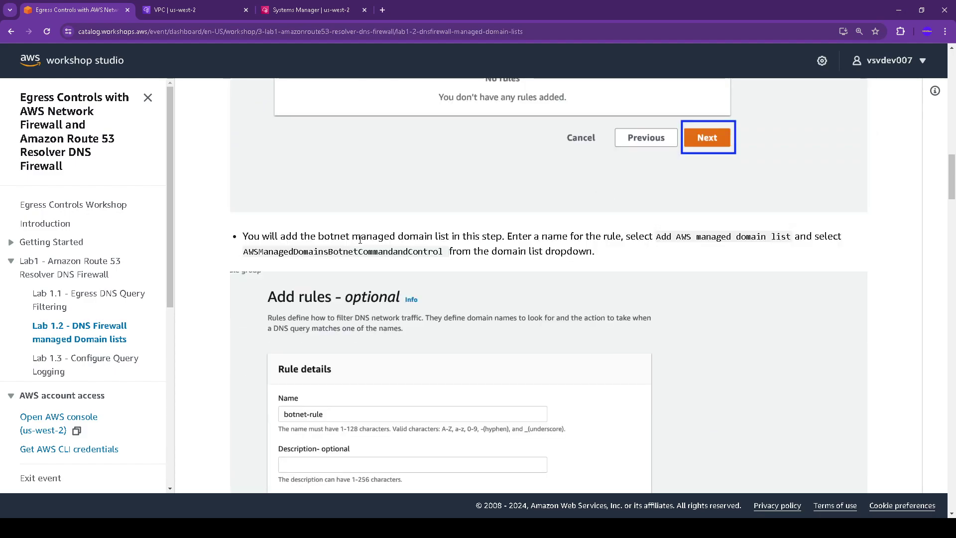
scroll(359, 239, "down", 1)
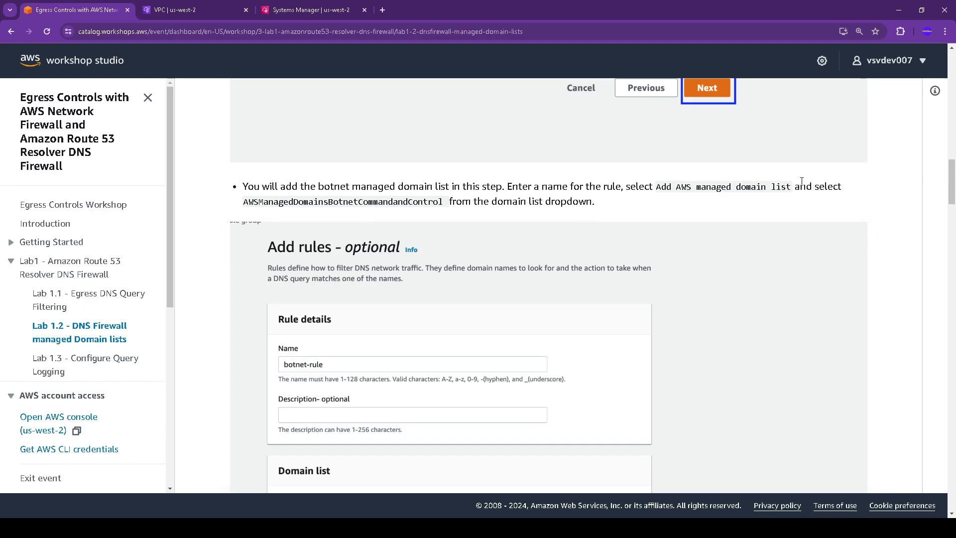
left_click(190, 10)
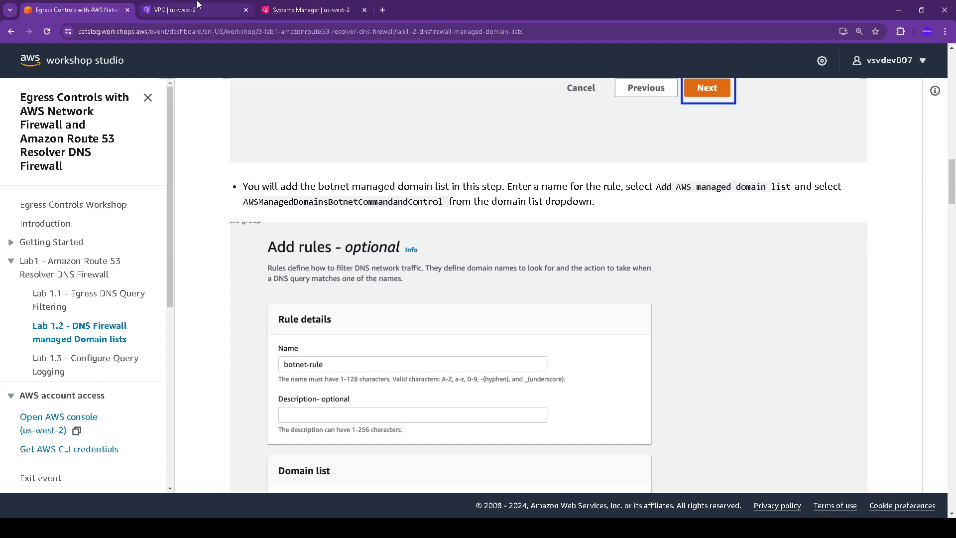
left_click(872, 380)
left_click(108, 144)
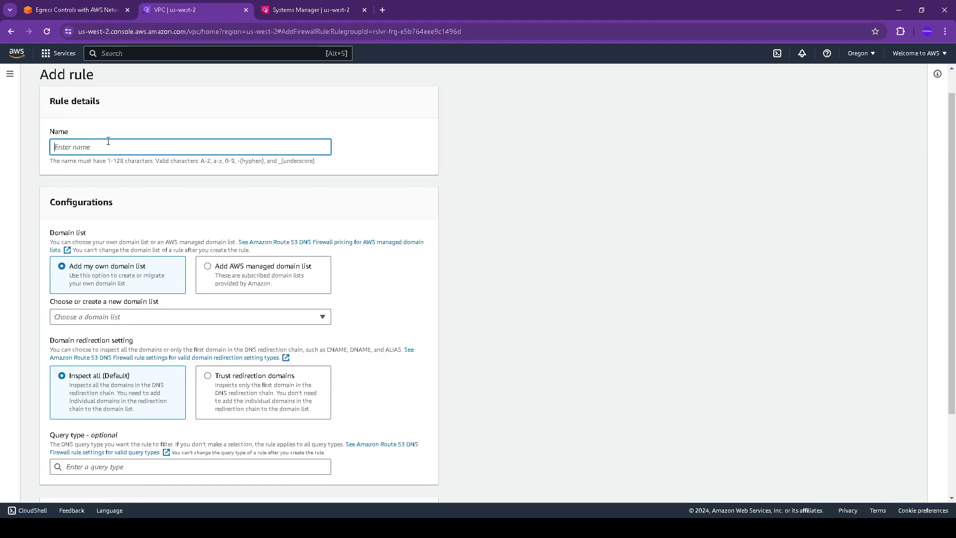
type("bothnet-rule")
Step: Following the workshop's example, set the rule to use the AWS managed domain list AWSManagedDomainsBotnetCommandandControl
left_click(88, 10)
scroll(430, 285, "down", 4)
key("ctrl+plus")
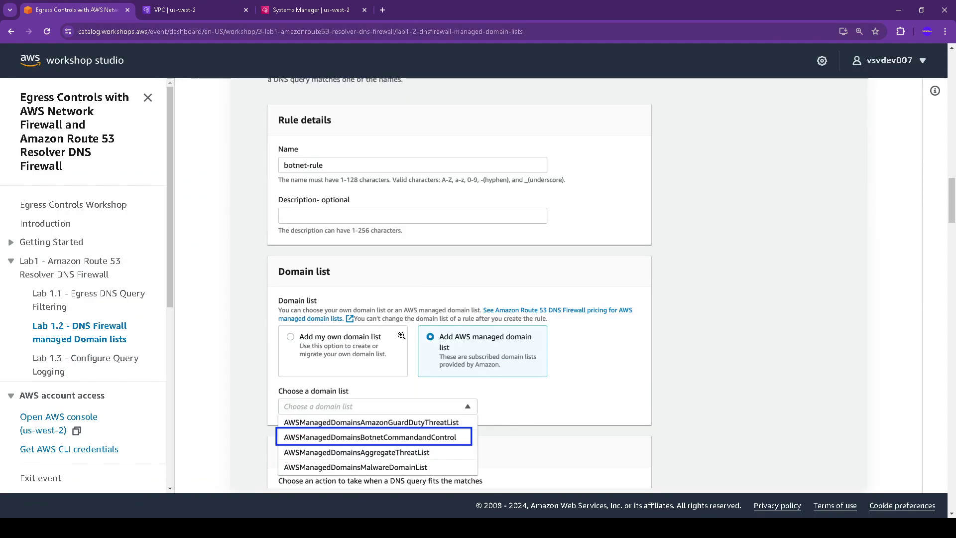
scroll(399, 337, "down", 2)
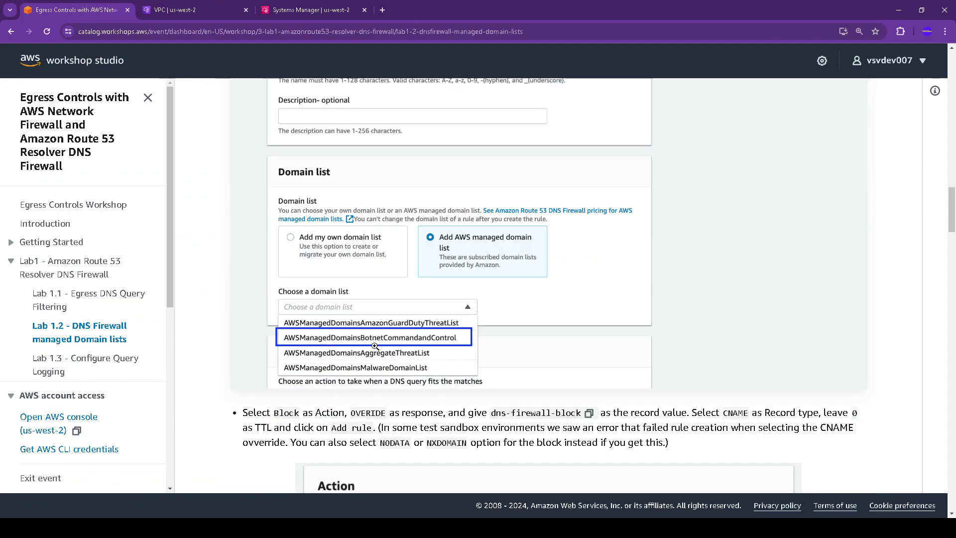
left_click(231, 6)
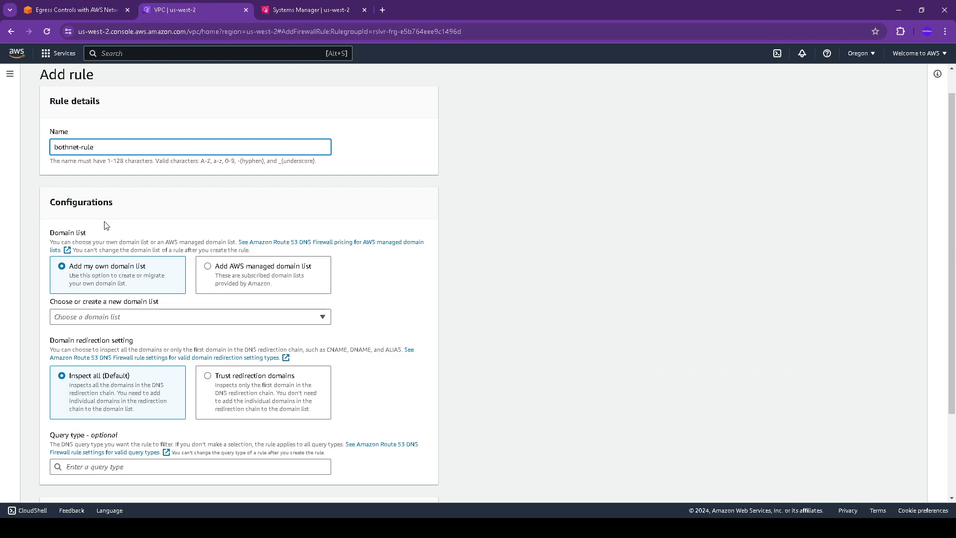
left_click(99, 318)
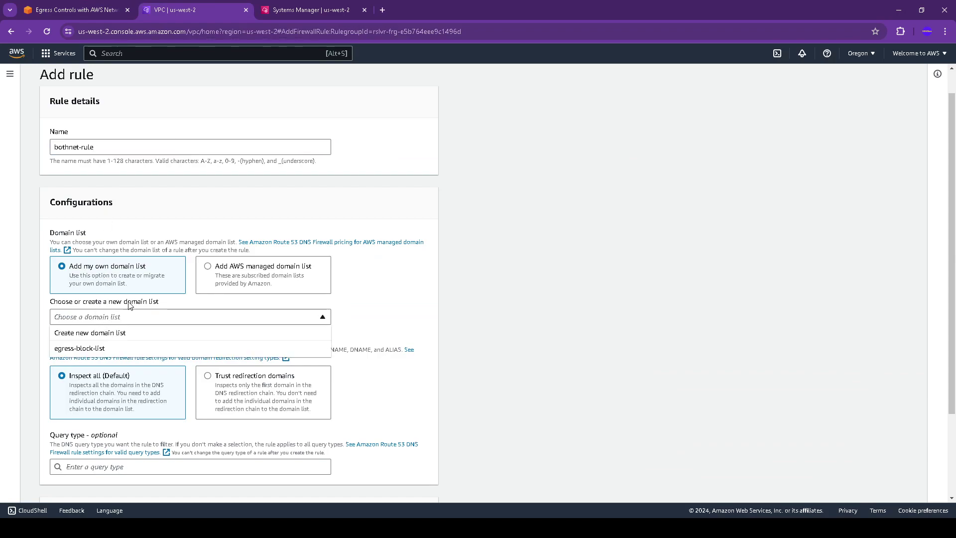
left_click(234, 266)
left_click(211, 322)
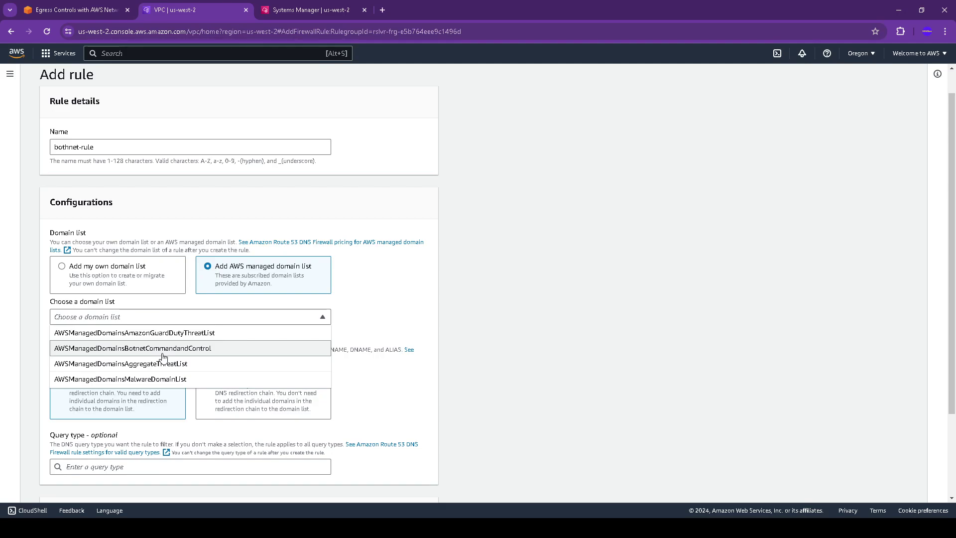
left_click(138, 348)
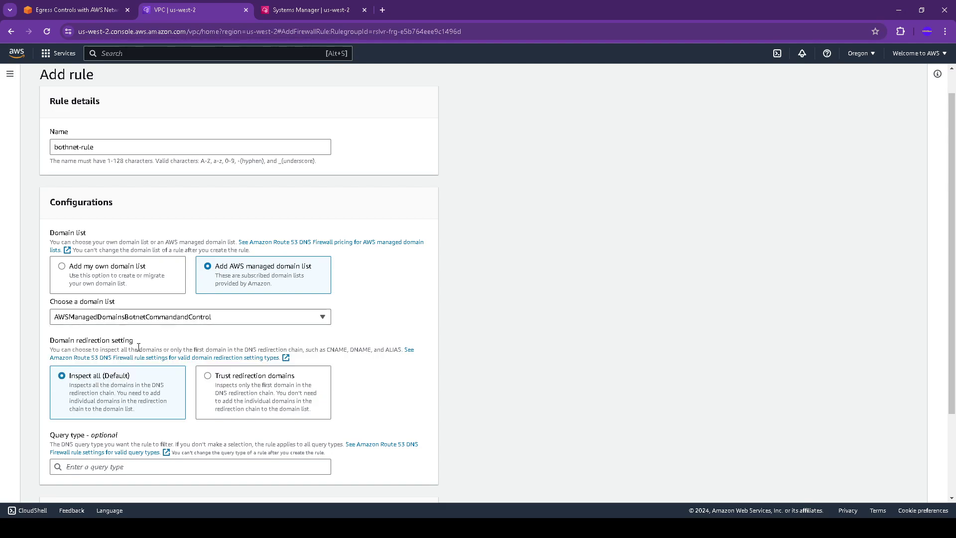
Step: Copy the record value dns-firewall-block from the workshop and set the rule's action to BLOCK
left_click(74, 10)
scroll(340, 221, "down", 3)
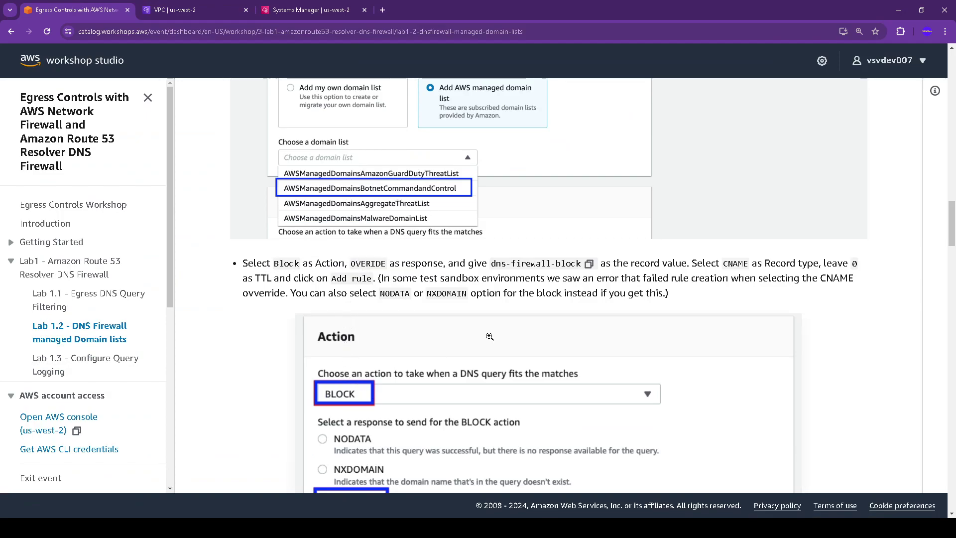
left_click(588, 263)
left_click(208, 5)
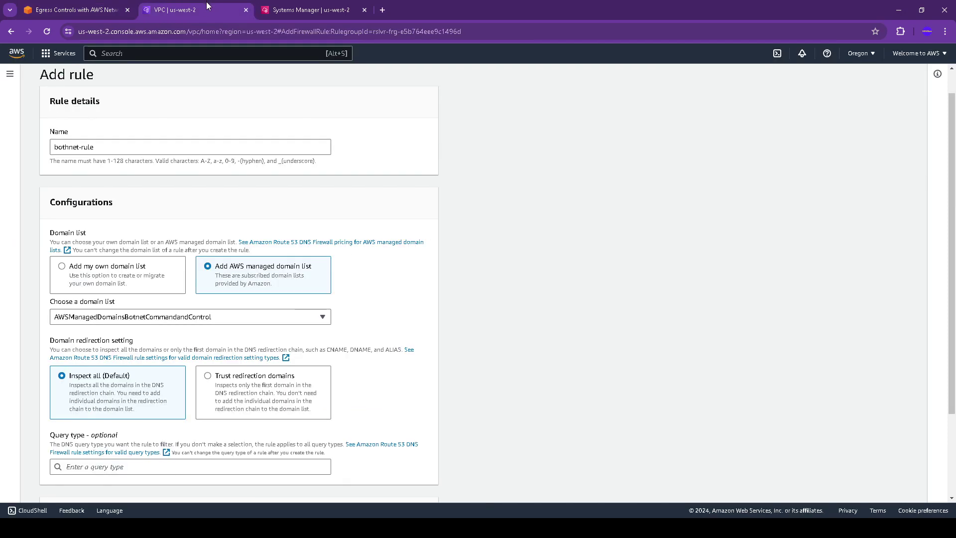
scroll(174, 319, "down", 2)
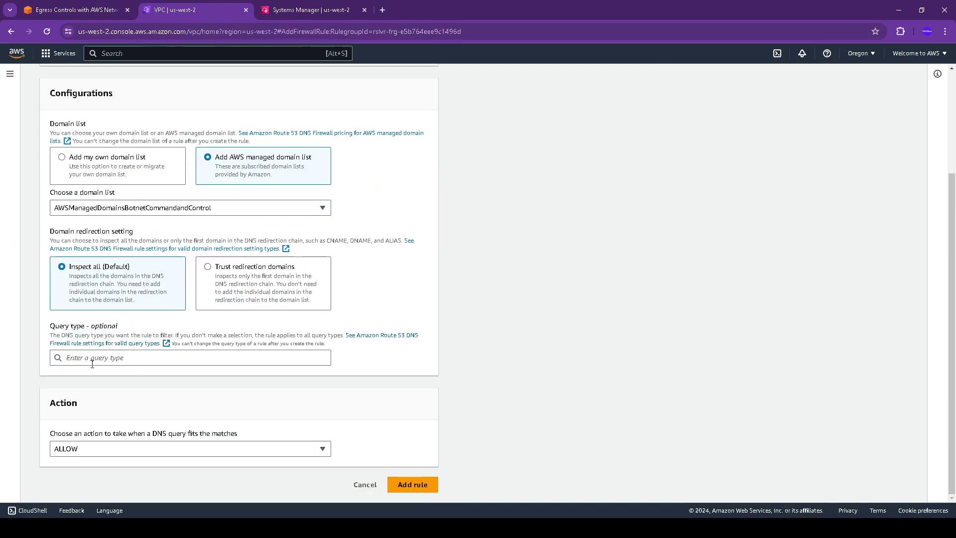
left_click(148, 450)
left_click(115, 417)
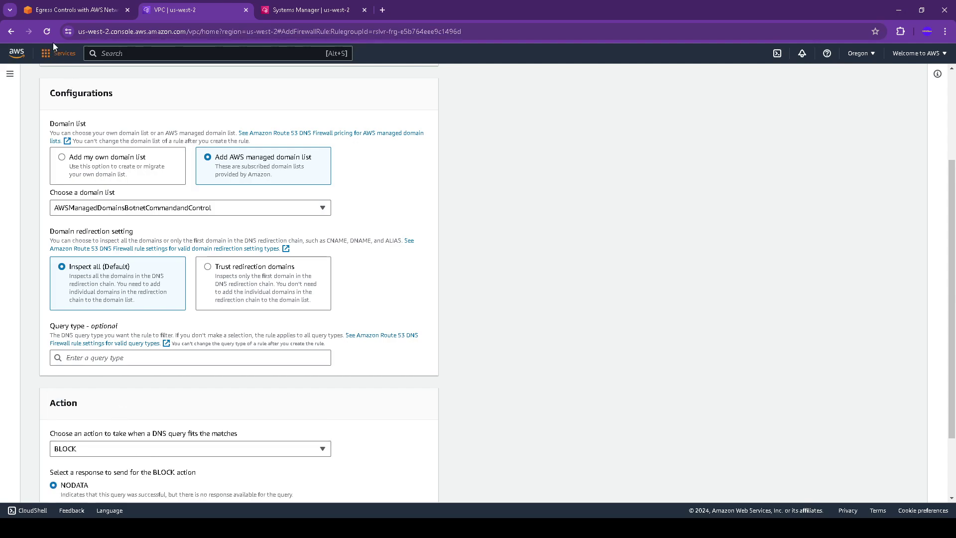
Step: Set the block response to OVERRIDE with record value dns-firewall-block and record type CNAME, matching the workshop's example
left_click(52, 7)
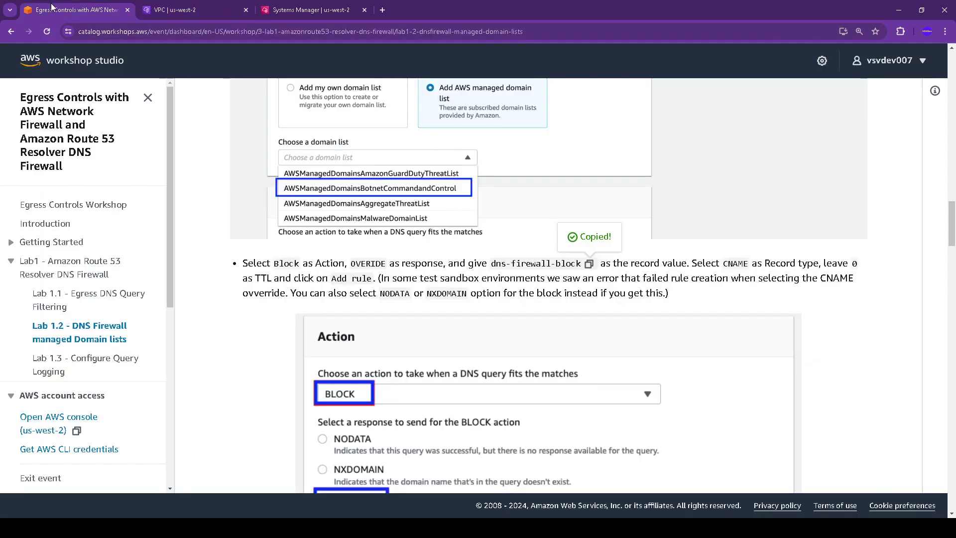
scroll(368, 201, "down", 3)
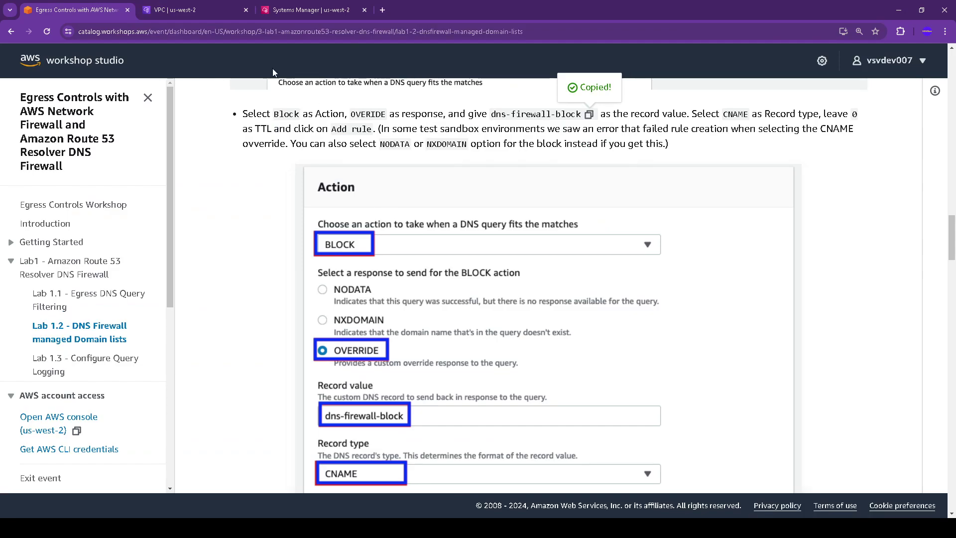
left_click(174, 9)
left_click(80, 445)
scroll(124, 464, "down", 3)
left_click(101, 360)
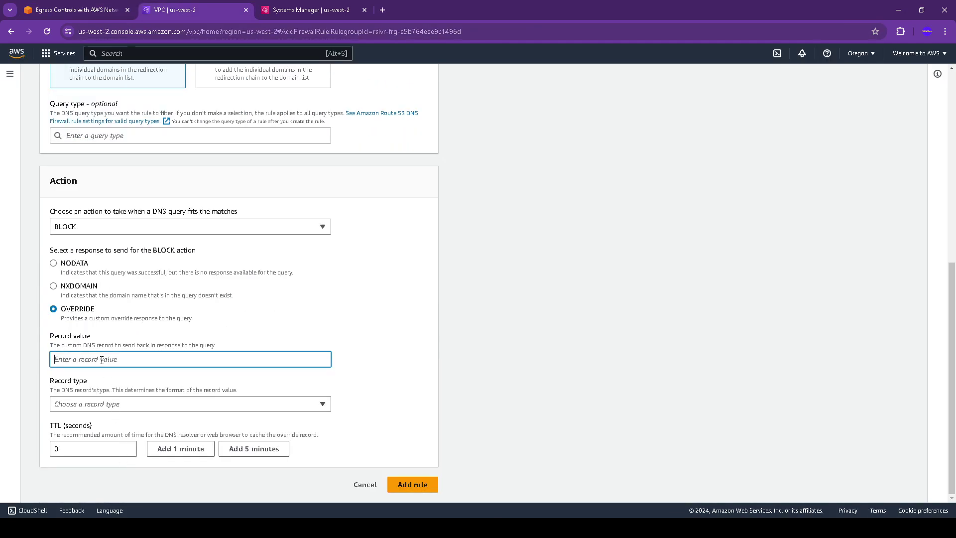
key("ctrl+v")
left_click(79, 8)
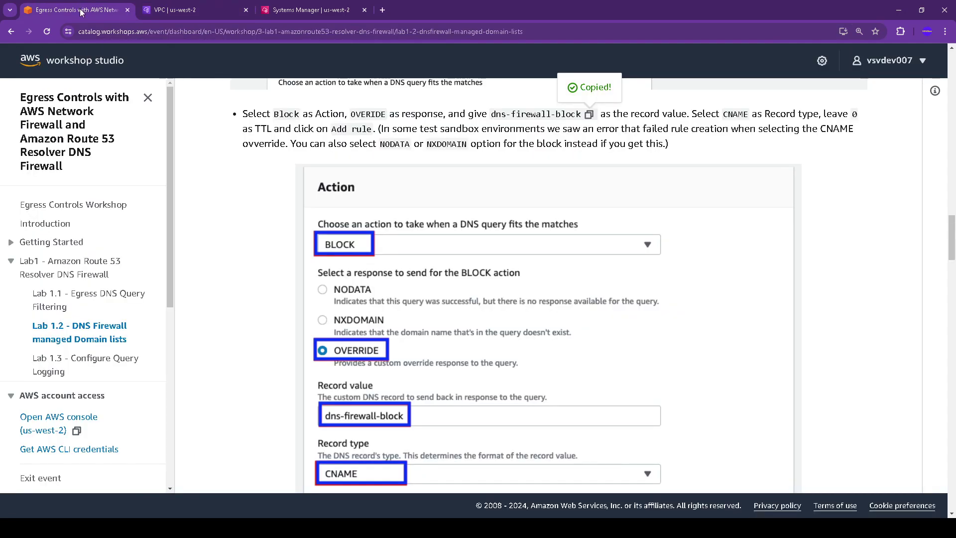
left_click(148, 10)
left_click(116, 405)
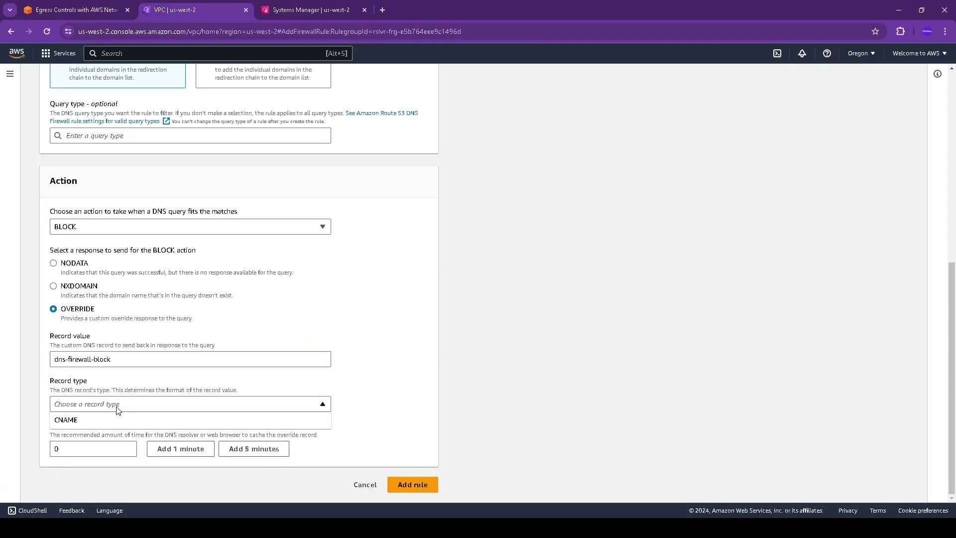
left_click(96, 424)
Step: Review the workshop's remaining action settings and its instructions for adding rules for the GuardDuty threat and malware domain lists
left_click(75, 10)
scroll(551, 378, "down", 4)
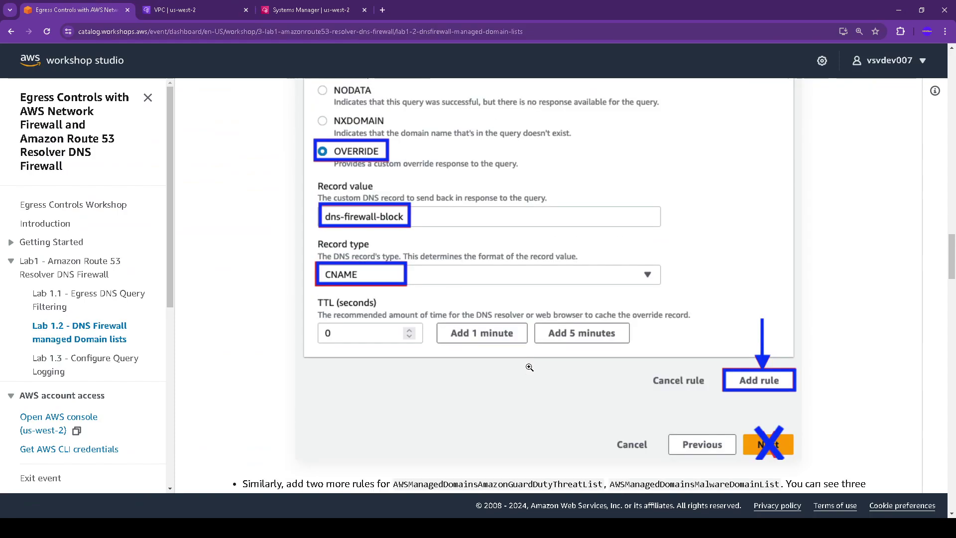
scroll(551, 378, "down", 3)
scroll(591, 372, "down", 4)
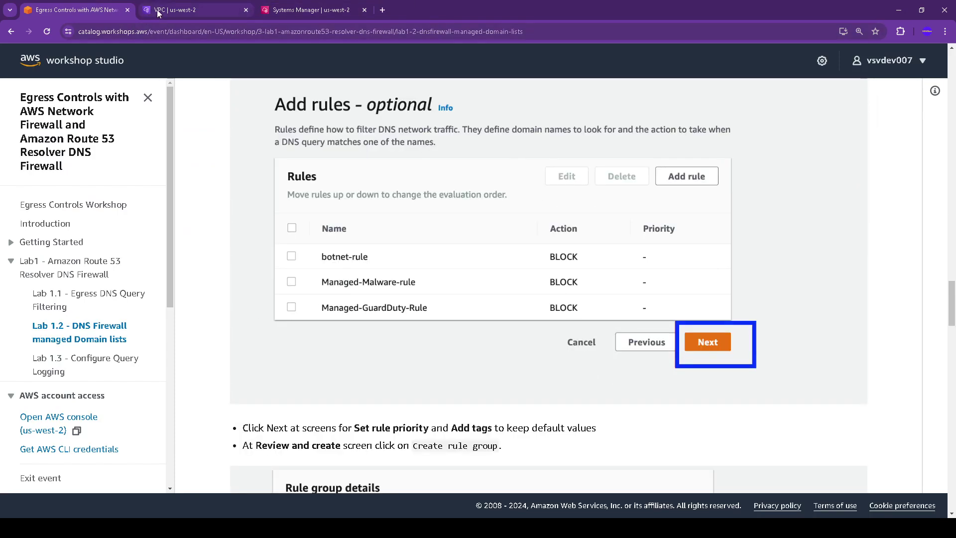
scroll(490, 255, "up", 4)
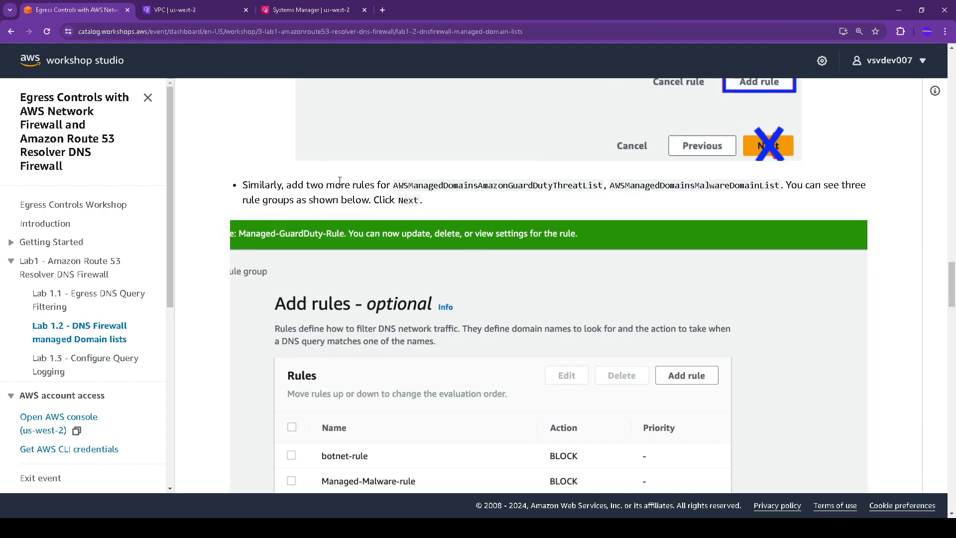
left_click_drag(394, 185, 782, 181)
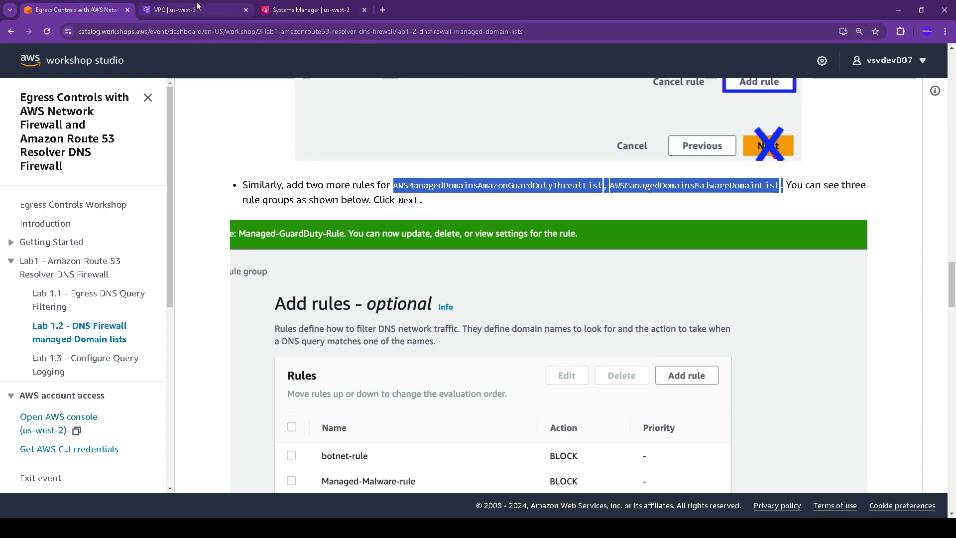
Step: Add the configured botnet rule to the rule group and start another rule named managed-malware-rule
left_click(172, 10)
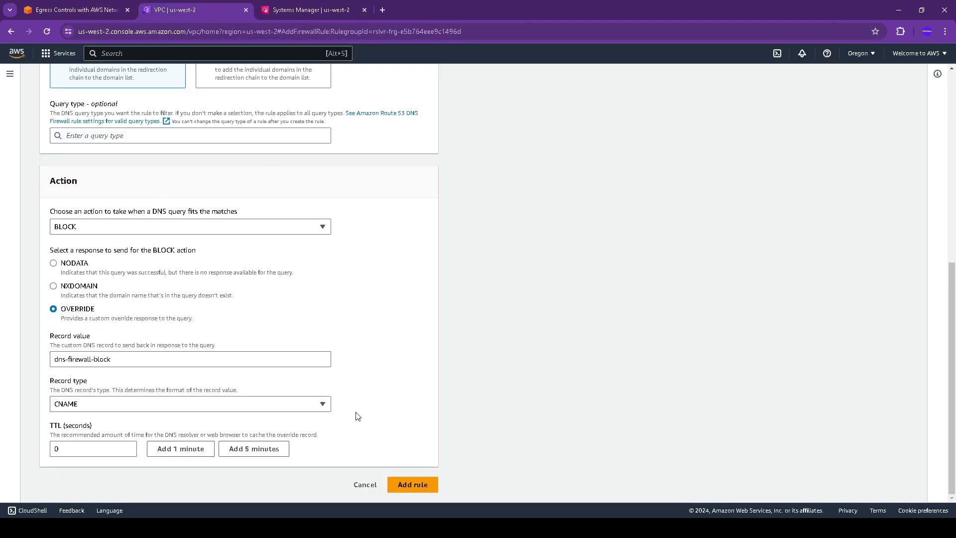
left_click(413, 486)
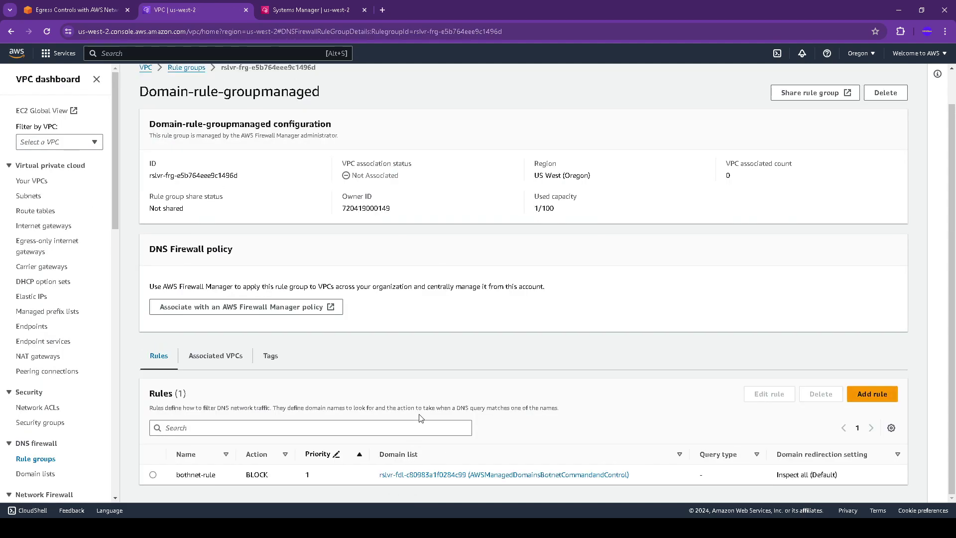
left_click(873, 393)
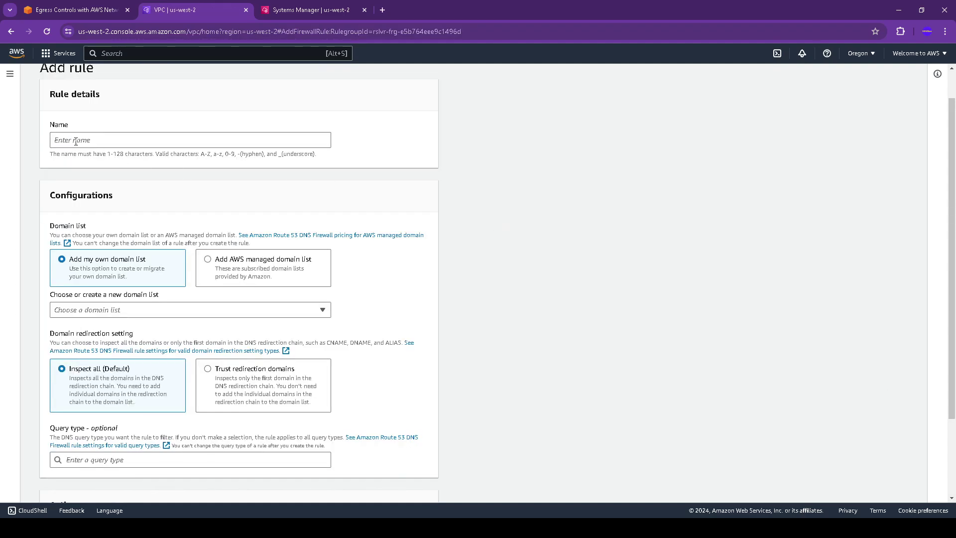
left_click(95, 10)
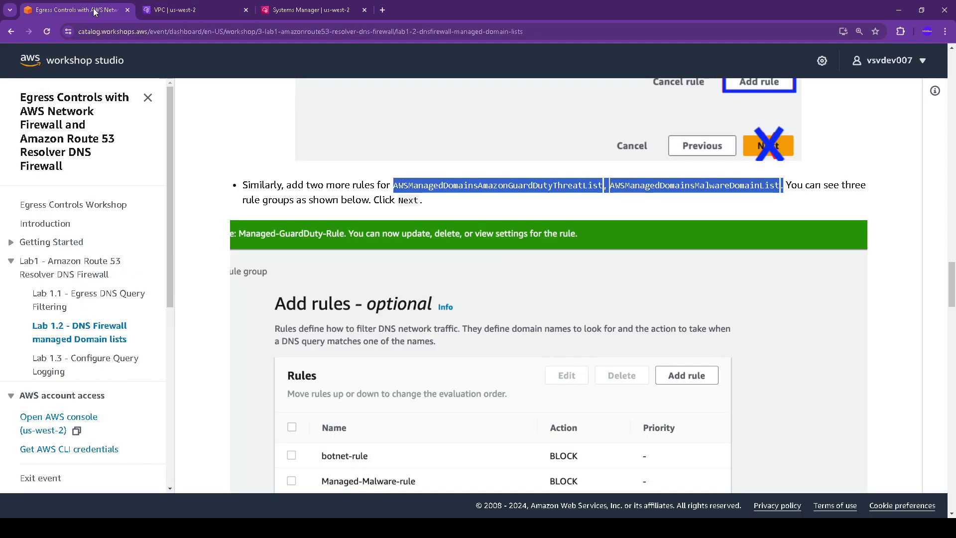
left_click(195, 7)
left_click(88, 142)
type("ma")
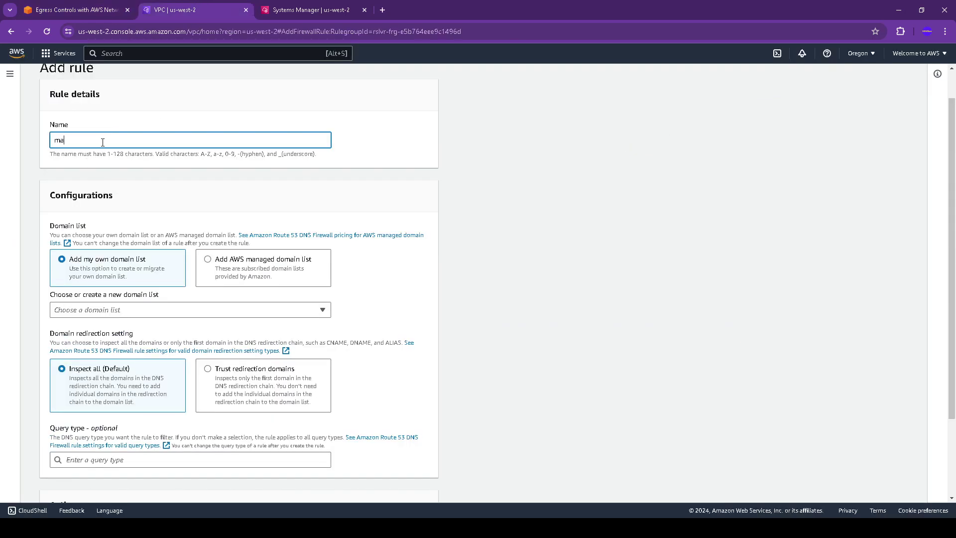
type("naged-malware-rule")
Step: Set the malware rule to use the AWS managed domain list AWSManagedDomainsMalwareDomainList, leaving the query type empty
left_click(224, 268)
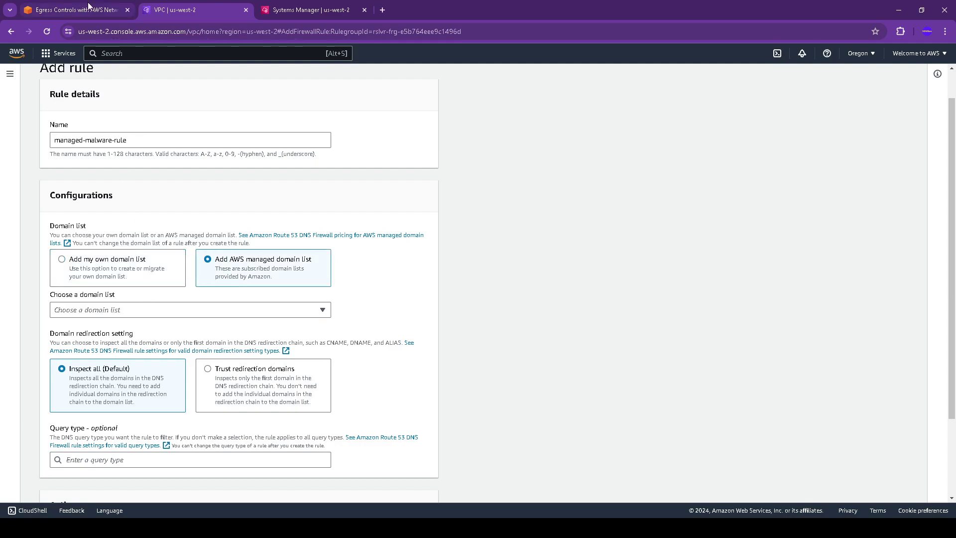
left_click(75, 10)
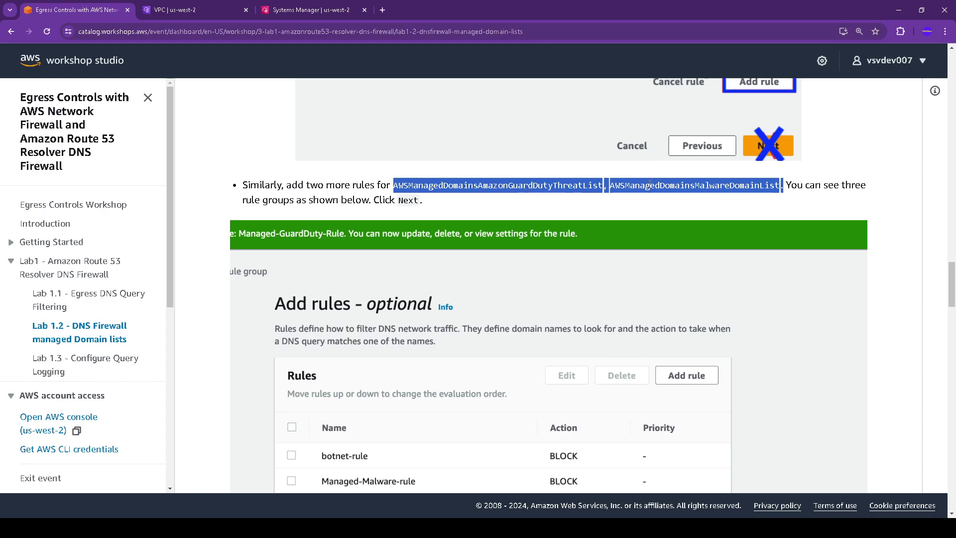
left_click(214, 12)
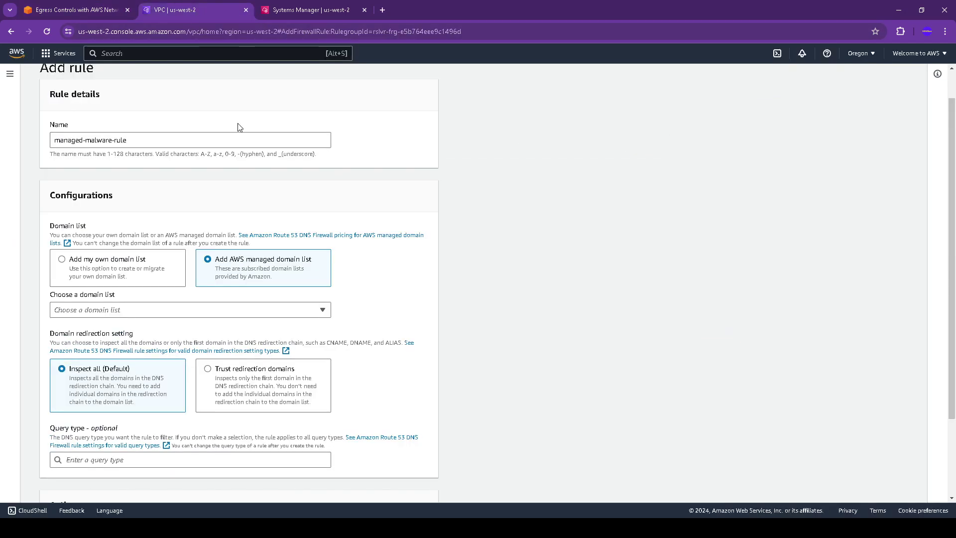
left_click(288, 309)
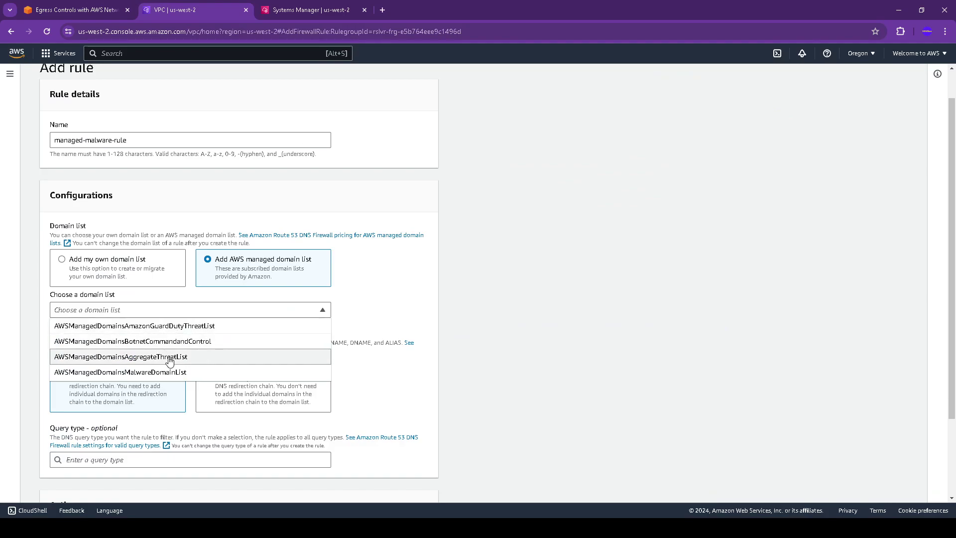
left_click(178, 372)
scroll(174, 372, "down", 2)
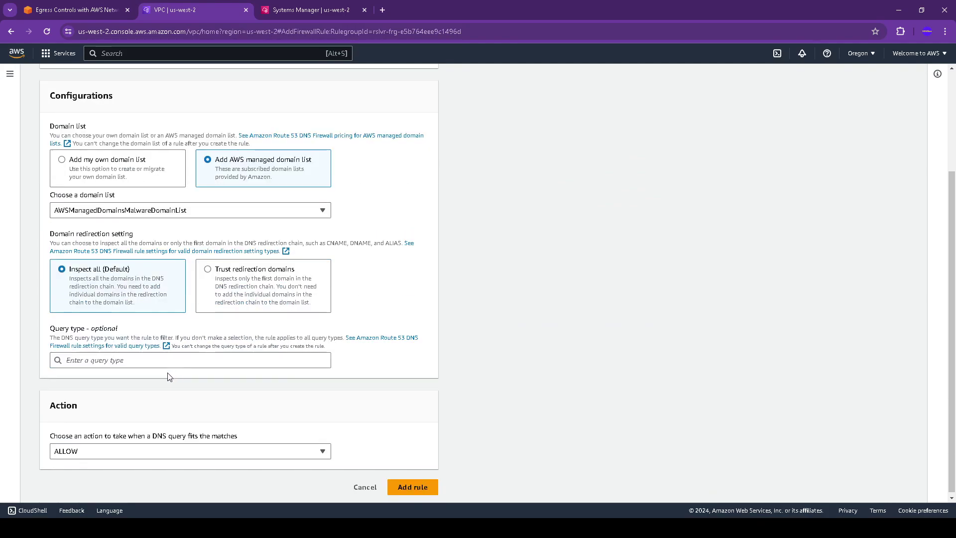
left_click(177, 361)
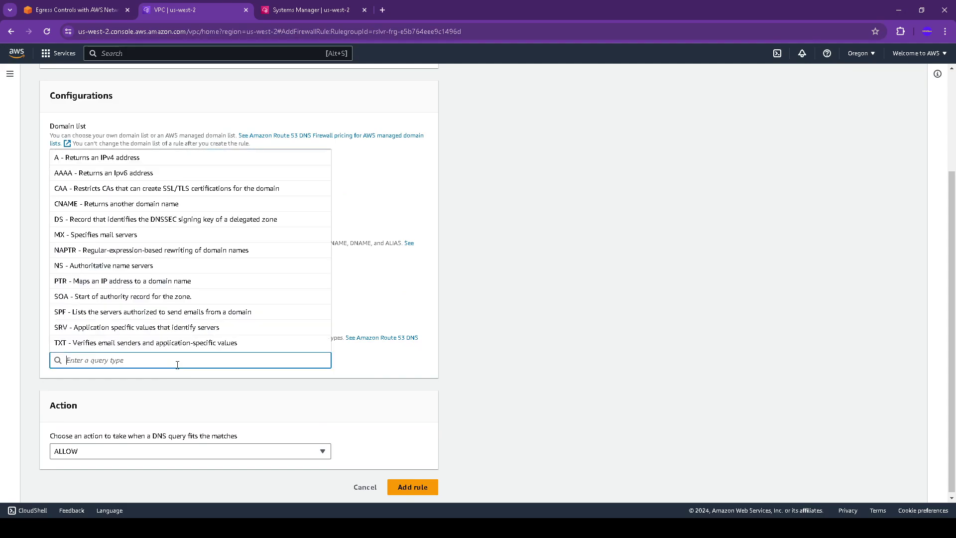
left_click(548, 376)
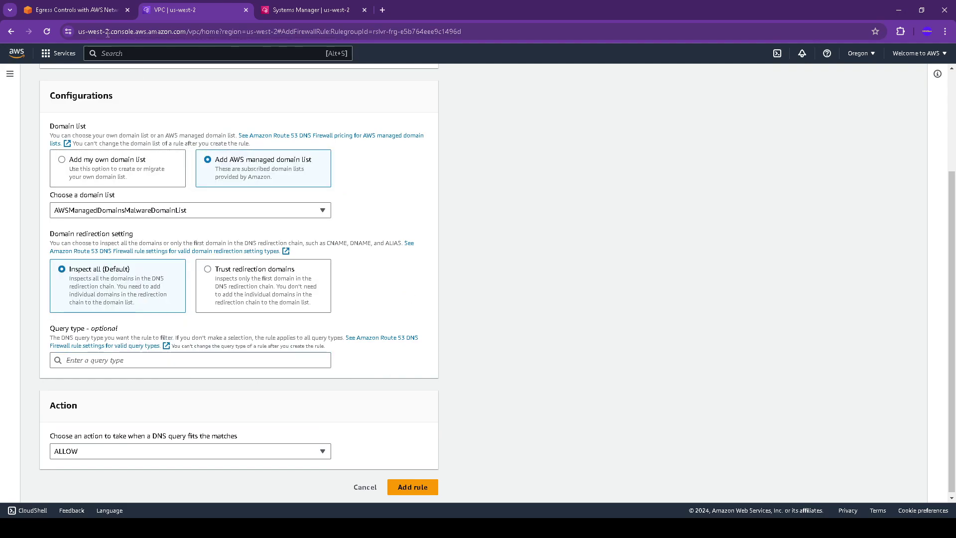
Step: Following the workshop's example action settings, set the malware rule's action to BLOCK with an OVERRIDE response
left_click(96, 8)
scroll(597, 275, "down", 2)
scroll(596, 277, "up", 10)
scroll(598, 279, "up", 10)
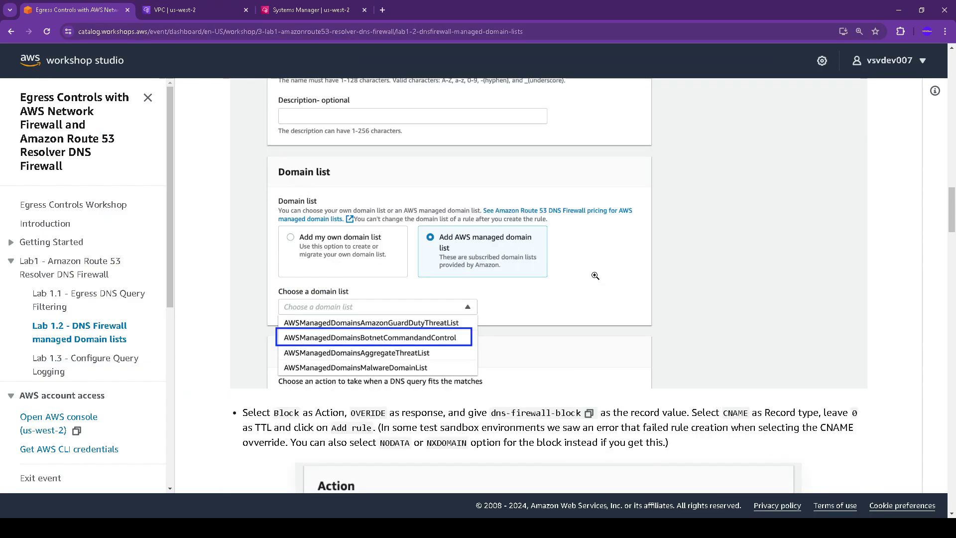
scroll(595, 276, "down", 5)
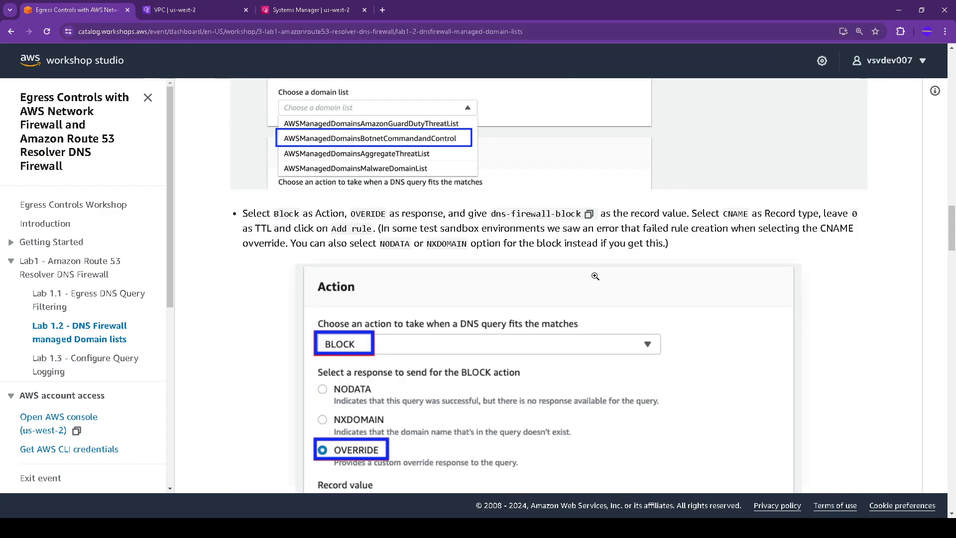
scroll(595, 276, "down", 4)
left_click(174, 10)
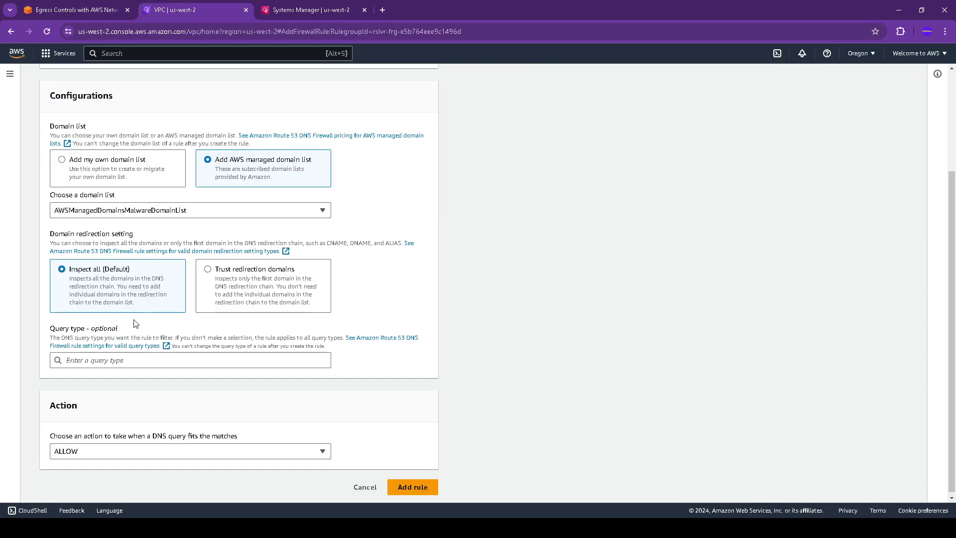
left_click(145, 448)
left_click(94, 416)
scroll(127, 477, "down", 2)
left_click(53, 443)
scroll(141, 427, "down", 3)
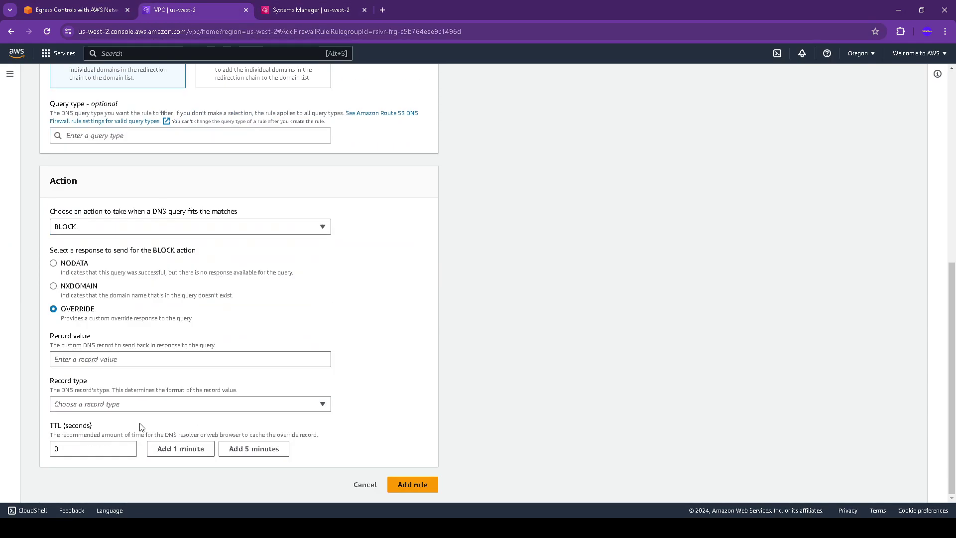
Step: Check the workshop's override settings and copy the record value dns-firewall-block from its instructions
left_click(75, 10)
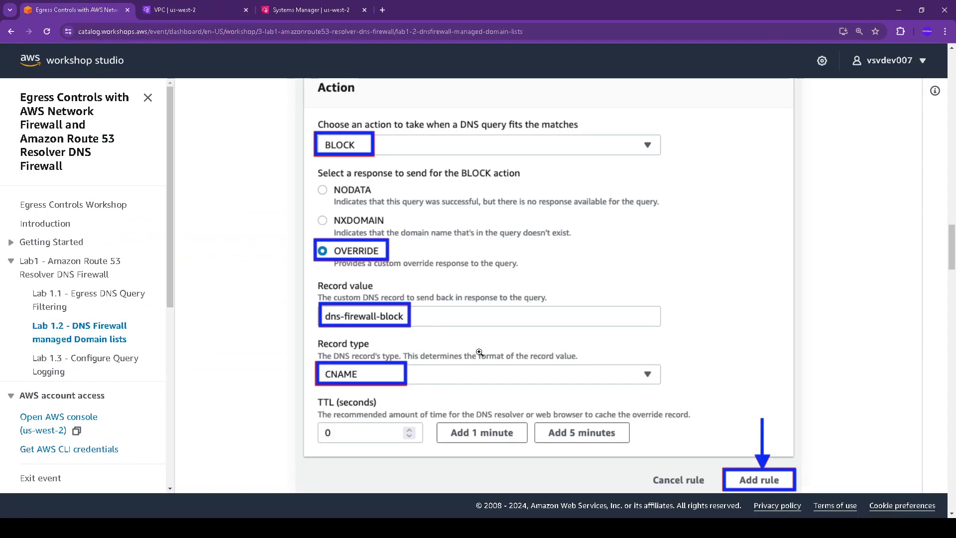
scroll(479, 352, "down", 2)
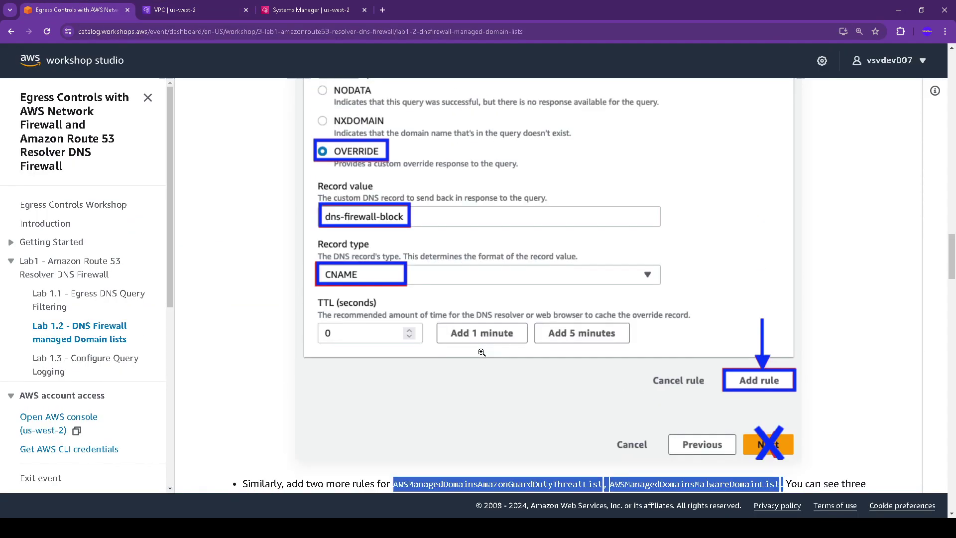
scroll(482, 352, "down", 8)
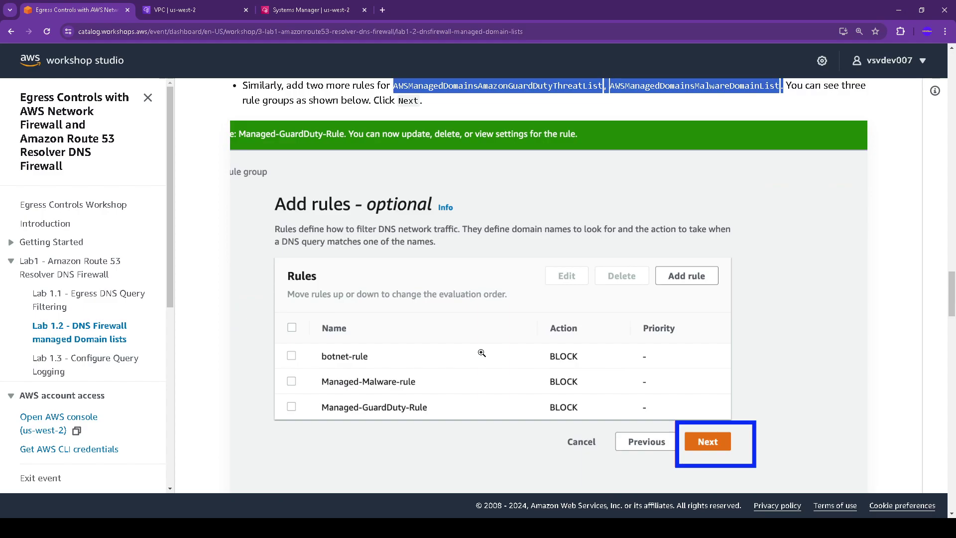
scroll(481, 352, "up", 2)
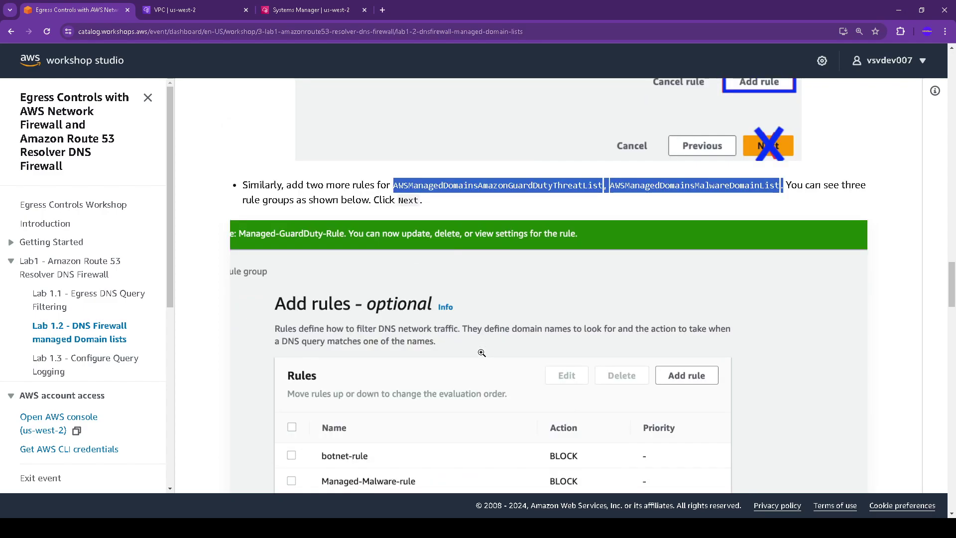
left_click(179, 7)
left_click(126, 355)
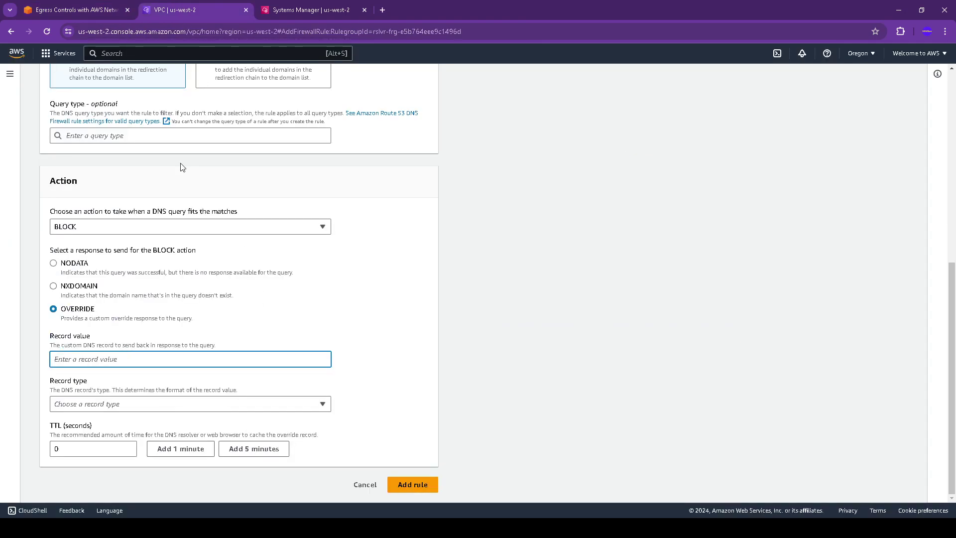
left_click(74, 10)
scroll(535, 228, "up", 8)
scroll(535, 228, "up", 7)
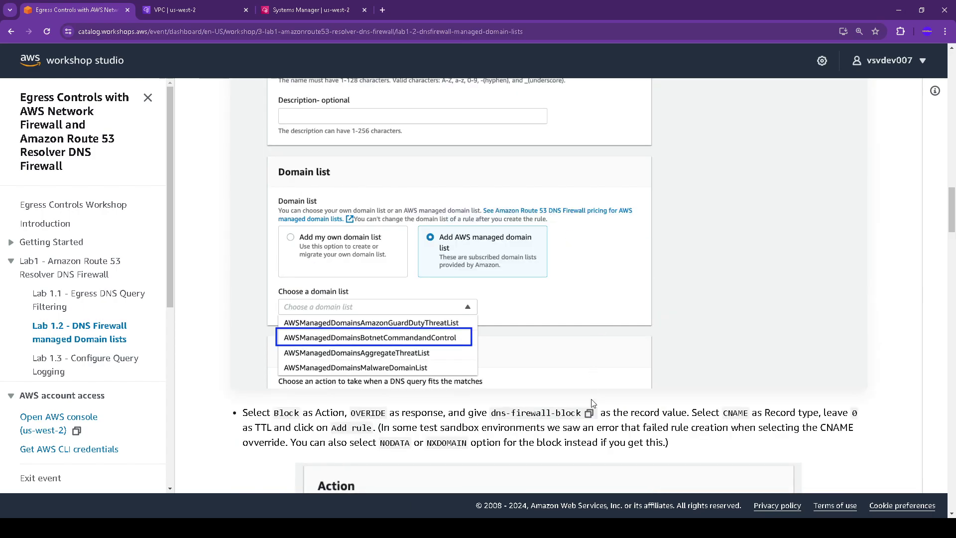
left_click(589, 413)
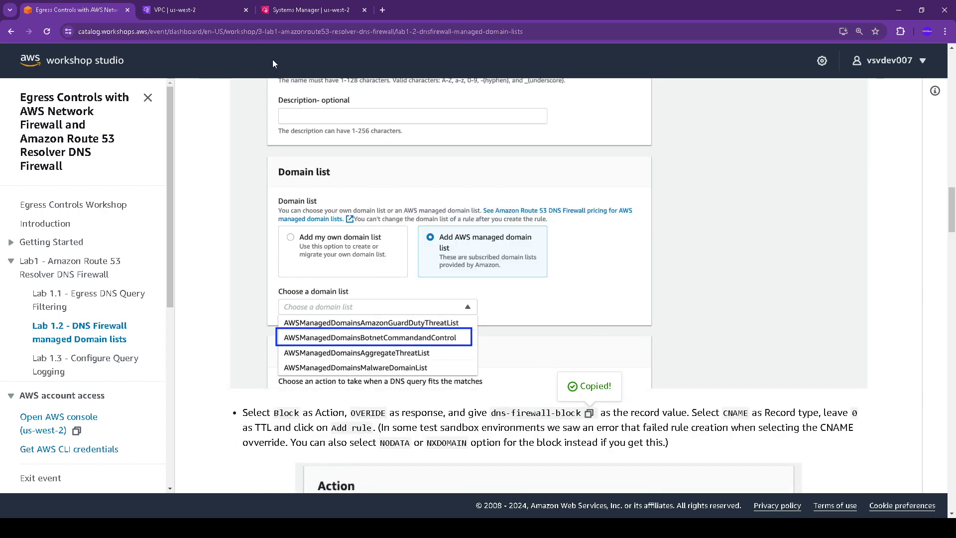
Step: Set the record value to dns-firewall-block and the record type to CNAME, and add the malware rule to the group
left_click(175, 10)
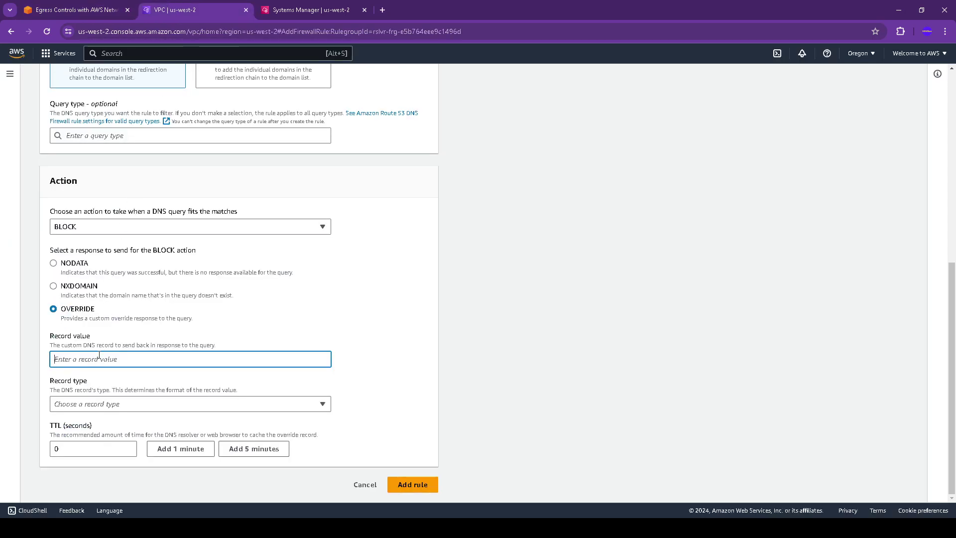
key("ctrl+v")
left_click(127, 406)
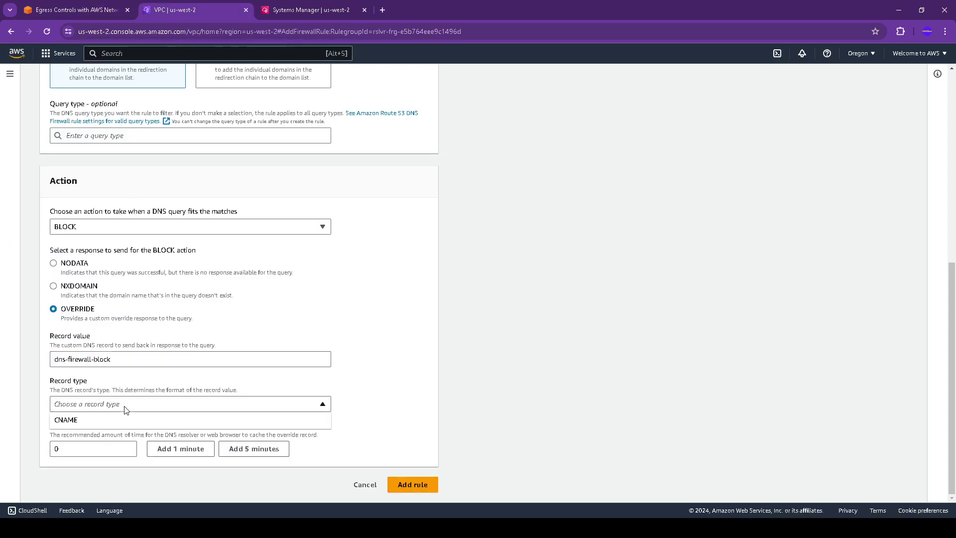
left_click(119, 422)
left_click(413, 485)
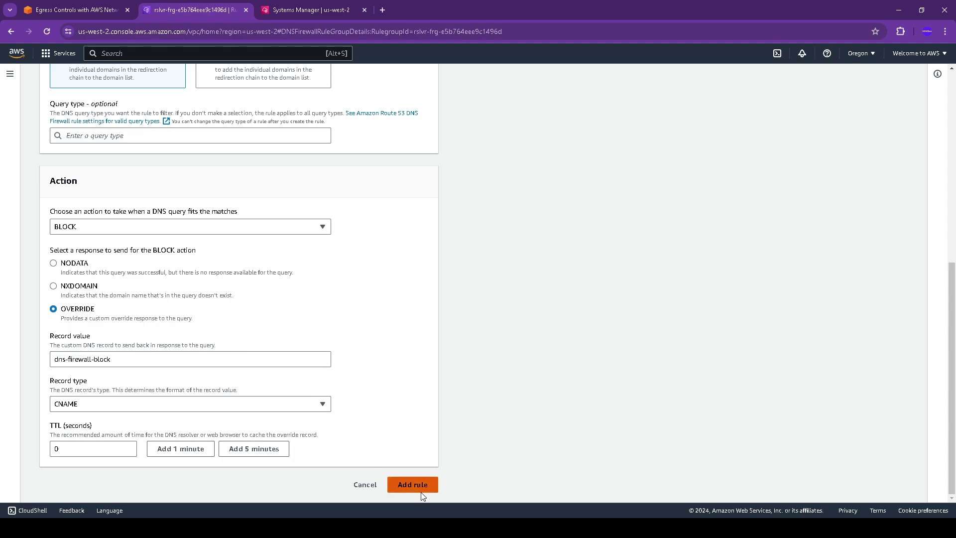
Step: Start a third rule in the rule group and look up the workshop's example name for the GuardDuty rule
left_click(872, 385)
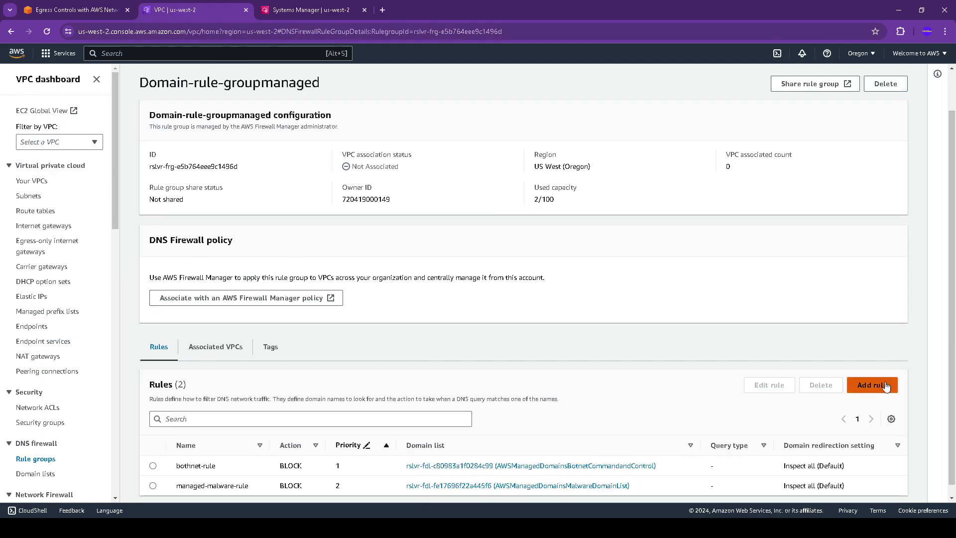
left_click(74, 10)
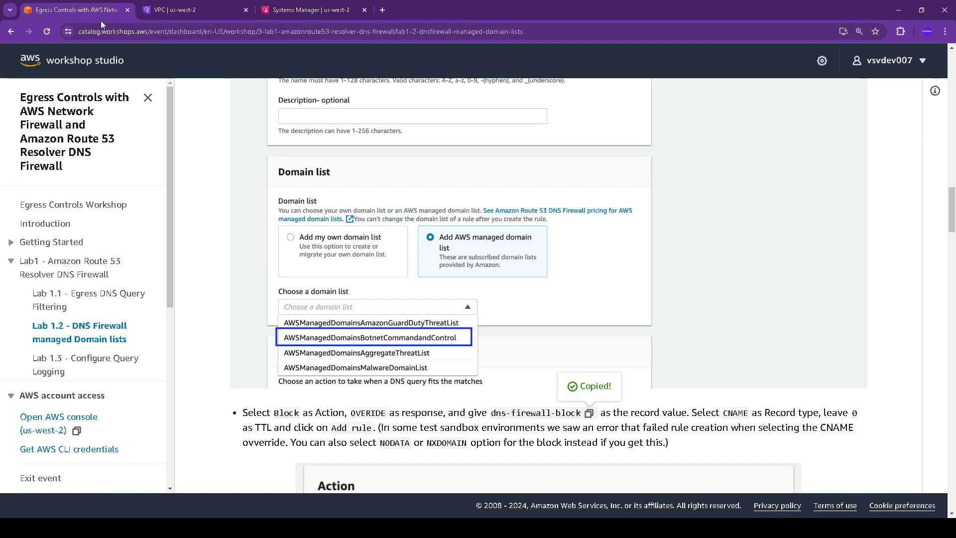
scroll(619, 327, "down", 5)
scroll(618, 325, "down", 5)
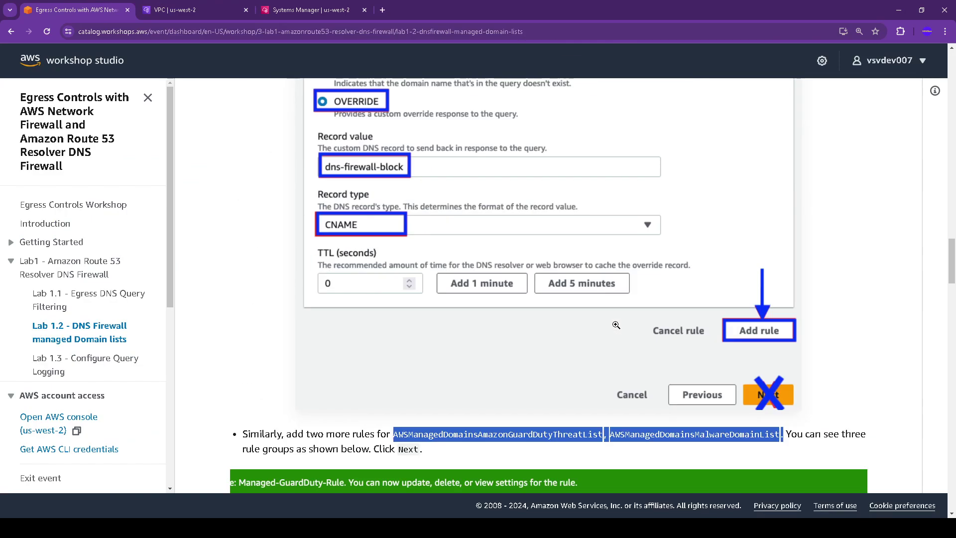
scroll(617, 325, "down", 6)
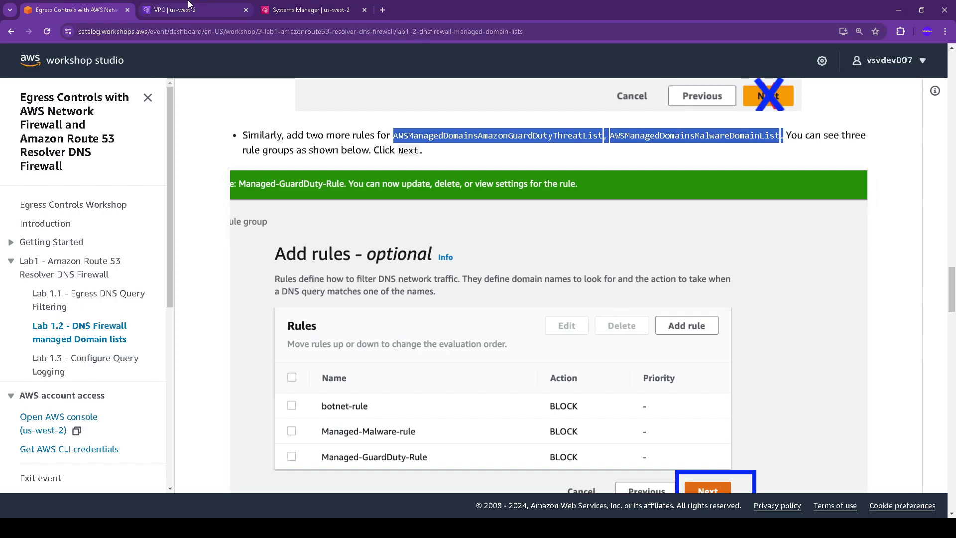
Step: Name the new rule managed-guardduty-rule, checking the spelling against the workshop's example
left_click(174, 10)
left_click(81, 129)
type("managed-guardd")
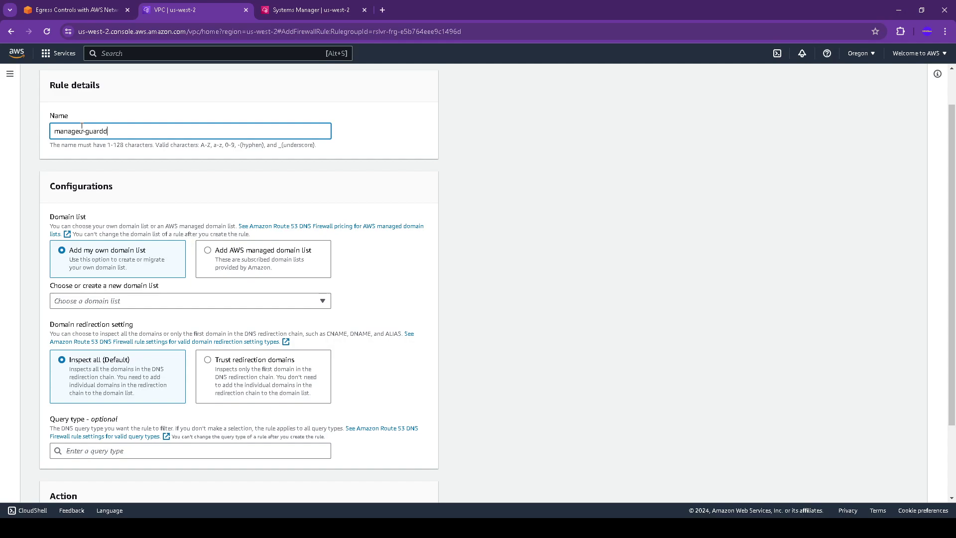
type("u")
key("BackSpace")
type("y")
key("BackSpace")
left_click(79, 6)
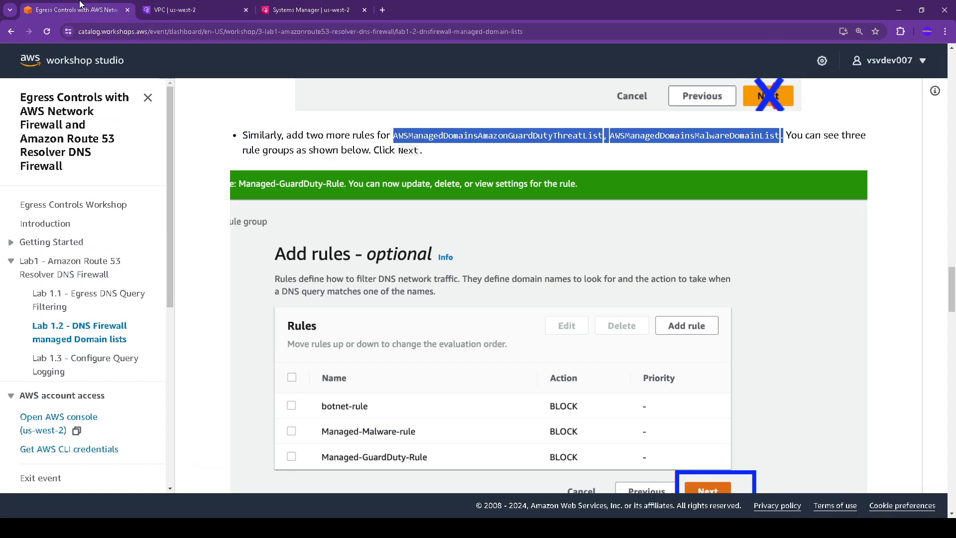
left_click(198, 9)
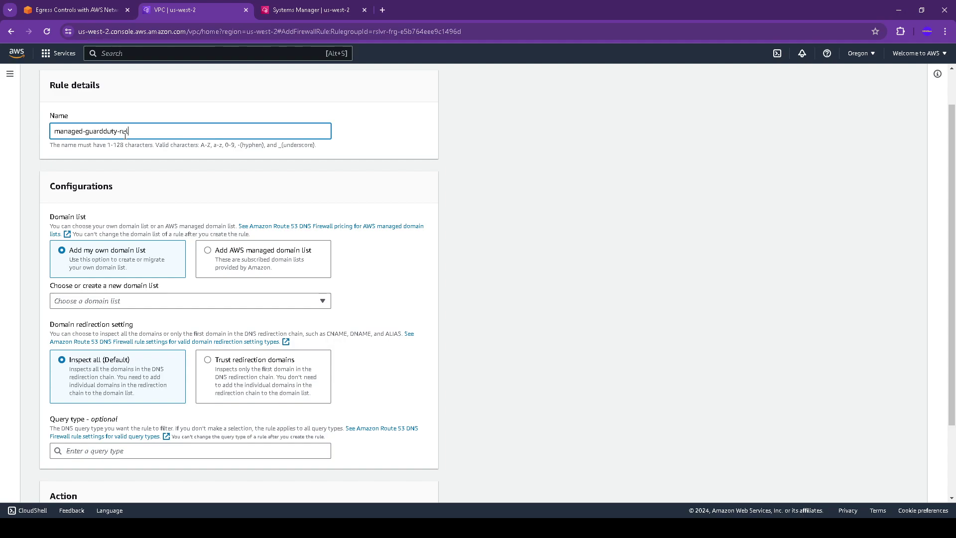
Step: Set the GuardDuty rule to use the AWS managed domain list AWSManagedDomainsAmazonGuardDutyThreatList
left_click(220, 258)
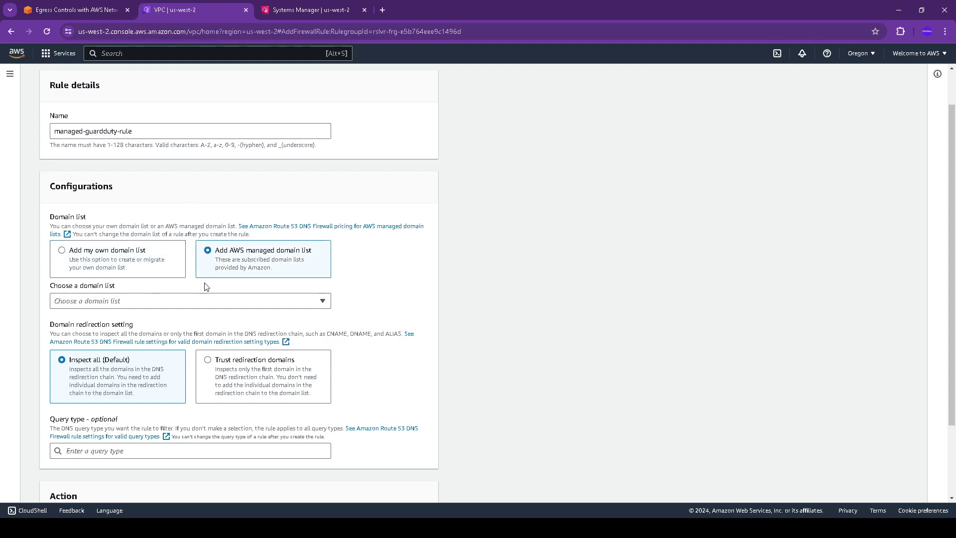
left_click(215, 305)
left_click(200, 318)
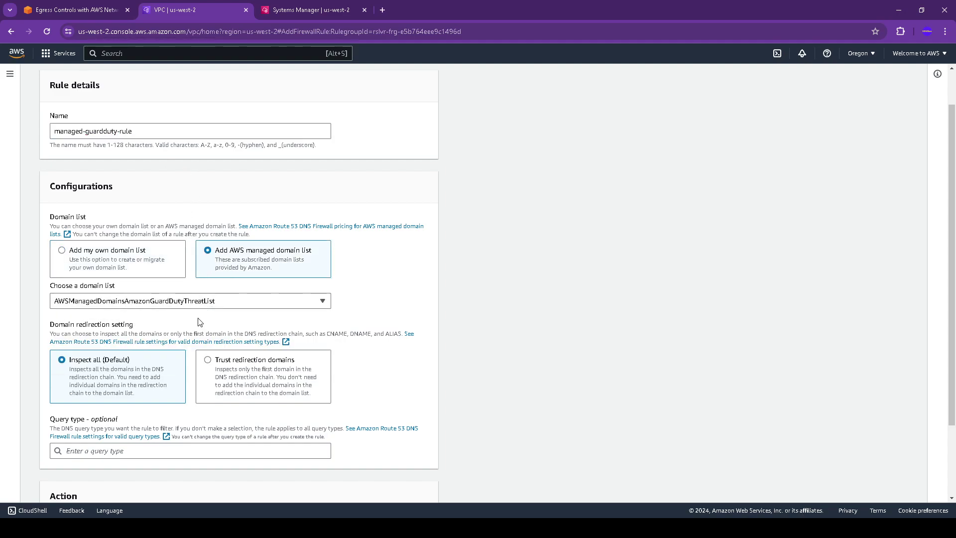
Step: Set the GuardDuty rule's action to BLOCK with OVERRIDE as the response
left_click(75, 10)
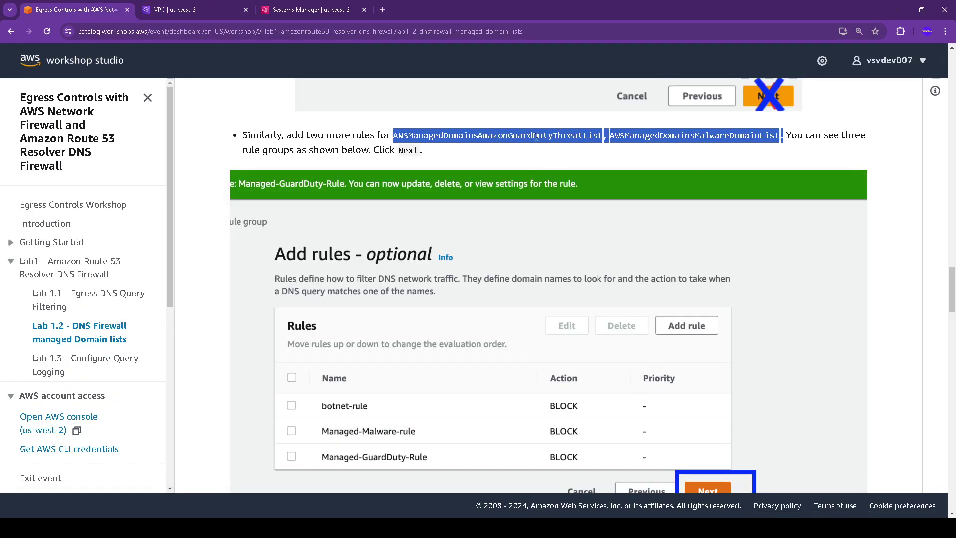
left_click(204, 8)
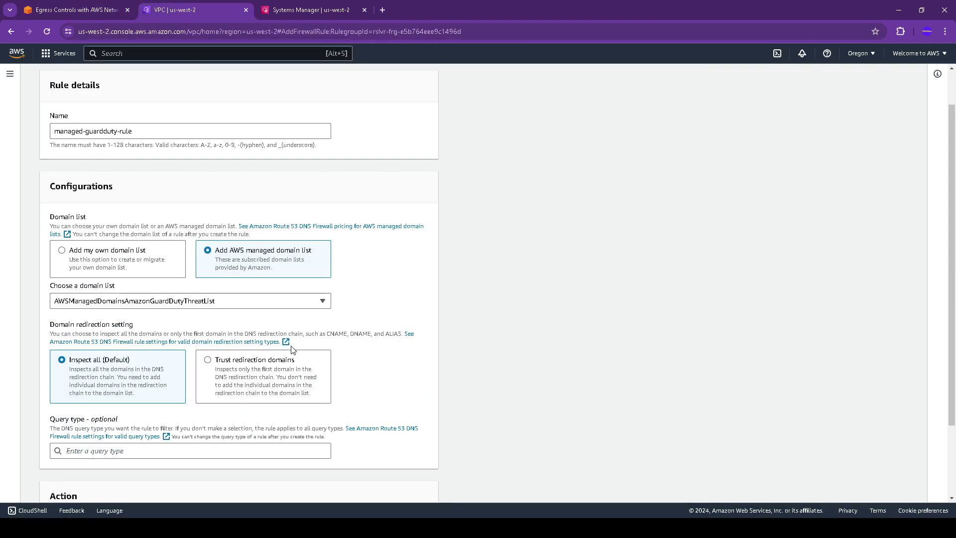
scroll(212, 381, "down", 2)
left_click(169, 452)
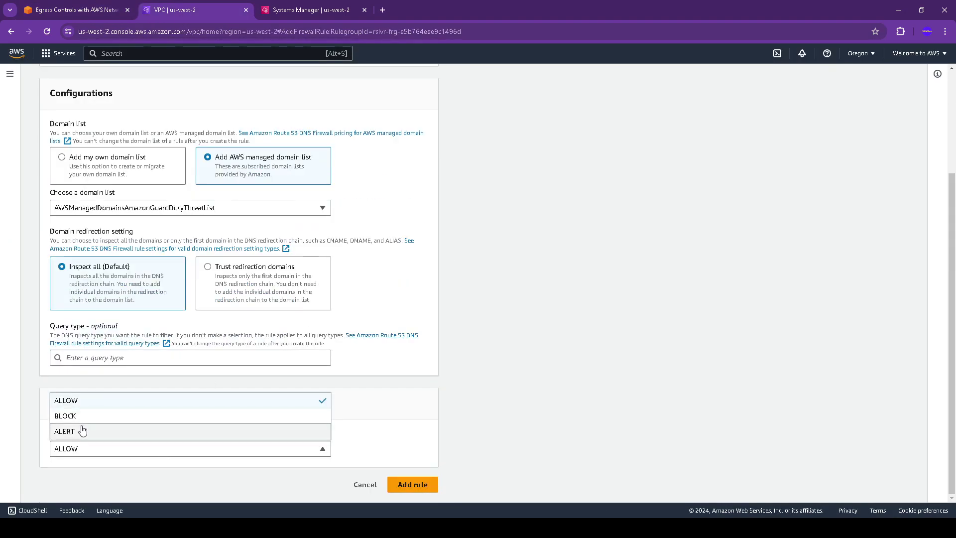
left_click(82, 421)
scroll(106, 421, "down", 2)
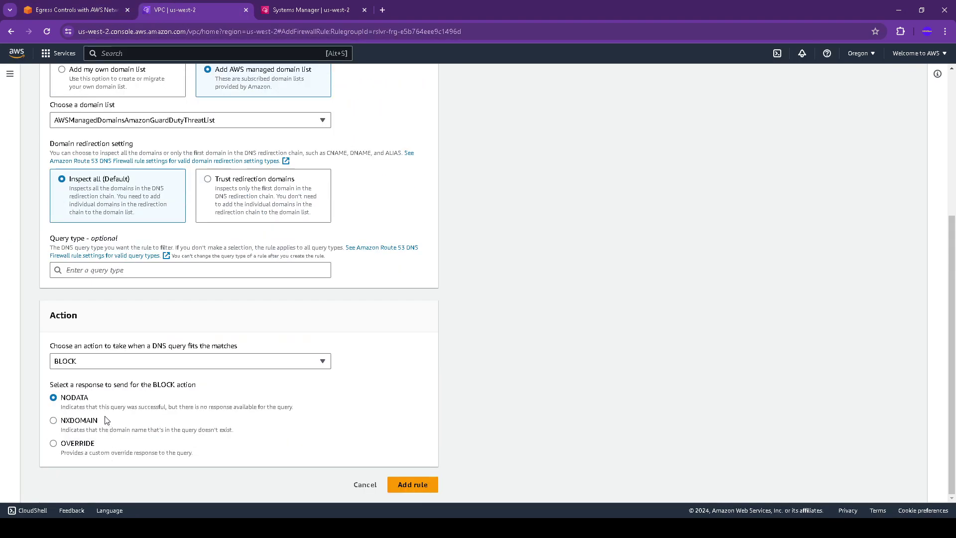
left_click(75, 446)
scroll(103, 435, "down", 3)
Step: Copy the workshop's record value dns-firewall-block into the GuardDuty rule, set the record type to CNAME, and add the rule
left_click(74, 10)
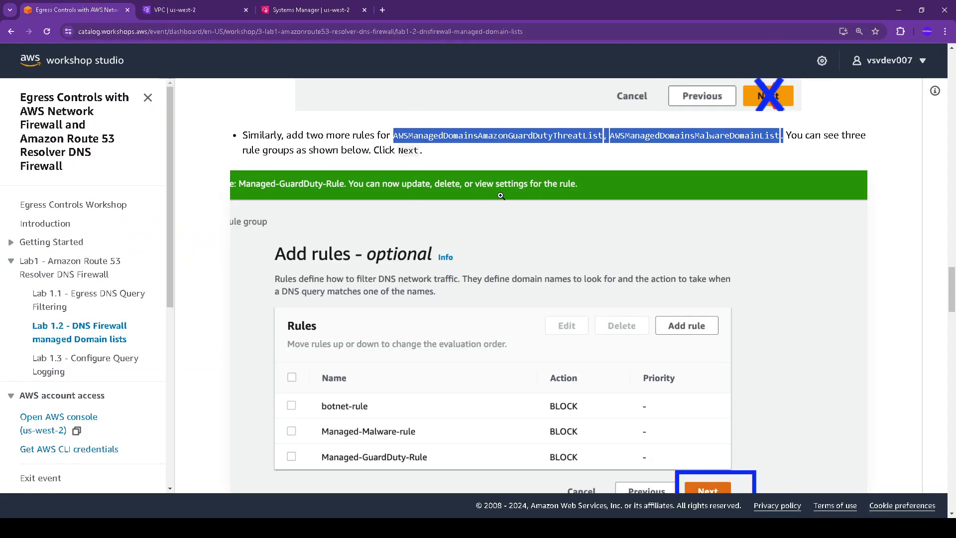
scroll(567, 148, "up", 10)
scroll(566, 148, "up", 1)
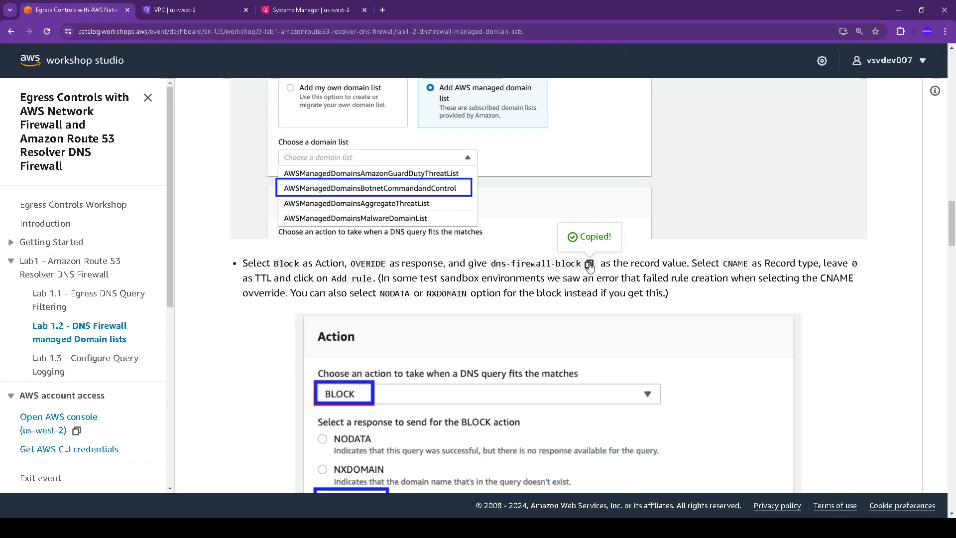
left_click(181, 11)
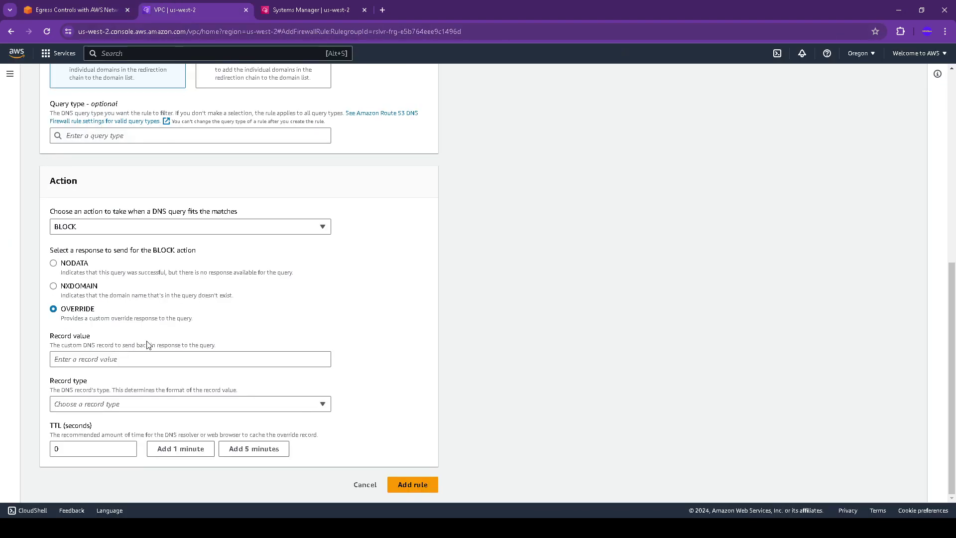
left_click(125, 359)
key("ctrl+v")
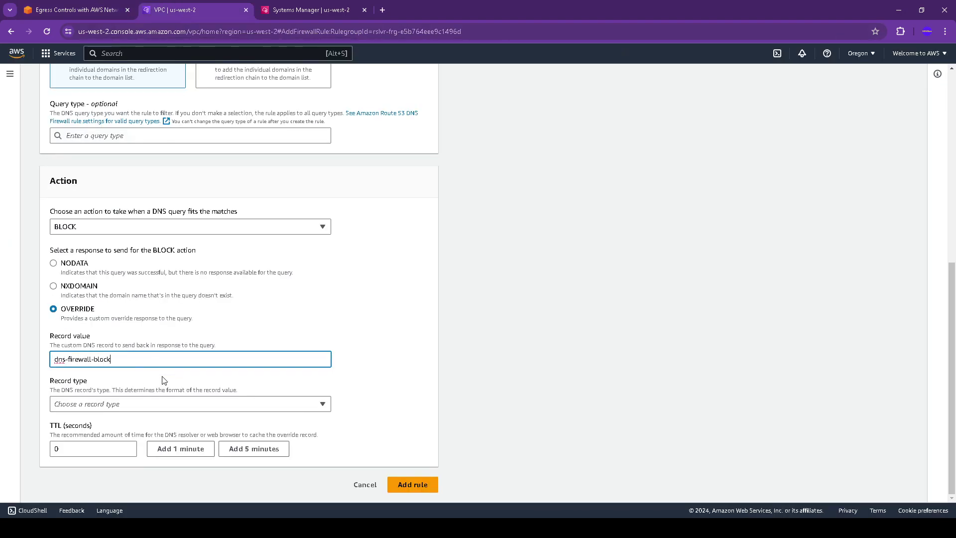
left_click(220, 404)
left_click(147, 419)
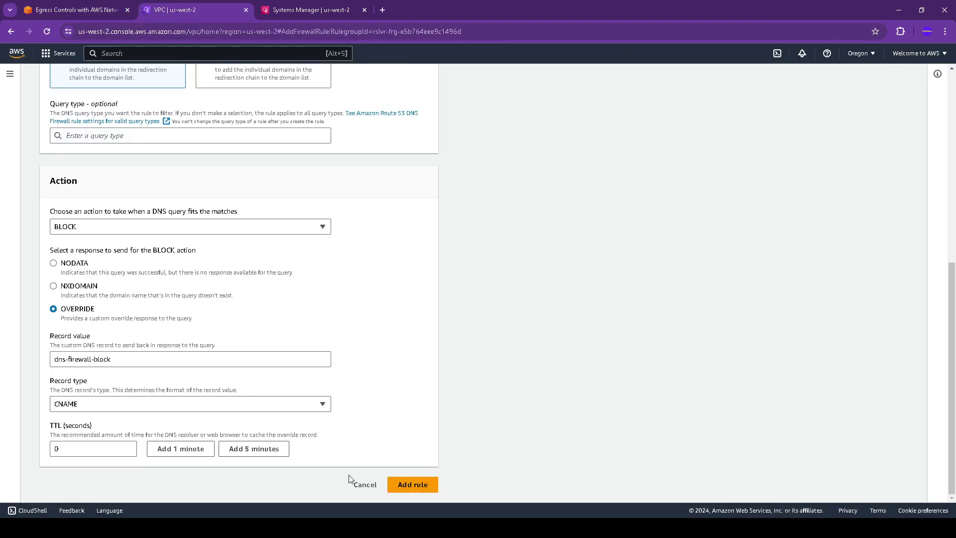
left_click(421, 484)
Step: Read the workshop's rule priority, tags and review instructions, and compare its example priorities with the three rules in the group
scroll(602, 403, "down", 1)
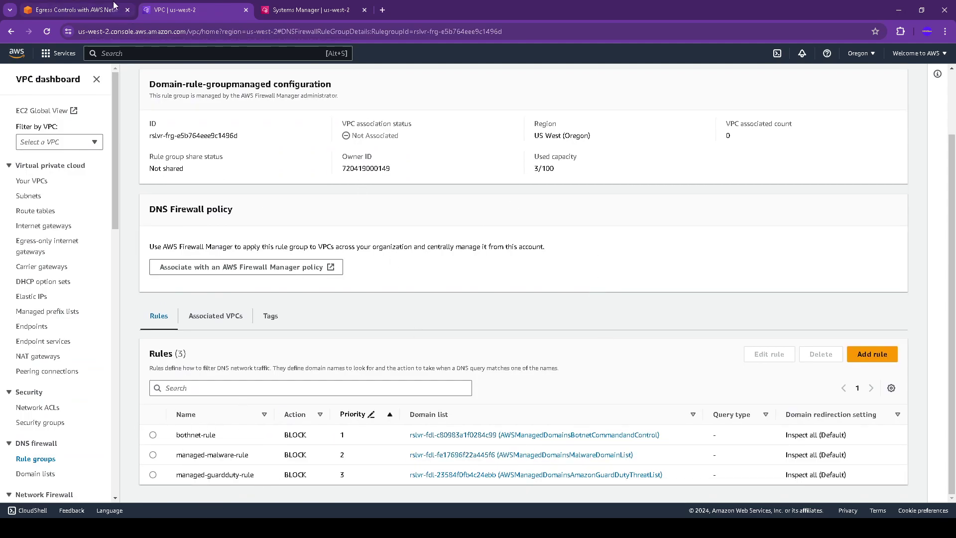
left_click(97, 4)
scroll(378, 327, "down", 14)
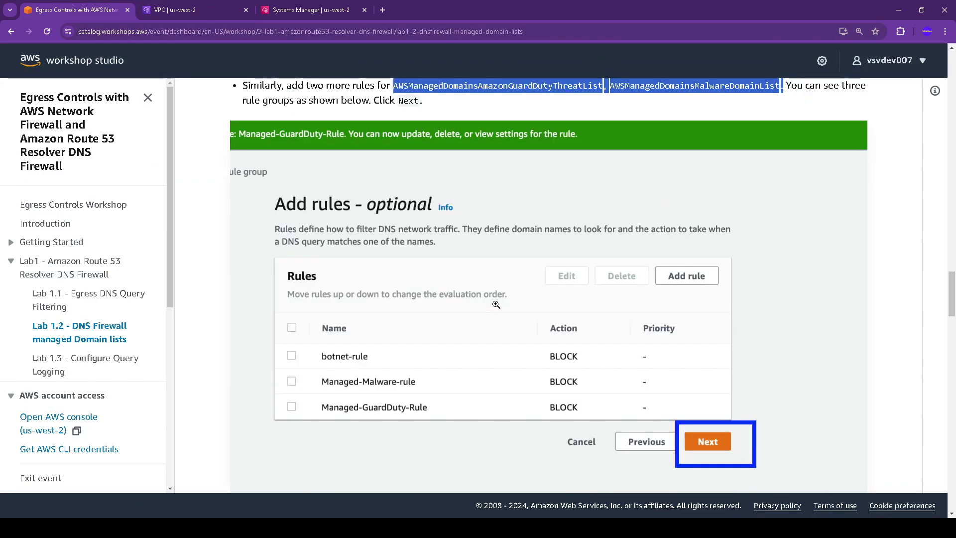
scroll(363, 372, "down", 5)
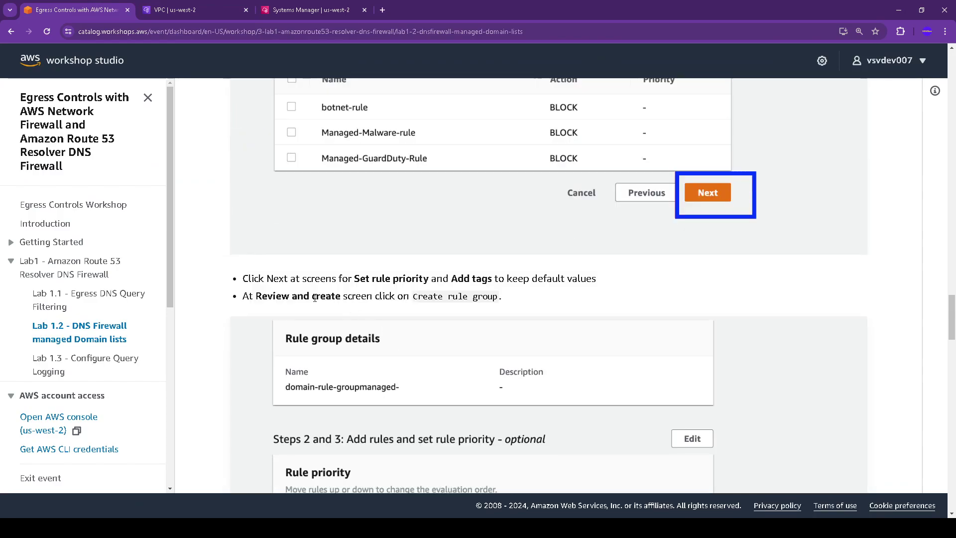
left_click_drag(262, 278, 598, 278)
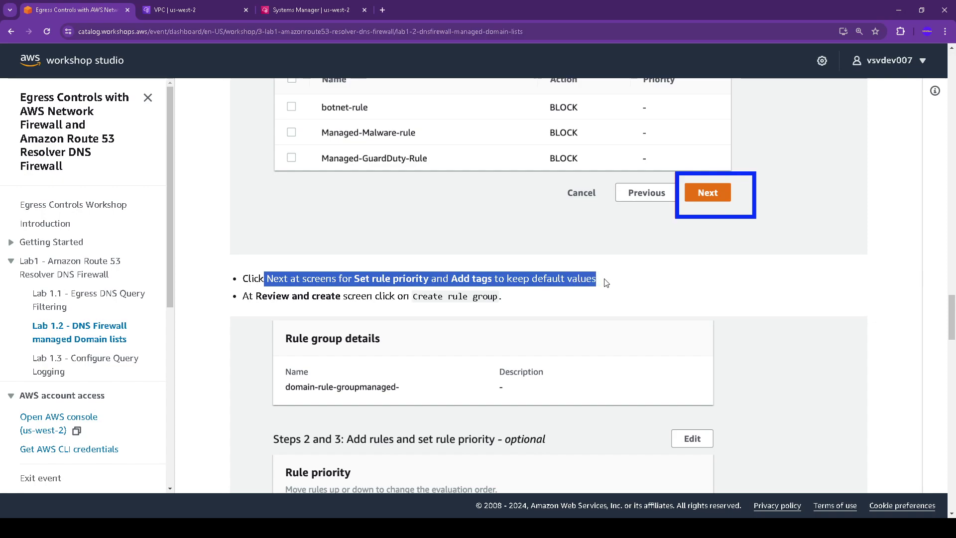
left_click_drag(255, 294, 534, 299)
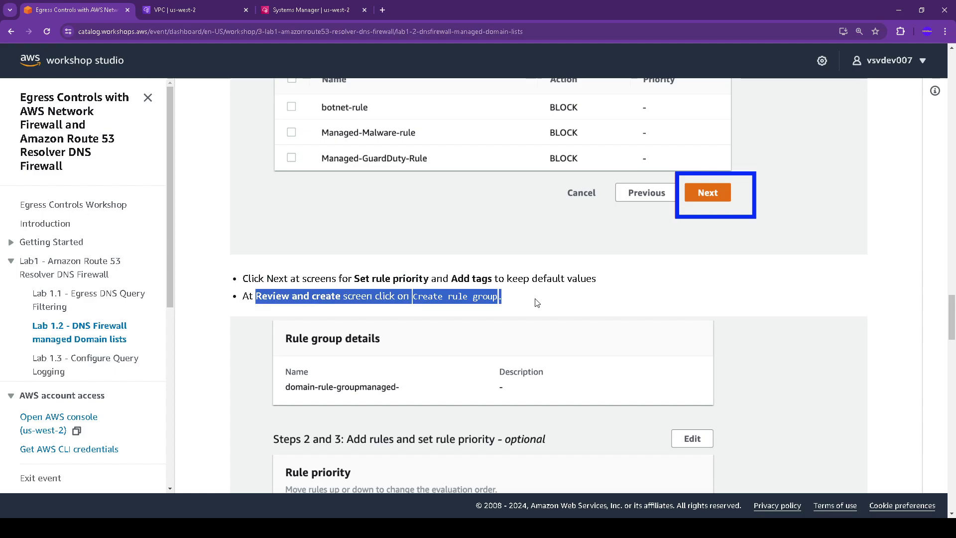
scroll(536, 300, "down", 4)
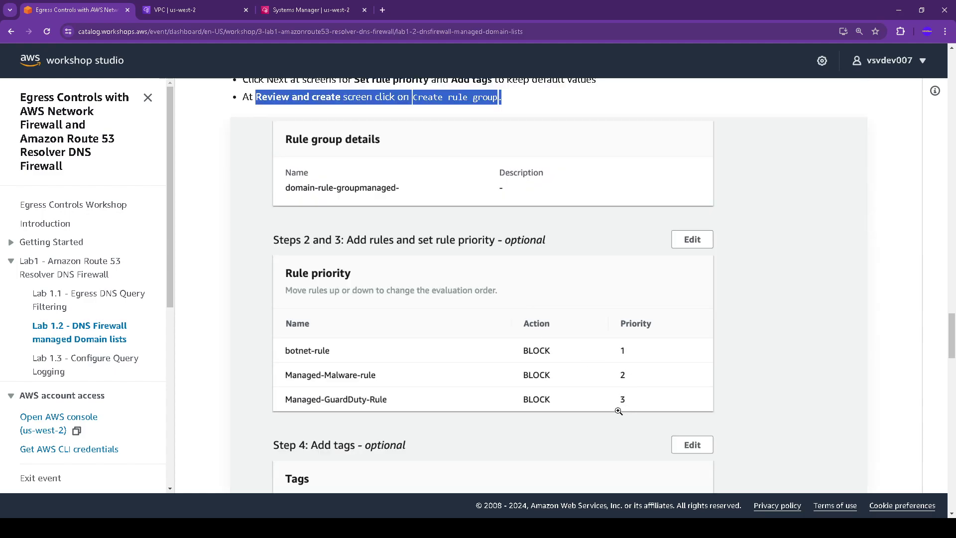
left_click(194, 10)
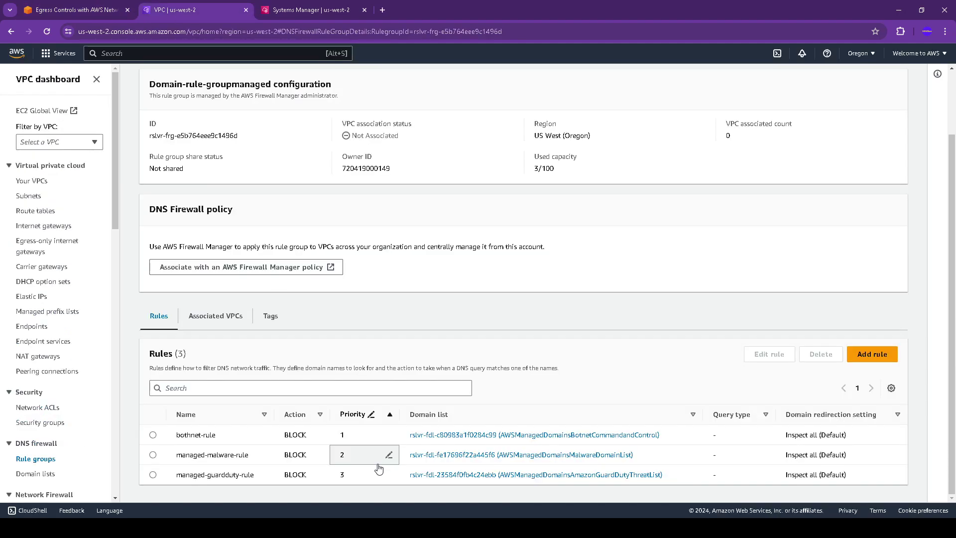
Step: Look up the workshop's VPC association instructions and associate the Domain-rule-groupmanaged rule group with EgressVPC
left_click(70, 6)
scroll(619, 202, "down", 8)
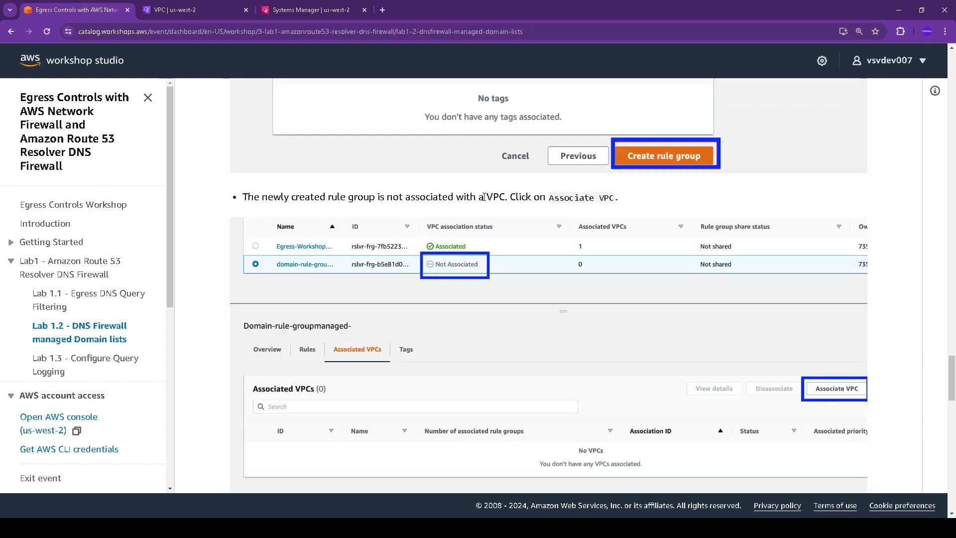
left_click_drag(531, 195, 626, 196)
scroll(533, 262, "down", 3)
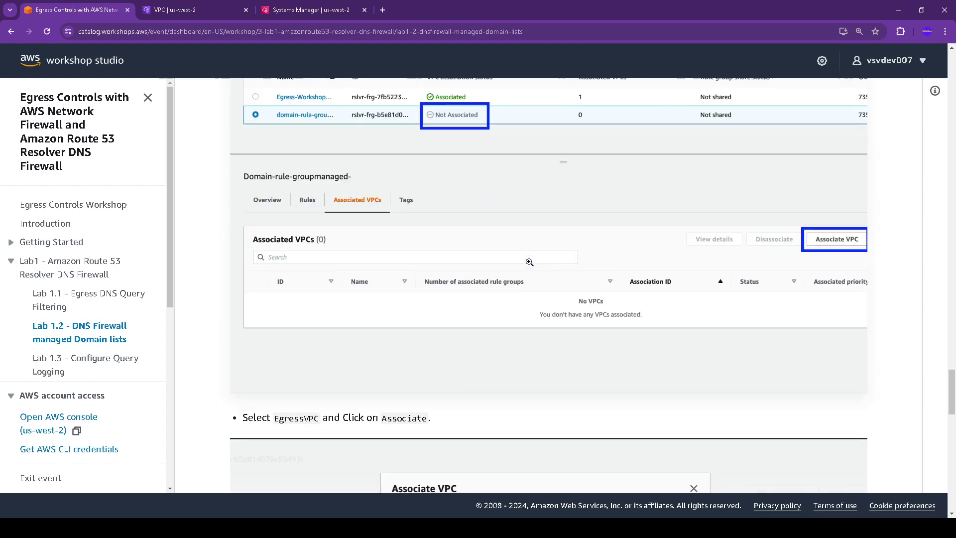
scroll(528, 263, "down", 4)
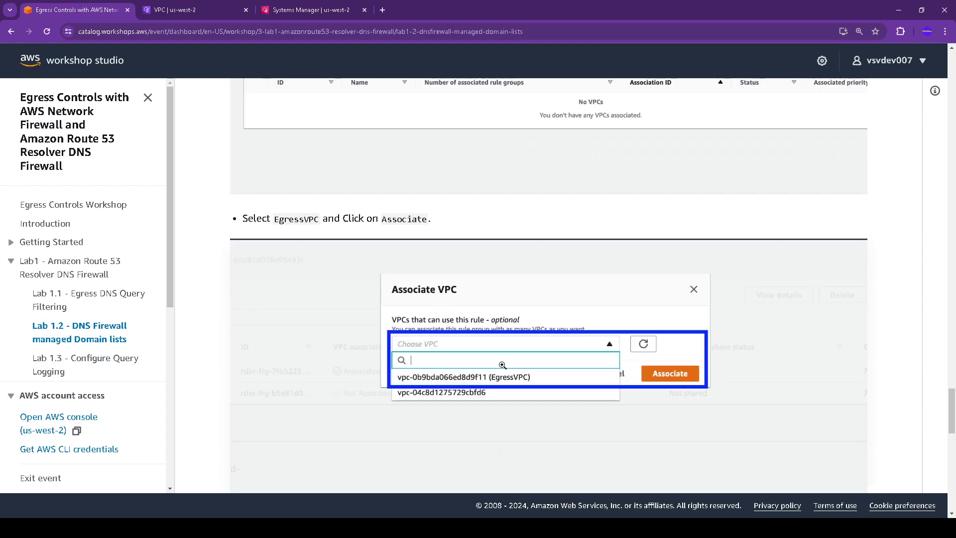
scroll(449, 357, "down", 7)
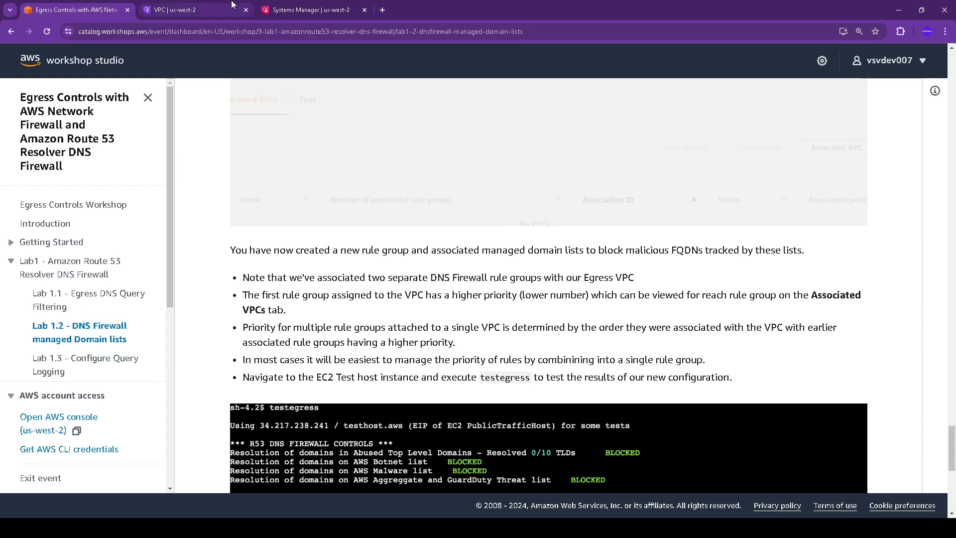
left_click(195, 6)
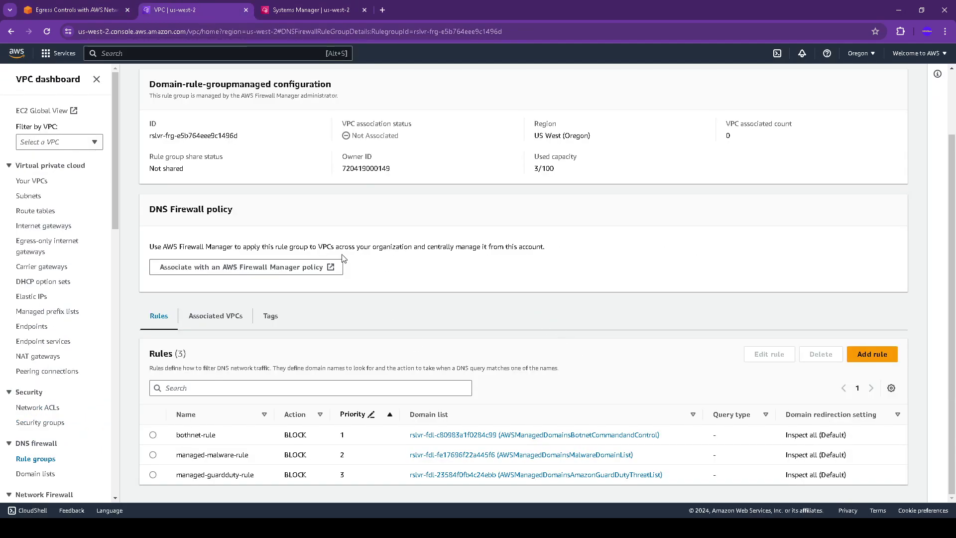
left_click(222, 316)
left_click(791, 395)
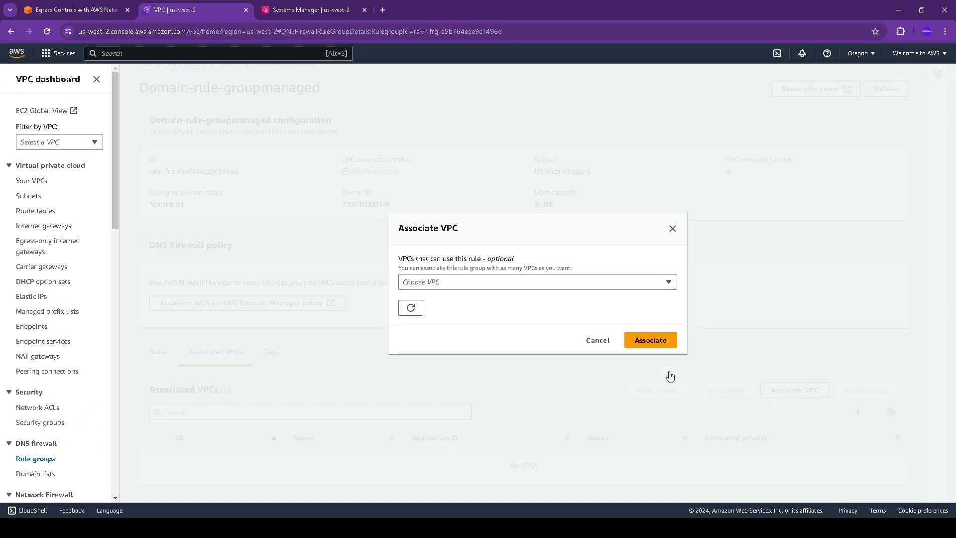
left_click(426, 287)
left_click(407, 315)
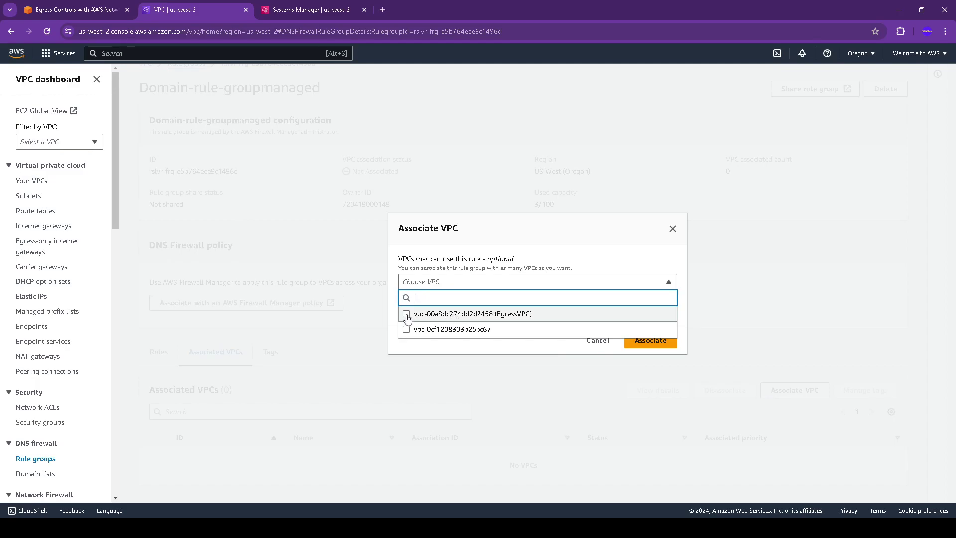
left_click(657, 357)
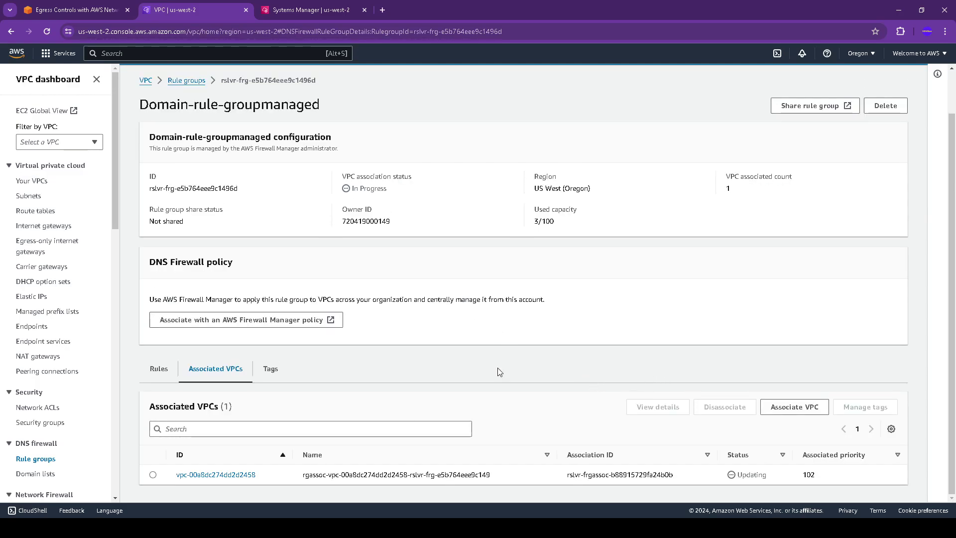
Step: Read the workshop's closing notes on rule group priority and on testing the new configuration with testegress
left_click(75, 9)
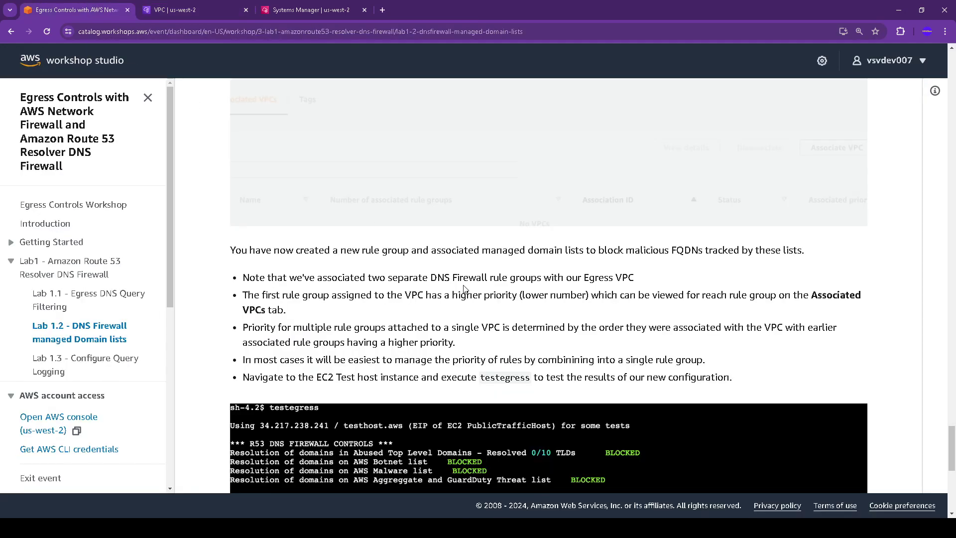
scroll(272, 249, "up", 3)
scroll(259, 269, "down", 3)
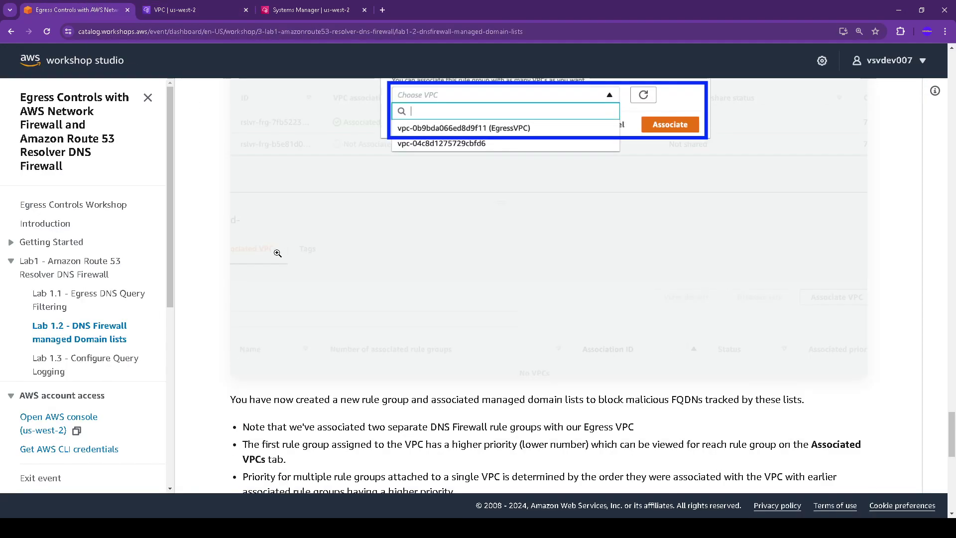
scroll(240, 297, "up", 1)
left_click_drag(240, 298, 805, 290)
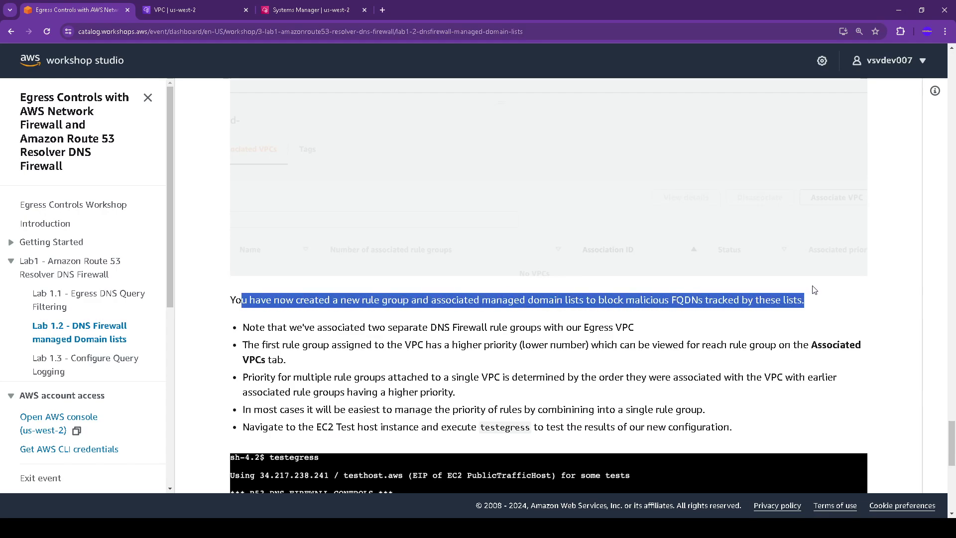
scroll(618, 317, "down", 2)
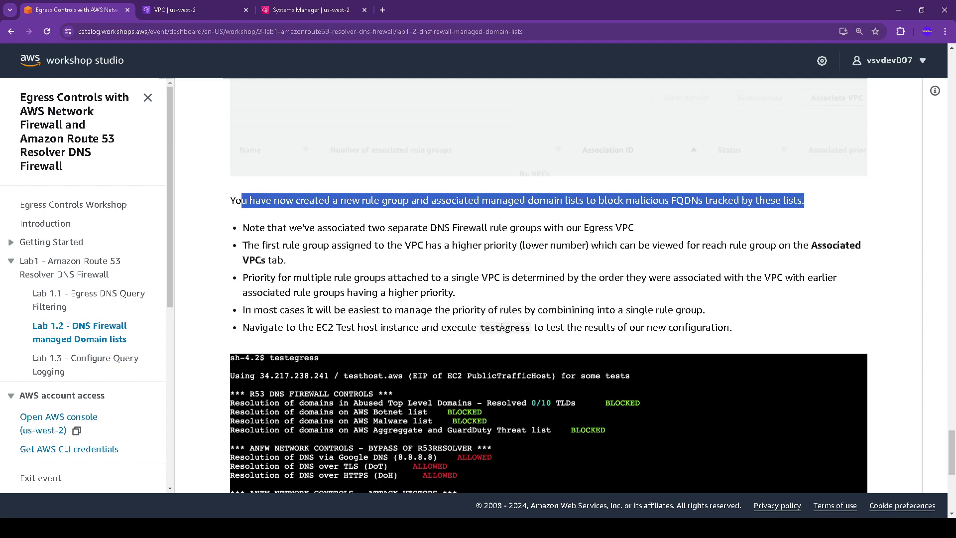
left_click_drag(480, 327, 531, 327)
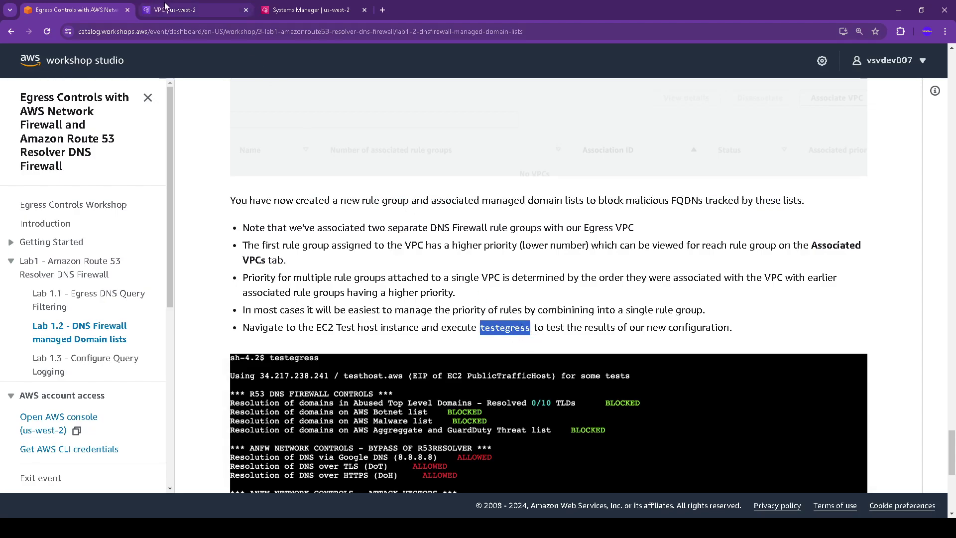
Step: Check the VPC association status of the Domain-rule-groupmanaged rule group in the VPC console
left_click(195, 9)
double_click(742, 476)
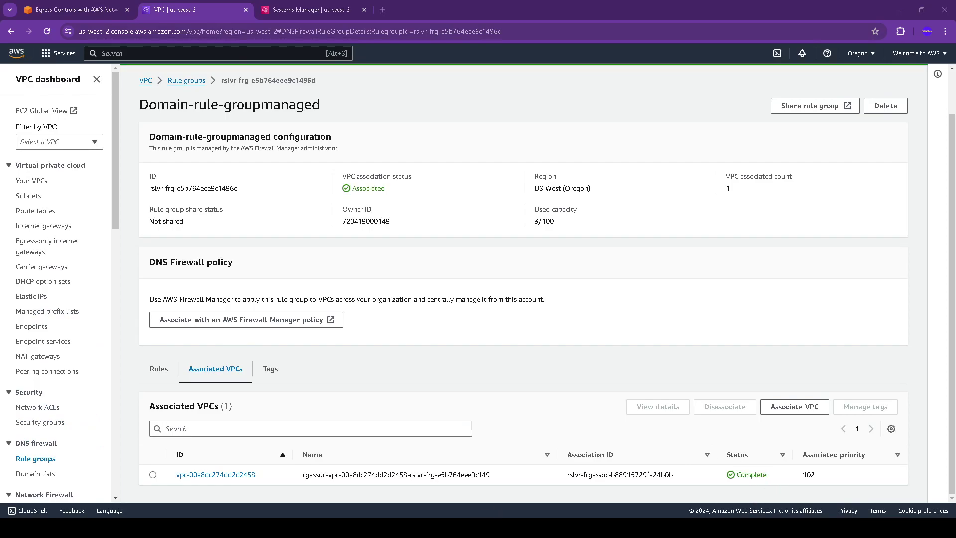
double_click(353, 188)
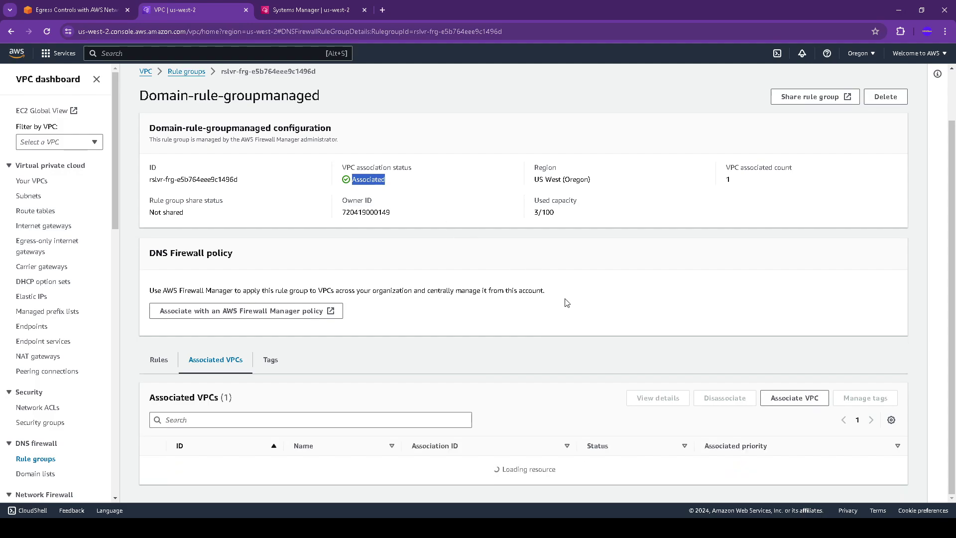
Step: Rerun testegress in the Systems Manager session and examine the botnet, malware and GuardDuty results
left_click(306, 7)
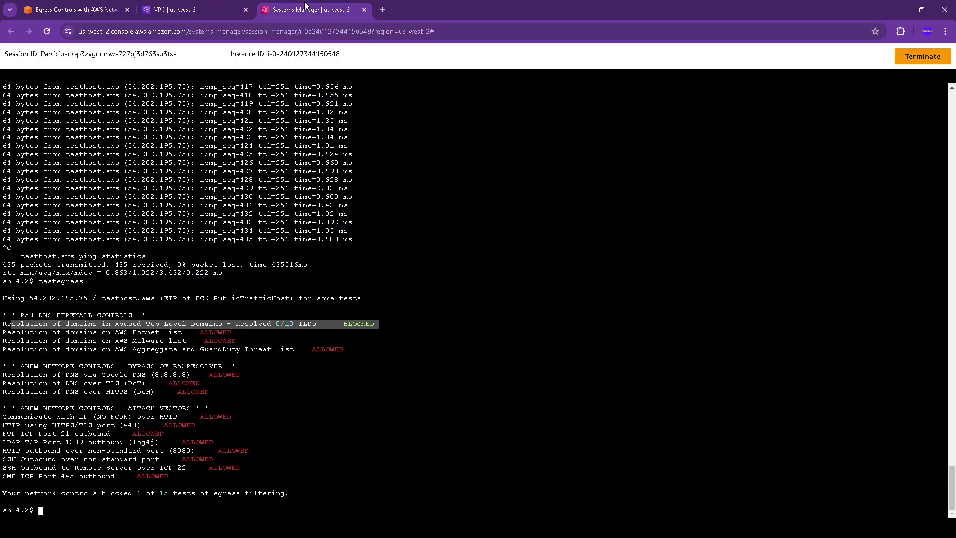
left_click(362, 491)
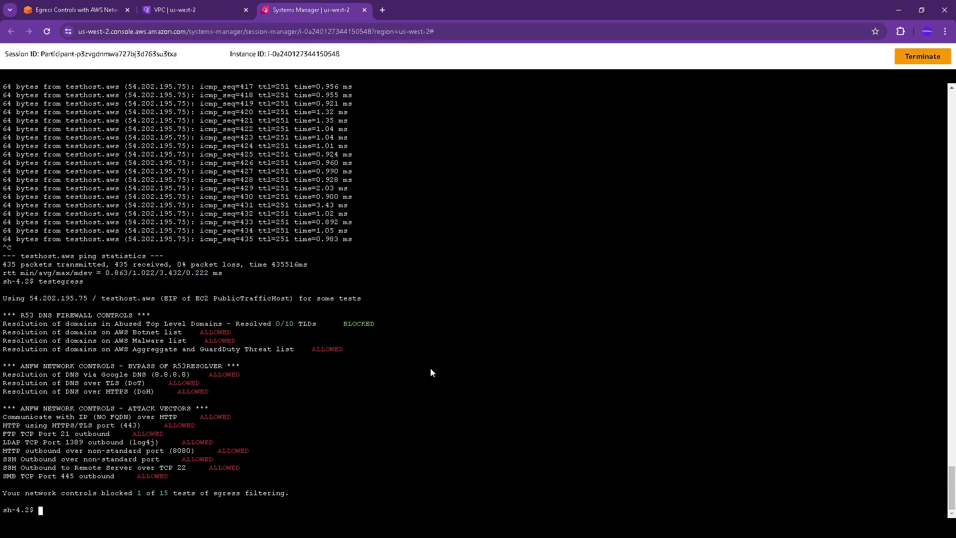
key("Up")
key("Return")
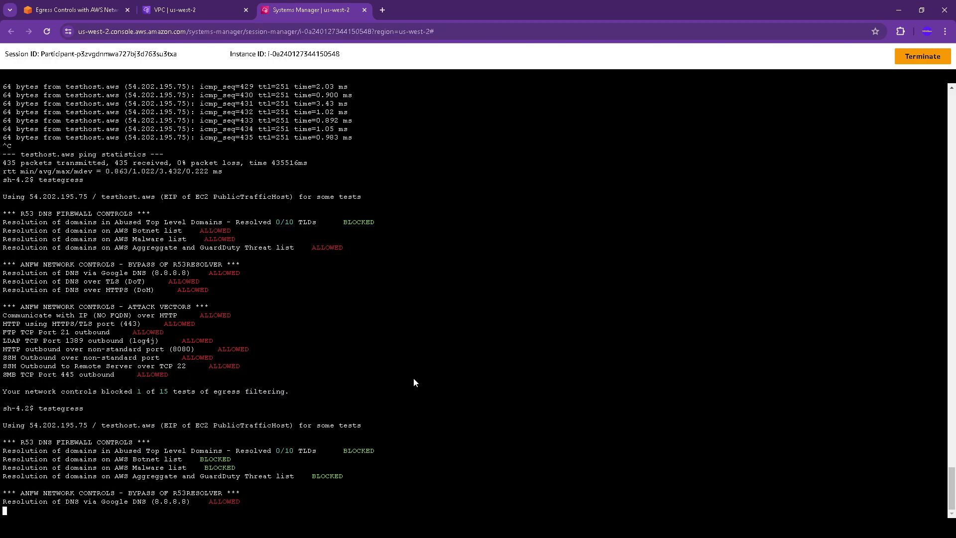
left_click_drag(350, 349, 184, 330)
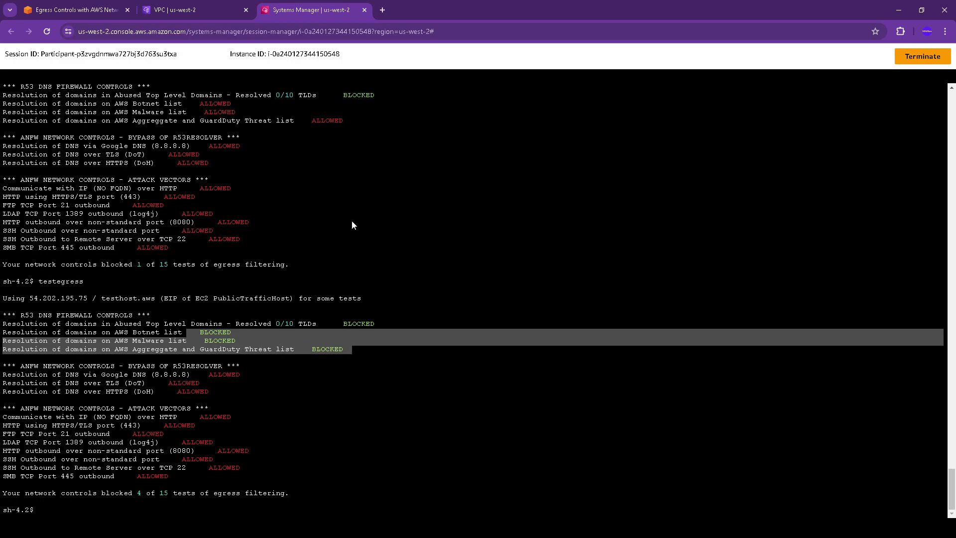
Step: Copy the workshop's command cat egress-check.sh | grep controldomain and run it in the Systems Manager session to list the test domains
left_click_drag(129, 337, 300, 351)
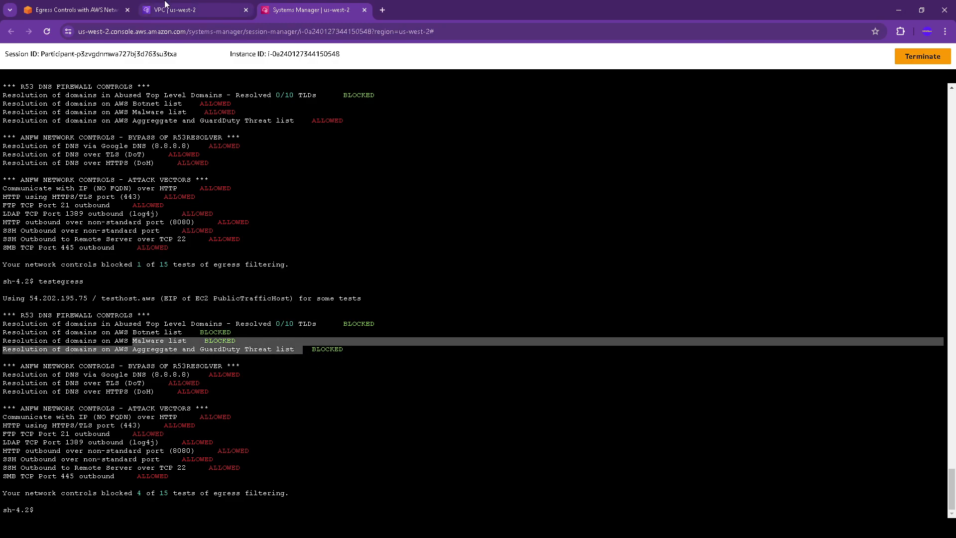
left_click(75, 9)
scroll(563, 324, "down", 8)
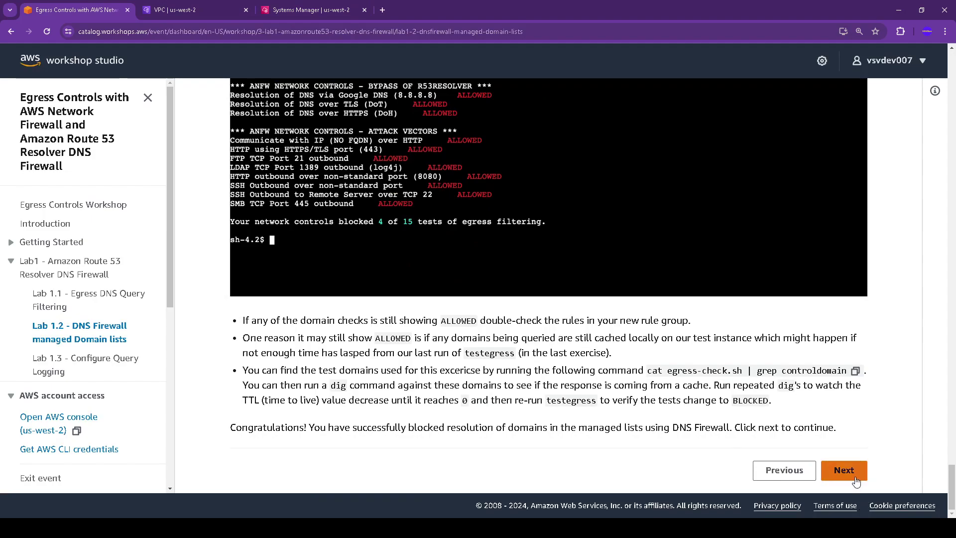
left_click(856, 481)
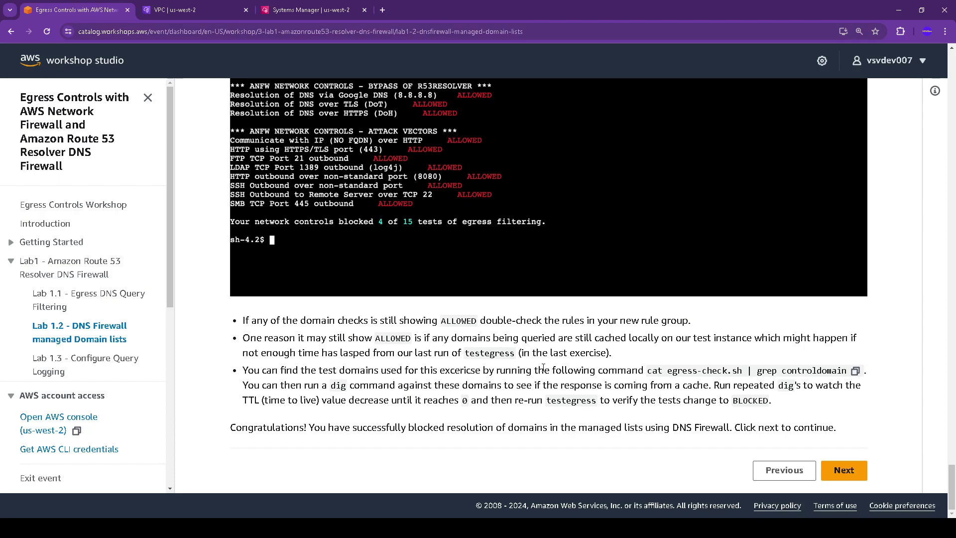
left_click_drag(669, 369, 821, 371)
left_click(856, 371)
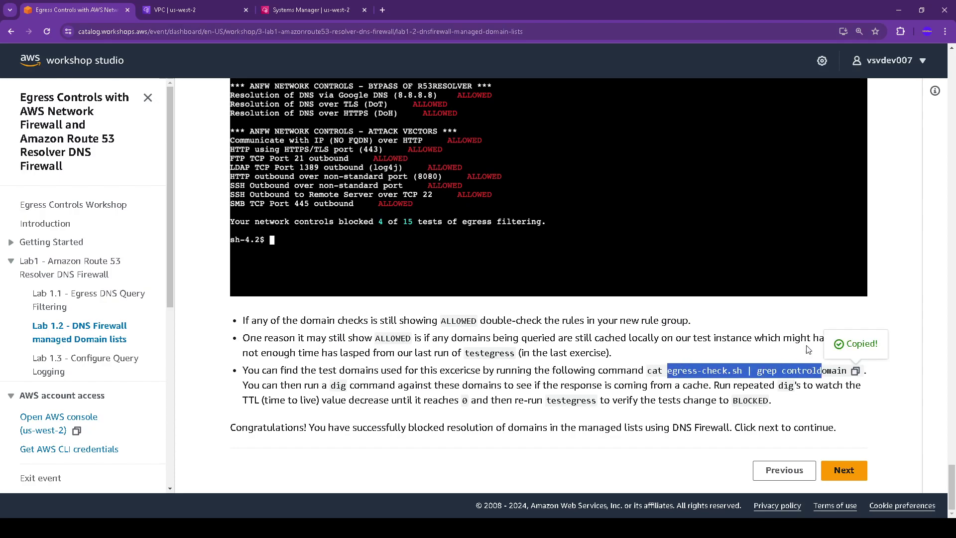
left_click(311, 10)
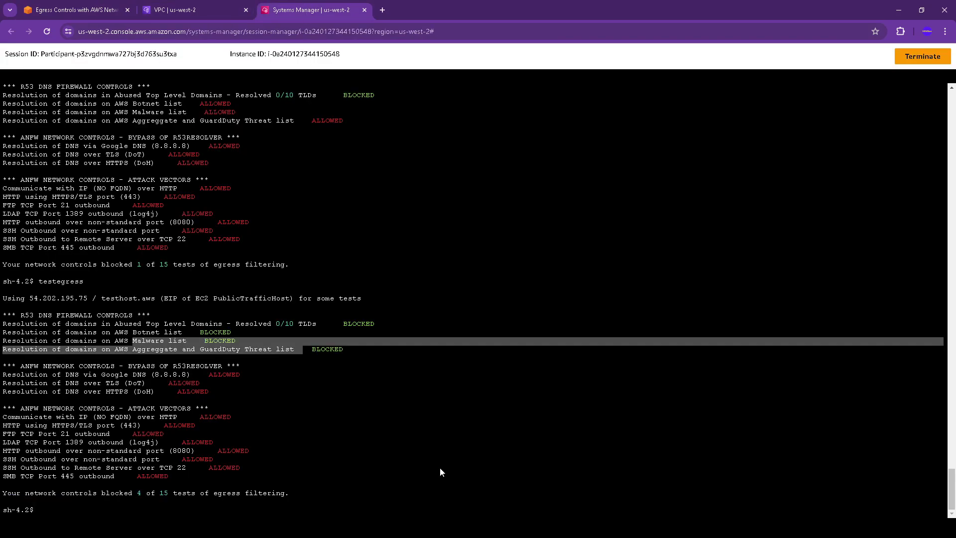
left_click(494, 291)
key("ctrl+v")
key("Return")
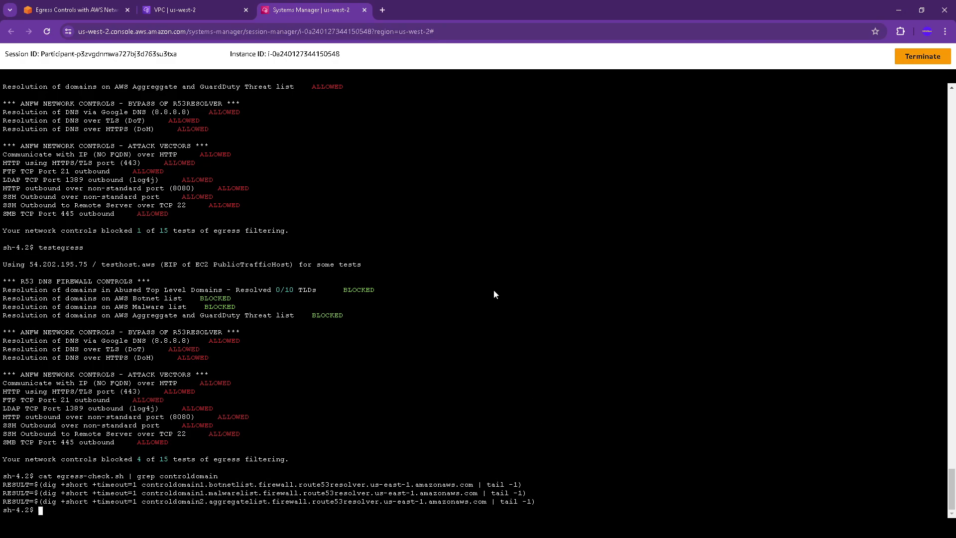
Step: Advance the workshop to Lab 1.3 - Configure Query Logging and read its introduction, region note and first setup instruction
left_click(75, 10)
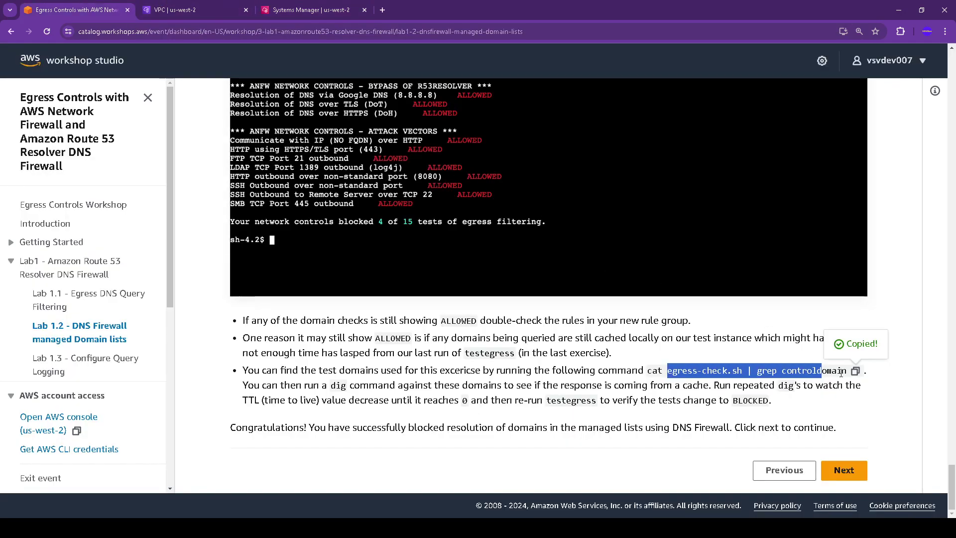
left_click(851, 468)
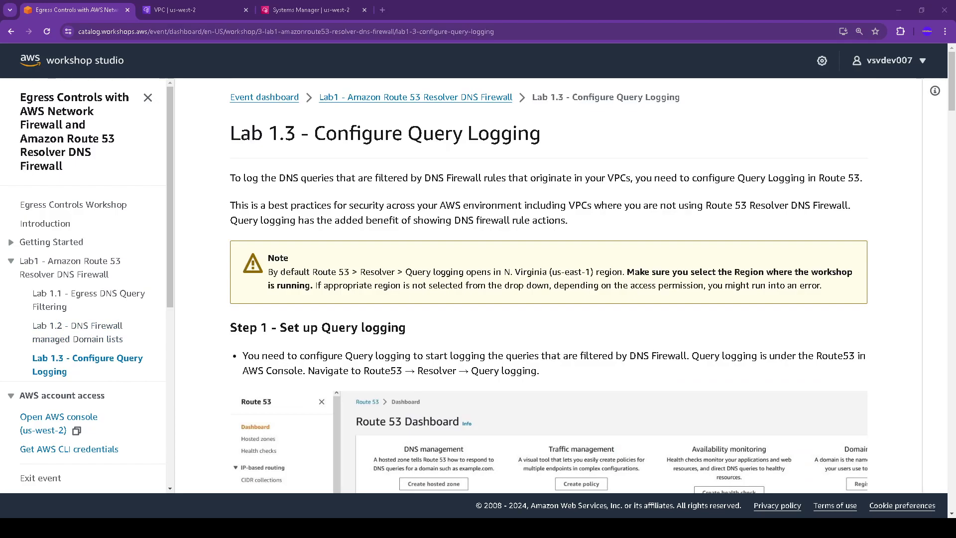
left_click(927, 221)
left_click(920, 97)
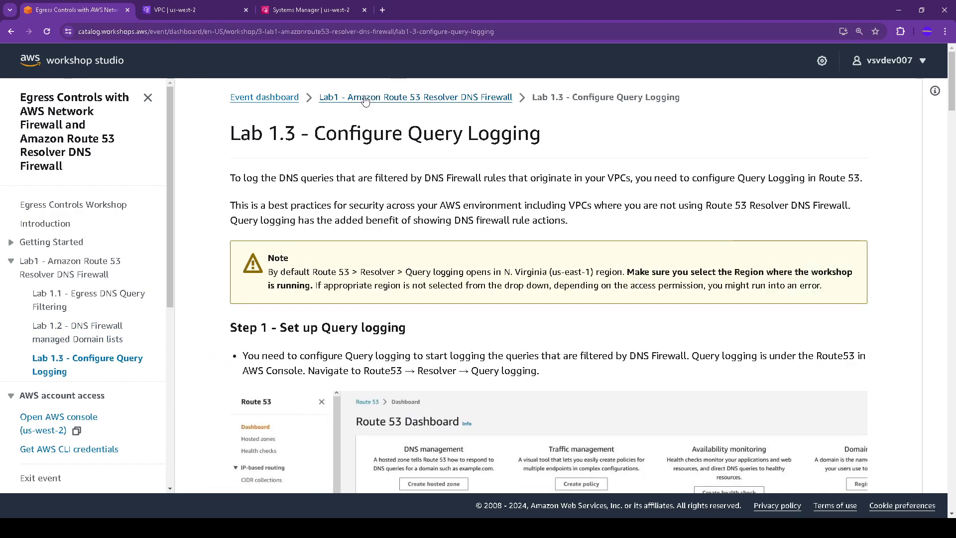
left_click_drag(231, 133, 553, 139)
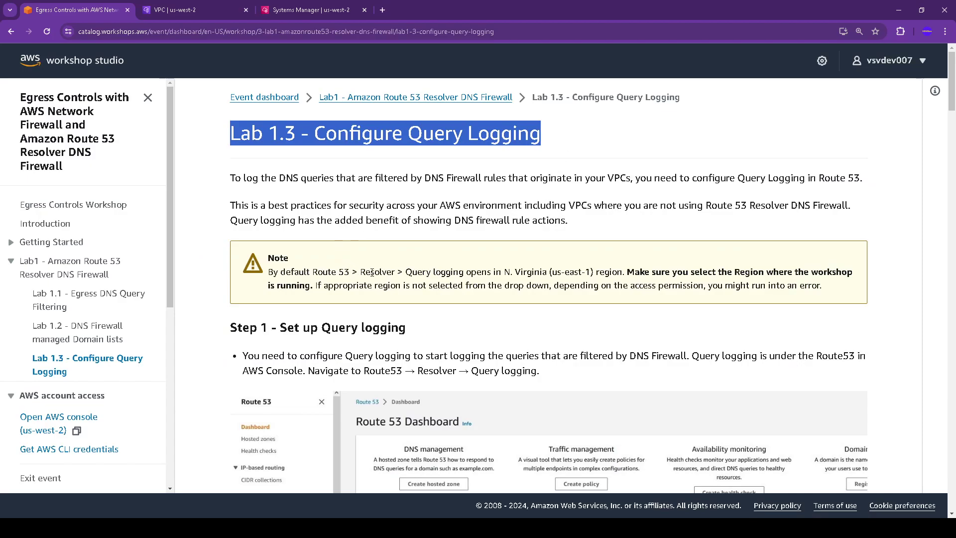
scroll(348, 324, "down", 2)
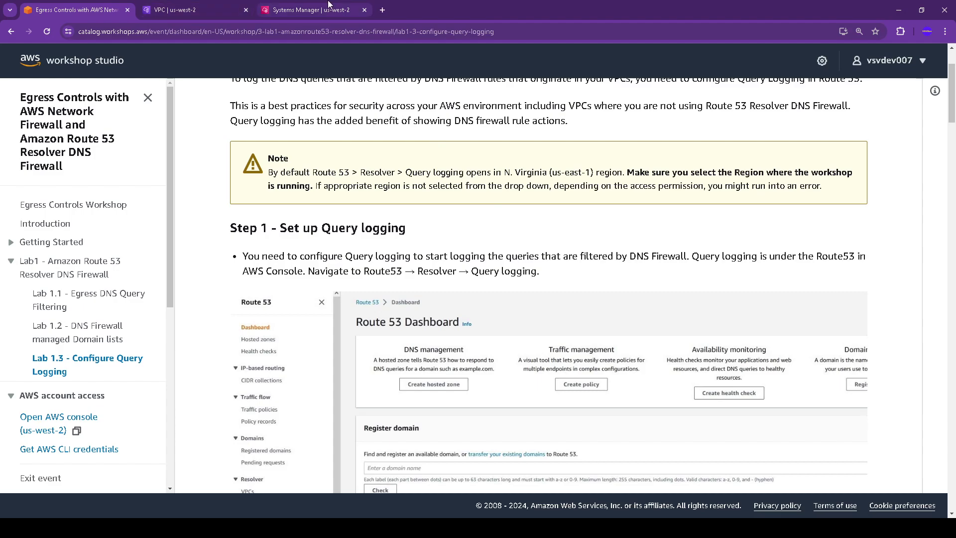
Step: Find Route 53 in the AWS console and go to its Resolver query logging, following the workshop's navigation instructions
left_click(231, 6)
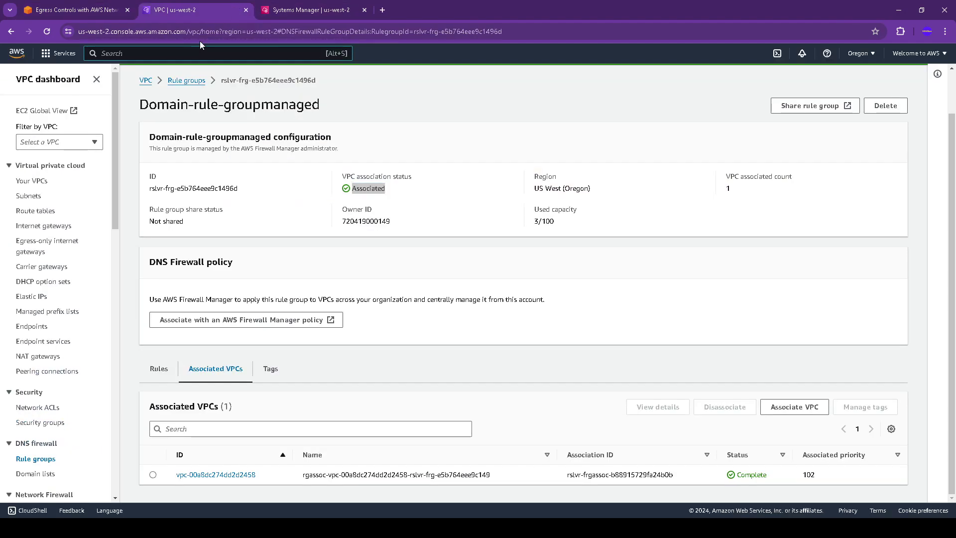
key("alt+s")
type("Route")
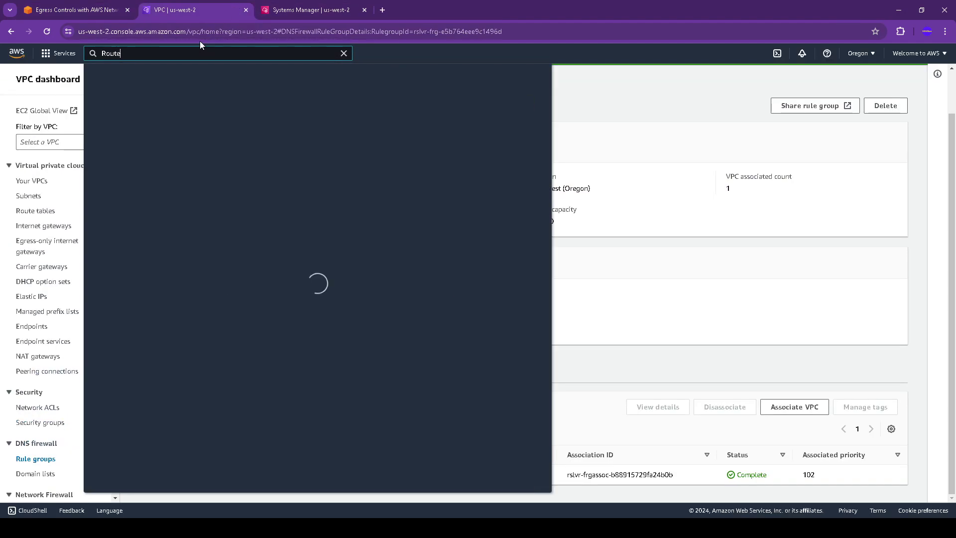
type(" 53")
key("Return")
left_click(86, 4)
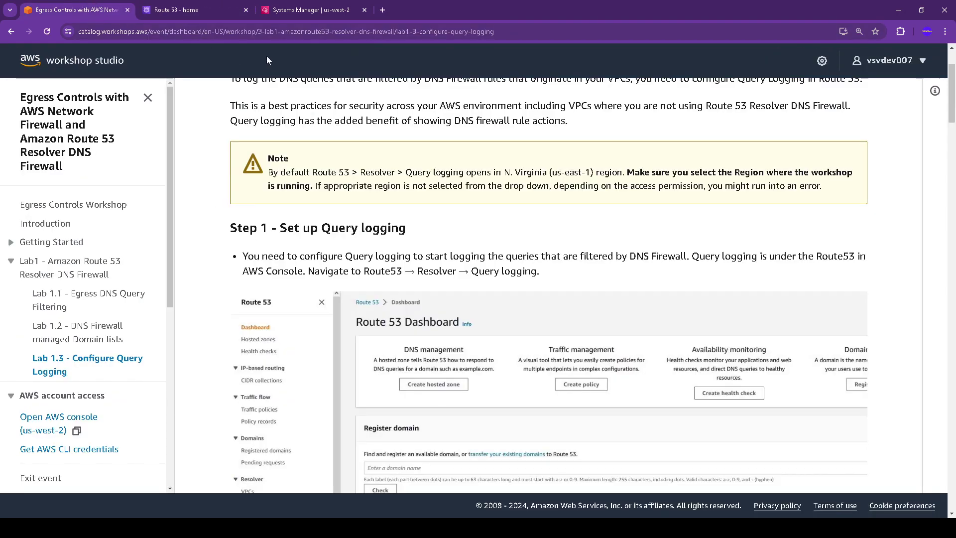
left_click(199, 6)
left_click(11, 76)
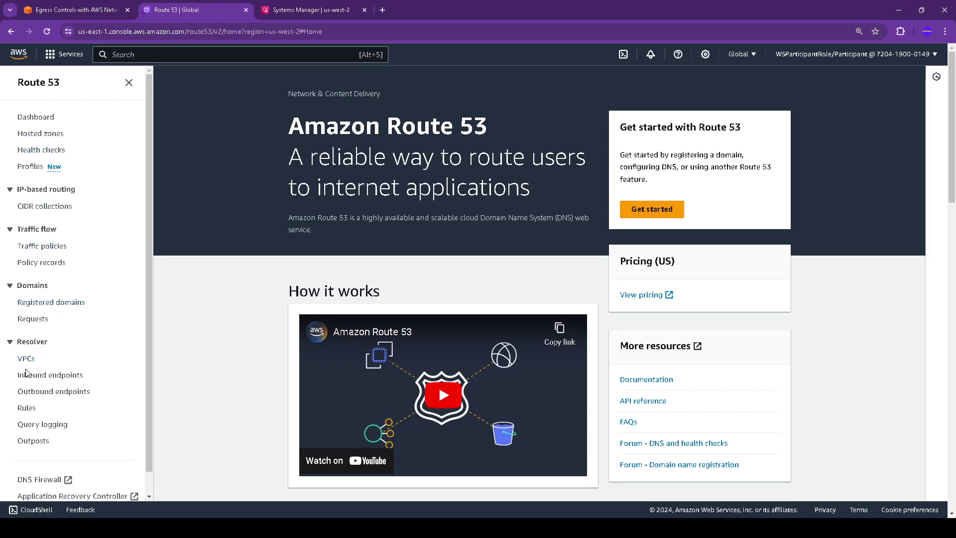
left_click(45, 426)
Step: Look up how the workshop starts a query logging configuration and return to the Route 53 Resolver console
left_click(68, 15)
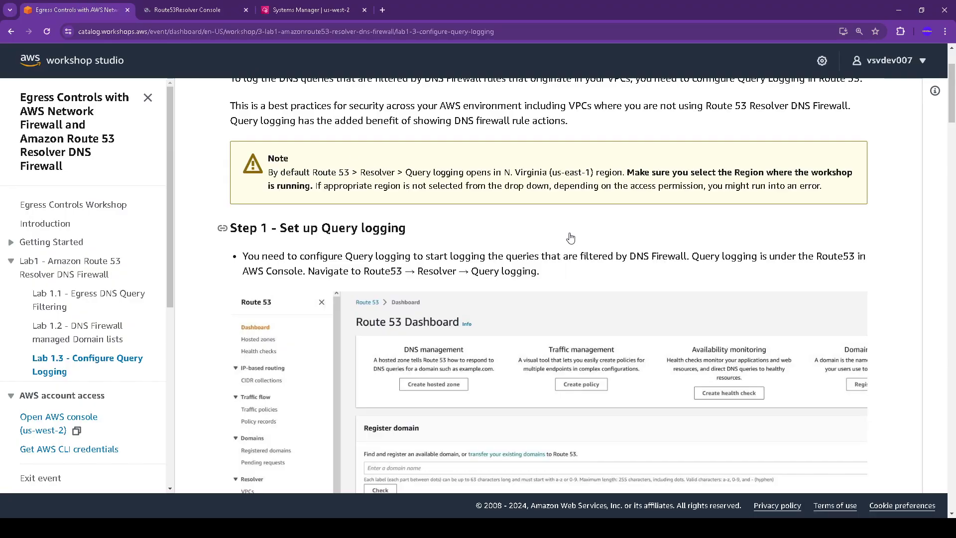
scroll(565, 234, "down", 4)
scroll(565, 234, "down", 3)
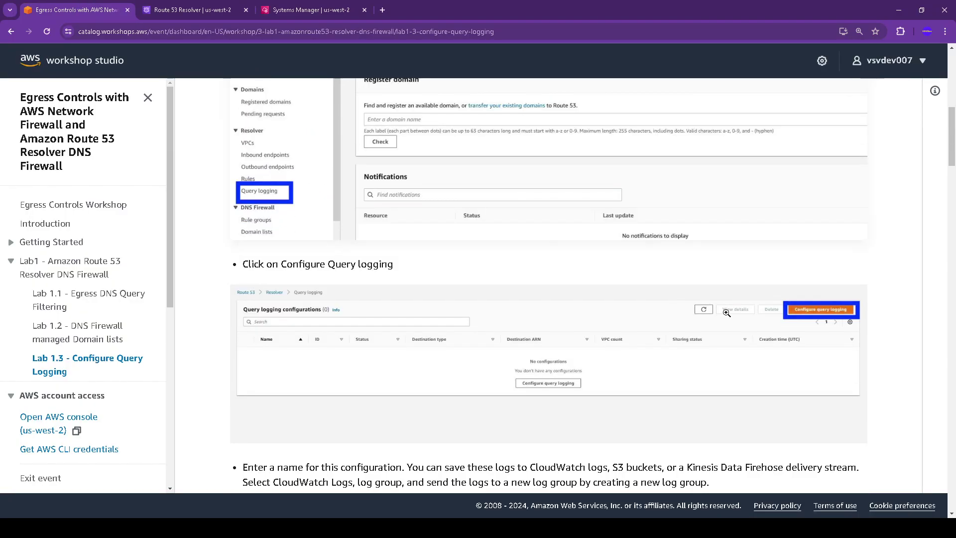
left_click(193, 10)
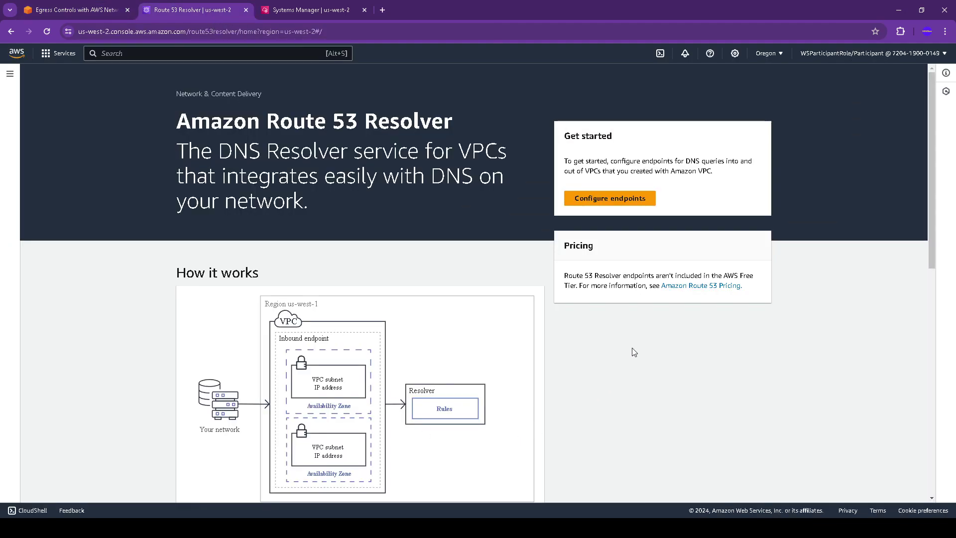
scroll(632, 351, "down", 1)
left_click(603, 150)
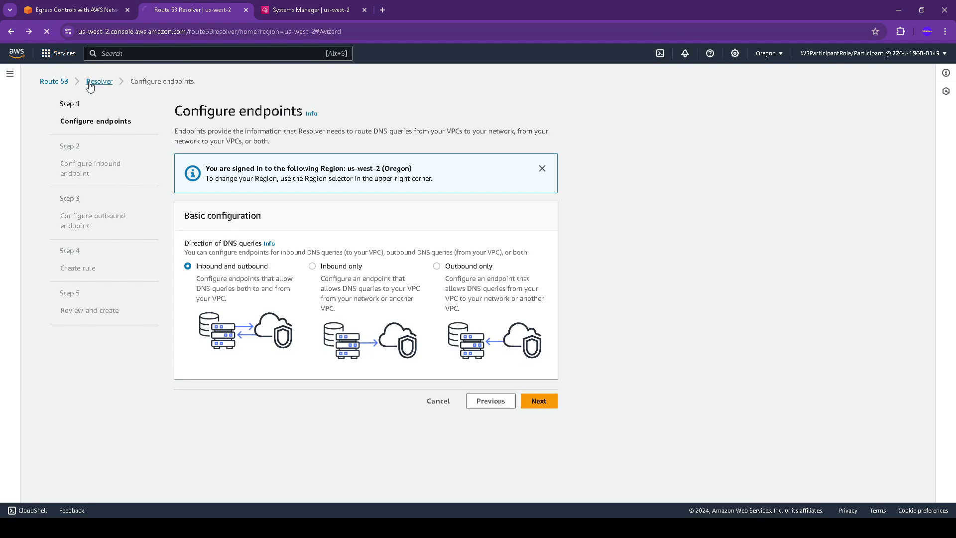
left_click(94, 83)
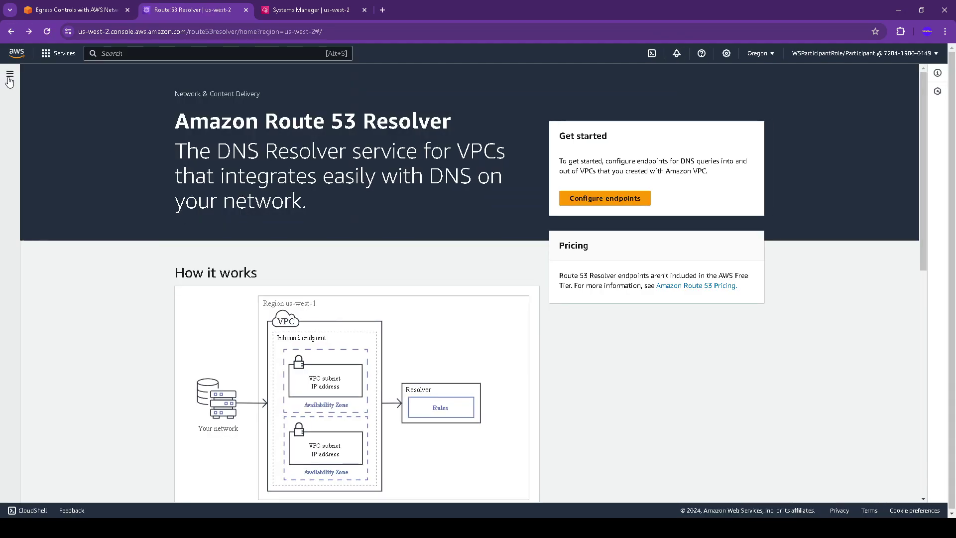
Step: Open the Resolver's query logging page and start a new query logging configuration
left_click(10, 74)
scroll(448, 316, "down", 9)
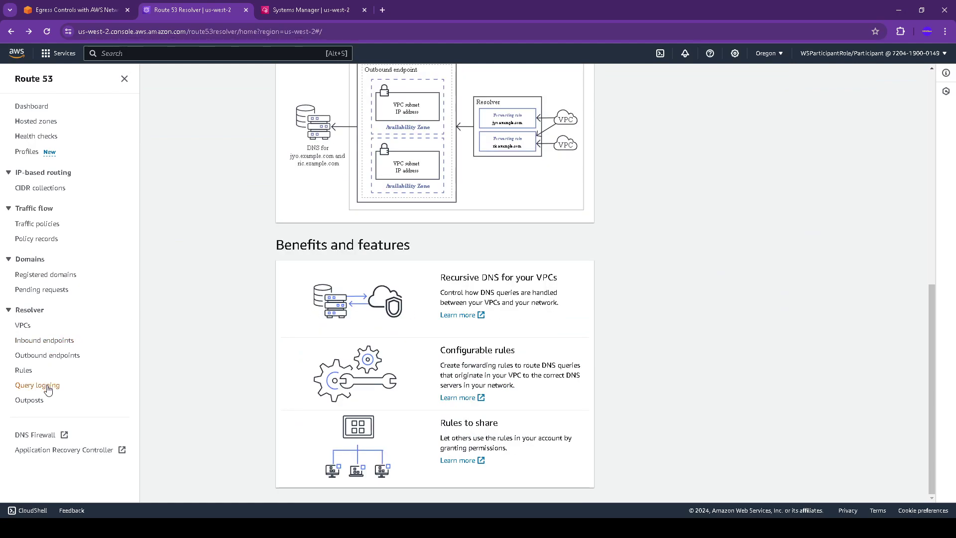
scroll(720, 299, "up", 10)
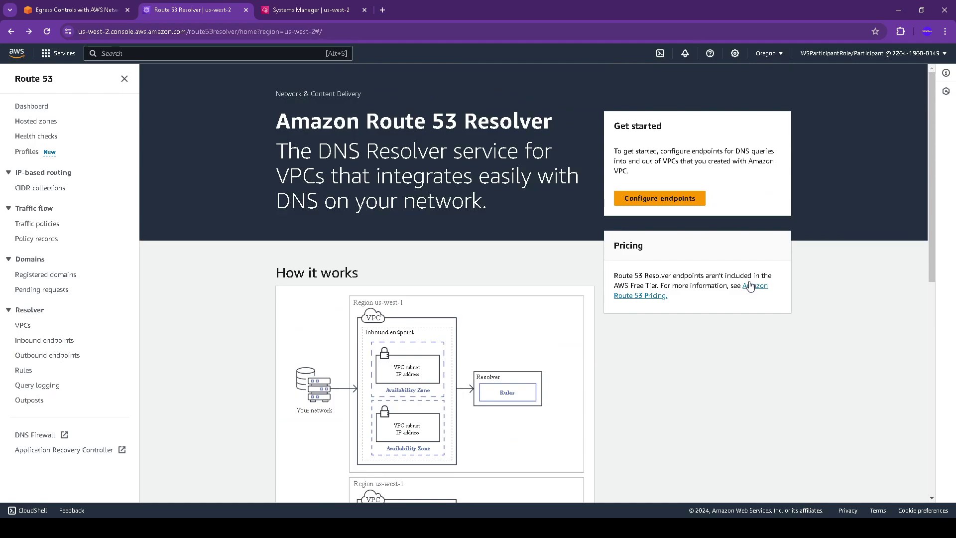
scroll(423, 358, "down", 2)
scroll(423, 358, "down", 2)
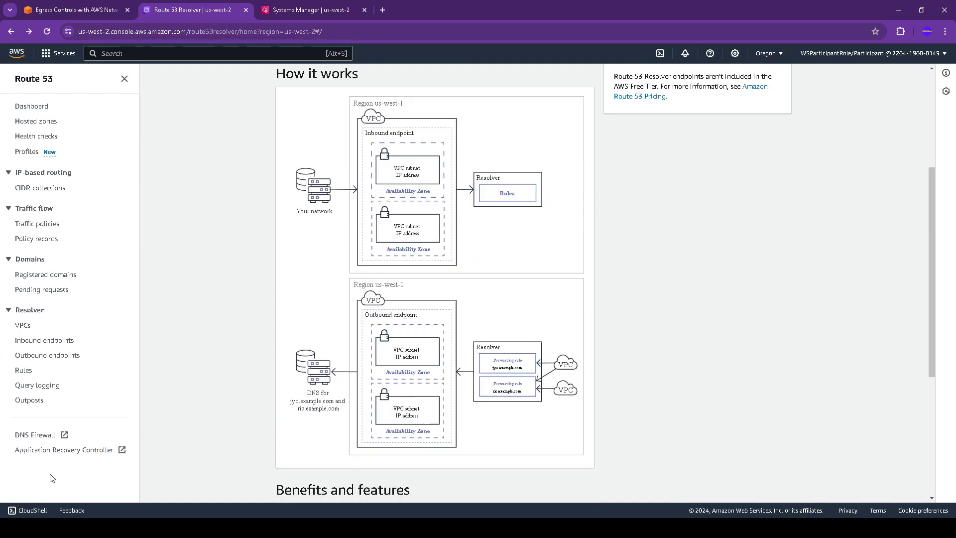
left_click(40, 387)
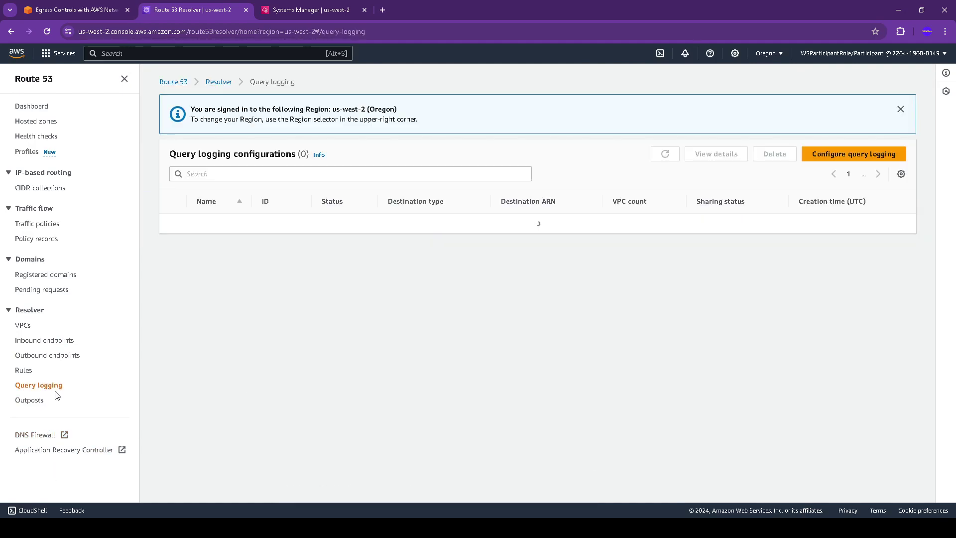
left_click(890, 155)
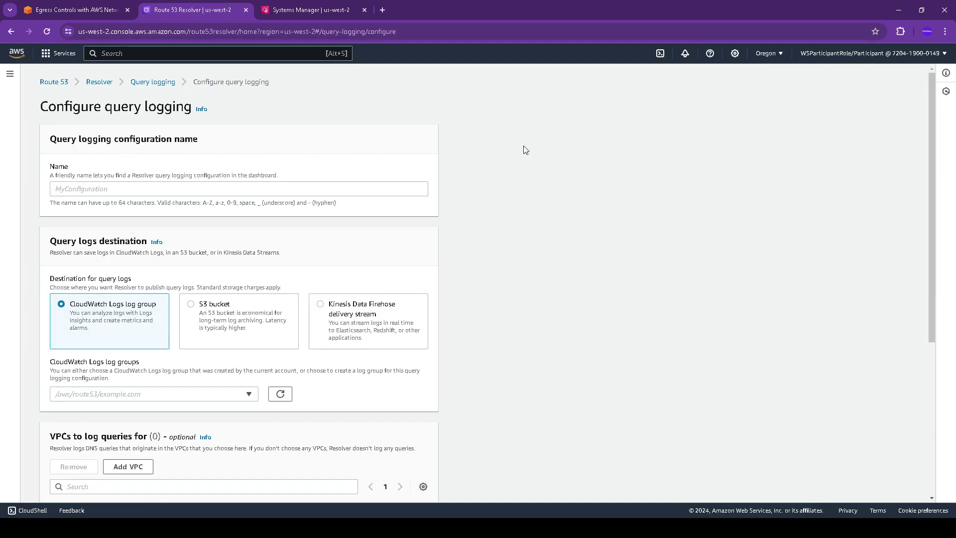
Step: Look up the configuration name in the workshop and name the query logging configuration egress-query-logging
left_click(75, 10)
scroll(317, 224, "down", 6)
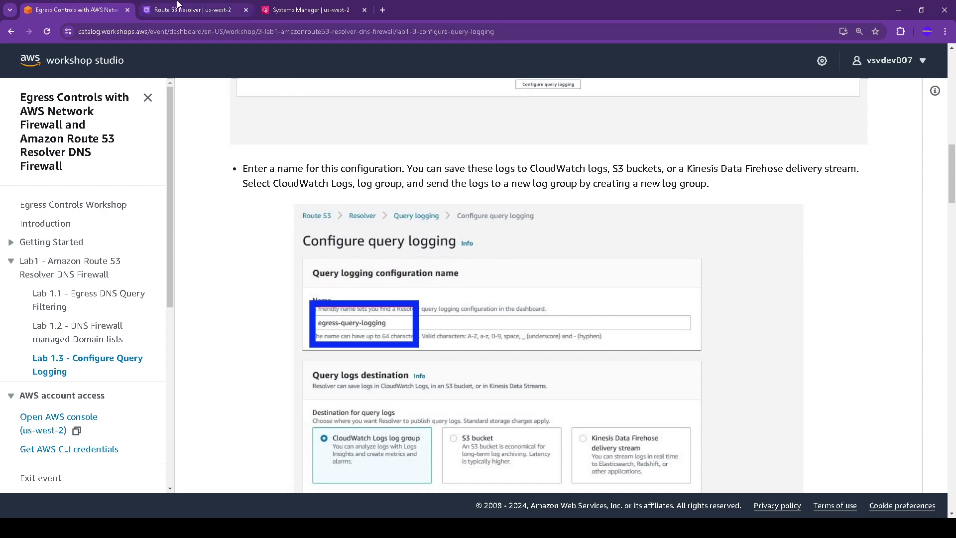
left_click(208, 10)
left_click(197, 194)
type("egress-query-logging")
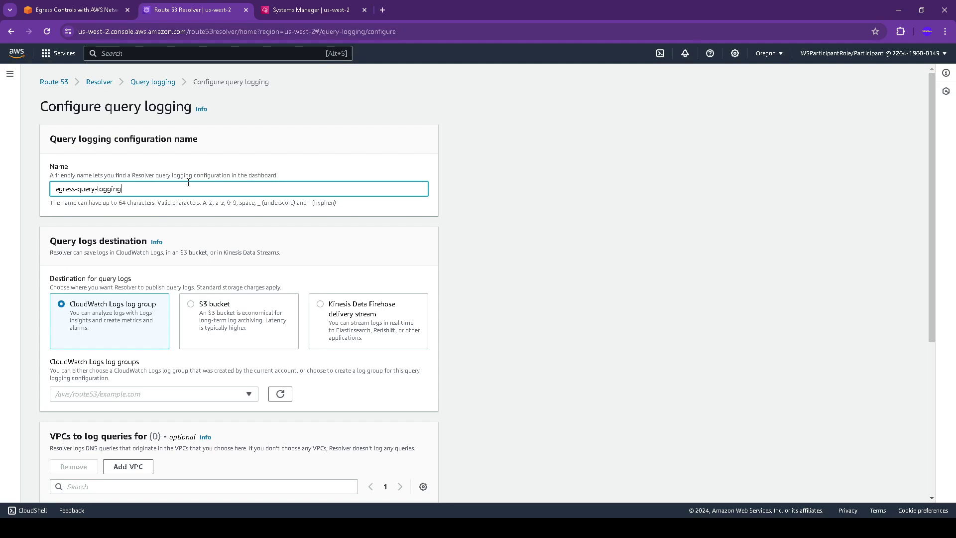
Step: Read the workshop's instructions on the query logs destination and the new log group
left_click(75, 10)
scroll(473, 233, "down", 3)
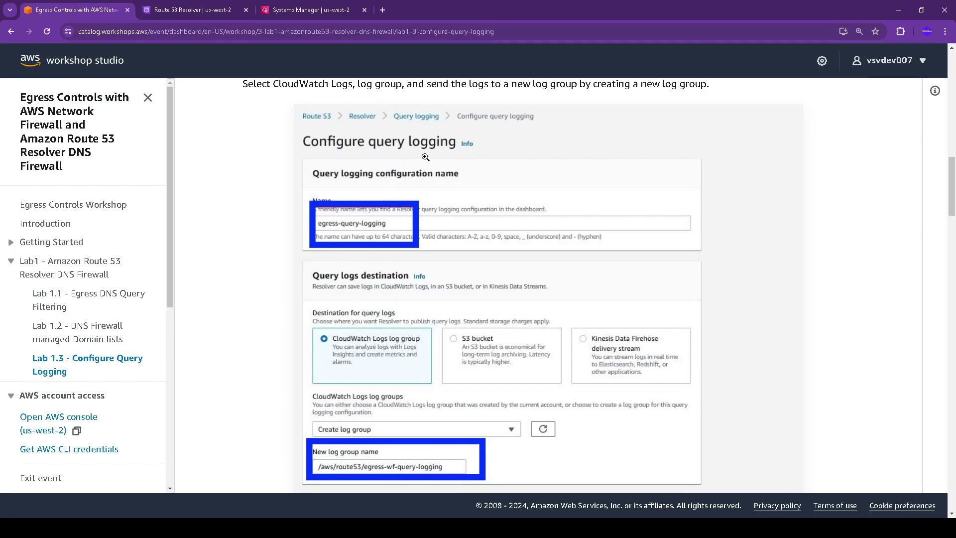
scroll(448, 172, "up", 2)
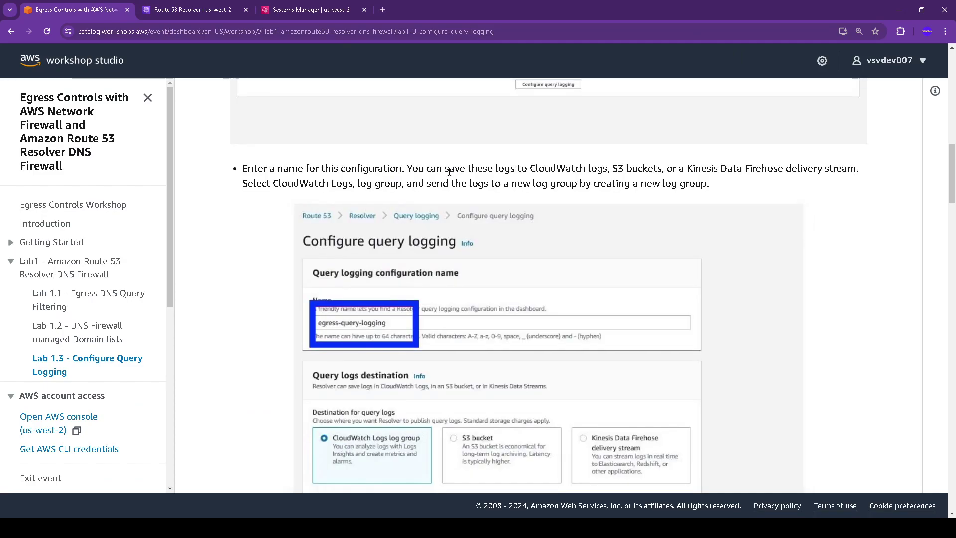
scroll(448, 171, "down", 3)
left_click(191, 10)
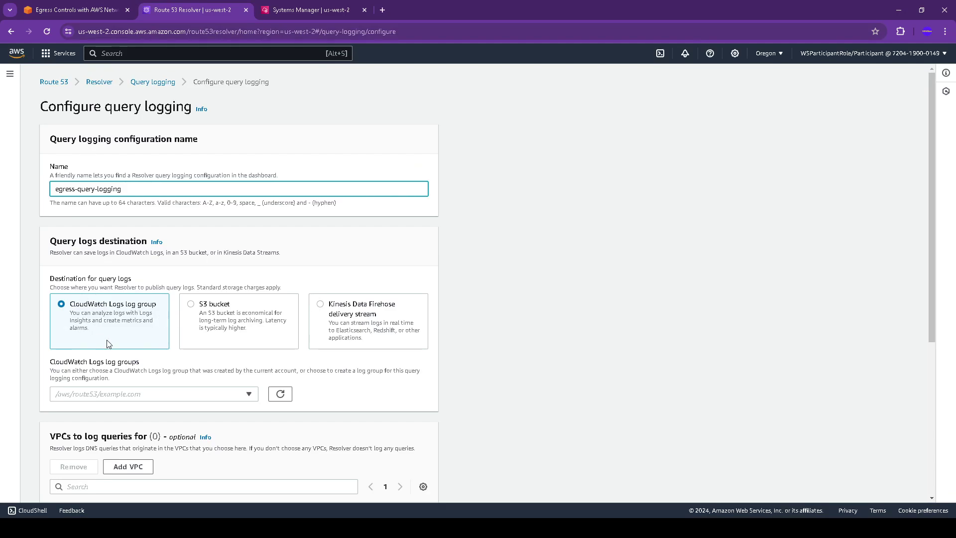
left_click(249, 394)
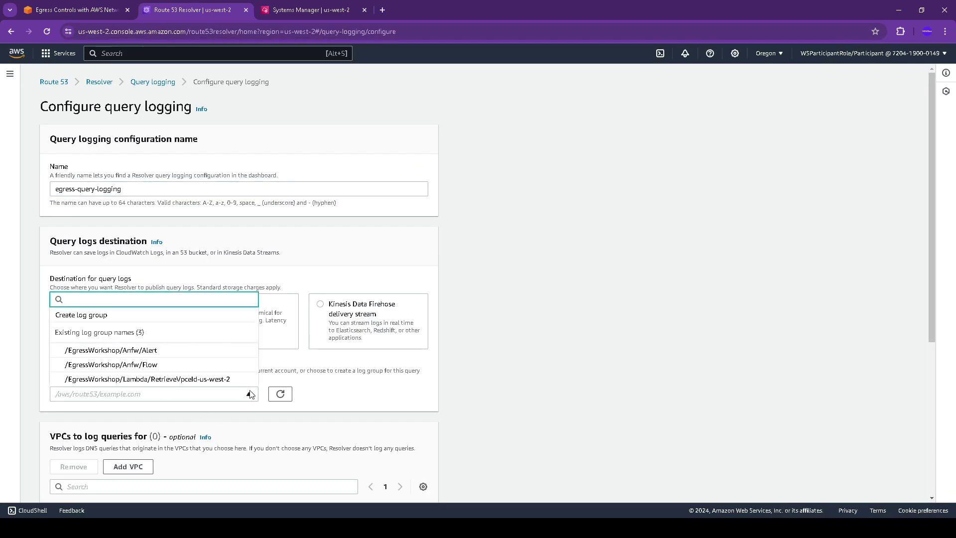
left_click(83, 9)
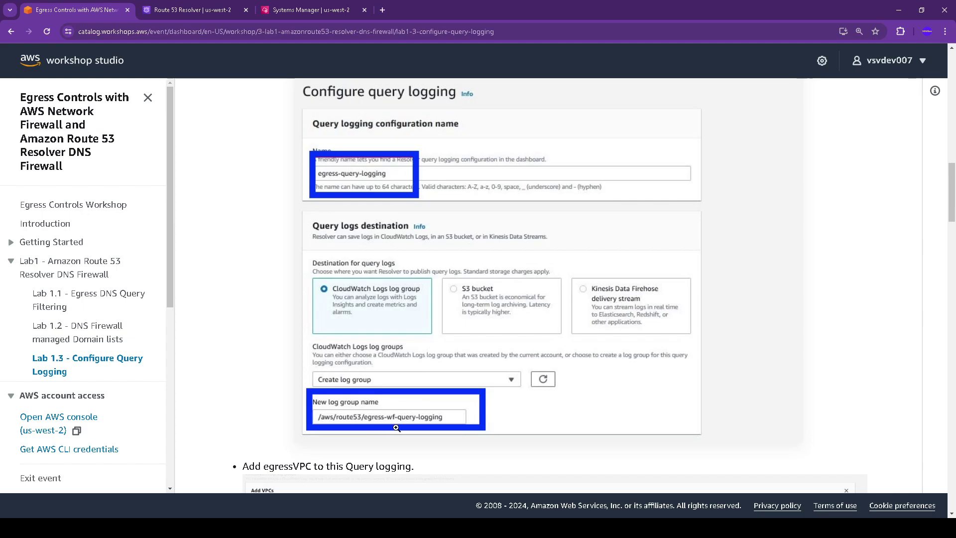
left_click(194, 9)
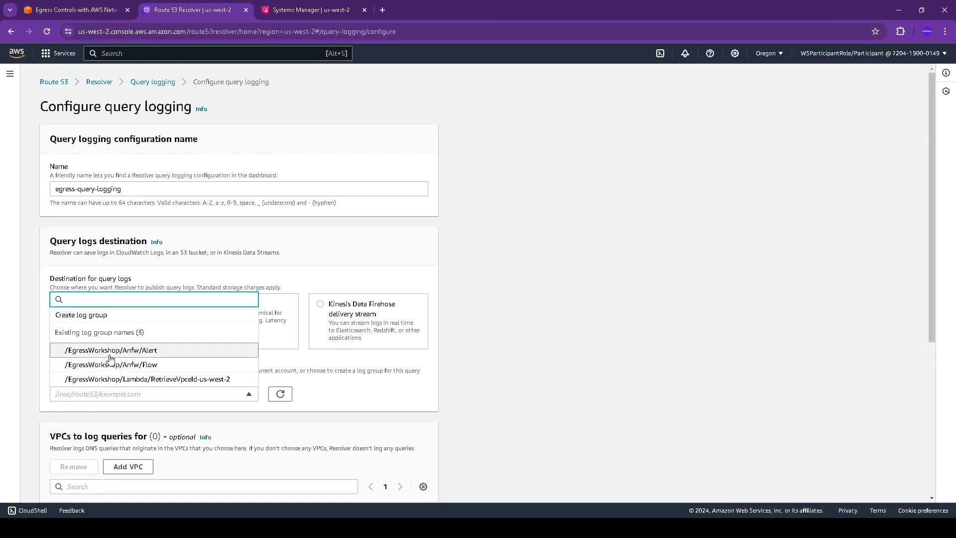
scroll(148, 384, "down", 1)
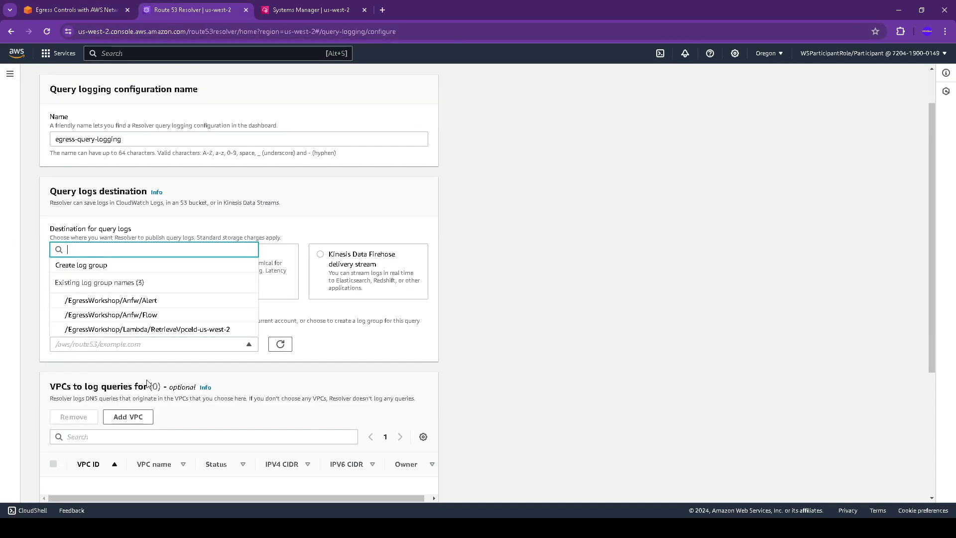
scroll(128, 292, "up", 1)
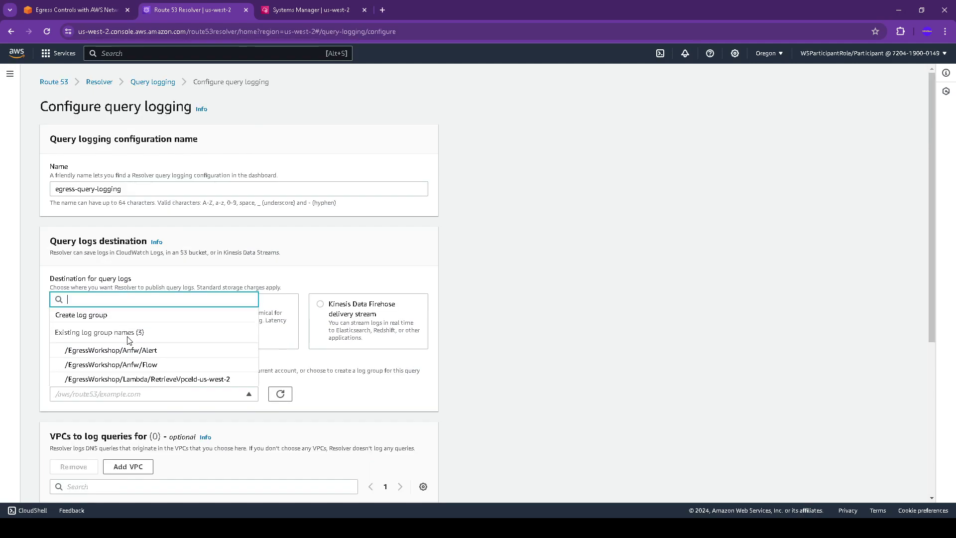
type("aws")
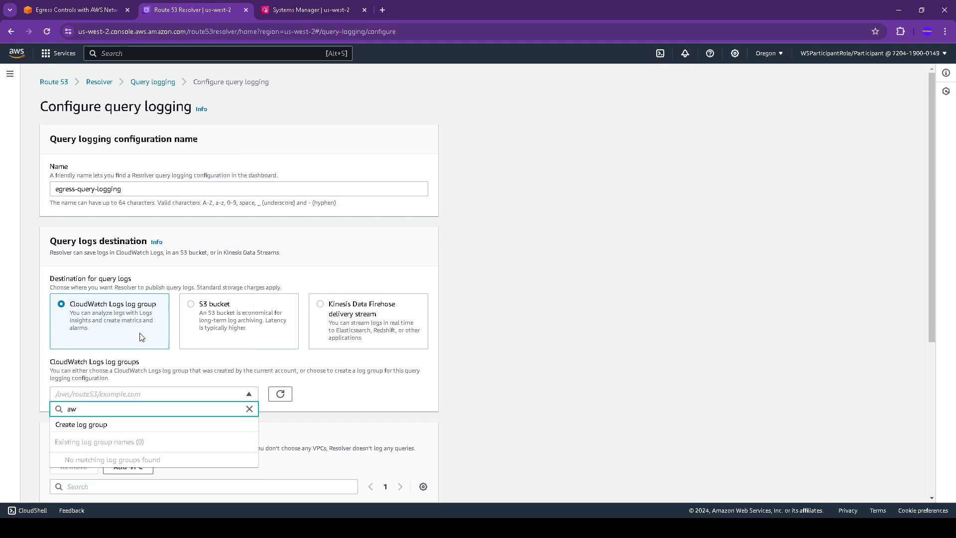
left_click(58, 5)
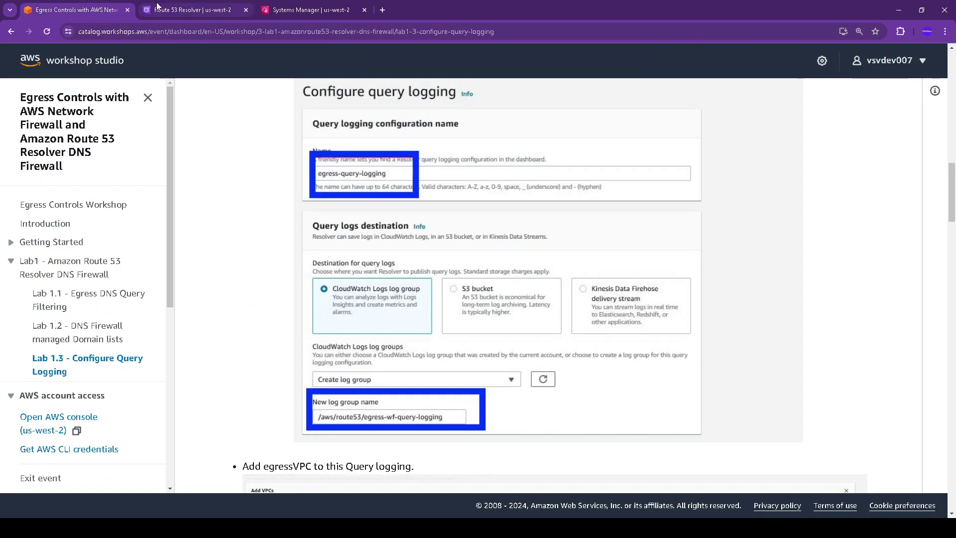
left_click(189, 9)
key("BackSpace")
key("BackSpace")
key("BackSpace")
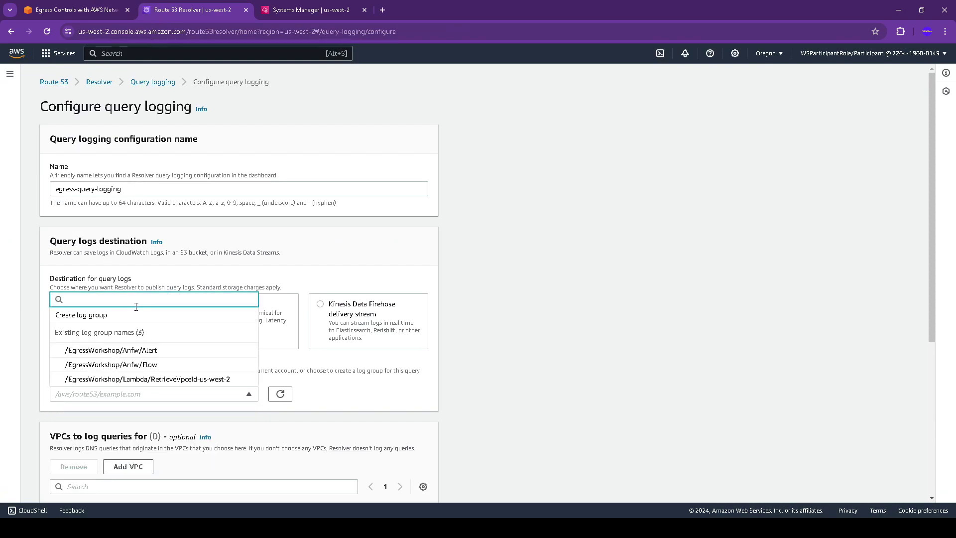
Step: Search the CloudWatch log groups for /aws/route53/egress-wf-query-logging, checking the name against the workshop
type("/aws")
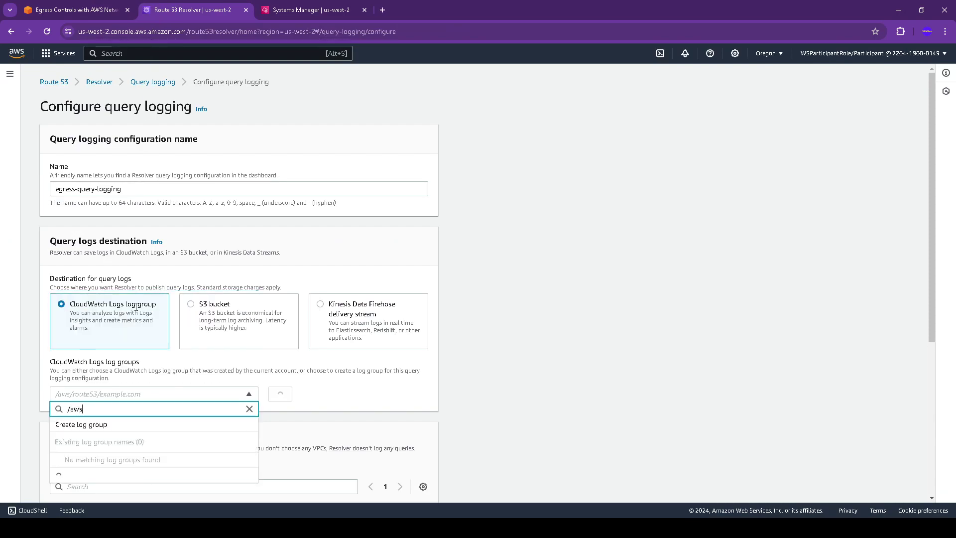
type("/route53")
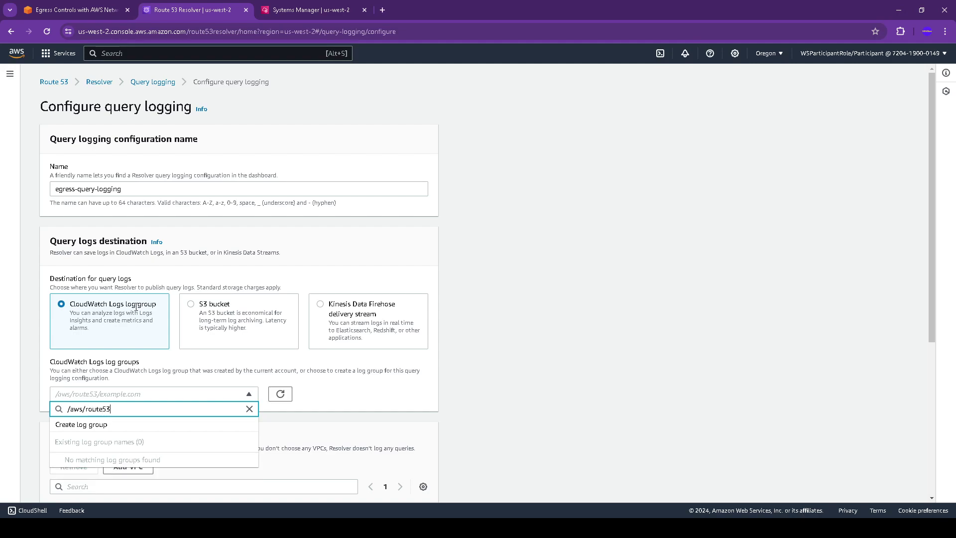
type("/")
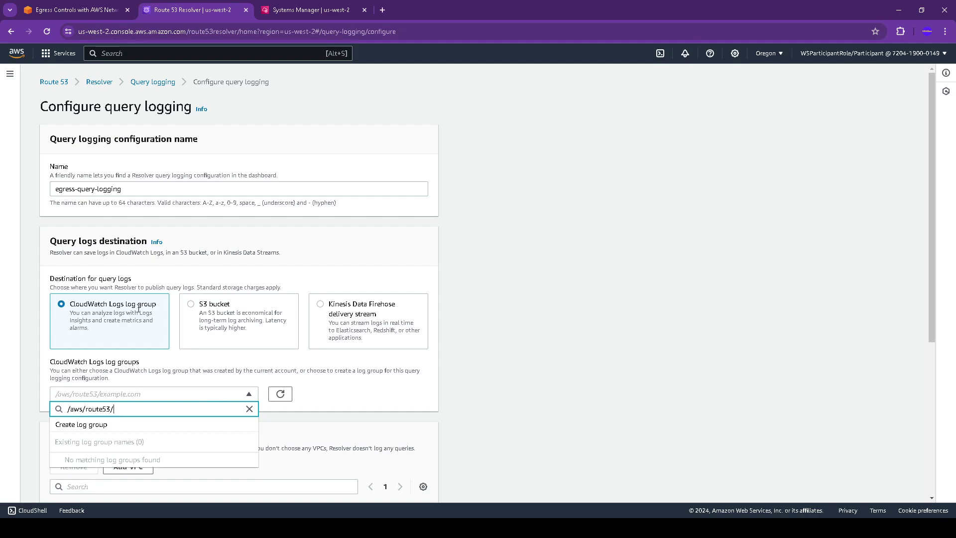
left_click(76, 6)
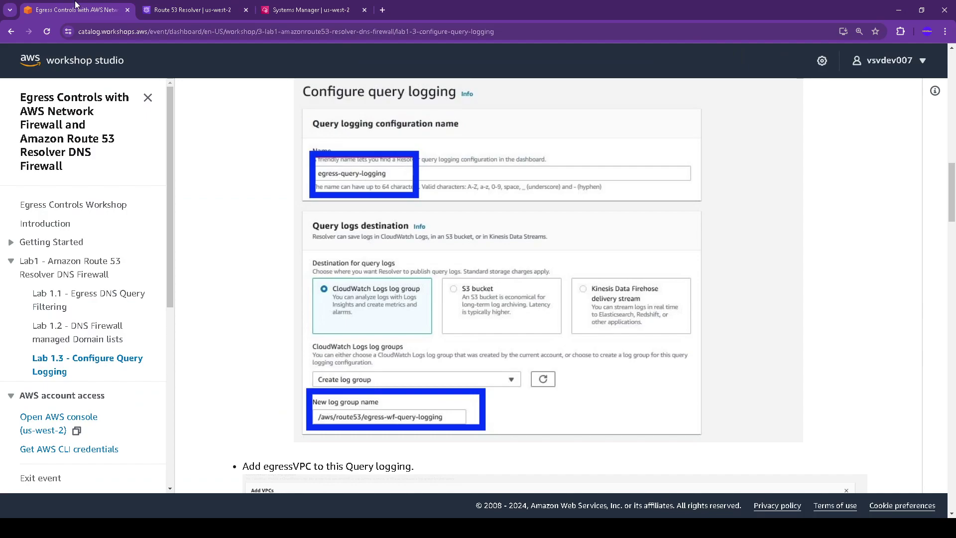
left_click(185, 6)
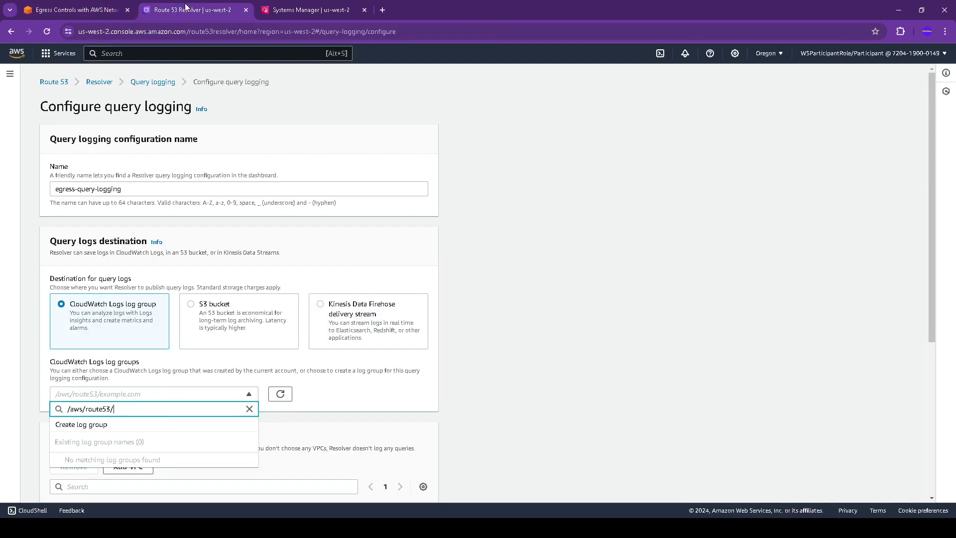
type("egress")
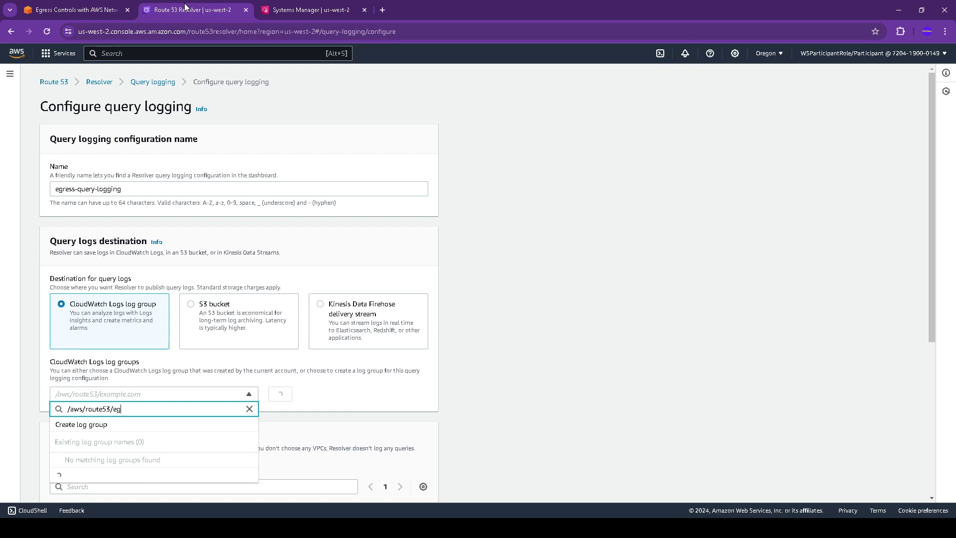
type("-wf-")
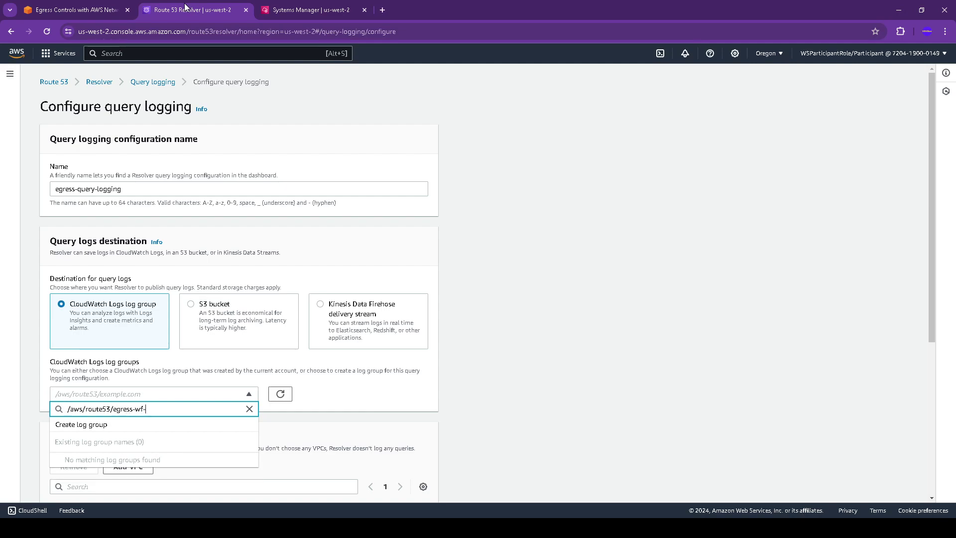
type("query-logging")
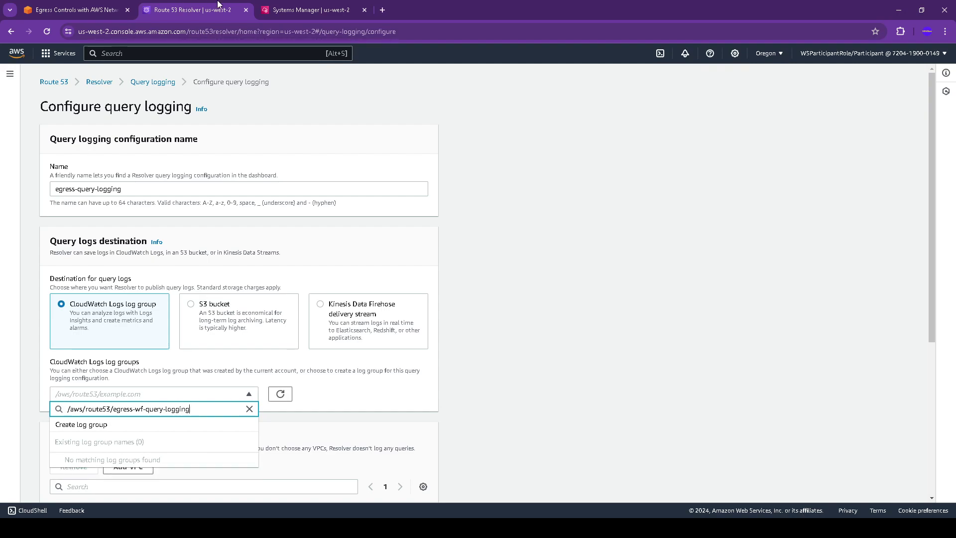
left_click(86, 8)
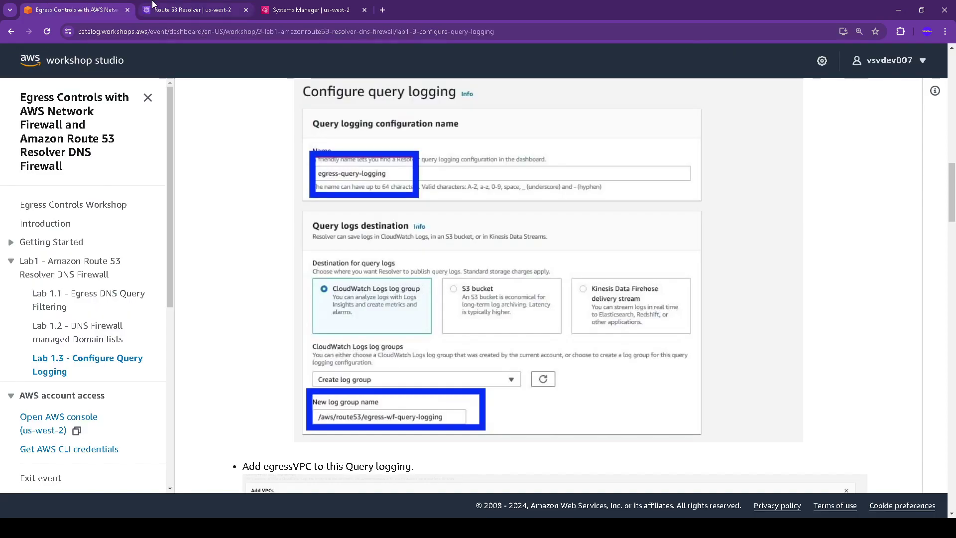
left_click(189, 10)
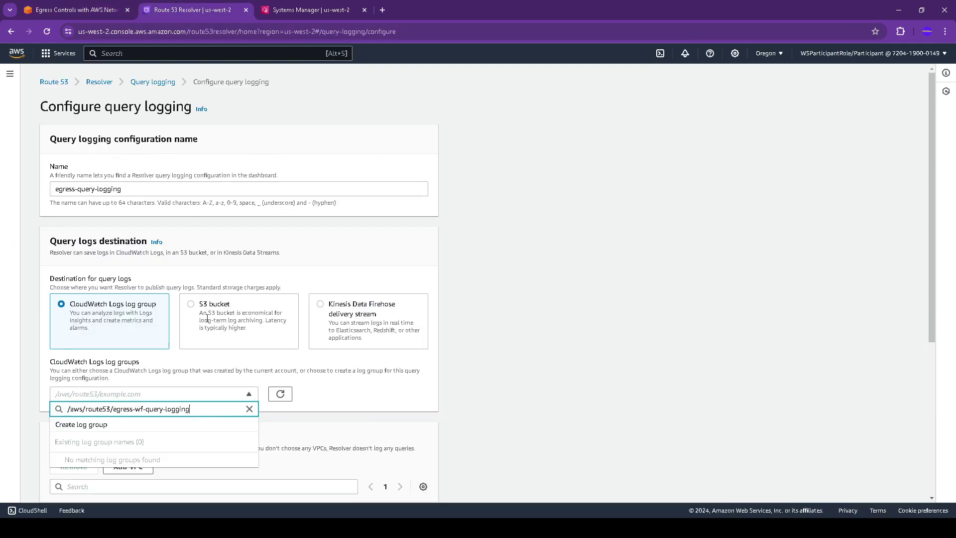
left_click(392, 397)
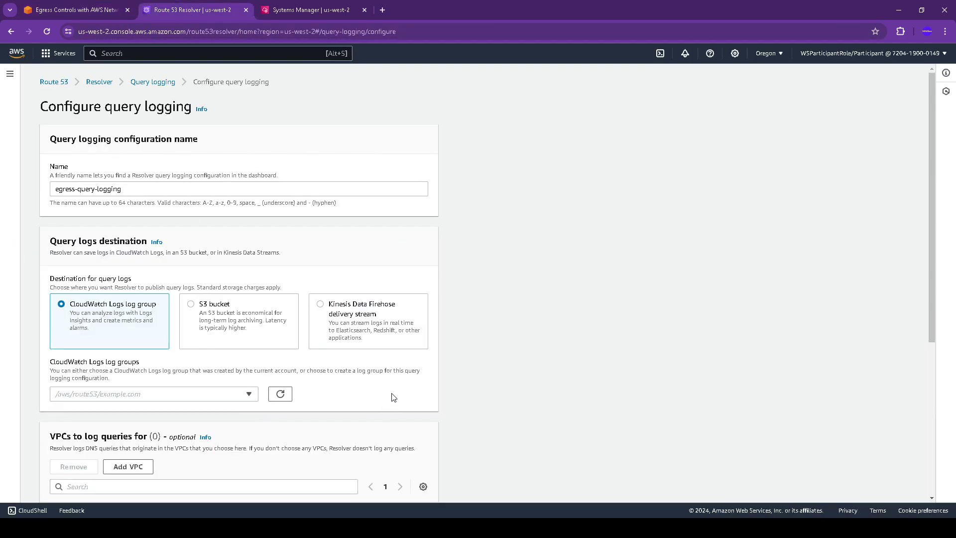
Step: Compare the workshop's log group settings with the query logging form and refresh the list of log groups
left_click(177, 393)
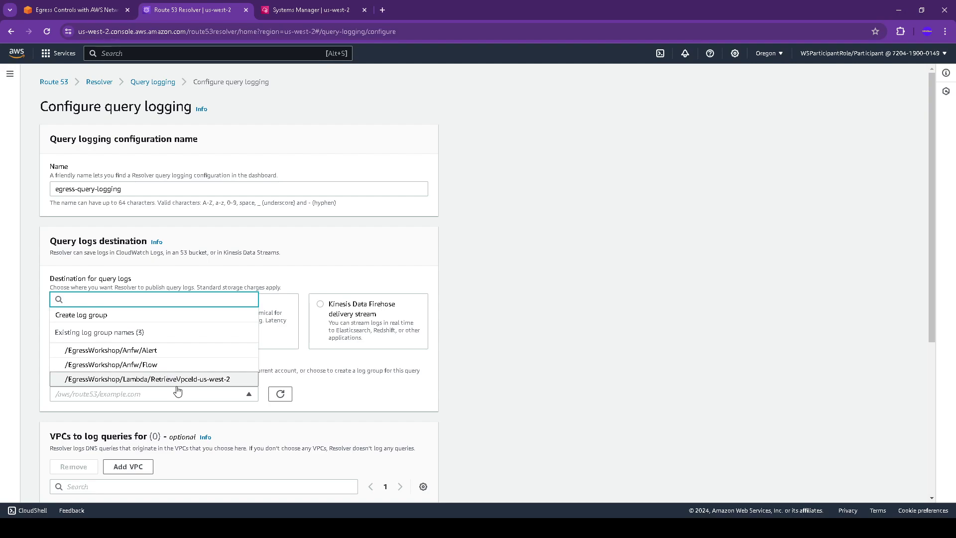
left_click(369, 397)
left_click(85, 6)
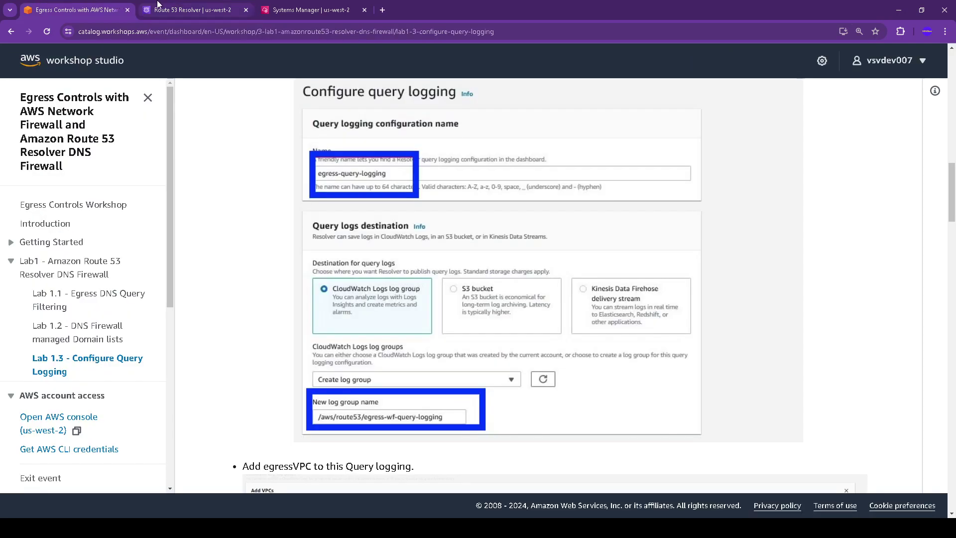
left_click(194, 5)
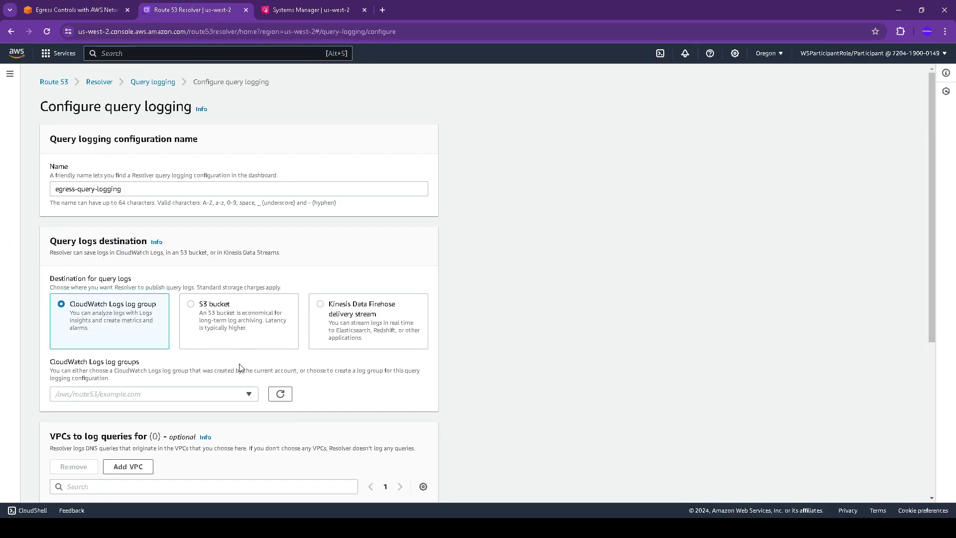
scroll(244, 359, "down", 4)
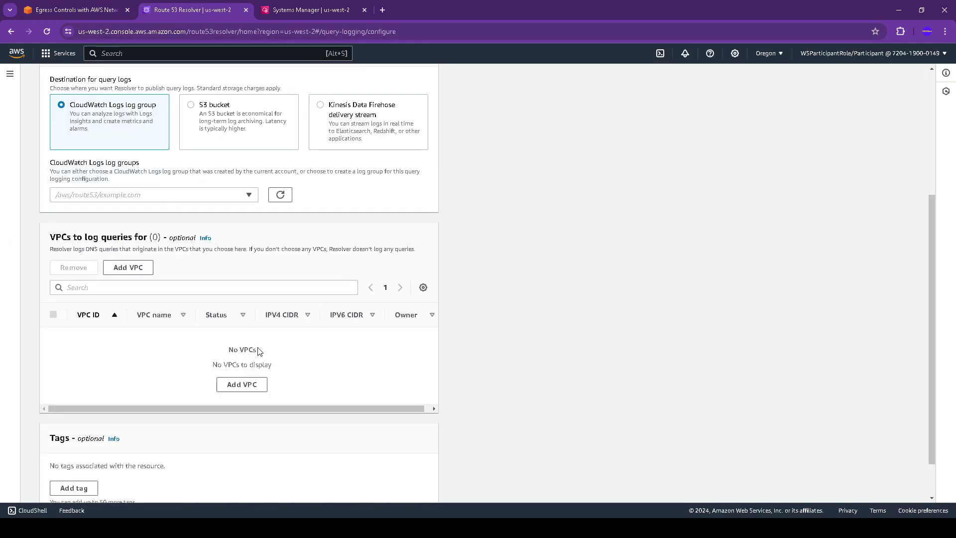
scroll(264, 352, "down", 2)
scroll(265, 351, "up", 5)
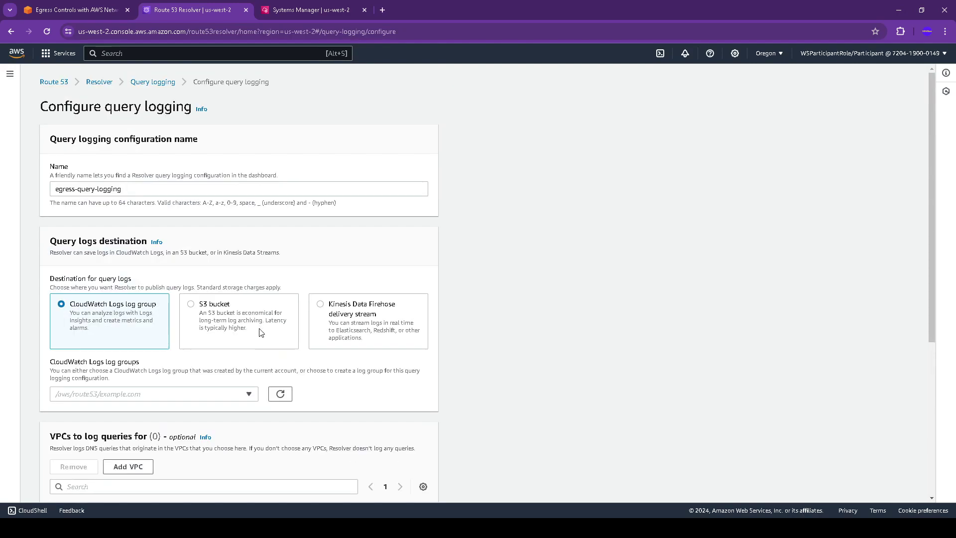
scroll(174, 346, "down", 1)
left_click(209, 268)
left_click(118, 263)
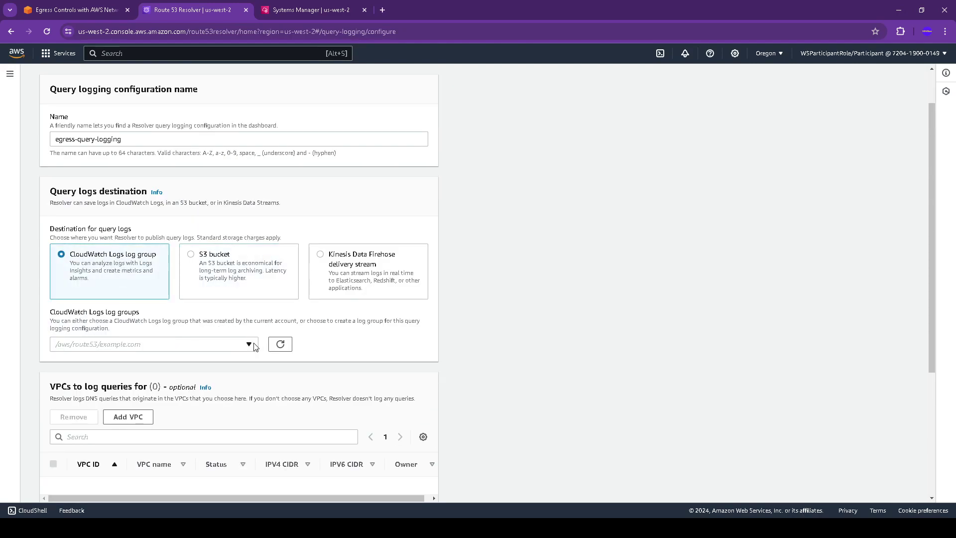
left_click(281, 346)
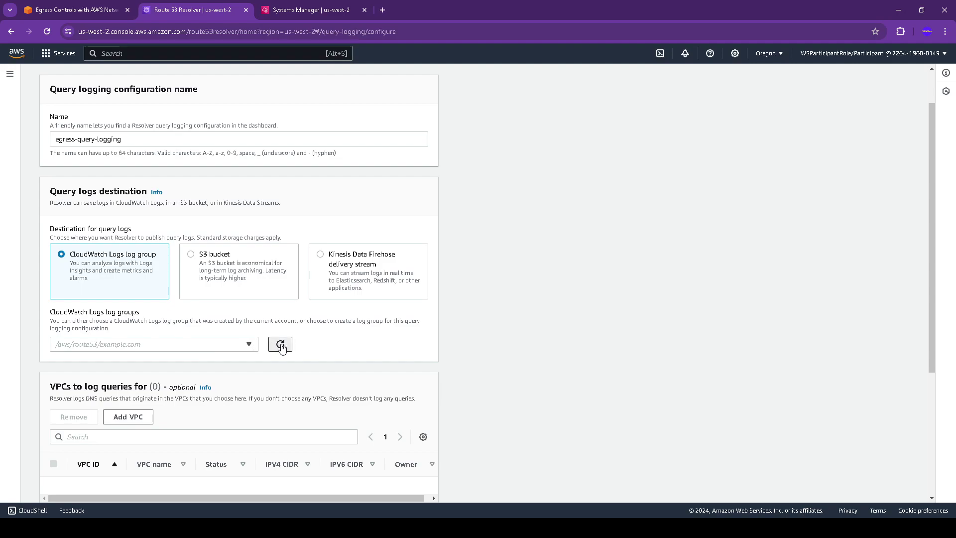
Step: Choose to create a new log group for the query logs and name it /aws/route53/egress-wf-query-logging
left_click(249, 345)
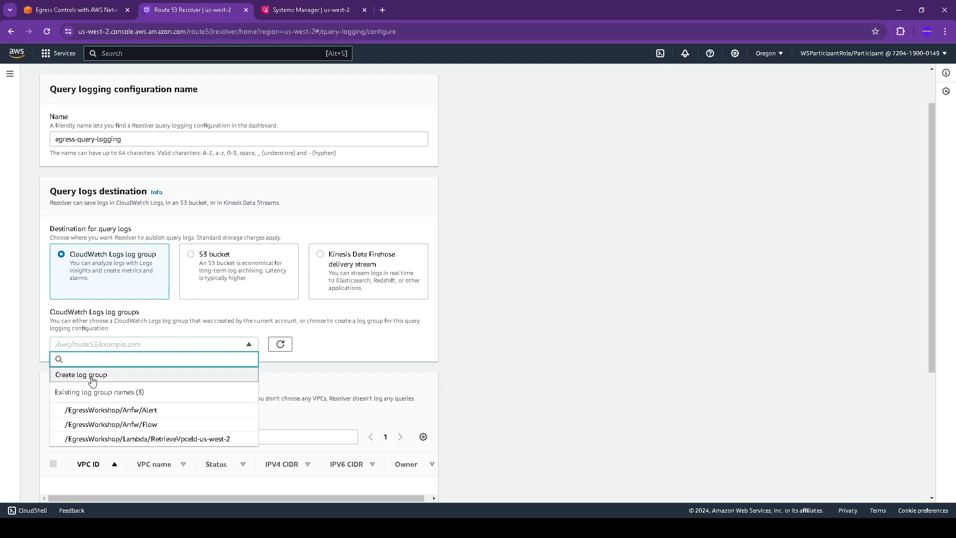
left_click(104, 375)
type("/aws/route53/")
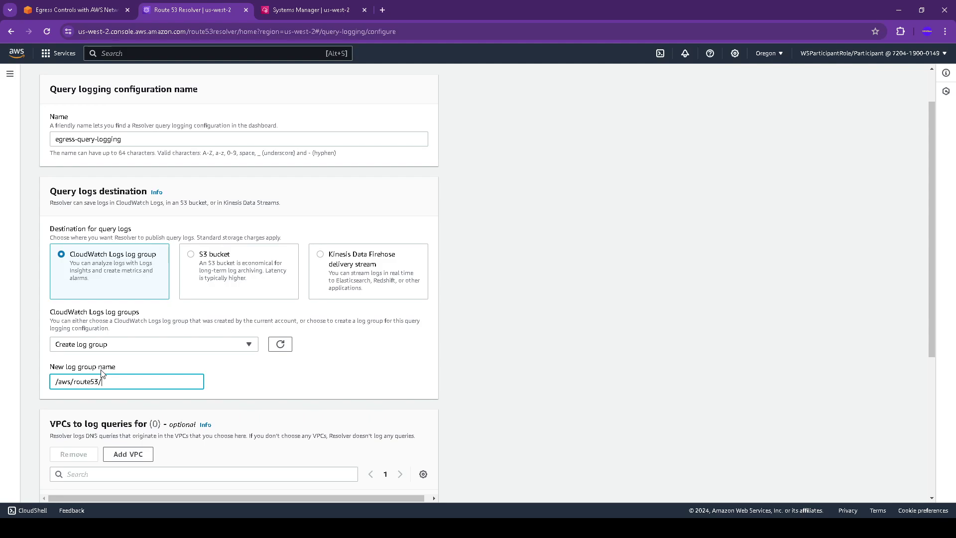
left_click(111, 7)
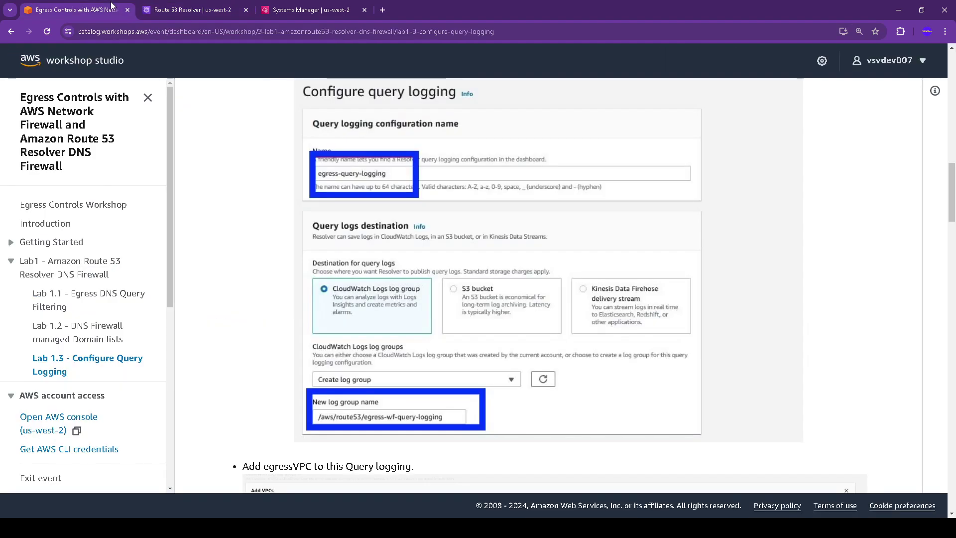
left_click(191, 10)
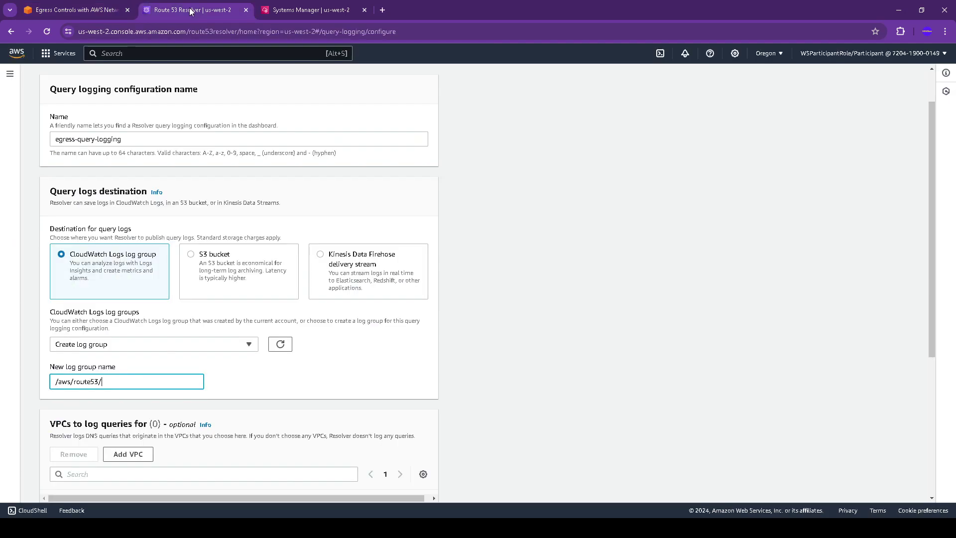
type("gr")
type("ing")
Step: Look up in the workshop which VPC to add and return to the VPCs section of the query logging form
left_click(75, 10)
scroll(310, 278, "down", 5)
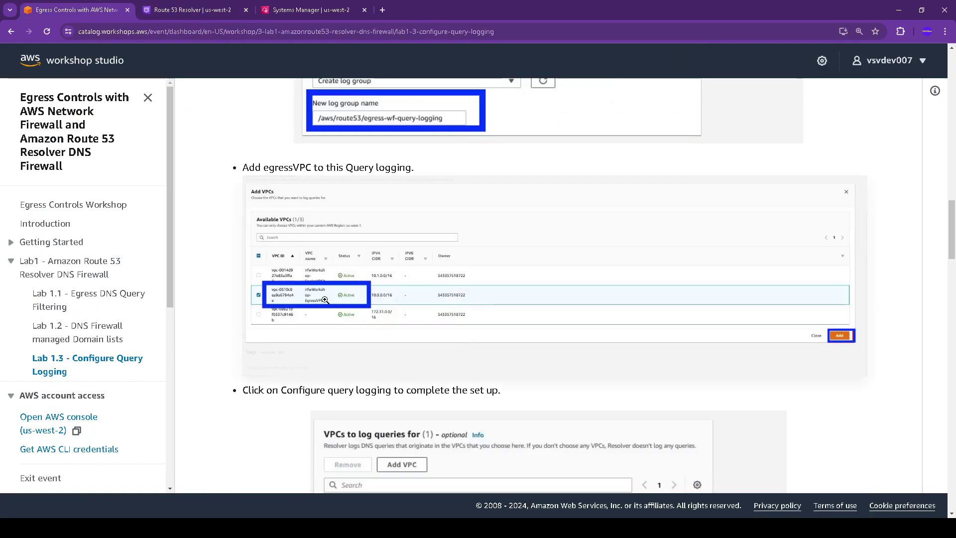
left_click(327, 295)
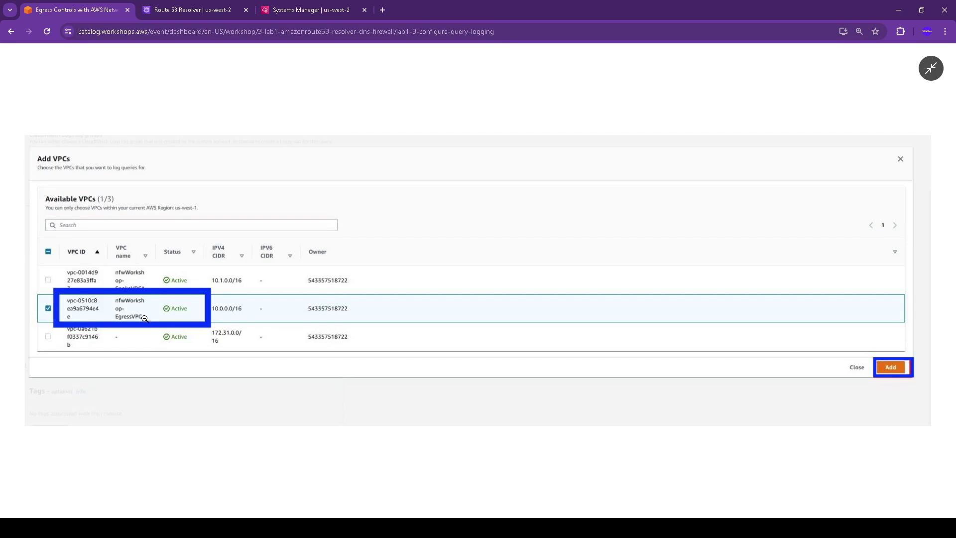
left_click(193, 10)
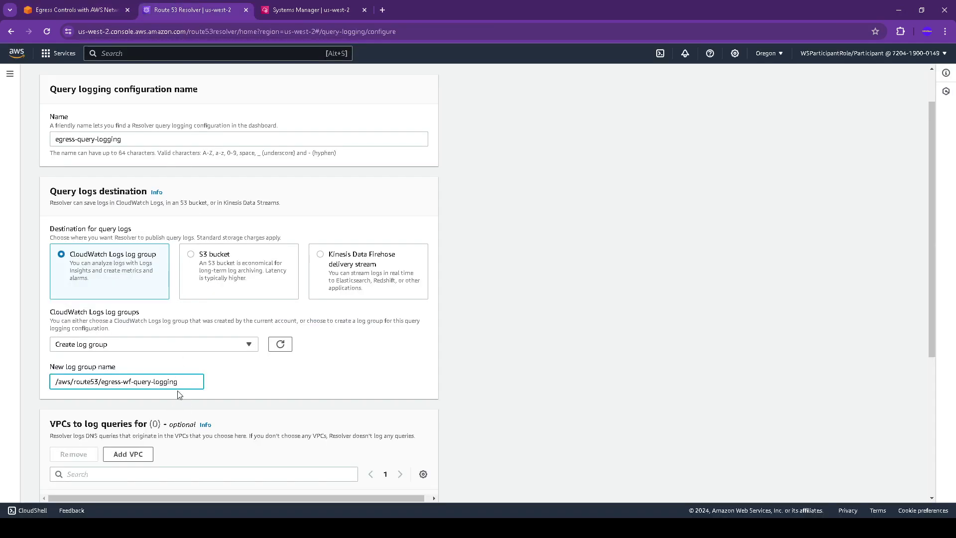
scroll(179, 398, "down", 5)
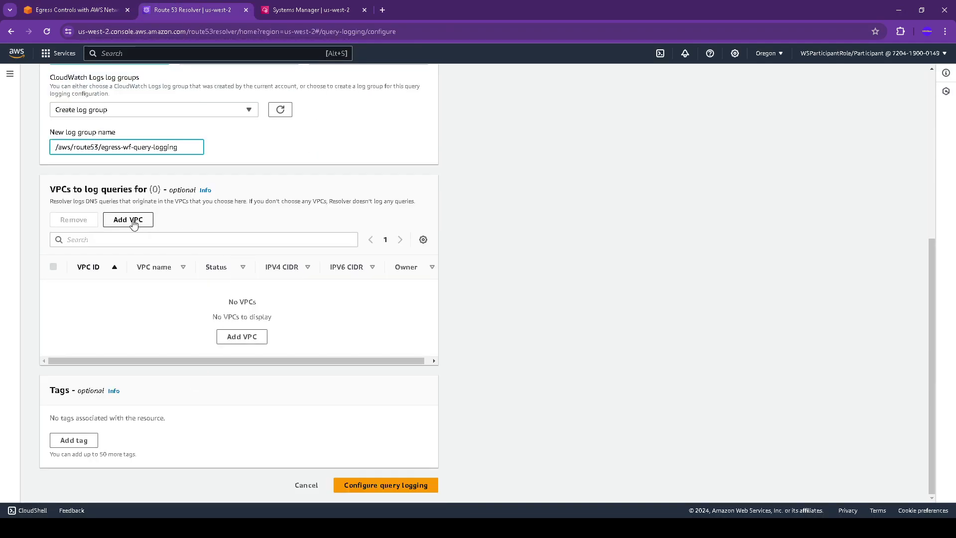
Step: Add EgressVPC to the VPCs to log queries for
left_click(232, 336)
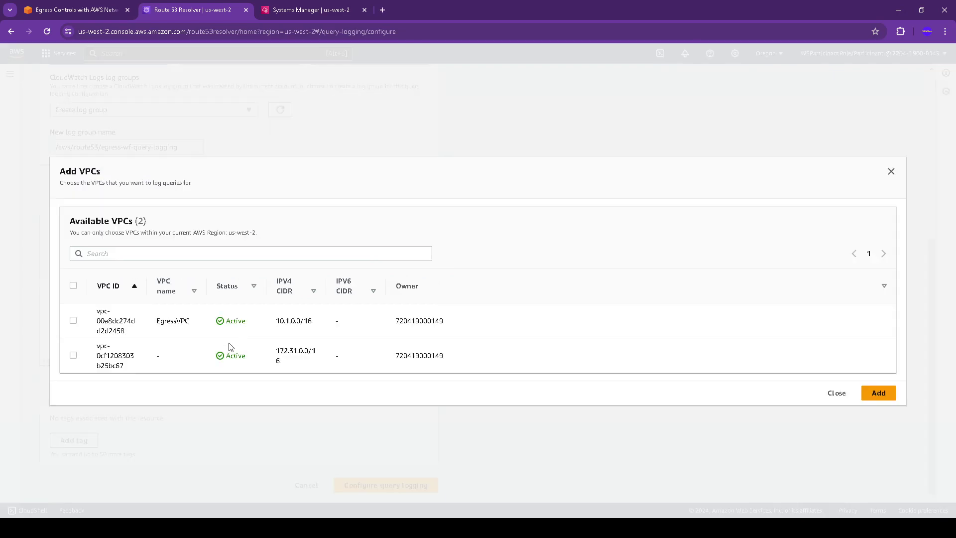
left_click(73, 320)
left_click(879, 393)
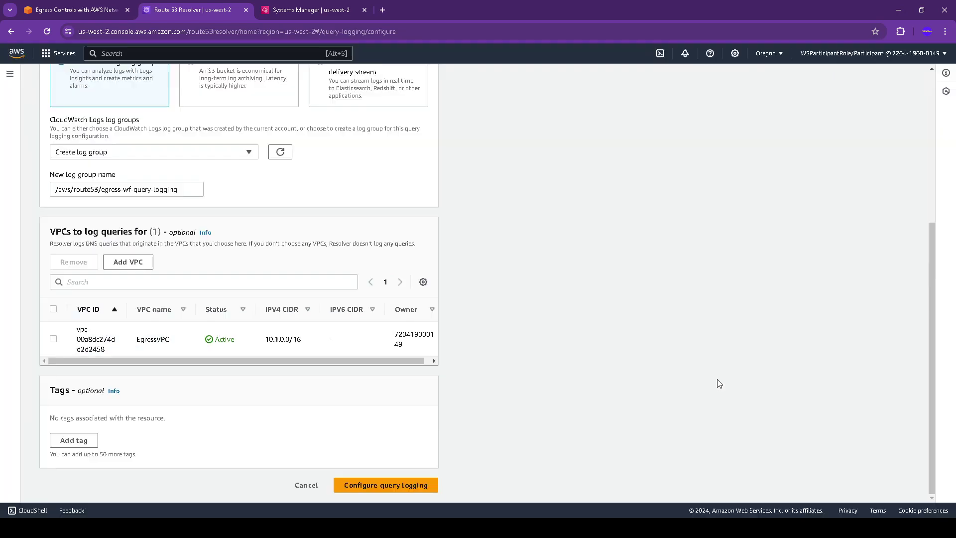
Step: Check the workshop's remaining form instructions and submit the query logging configuration
left_click(99, 10)
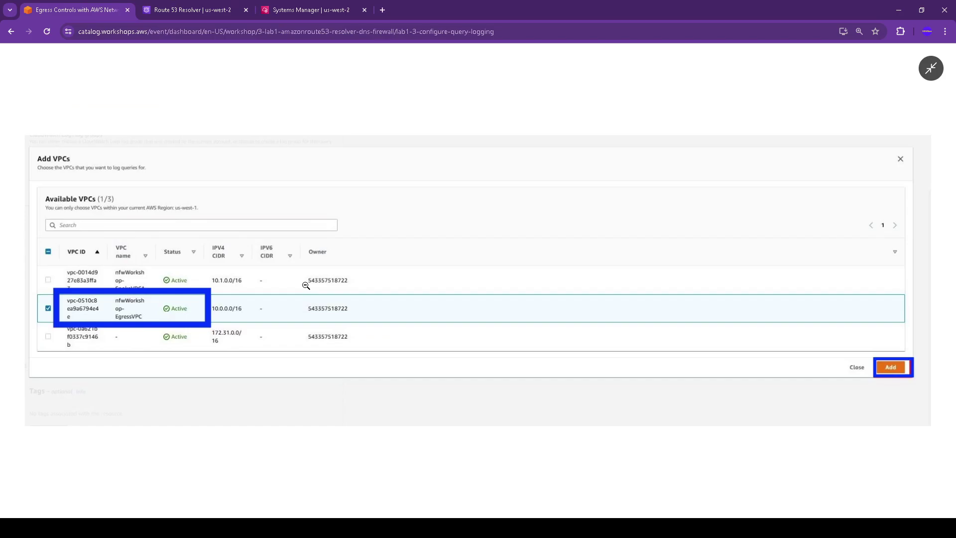
left_click(930, 68)
scroll(566, 254, "down", 7)
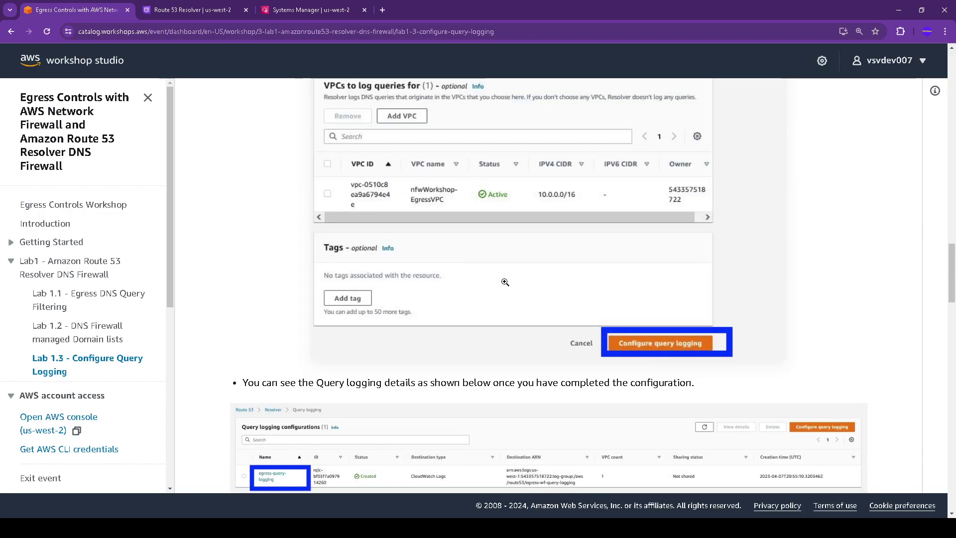
left_click(188, 16)
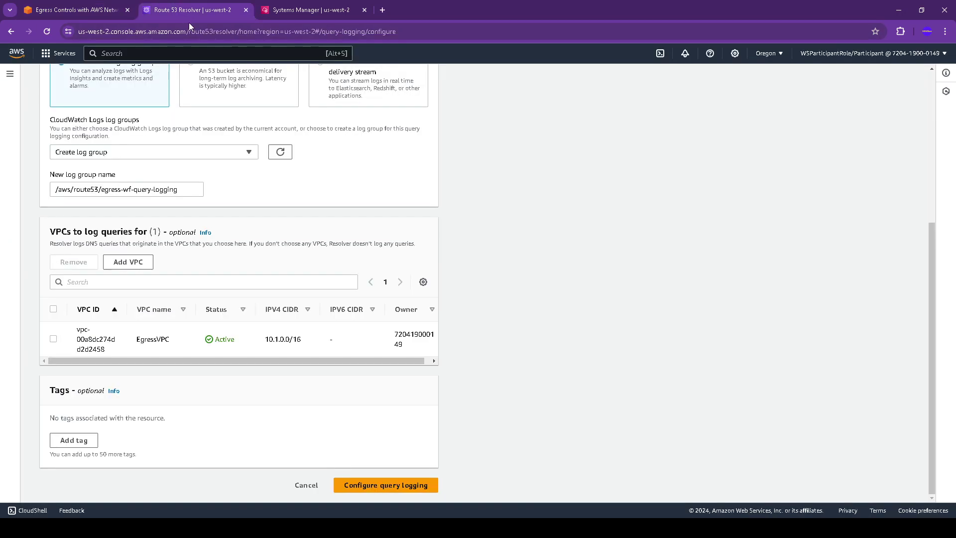
left_click(398, 484)
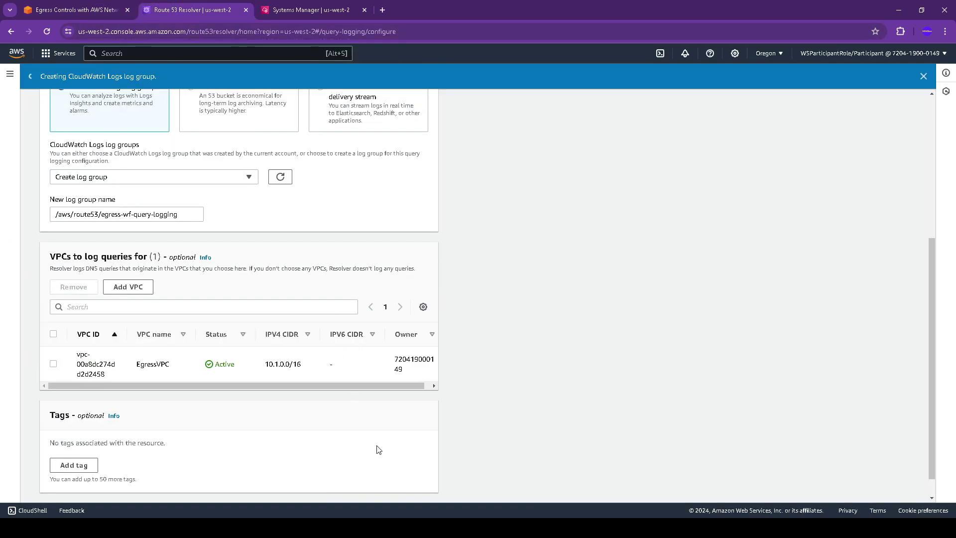
Step: Find the DNS query log verification instructions in the workshop and copy the command nslookup google.cn
left_click(88, 5)
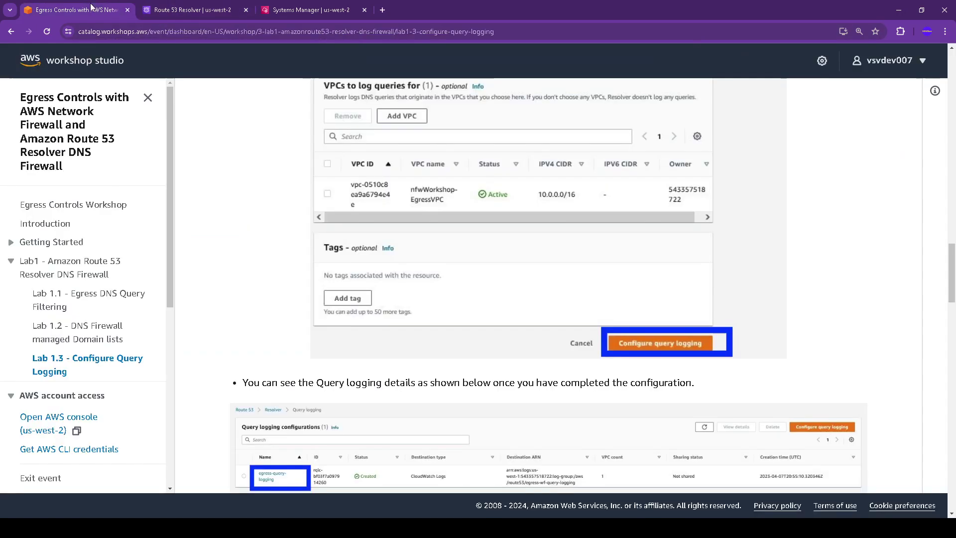
scroll(332, 221, "down", 7)
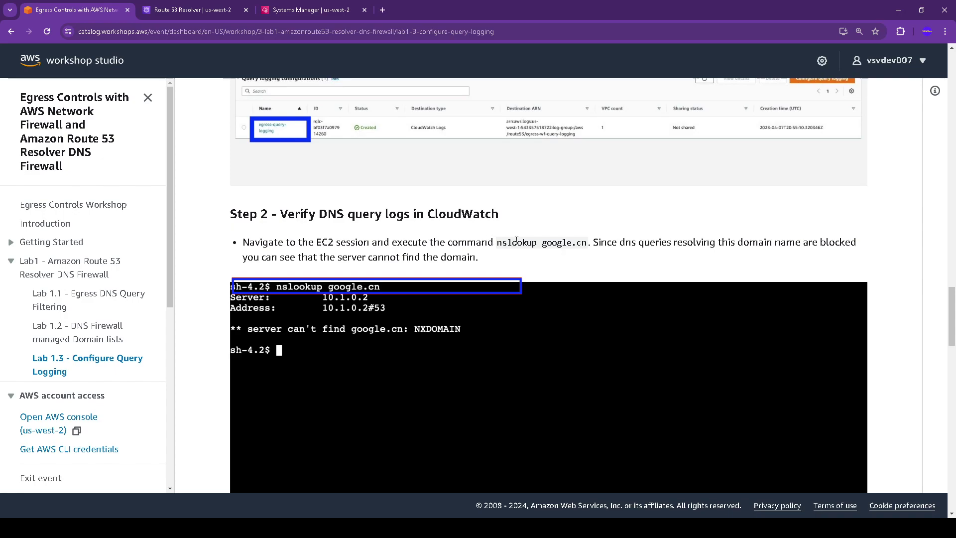
left_click_drag(496, 244, 588, 247)
key("ctrl+c")
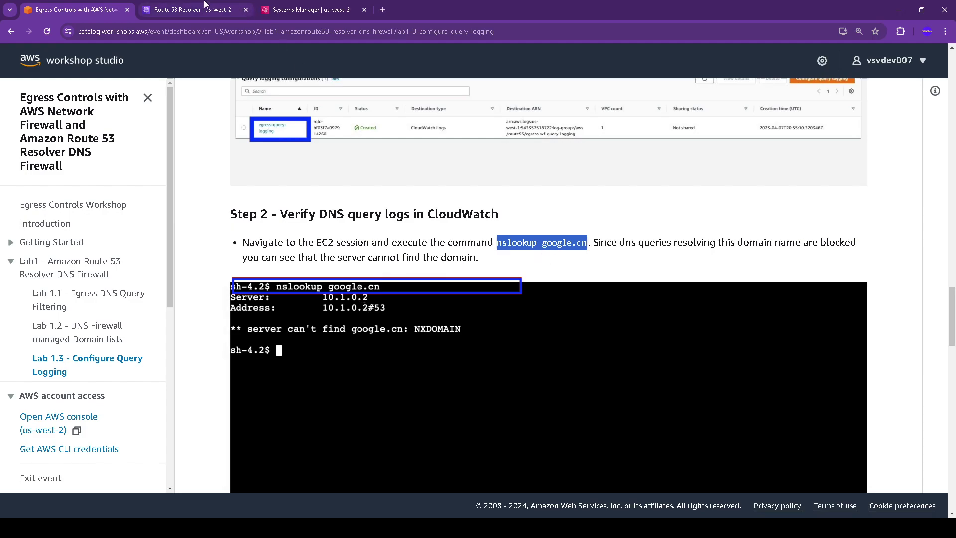
Step: Return to the Route 53 query logging configurations and dismiss the three notifications
left_click(192, 10)
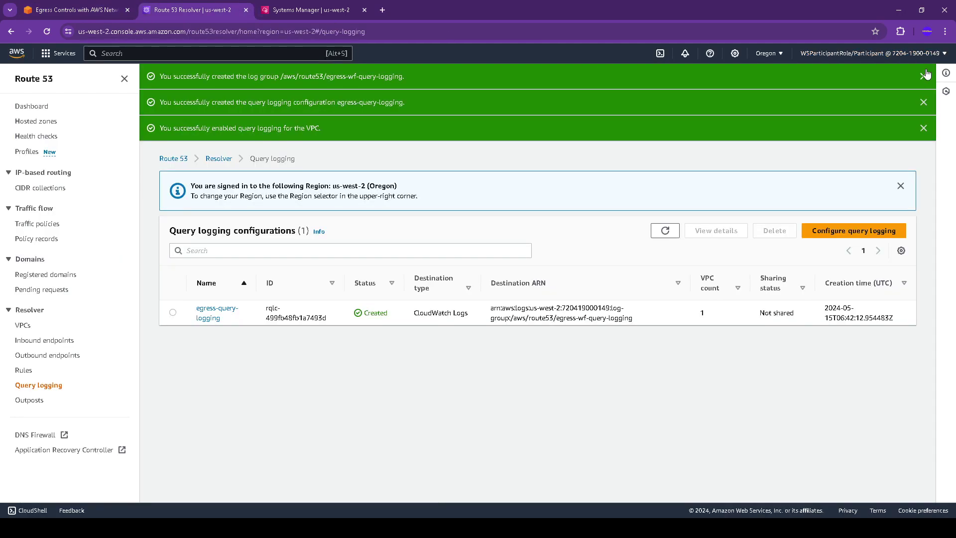
left_click(924, 76)
left_click(923, 76)
left_click(924, 76)
Step: Run nslookup google.cn in the Systems Manager session of the EC2 instance
left_click(296, 8)
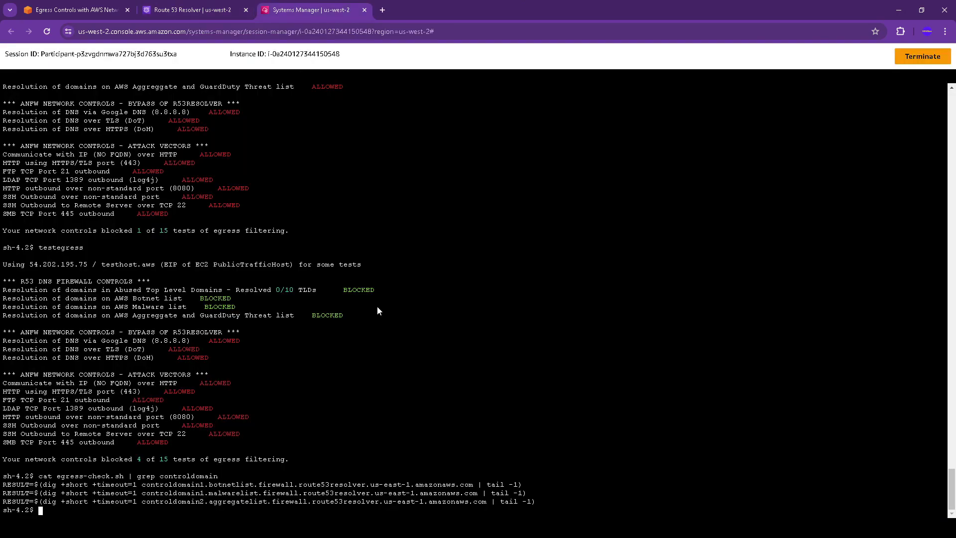
key("ctrl+v")
key("Return")
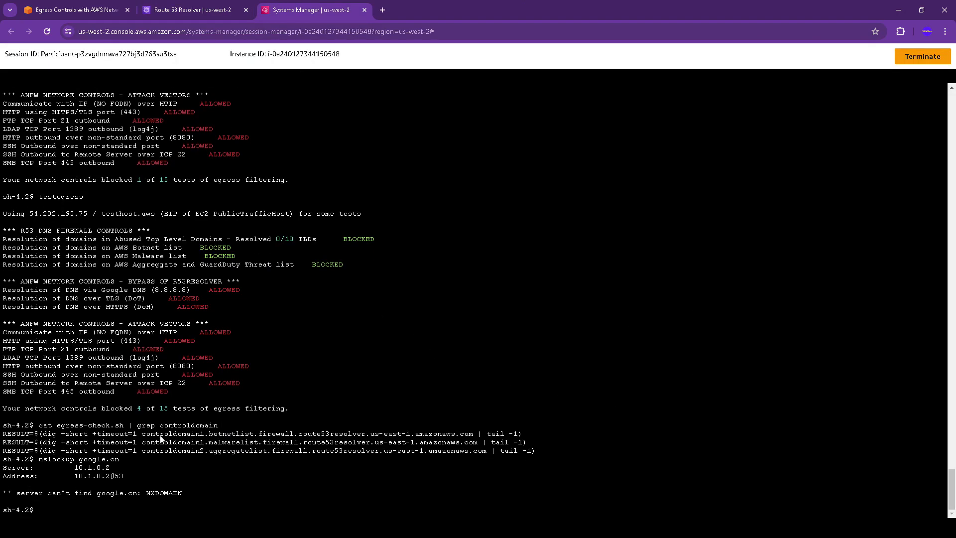
Step: Read the workshop's next instruction, copy the service name CloudWatch and open that service in the AWS console
left_click(78, 16)
scroll(407, 355, "down", 6)
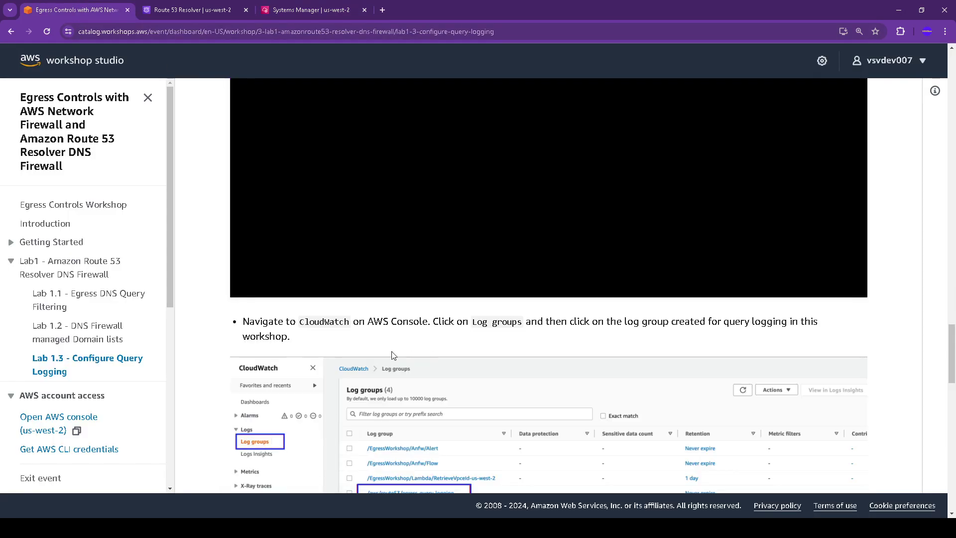
scroll(411, 320, "down", 2)
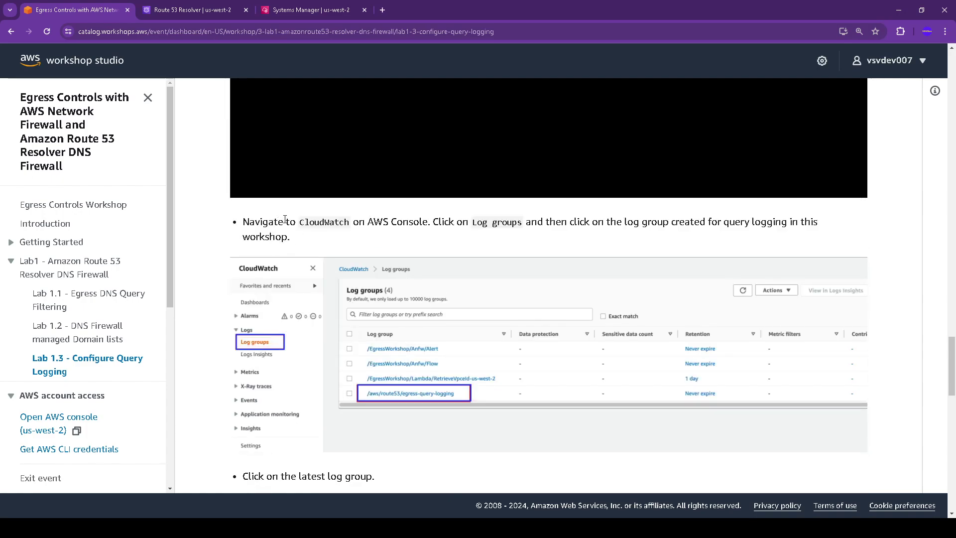
left_click_drag(299, 222, 350, 222)
key("ctrl+c")
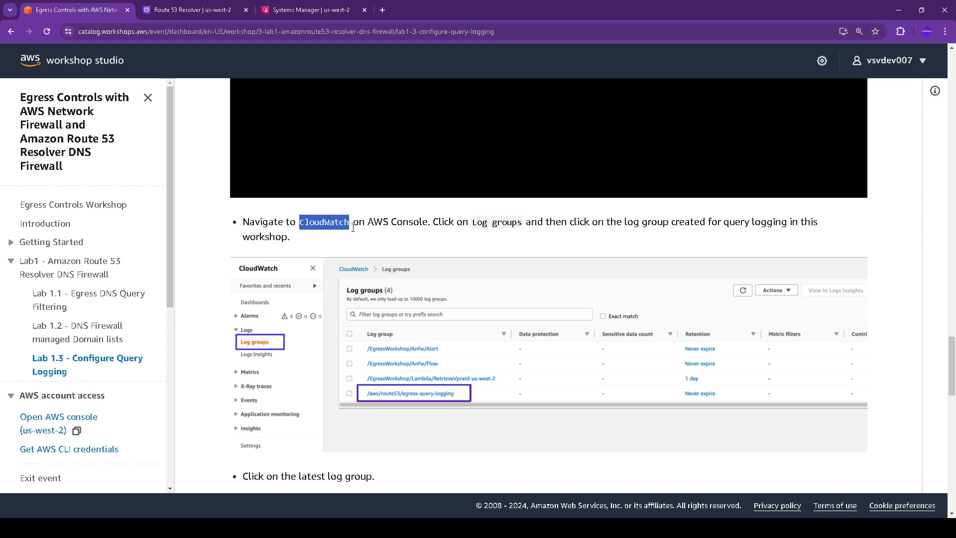
left_click(193, 10)
left_click(194, 53)
key("ctrl+v")
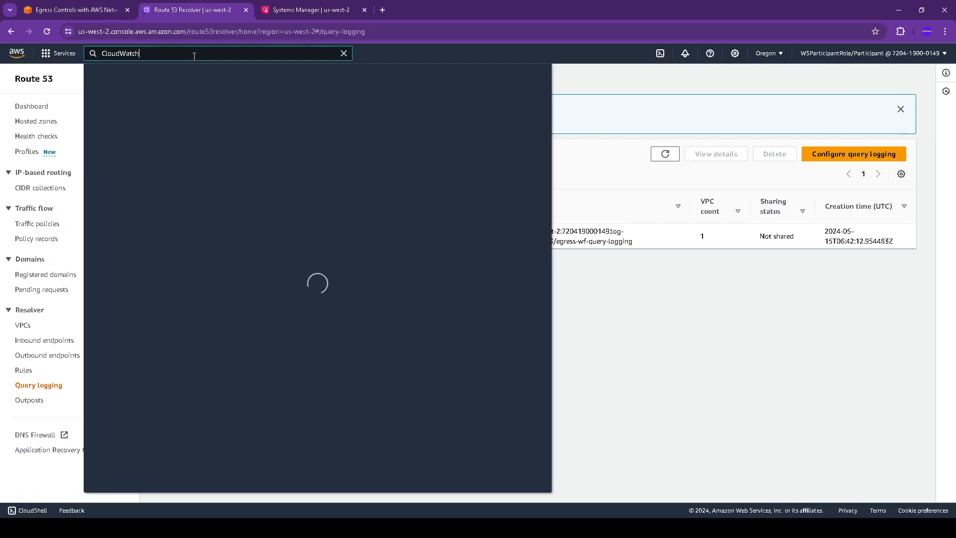
key("Return")
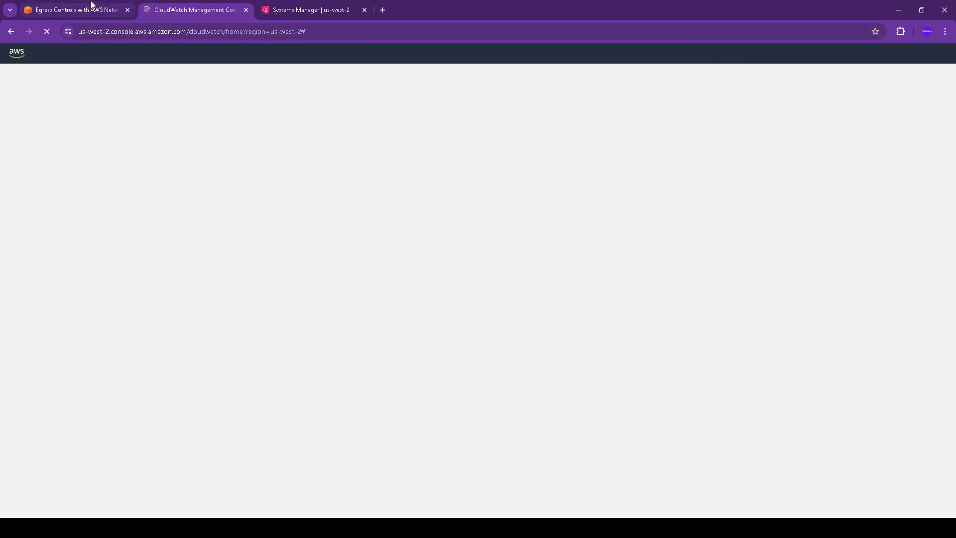
Step: Check the workshop's log group instruction and open the log group /aws/route53/egress-wf-query-logging in CloudWatch
left_click(90, 9)
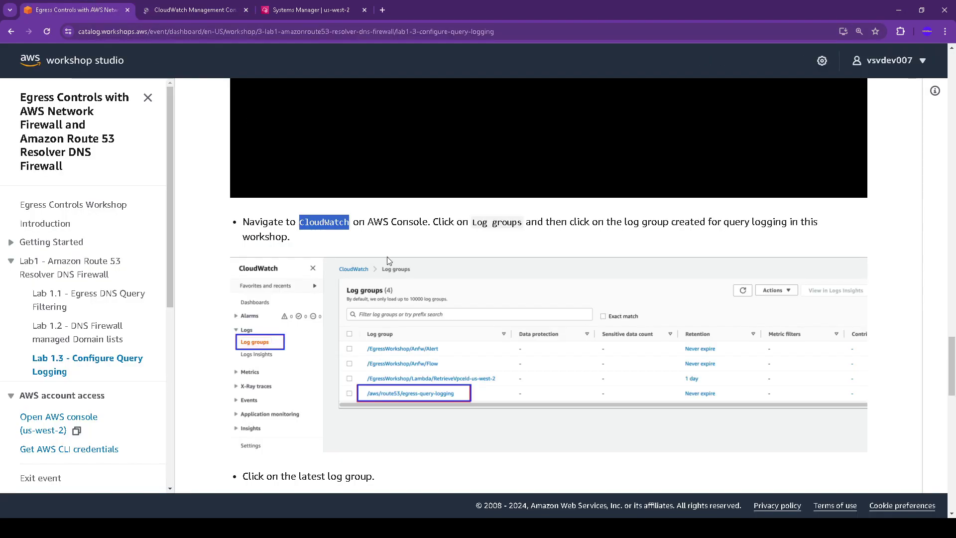
left_click(194, 10)
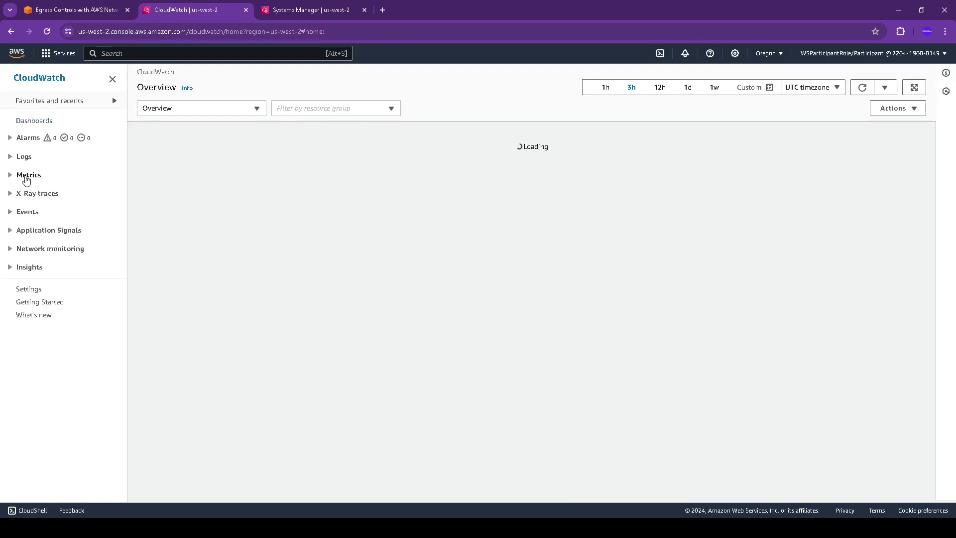
left_click(11, 156)
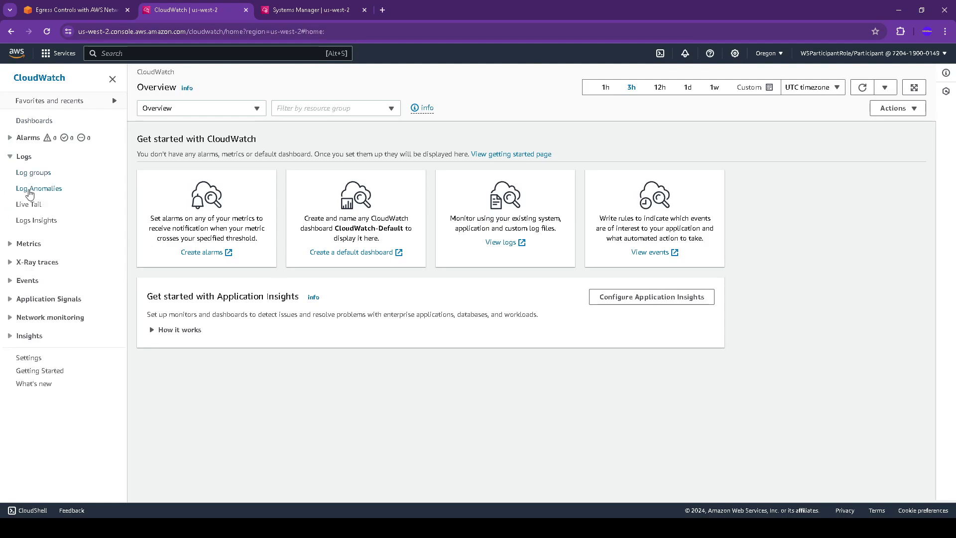
left_click(34, 173)
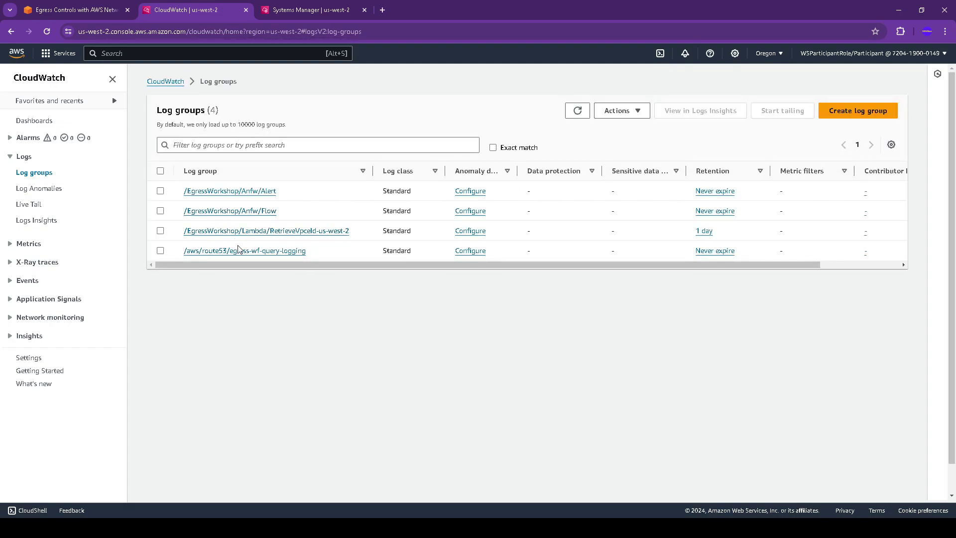
left_click(228, 250)
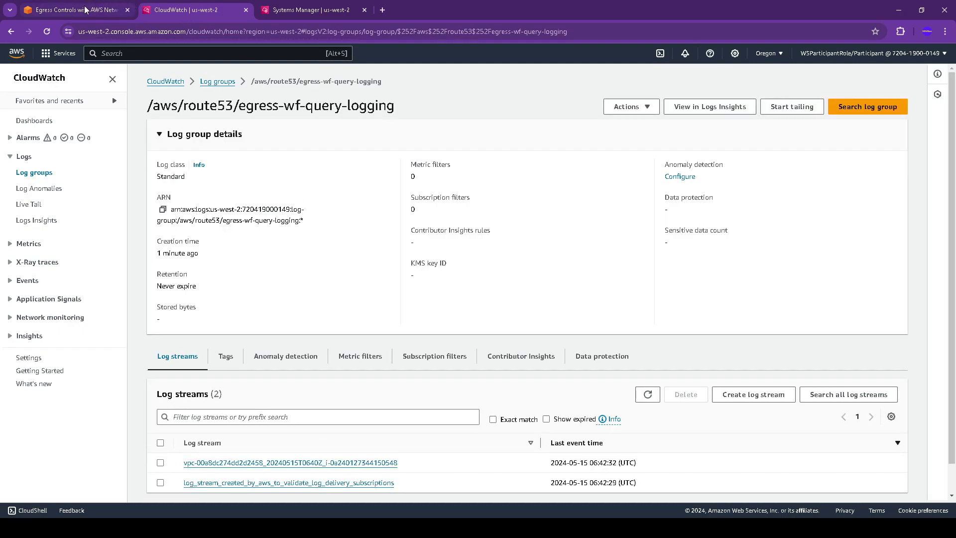
Step: Read the workshop's log stream instructions and copy the search term google.cn
left_click(105, 9)
scroll(424, 273, "down", 10)
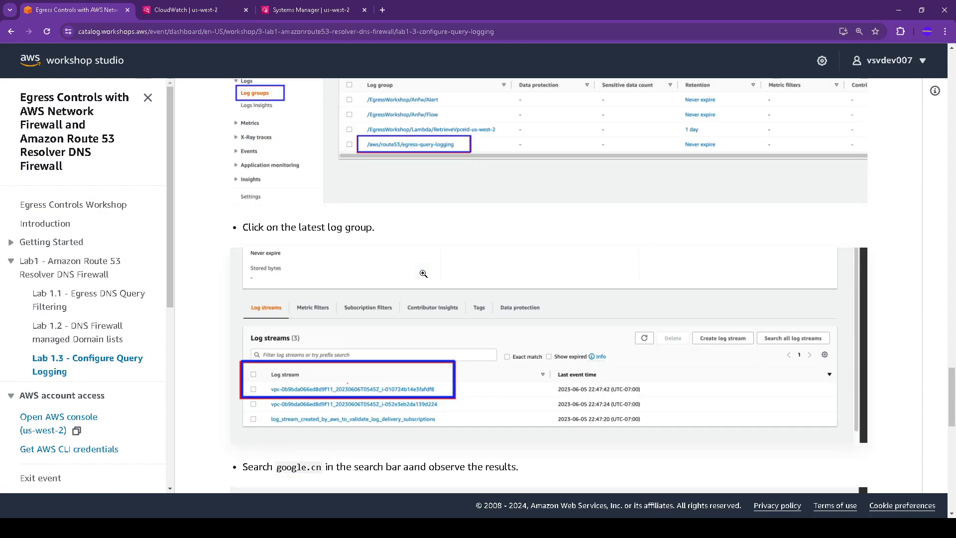
scroll(423, 273, "down", 5)
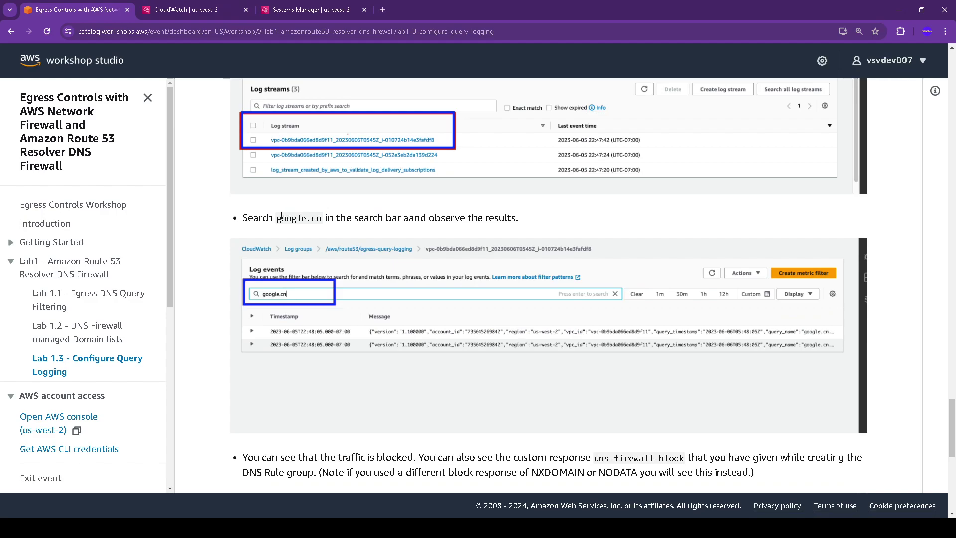
left_click_drag(277, 216, 323, 220)
key("ctrl+c")
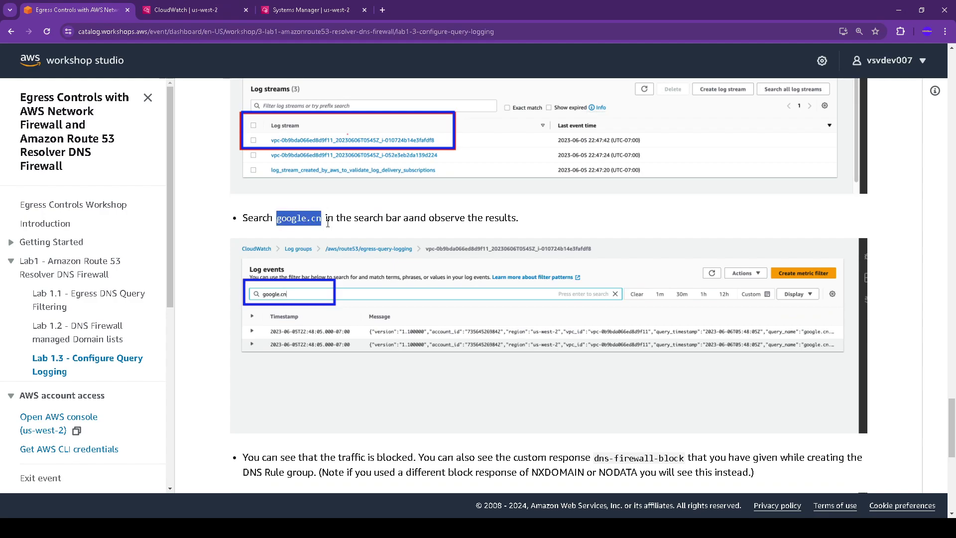
Step: Open the log stream whose name starts with vpc- and filter its log events by google.cn
left_click(190, 10)
scroll(221, 416, "down", 1)
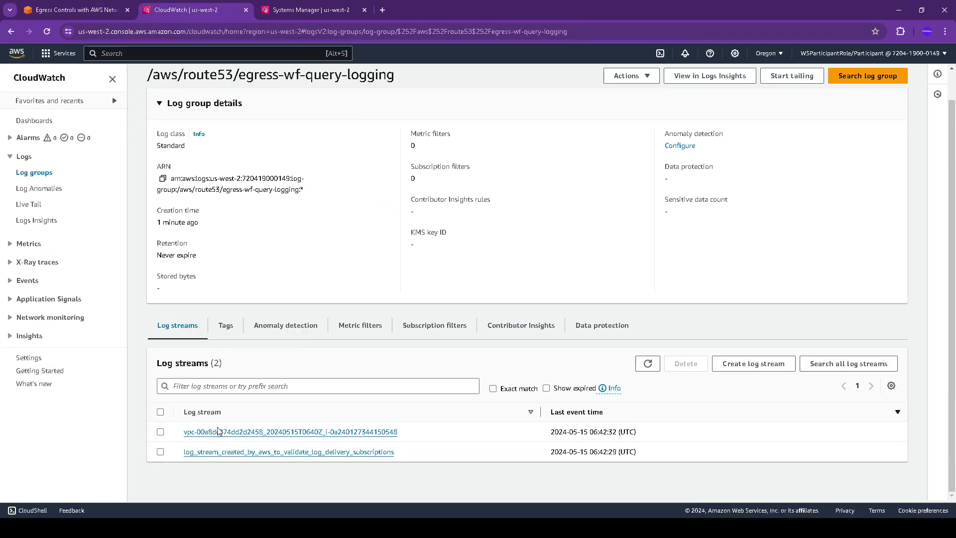
left_click(260, 433)
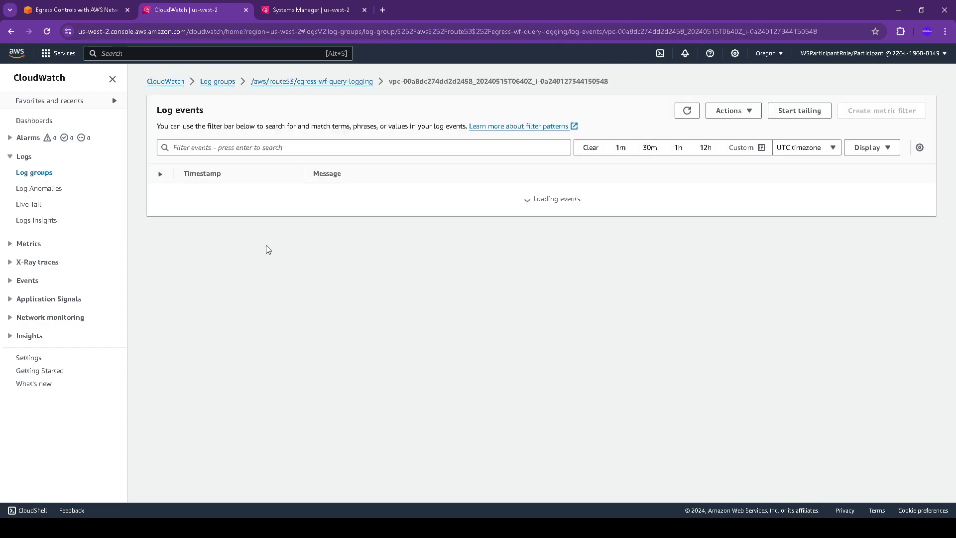
left_click(223, 148)
key("ctrl+v")
key("Return")
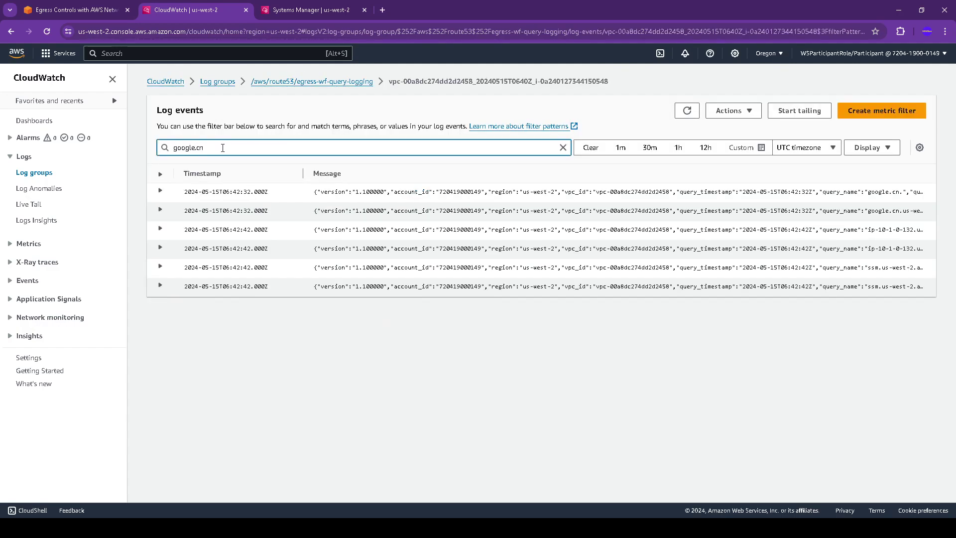
Step: Expand the first log event and examine its query name and block details
left_click(160, 191)
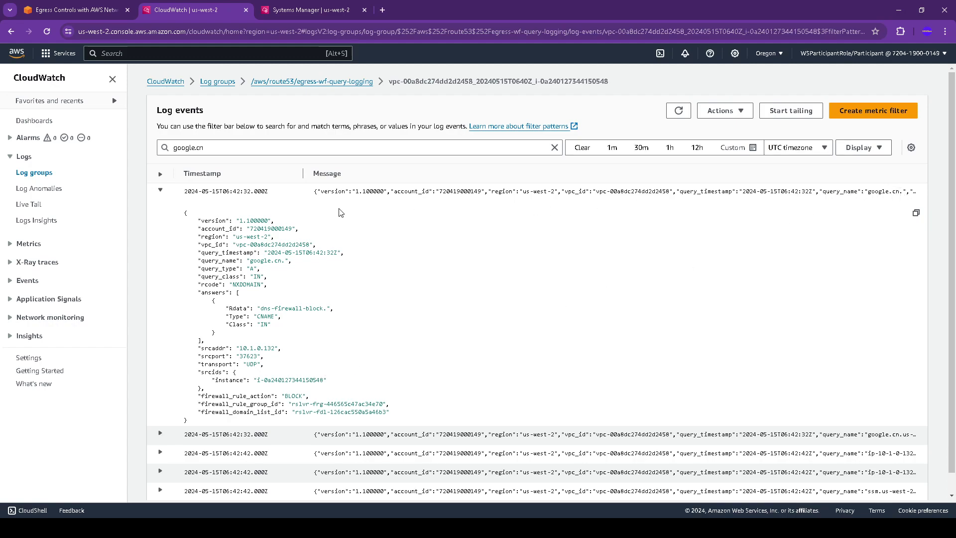
left_click_drag(250, 261, 329, 264)
scroll(328, 266, "down", 1)
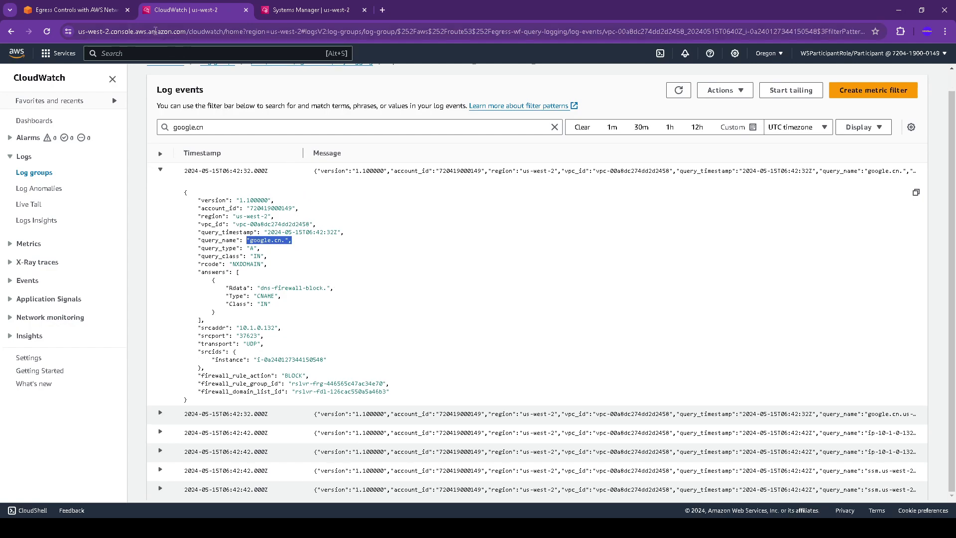
Step: Compare the workshop's sample log event with the expanded event, examining its firewall rule action and rule group ID
left_click(75, 10)
scroll(383, 255, "down", 5)
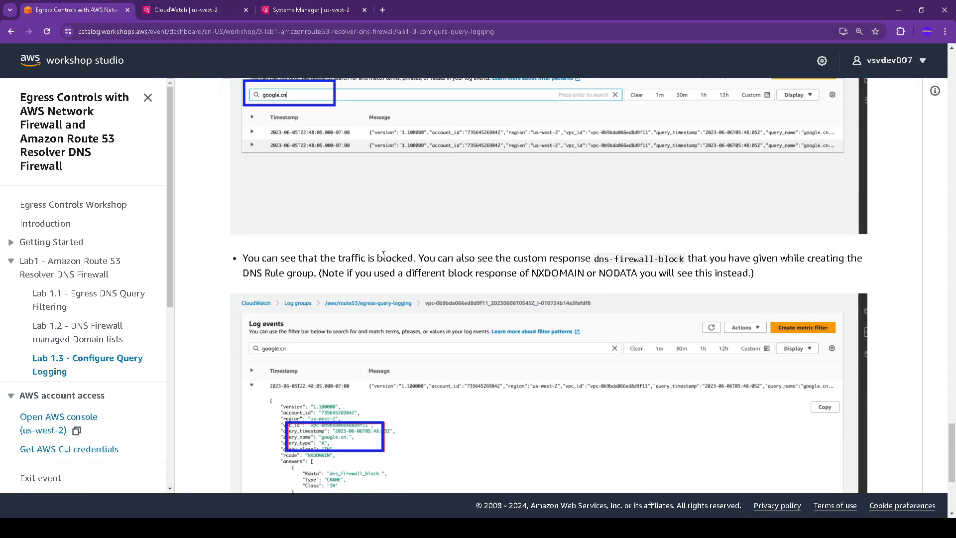
scroll(384, 255, "down", 1)
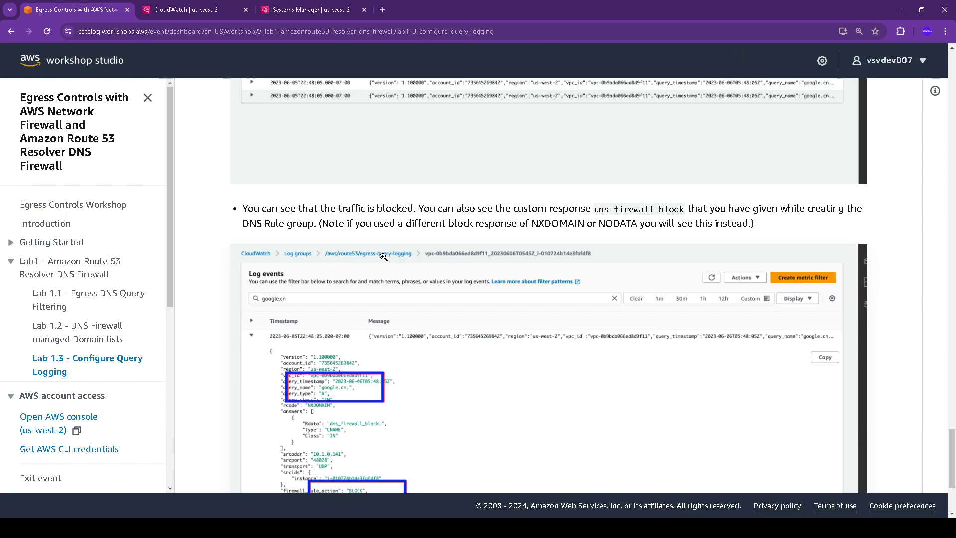
scroll(383, 256, "down", 2)
scroll(384, 257, "down", 1)
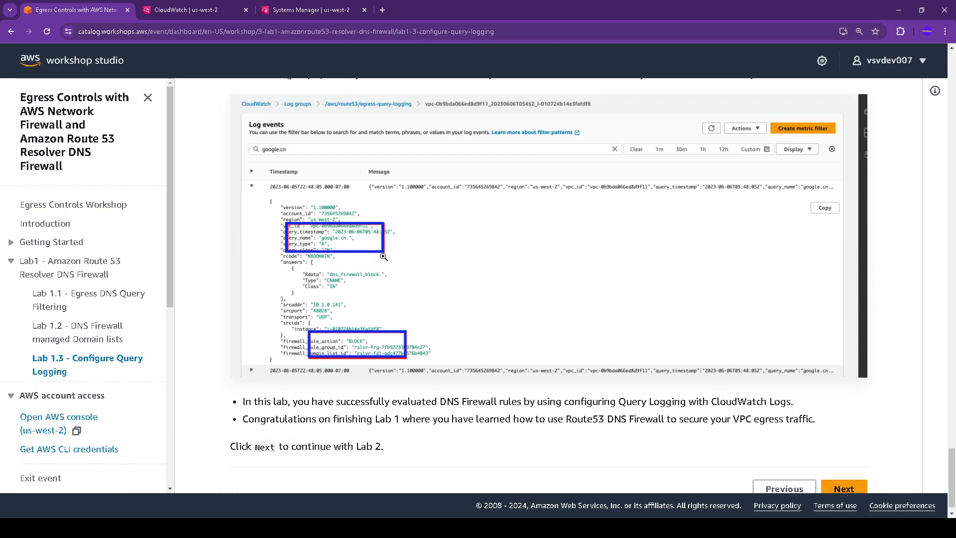
left_click(215, 4)
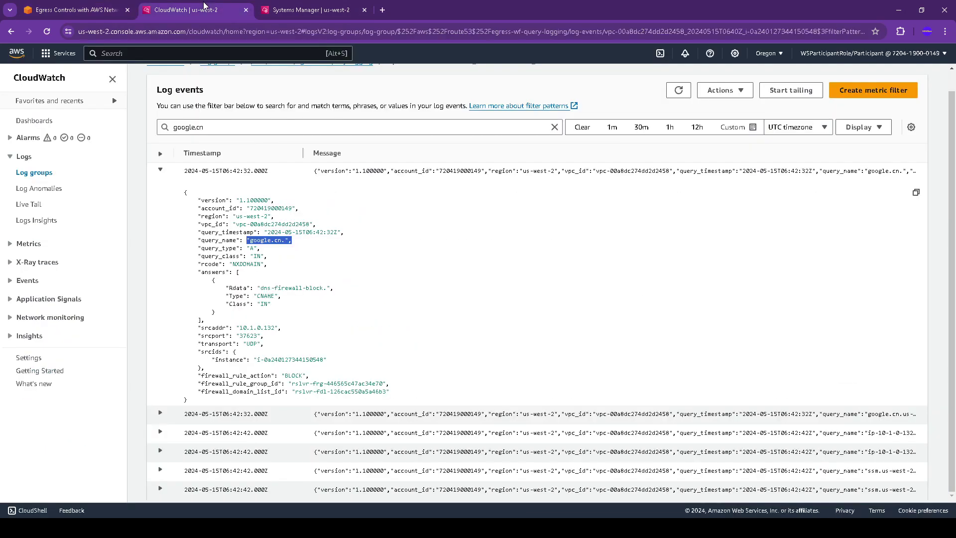
left_click_drag(258, 376, 397, 389)
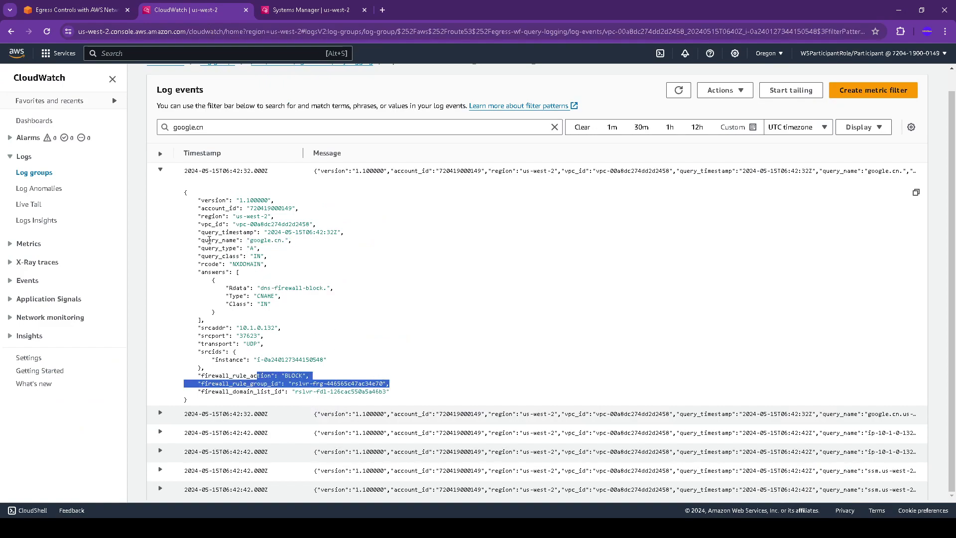
Step: Review the expanded log event's query name and firewall rule fields, and advance the workshop from Lab 1.3 to Lab 2
left_click_drag(208, 240, 303, 256)
left_click_drag(192, 365, 379, 377)
left_click(93, 7)
scroll(400, 255, "down", 1)
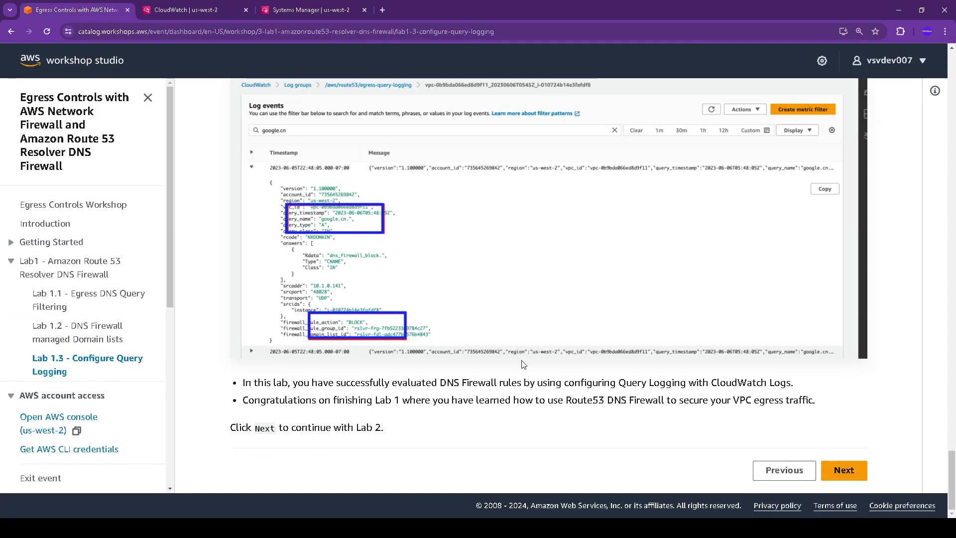
left_click(857, 469)
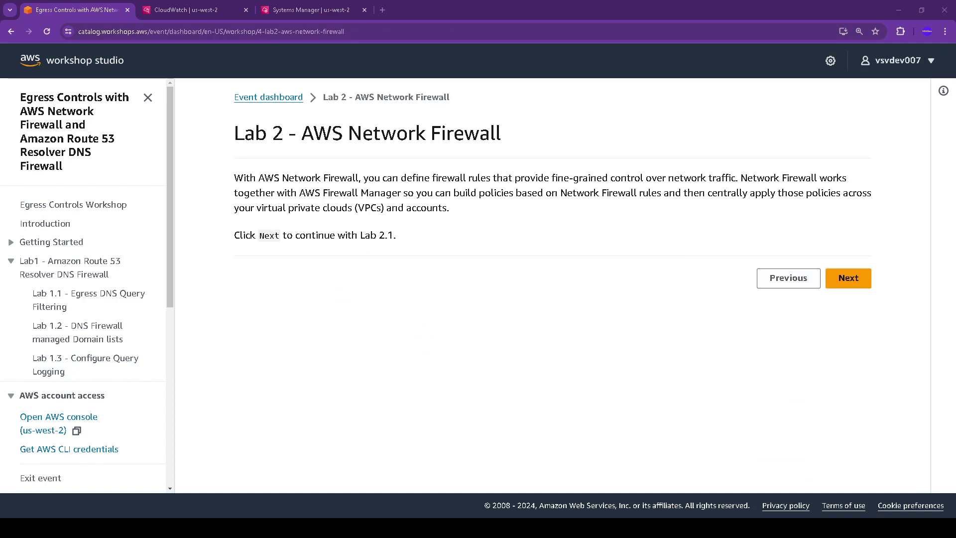
Step: Read the Lab 2 introduction to AWS Network Firewall and continue to Lab 2.1
triple_click(259, 133)
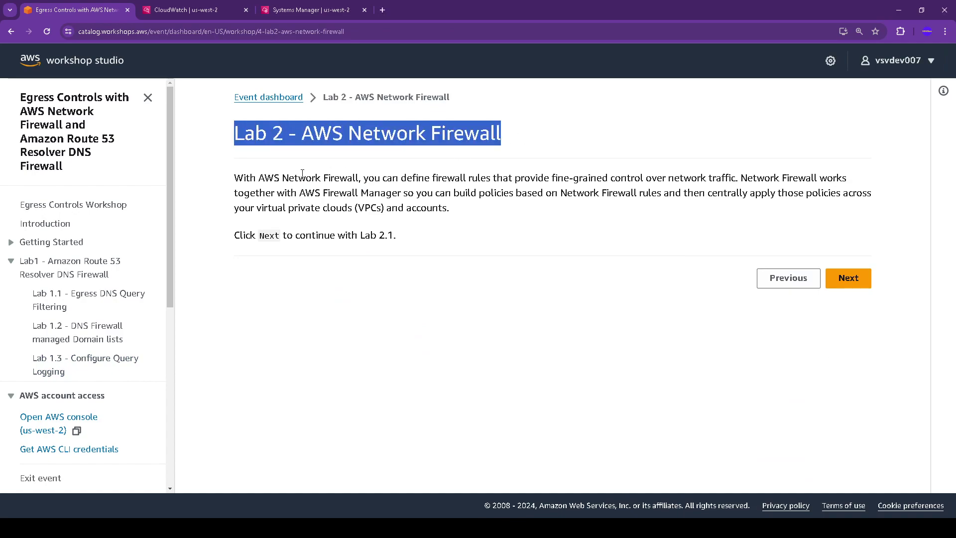
left_click_drag(236, 177, 464, 212)
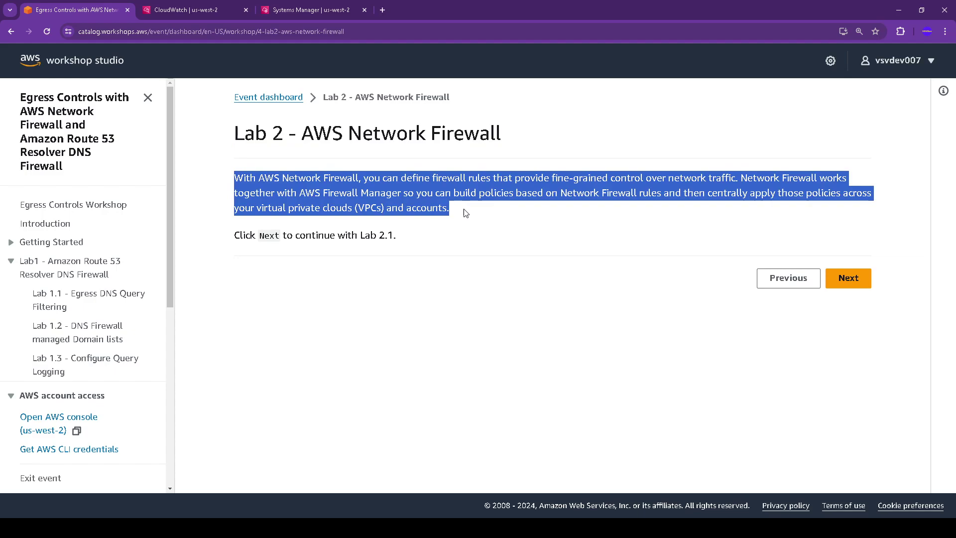
left_click(849, 277)
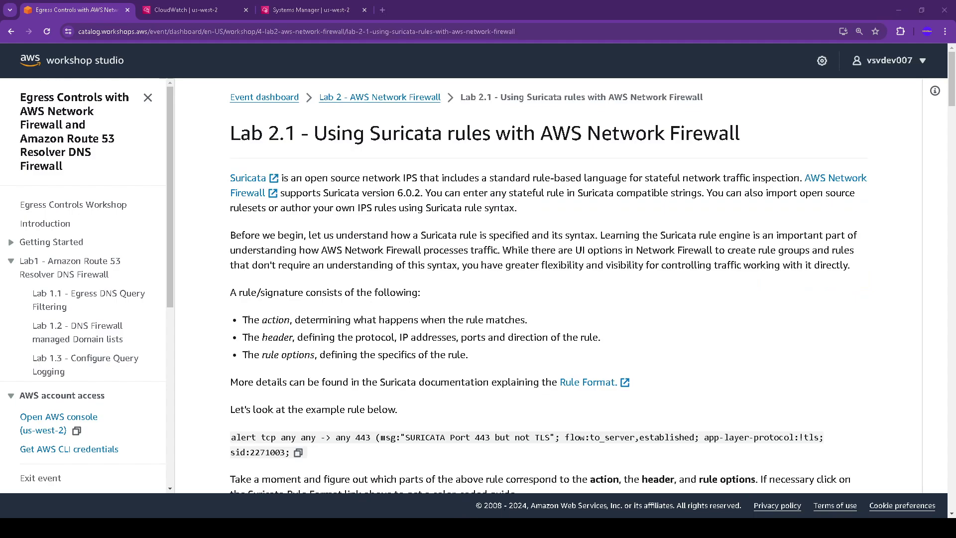
Step: Read Lab 2.1's introduction to Suricata and the action, header and rule options that make up a rule
left_click_drag(225, 133, 741, 143)
left_click_drag(287, 179, 509, 179)
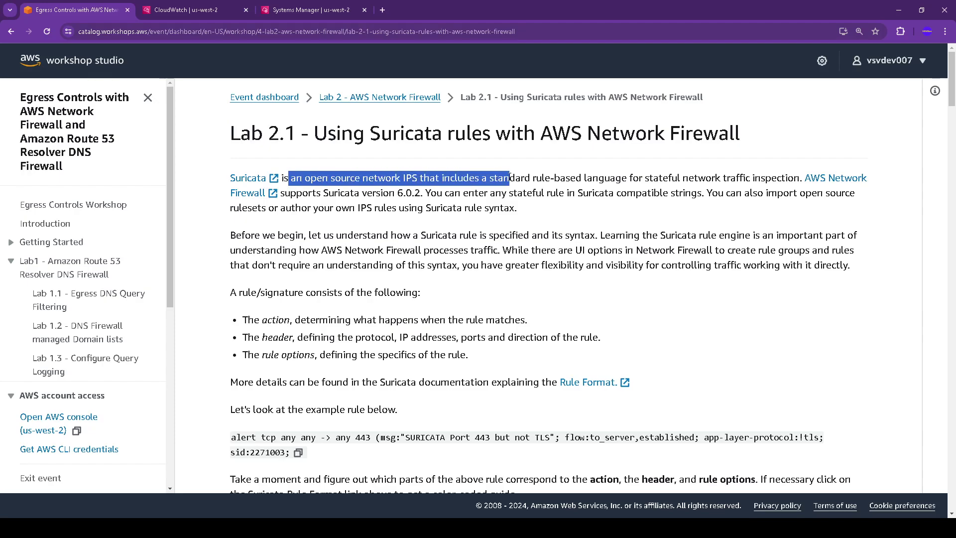
left_click_drag(291, 194, 465, 193)
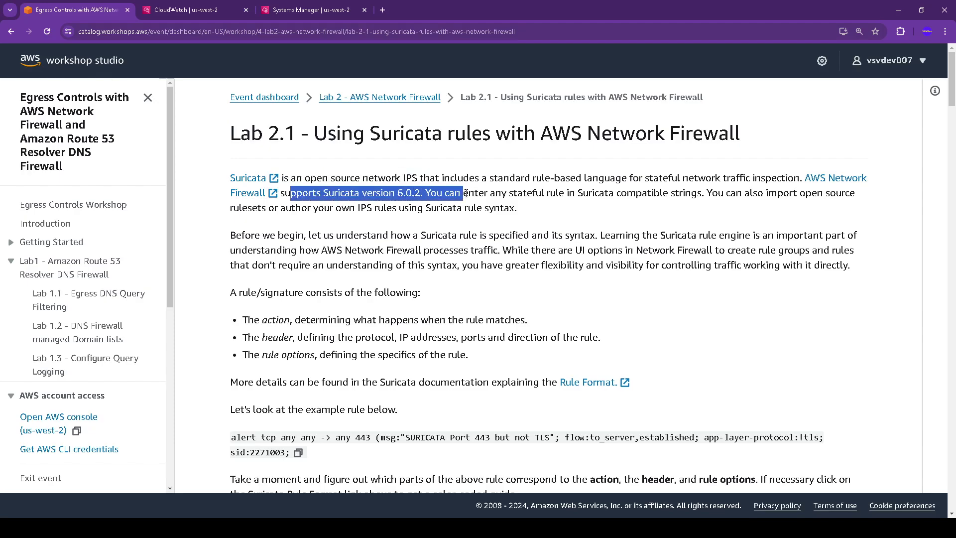
scroll(295, 247, "down", 1)
mouse_move(224, 190)
left_mouse_down()
mouse_move(339, 219)
mouse_move(449, 228)
left_mouse_up()
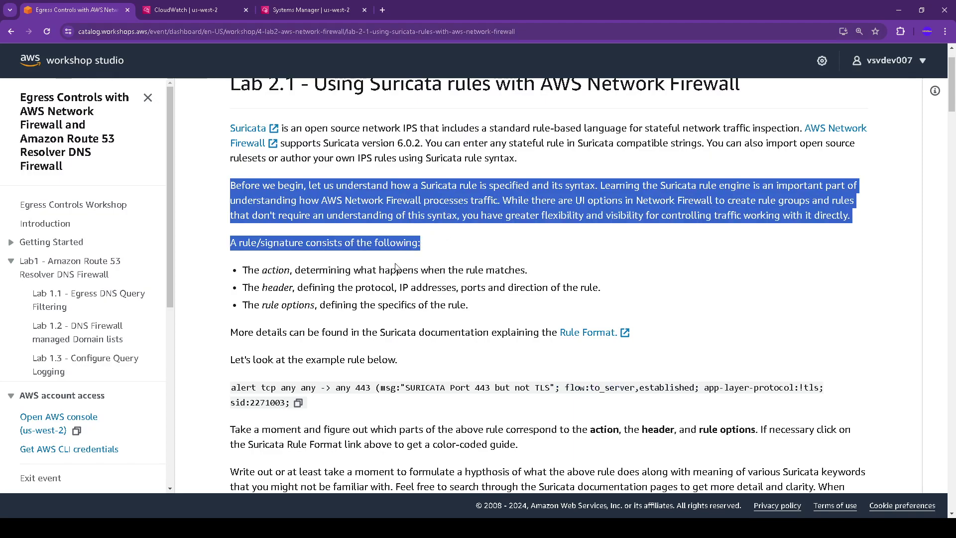
left_click_drag(223, 273, 548, 302)
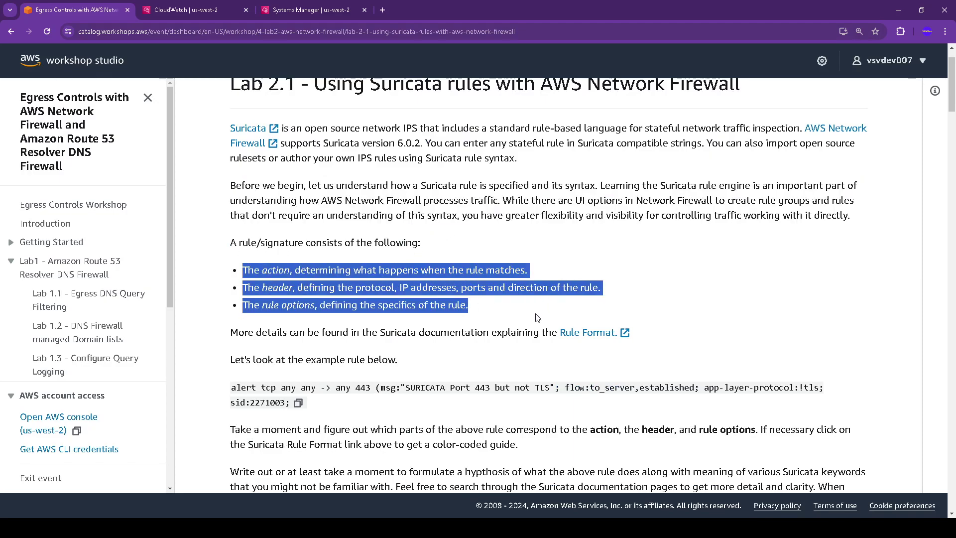
scroll(548, 303, "down", 2)
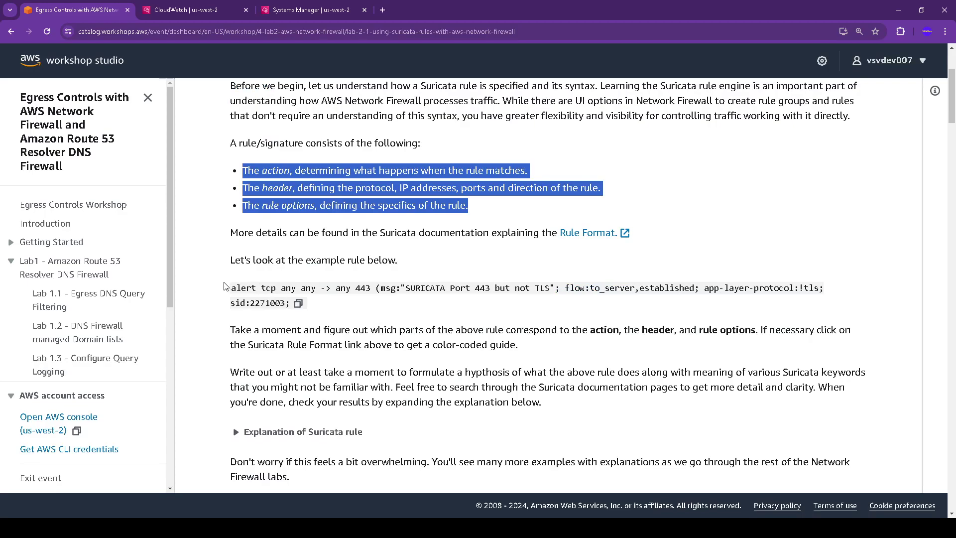
Step: Read the example Suricata rule and expand its explanation to examine what each part of the rule does
left_click_drag(235, 261, 437, 265)
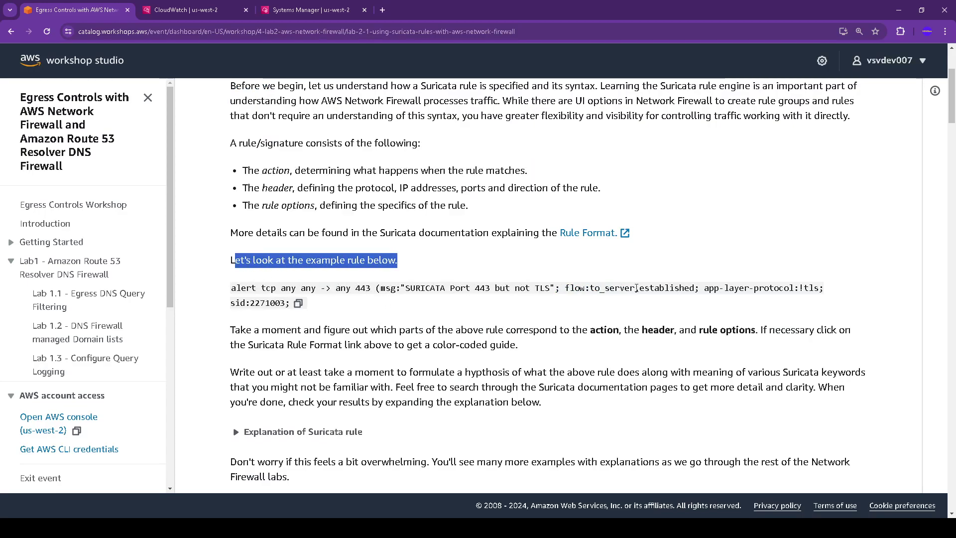
left_click_drag(230, 330, 564, 348)
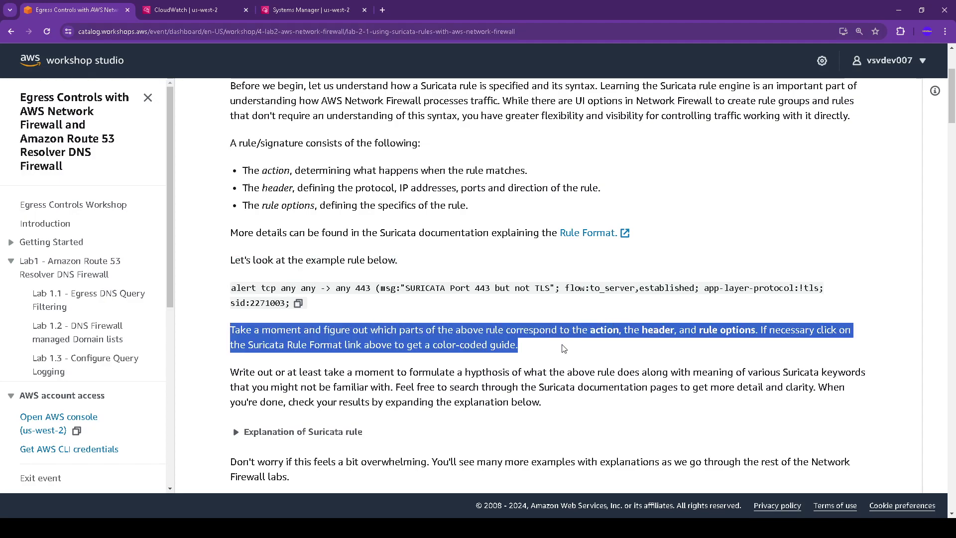
scroll(450, 368, "down", 2)
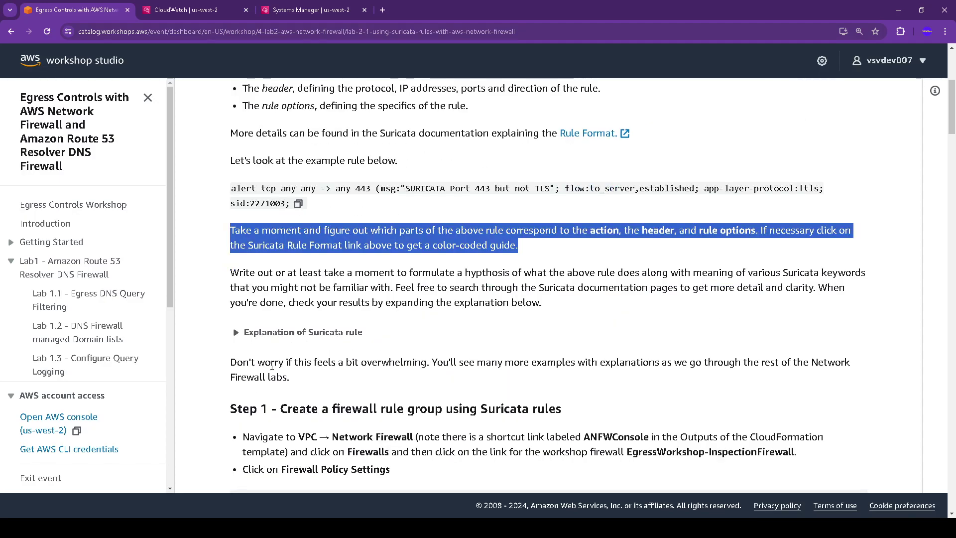
left_click(238, 335)
scroll(246, 339, "down", 2)
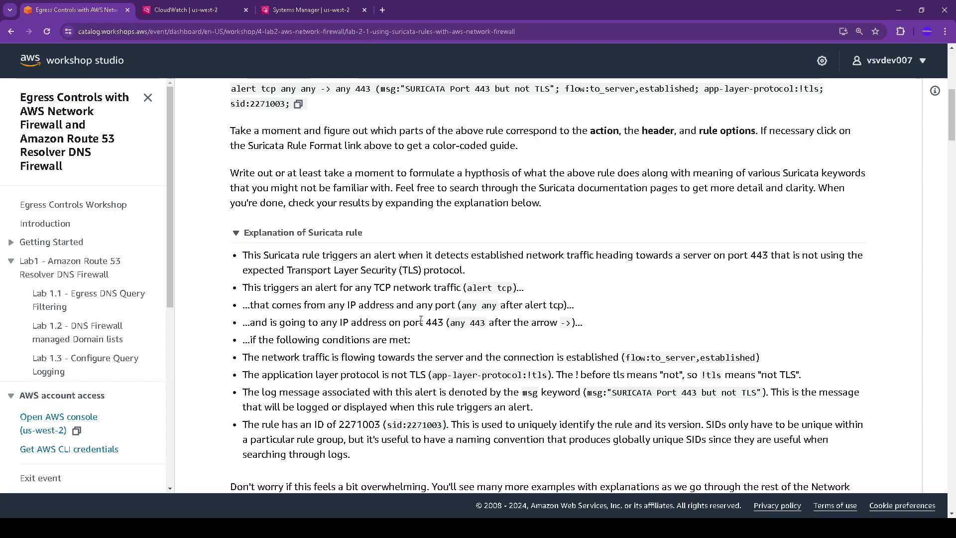
scroll(434, 373, "down", 6)
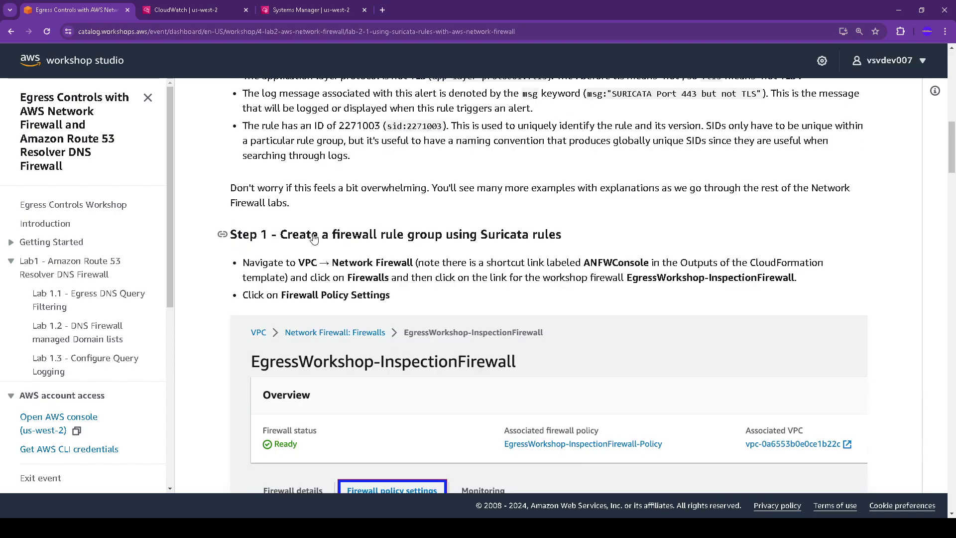
Step: Check Step 1's navigation instruction in the workshop and open the VPC console in the AWS console tab
left_click_drag(243, 264, 425, 267)
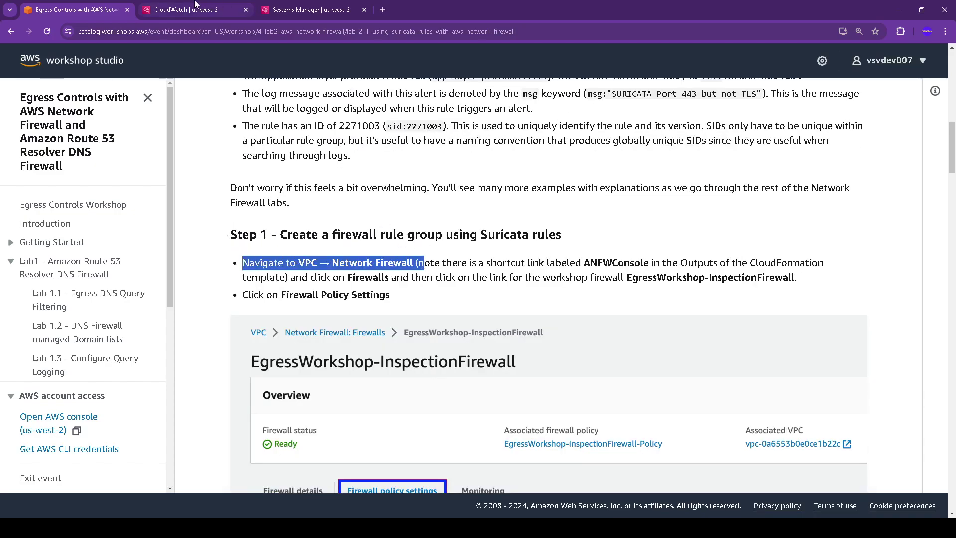
left_click(194, 9)
left_click(183, 54)
type("VPC")
left_click(244, 134)
key("ctrl+1")
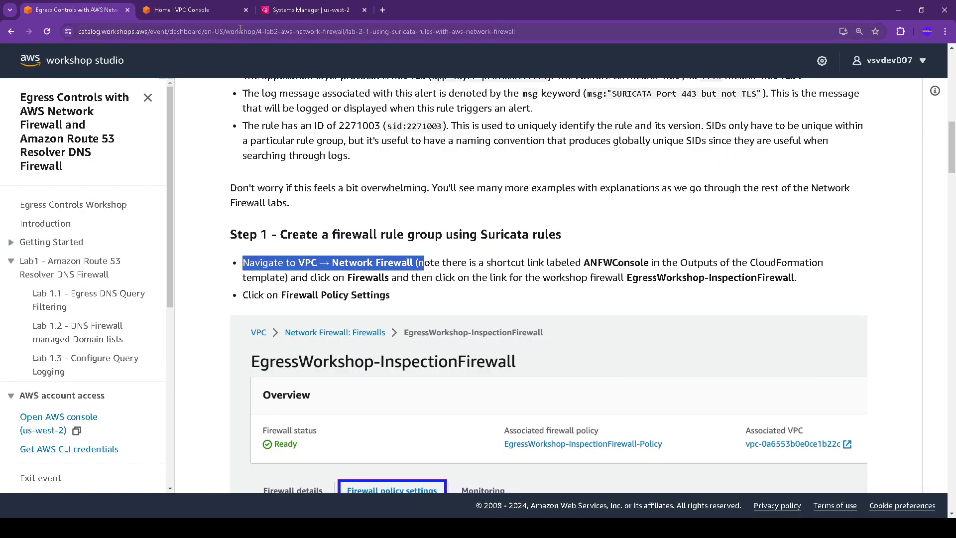
left_click(215, 9)
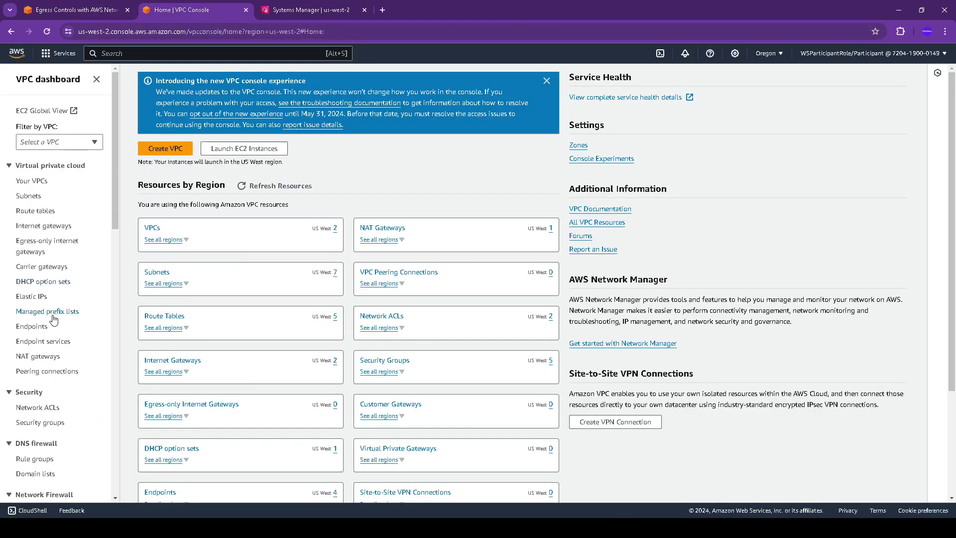
Step: Open the list of Network Firewall firewalls in the VPC console
scroll(56, 305, "down", 3)
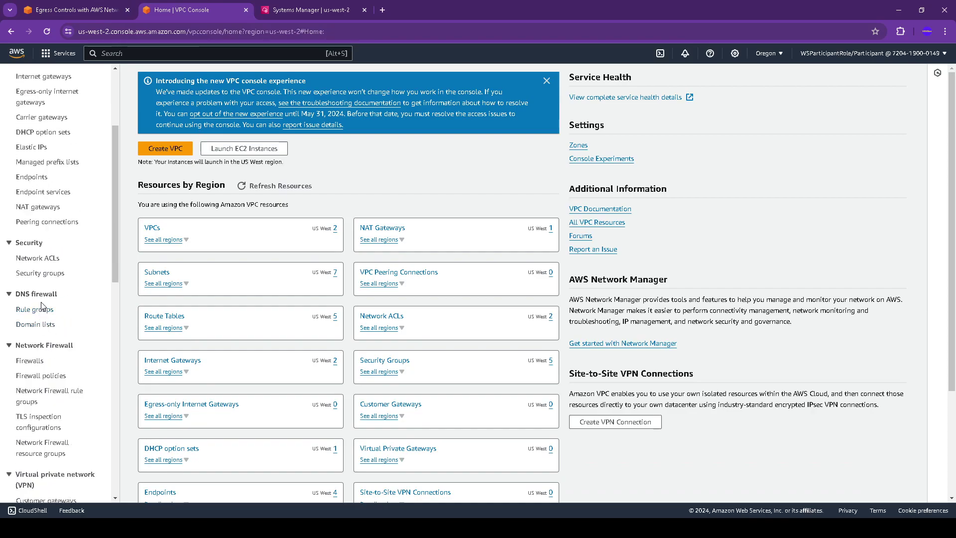
left_click(44, 347)
left_click(43, 347)
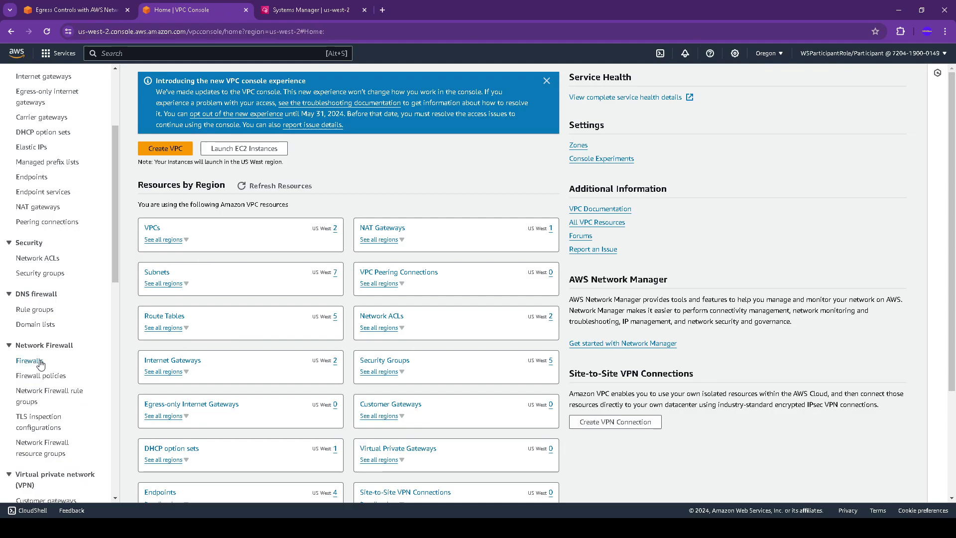
left_click(75, 10)
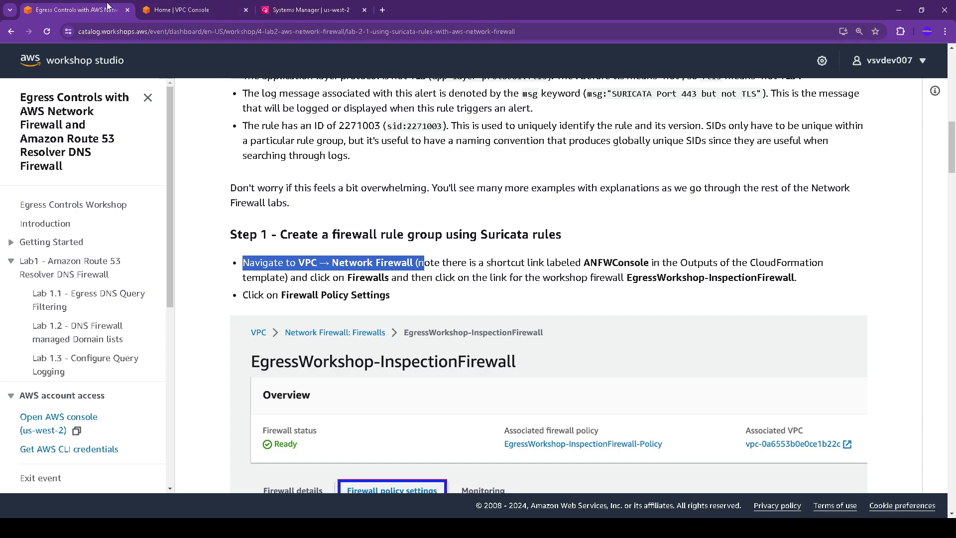
left_click(179, 10)
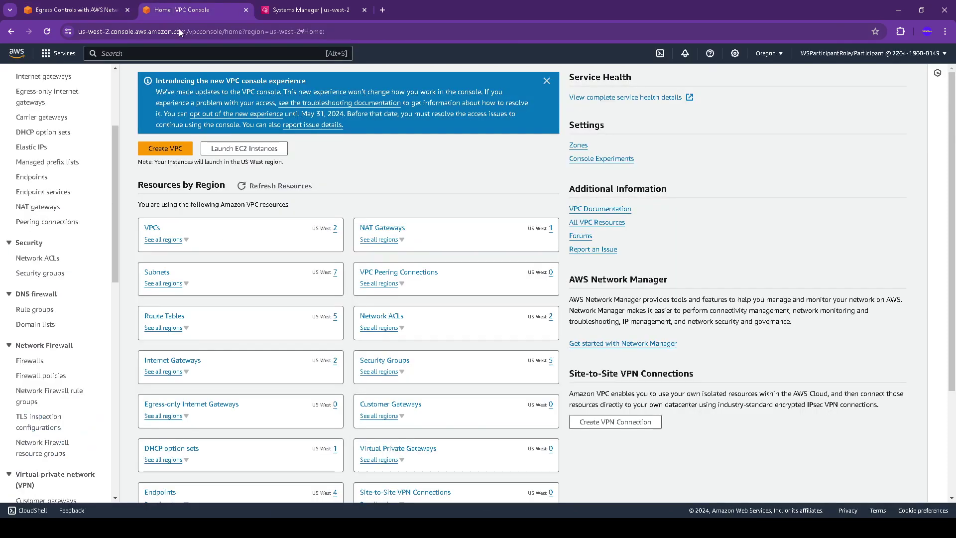
left_click(37, 361)
Step: Following the workshop instructions, open the EgressWorkshop-InspectionFirewall firewall and show its firewall policy settings
key("ctrl+Page_Up")
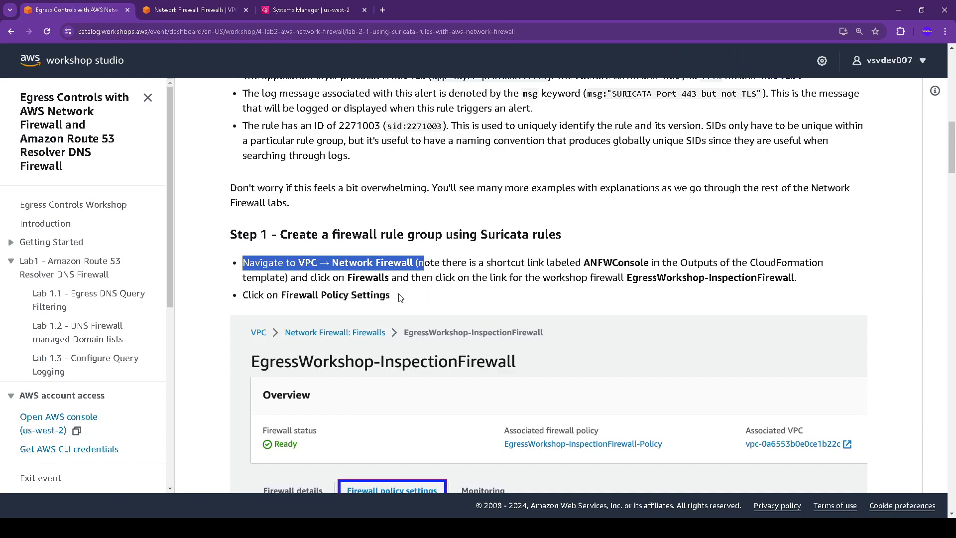
left_click_drag(439, 278, 800, 280)
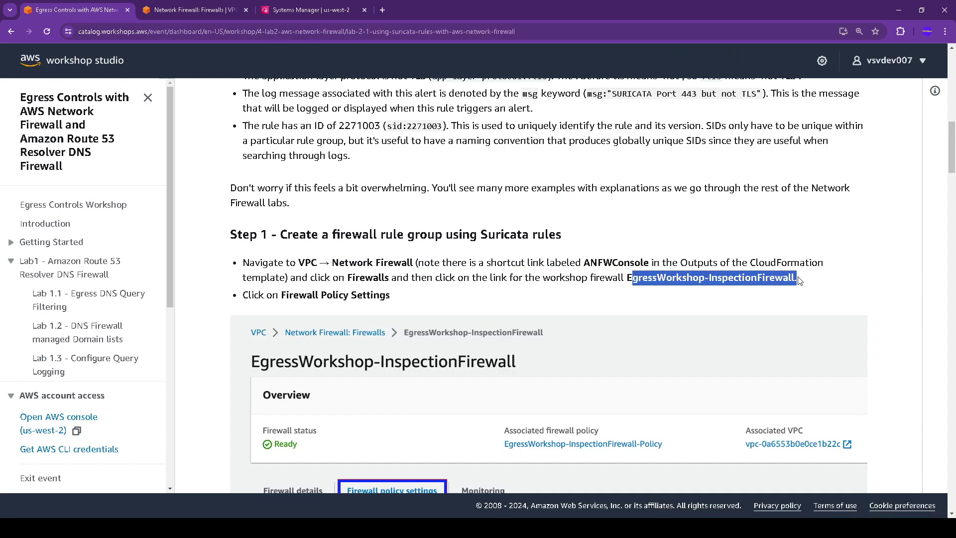
left_click(201, 10)
left_click(214, 213)
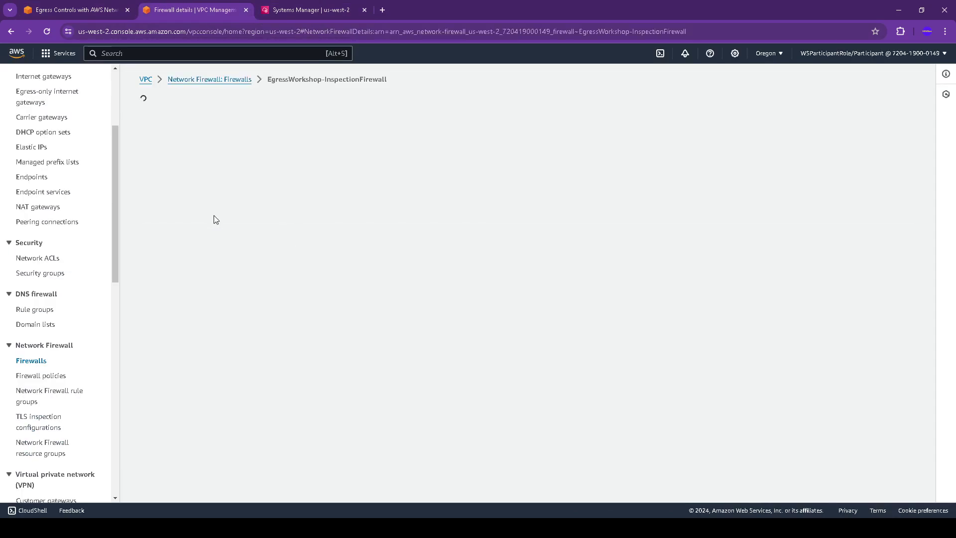
left_click(73, 10)
left_click_drag(280, 295, 411, 296)
left_click(204, 11)
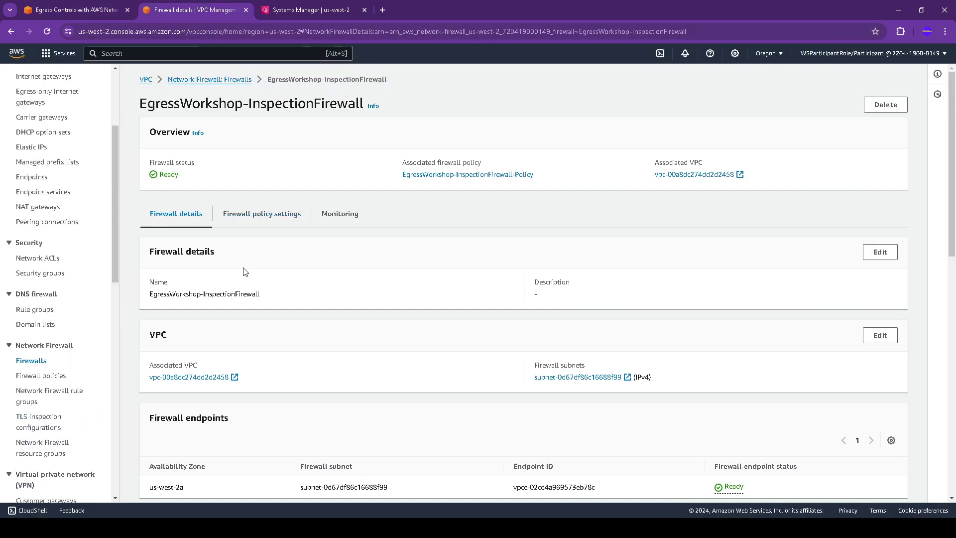
left_click(261, 213)
Step: Read the workshop's next instructions on creating a stateful rule group, including its rule format, name and capacity
left_click(96, 11)
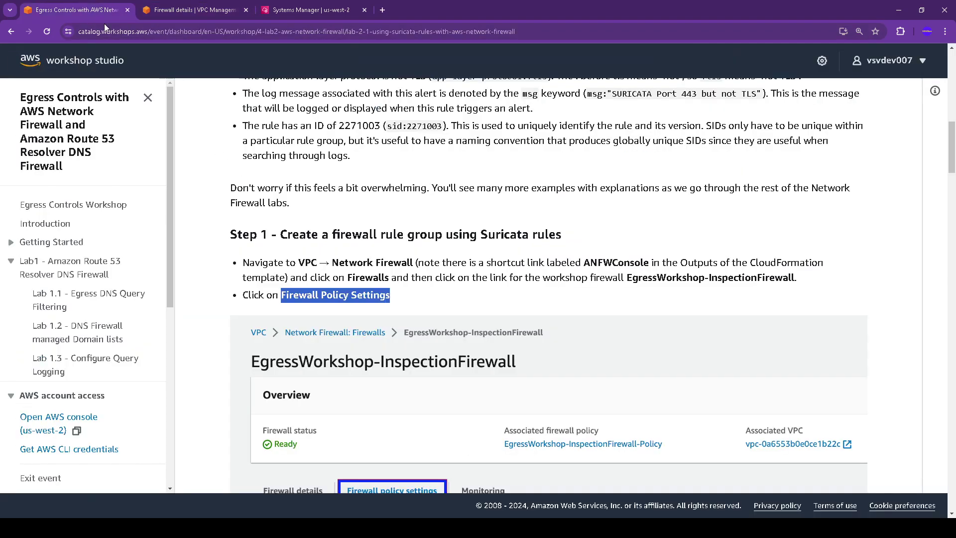
scroll(404, 284, "down", 5)
scroll(429, 312, "down", 2)
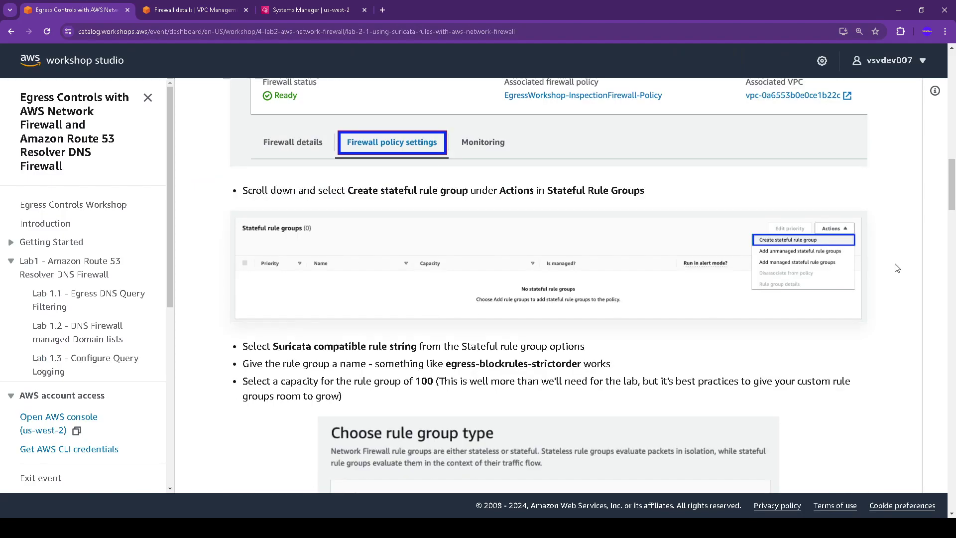
left_click(201, 9)
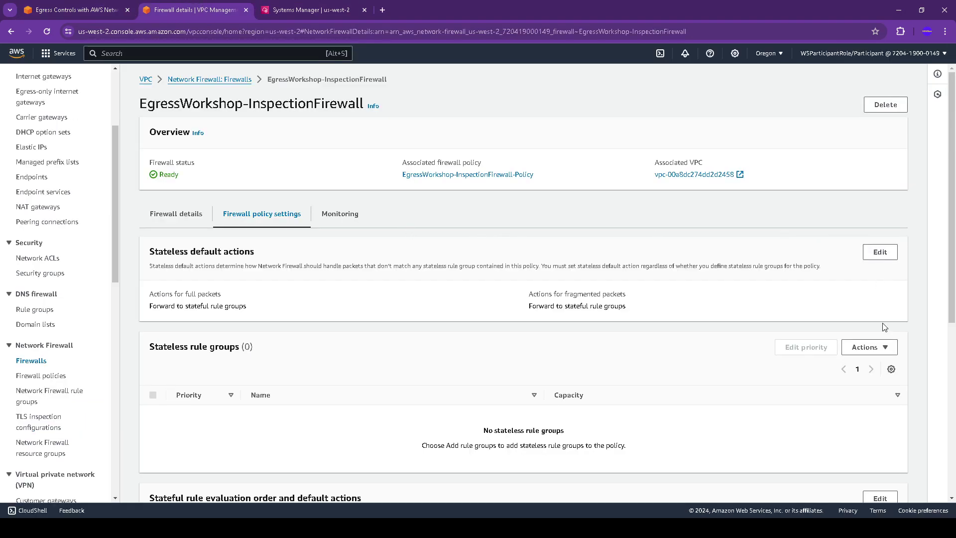
left_click(875, 349)
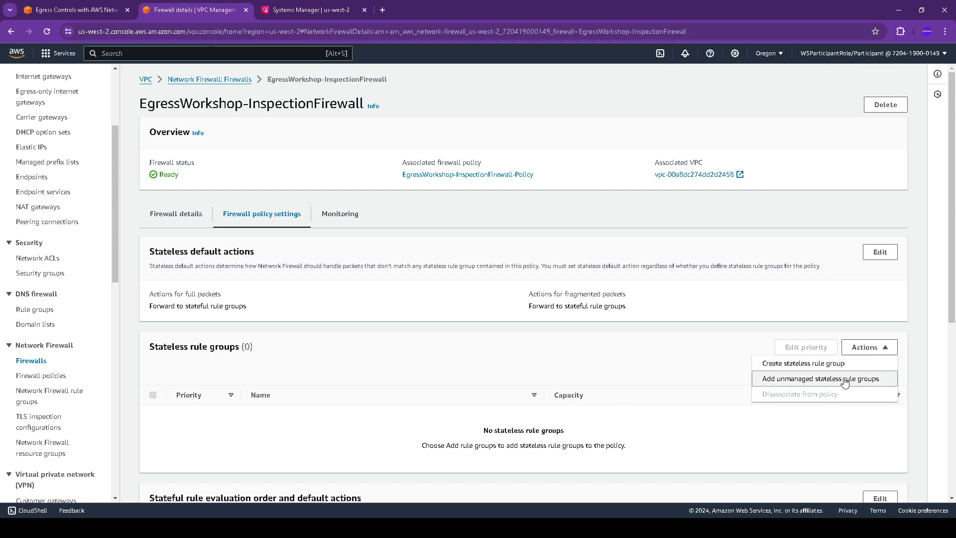
left_click(700, 374)
Step: Recheck the workshop's Create stateful rule group instruction and open the available actions for the firewall policy's stateful rule groups
left_click(79, 9)
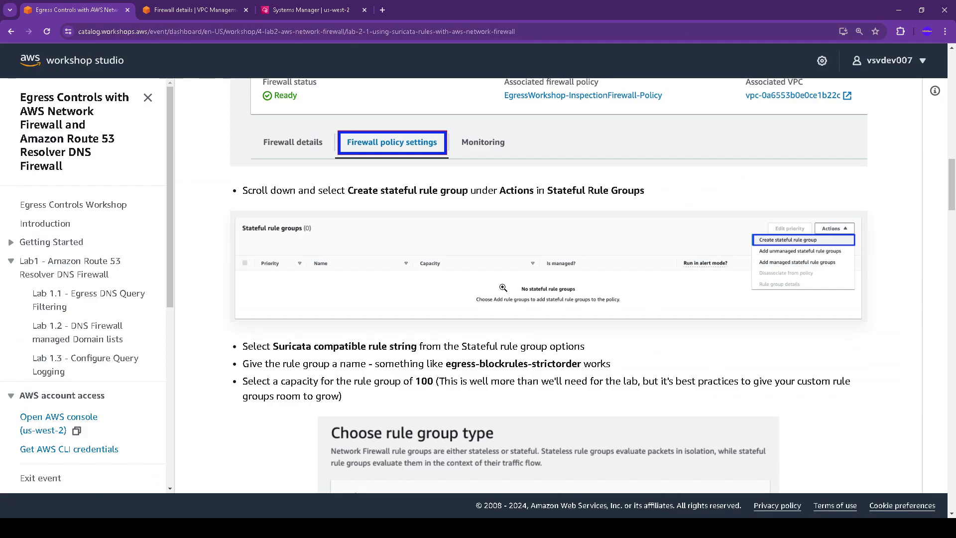
left_click_drag(363, 190, 494, 190)
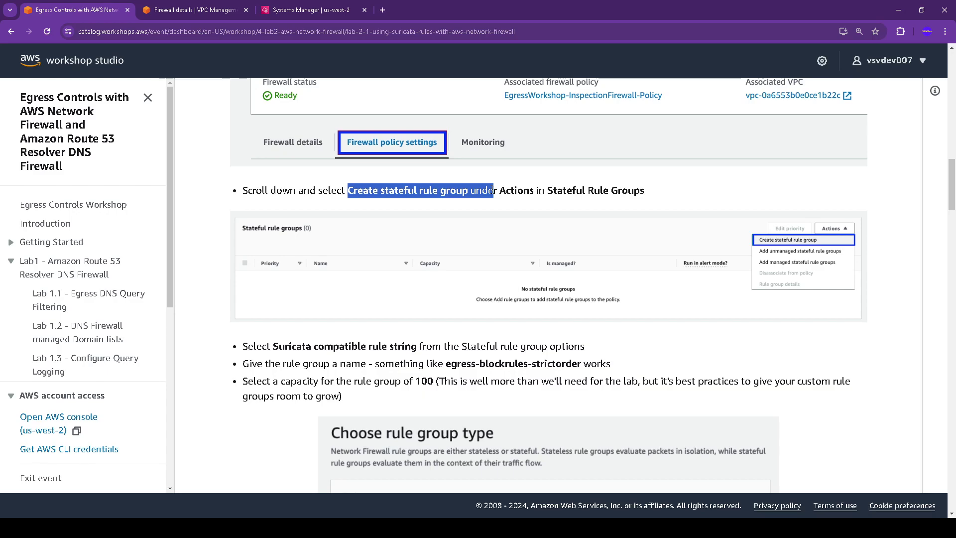
left_click(208, 18)
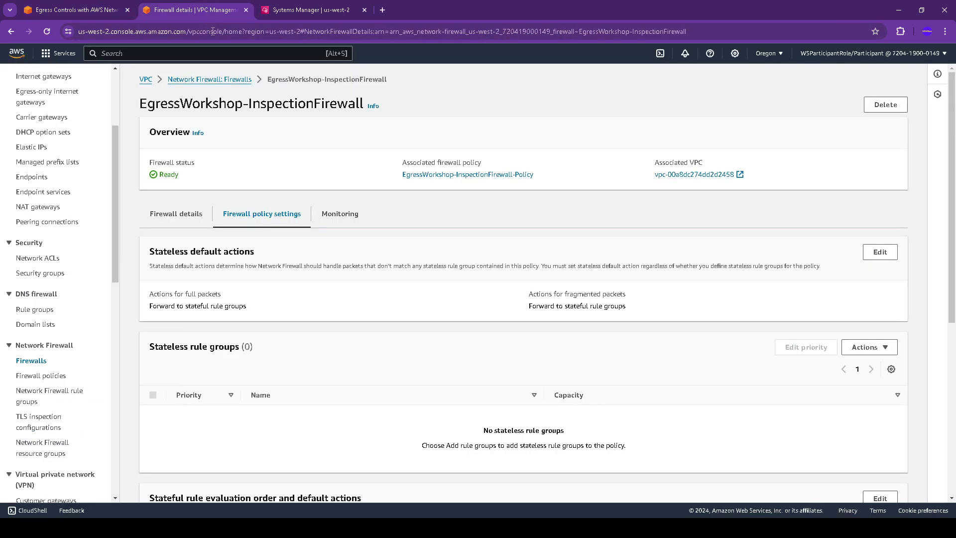
scroll(257, 278, "down", 2)
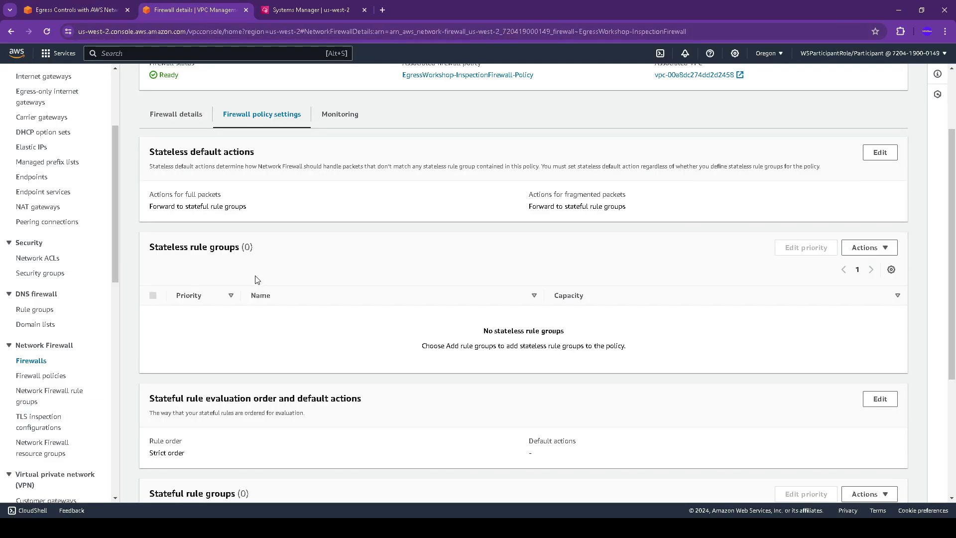
scroll(257, 279, "down", 3)
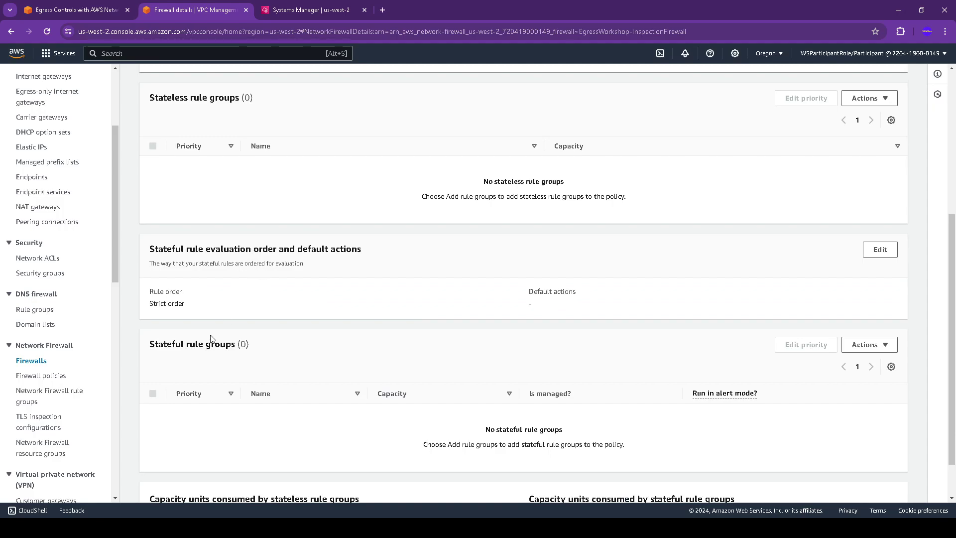
left_click(889, 346)
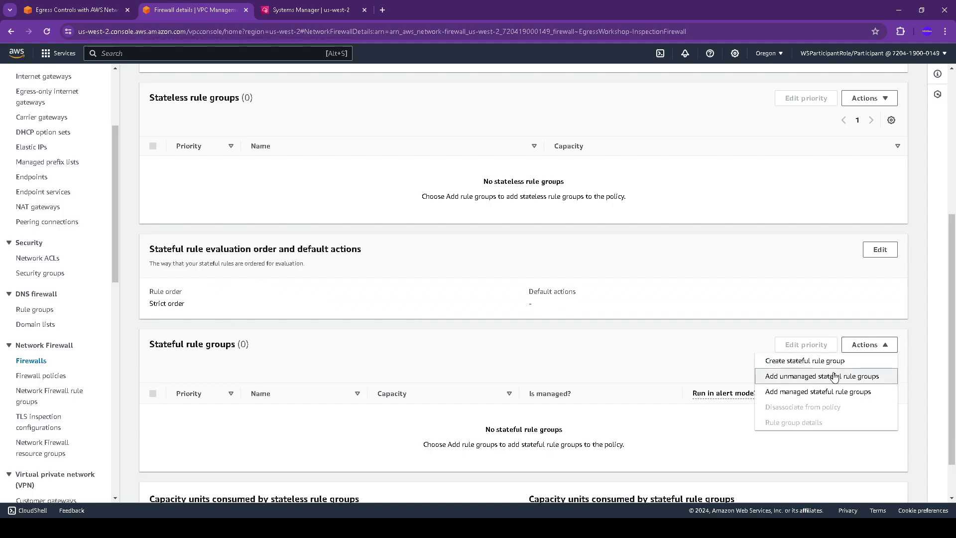
Step: Start creating a stateful rule group for the firewall policy and copy the name egress-blockrules-strictorder from the workshop guide
left_click(822, 365)
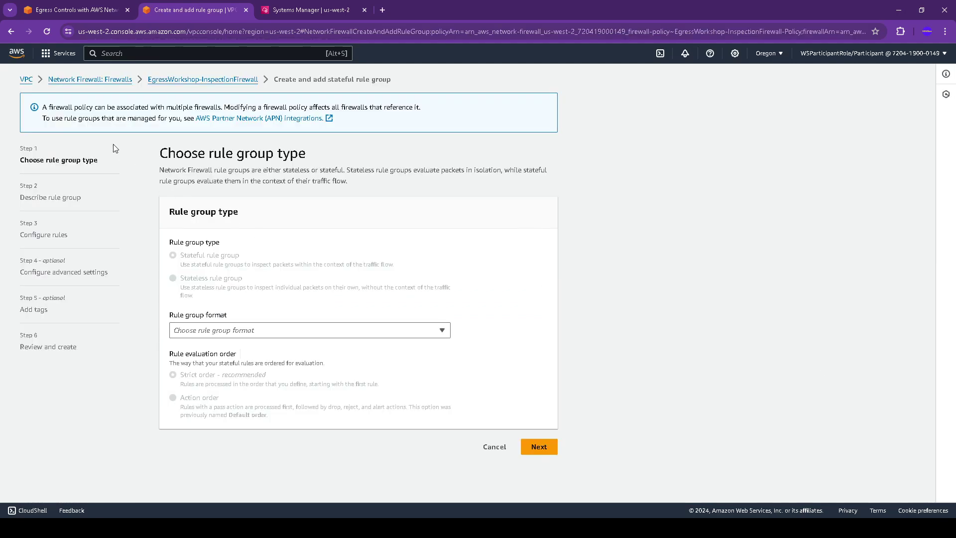
left_click(74, 10)
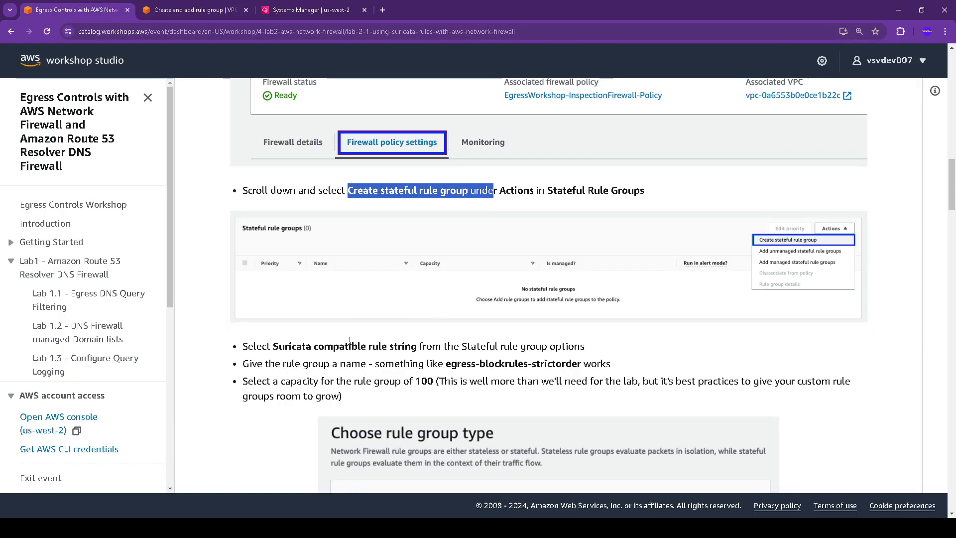
scroll(342, 346, "down", 1)
left_click_drag(273, 297, 576, 314)
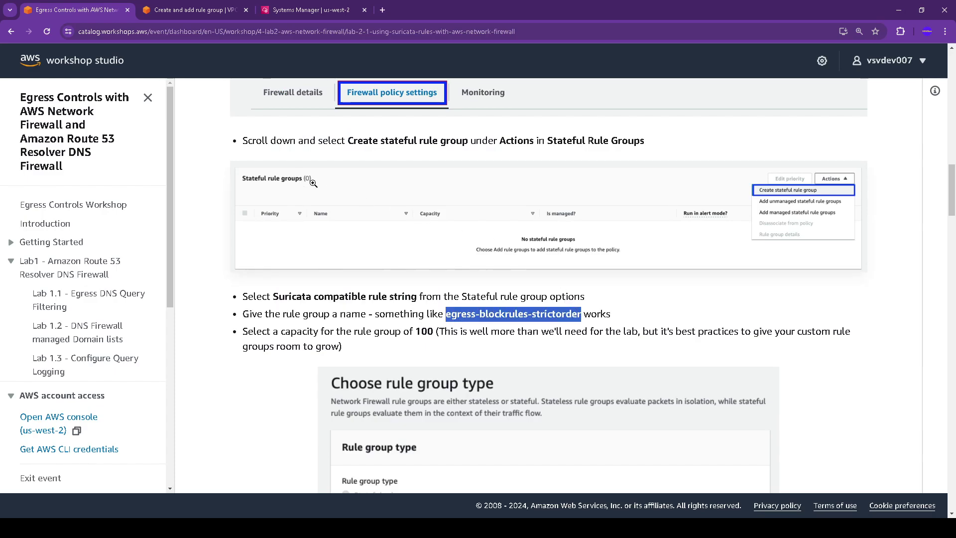
Step: Set the rule group format to Suricata compatible rule string and continue to the rule group description
left_click(171, 10)
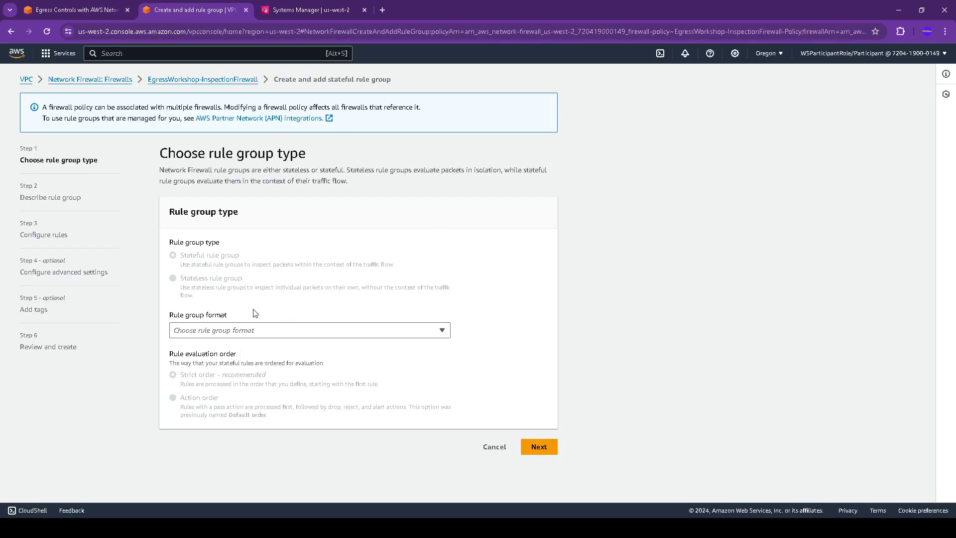
left_click(286, 331)
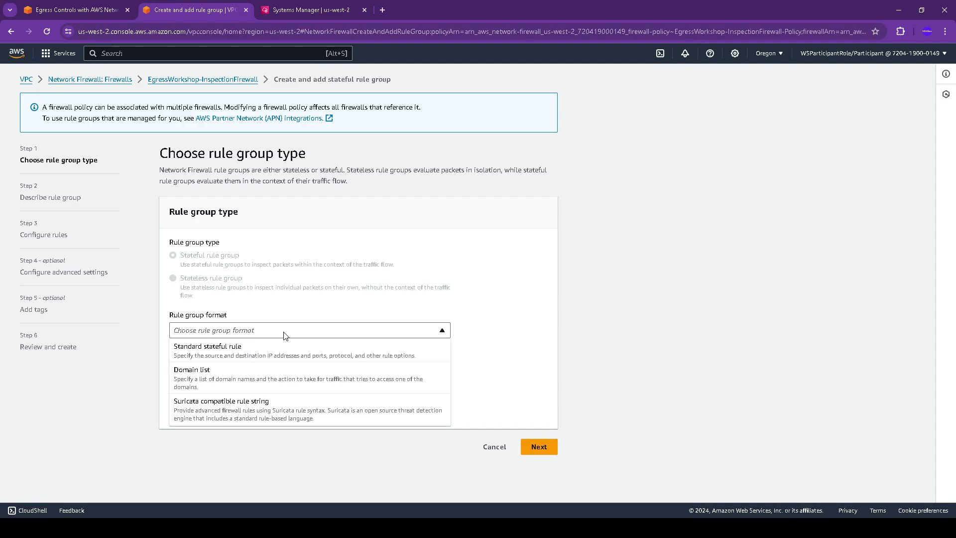
left_click(273, 408)
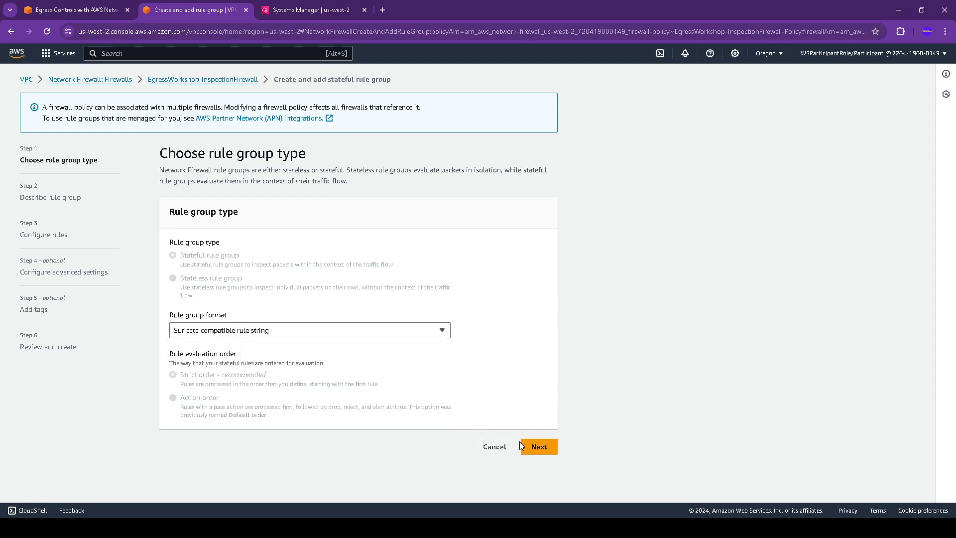
left_click(537, 449)
Step: Name the rule group egress-blockrules-strictorder, set its capacity to 100 as the workshop guide specifies, and continue to rule configuration
type("egress-blockrules-strictorder")
left_click(99, 8)
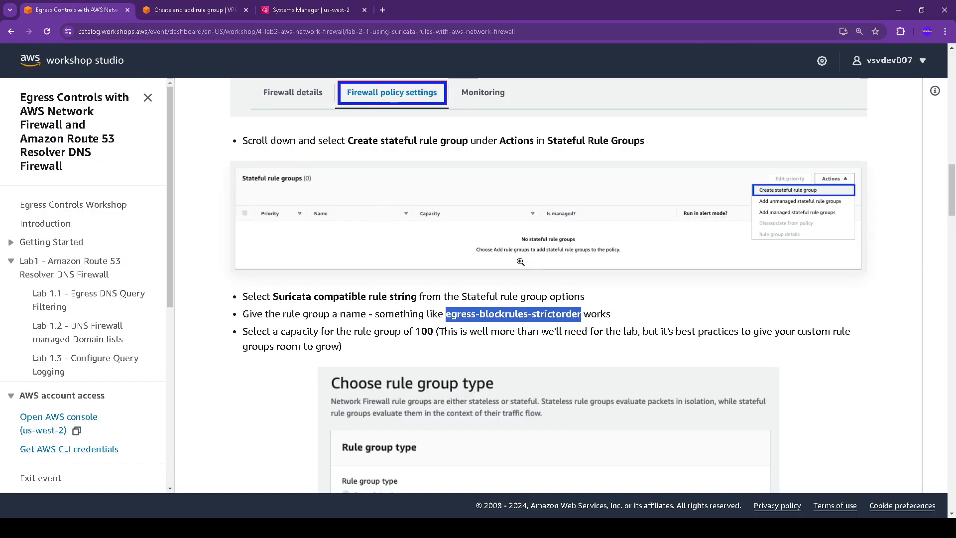
scroll(520, 260, "down", 7)
scroll(522, 269, "down", 3)
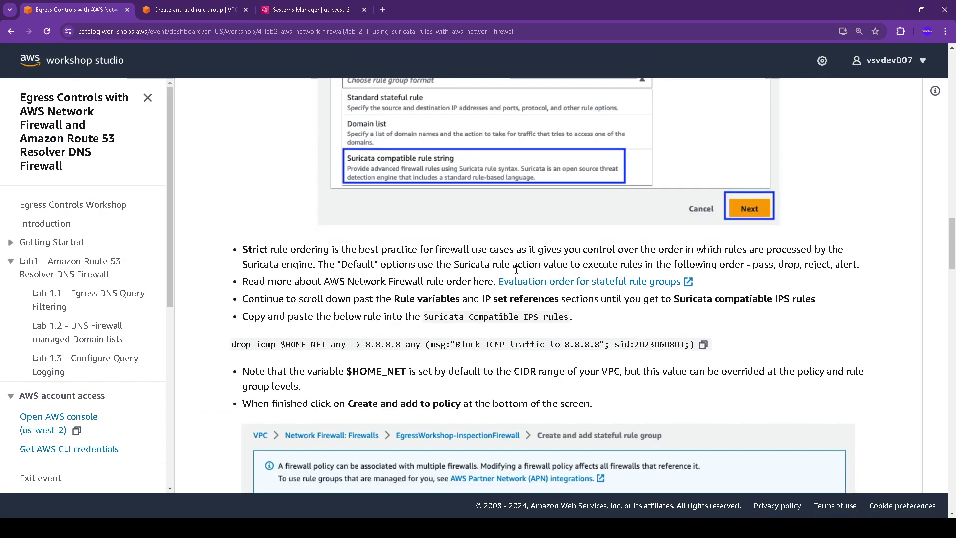
scroll(517, 270, "up", 8)
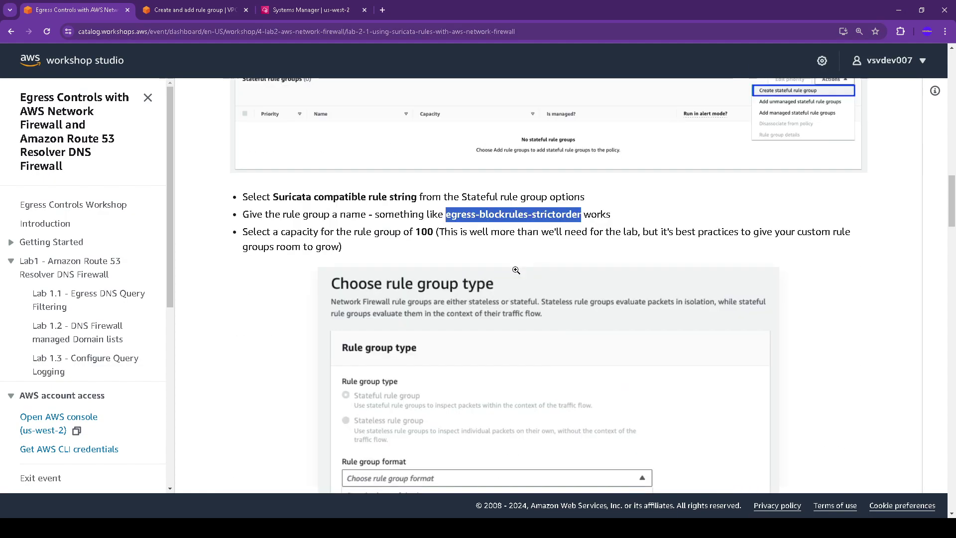
left_click_drag(307, 233, 447, 236)
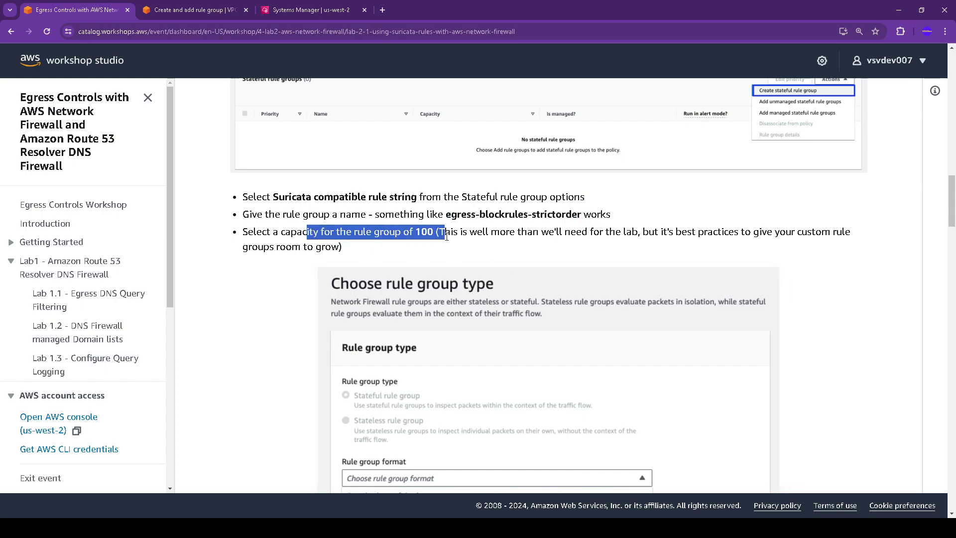
left_click(175, 10)
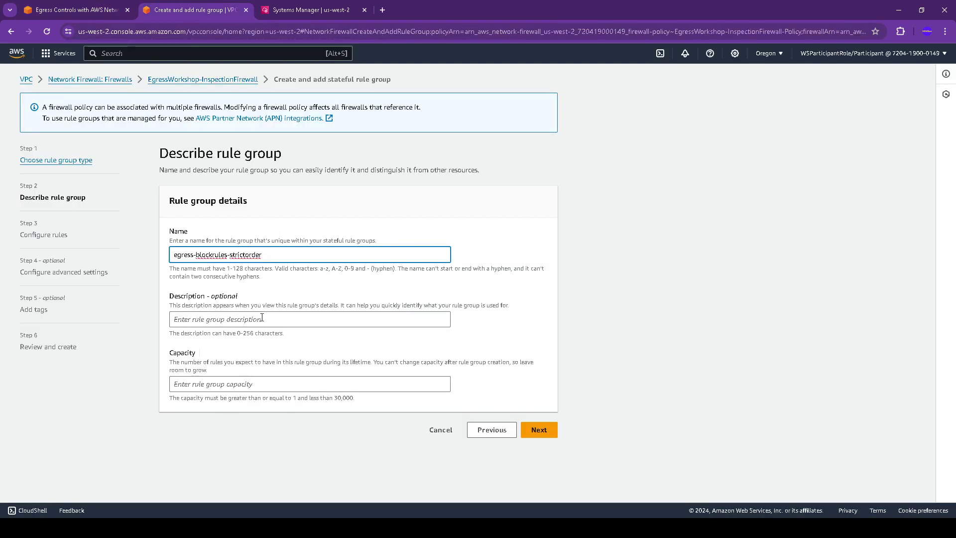
left_click(234, 384)
type("100")
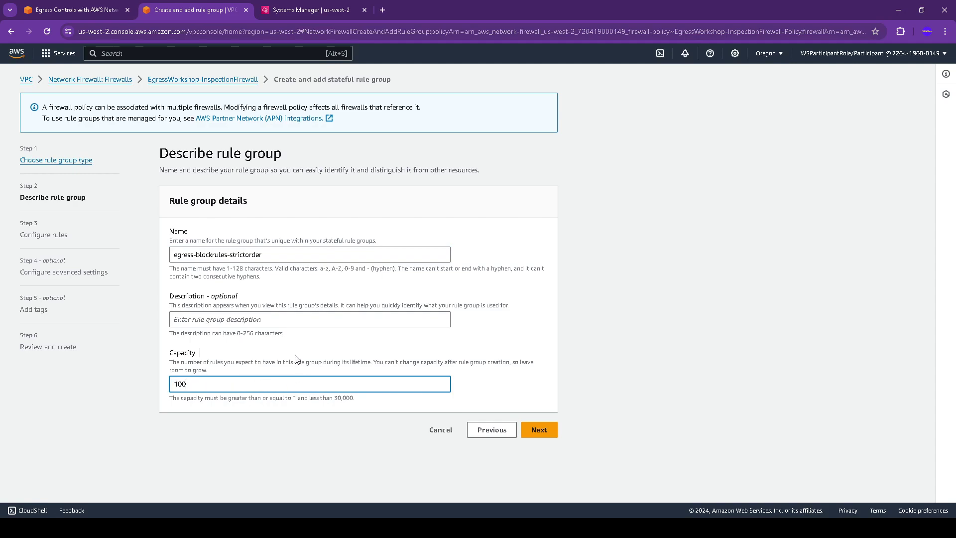
left_click(538, 429)
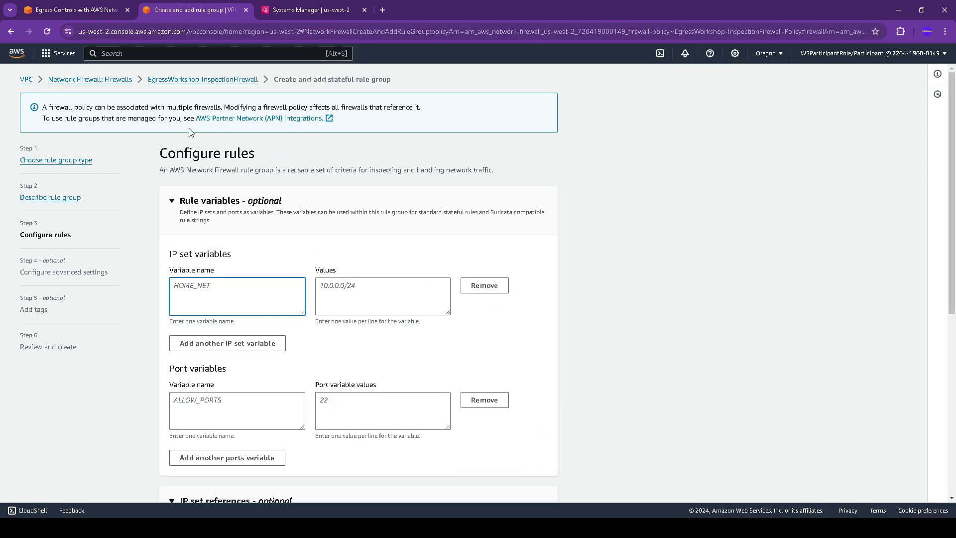
Step: Read the workshop guide's instructions on rule variables and IP set references, and locate the Suricata compatible rule string section in the console
left_click(76, 10)
scroll(551, 302, "down", 10)
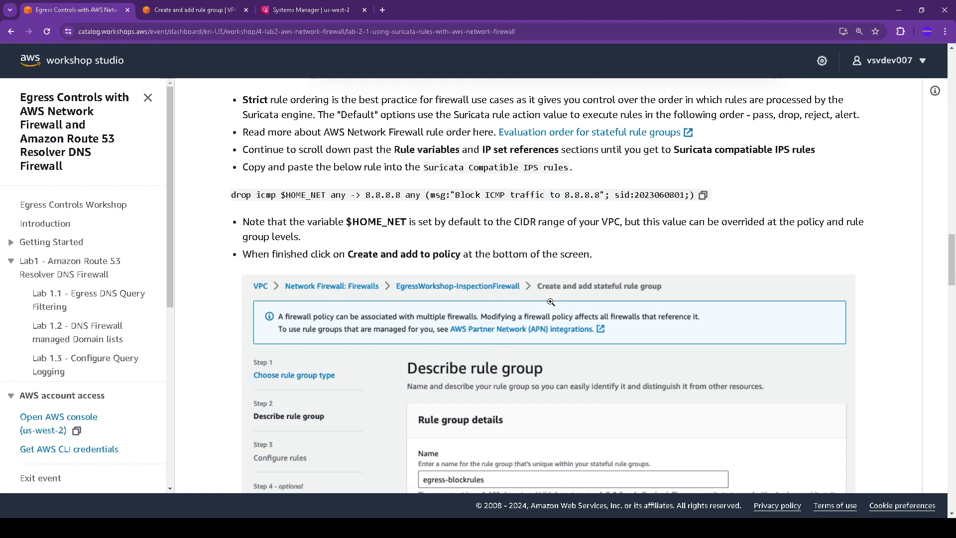
scroll(551, 302, "up", 2)
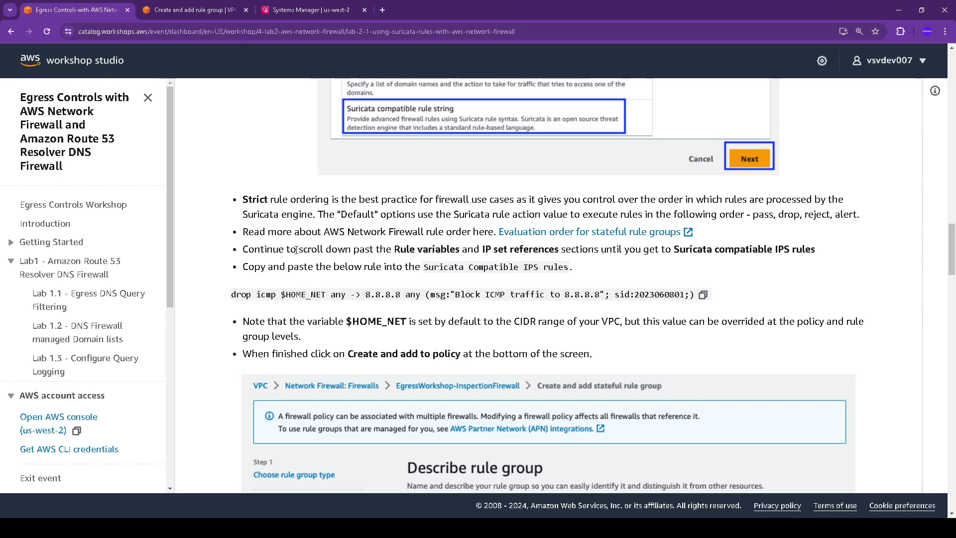
scroll(400, 252, "up", 2)
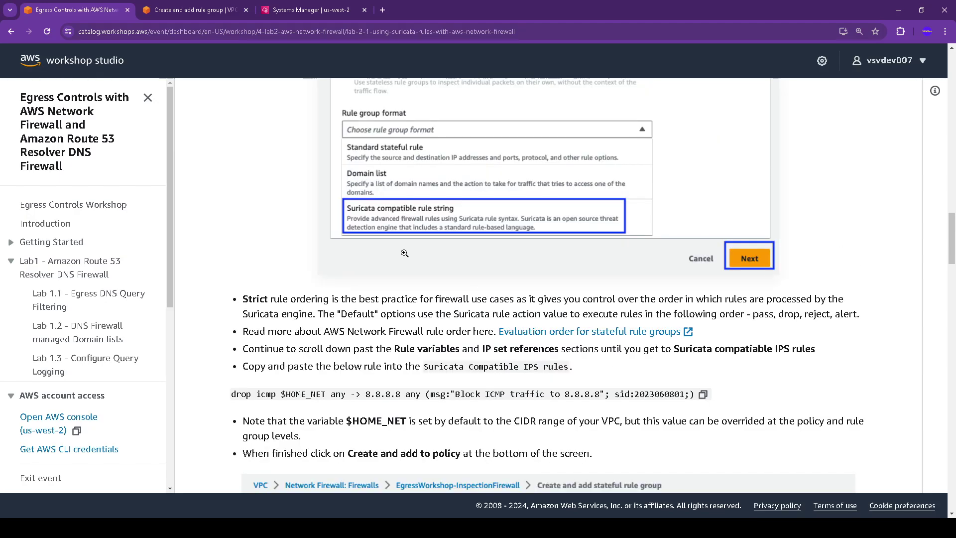
scroll(406, 254, "down", 1)
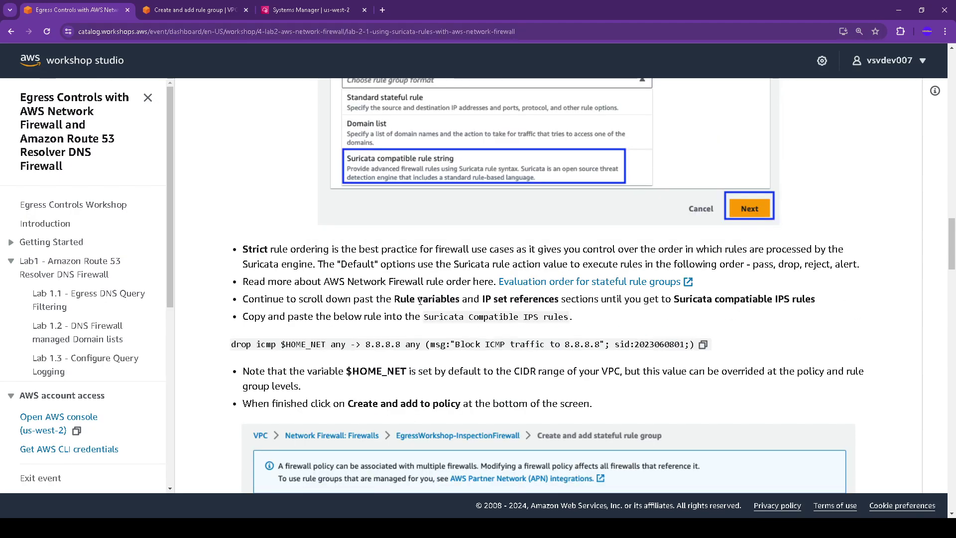
left_click_drag(392, 298, 823, 300)
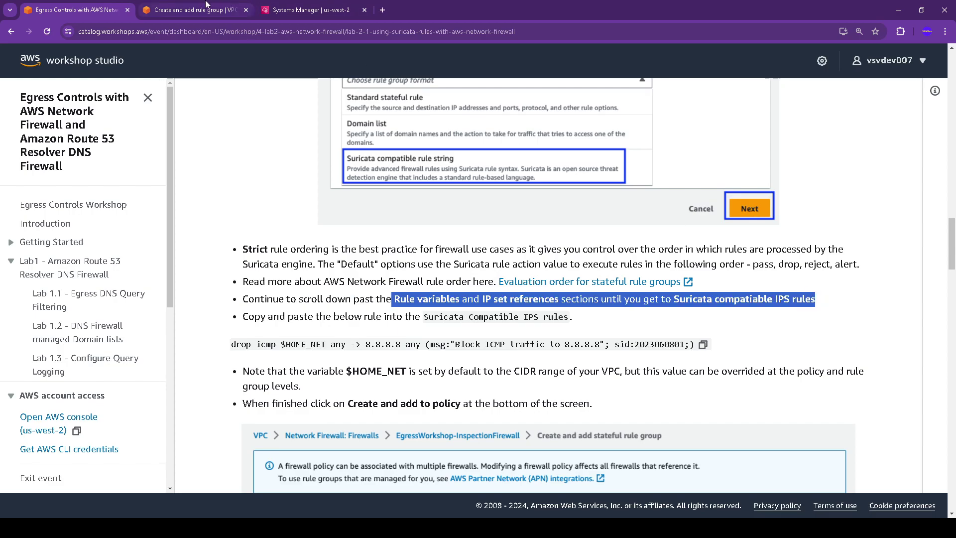
left_click(182, 6)
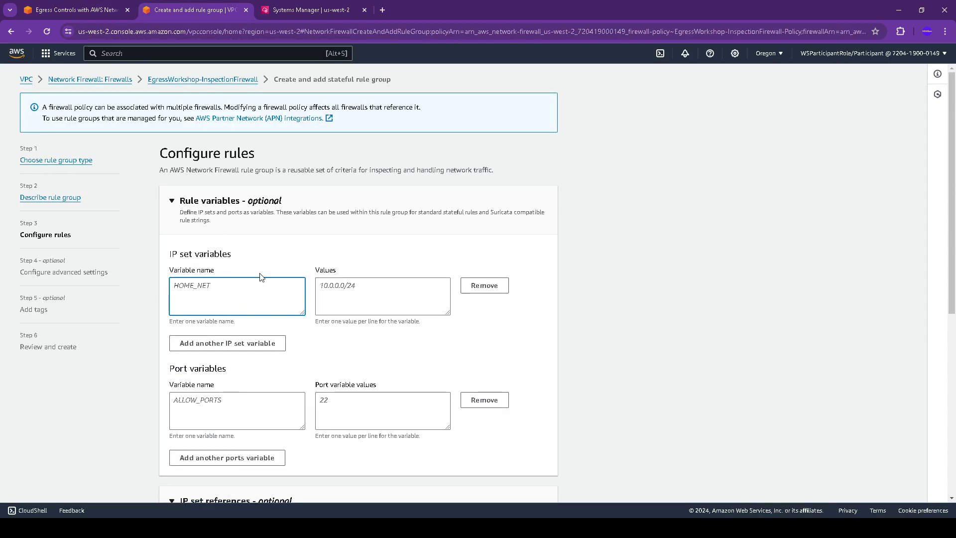
scroll(262, 277, "down", 7)
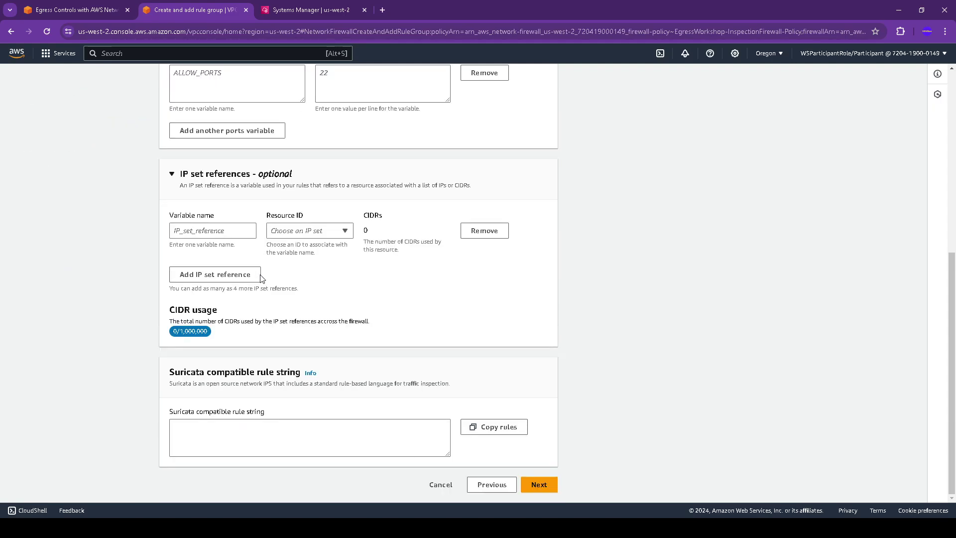
left_click_drag(175, 370, 300, 371)
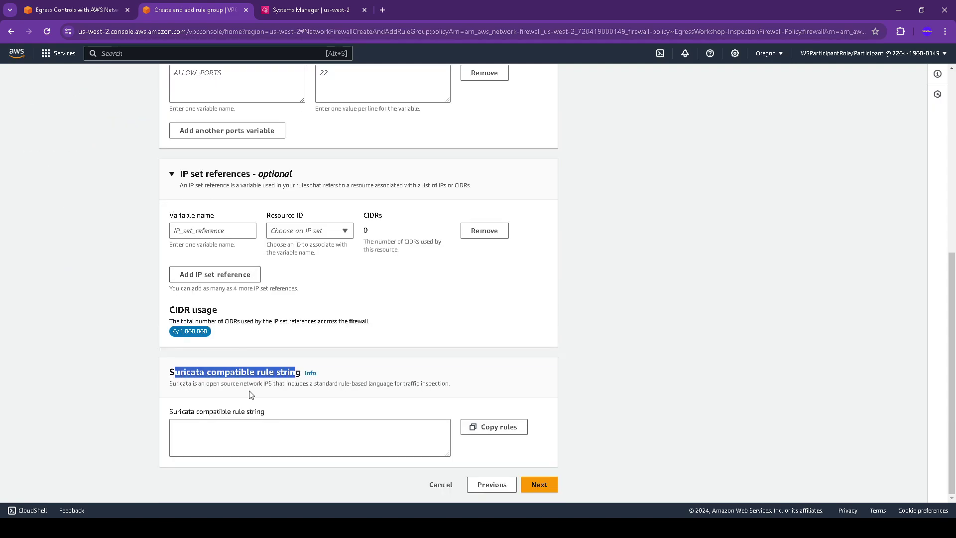
Step: Copy the rule dropping ICMP traffic from $HOME_NET to 8.8.8.8 from the workshop guide into the Suricata compatible rule string
left_click(78, 10)
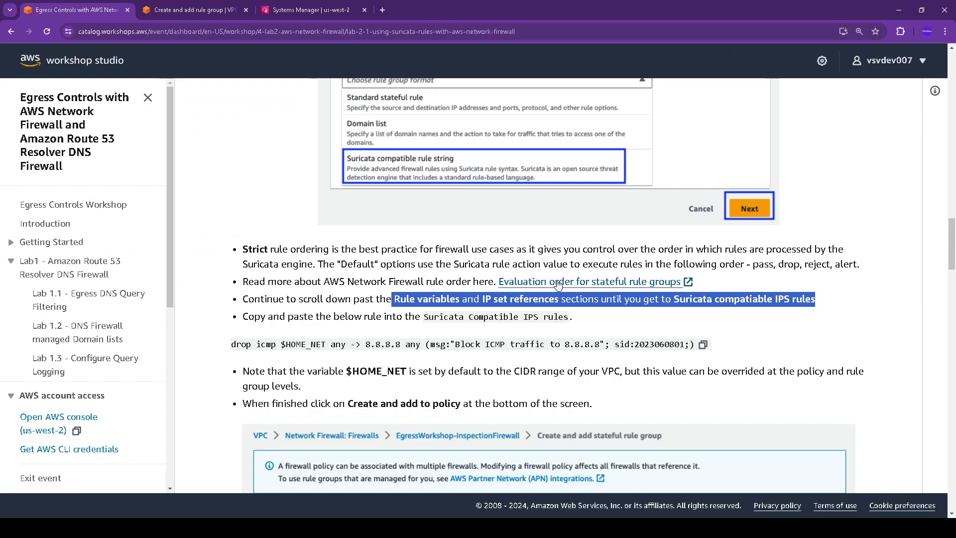
scroll(503, 299, "down", 2)
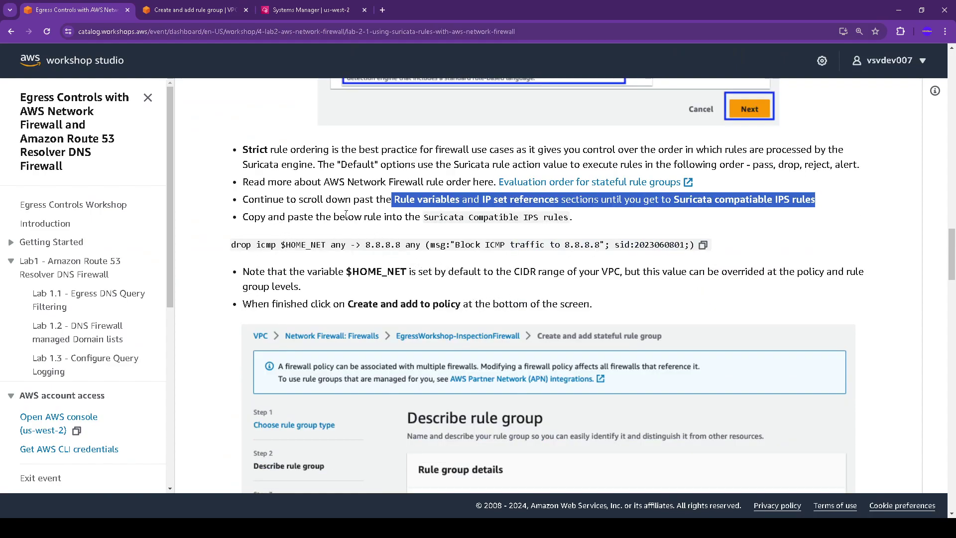
scroll(470, 246, "down", 8)
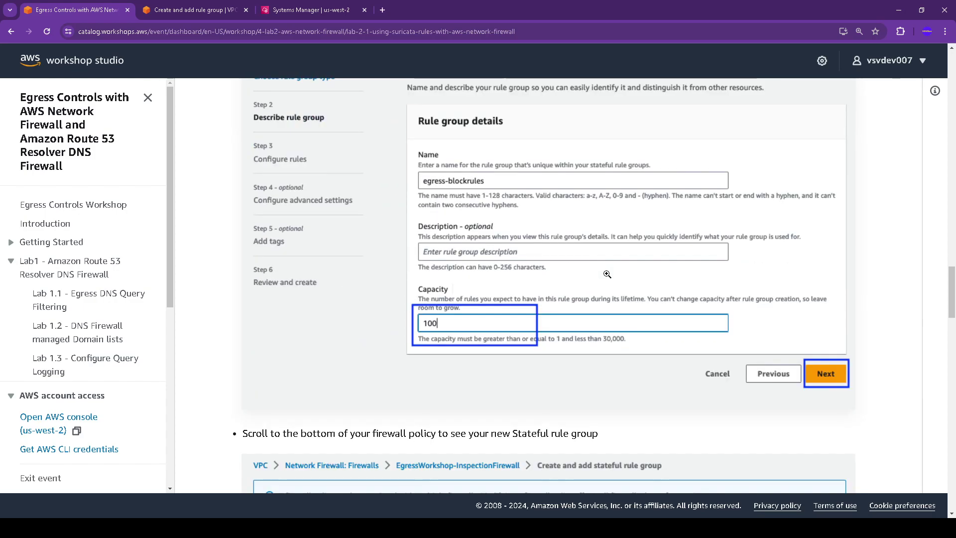
scroll(608, 274, "up", 5)
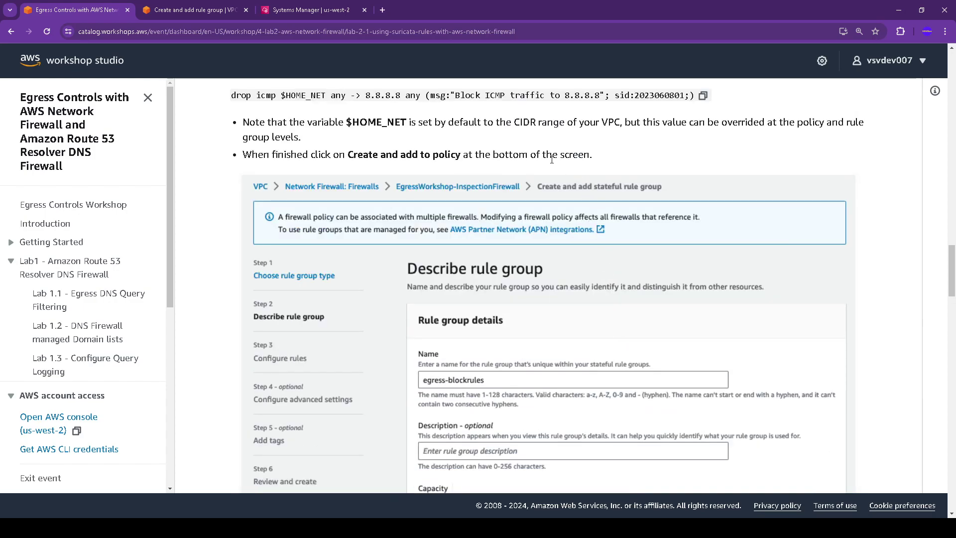
left_click(703, 95)
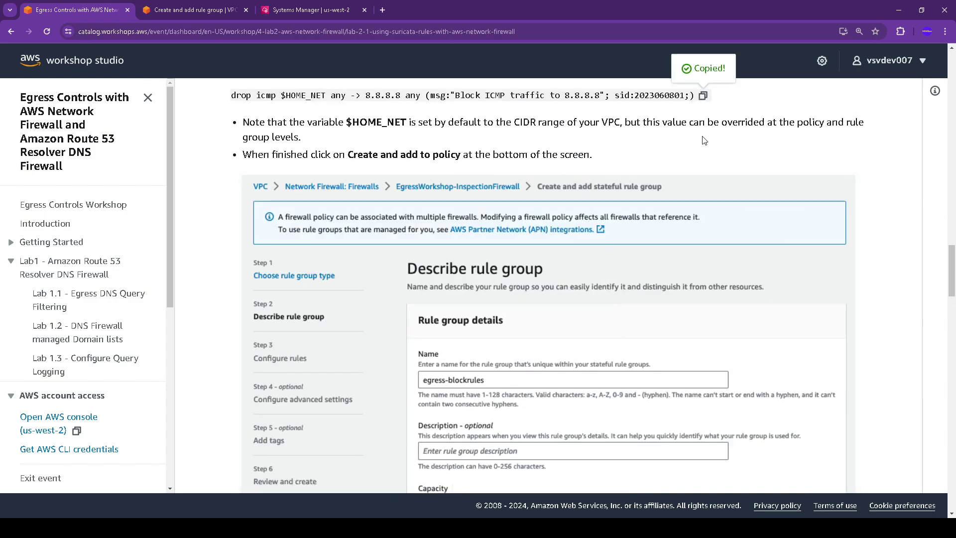
scroll(681, 233, "down", 4)
scroll(681, 232, "down", 10)
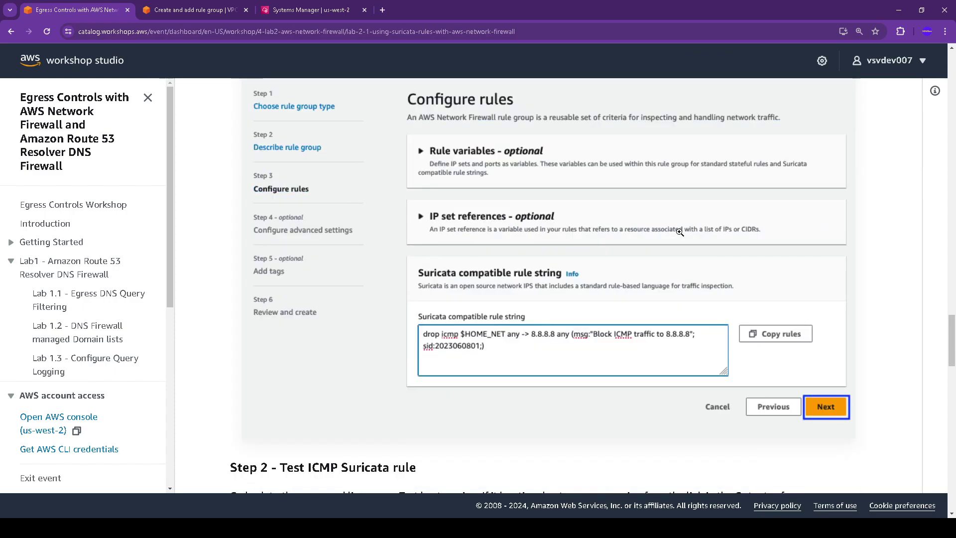
left_click(190, 10)
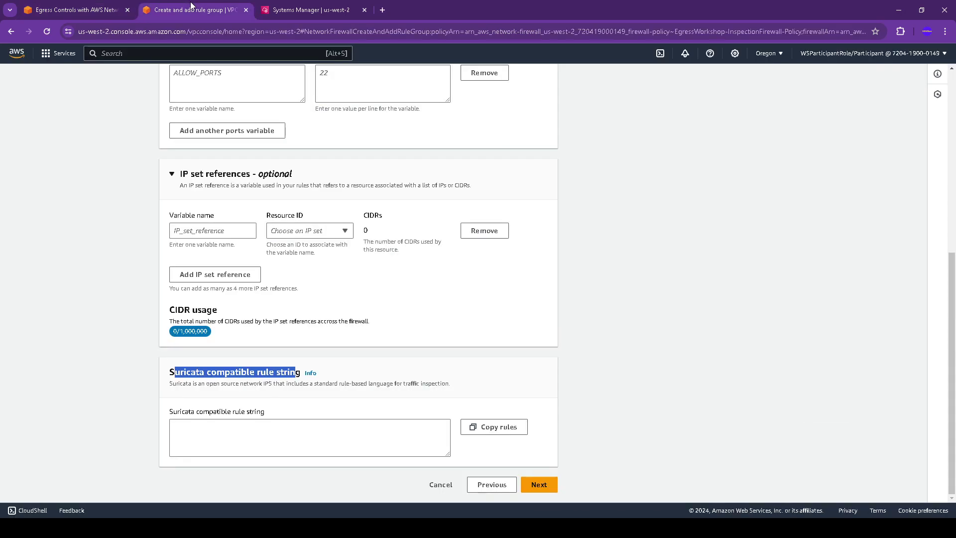
left_click(236, 431)
key("ctrl+v")
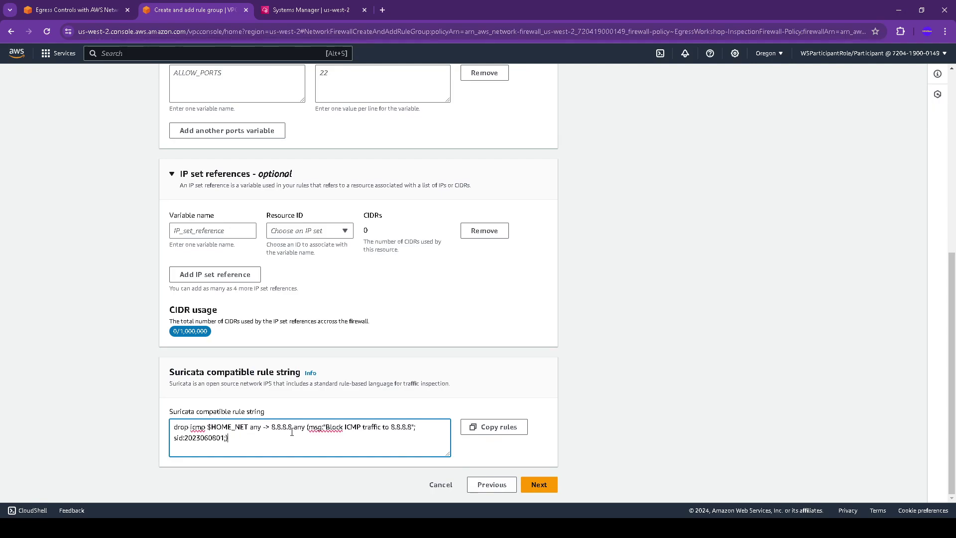
Step: Compare the entered rule with the workshop guide and continue to the advanced settings of the rule group
left_click(78, 9)
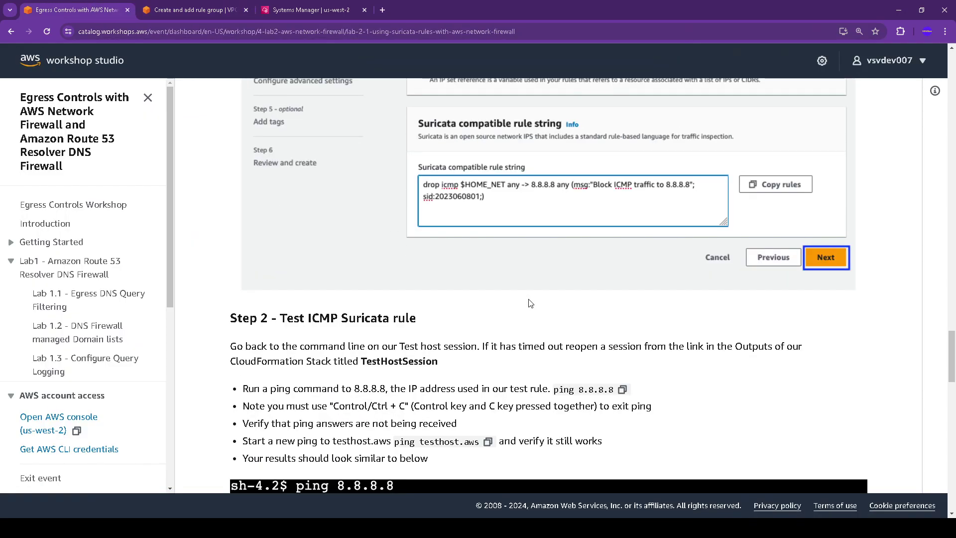
left_click(196, 9)
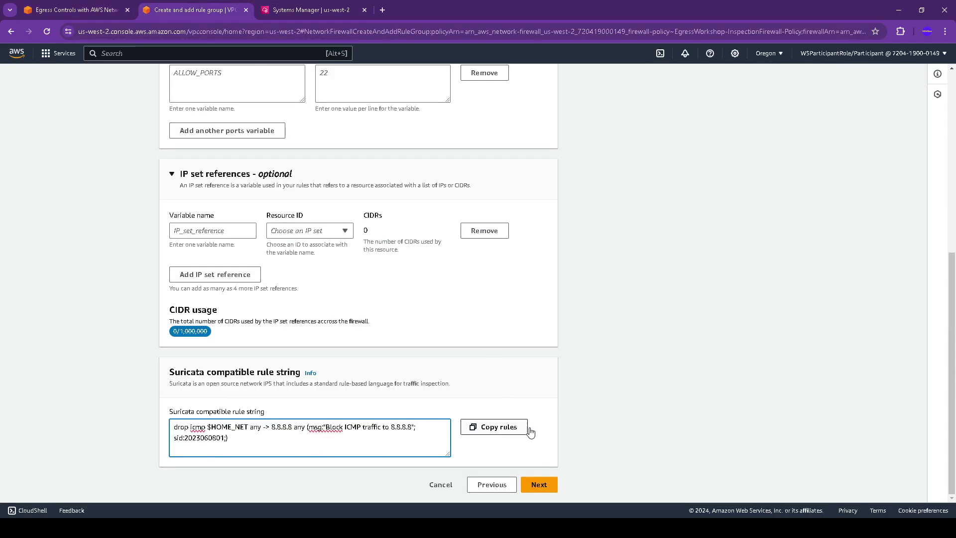
left_click(538, 484)
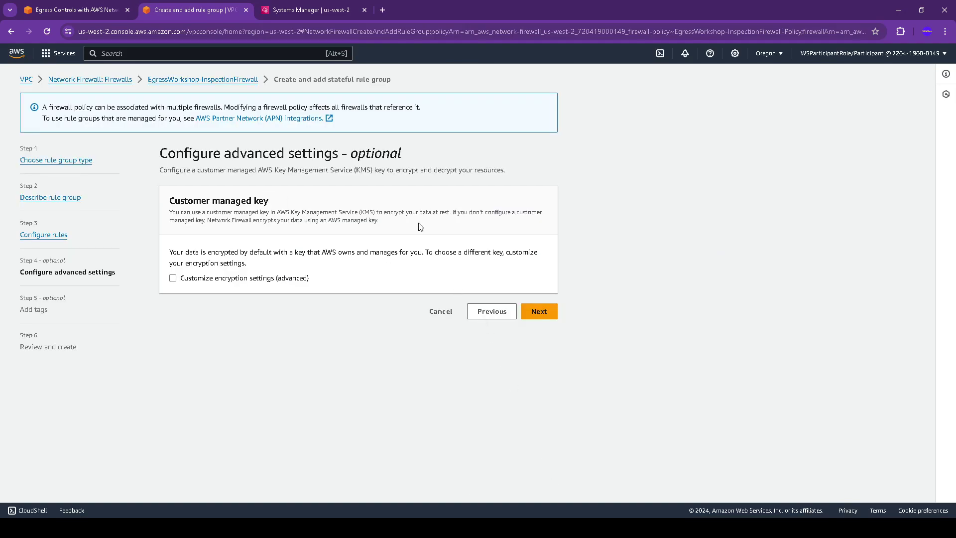
Step: Check the workshop guide for the remaining rule group creation steps following the Suricata rule string
left_click(94, 9)
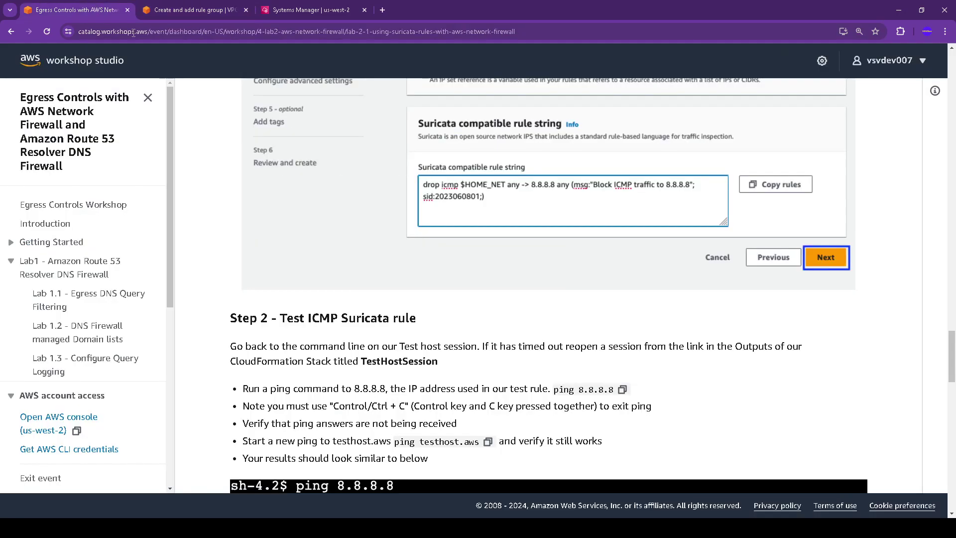
scroll(473, 326, "down", 2)
scroll(461, 327, "up", 2)
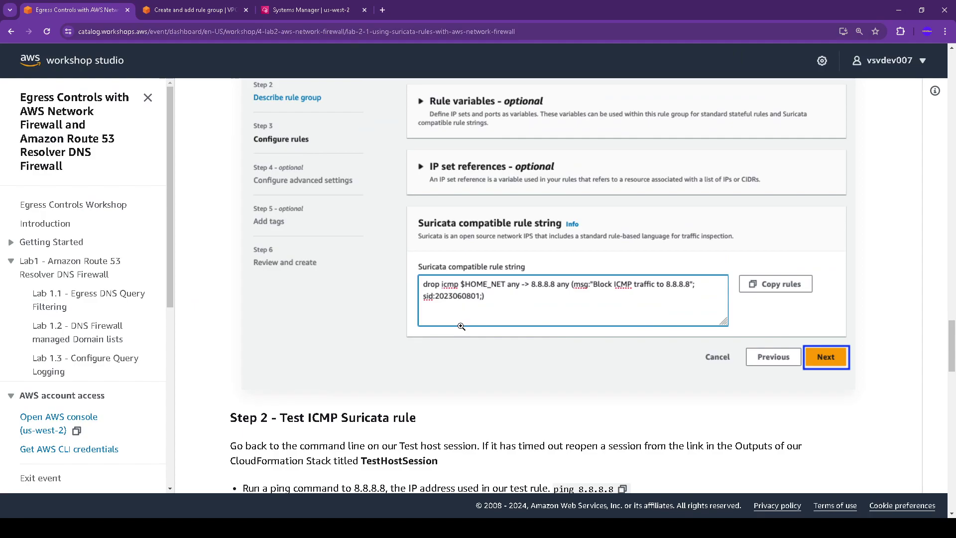
scroll(462, 327, "down", 3)
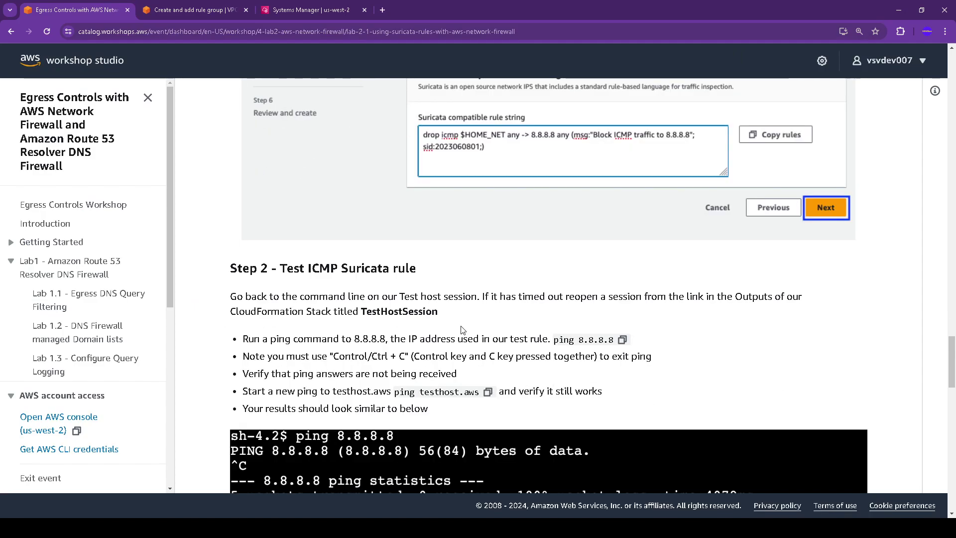
scroll(461, 329, "up", 7)
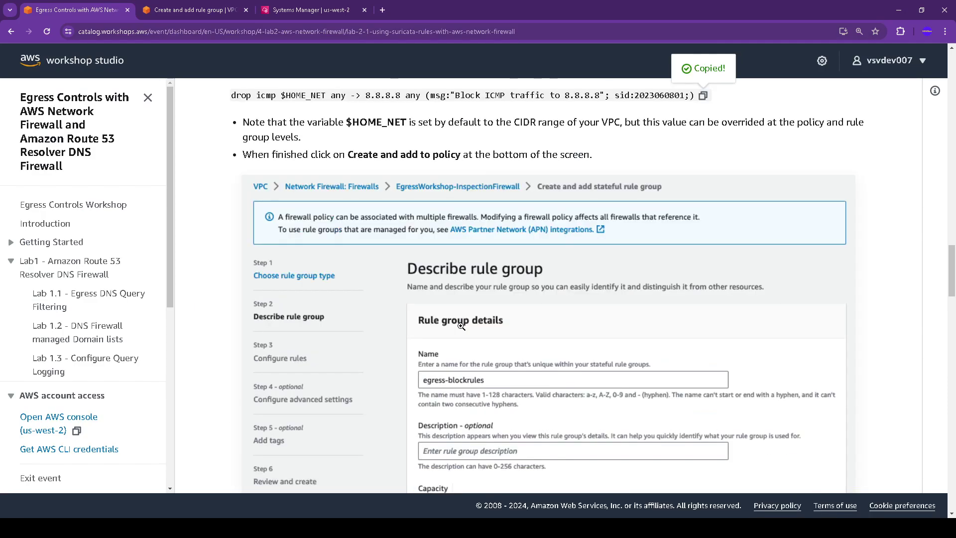
scroll(461, 326, "up", 1)
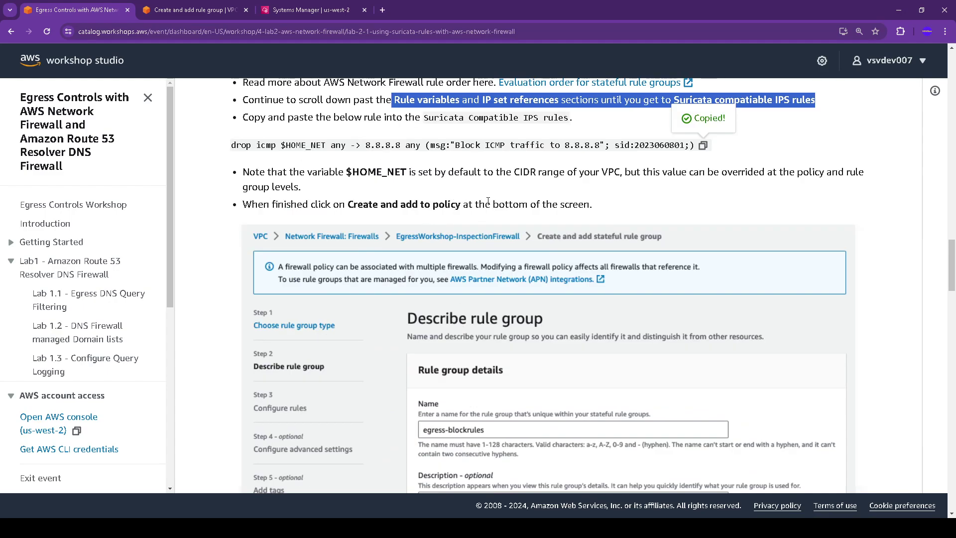
Step: Keep the default encryption and leave tags empty, create the rule group after reviewing it, and dismiss the error message
left_click(192, 10)
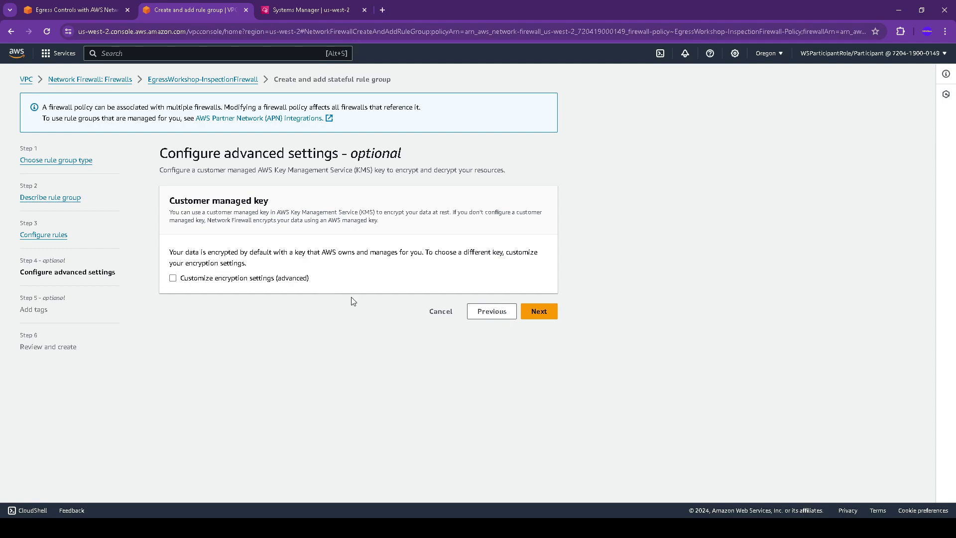
left_click(539, 310)
left_click(540, 311)
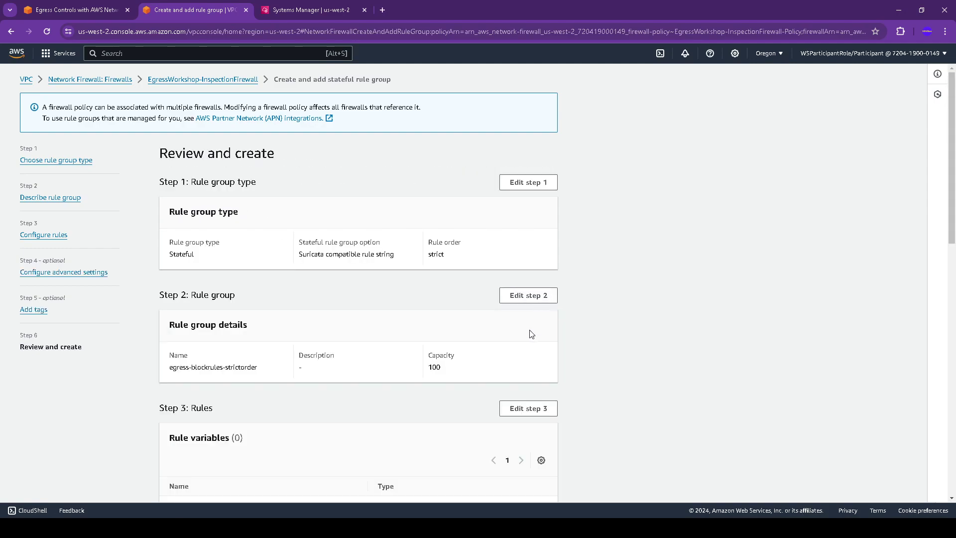
scroll(531, 334, "down", 15)
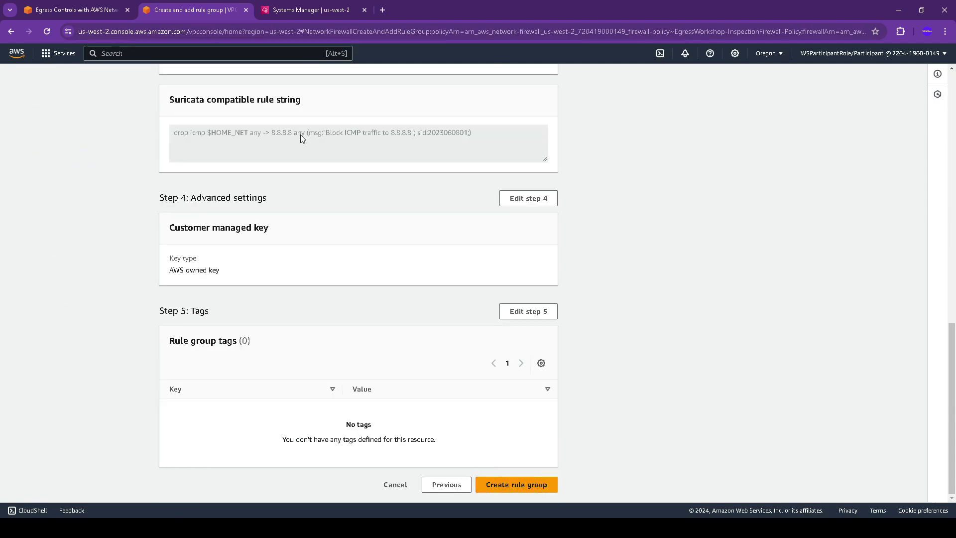
left_click(528, 482)
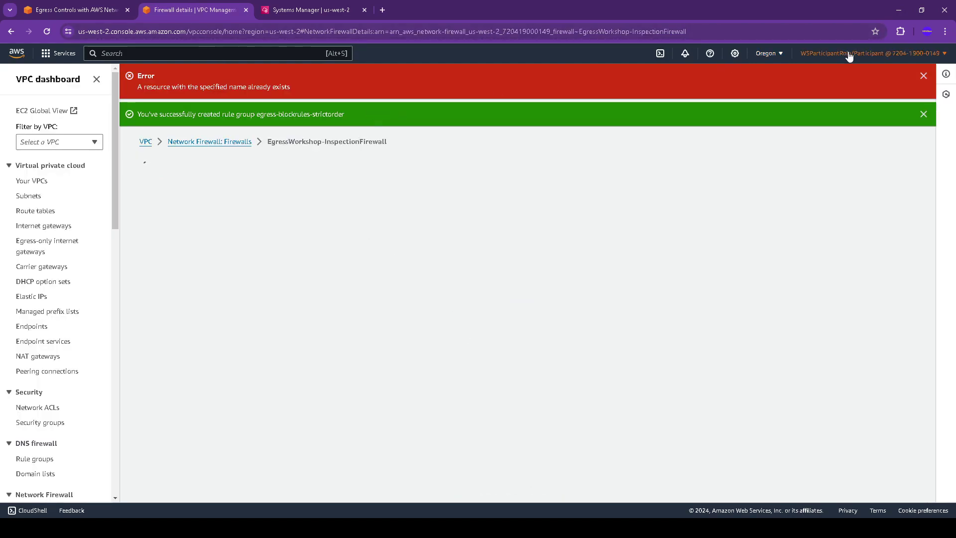
left_click(923, 75)
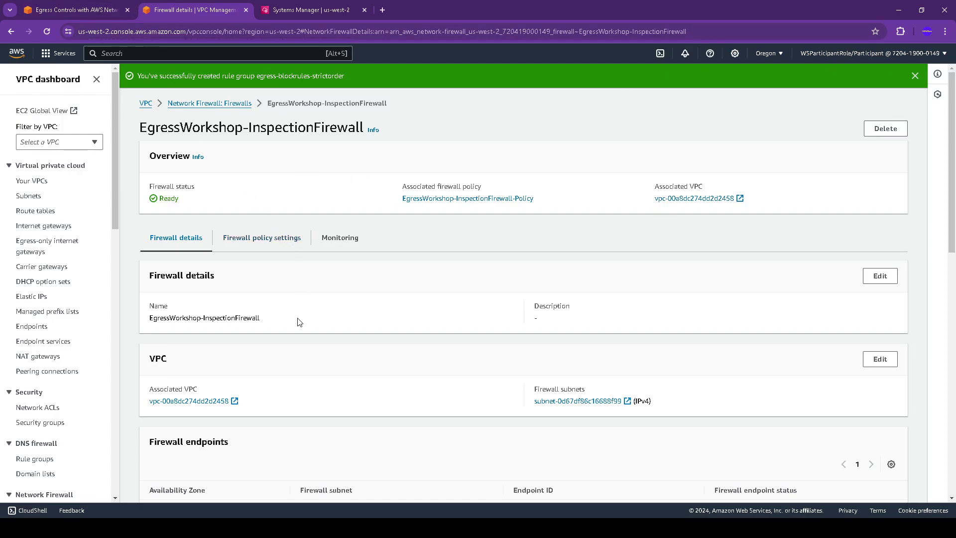
Step: Examine the EgressWorkshop-InspectionFirewall details and its firewall policy settings down to the stateful rule groups
scroll(228, 405, "down", 3)
scroll(228, 405, "down", 2)
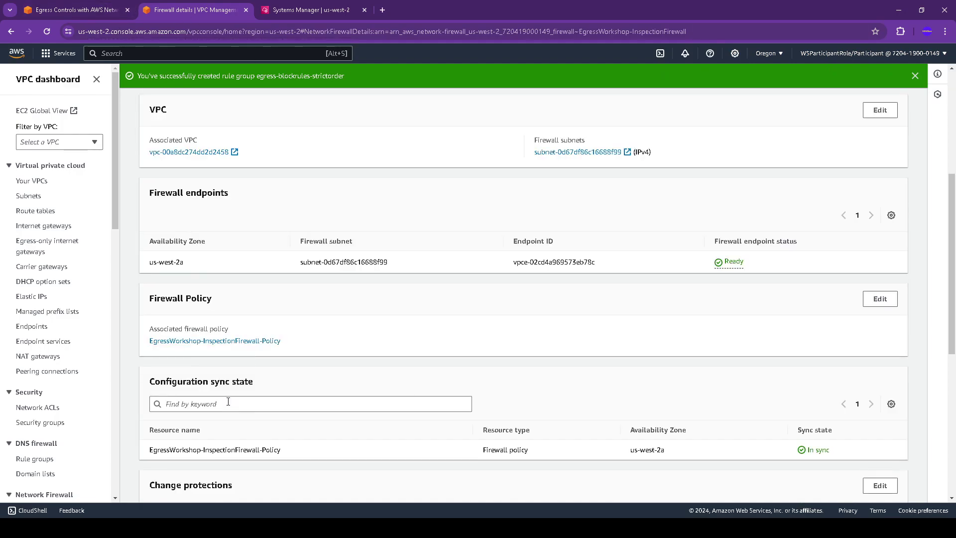
scroll(229, 401, "up", 4)
scroll(231, 396, "up", 1)
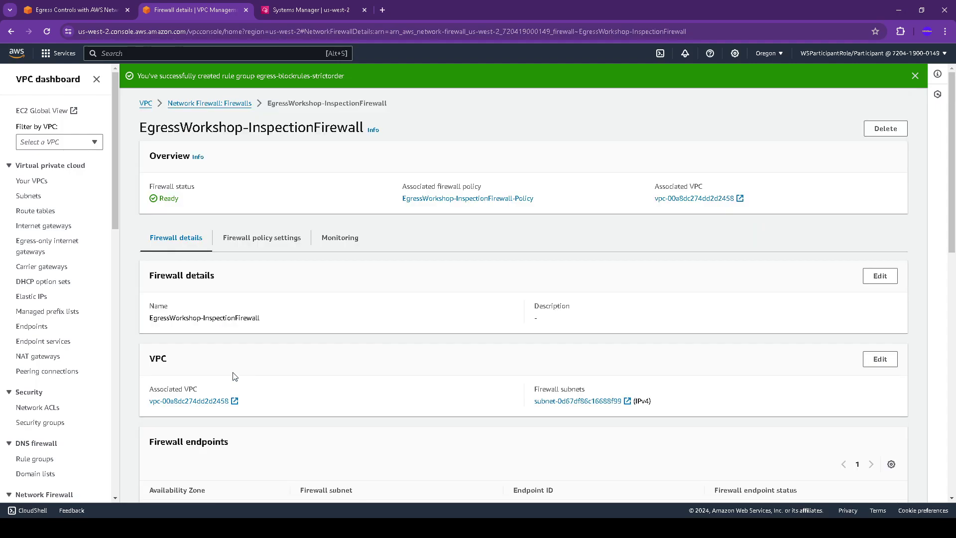
left_click(268, 239)
scroll(357, 292, "down", 5)
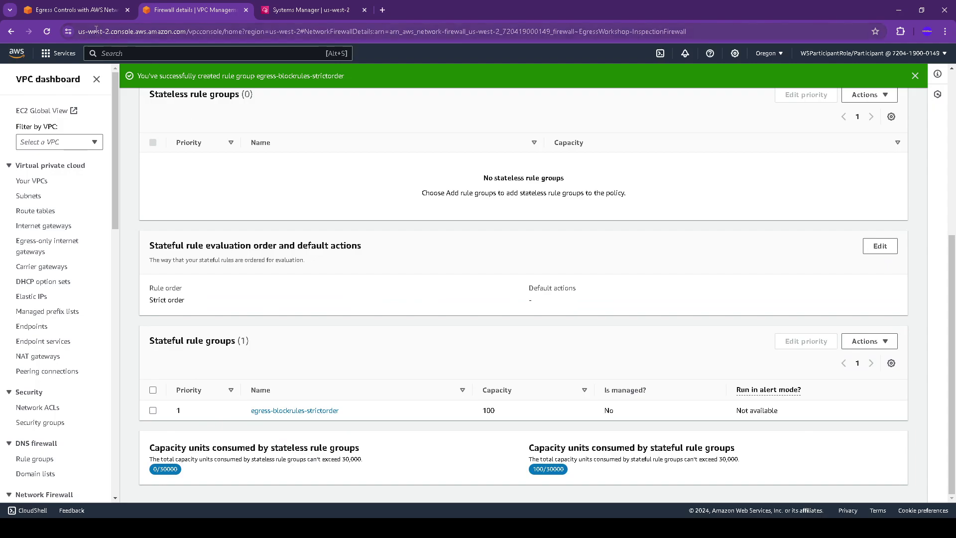
Step: Copy the ping 8.8.8.8 command from the workshop guide and run it in the Systems Manager test host session
left_click(87, 10)
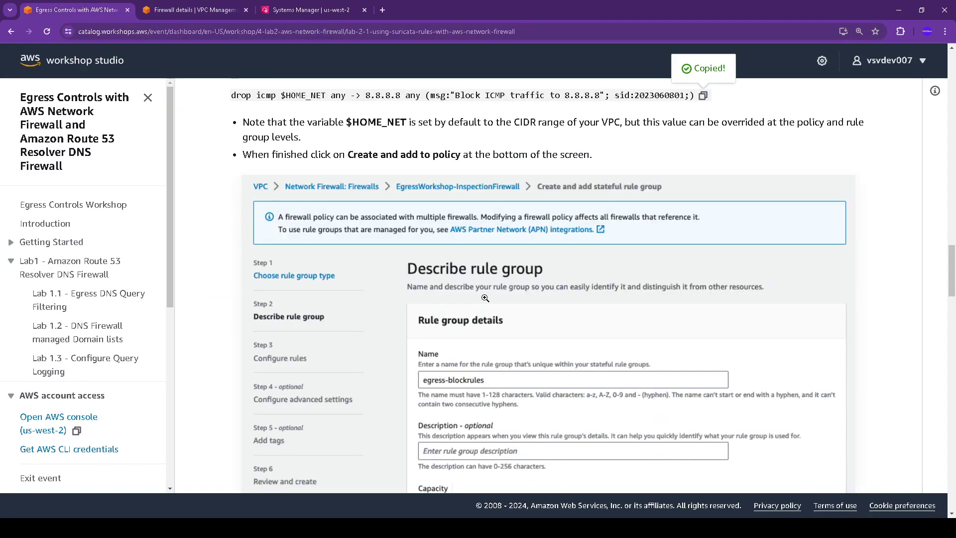
scroll(485, 298, "down", 8)
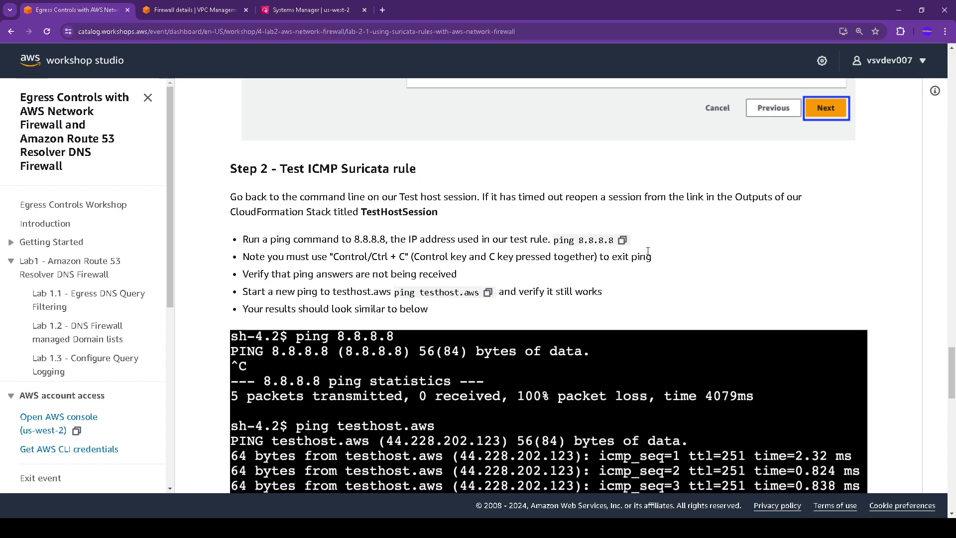
left_click(623, 240)
left_click(308, 18)
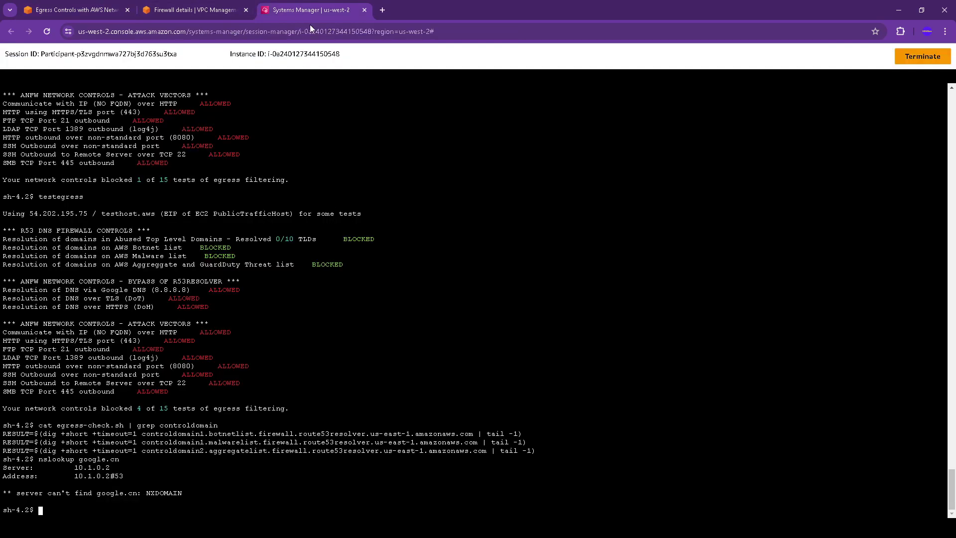
key("ctrl+v")
key("Return")
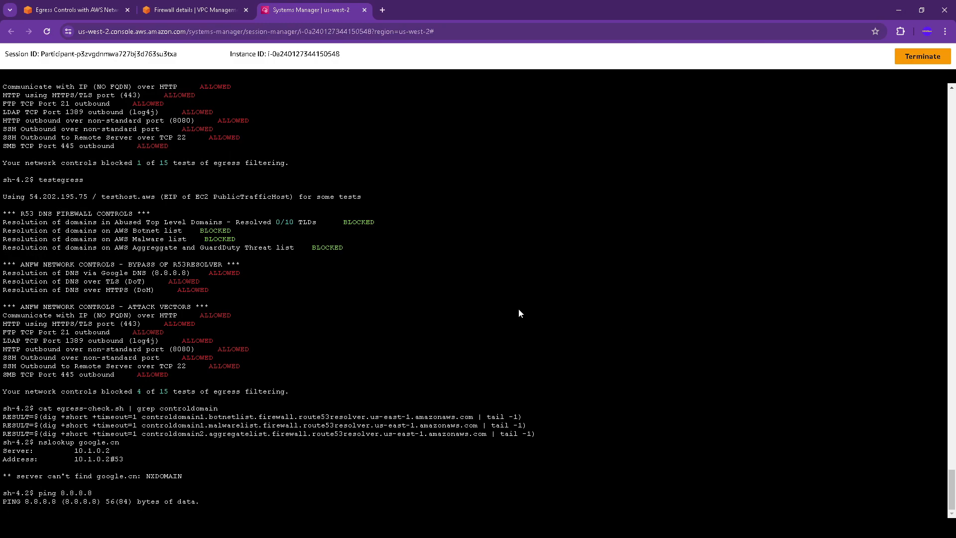
Step: Stop the 8.8.8.8 ping, run ping testhost.aws from the workshop guide in the test host session, and stop it after several replies
left_click(95, 9)
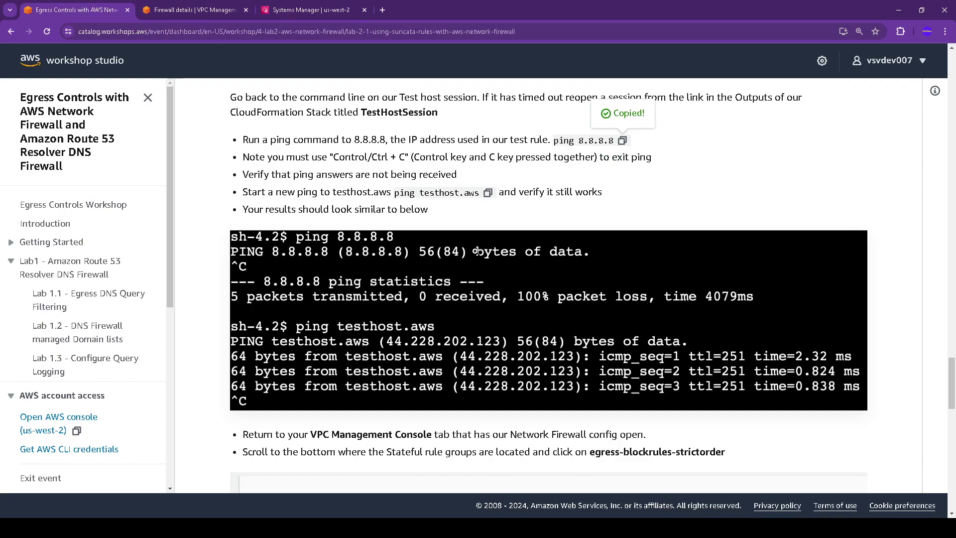
left_click(487, 193)
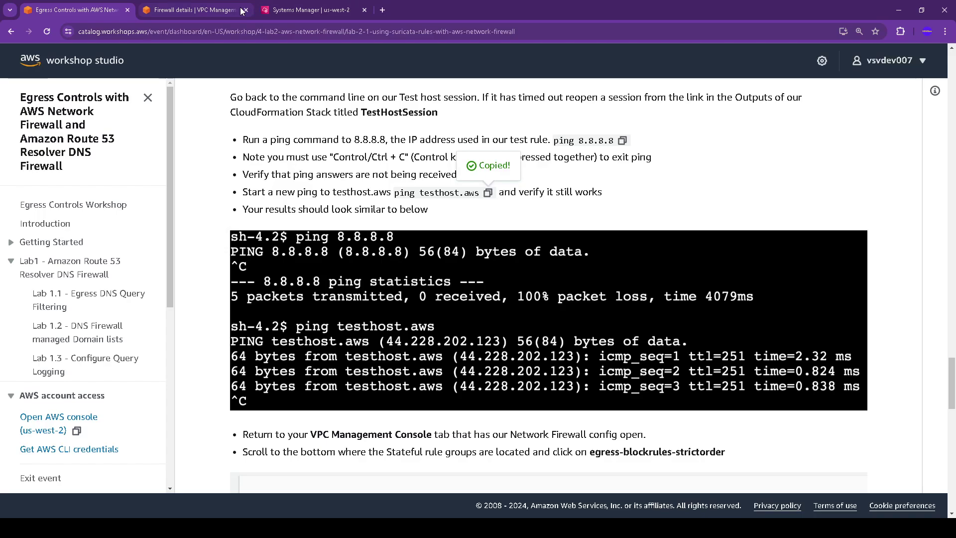
left_click(309, 10)
key("ctrl+c")
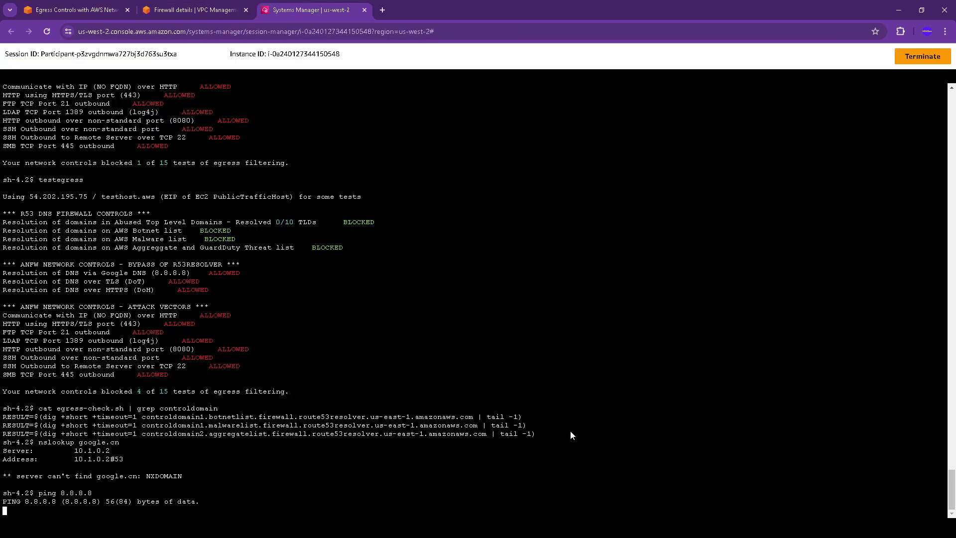
key("ctrl+v")
key("Return")
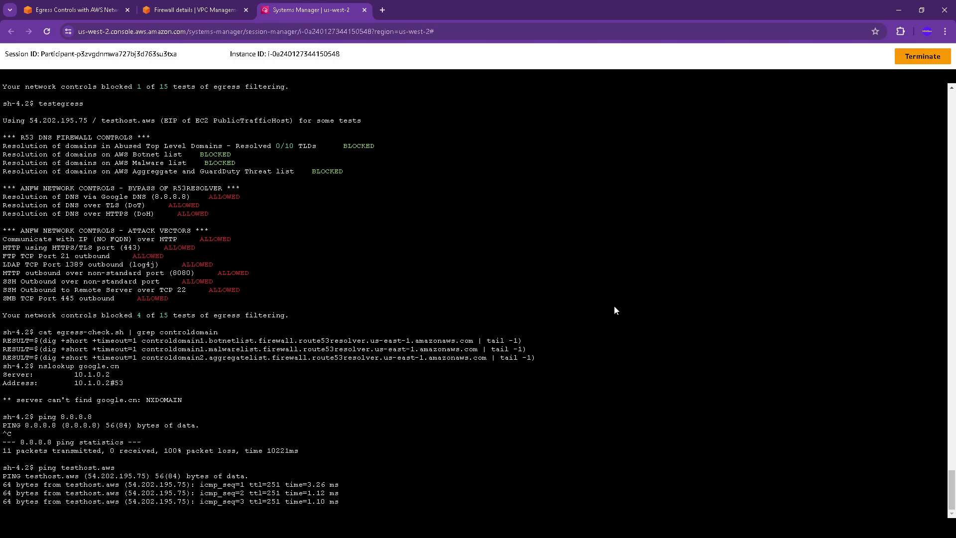
key("ctrl+c")
Step: Follow the workshop guide's instructions to open the egress-blockrules-strictorder stateful rule group from the firewall policy settings
key("ctrl+shift+Tab")
key("ctrl+shift+Tab")
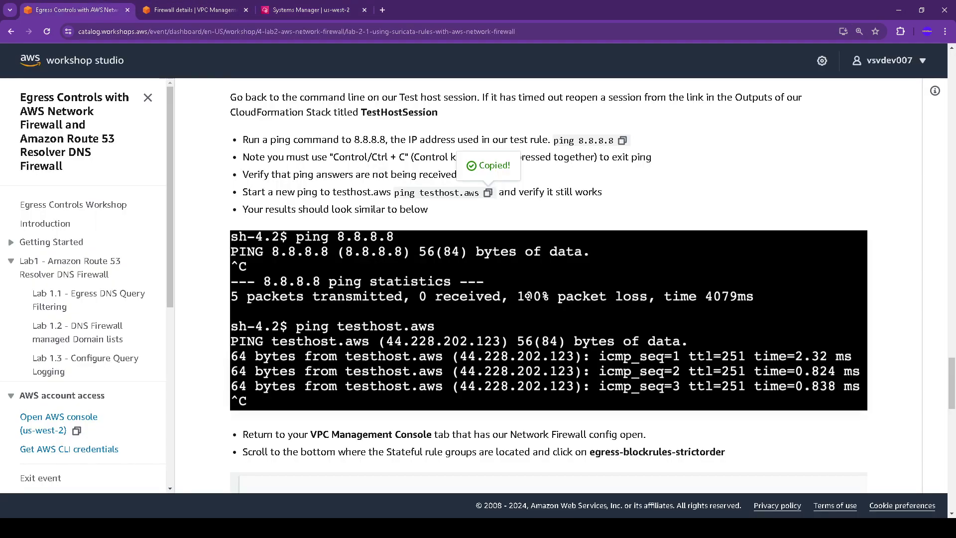
scroll(528, 299, "down", 4)
left_click_drag(268, 232, 652, 222)
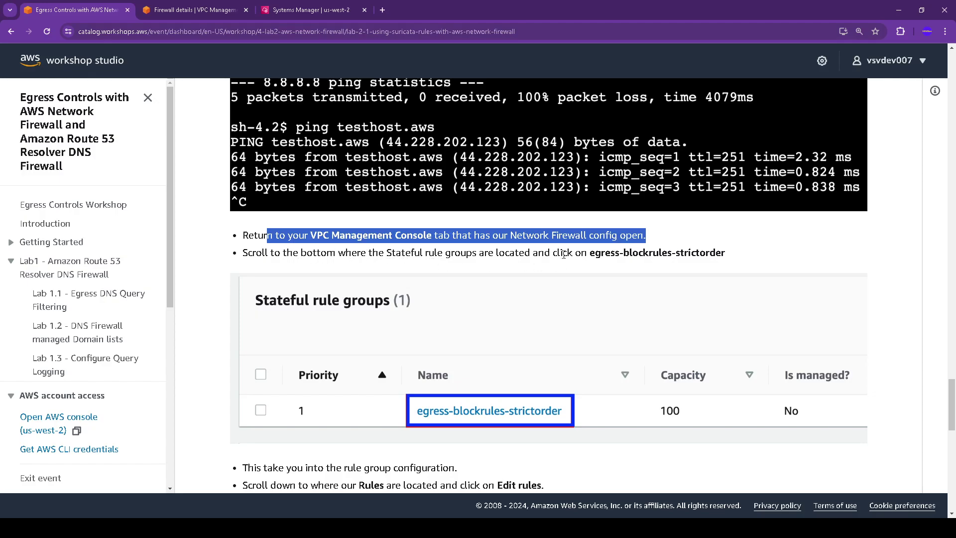
left_click_drag(589, 255, 732, 256)
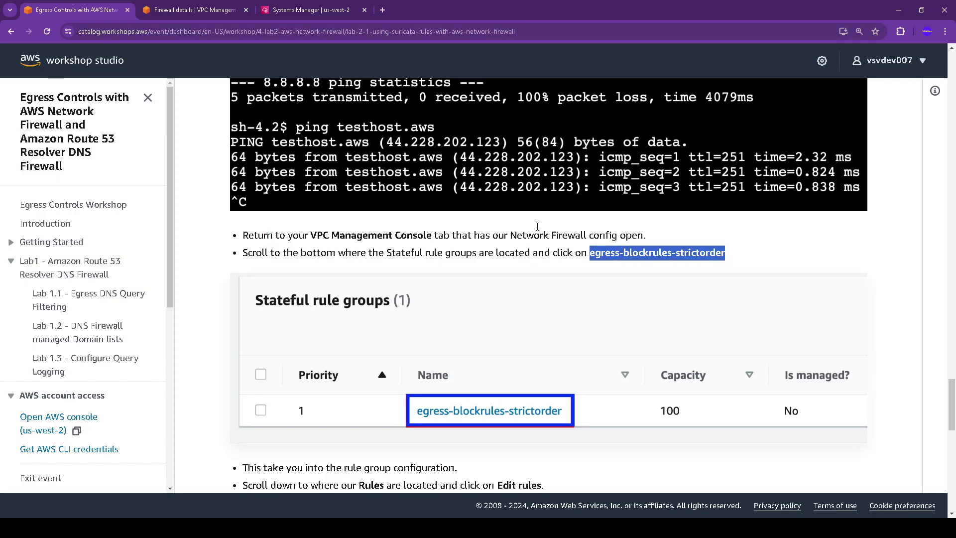
left_click(193, 7)
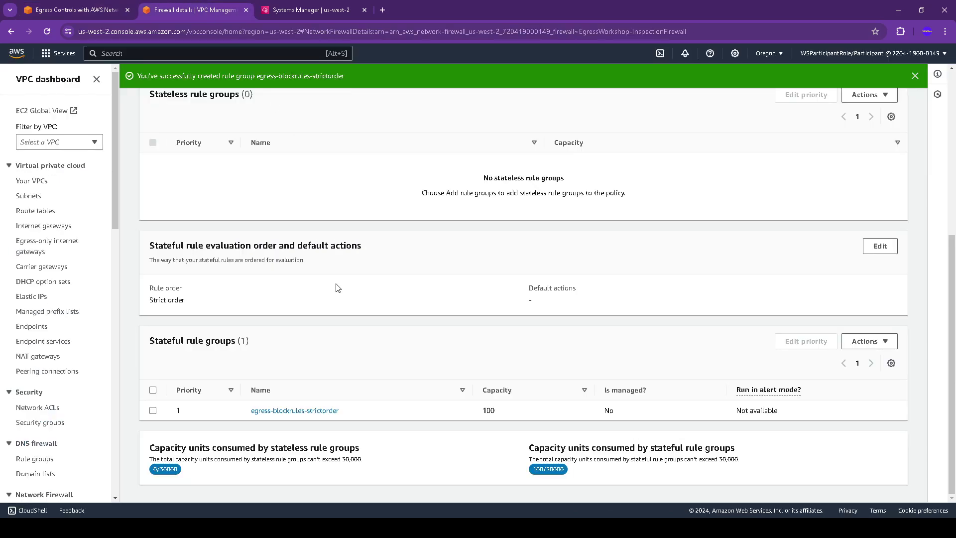
left_click(324, 410)
Step: Read the workshop guide's rule editing instructions and open the Suricata rules of egress-blockrules-strictorder for editing
left_click(74, 10)
scroll(581, 312, "down", 5)
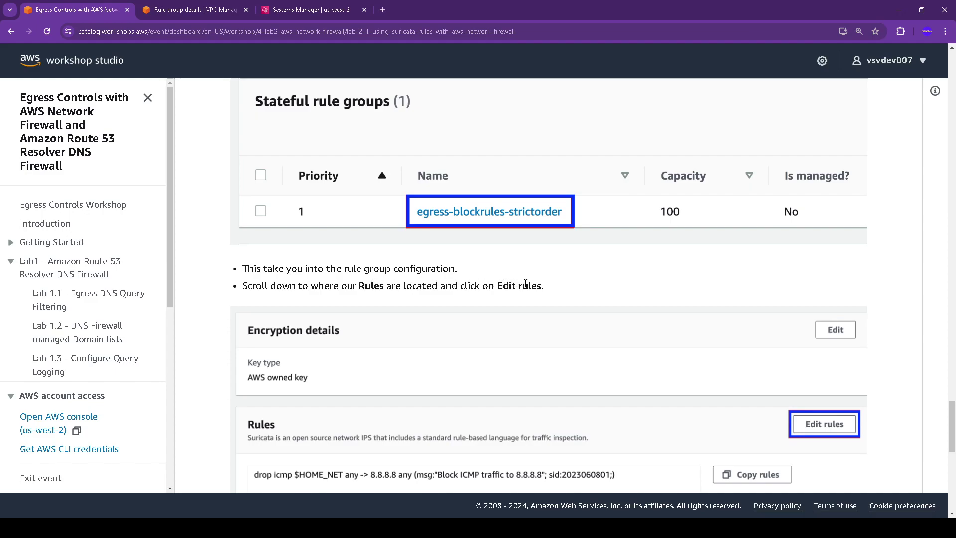
scroll(538, 299, "down", 2)
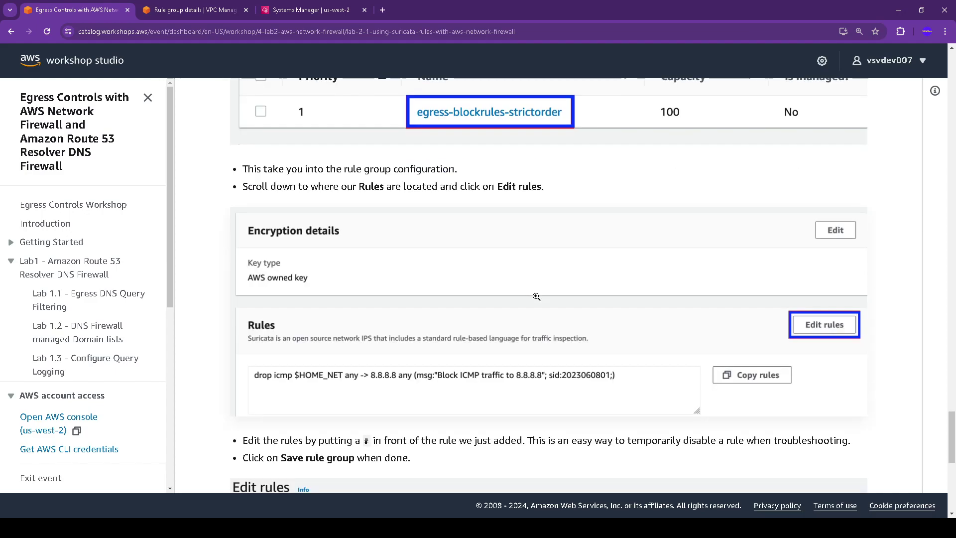
scroll(536, 297, "down", 2)
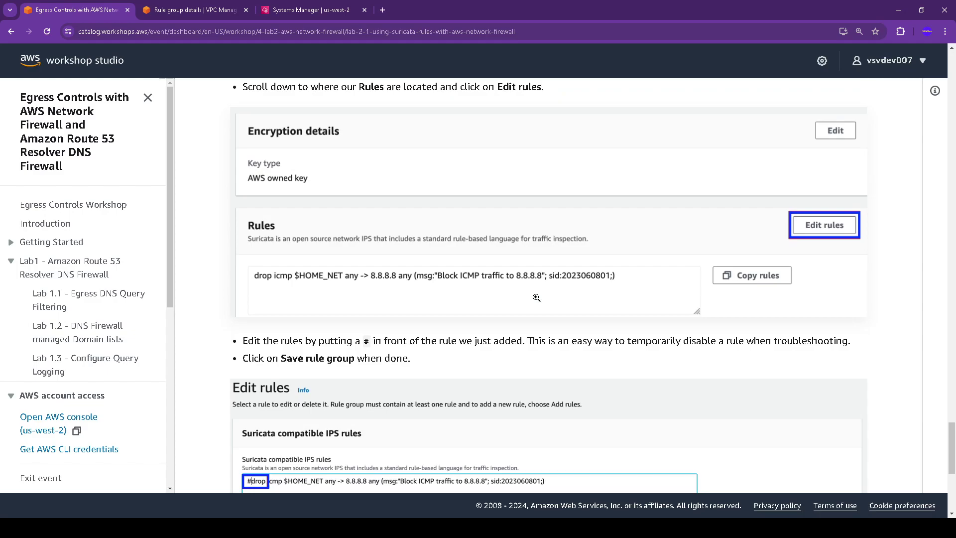
left_click(194, 10)
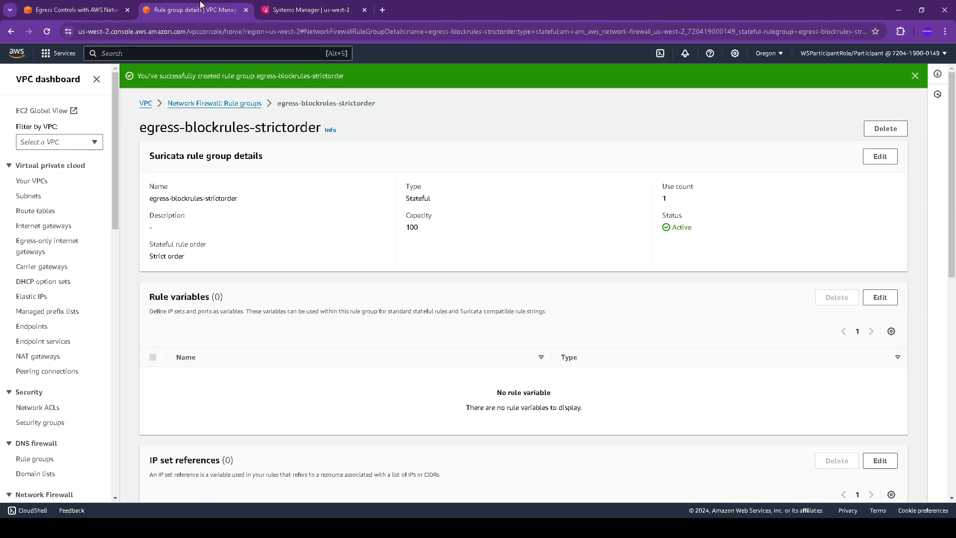
scroll(325, 283, "down", 5)
scroll(325, 283, "down", 4)
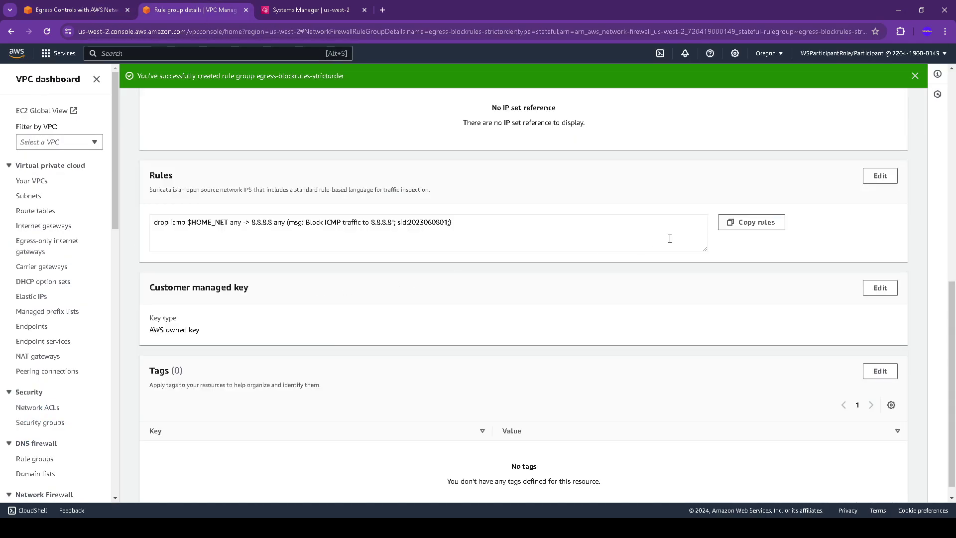
left_click(876, 182)
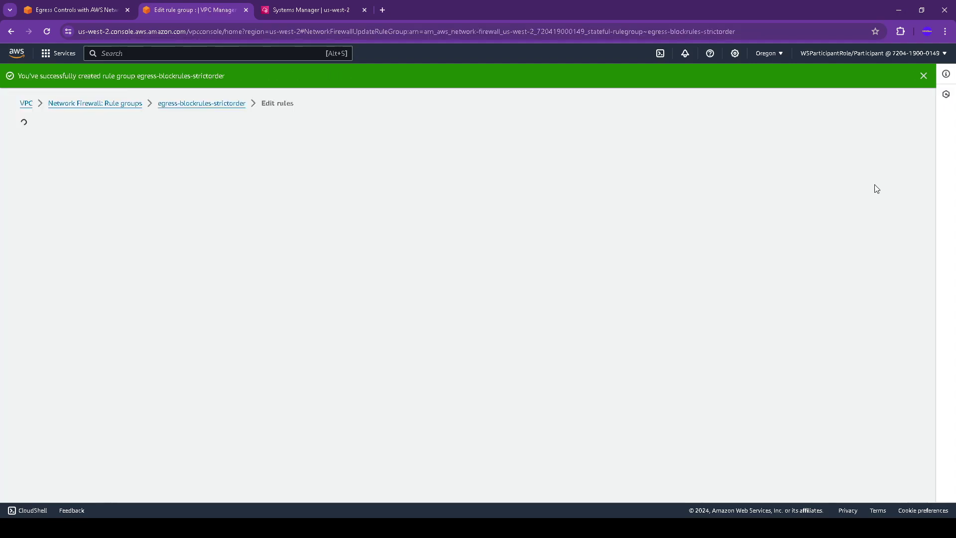
Step: Disable the ICMP drop rule by putting # in front of it, as the workshop guide instructs, and save the rule group
left_click(80, 10)
scroll(492, 379, "down", 2)
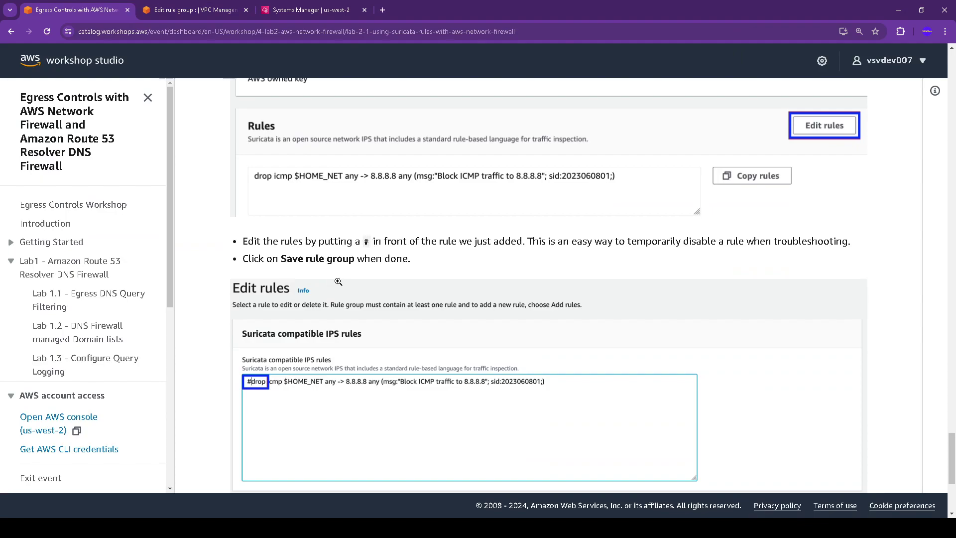
left_click(195, 10)
left_click(32, 216)
type("#")
left_click(384, 274)
Step: Read the guide's final verification instruction and rerun ping 8.8.8.8 in the test host session
left_click(64, 10)
scroll(285, 380, "down", 5)
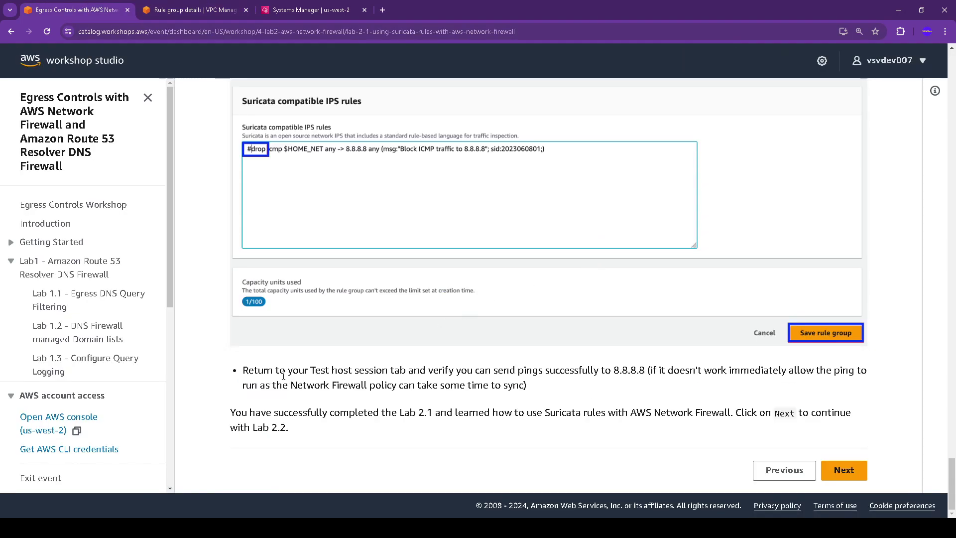
left_click_drag(256, 369, 462, 387)
left_click(596, 375)
left_click(307, 9)
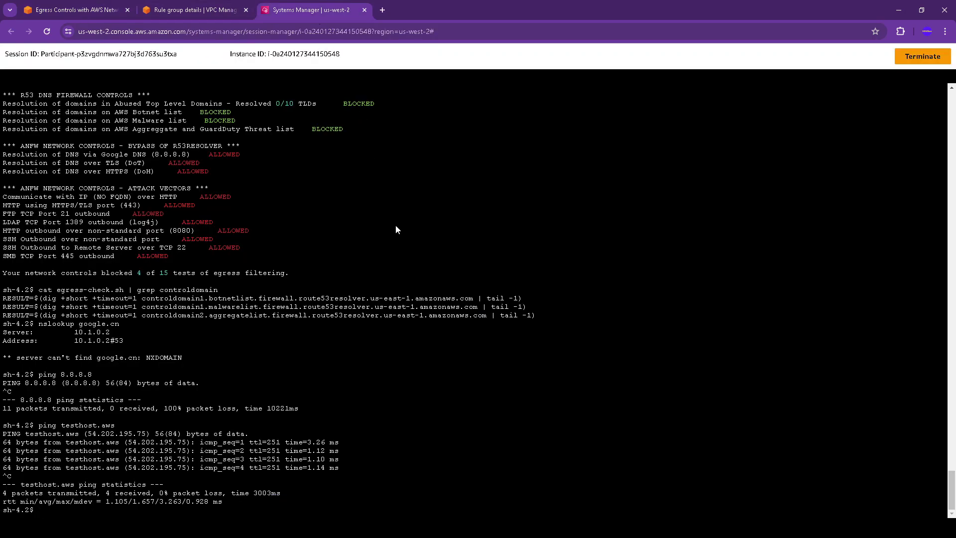
key("Up")
key("Up")
key("Return")
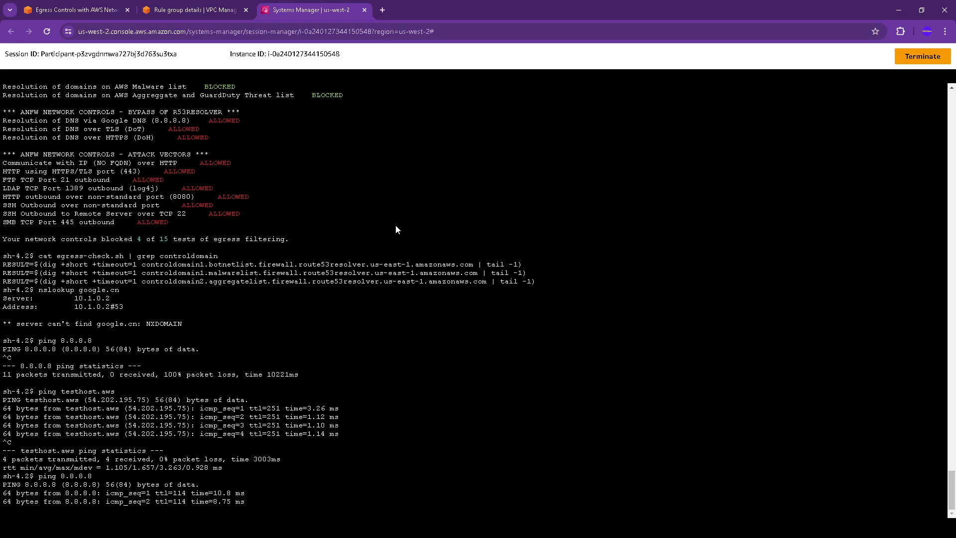
Step: Stop the running ping and open Lab 2.2 - Blocking evasion of Route 53 Resolver in the workshop guide
key("ctrl+c")
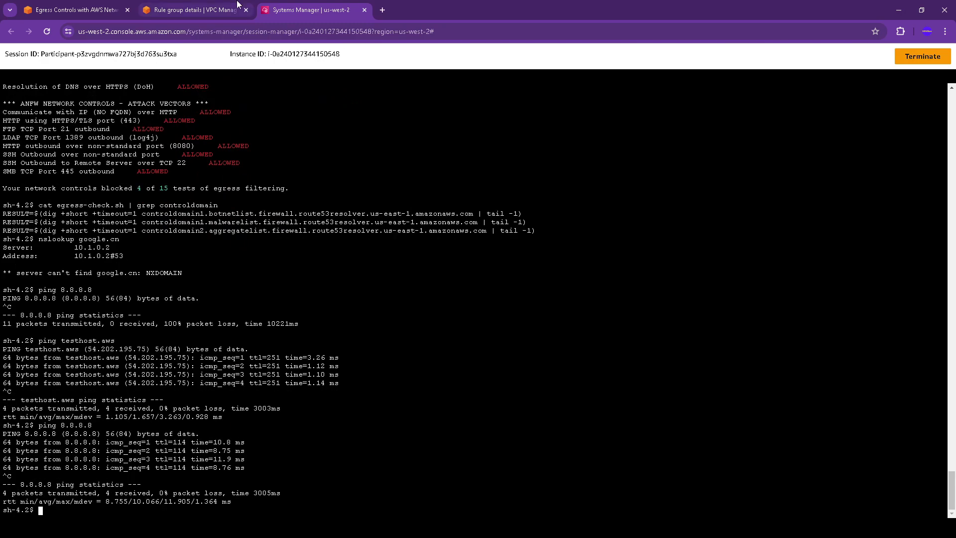
left_click(75, 9)
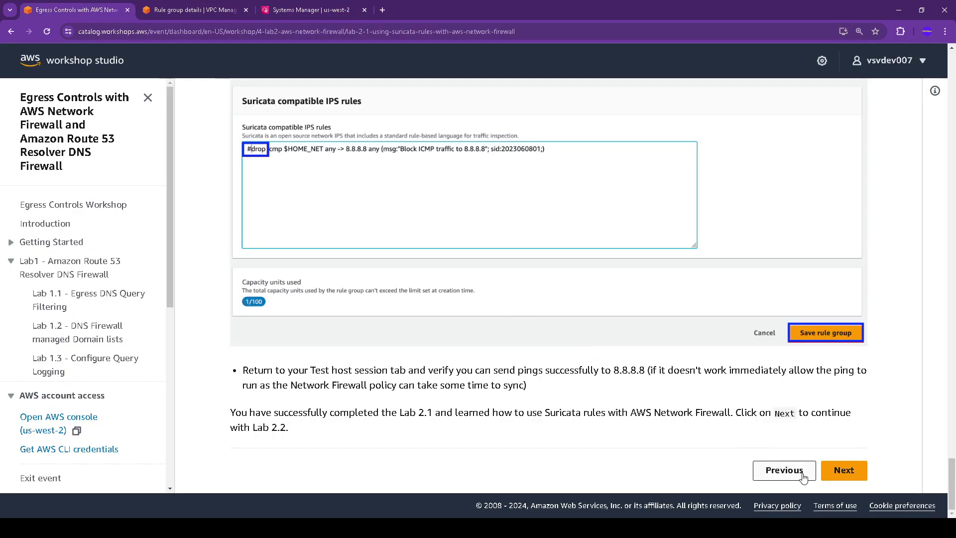
left_click(843, 471)
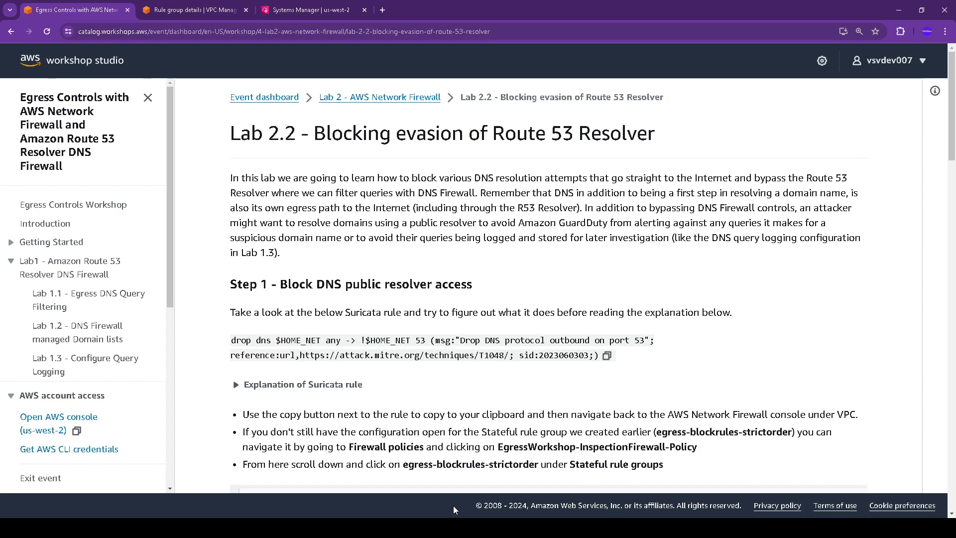
scroll(563, 462, "down", 3)
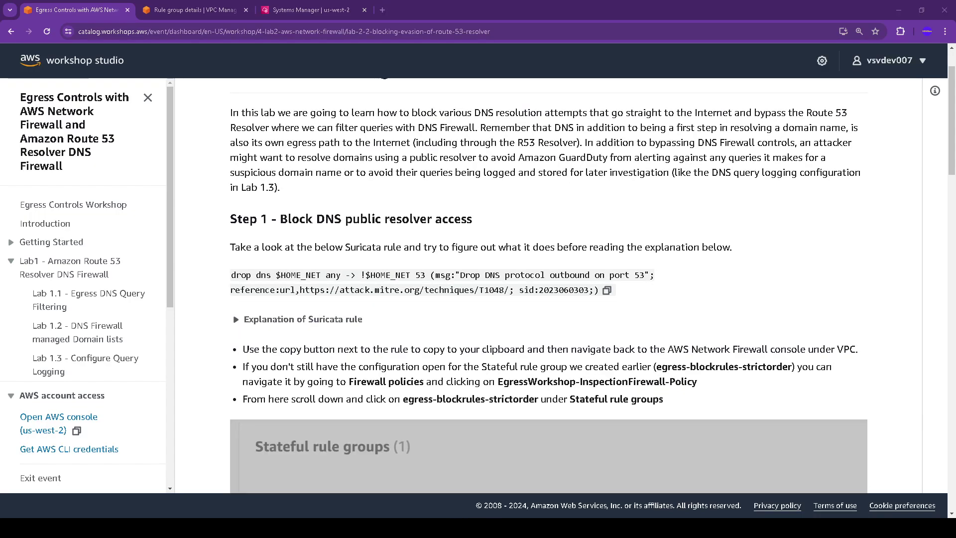
scroll(209, 194, "up", 2)
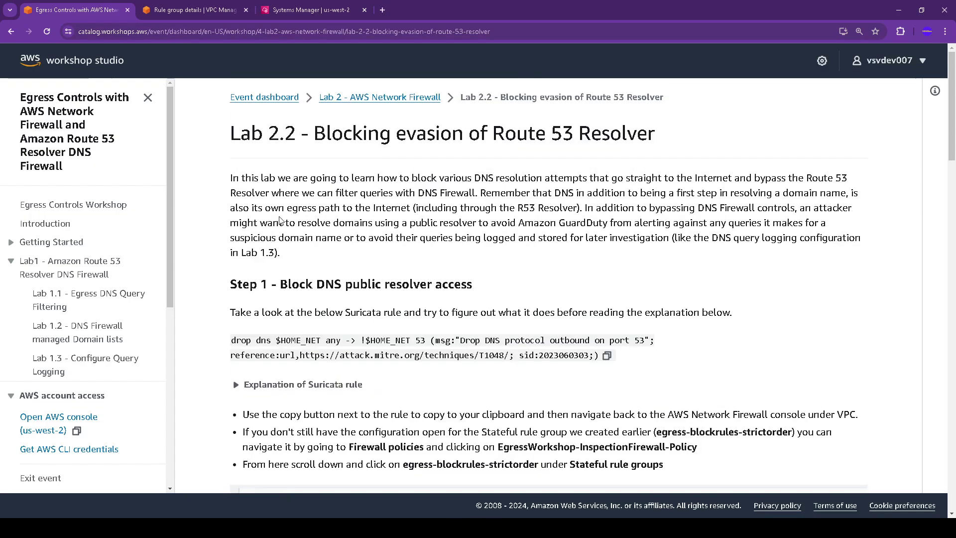
left_click_drag(224, 132, 719, 153)
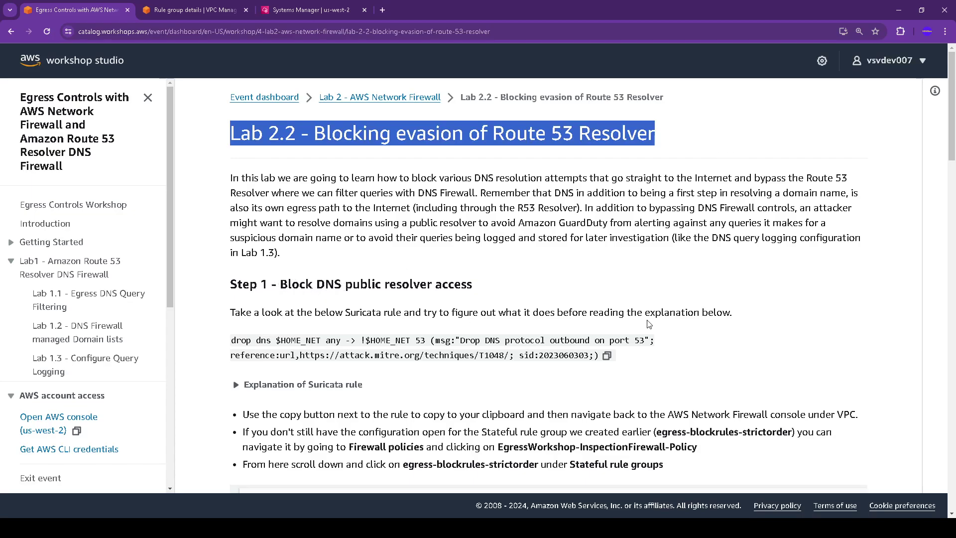
Step: Read the guide's Step 1 on blocking DNS public resolver access, including the Suricata rule explanation and the rule editing instructions
scroll(289, 349, "down", 1)
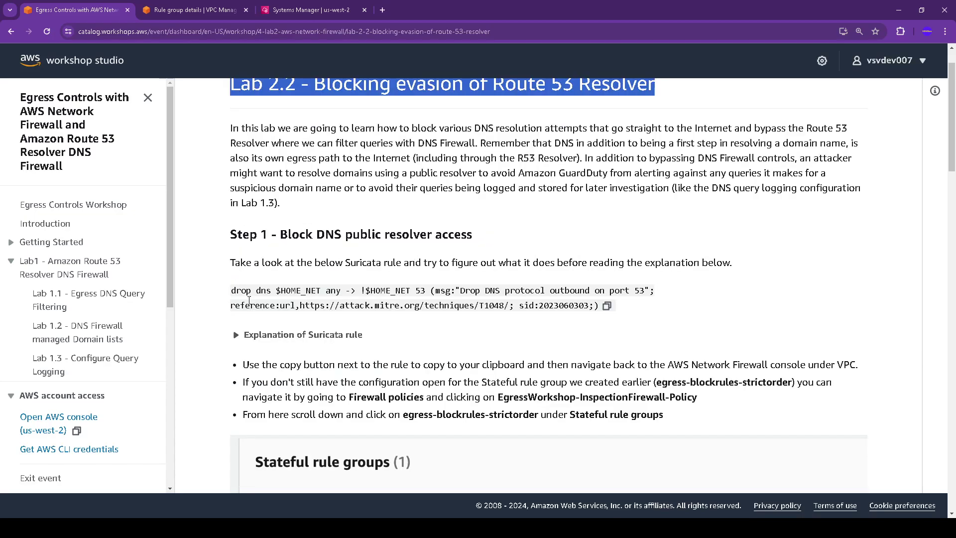
left_click_drag(231, 290, 653, 303)
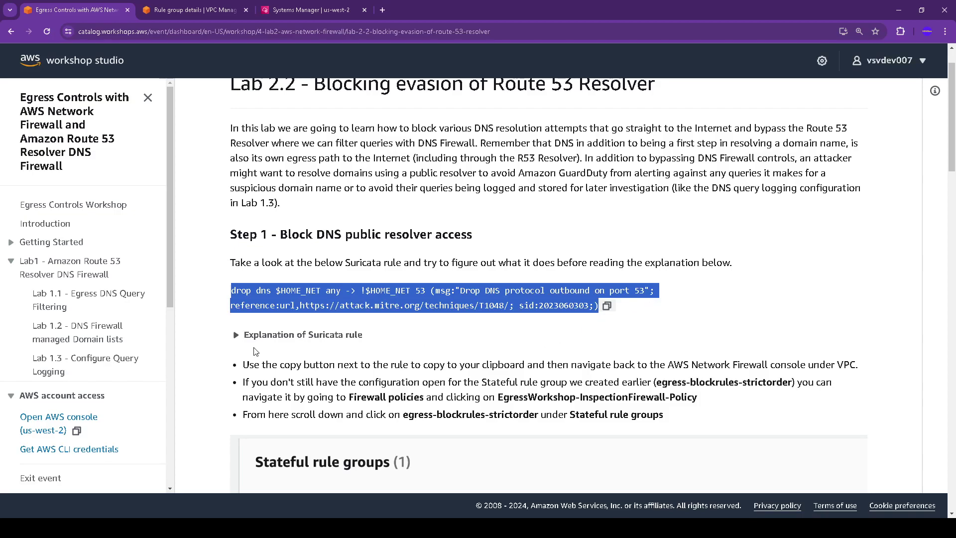
left_click(237, 336)
scroll(282, 357, "down", 2)
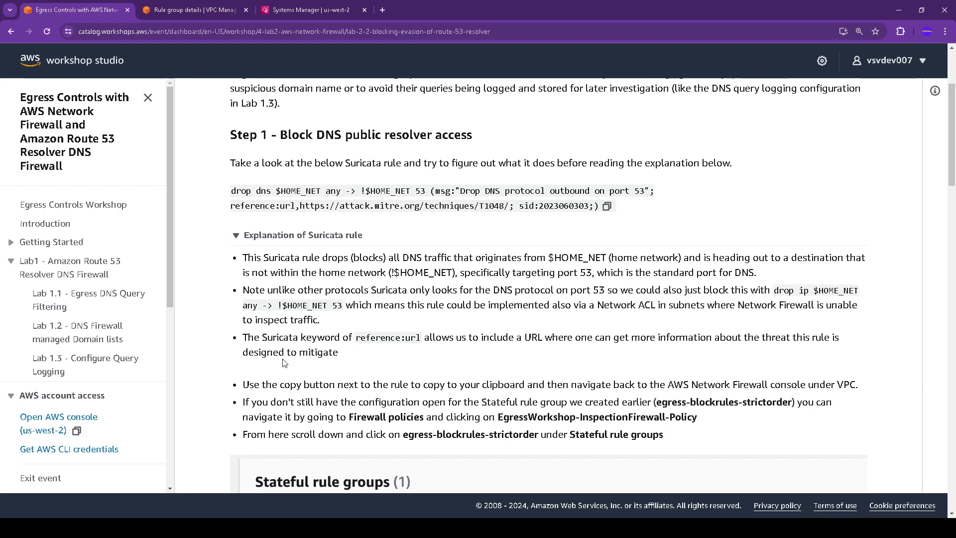
scroll(285, 362, "down", 4)
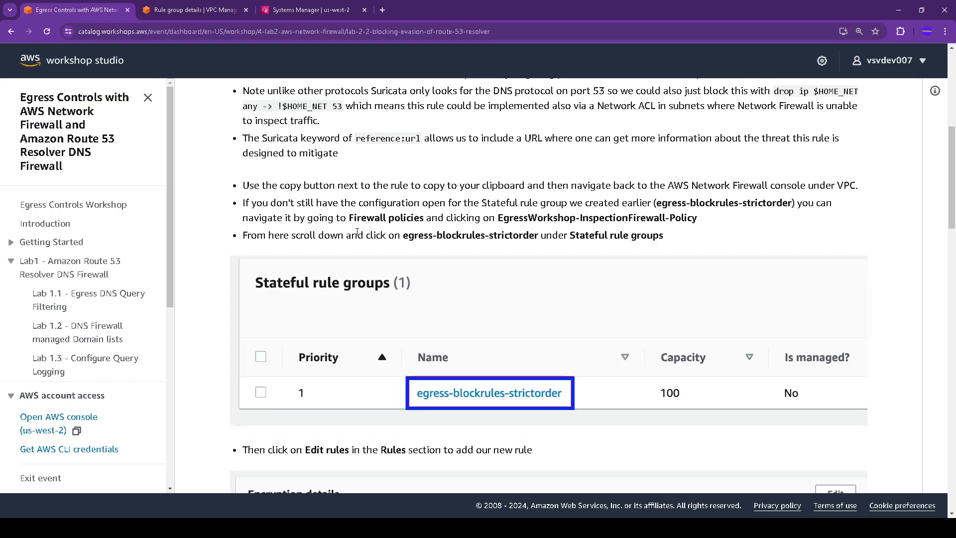
scroll(553, 256, "down", 4)
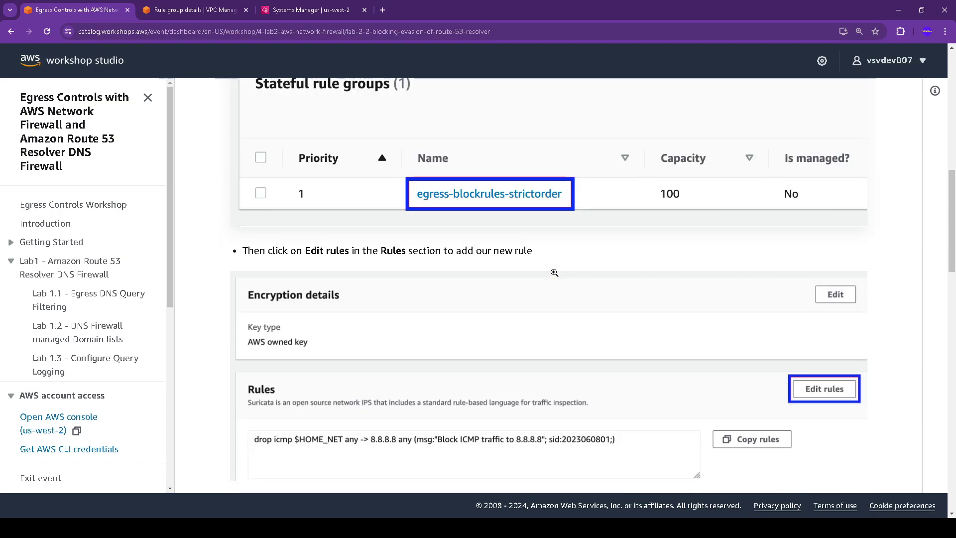
scroll(554, 273, "down", 4)
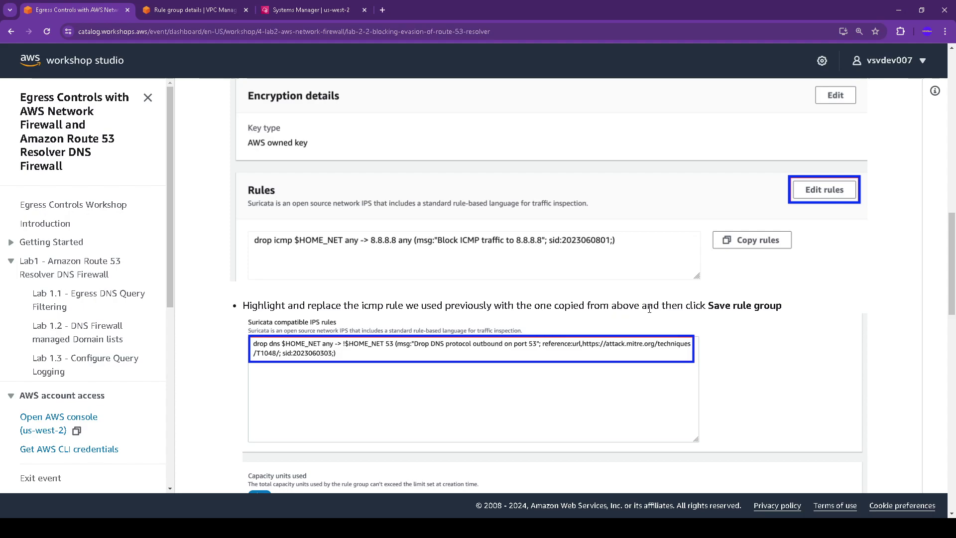
scroll(705, 303, "down", 3)
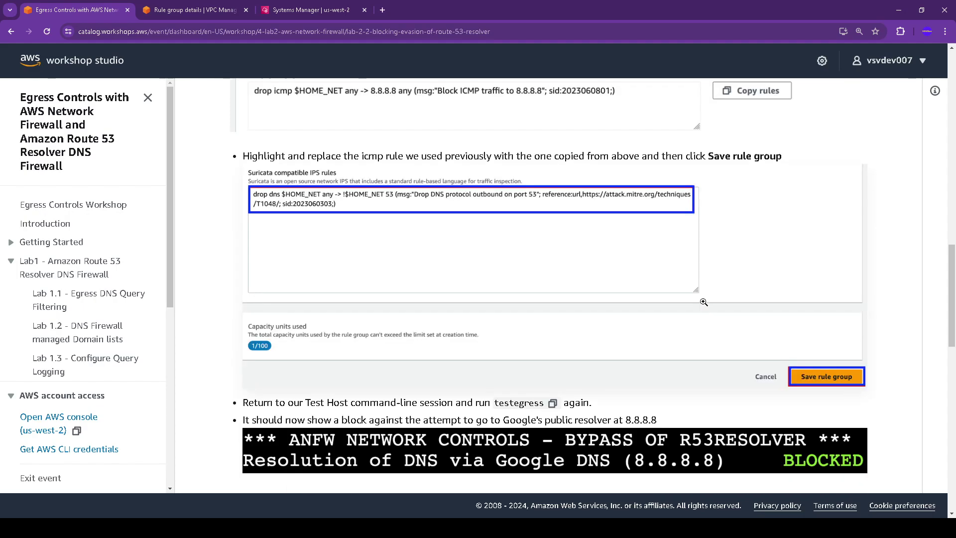
Step: Copy the guide's Step 1 Suricata rule that drops outbound DNS protocol traffic on port 53
scroll(703, 302, "up", 1)
scroll(360, 261, "up", 15)
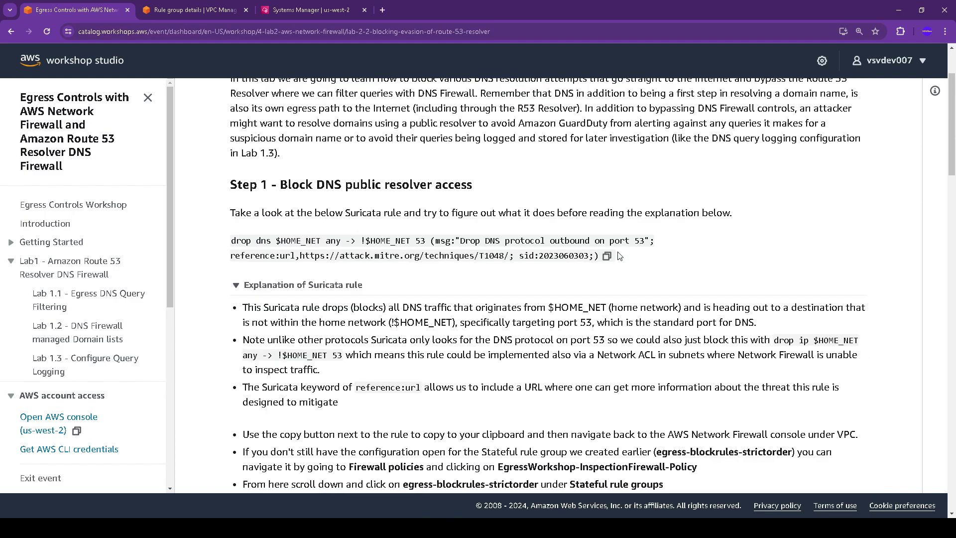
left_click(606, 255)
scroll(606, 255, "down", 3)
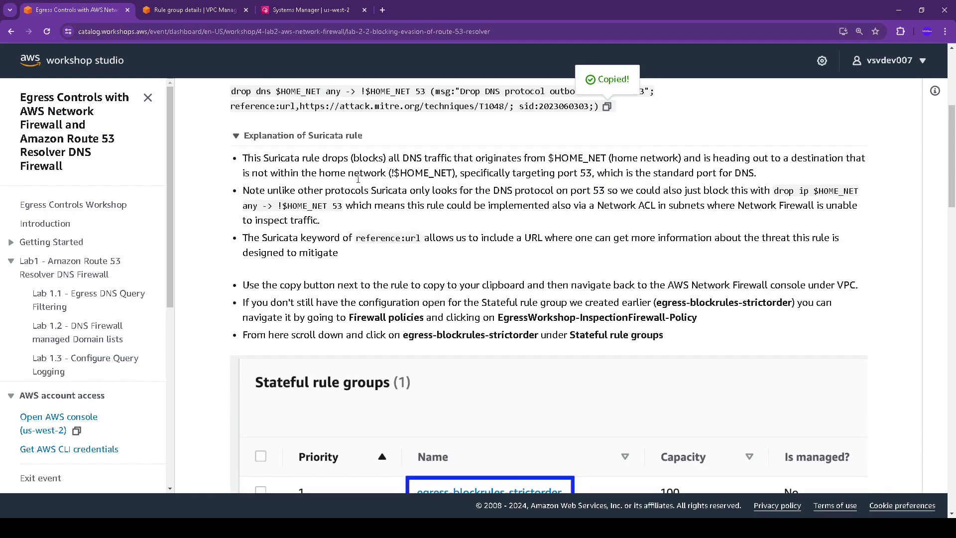
Step: Replace the commented-out ICMP rule in egress-blockrules-strictorder with the copied drop dns rule and save the rule group
left_click(186, 4)
scroll(559, 305, "down", 9)
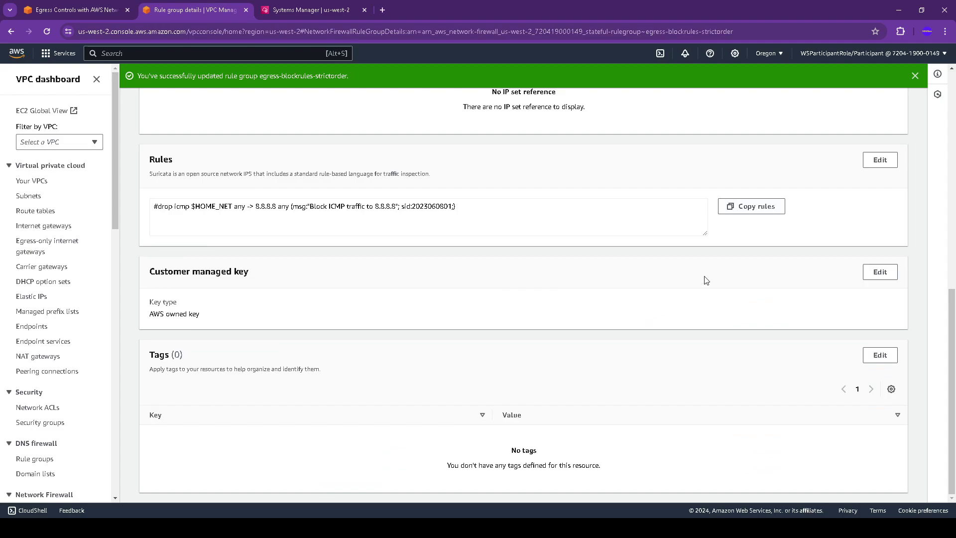
left_click(878, 162)
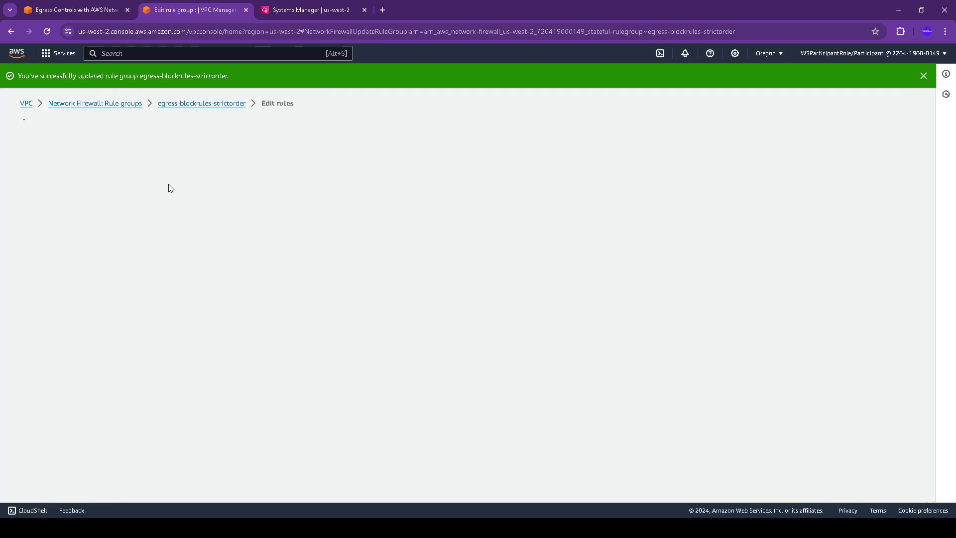
left_click_drag(90, 228, 23, 218)
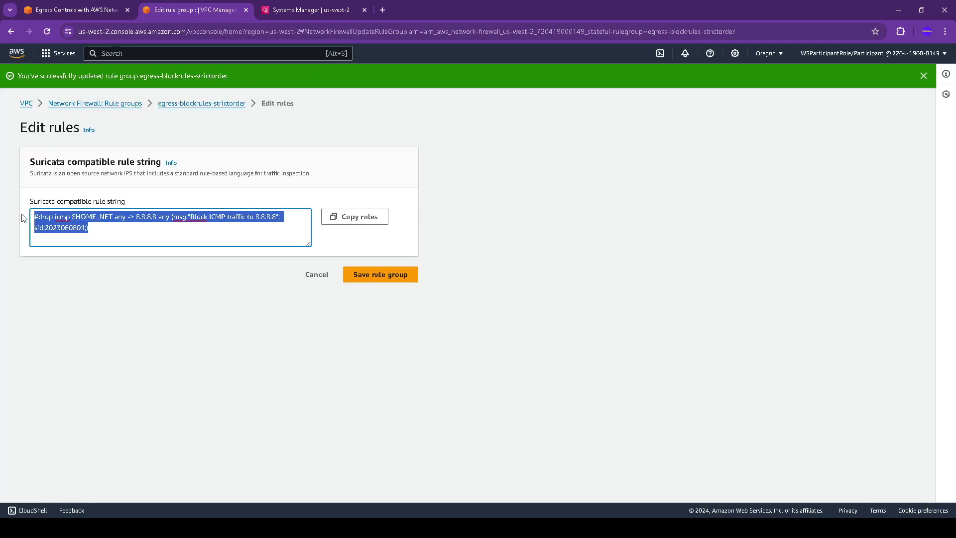
key("ctrl+v")
left_click(380, 276)
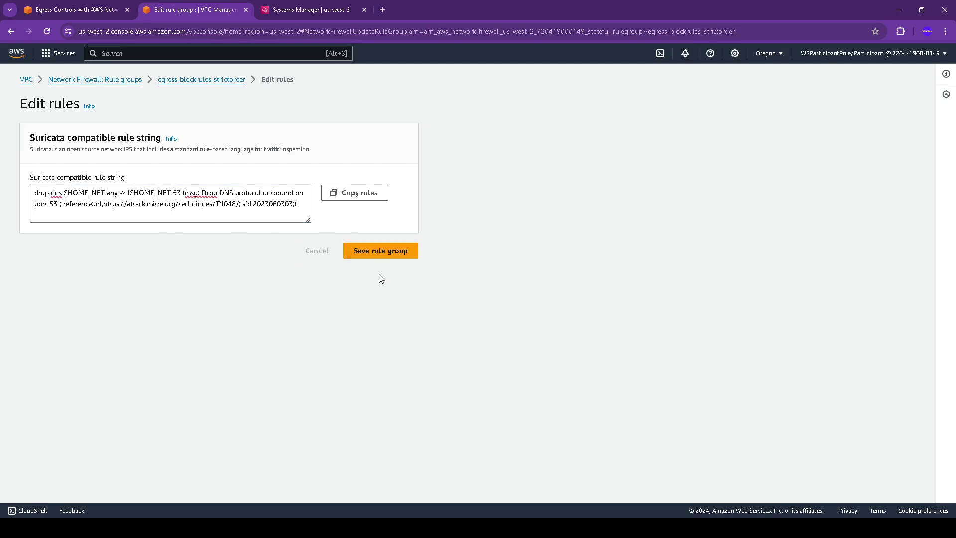
Step: Copy the testegress command from the guide, run it in the test host session and check the Google DNS (8.8.8.8) result
key("ctrl+shift+Tab")
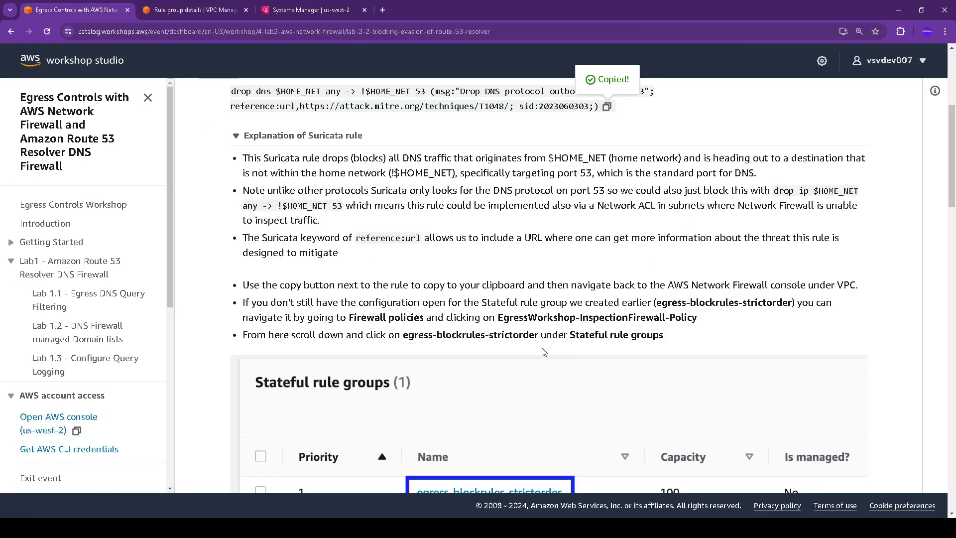
scroll(544, 351, "down", 5)
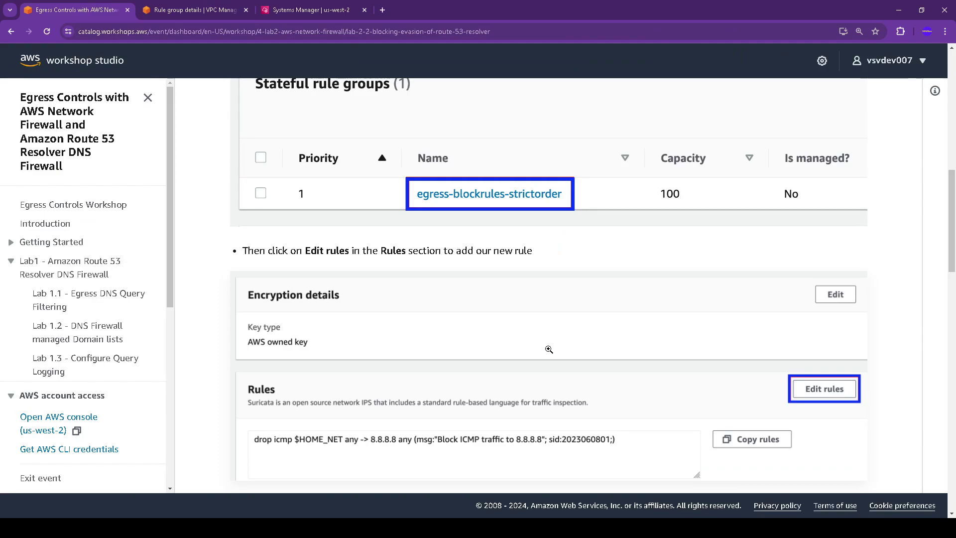
scroll(549, 349, "down", 8)
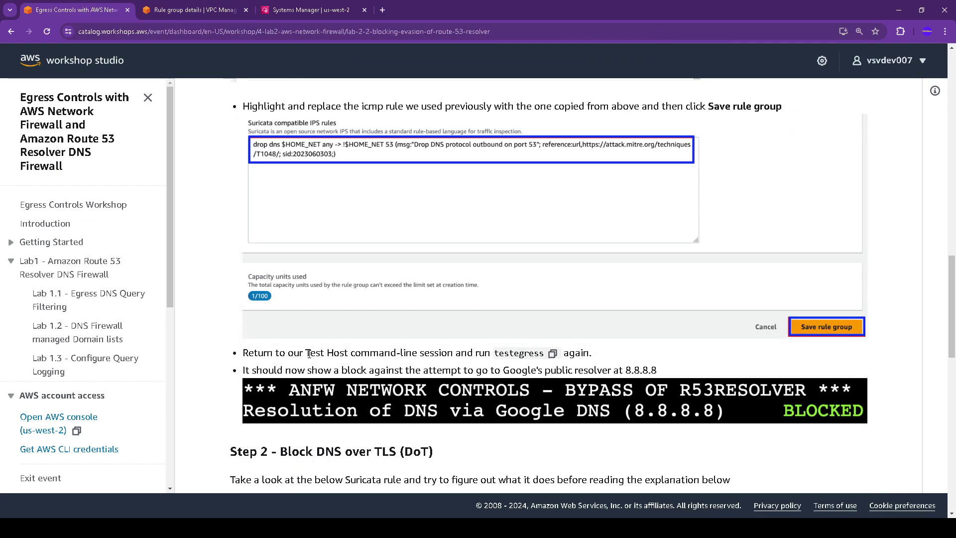
left_click(552, 353)
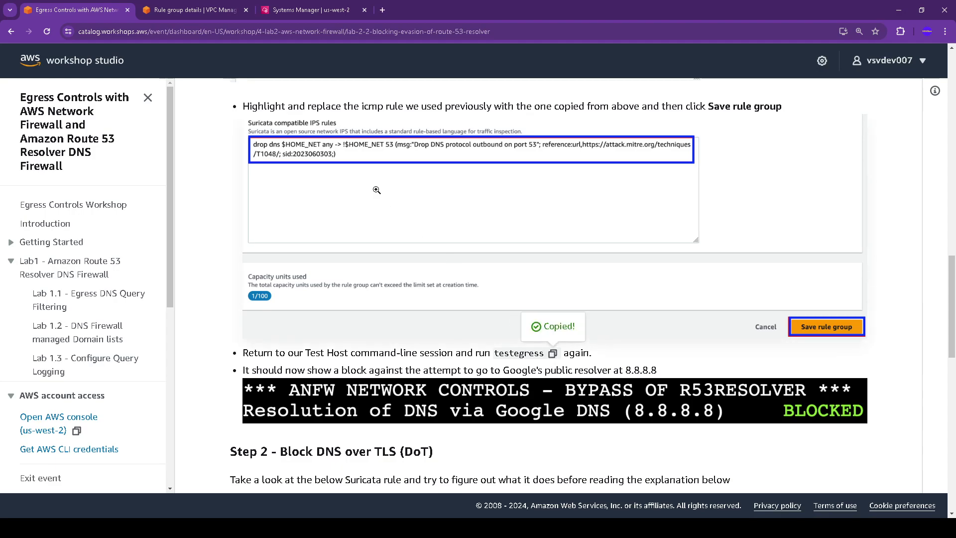
left_click(308, 10)
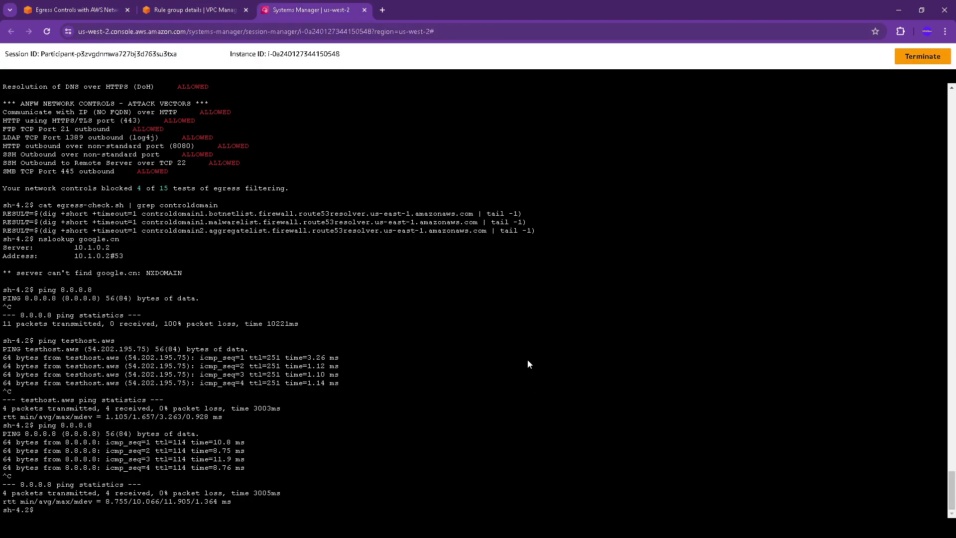
key("ctrl+v")
key("Return")
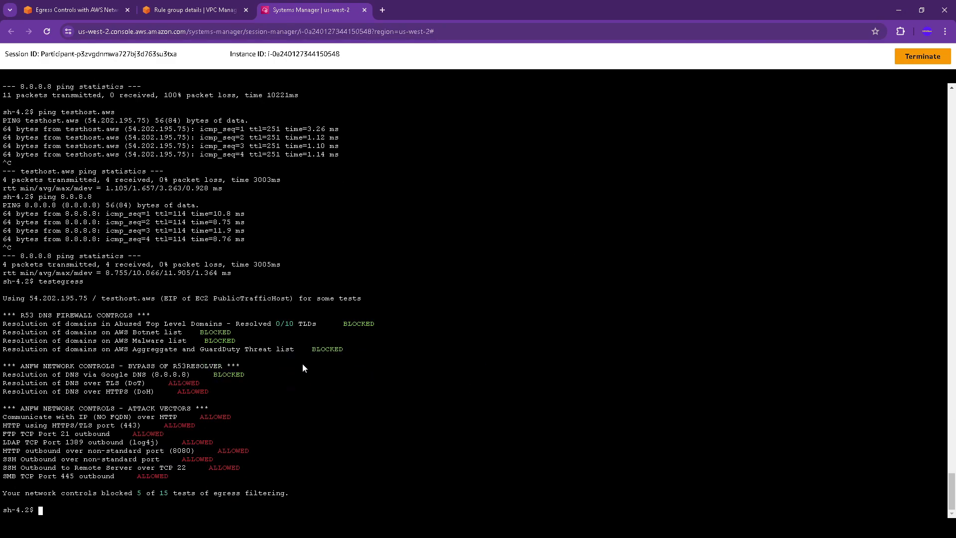
left_click_drag(214, 366, 262, 382)
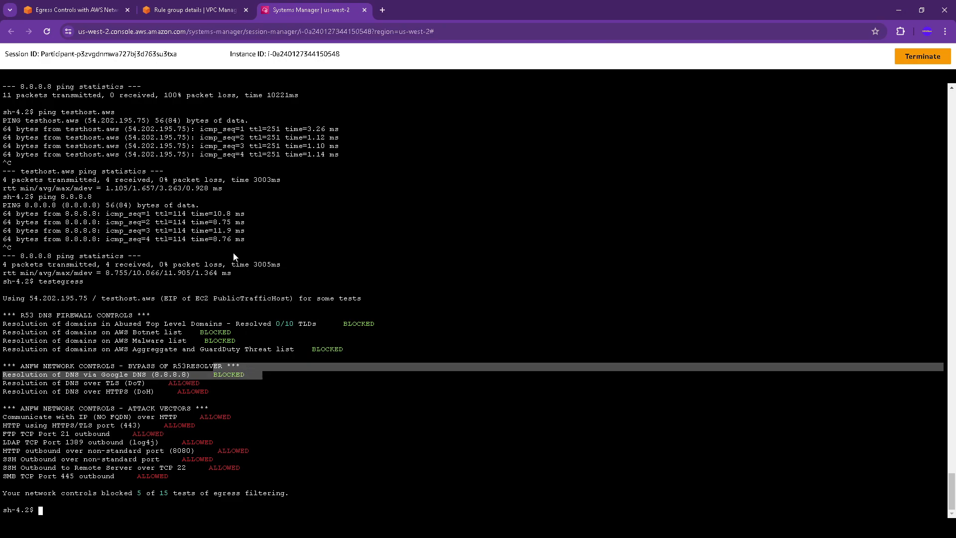
Step: Read the guide's Step 2 on blocking DNS over TLS (DoT), including the explanation of its Suricata rule and SID format
left_click(75, 10)
scroll(391, 341, "down", 3)
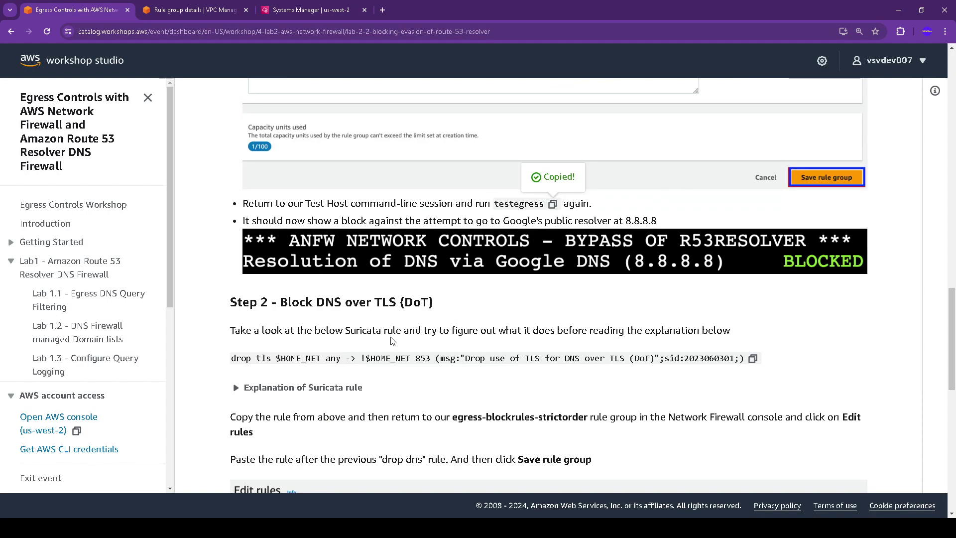
scroll(393, 341, "down", 1)
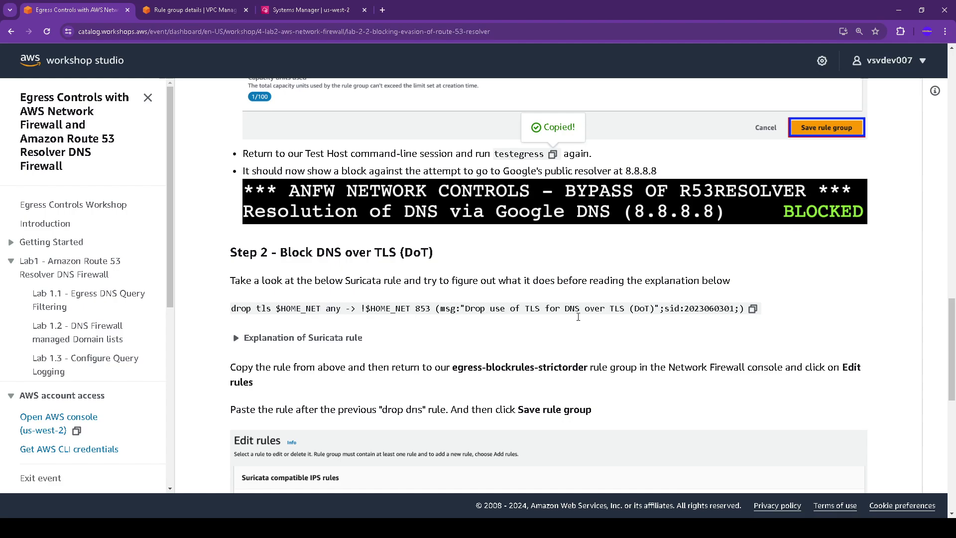
left_click(249, 338)
scroll(254, 342, "down", 3)
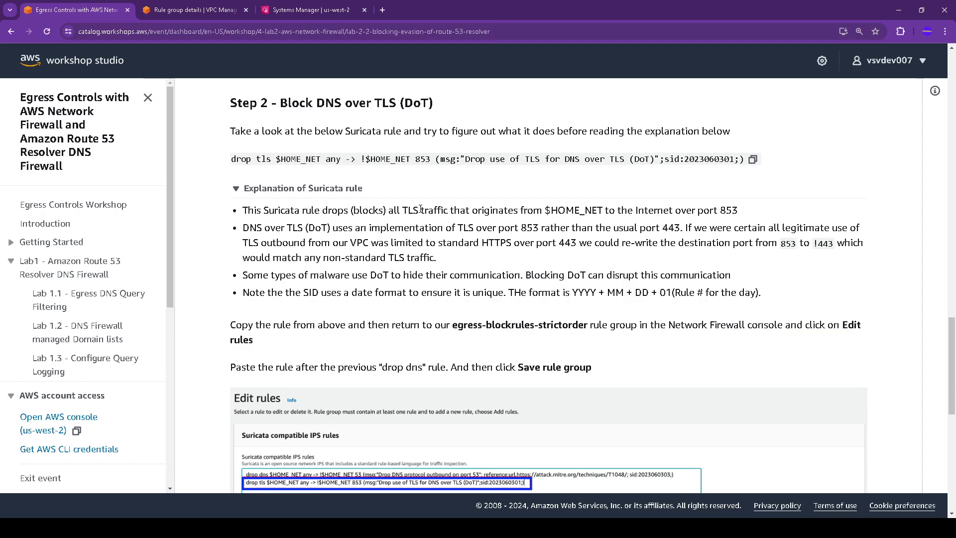
left_click_drag(351, 211, 742, 216)
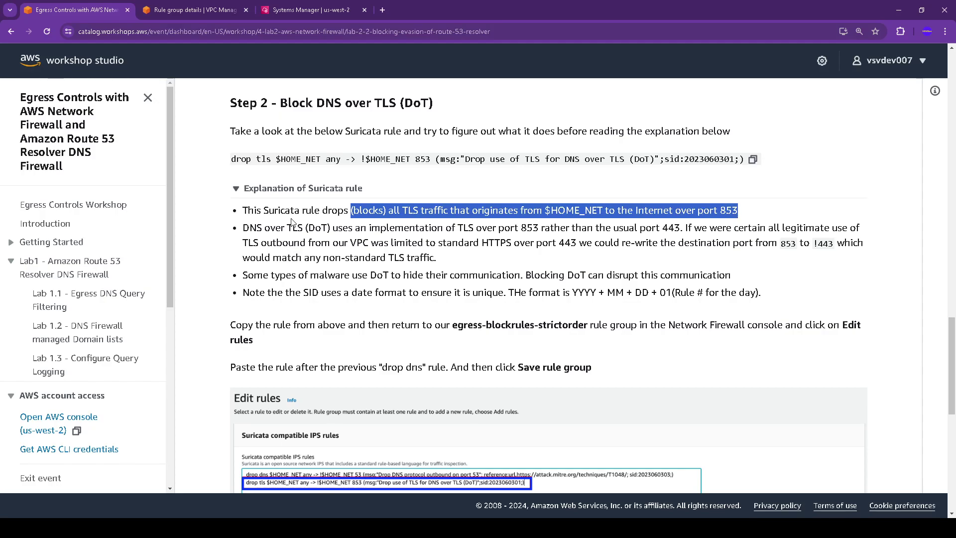
left_click_drag(257, 229, 506, 244)
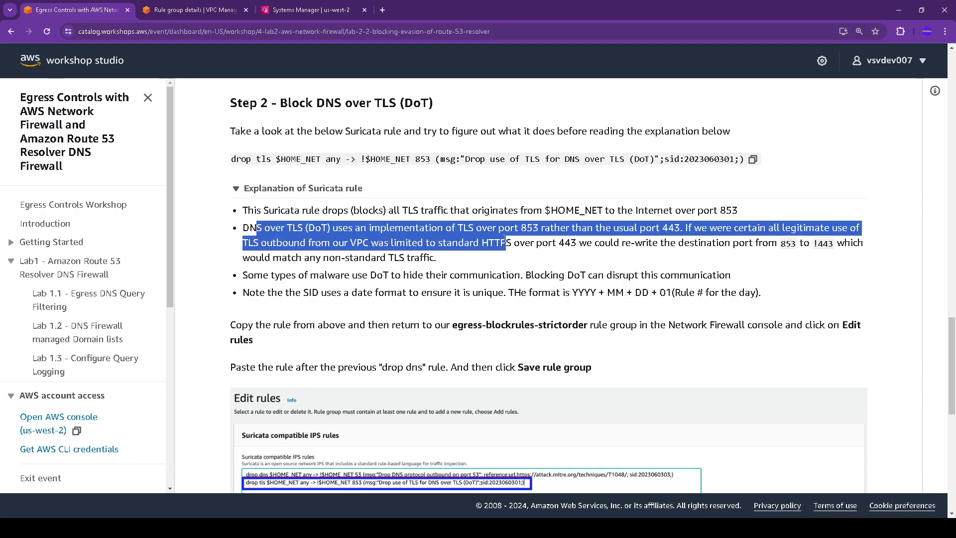
left_click_drag(293, 275, 378, 285)
left_click_drag(285, 292, 760, 292)
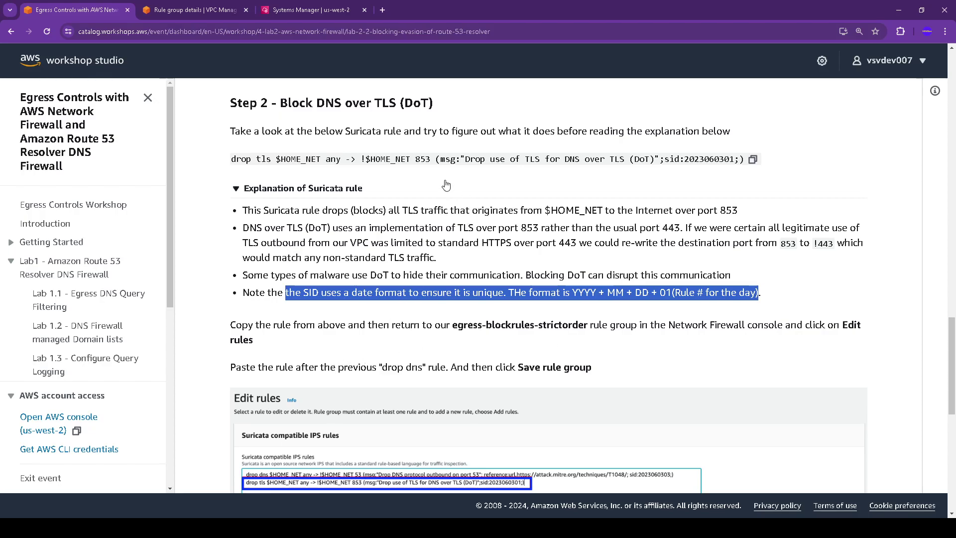
Step: Copy the guide's drop tls rule for port 853 and open the Suricata rules of egress-blockrules-strictorder for editing
left_click(754, 160)
scroll(610, 292, "down", 2)
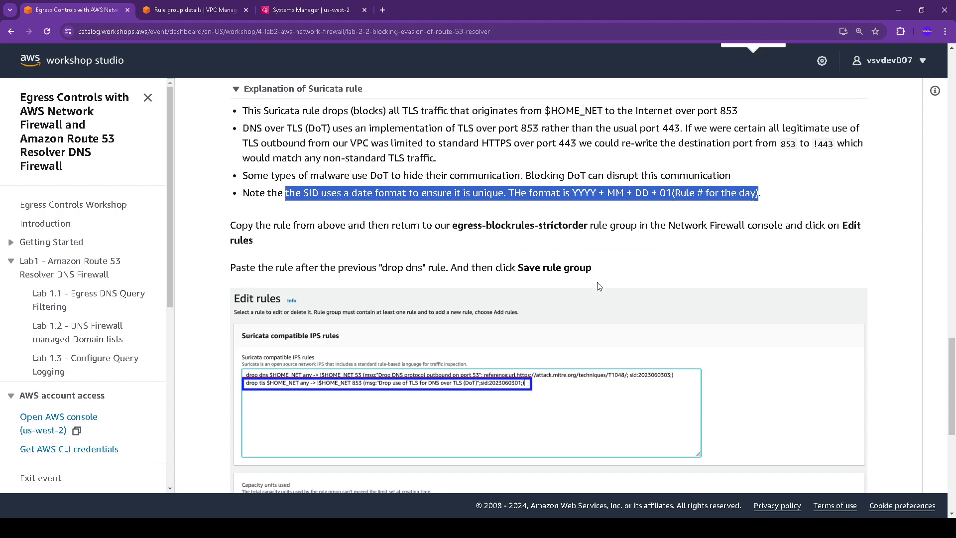
left_click(195, 10)
scroll(932, 350, "down", 8)
scroll(931, 350, "down", 2)
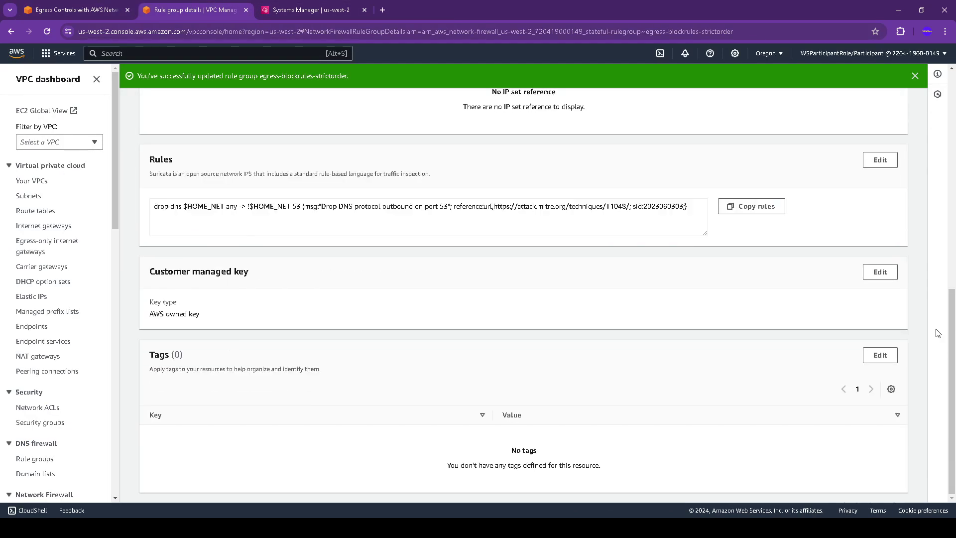
scroll(891, 240, "up", 2)
left_click(886, 259)
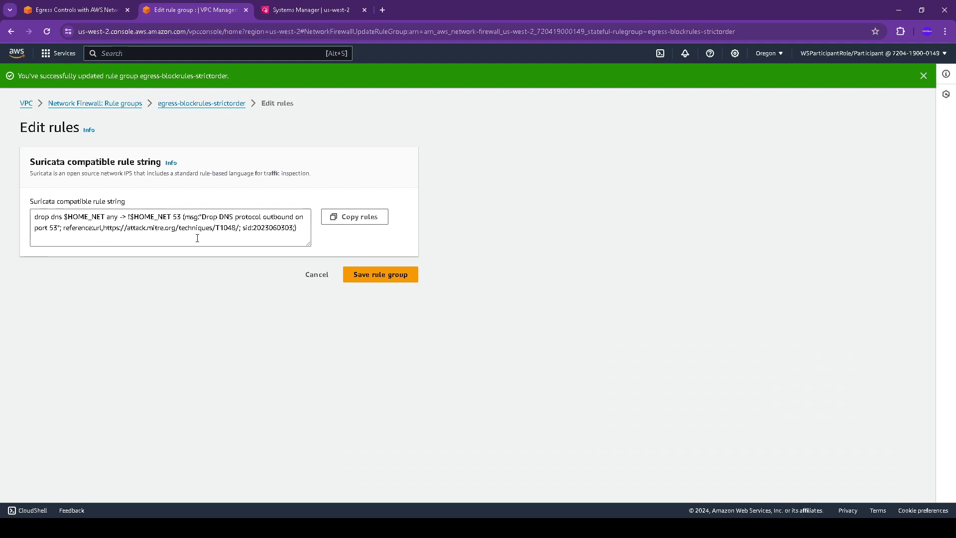
Step: Add the copied drop tls rule for port 853 after the drop dns rule and save the rule group
left_click(301, 229)
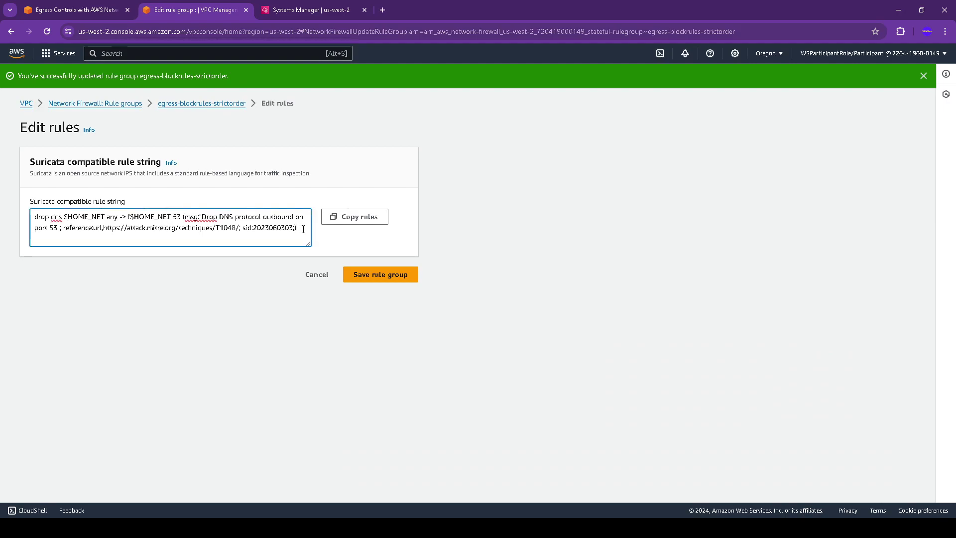
key("ctrl+v")
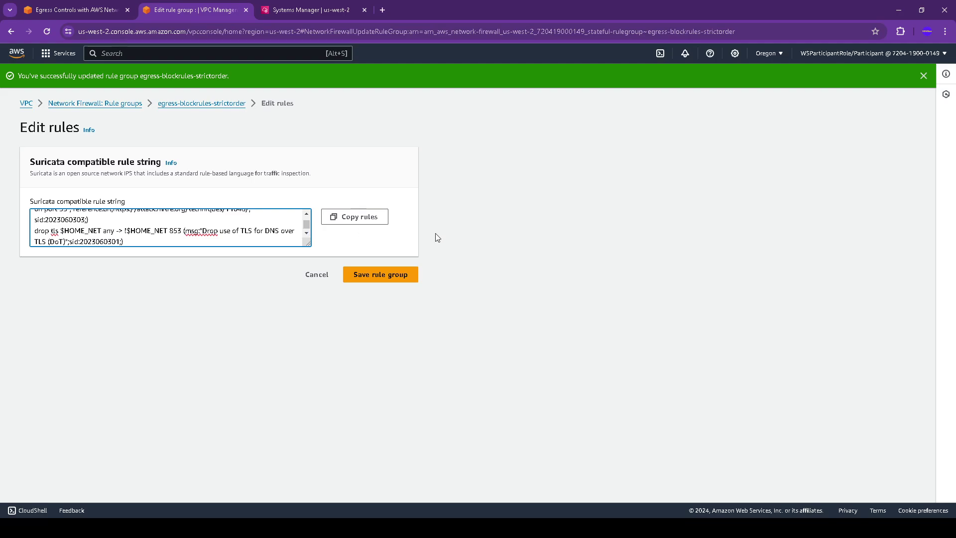
left_click(406, 274)
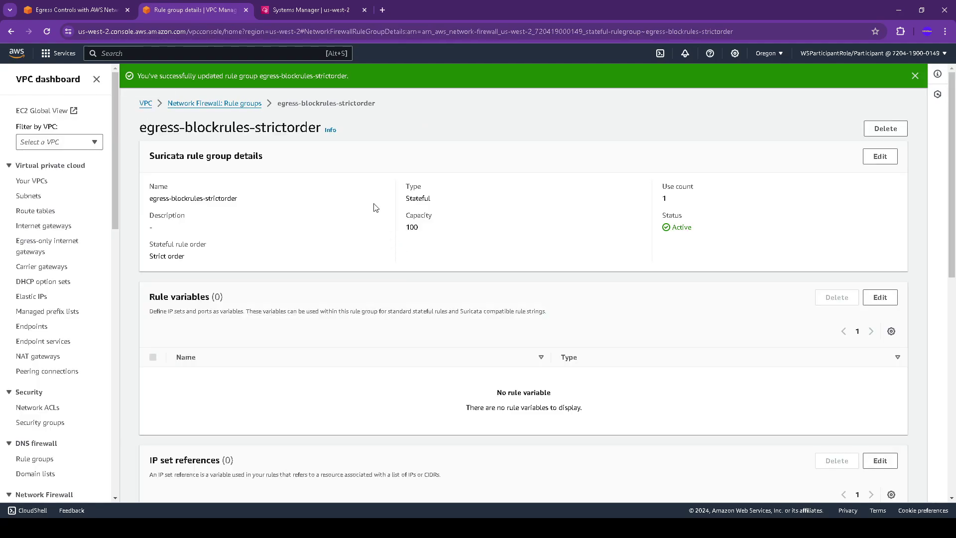
Step: Copy the testegress command from the guide, run it in the test host session and check the DNS over TLS (DoT) result
left_click(74, 10)
scroll(500, 290, "down", 4)
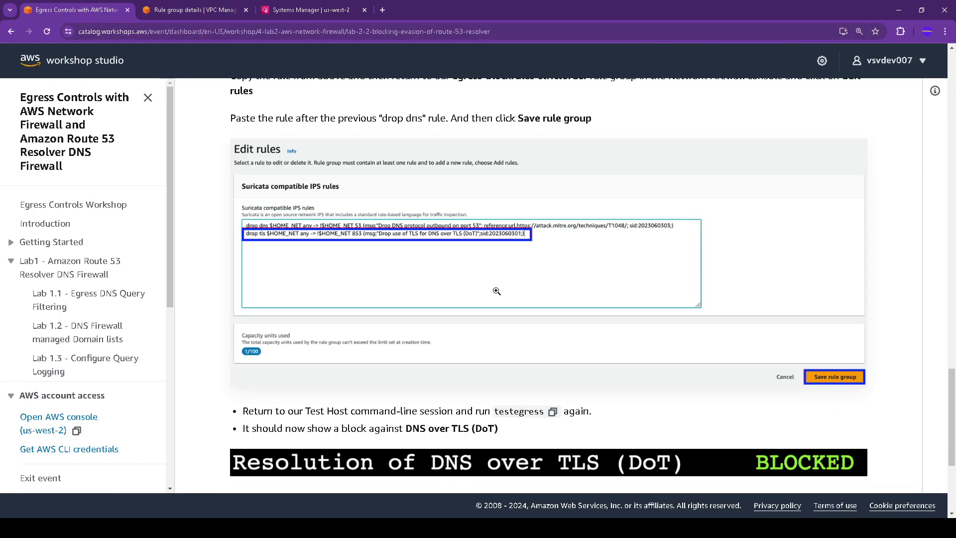
scroll(496, 291, "down", 2)
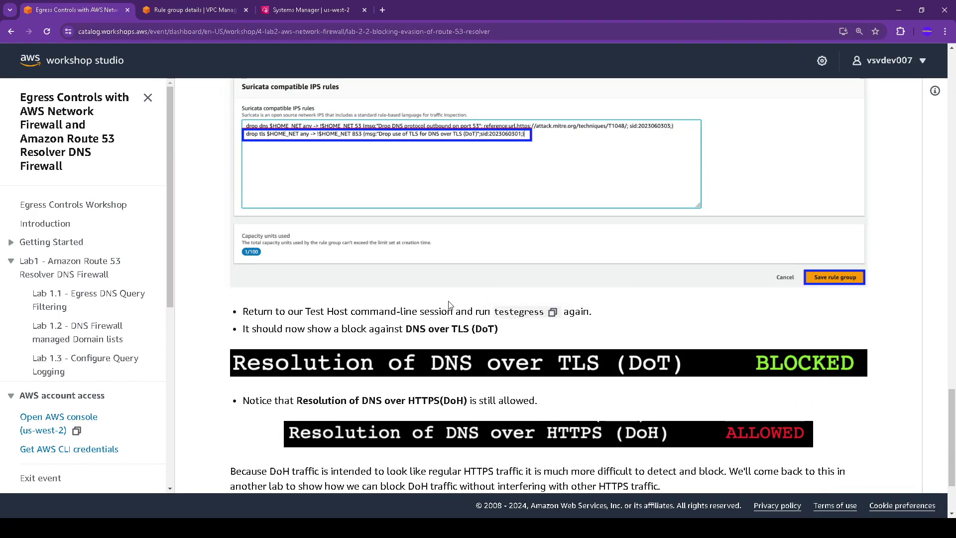
left_click(552, 311)
left_click(286, 8)
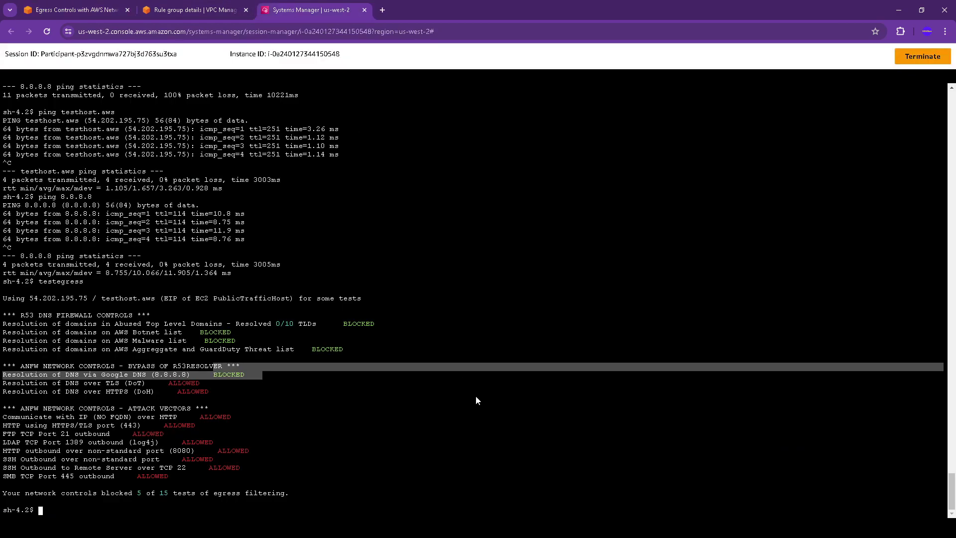
left_click(586, 256)
key("ctrl+v")
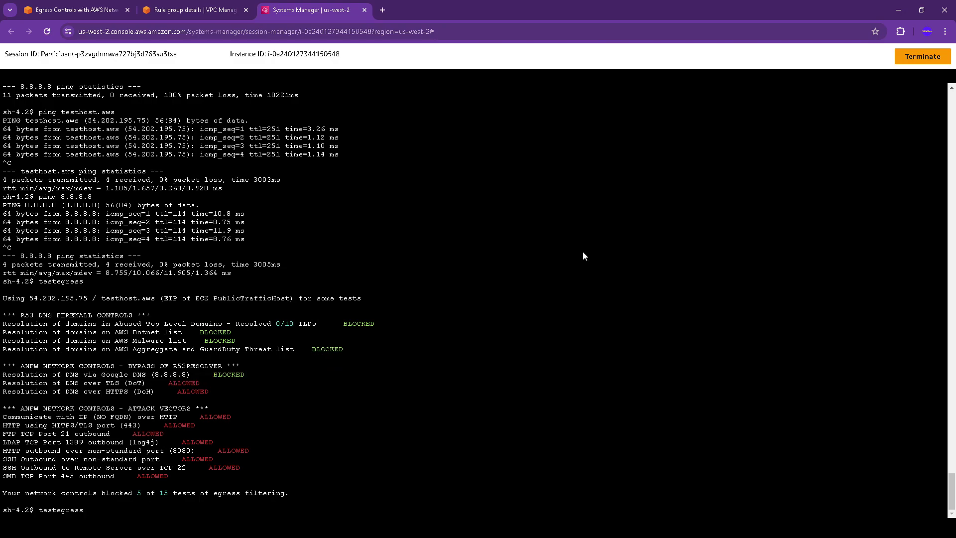
key("Return")
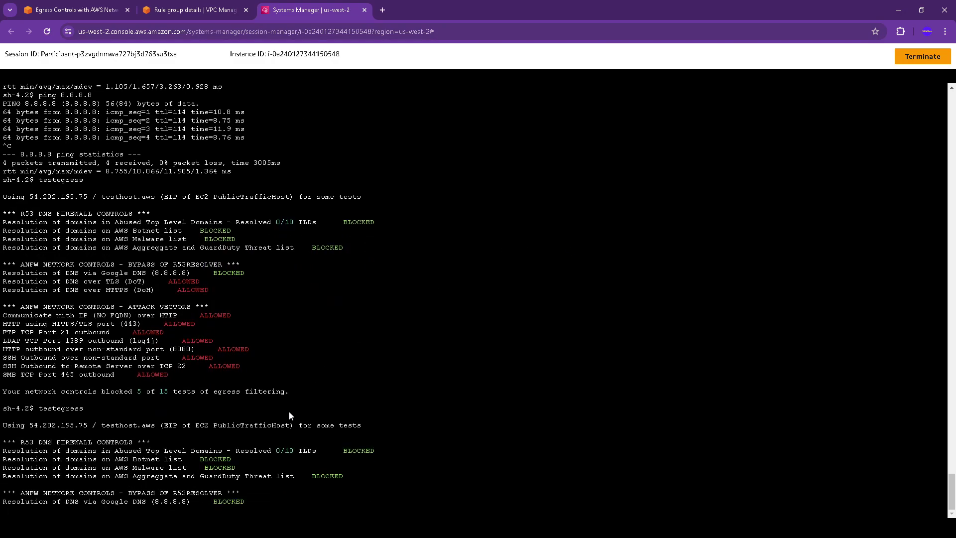
left_click_drag(151, 384, 4, 389)
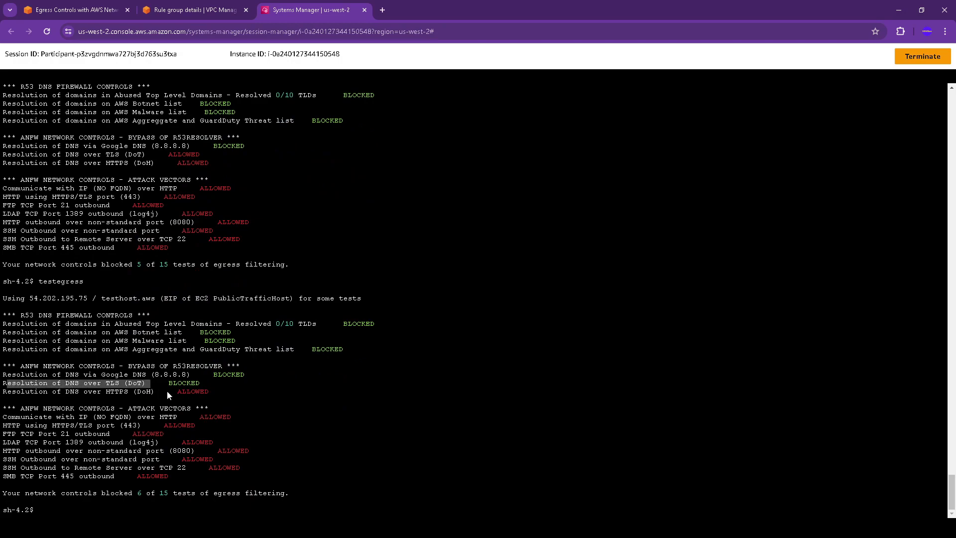
Step: Read the guide's closing notes on DNS over HTTPS (DoH) and continue to Lab 2.3 on blocking common network attack vectors
left_click(75, 10)
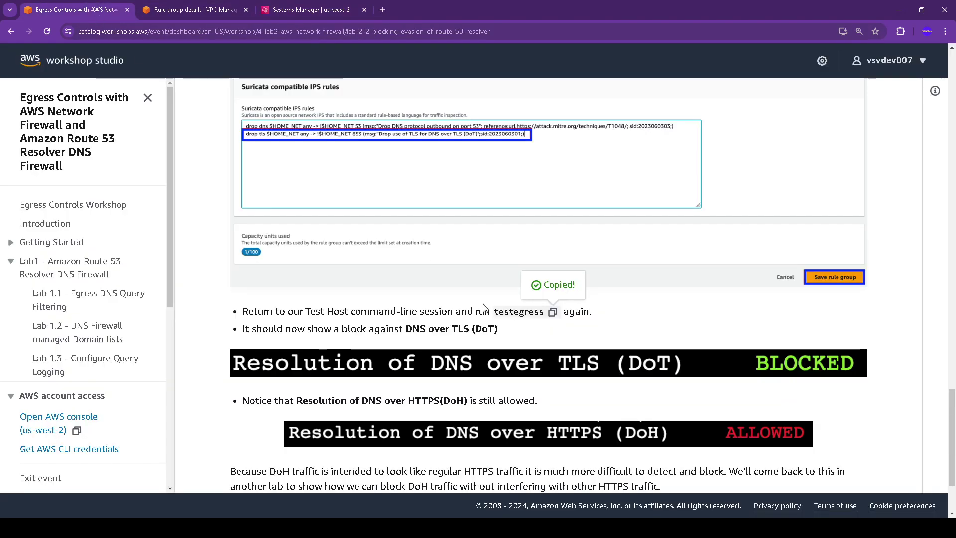
scroll(475, 343, "down", 2)
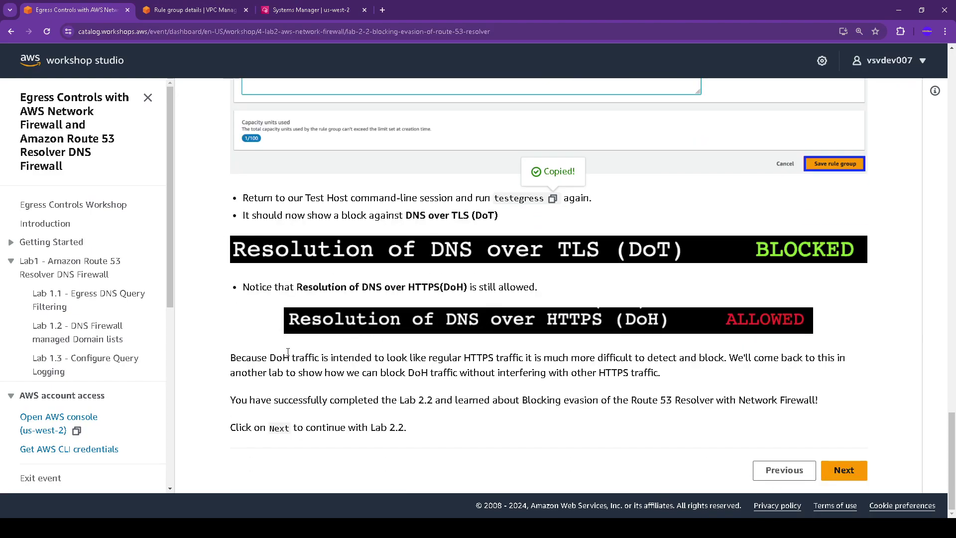
left_click_drag(230, 359, 664, 380)
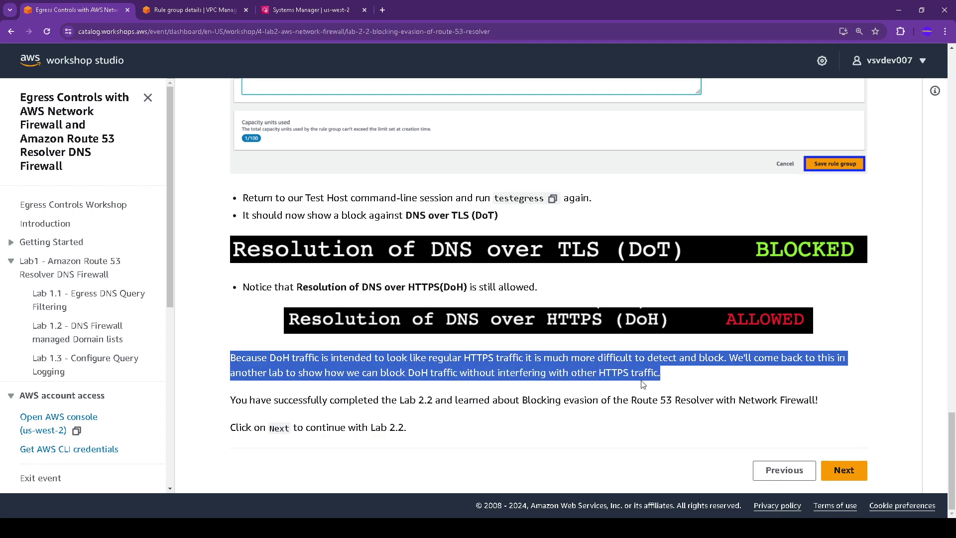
left_click_drag(230, 405, 376, 429)
left_click(858, 479)
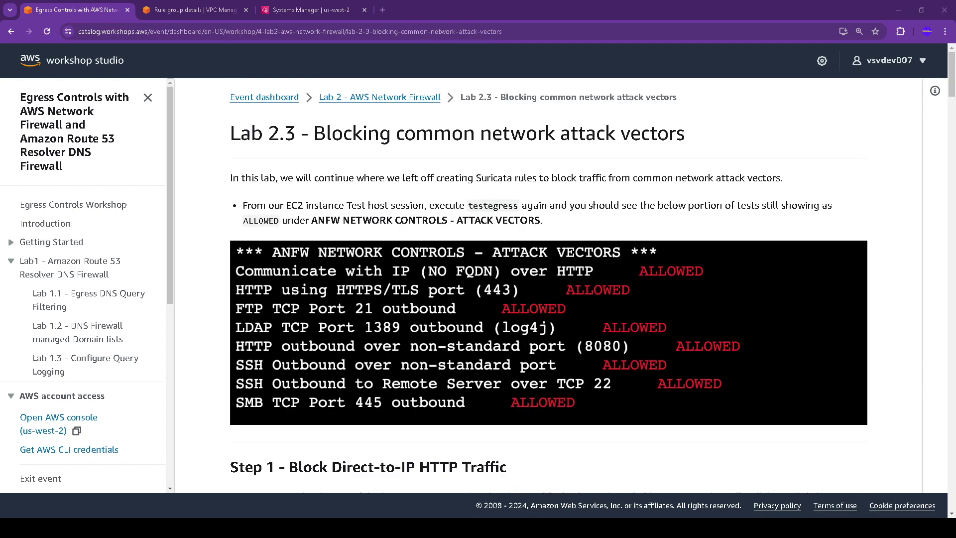
Step: Read Lab 2.3's introduction and Step 1 on direct-to-IP HTTP traffic, and open the Suricata rules of egress-blockrules-strictorder for editing
left_click_drag(230, 131, 705, 164)
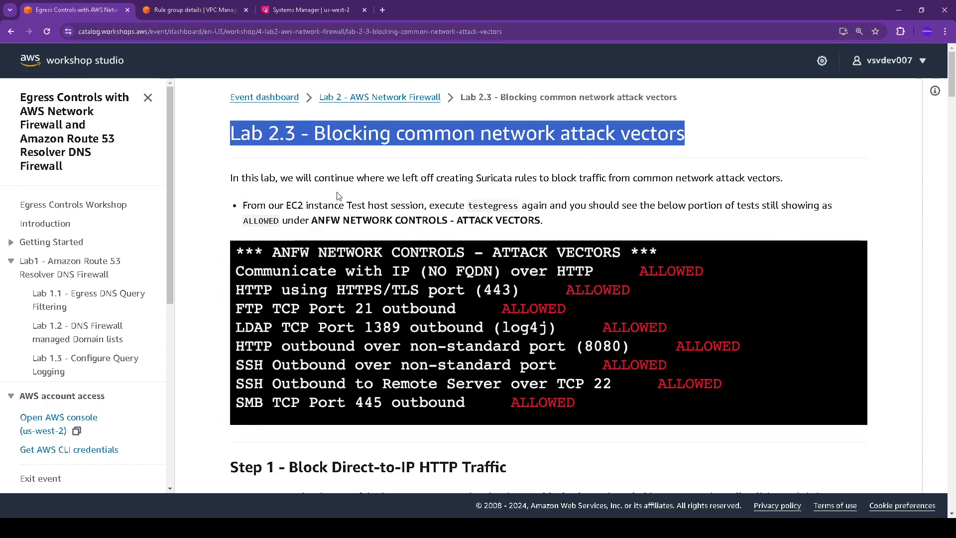
left_click_drag(244, 208, 548, 223)
scroll(507, 246, "down", 1)
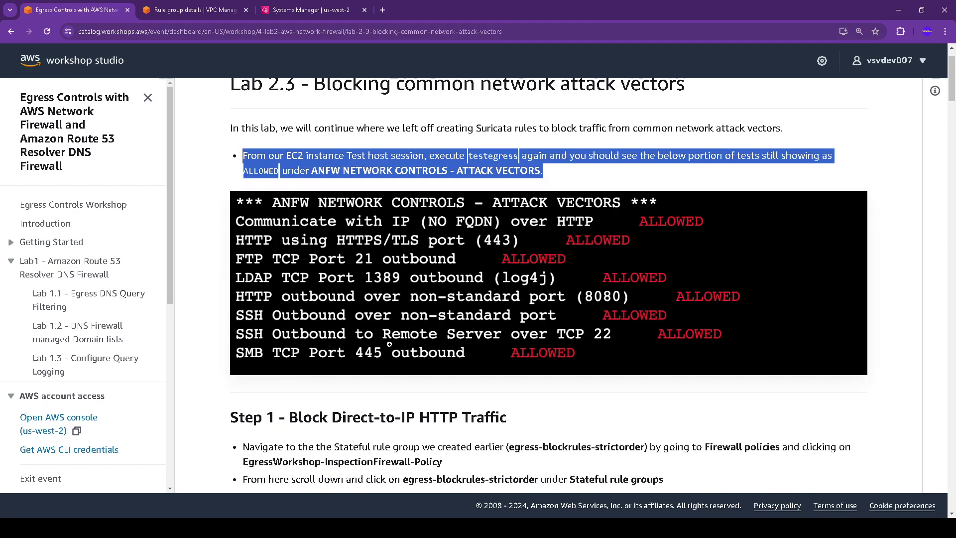
scroll(384, 343, "down", 4)
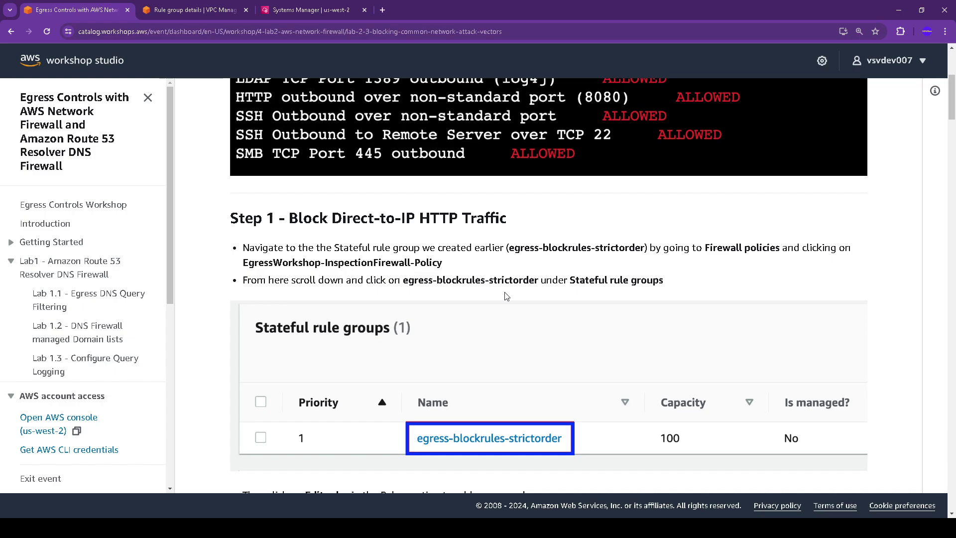
scroll(521, 305, "down", 2)
scroll(521, 304, "down", 4)
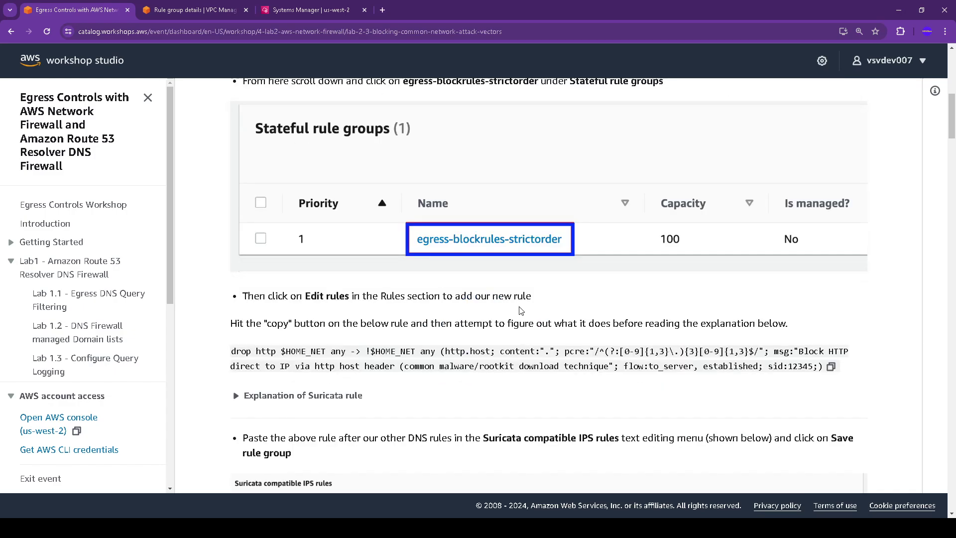
key("ctrl+Tab")
scroll(341, 337, "down", 8)
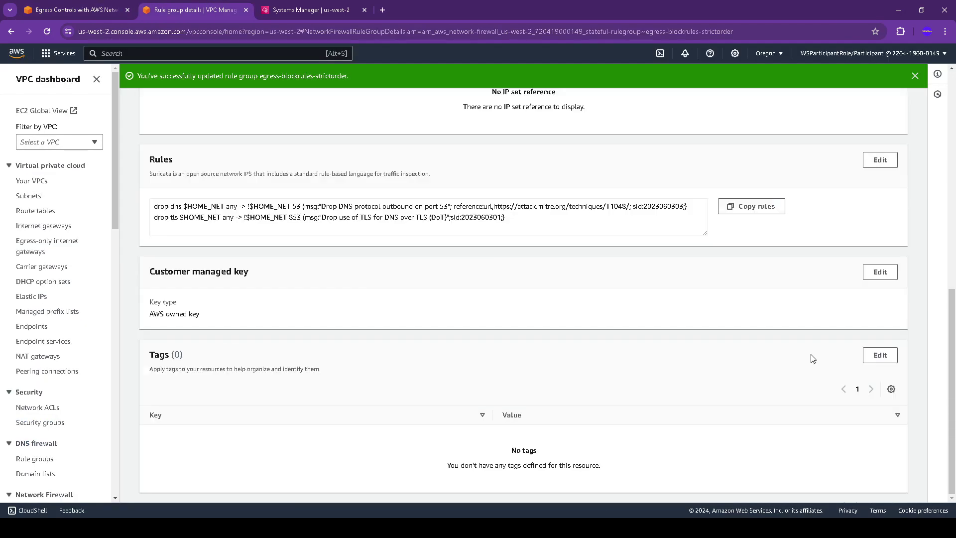
left_click(880, 163)
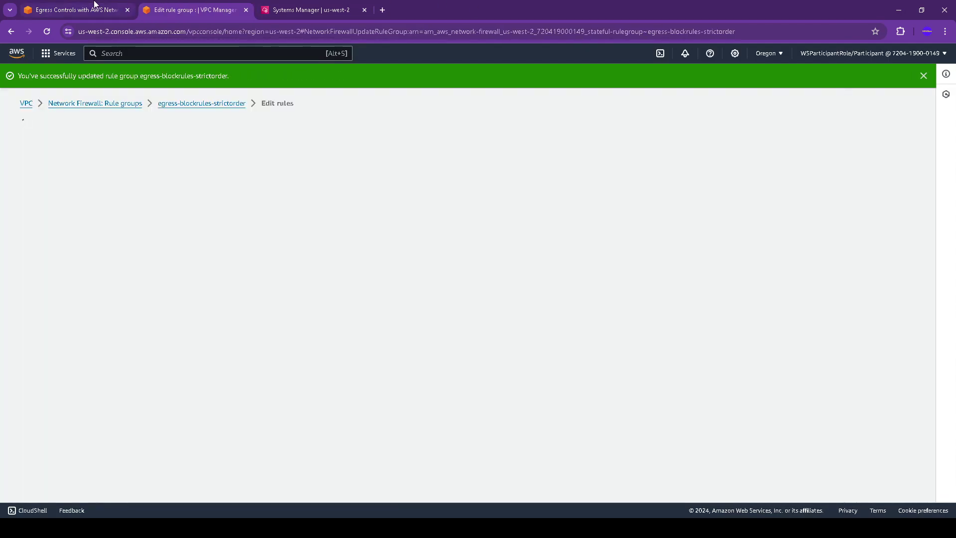
Step: Copy the guide's drop http rule with sid 12345 and read the explanation of its Suricata syntax
left_click(72, 10)
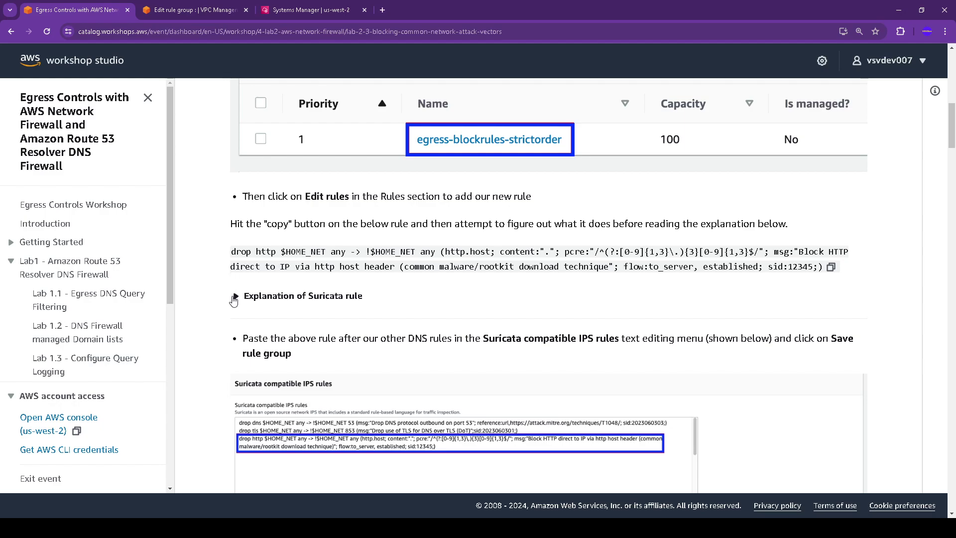
left_click(832, 269)
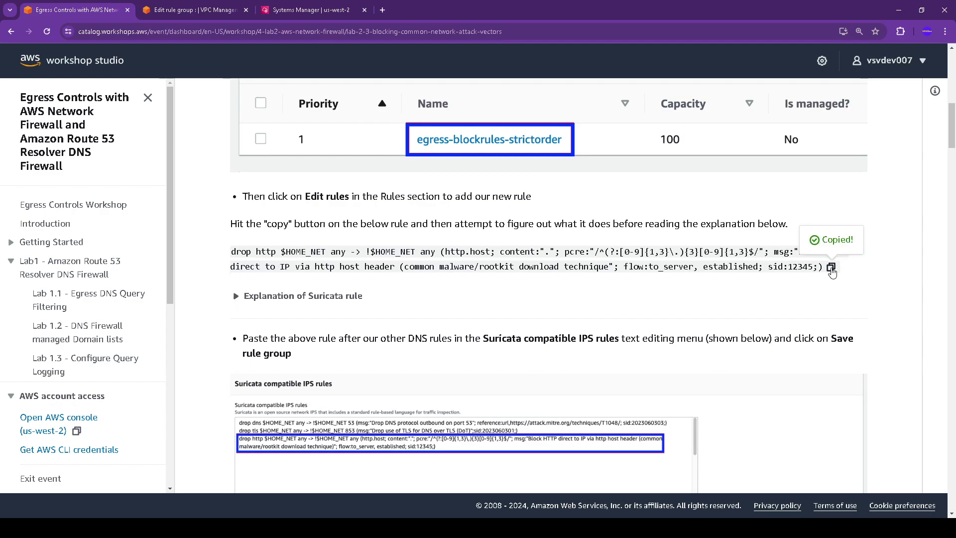
left_click(237, 297)
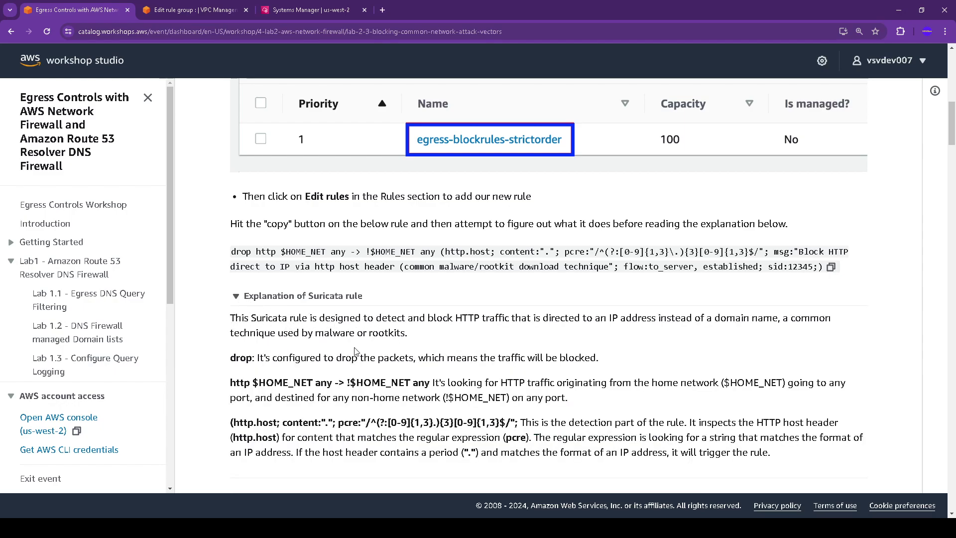
scroll(245, 370, "down", 1)
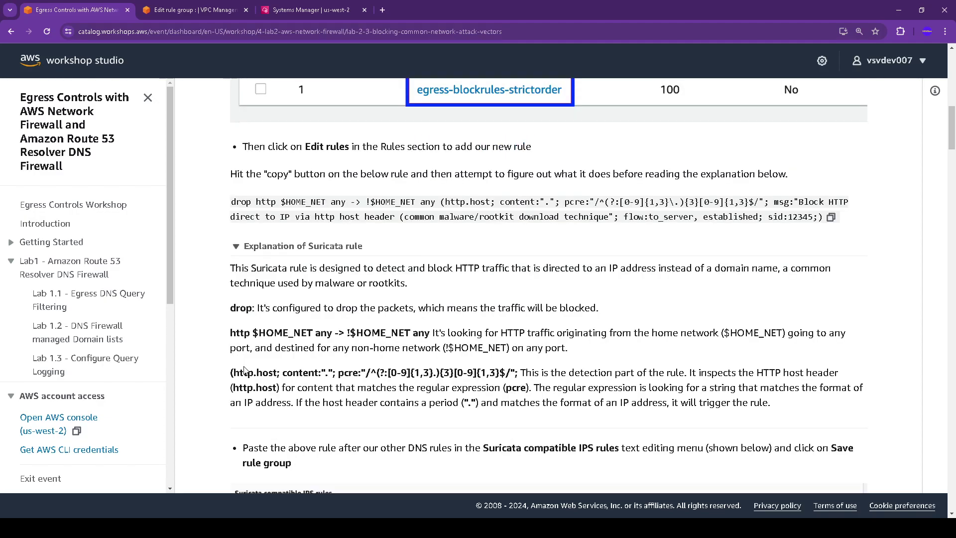
scroll(245, 370, "down", 1)
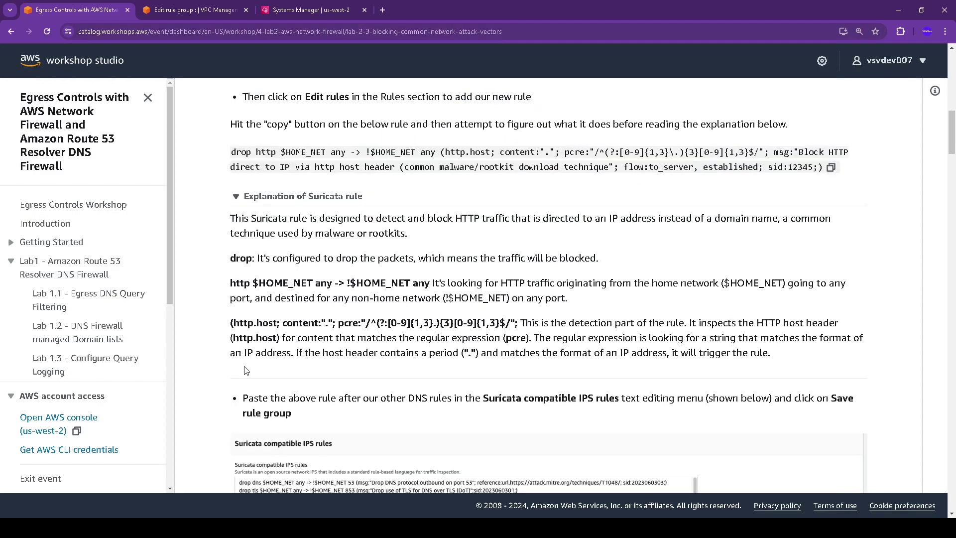
scroll(245, 370, "down", 3)
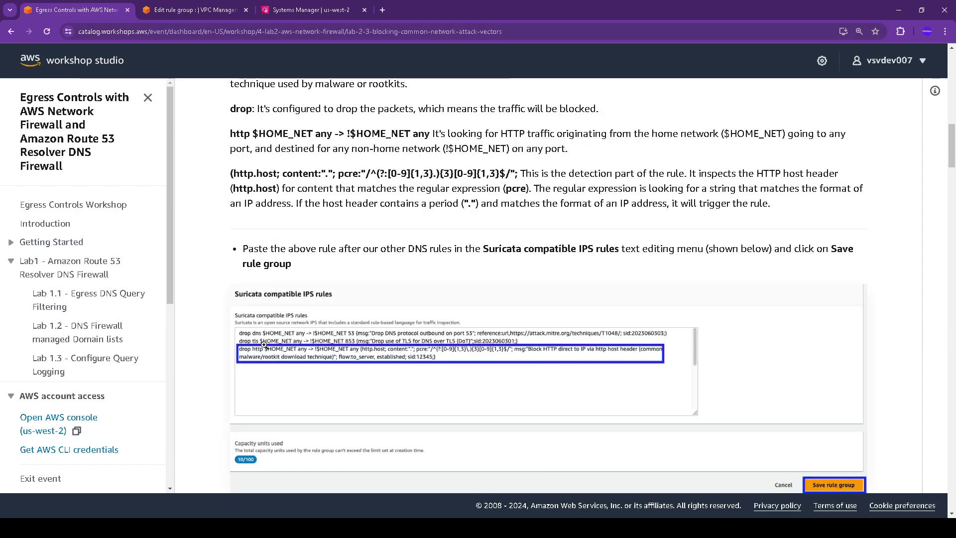
Step: Insert the copied drop http rule on a new line directly below the drop dns rule and save the rule group
left_click(211, 6)
left_click(118, 237)
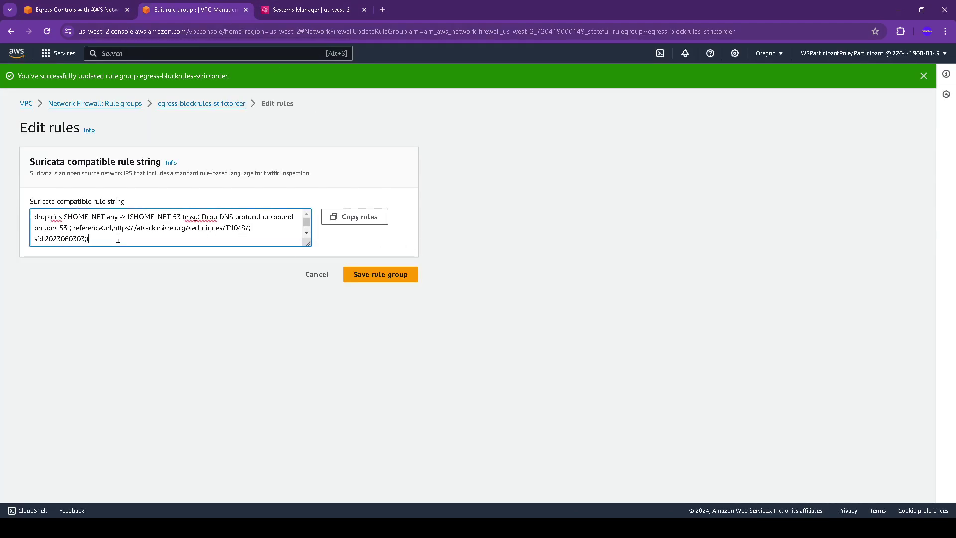
key("Return")
key("ctrl+v")
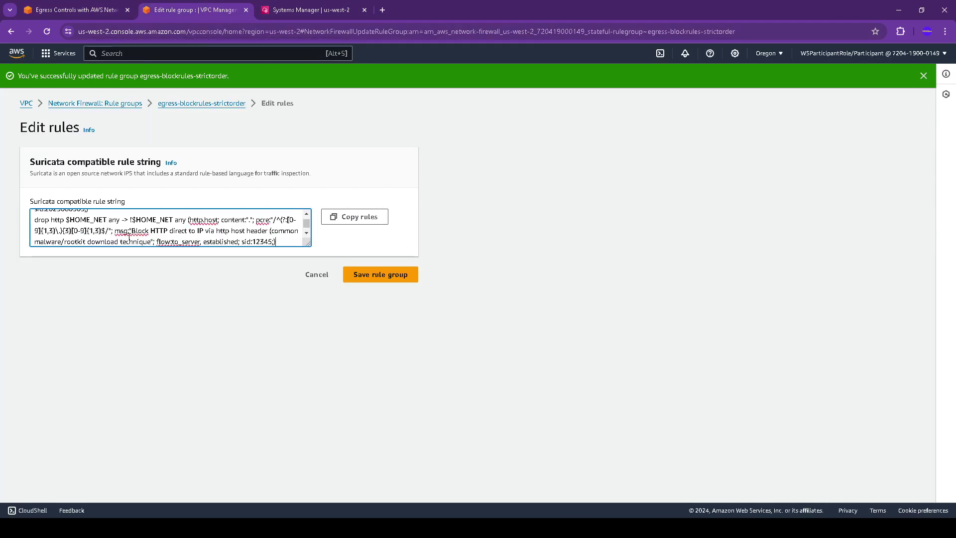
left_click(399, 274)
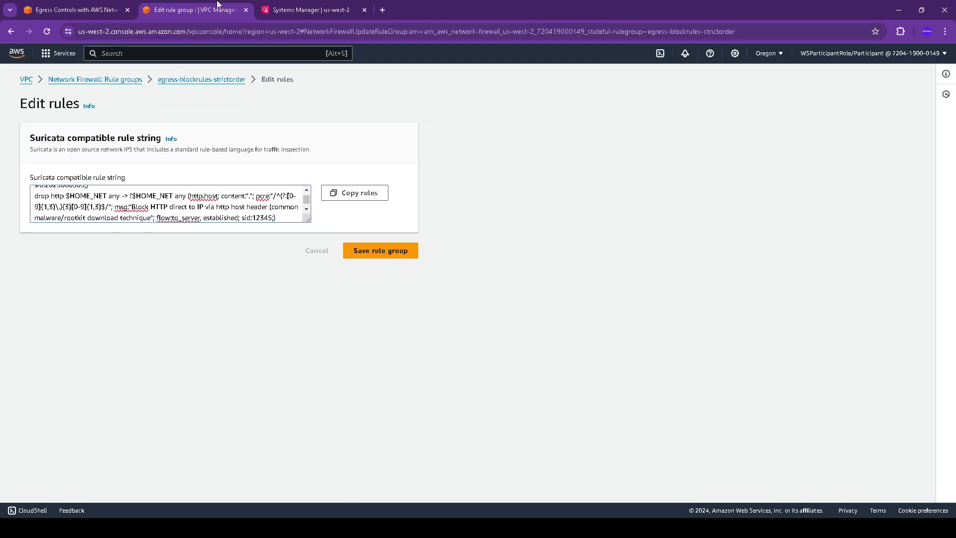
Step: Run the guide's testegress command in the test host session and check the "Communicate with IP (NO FQDN) over HTTP" result against the guide
left_click(89, 10)
scroll(548, 337, "down", 5)
scroll(547, 337, "down", 2)
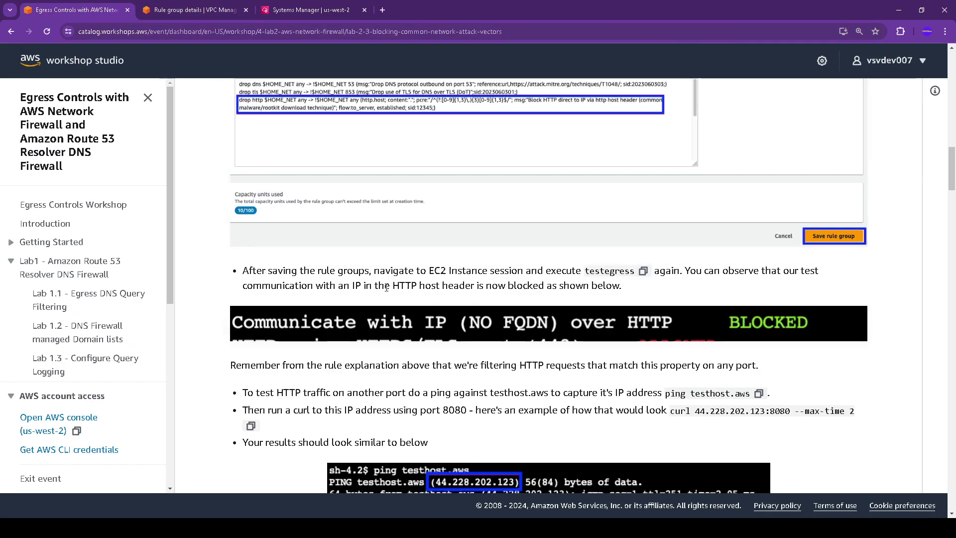
left_click(644, 271)
left_click(309, 10)
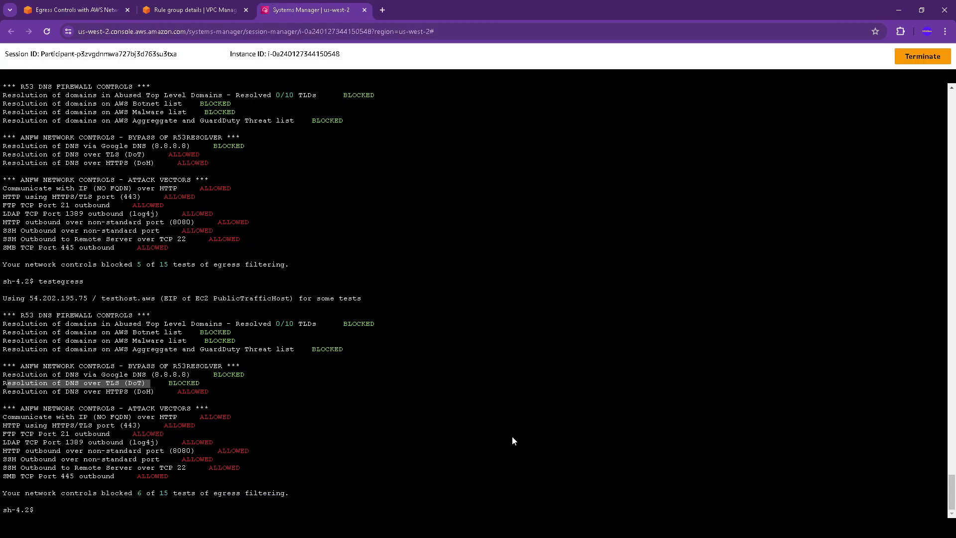
left_click(567, 256)
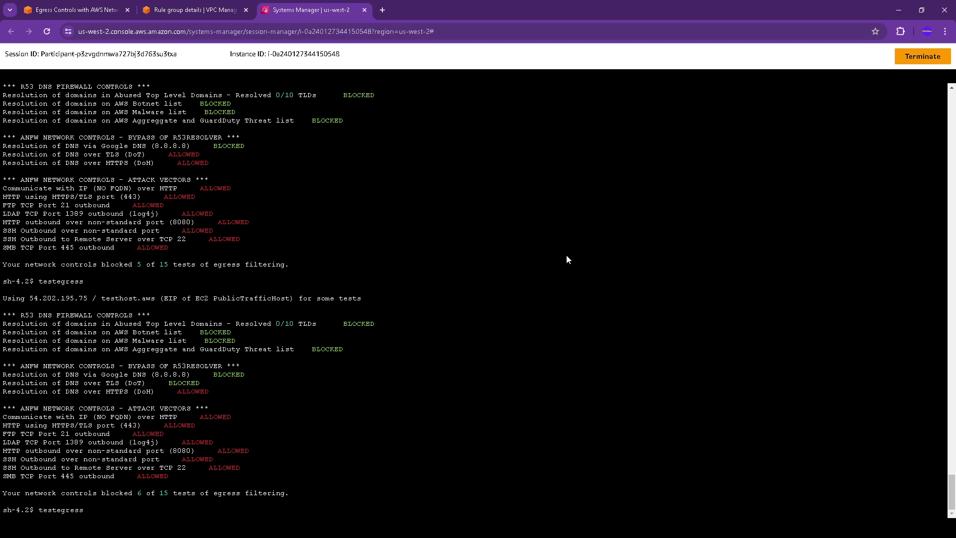
key("Return")
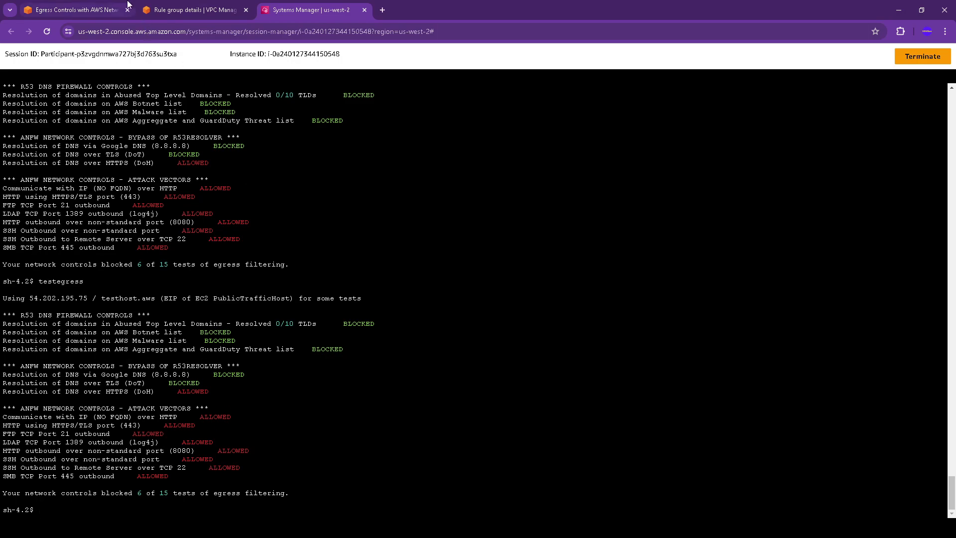
left_click(90, 6)
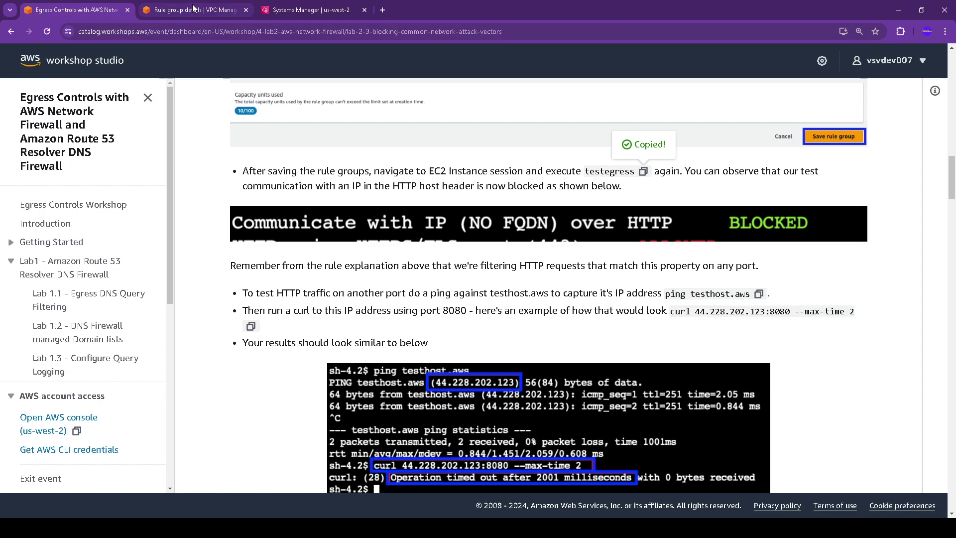
left_click(305, 10)
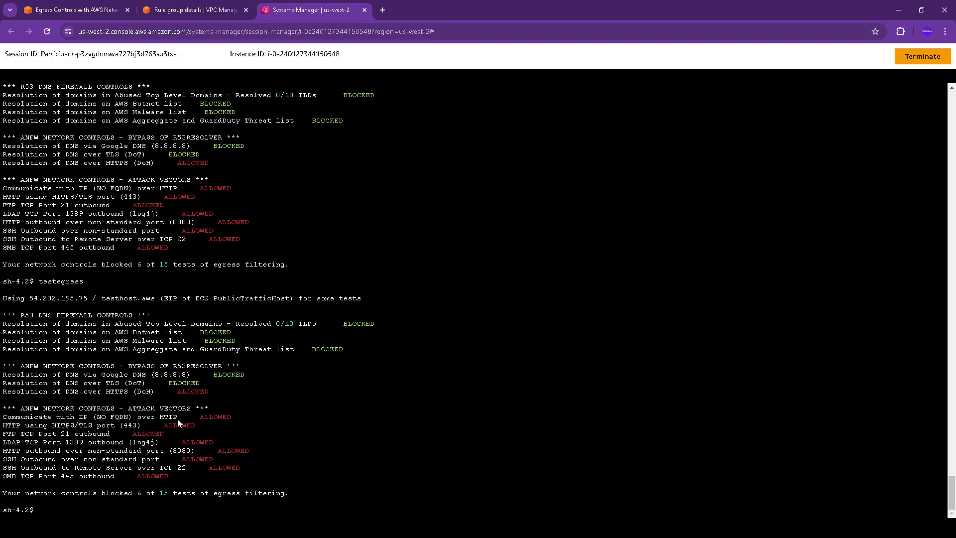
left_click_drag(180, 416, 101, 417)
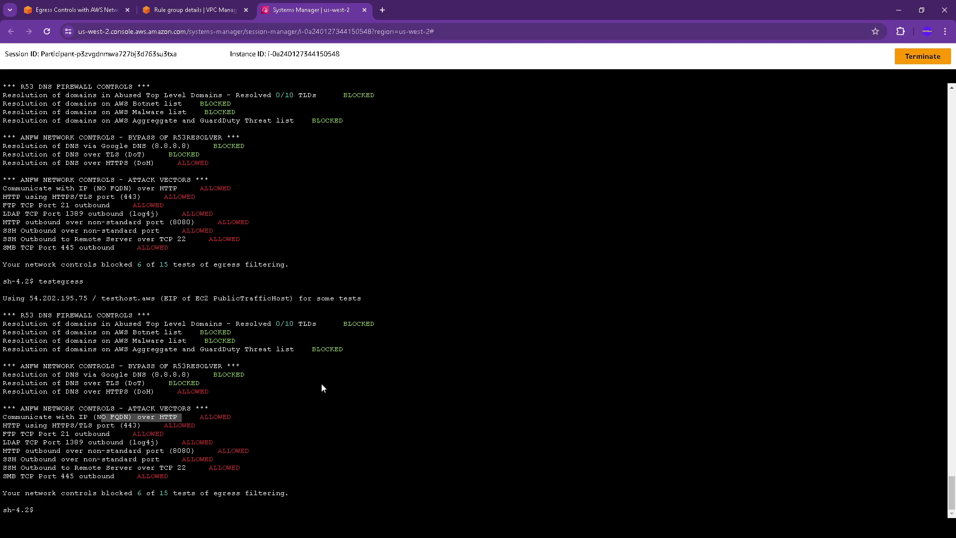
Step: Rerun testegress in the test host session and check the "Communicate with IP (NO FQDN) over HTTP" result
key("Up")
key("Return")
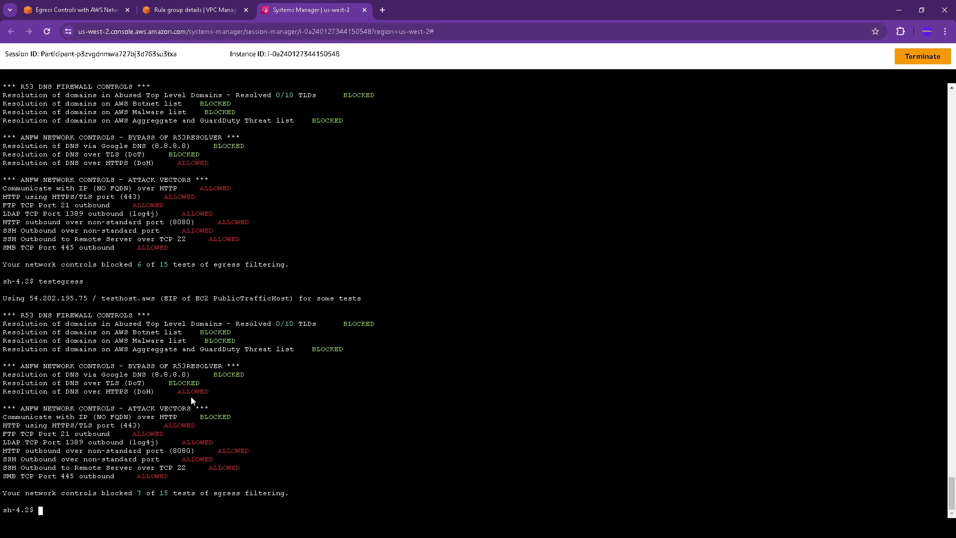
left_click_drag(69, 419, 237, 417)
Step: Copy the guide's ping testhost.aws command, run it in the test host session and stop it after a few replies
left_click(199, 11)
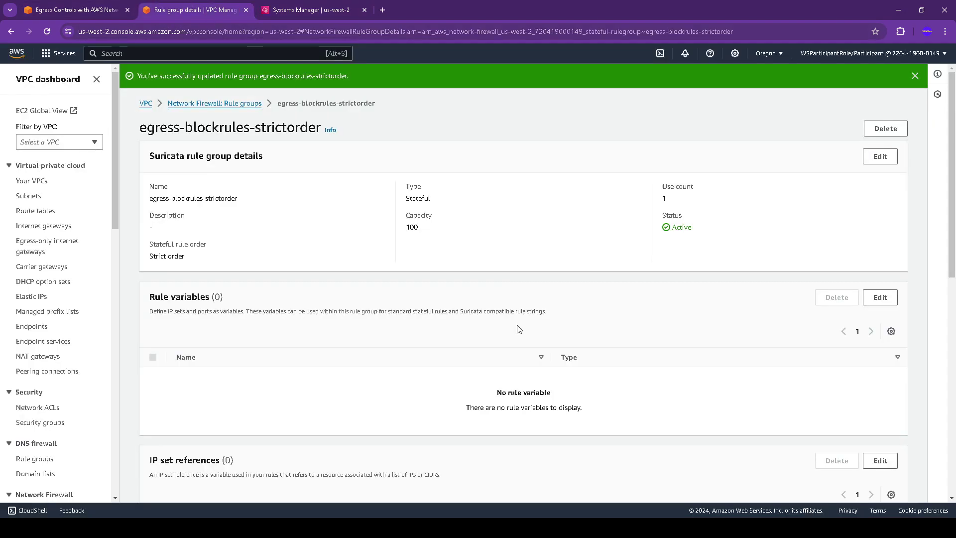
left_click(81, 9)
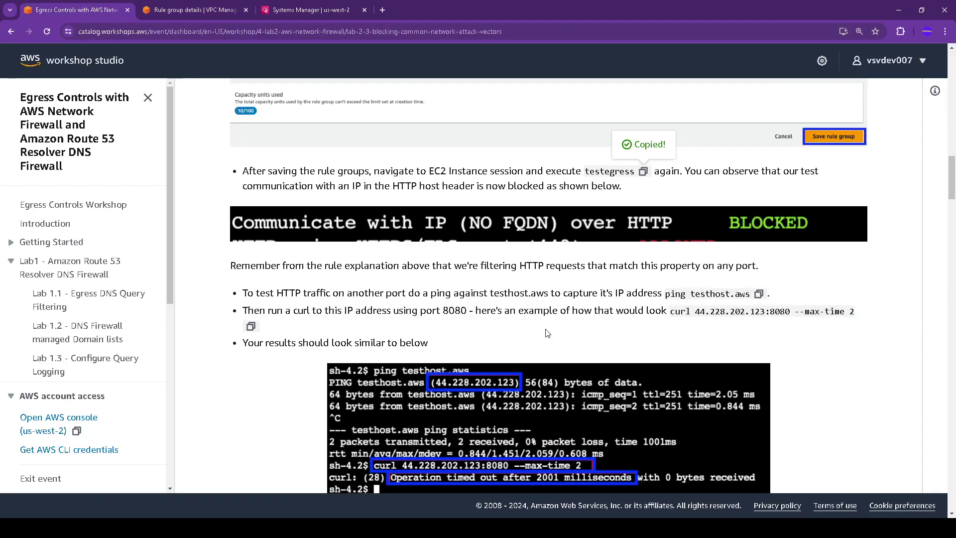
left_click(759, 294)
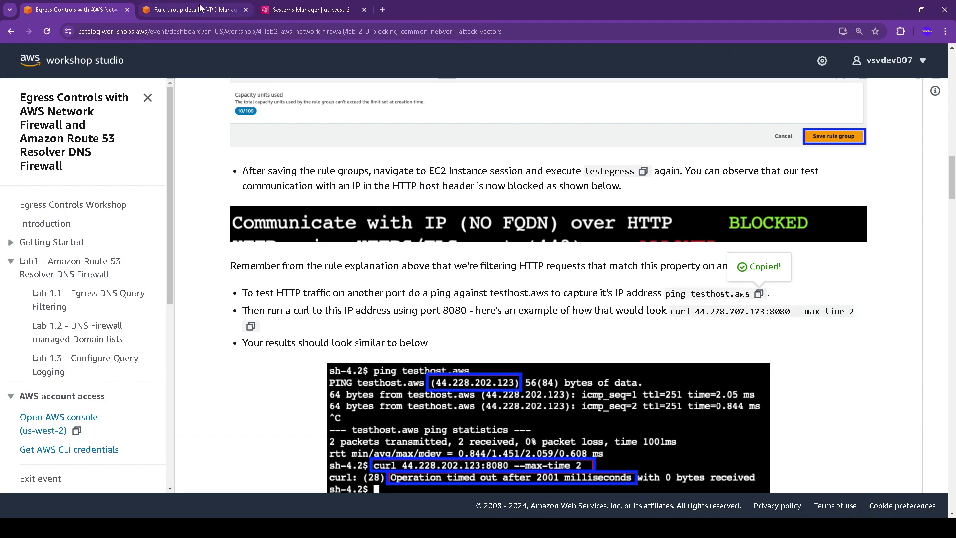
left_click(309, 10)
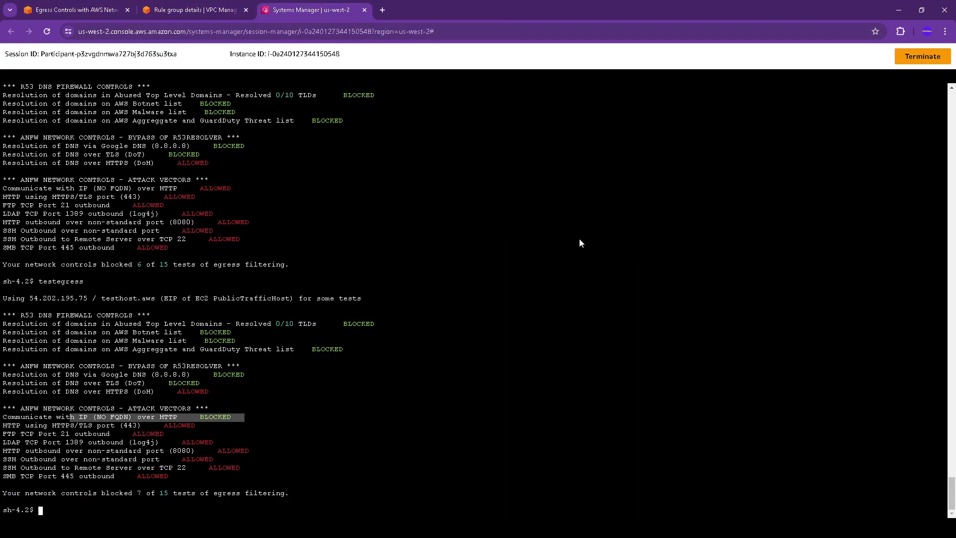
key("ctrl+v")
key("Return")
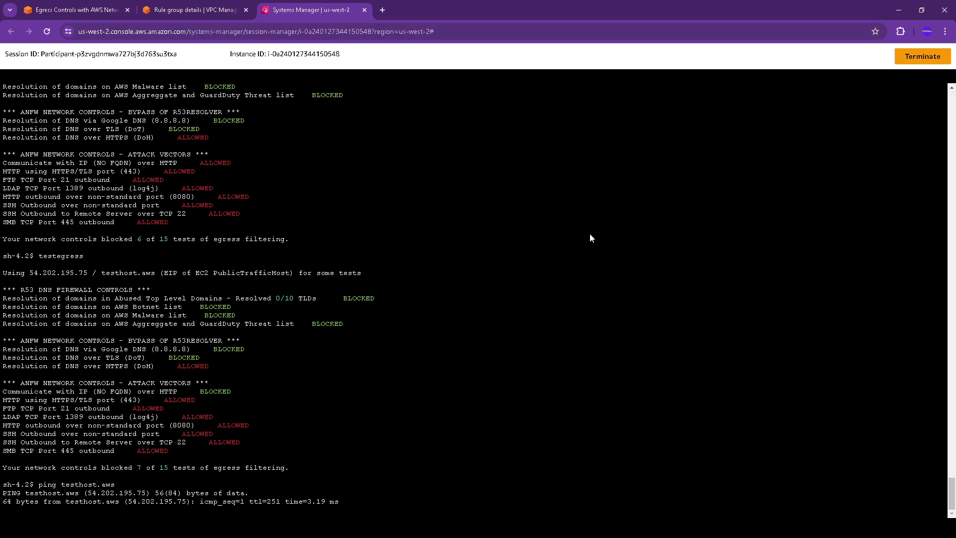
key("ctrl+c")
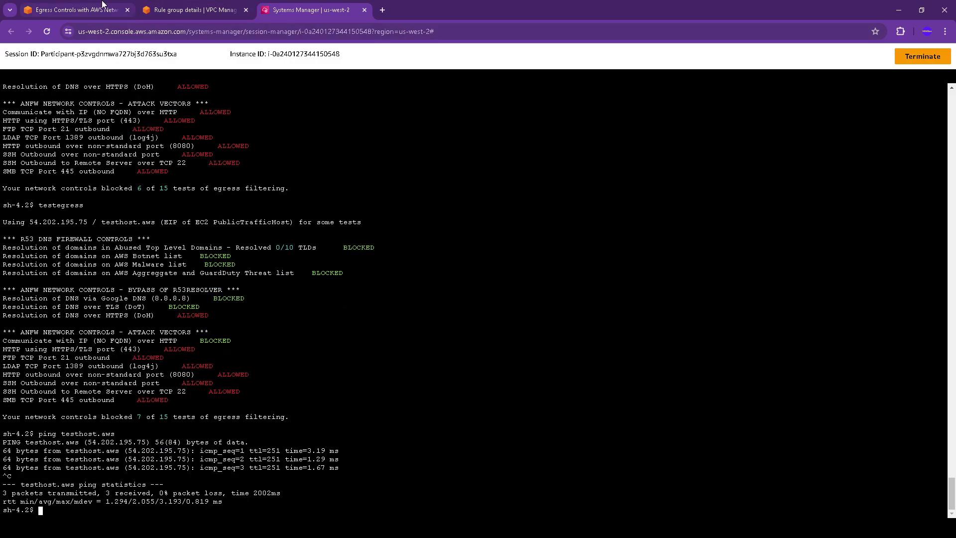
Step: Copy the guide's example command curl 44.228.202.123:8080 --max-time 2 and run it in the test host session
left_click(93, 7)
scroll(698, 329, "down", 1)
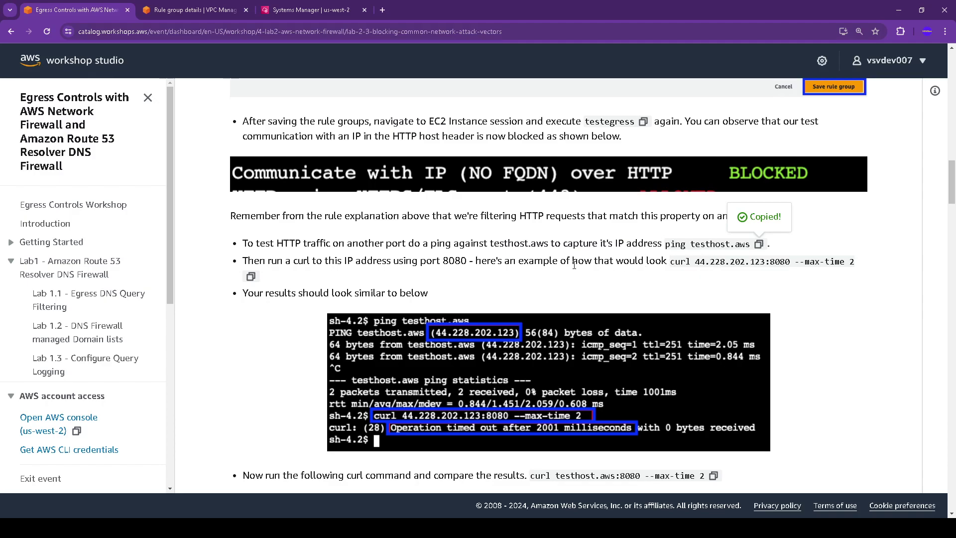
left_click(250, 276)
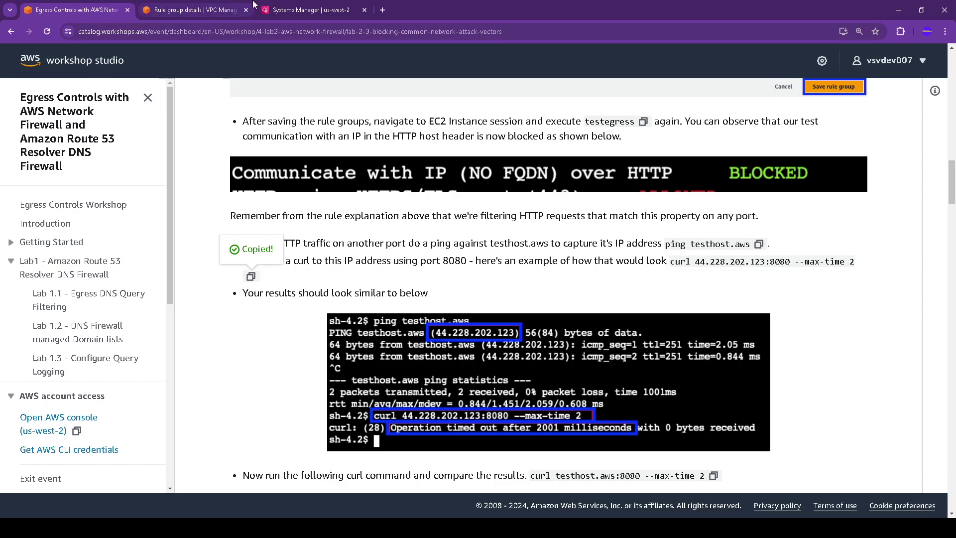
left_click(297, 10)
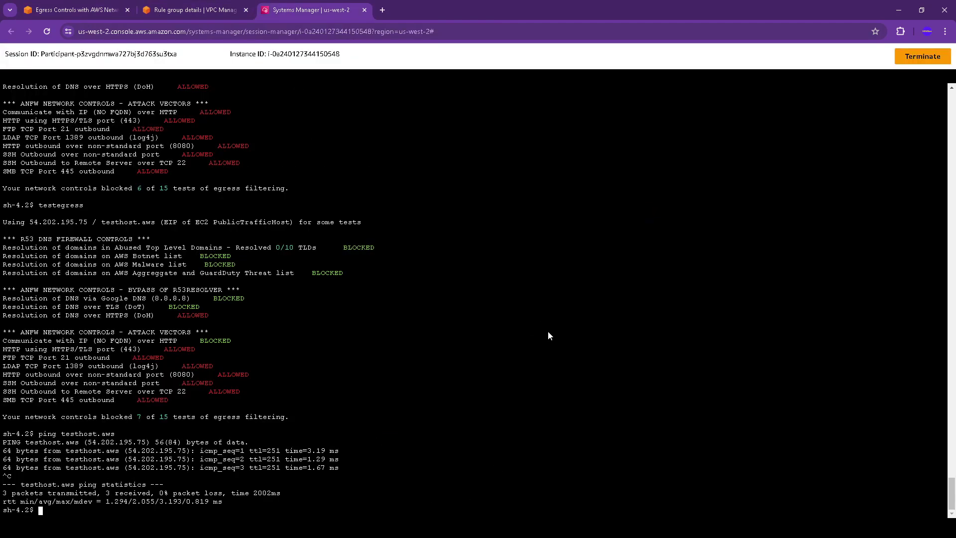
key("ctrl+v")
key("Return")
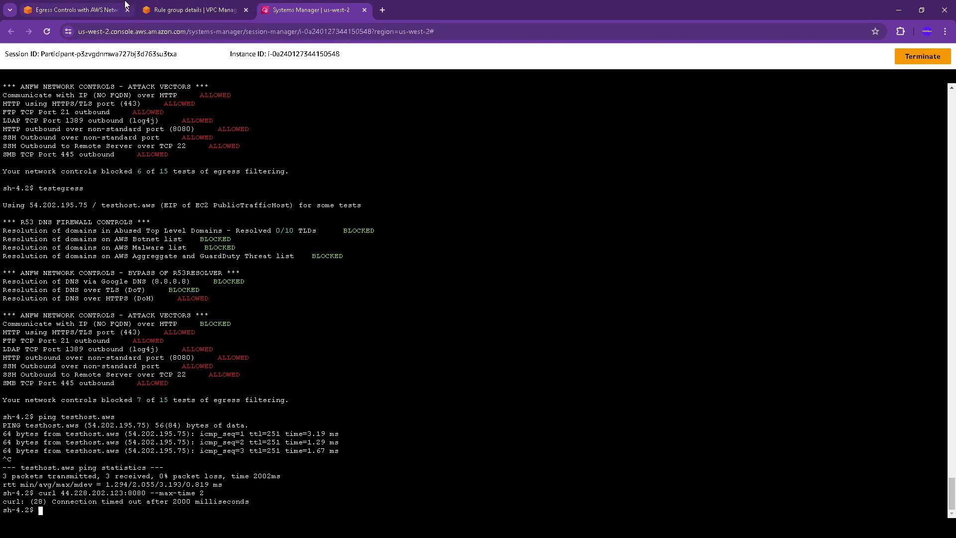
Step: Compare the curl result with the guide, and run its curl testhost.aws:8080 --max-time 2 command in the test host session
left_click(80, 10)
scroll(426, 328, "down", 2)
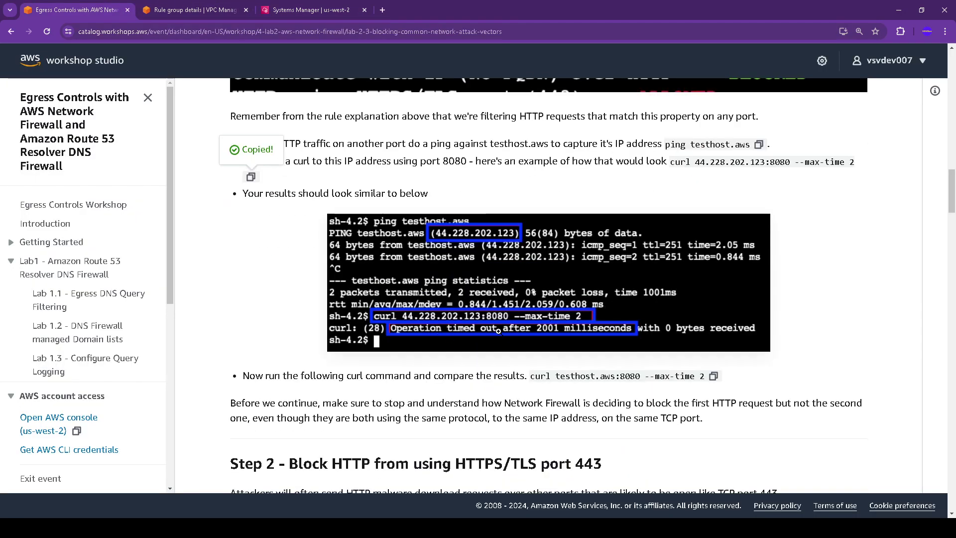
scroll(463, 333, "down", 2)
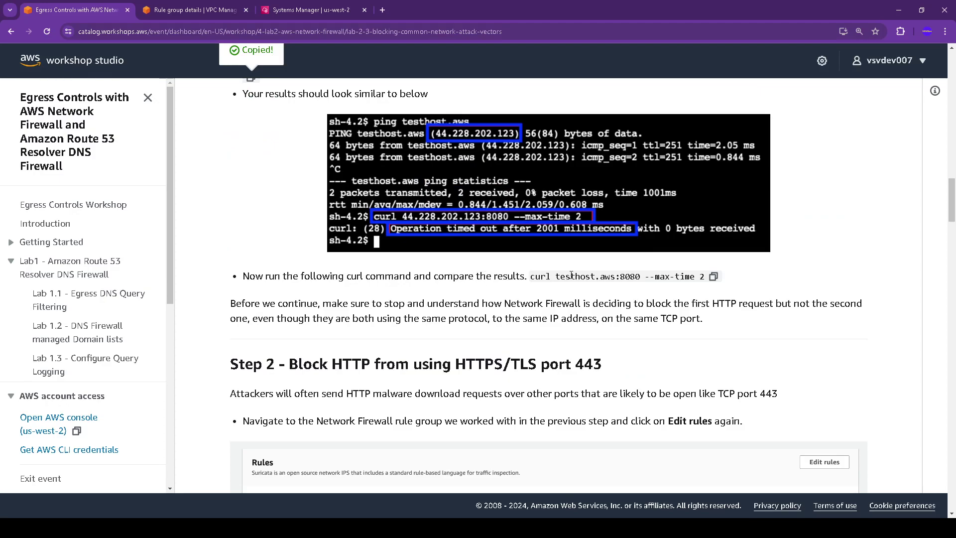
scroll(660, 280, "up", 3)
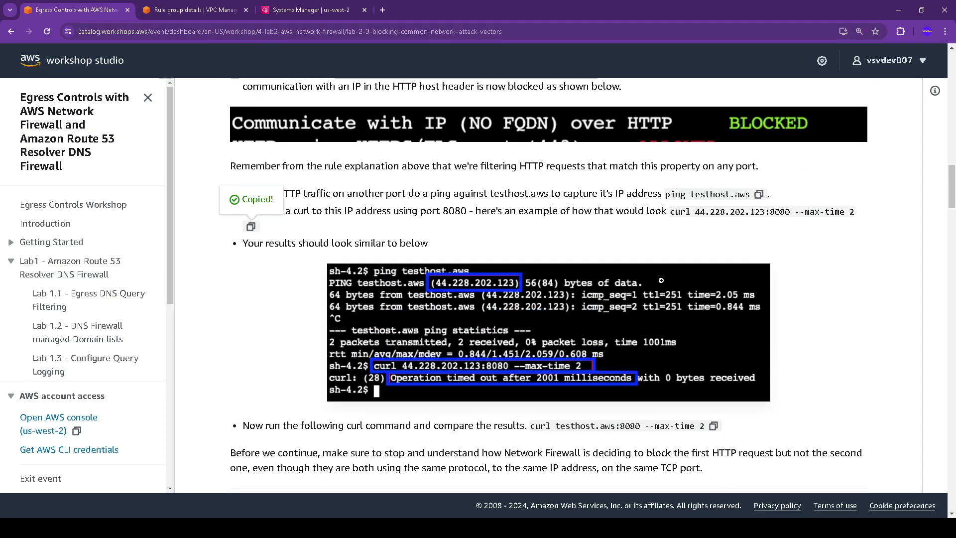
scroll(662, 281, "down", 1)
left_click(714, 376)
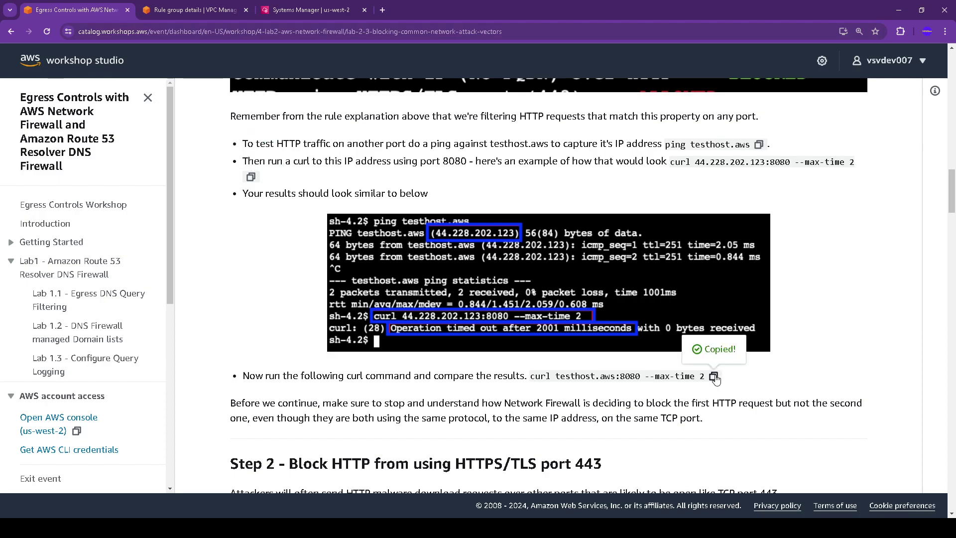
left_click(309, 10)
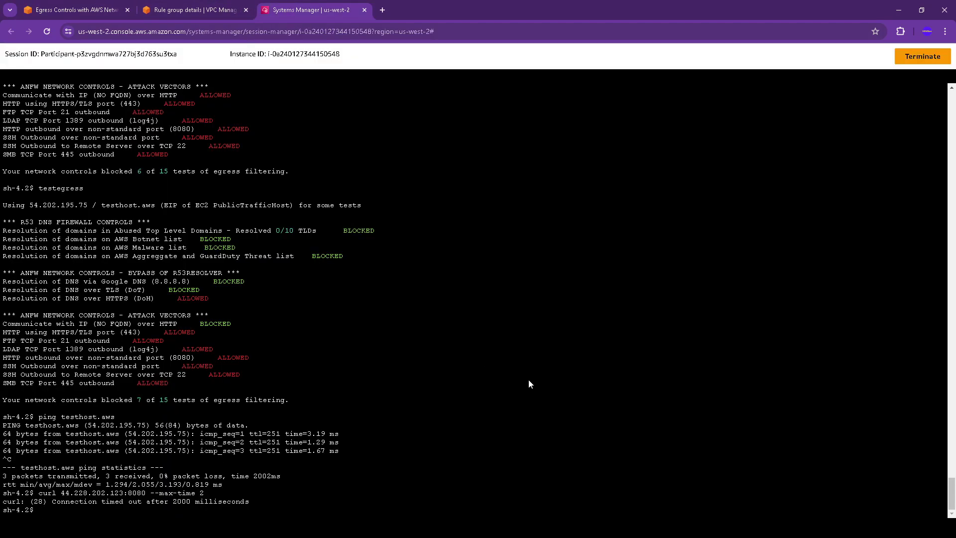
key("ctrl+v")
key("Return")
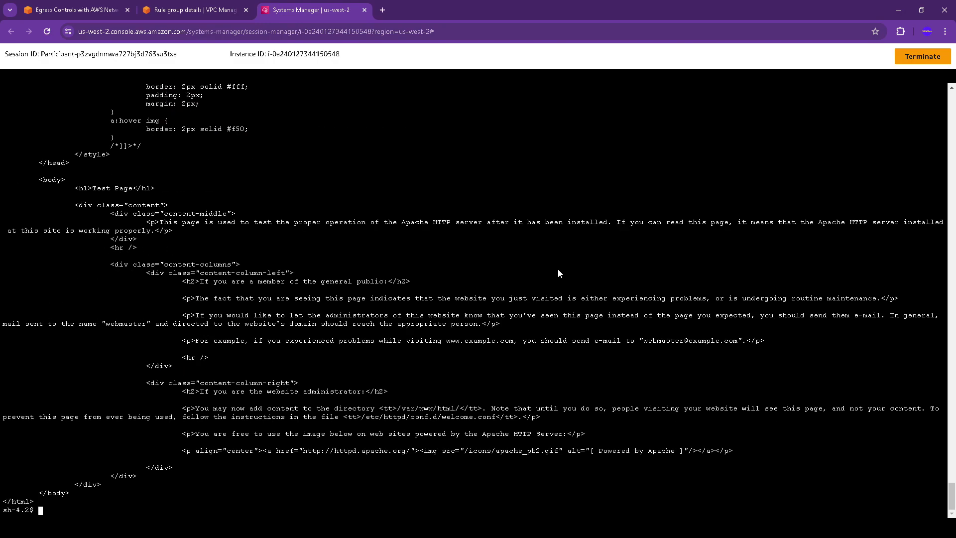
Step: Read the guide's note on the two curl requests and Step 2 on blocking HTTP over HTTPS/TLS port 443
left_click(74, 10)
scroll(571, 406, "down", 2)
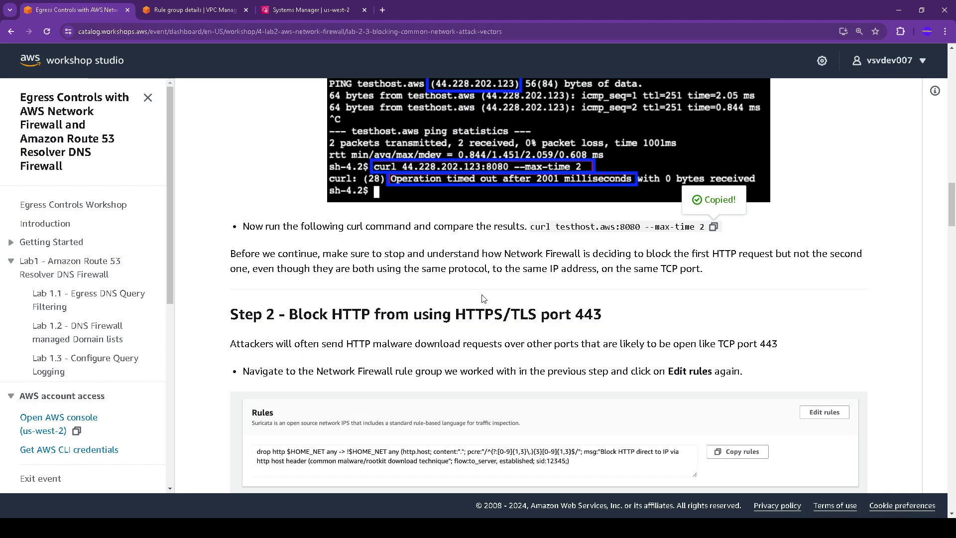
scroll(508, 299, "down", 2)
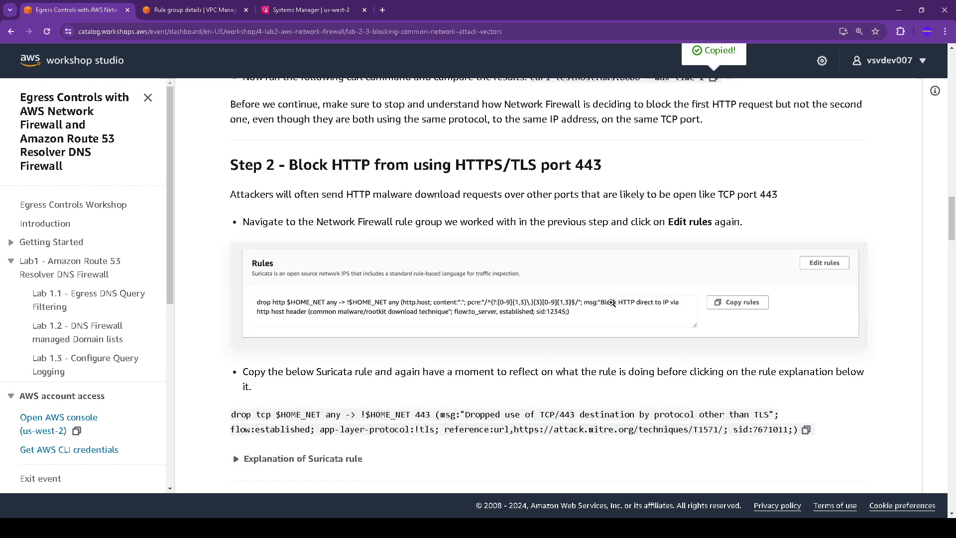
scroll(612, 305, "down", 2)
scroll(612, 307, "down", 3)
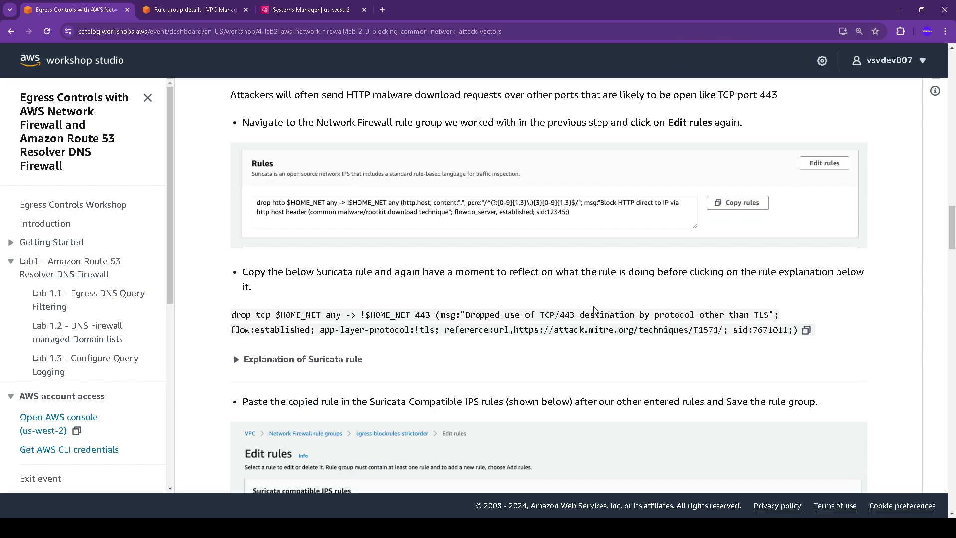
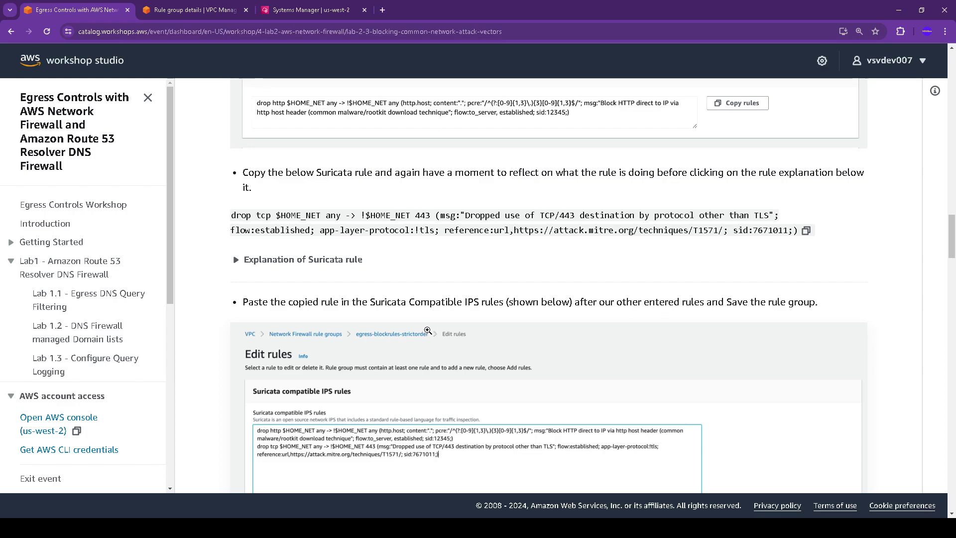
scroll(429, 334, "up", 3)
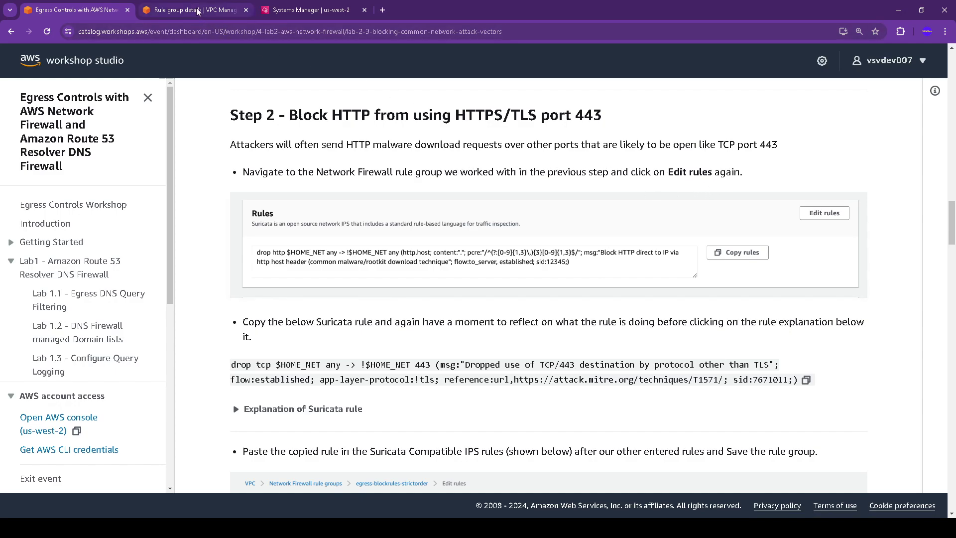
scroll(431, 254, "down", 1)
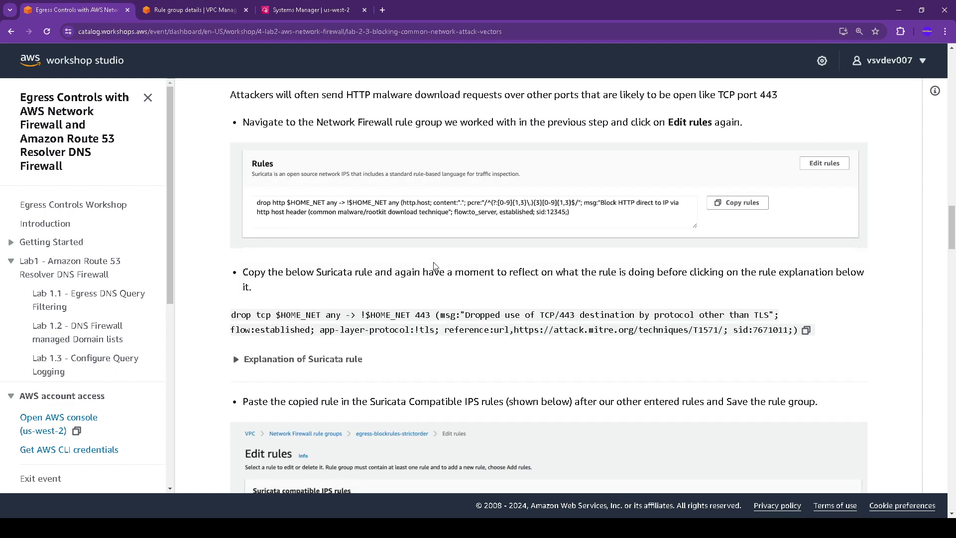
scroll(435, 265, "down", 1)
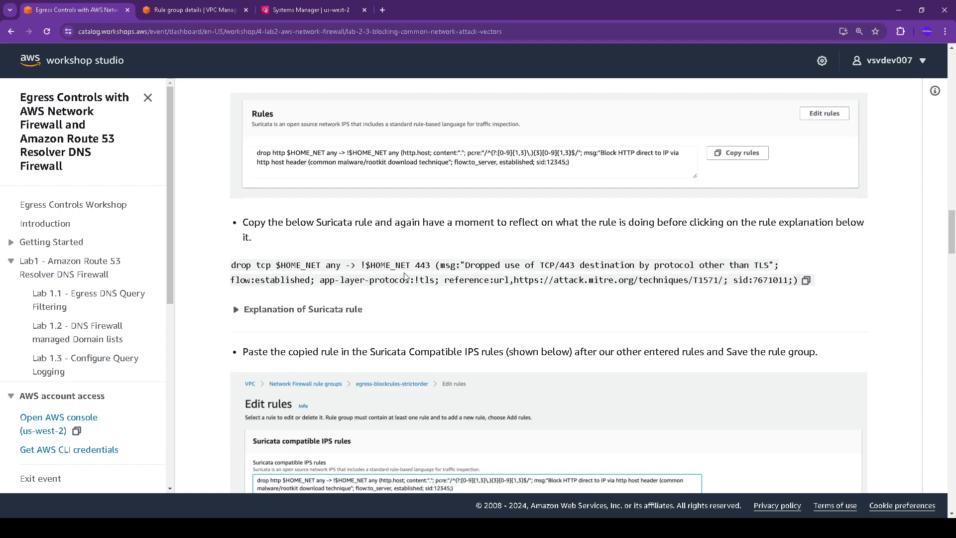
Step: Copy the guide's drop tcp rule with sid 7671011 and read the explanation of its Suricata syntax
left_click(806, 280)
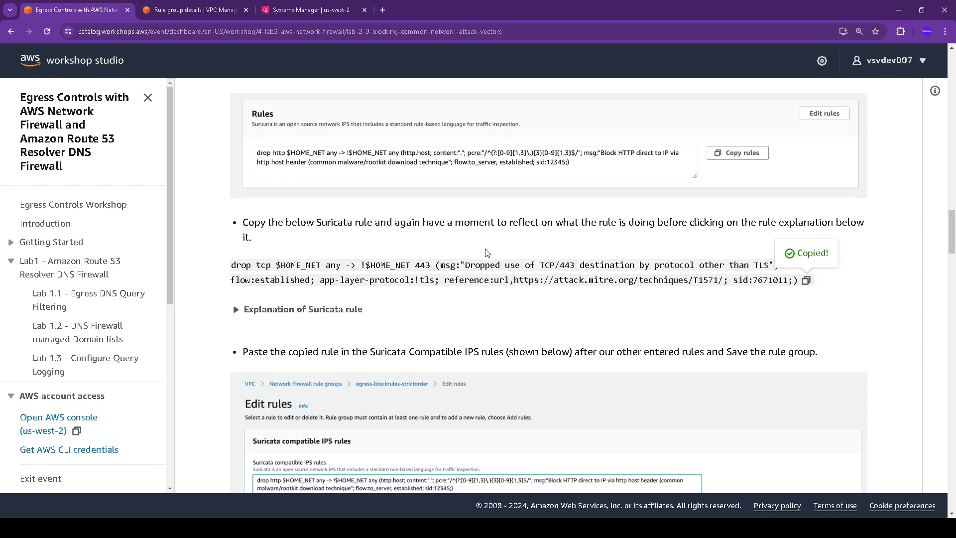
left_click(237, 311)
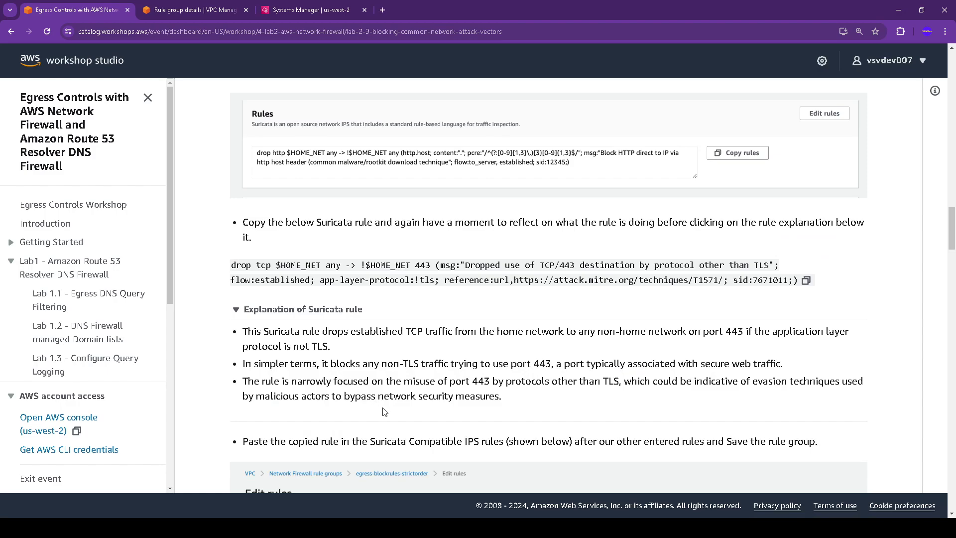
scroll(385, 411, "down", 4)
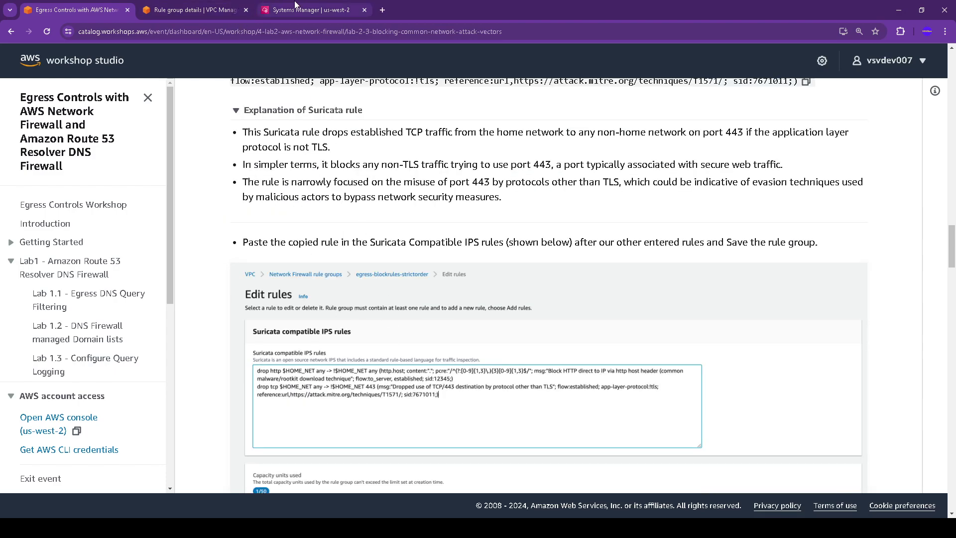
Step: Add the copied drop tcp rule on a new line below the drop tls rule in egress-blockrules-strictorder and save the rule group
left_click(221, 15)
scroll(357, 323, "down", 7)
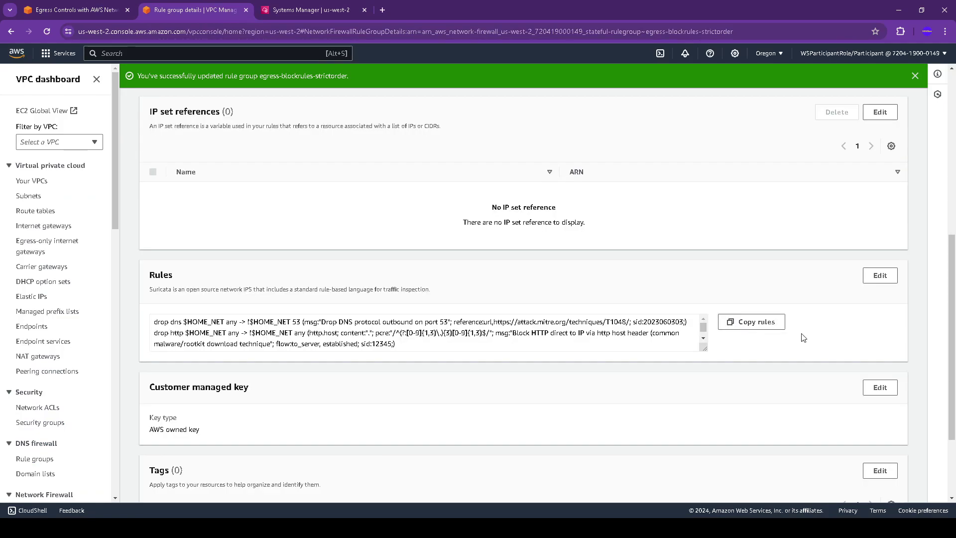
left_click(883, 279)
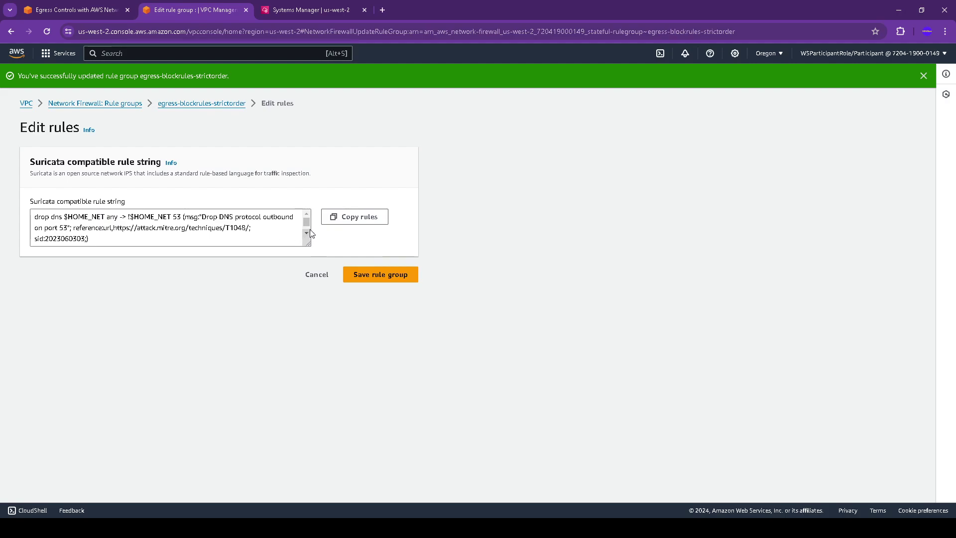
left_click_drag(307, 223, 307, 229)
left_click(189, 240)
key("Return")
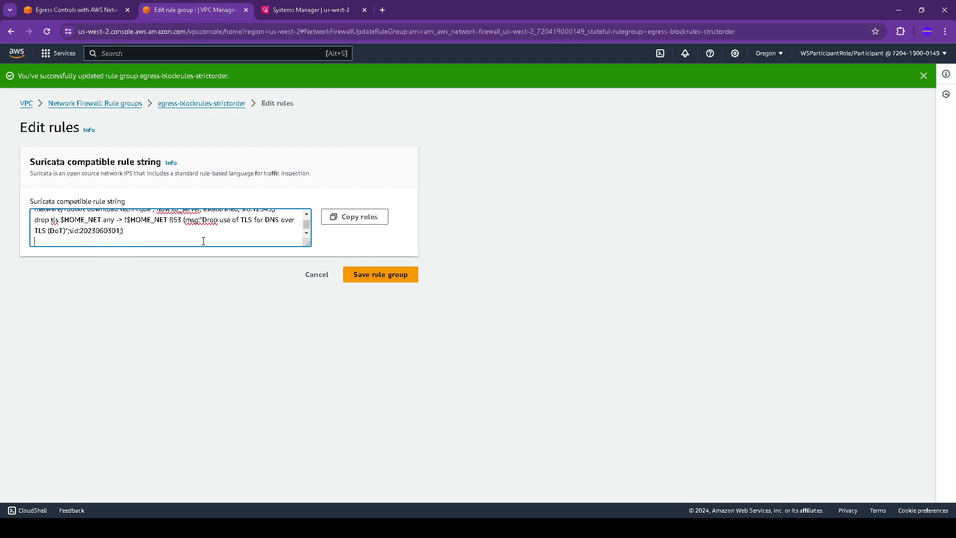
key("ctrl+v")
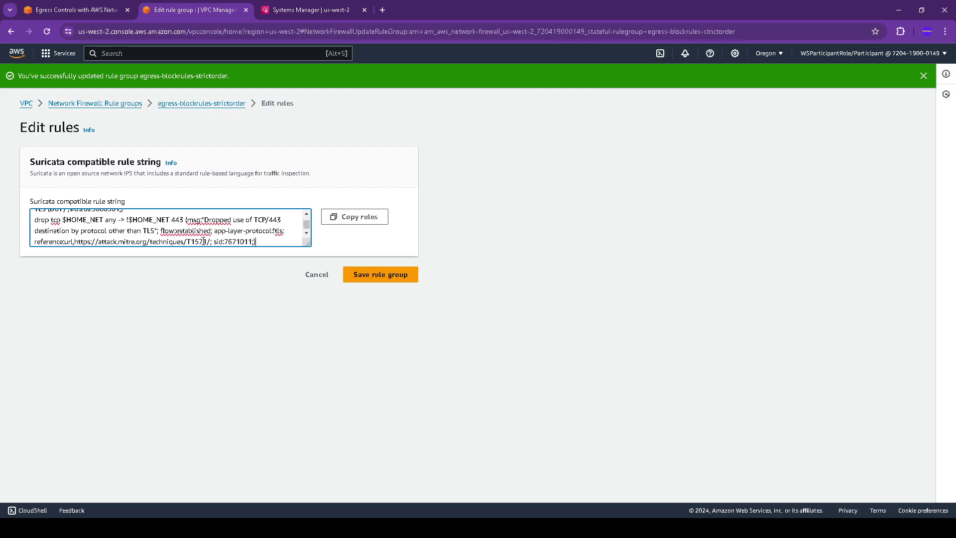
left_click(388, 275)
Step: Read the guide's testegress instructions for HTTP on port 443 and the introduction to Step 3 on blocking outbound FTP
key("ctrl+Page_Up")
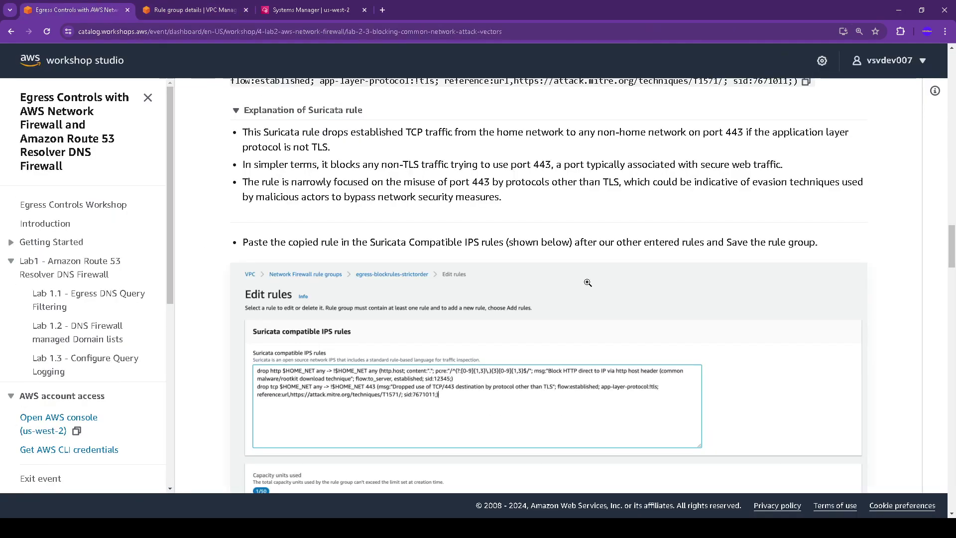
scroll(587, 281, "down", 2)
scroll(589, 287, "down", 1)
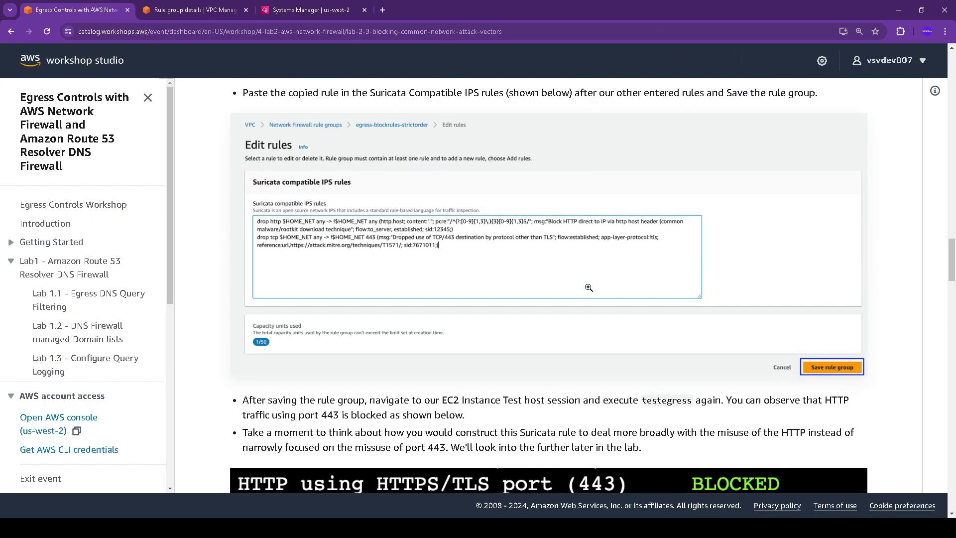
scroll(589, 287, "down", 1)
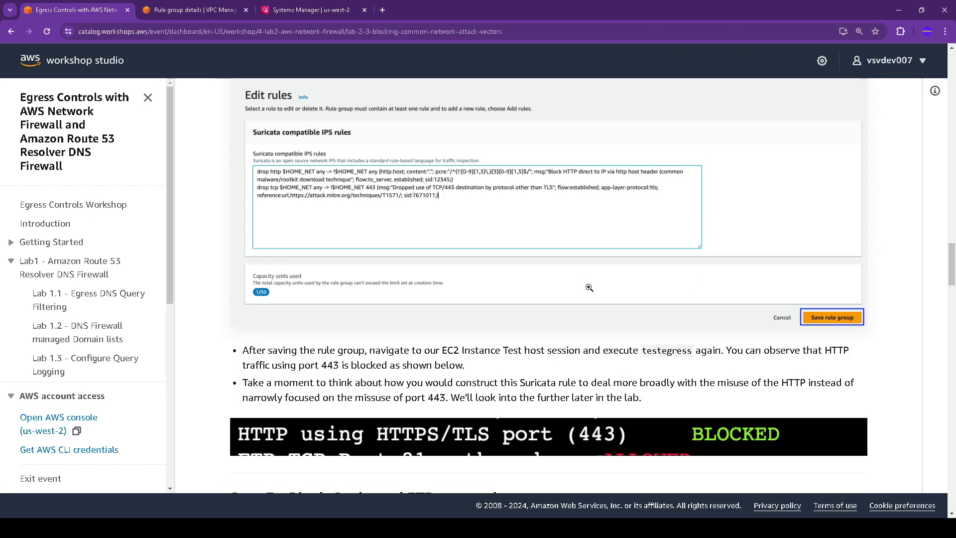
scroll(672, 349, "down", 3)
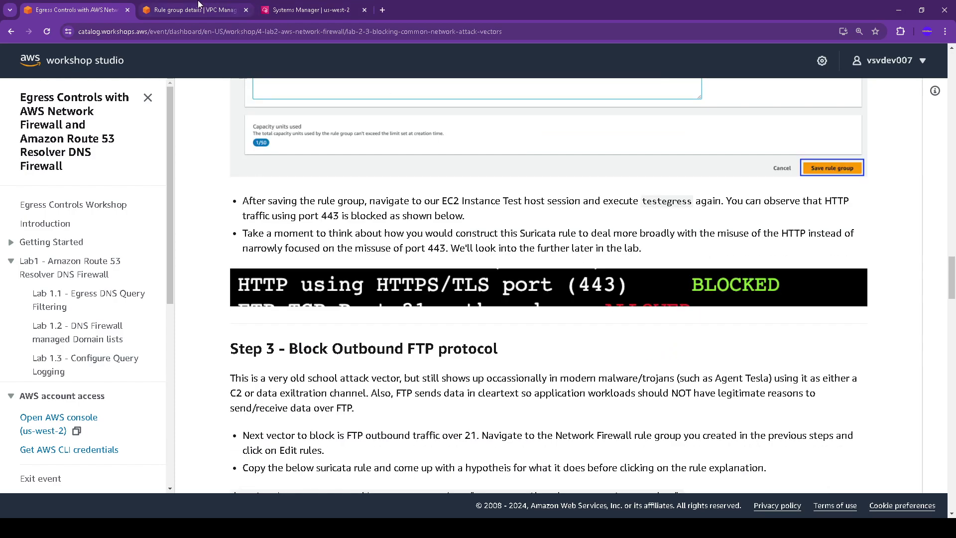
Step: Run testegress in the EC2 test host session and check the result for HTTP using HTTPS/TLS port 443
left_click(305, 9)
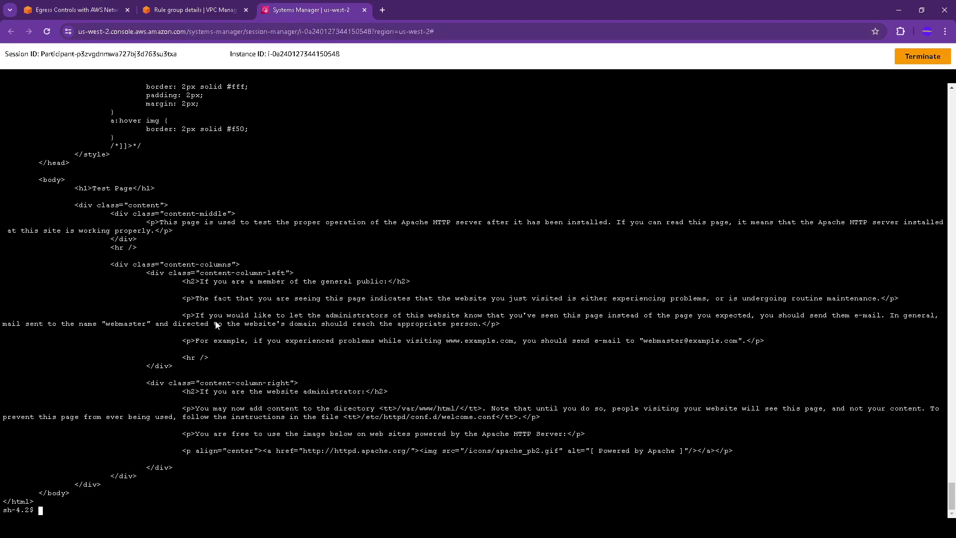
key("ctrl+v")
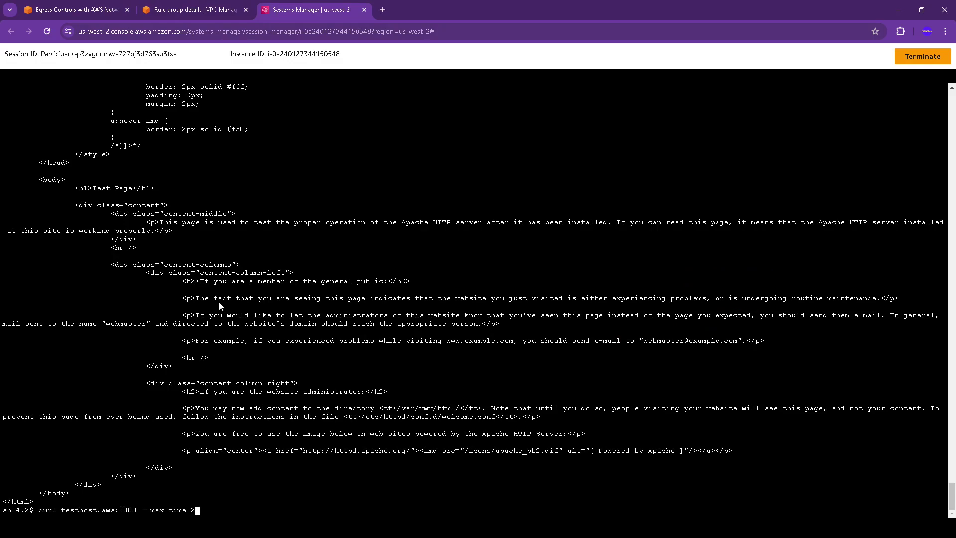
key("Up")
key("Up")
key("Up")
key("Up")
key("Return")
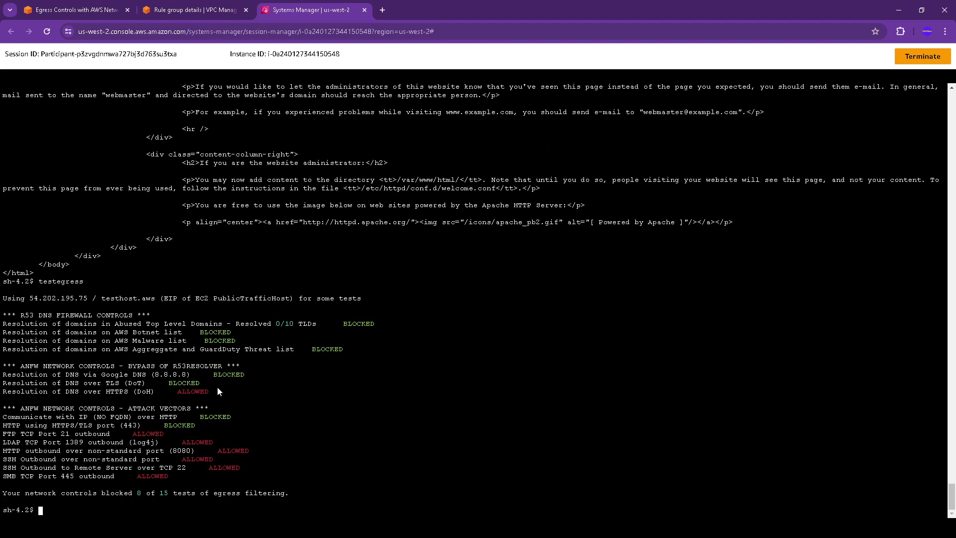
left_click_drag(5, 427, 142, 429)
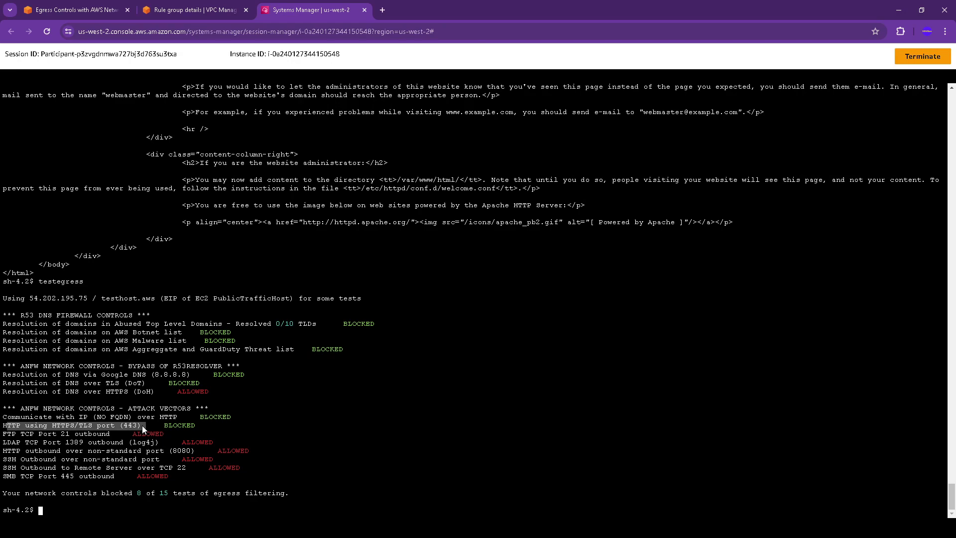
Step: Recheck the guide's testegress instructions for port 443 and repeat the egress test in the EC2 session
left_click(99, 9)
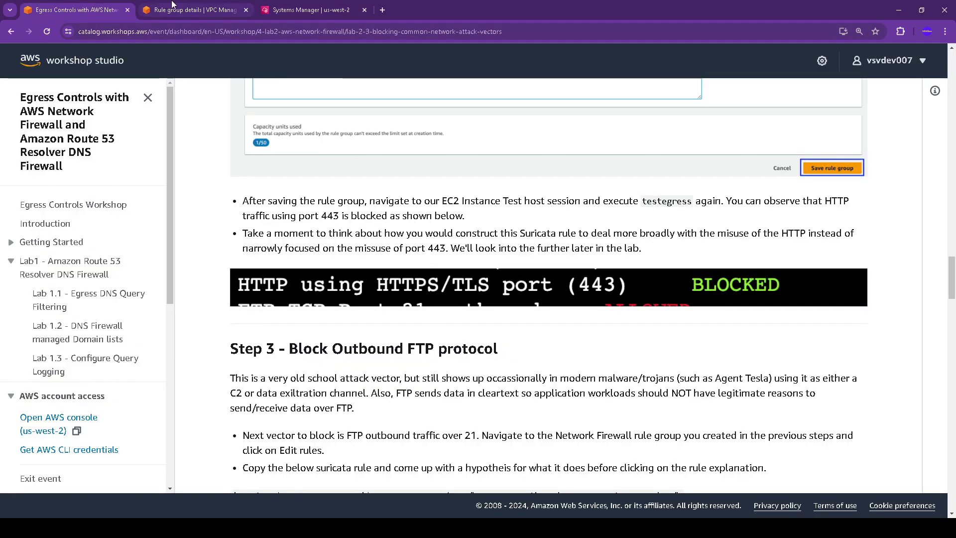
left_click(312, 6)
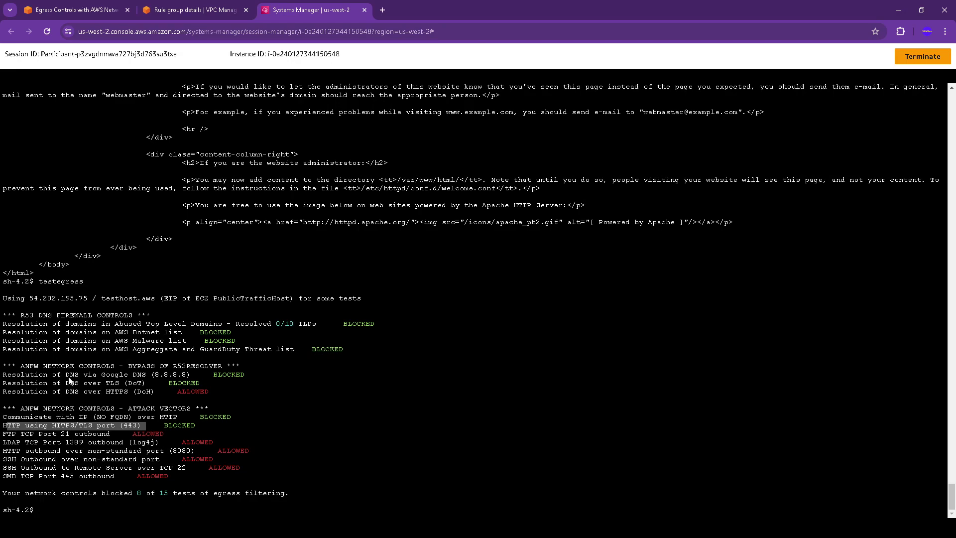
key("Up")
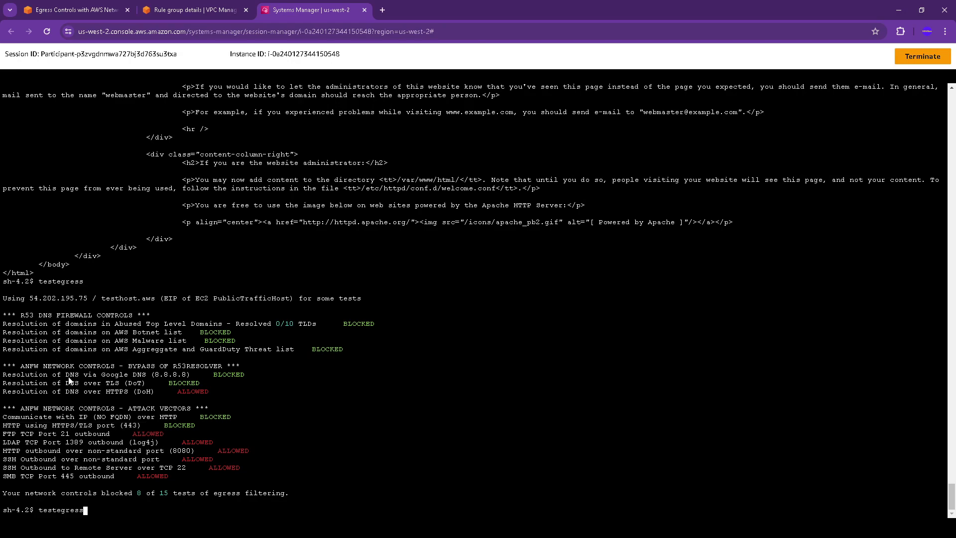
key("Return")
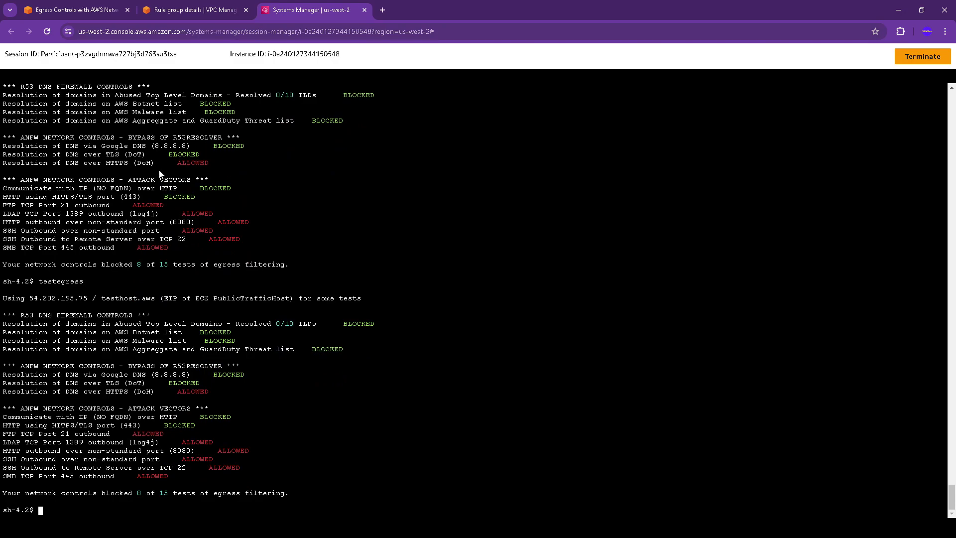
left_click(74, 10)
scroll(544, 298, "down", 2)
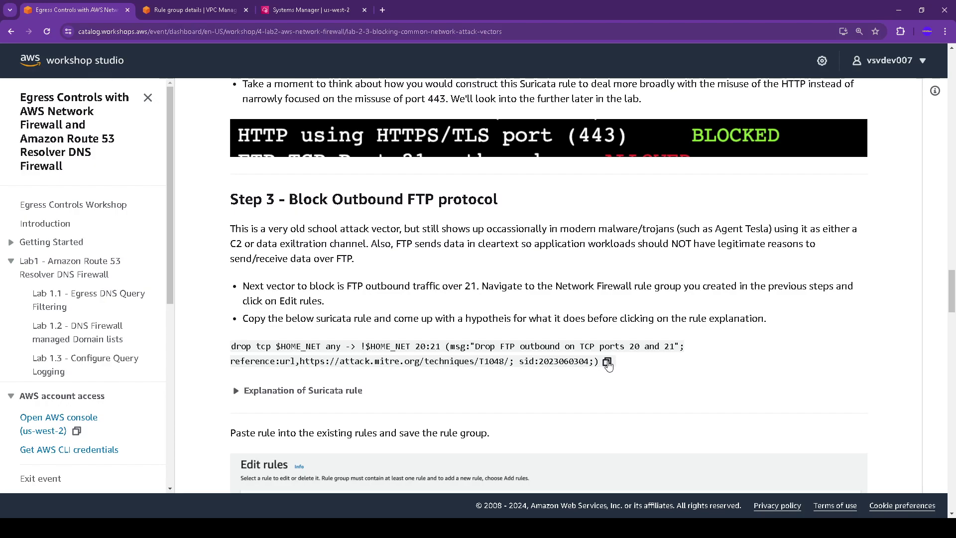
left_click(607, 362)
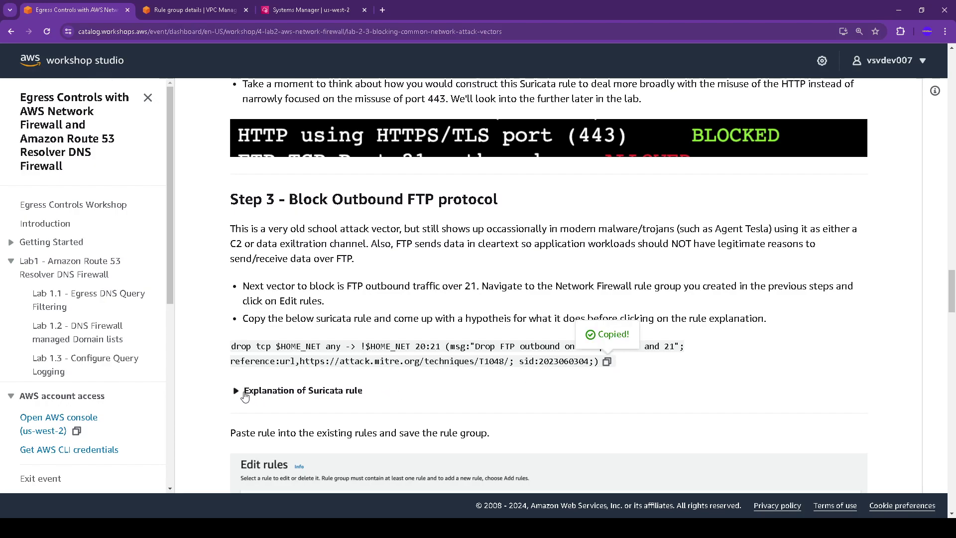
left_click(238, 392)
scroll(533, 392, "down", 2)
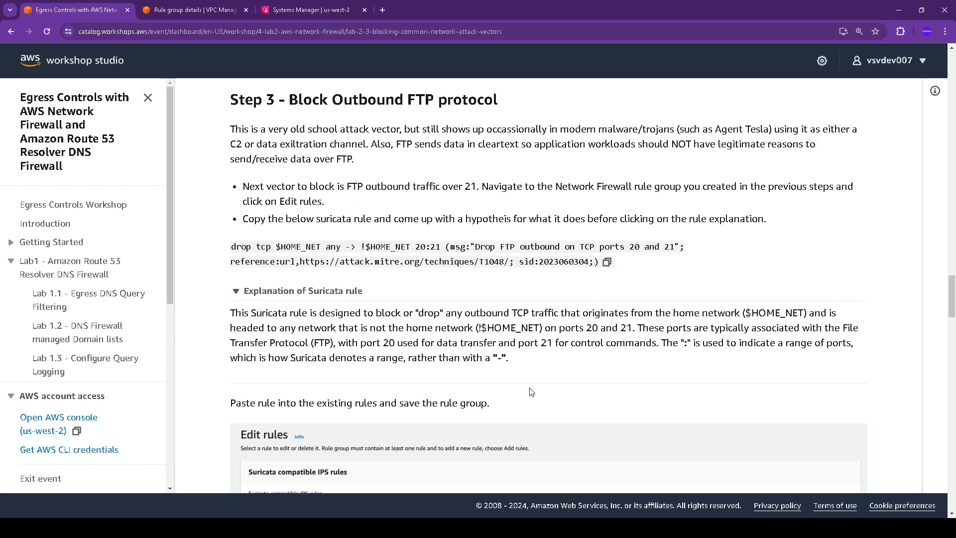
scroll(532, 391, "down", 2)
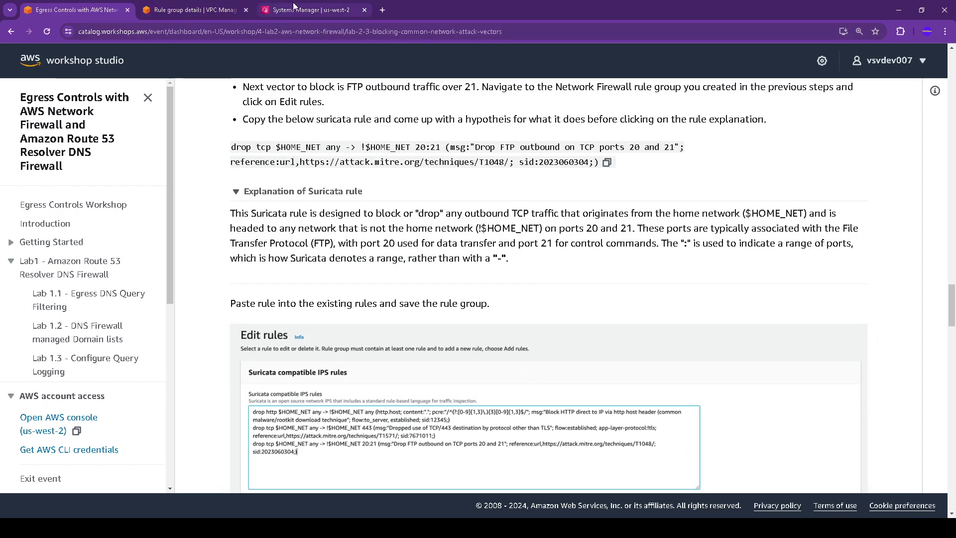
Step: Add the copied FTP drop rule on a new line below the drop dns rule in egress-blockrules-strictorder and save the rule group
left_click(225, 10)
scroll(779, 337, "down", 5)
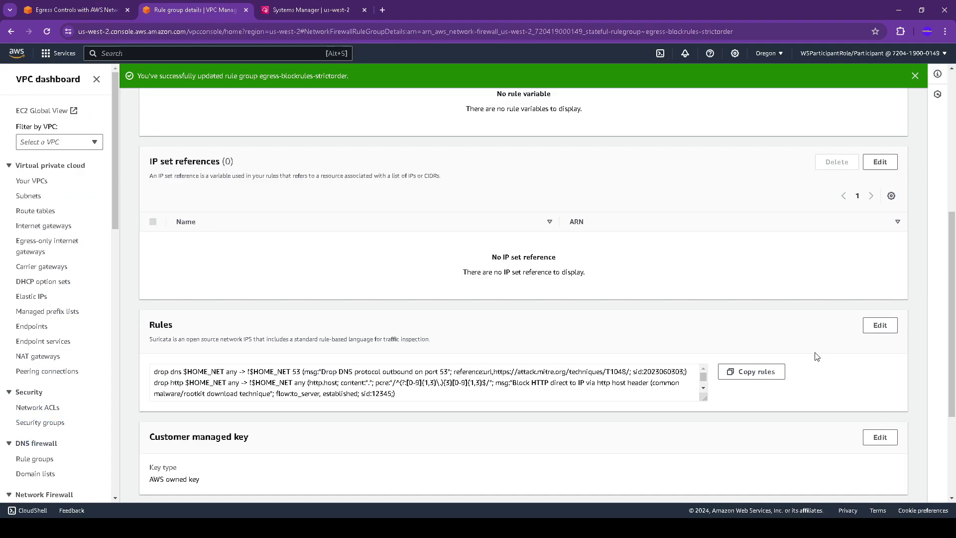
left_click(879, 325)
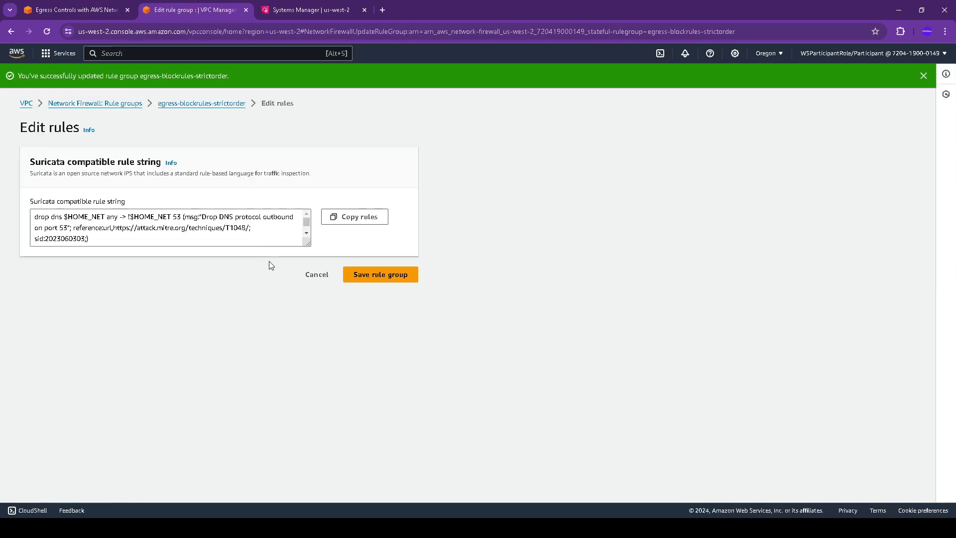
left_click(182, 237)
key("Return")
key("ctrl+v")
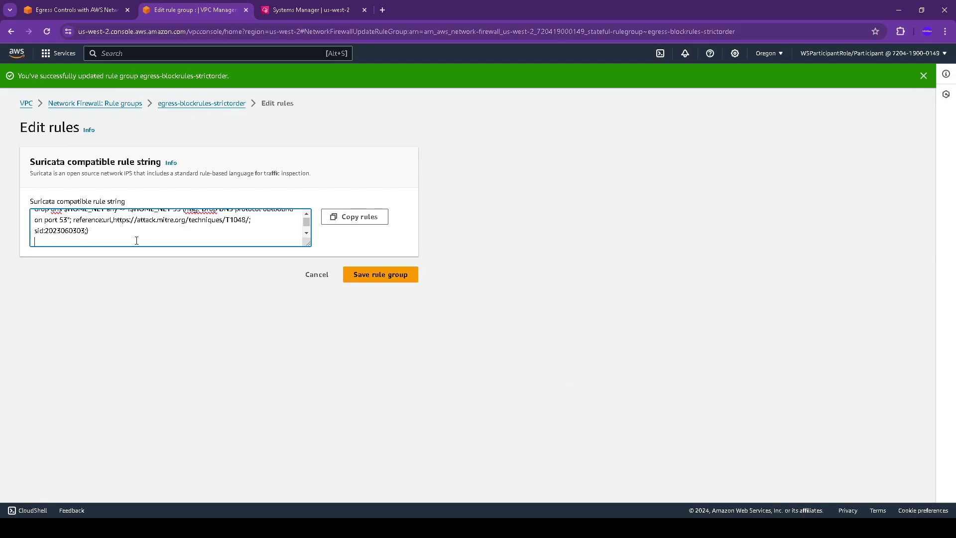
left_click(397, 275)
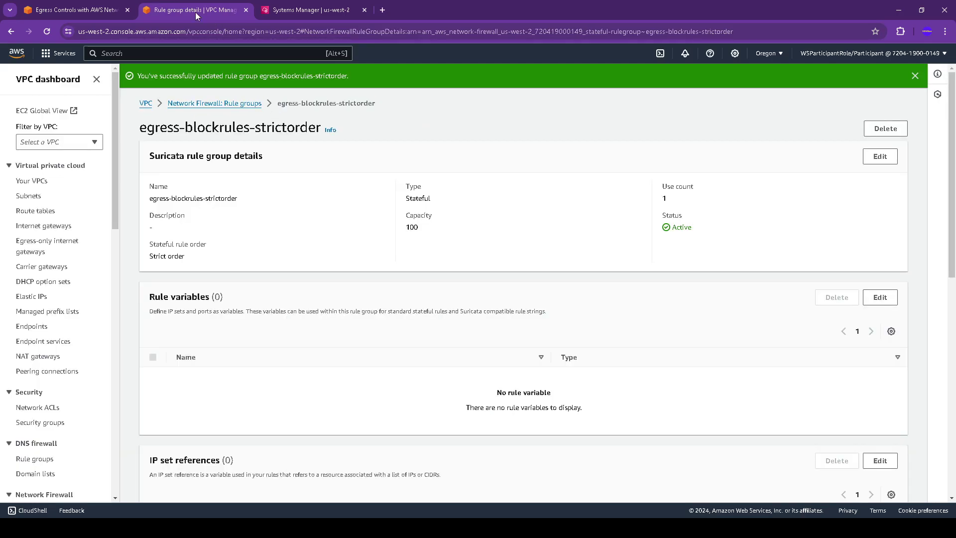
Step: Read the guide's FTP test instructions, run testegress in the EC2 session and check the FTP TCP port 21 result
left_click(75, 10)
scroll(600, 284, "down", 5)
scroll(599, 284, "down", 1)
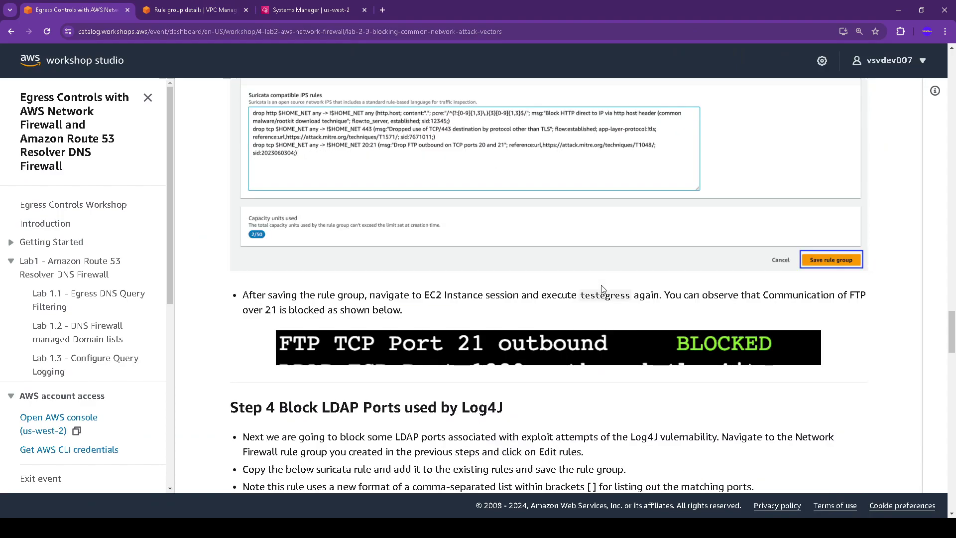
left_click(326, 9)
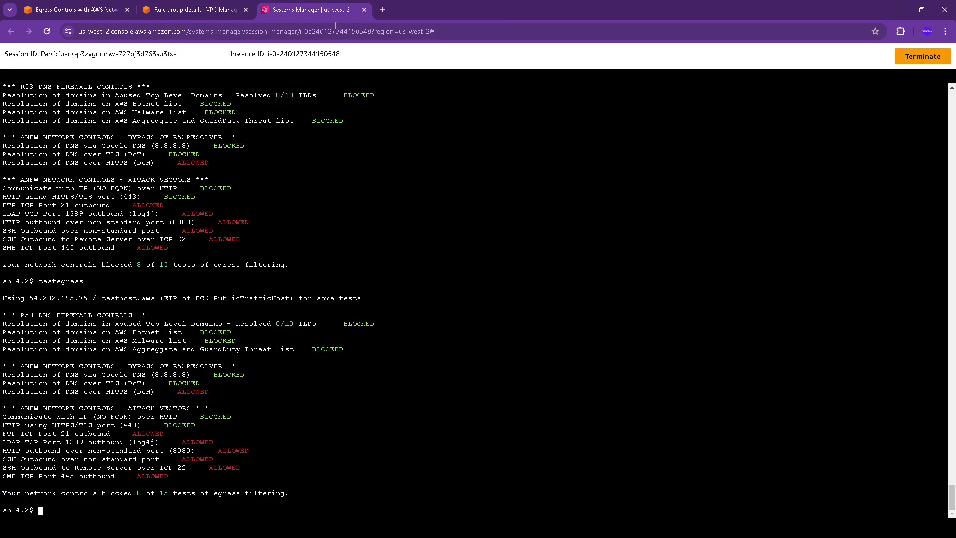
key("Up")
key("Return")
left_click_drag(163, 435, 7, 436)
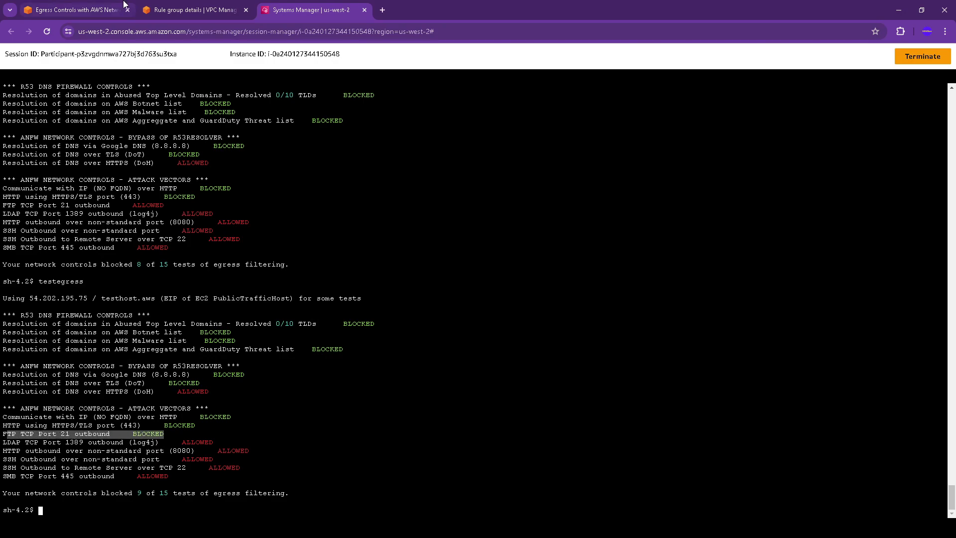
left_click(109, 10)
scroll(632, 309, "down", 4)
scroll(615, 313, "down", 1)
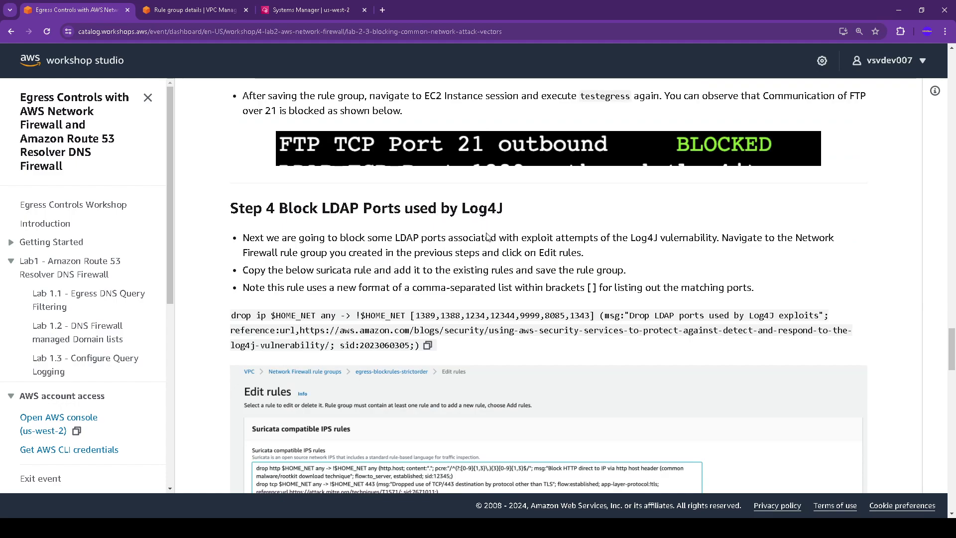
left_click(427, 346)
scroll(426, 348, "down", 1)
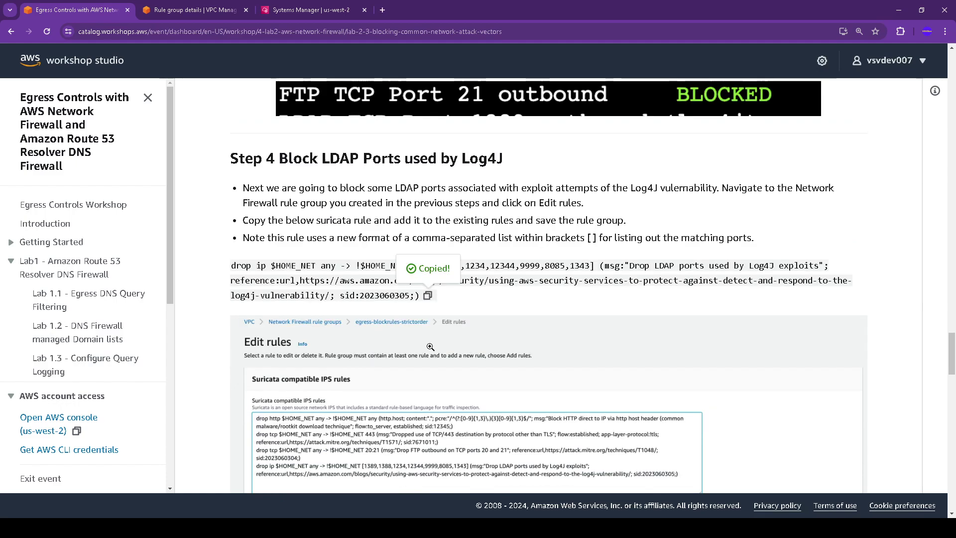
scroll(430, 346, "down", 1)
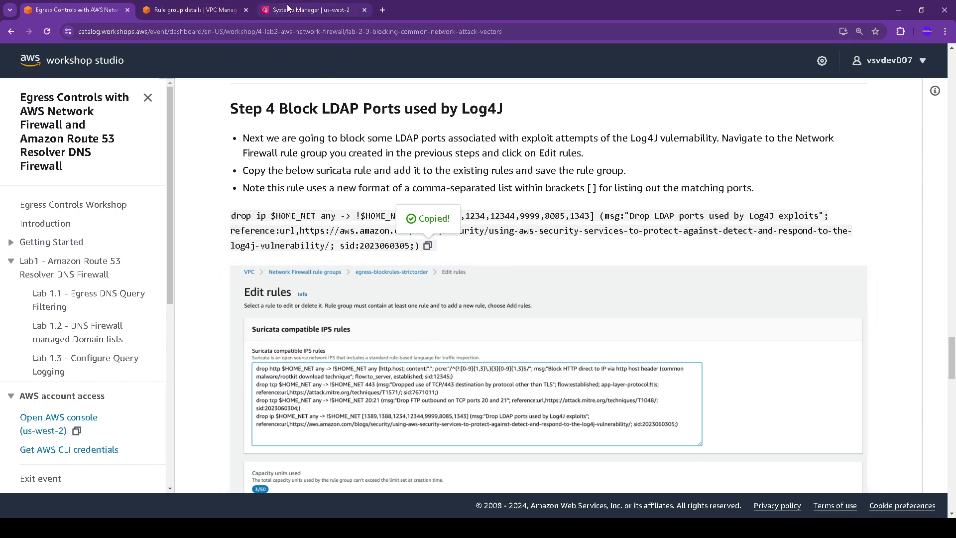
Step: Add the copied LDAP drop ip rule on a new line below the drop tcp 443 rule in egress-blockrules-strictorder and save the rule group
left_click(197, 9)
scroll(907, 420, "down", 6)
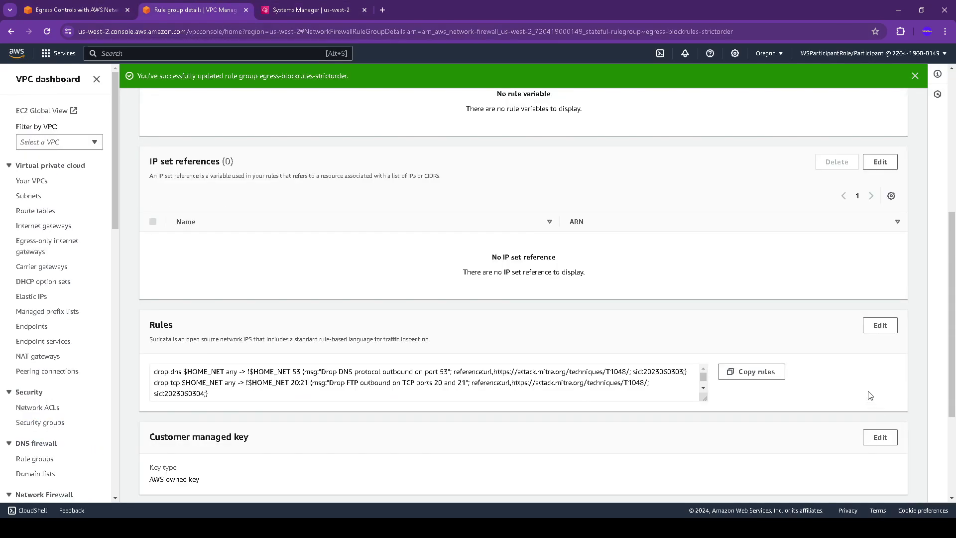
left_click(872, 326)
left_click(291, 214)
key("ctrl+a")
key("ctrl+v")
key("Return")
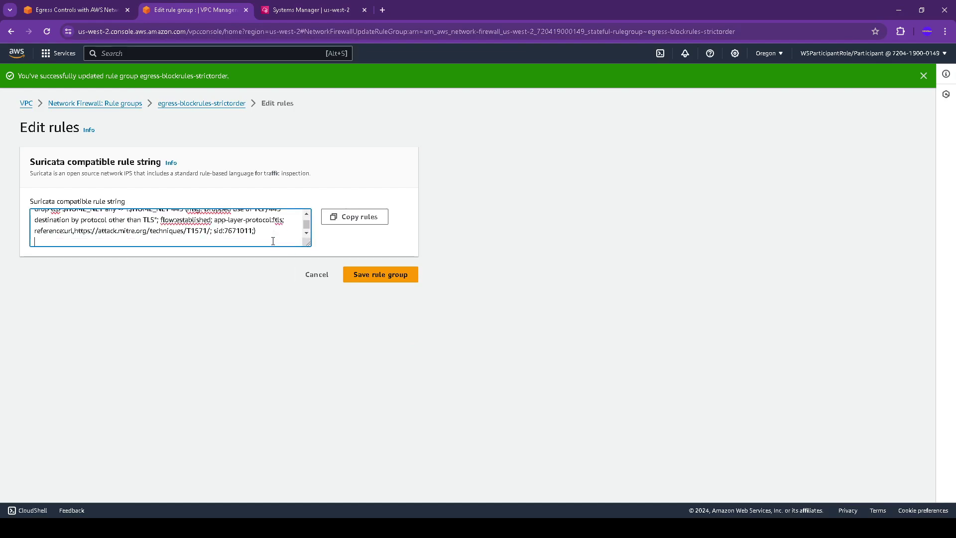
key("ctrl+v")
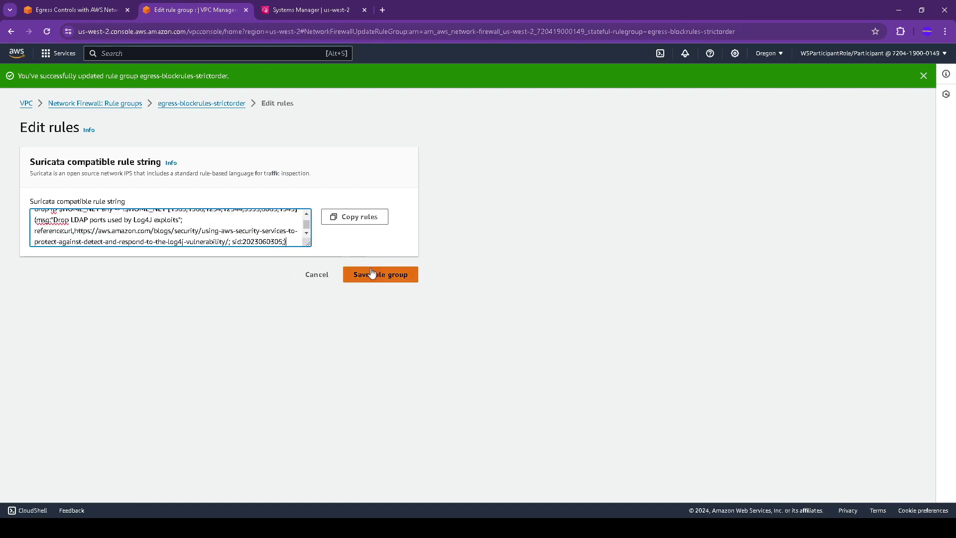
left_click_drag(309, 244, 327, 429)
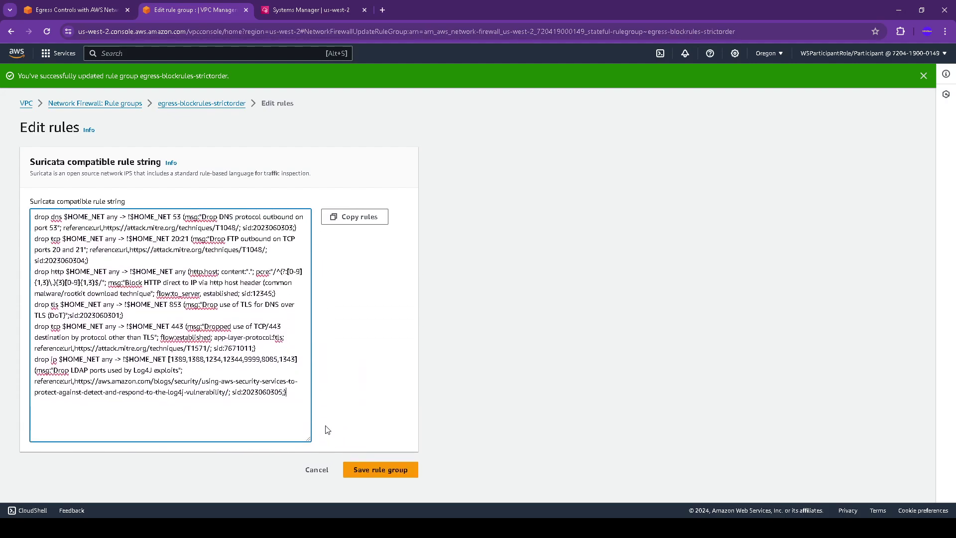
left_click(380, 470)
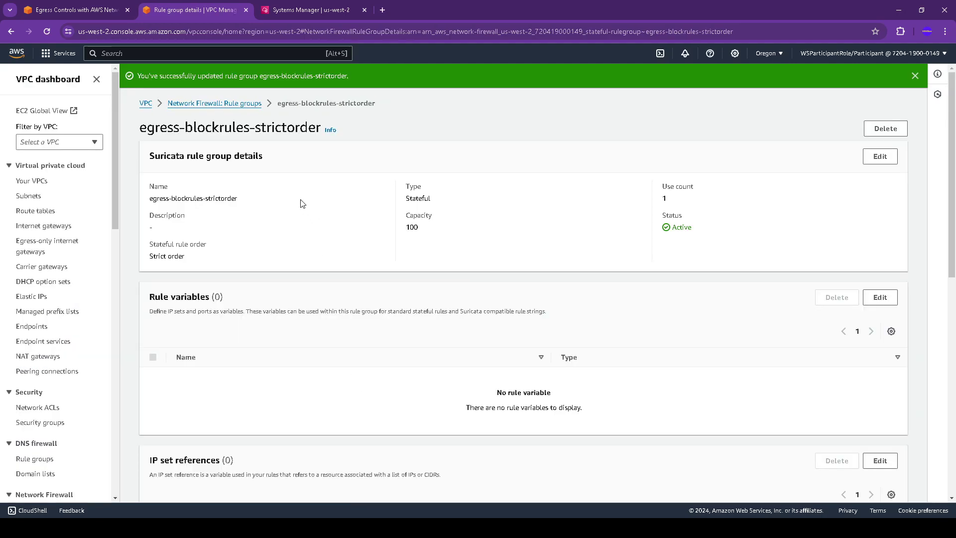
Step: Read the guide's LDAP test instructions, run testegress in the EC2 session and check the LDAP TCP port 1389 result
left_click(91, 6)
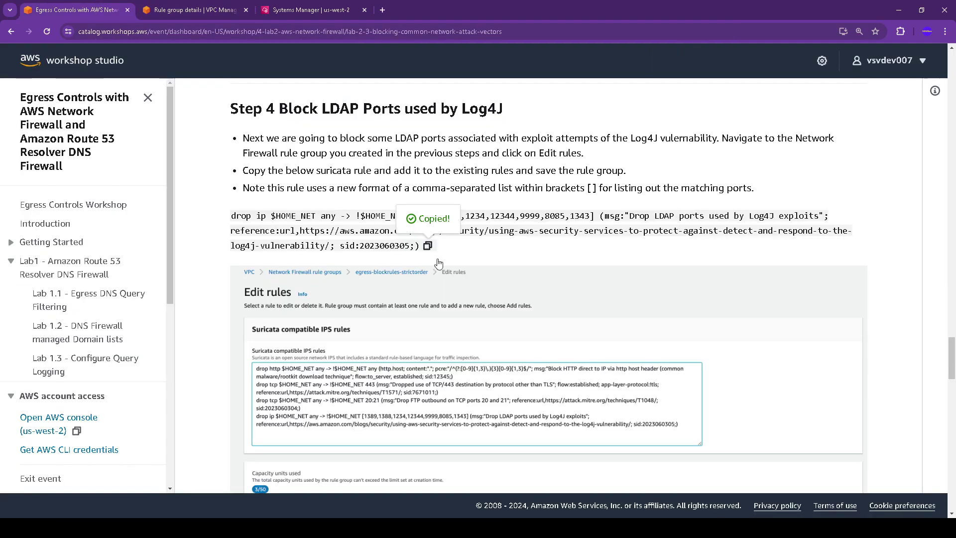
scroll(470, 302, "down", 3)
scroll(470, 303, "down", 1)
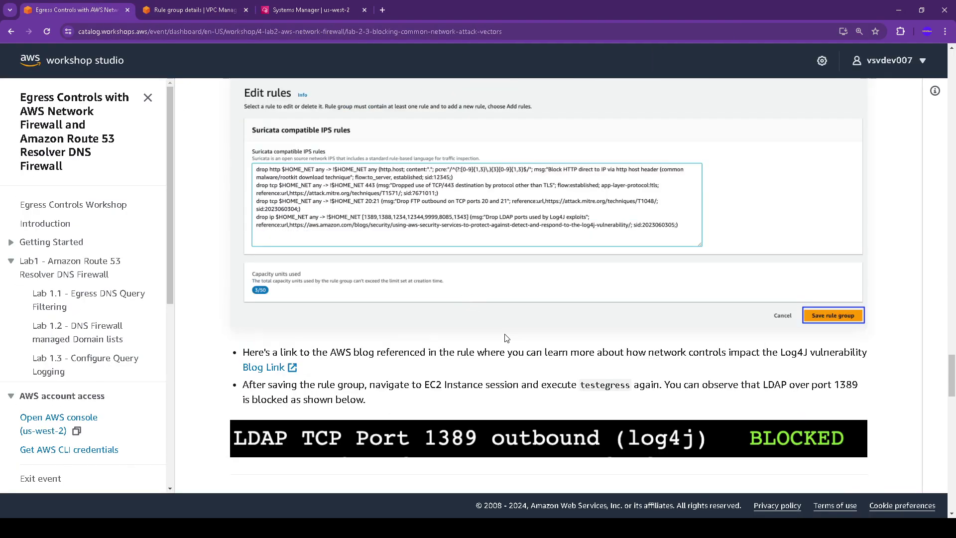
scroll(508, 342, "down", 1)
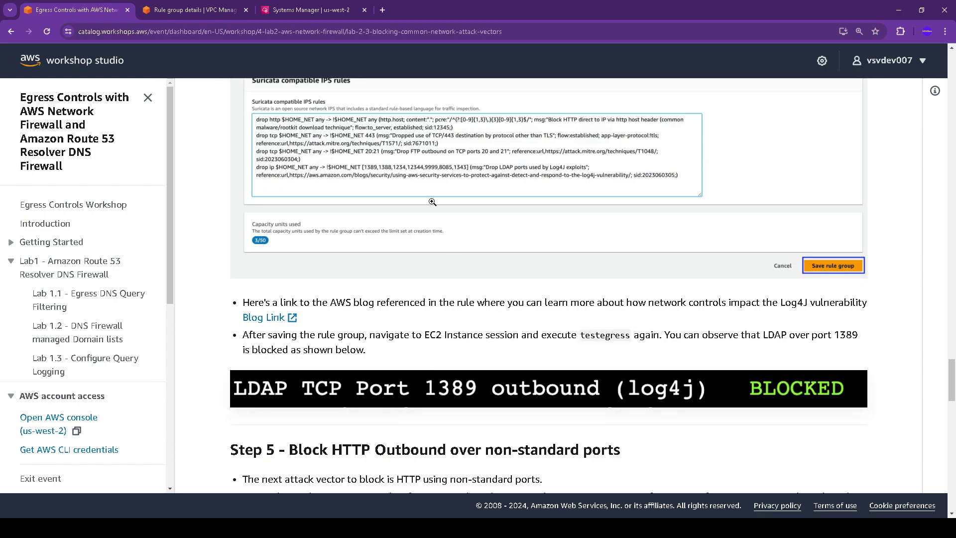
left_click(306, 10)
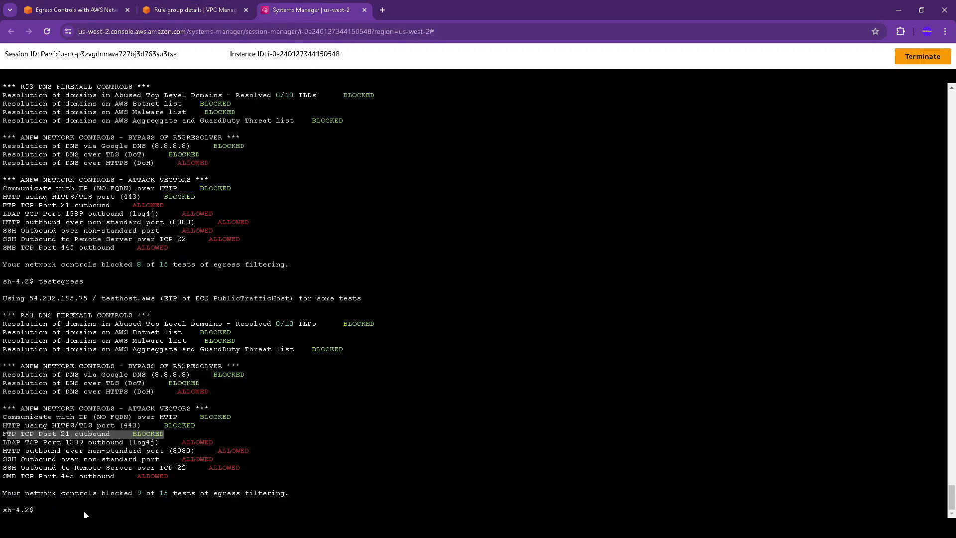
type("testegress")
key("Return")
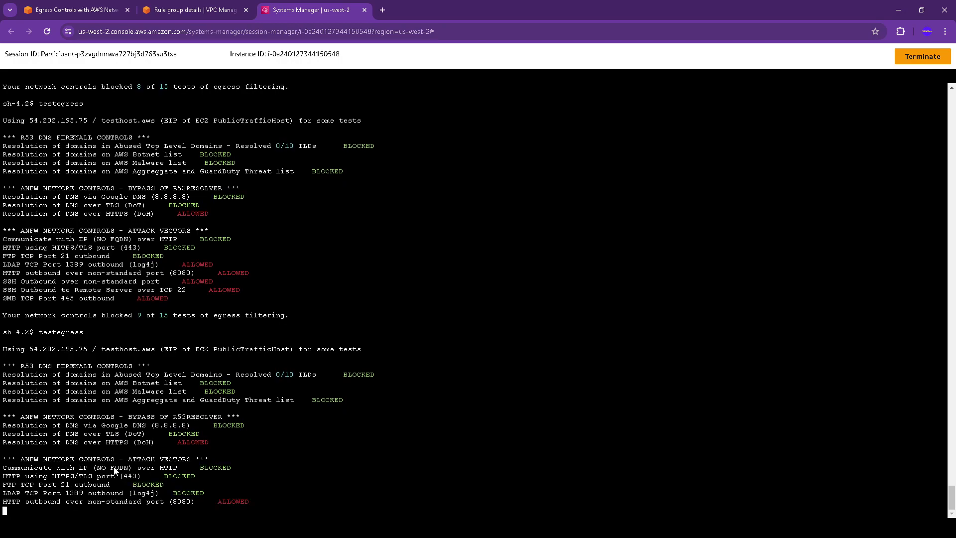
left_click_drag(207, 441, 2, 444)
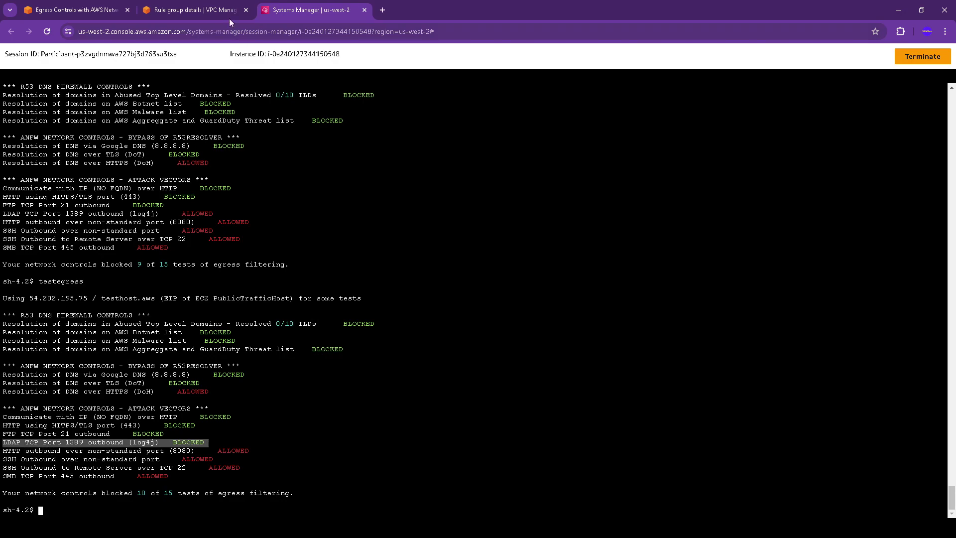
Step: Read Step 5 on blocking outbound HTTP over non-standard ports and reveal the guide's collapsed Suricata rule
left_click(75, 10)
scroll(463, 303, "down", 4)
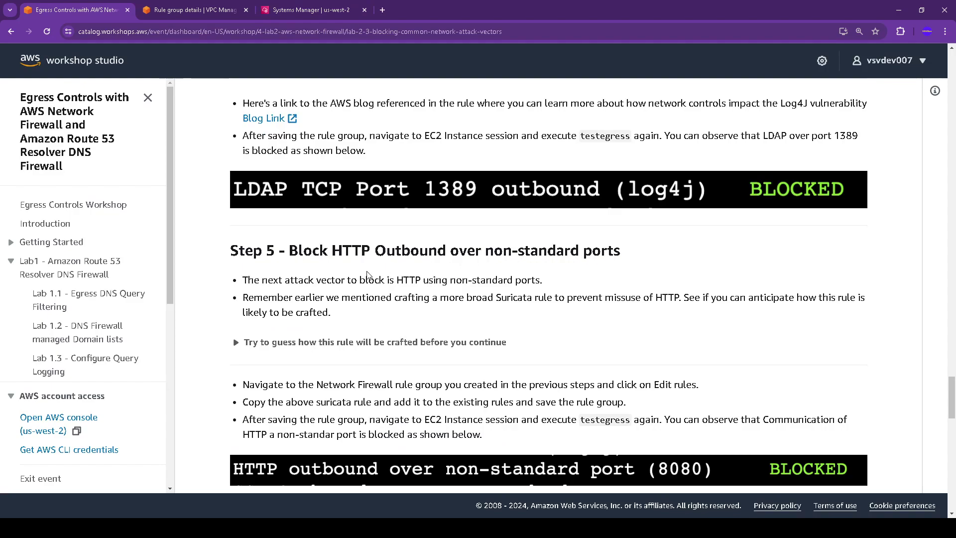
left_click(237, 343)
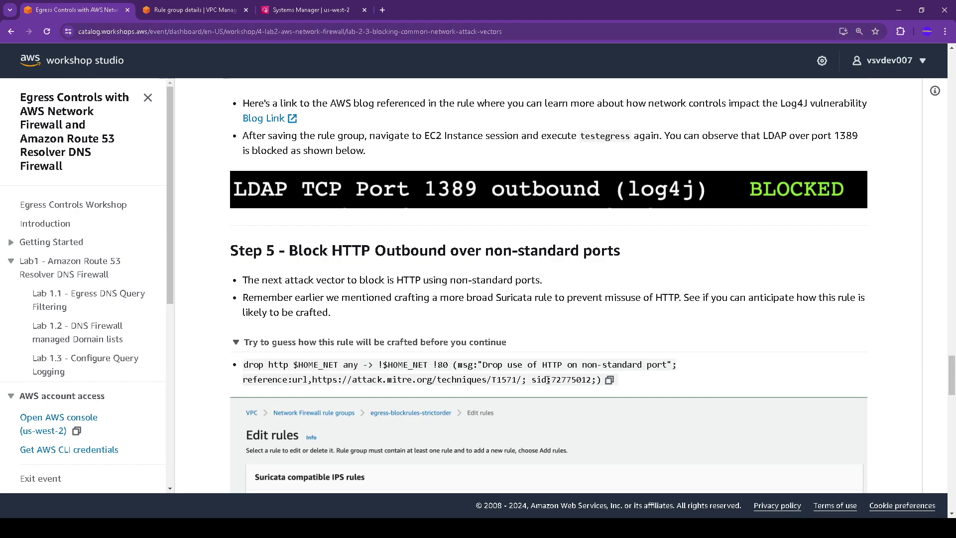
Step: Copy the guide's drop http rule for non-standard ports with sid 72775012 and view the example rule group below it
left_click(609, 380)
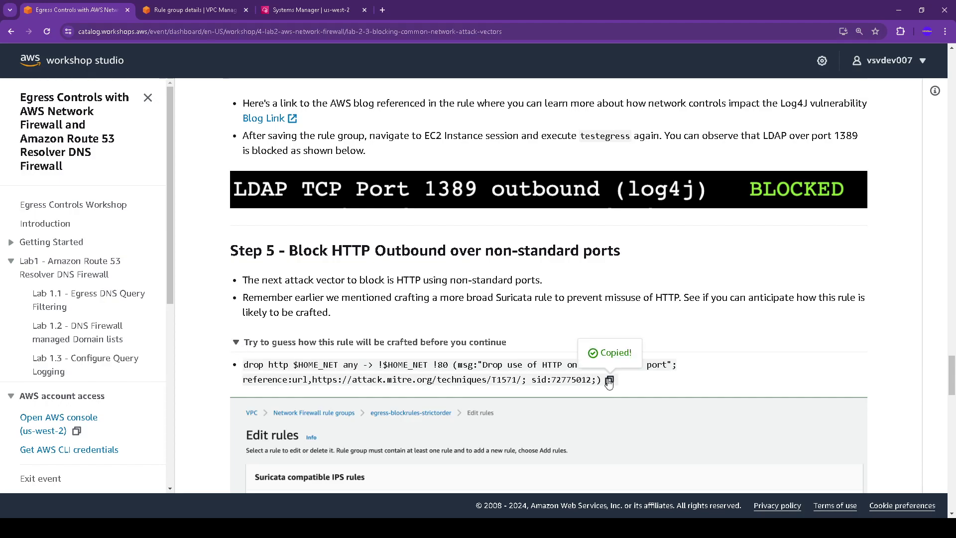
scroll(547, 406, "down", 2)
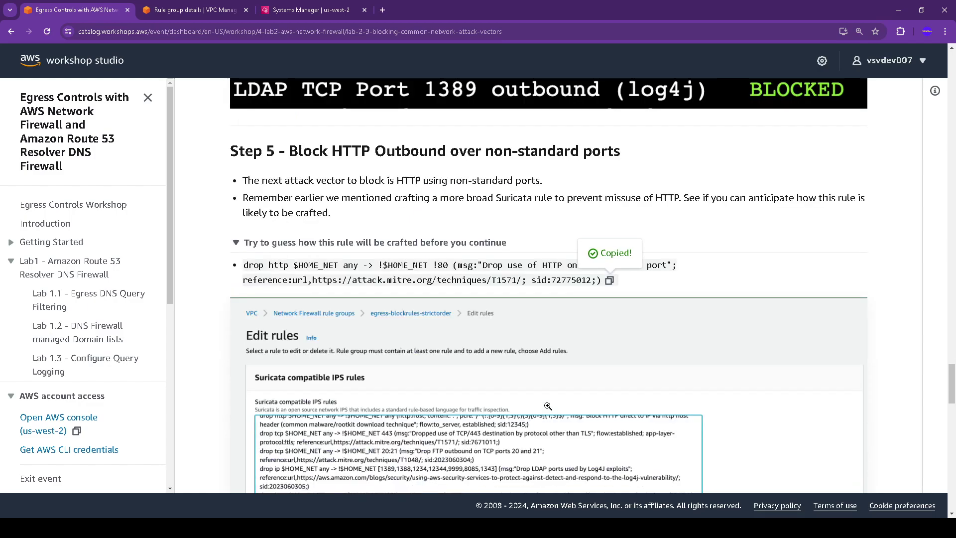
scroll(548, 407, "down", 1)
Step: Add the copied drop http !80 rule on a new line below the LDAP rule in egress-blockrules-strictorder and save the rule group
left_click(222, 6)
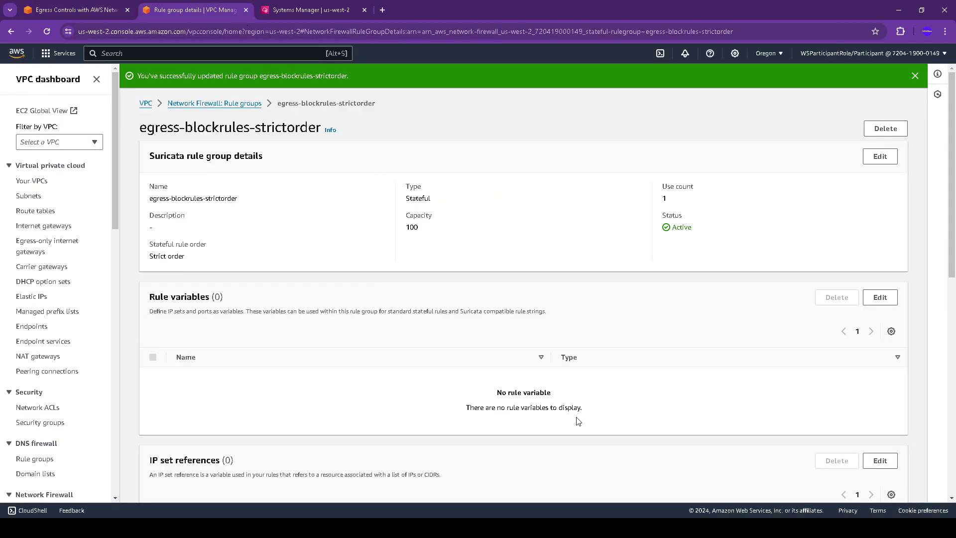
scroll(559, 410, "down", 7)
left_click(880, 275)
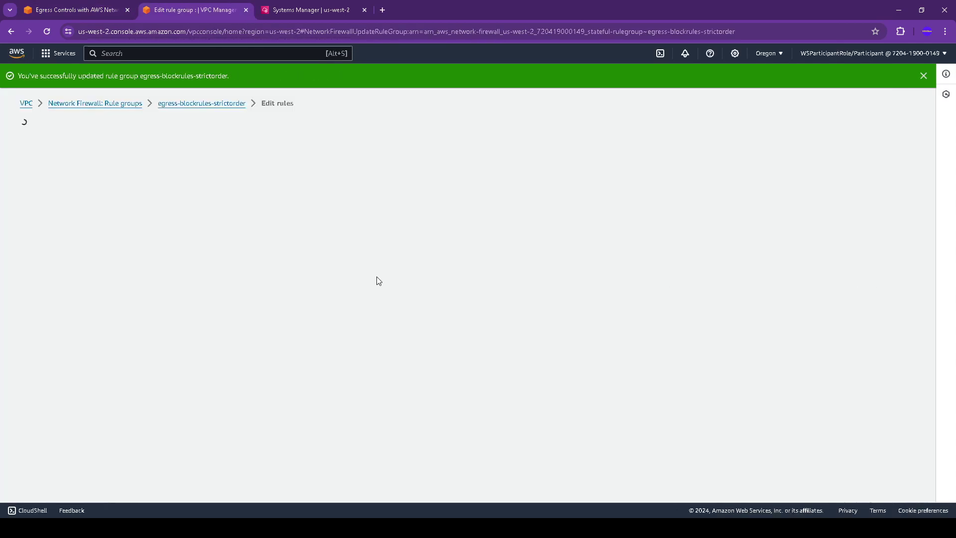
left_click_drag(308, 243, 310, 452)
left_click(66, 417)
key("Return")
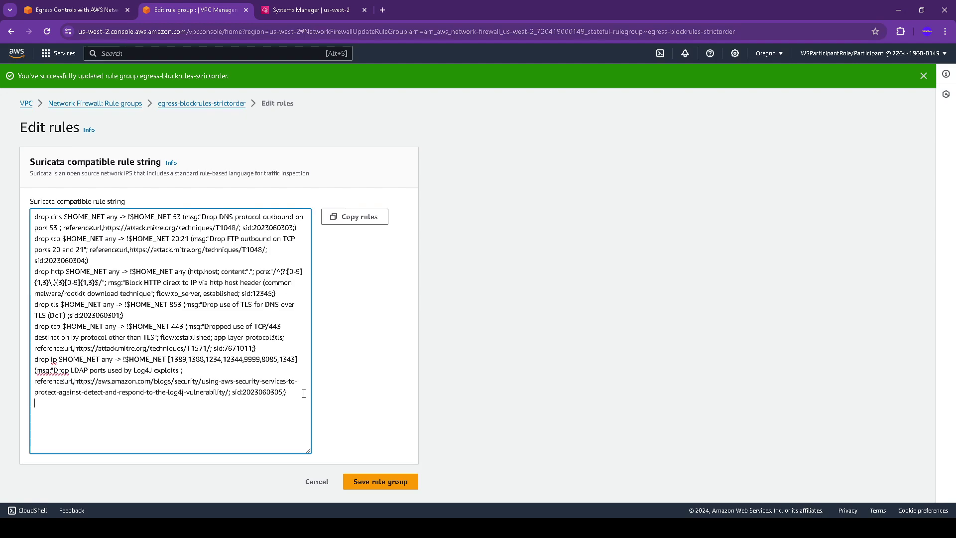
key("ctrl+v")
left_click(408, 479)
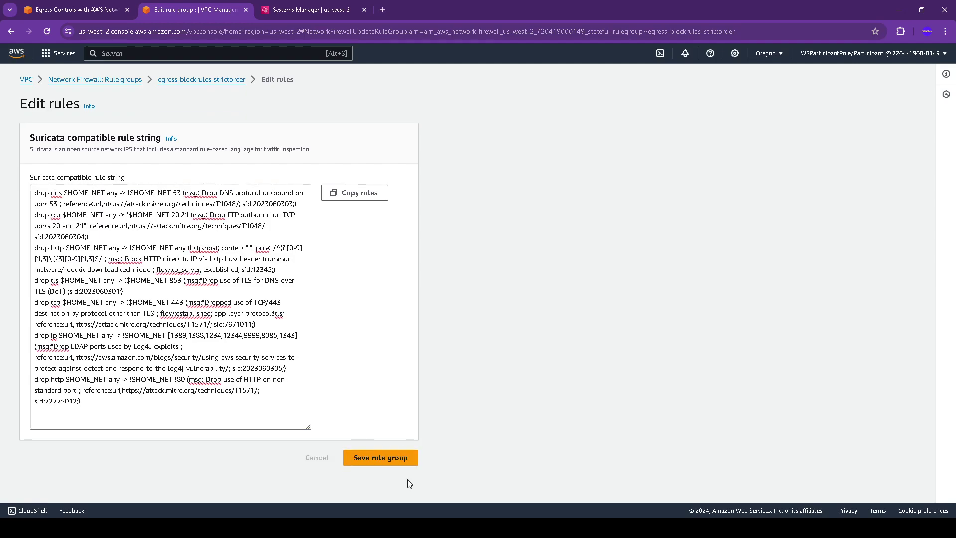
Step: Read the guide's HTTP test instructions, run testegress in the EC2 session and check the HTTP non-standard port 8080 result
left_click(93, 4)
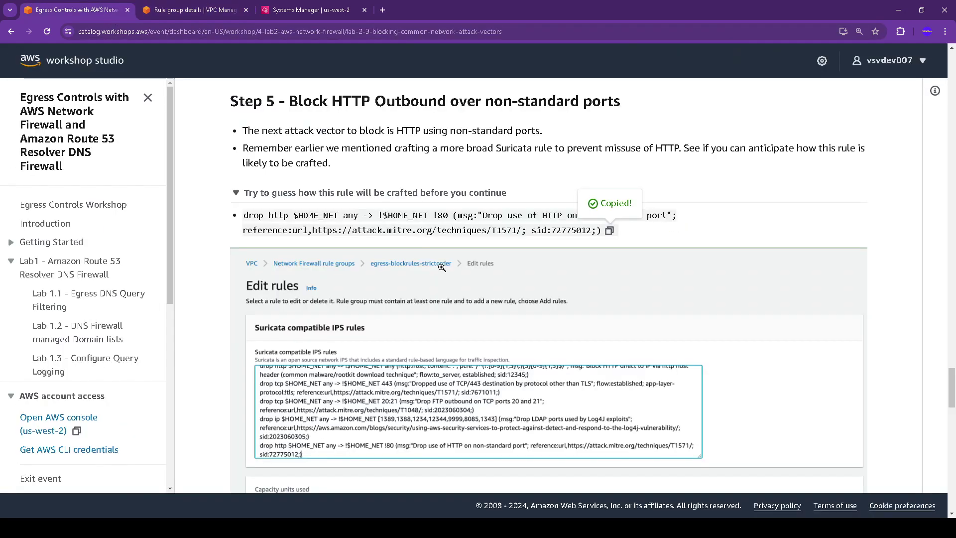
scroll(463, 318, "down", 5)
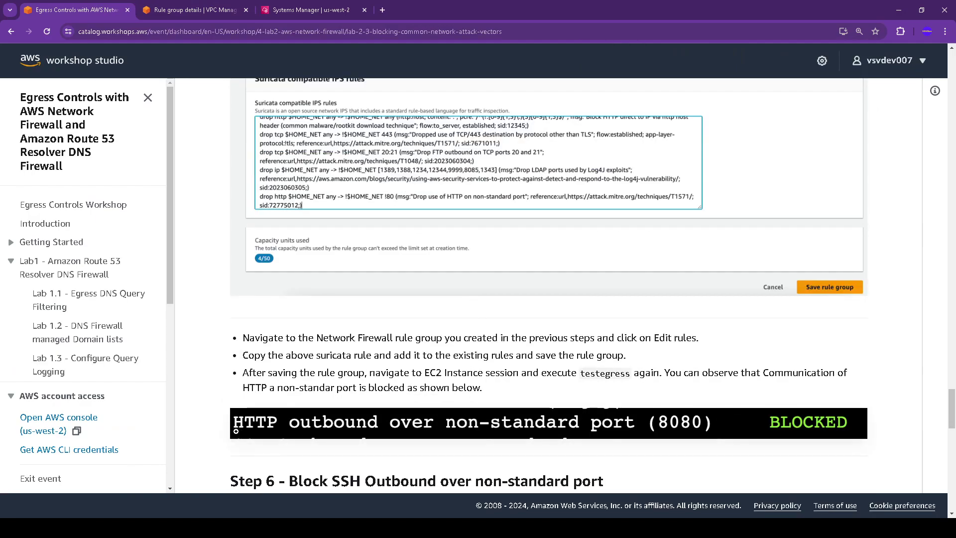
left_click(257, 7)
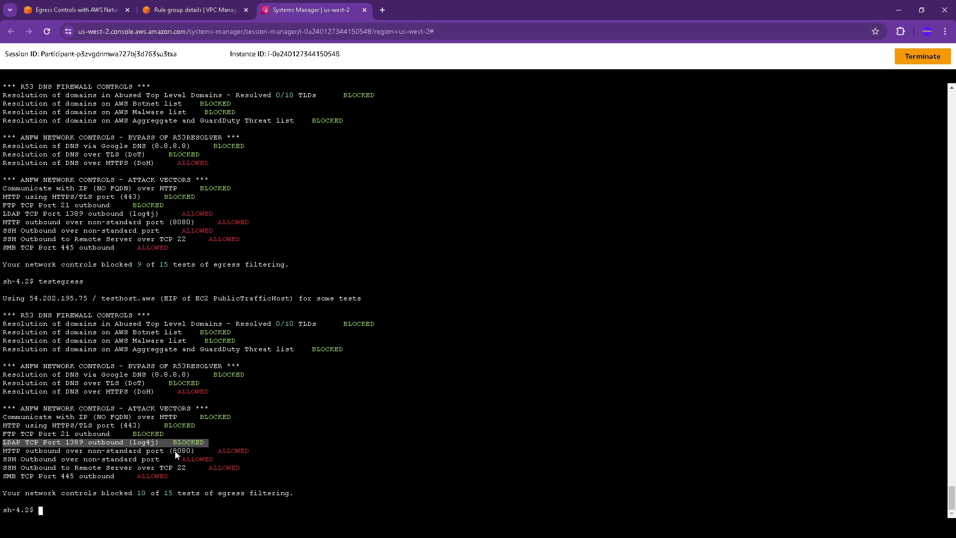
key("Up")
key("Return")
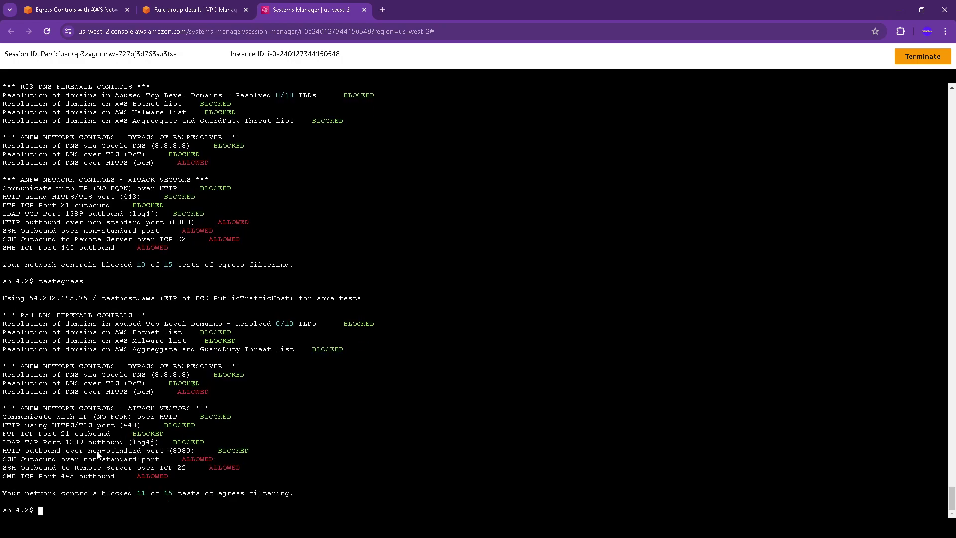
Step: Read Step 6 on blocking SSH over non-standard ports, reveal its collapsed rule and copy the drop ssh !22 rule with sid 2171910
left_click(75, 10)
scroll(430, 339, "down", 2)
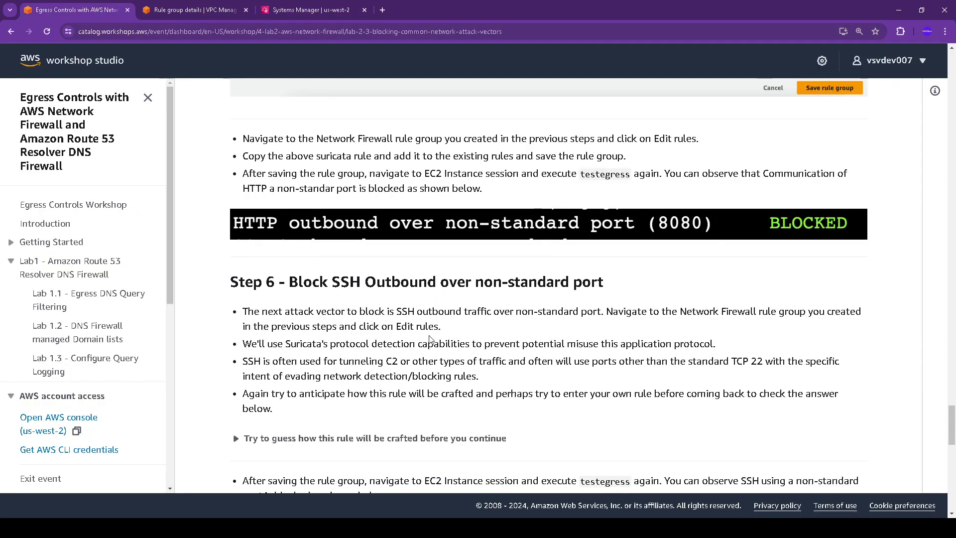
scroll(429, 338, "down", 2)
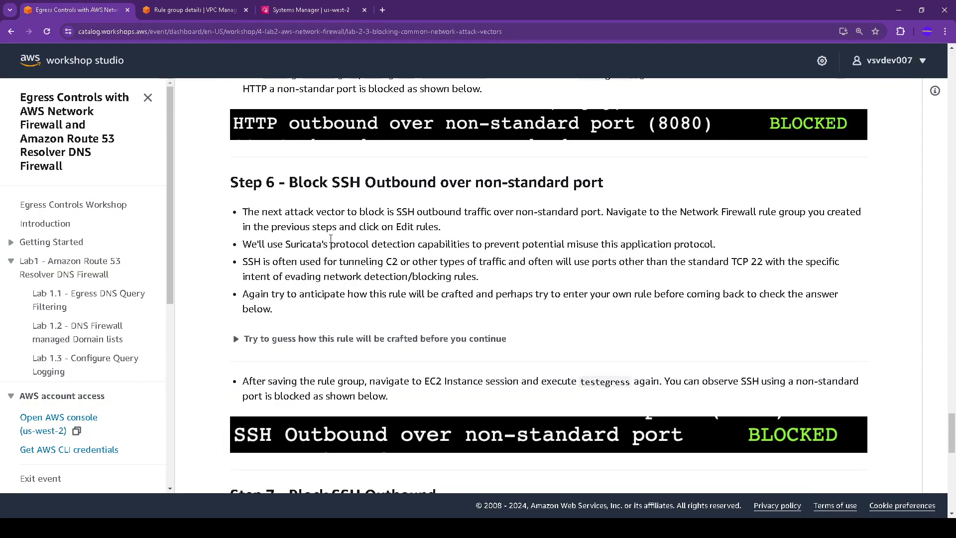
left_click(237, 339)
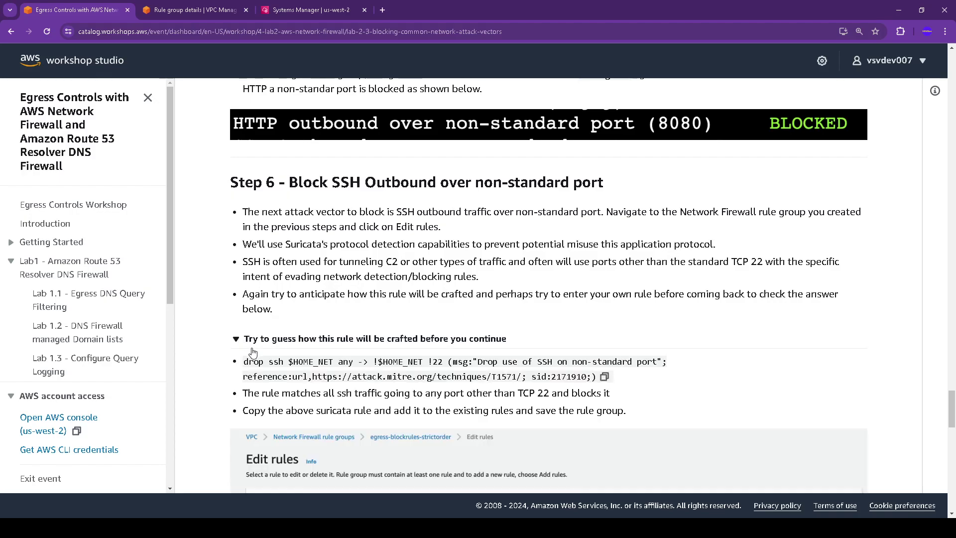
left_click(605, 377)
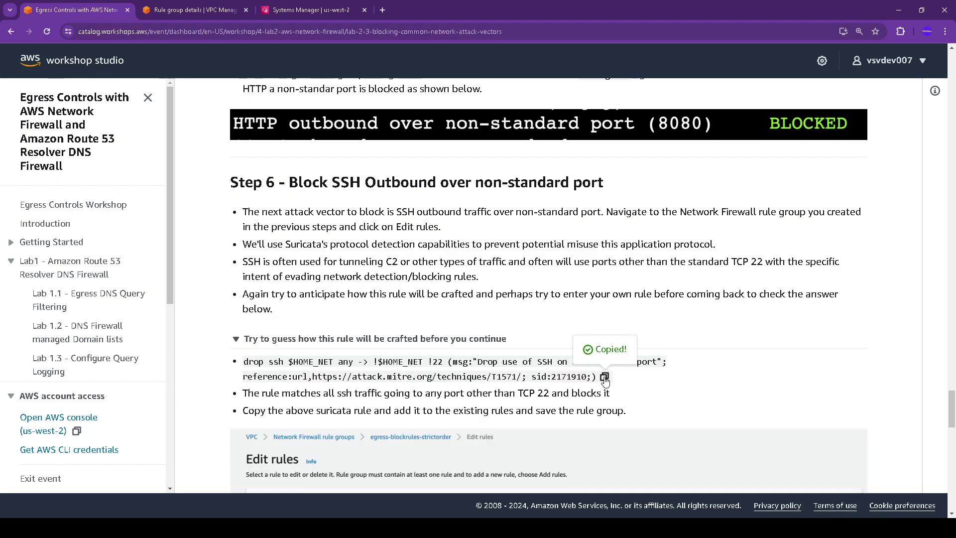
Step: Add the copied drop ssh !22 rule on a new line below the drop http !80 rule in egress-blockrules-strictorder and save the rule group
left_click(188, 9)
scroll(866, 386, "down", 8)
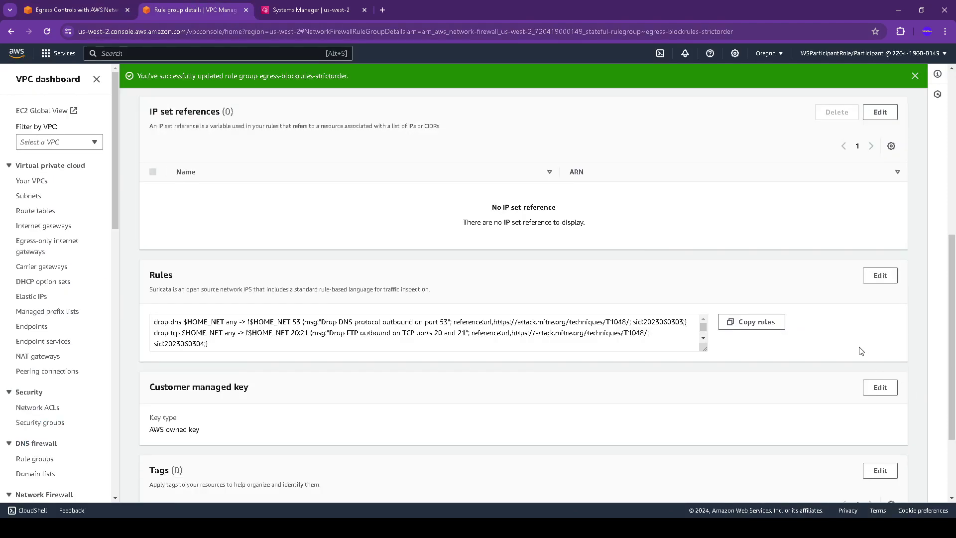
left_click(874, 279)
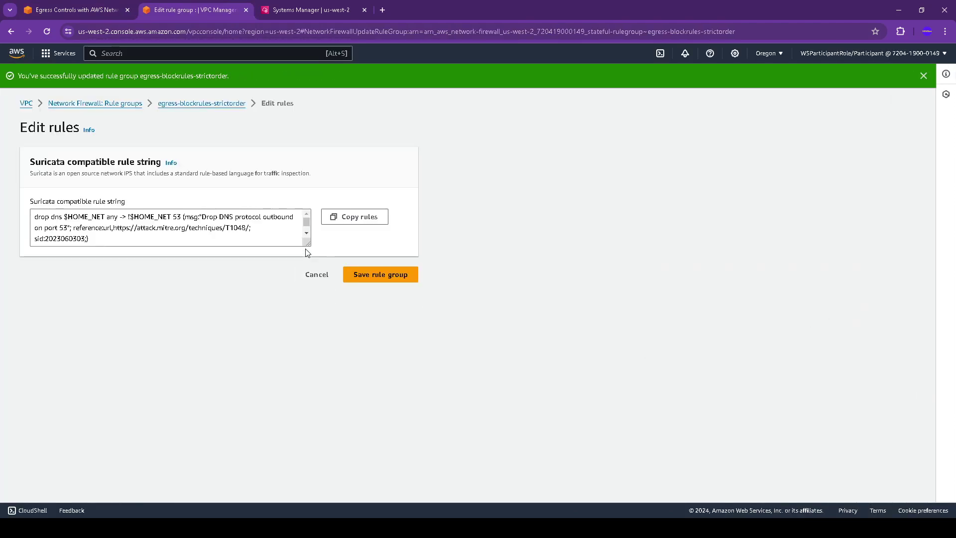
left_click_drag(305, 241, 352, 474)
left_click(150, 432)
key("Return")
key("ctrl+v")
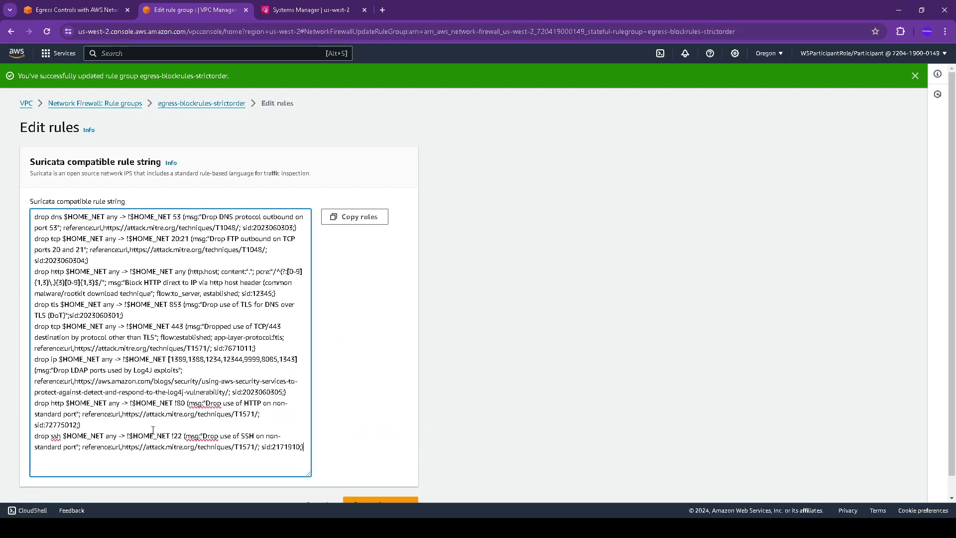
scroll(399, 478, "down", 1)
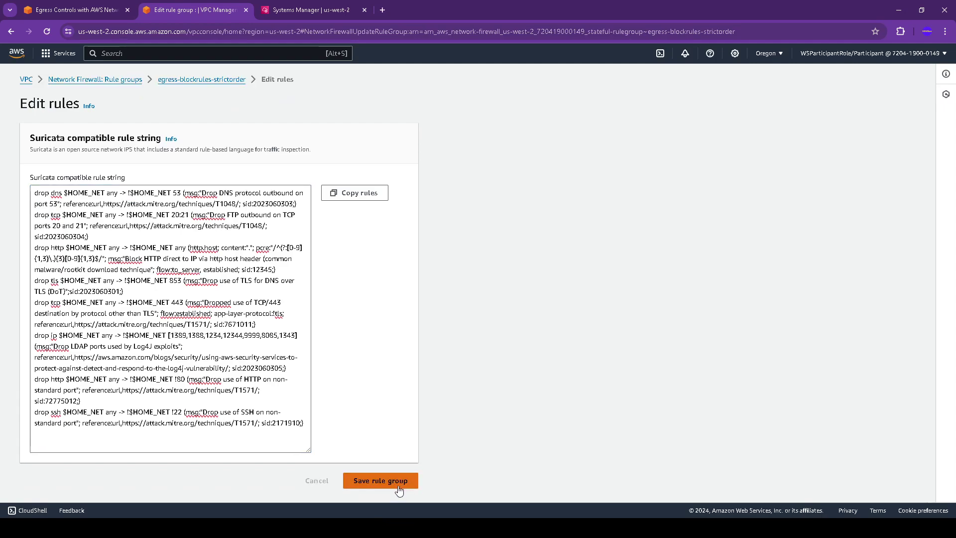
left_click(381, 481)
Step: Read the guide's Step 6 test instructions, run testegress in the EC2 session and check the SSH over non-standard port result
key("ctrl+1")
scroll(562, 388, "down", 3)
scroll(561, 388, "down", 4)
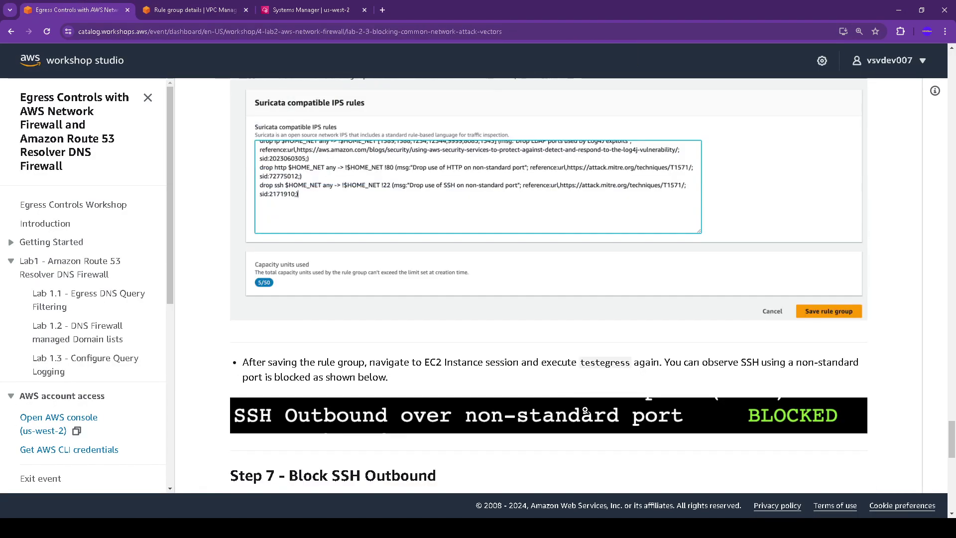
left_click(295, 10)
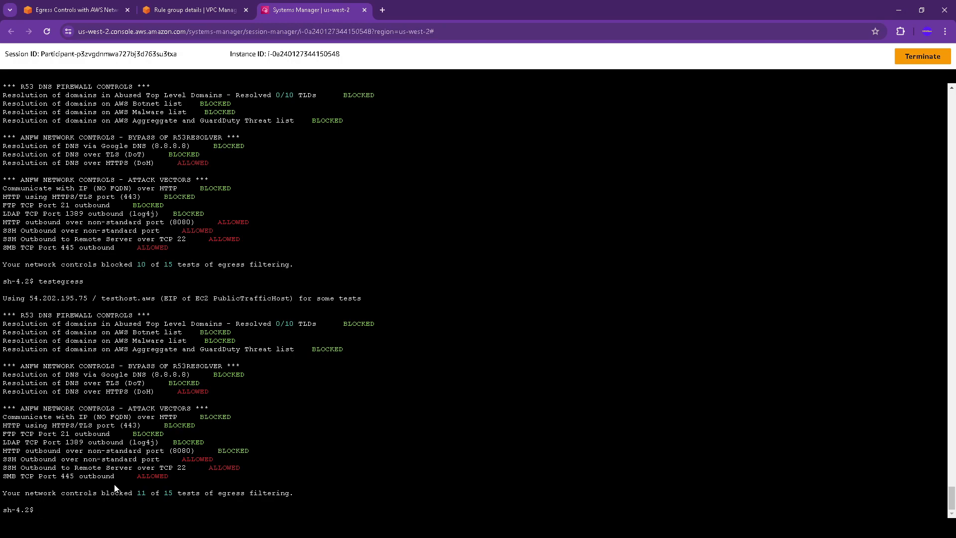
key("Up")
key("Return")
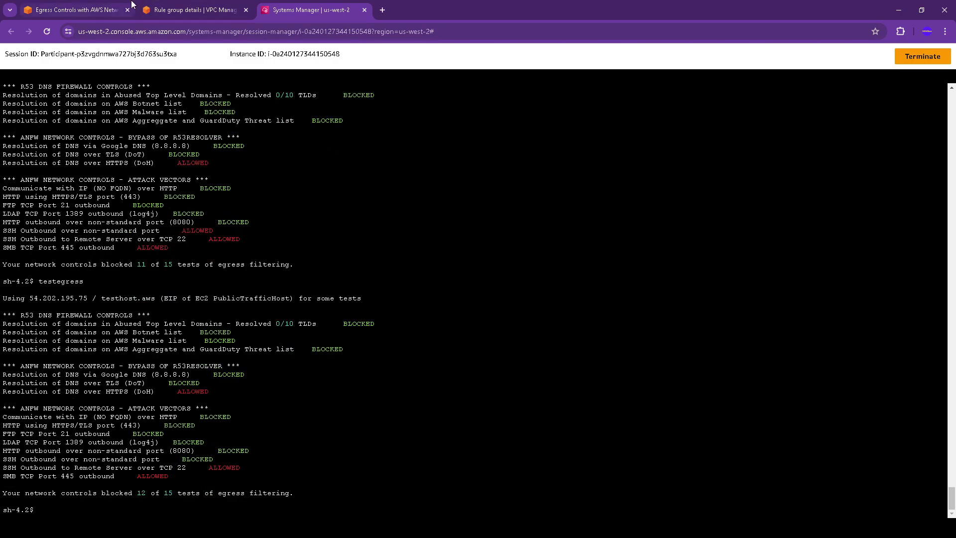
left_click(98, 4)
scroll(500, 286, "down", 3)
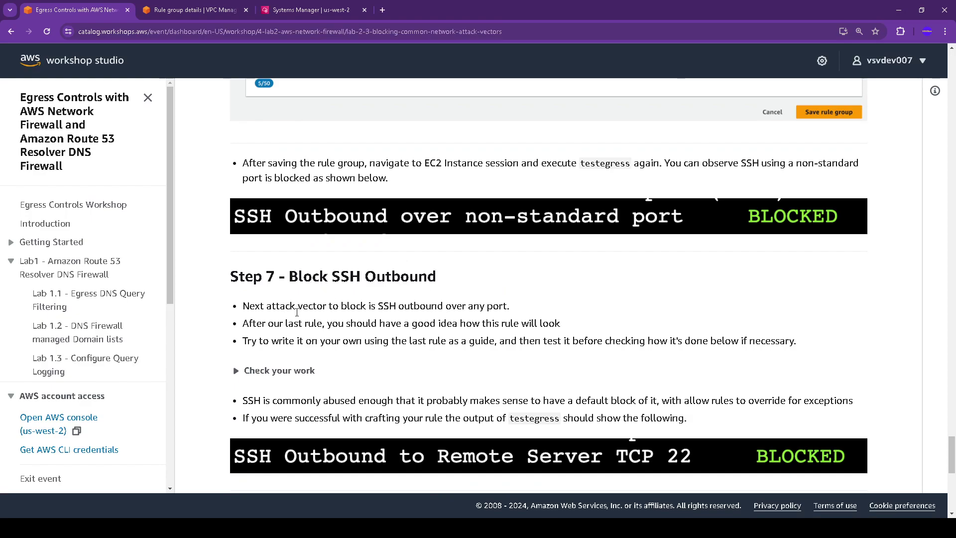
left_click(237, 372)
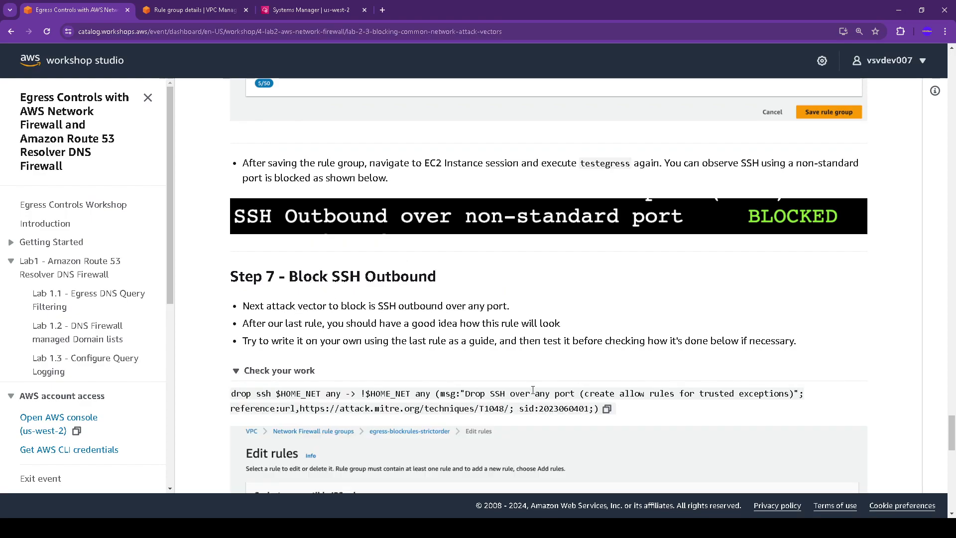
left_click(607, 410)
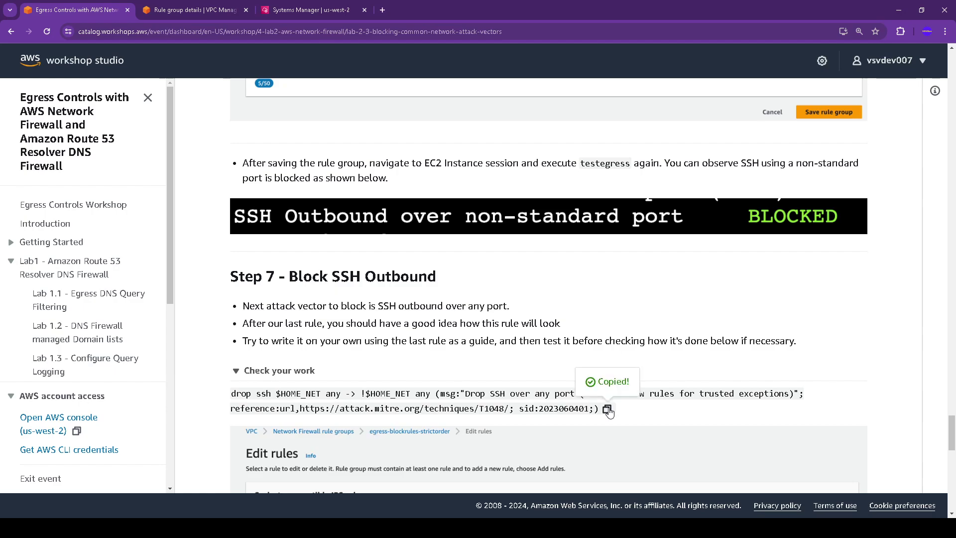
Step: Add the copied drop ssh any-port rule on a new line below the drop ssh !22 rule in egress-blockrules-strictorder and save the rule group
left_click(194, 10)
scroll(501, 166, "down", 6)
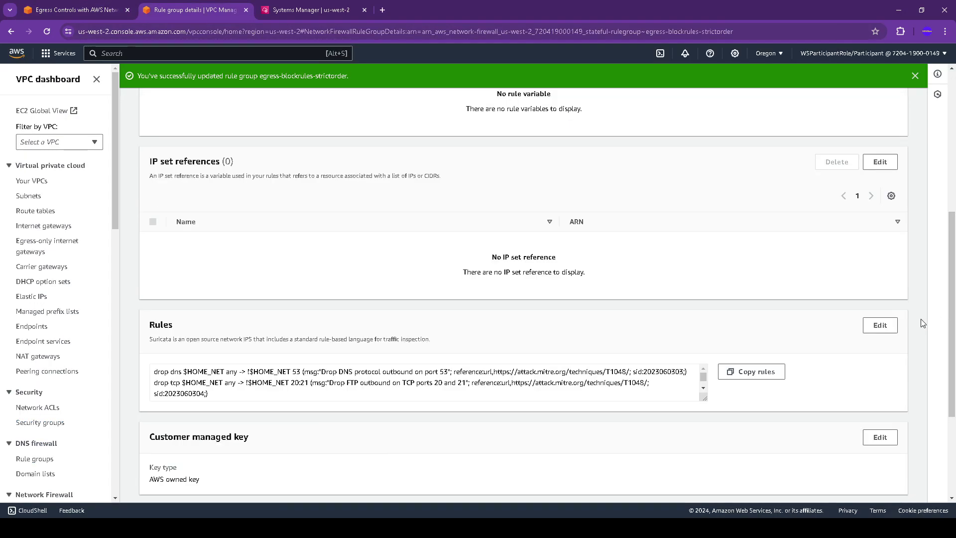
left_click(879, 325)
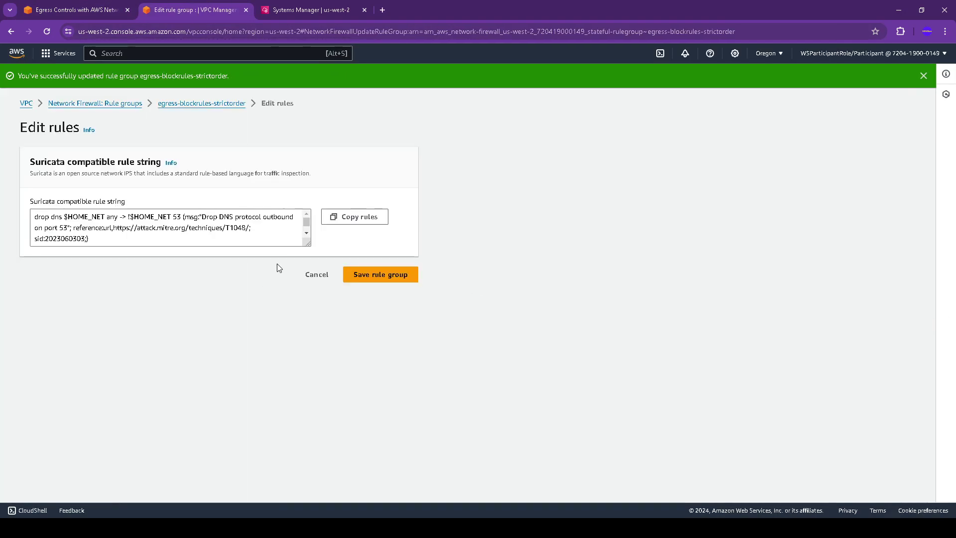
left_click_drag(304, 241, 326, 484)
left_click(92, 462)
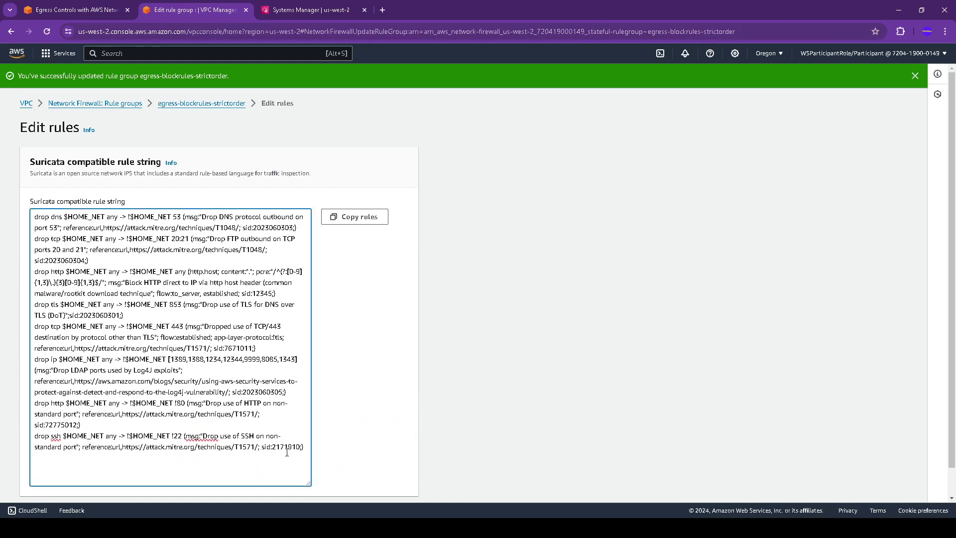
left_click(302, 447)
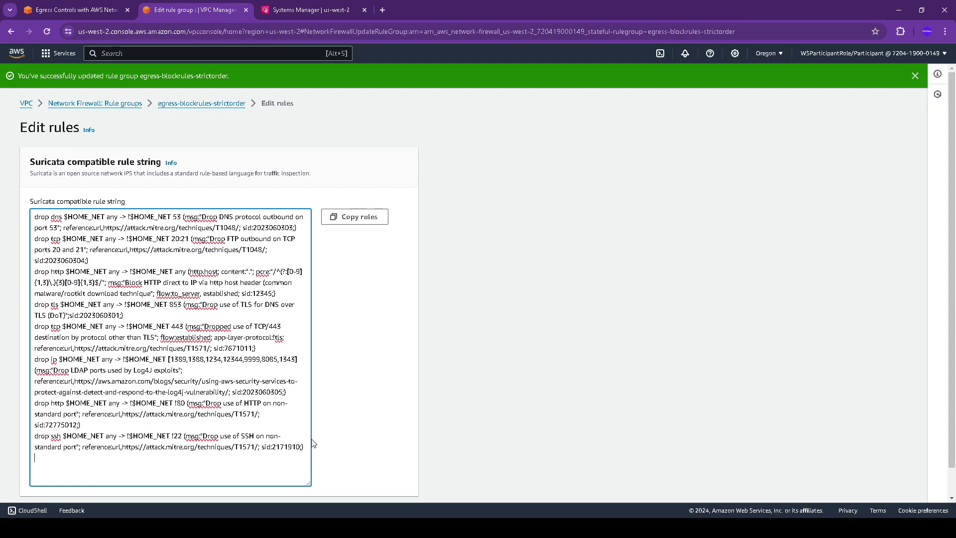
key("ctrl+v")
scroll(352, 389, "down", 1)
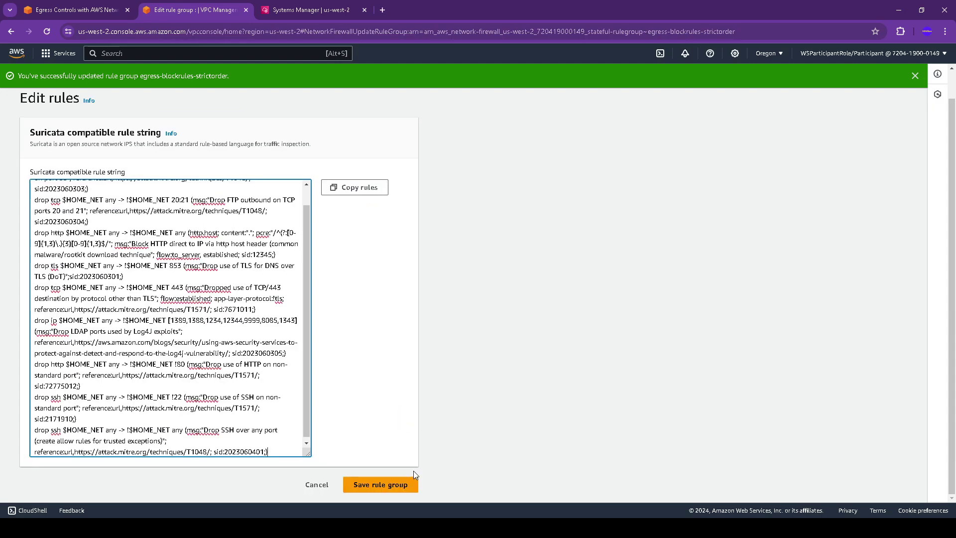
left_click(398, 484)
Step: Read the guide's Step 7 test instructions, run testegress in the EC2 session, check the SSH TCP 22 result and return to the guide
key("ctrl+1")
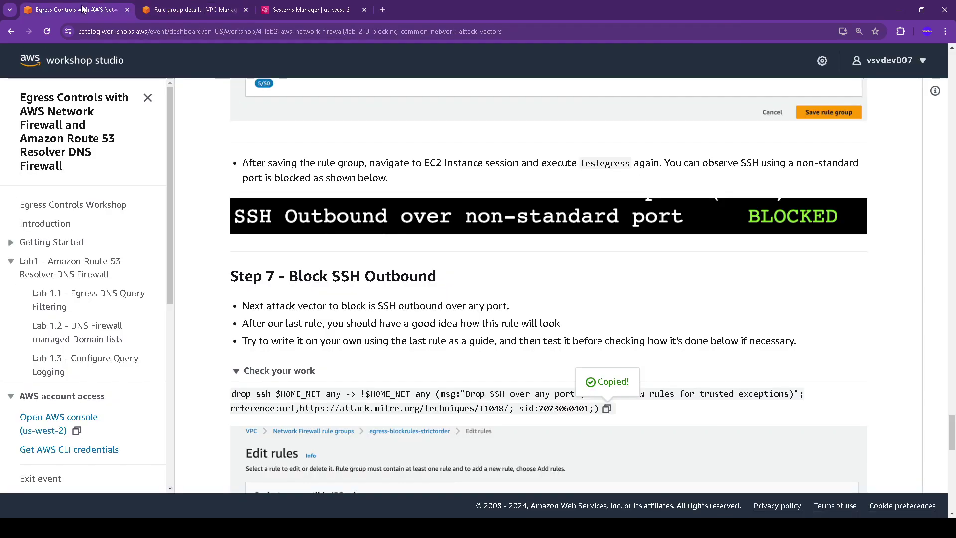
scroll(498, 279, "down", 5)
scroll(464, 284, "down", 6)
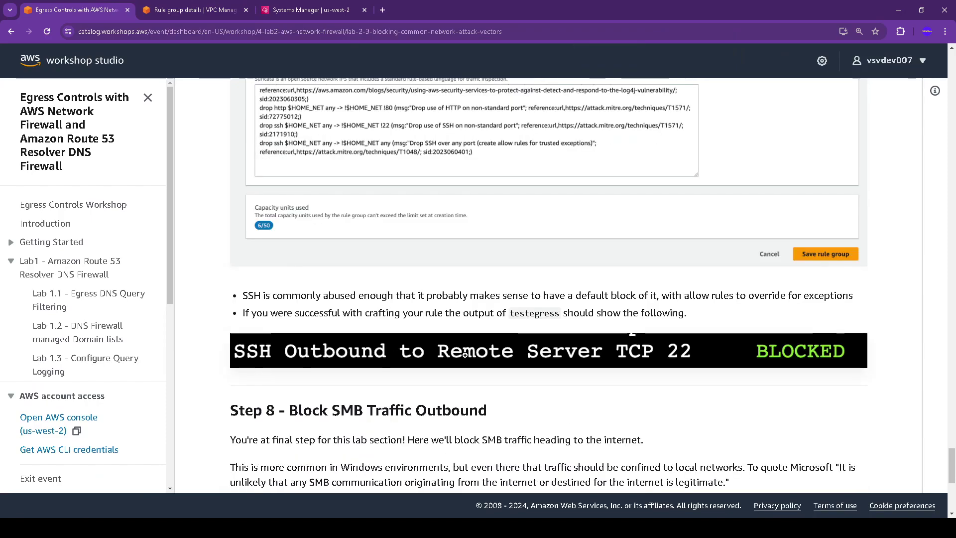
left_click(306, 7)
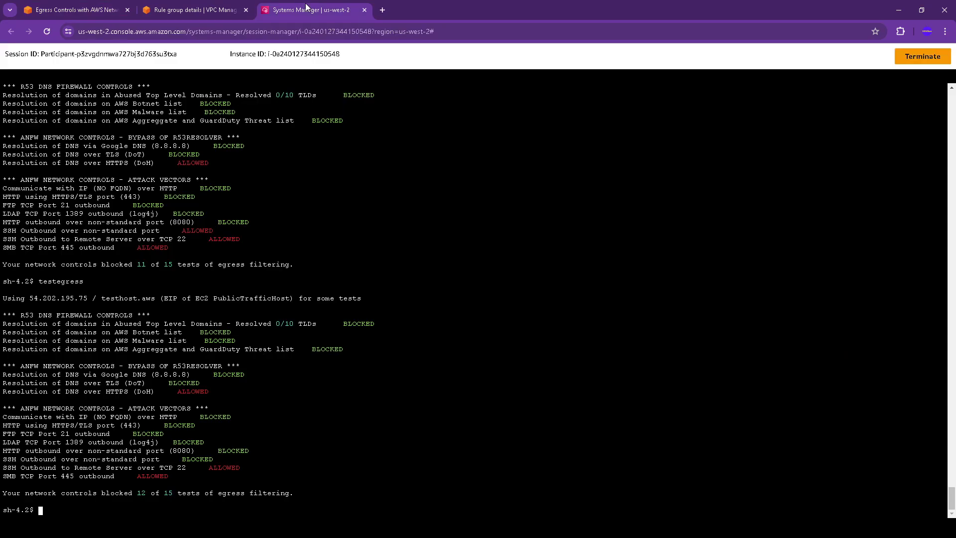
left_click_drag(4, 469, 214, 472)
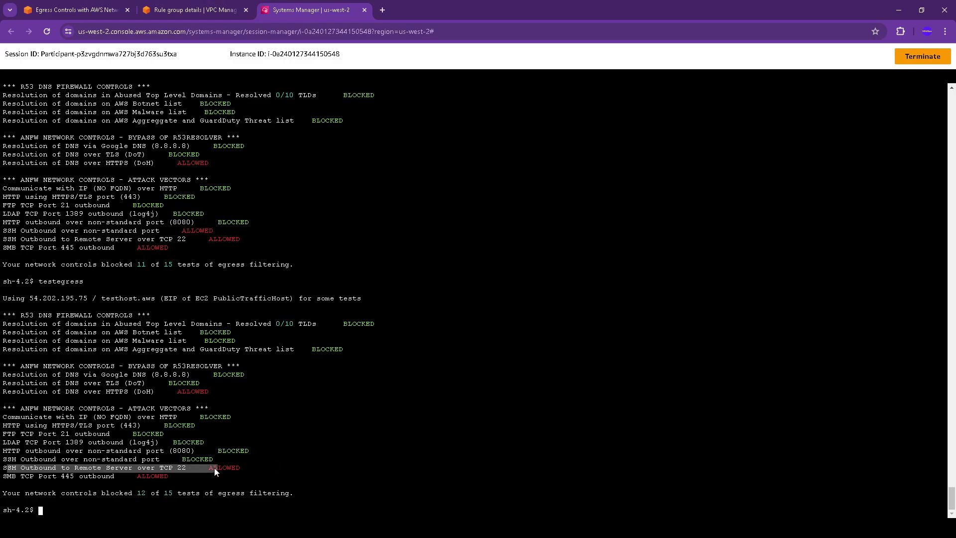
left_click(178, 500)
key("Up")
key("Return")
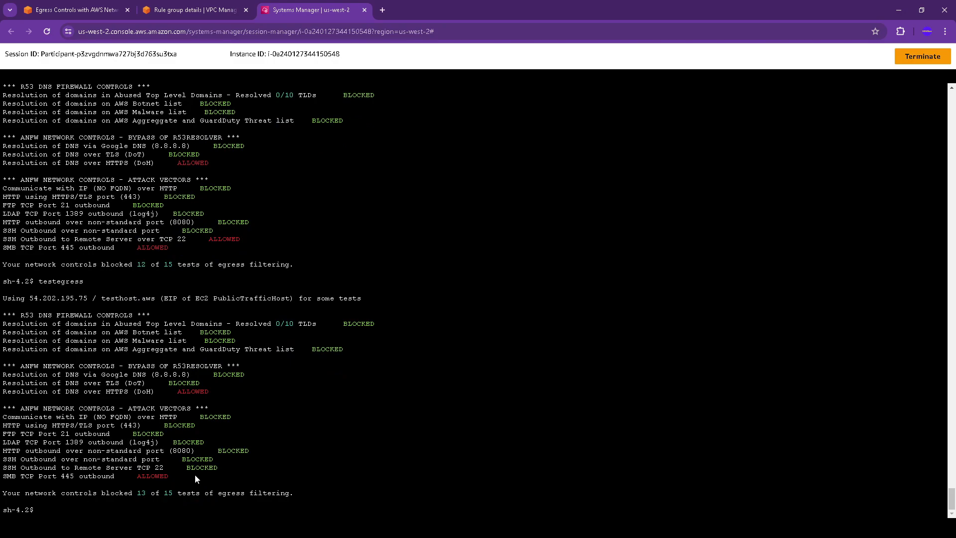
left_click_drag(225, 479, 130, 460)
left_click(197, 9)
left_click(75, 10)
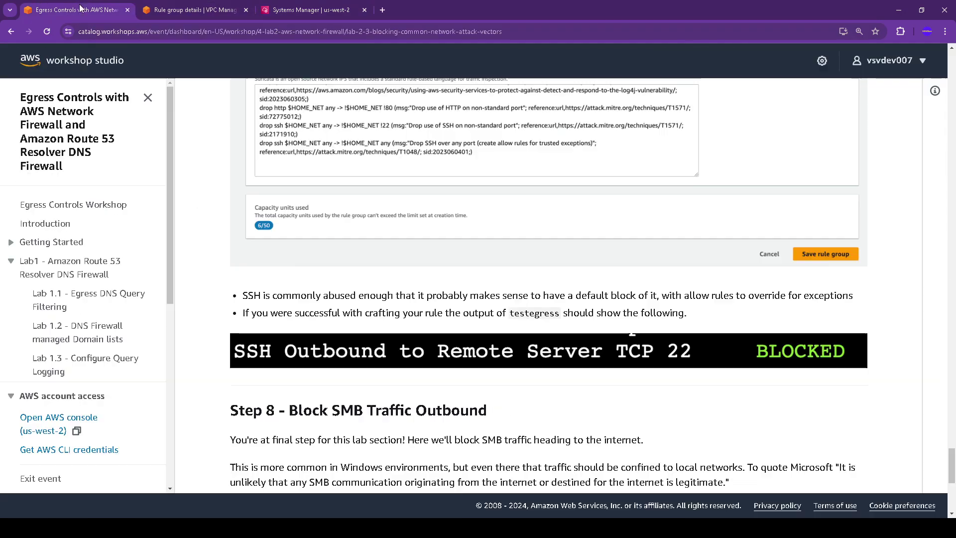
scroll(363, 182, "down", 4)
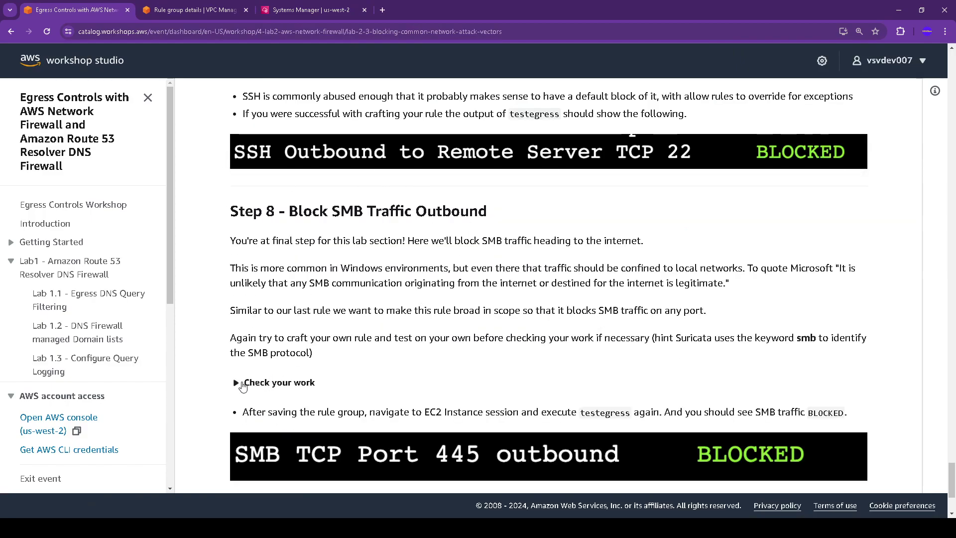
left_click(242, 385)
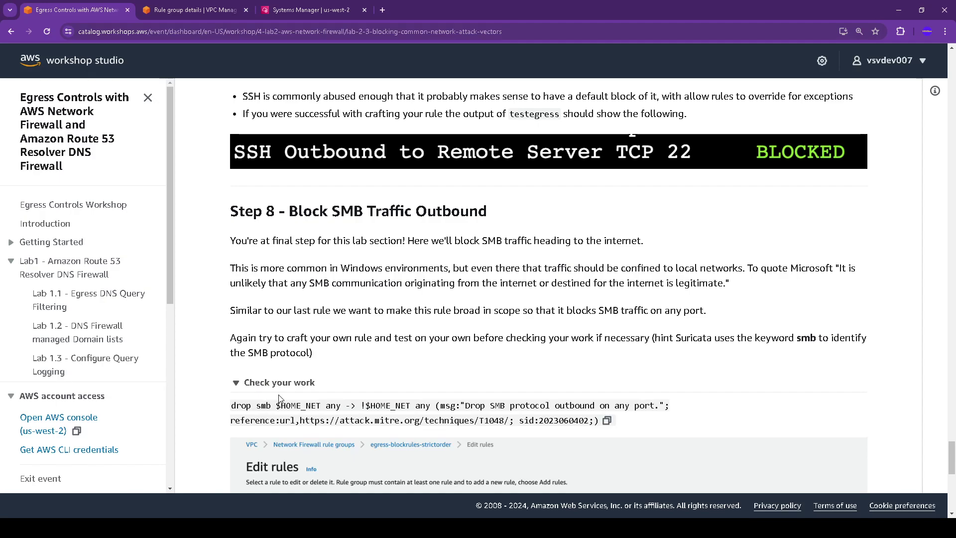
left_click(607, 421)
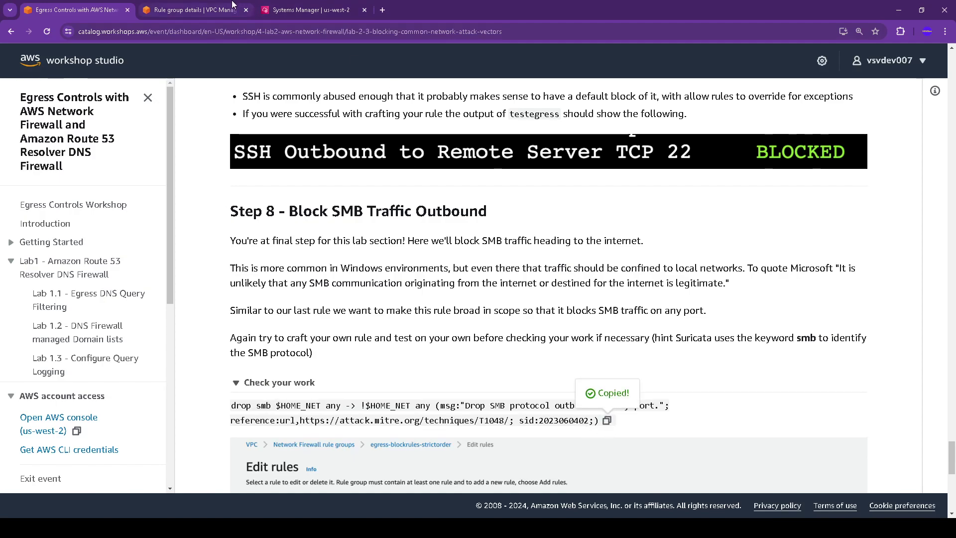
Step: Add the copied drop smb any-port rule below the last drop ssh rule in egress-blockrules-strictorder and save the rule group
left_click(236, 7)
scroll(773, 387, "down", 3)
left_click(874, 326)
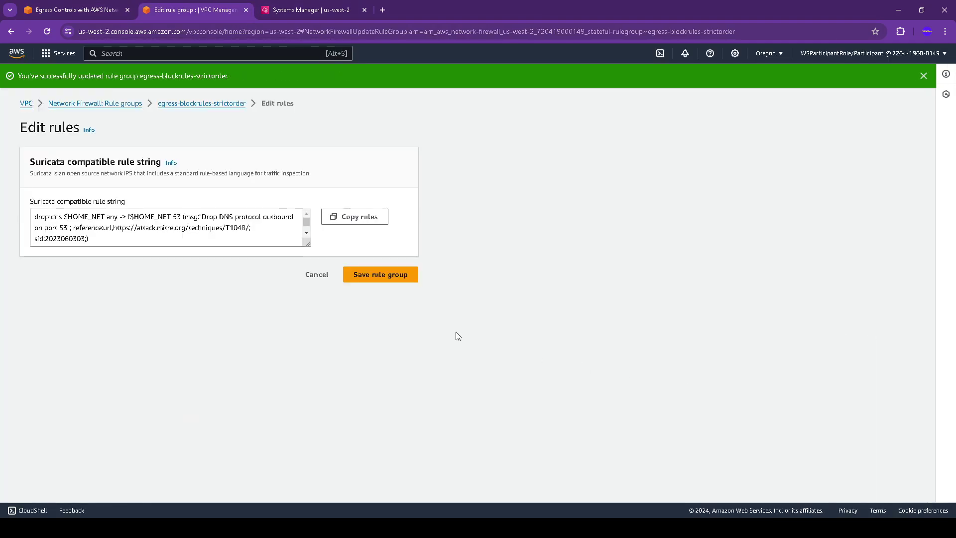
left_click(309, 243)
left_click(312, 283)
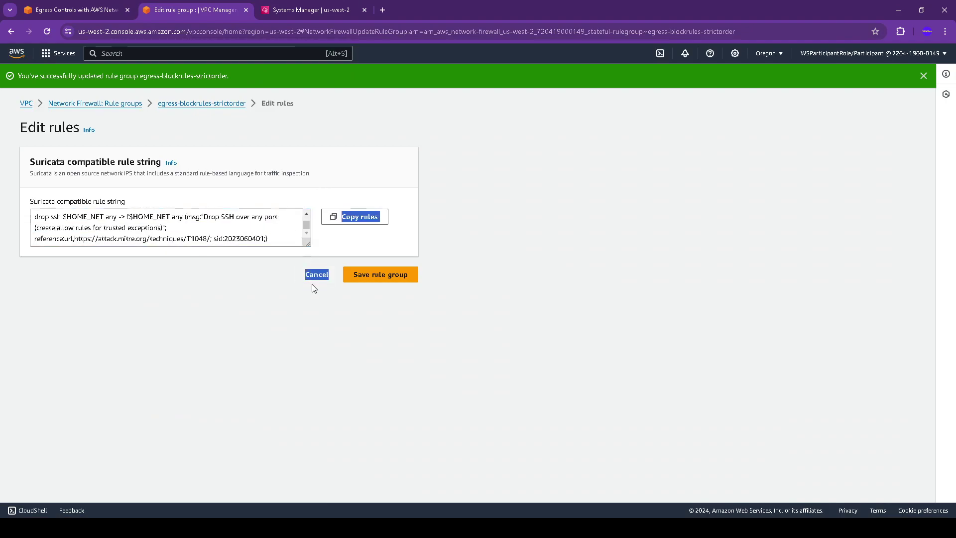
left_click_drag(307, 241, 337, 387)
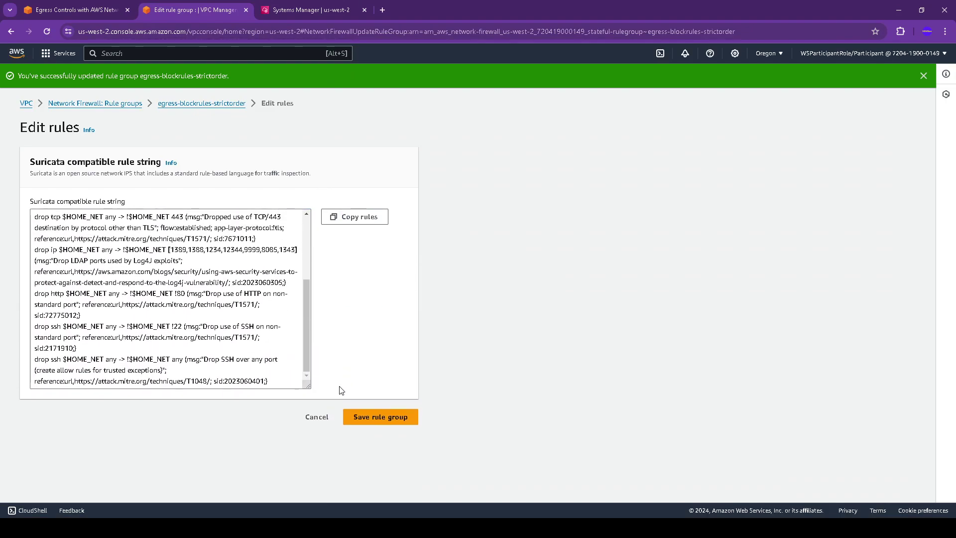
left_click(305, 380)
left_click(293, 381)
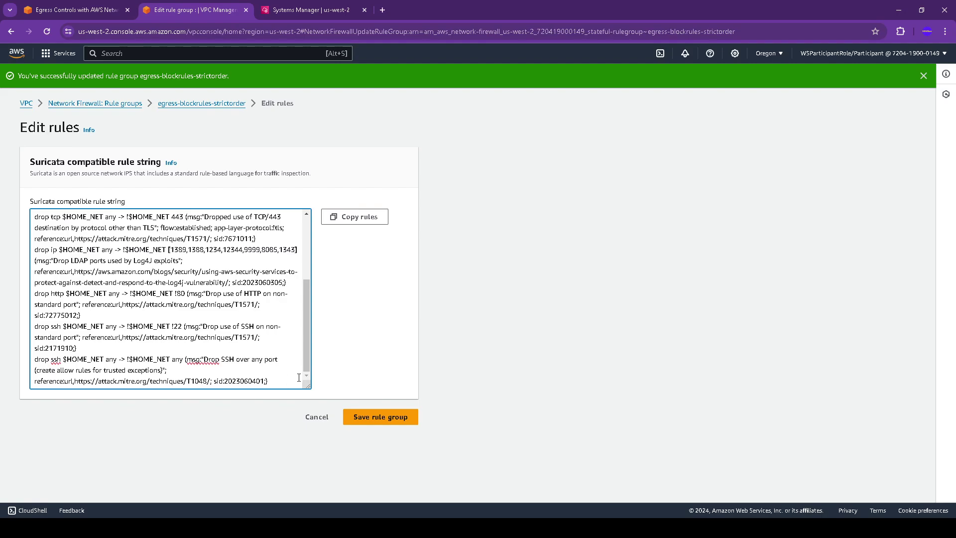
key("ctrl+v")
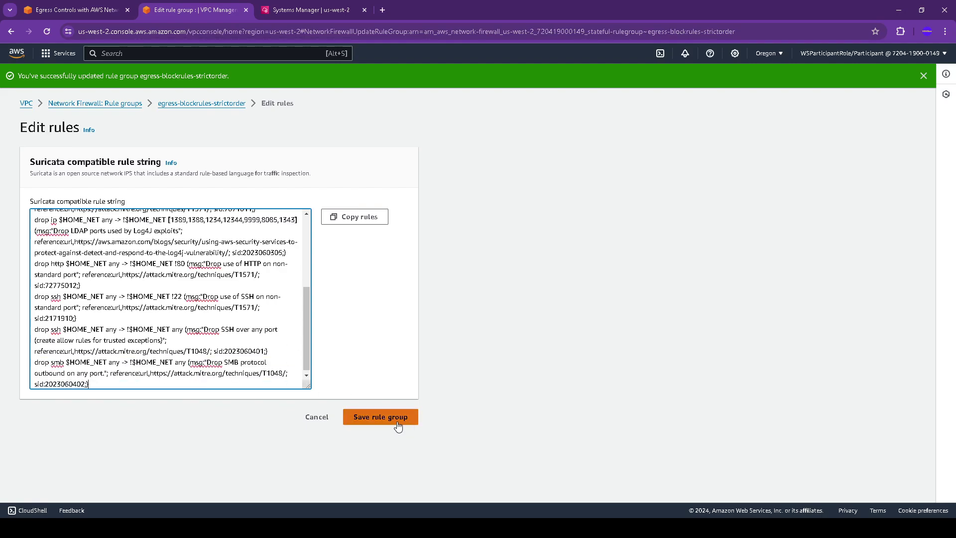
left_click(396, 418)
Step: Read the guide's Step 8 test instructions, run testegress in the EC2 session and check the SMB TCP port 445 result
left_click(72, 5)
scroll(487, 279, "down", 7)
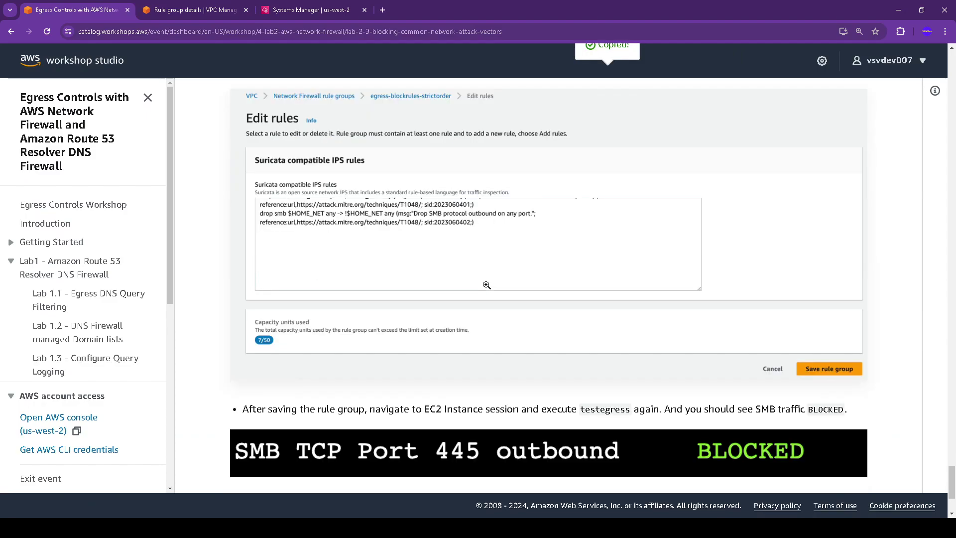
scroll(487, 285, "down", 2)
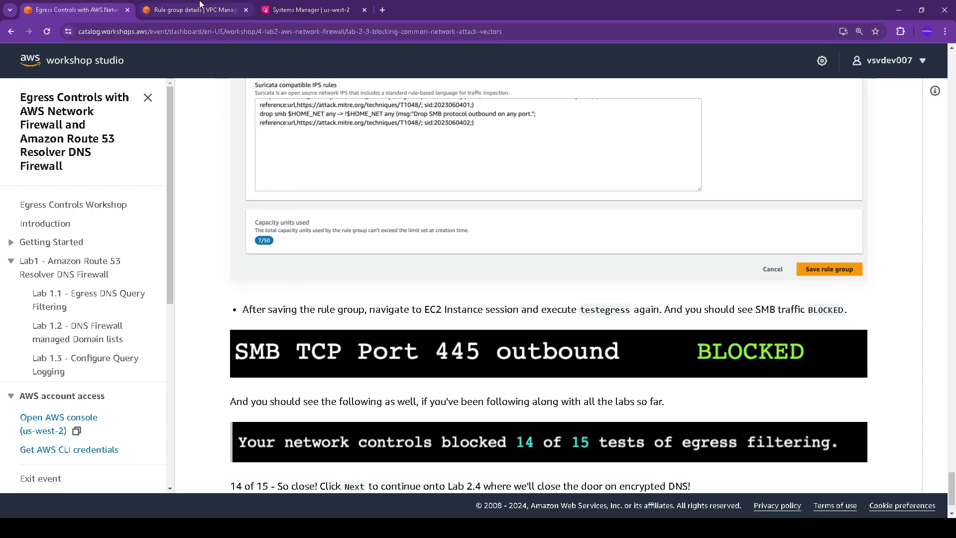
left_click(311, 9)
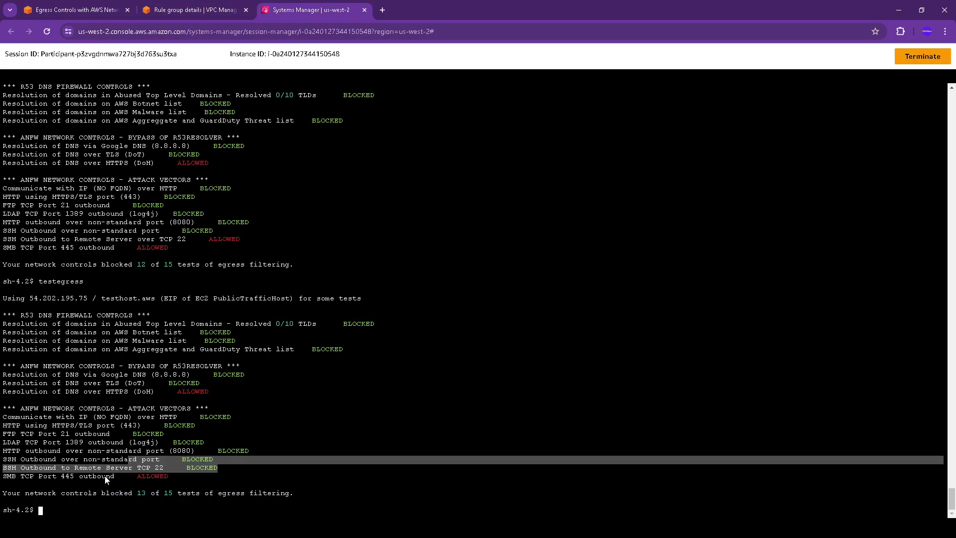
left_click(89, 504)
type("testegress")
key("Return")
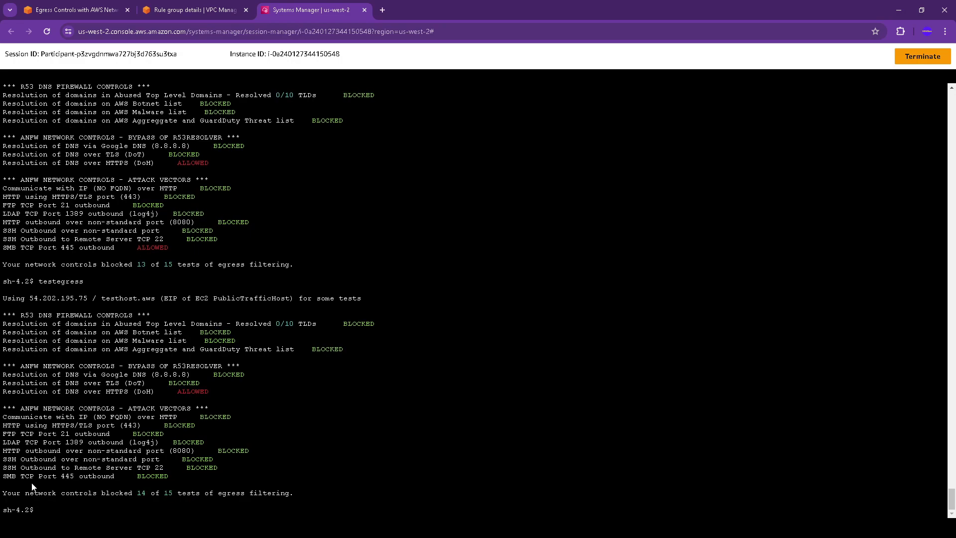
left_click_drag(11, 477, 190, 478)
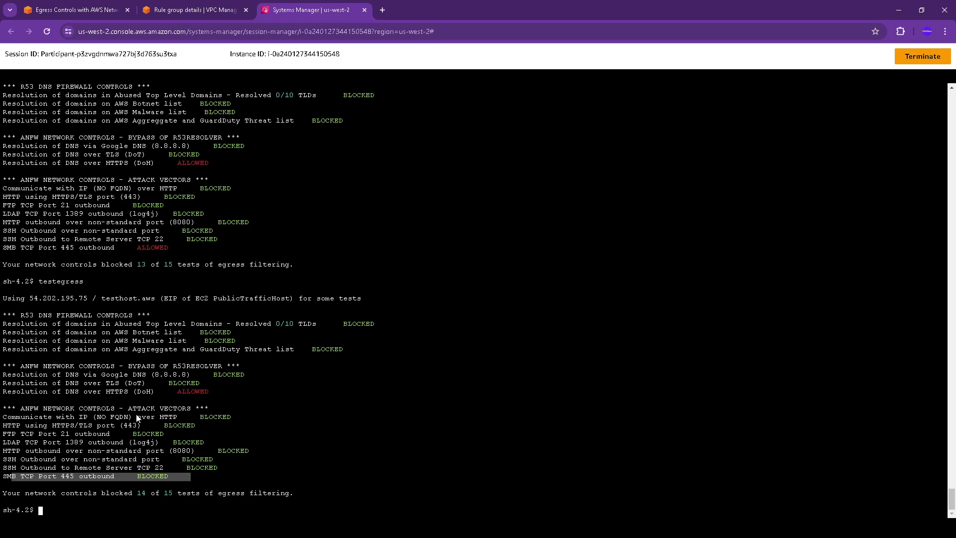
Step: Return to the workshop guide and continue to Lab 2.4 - Blocking encrypted DNS
left_click(116, 7)
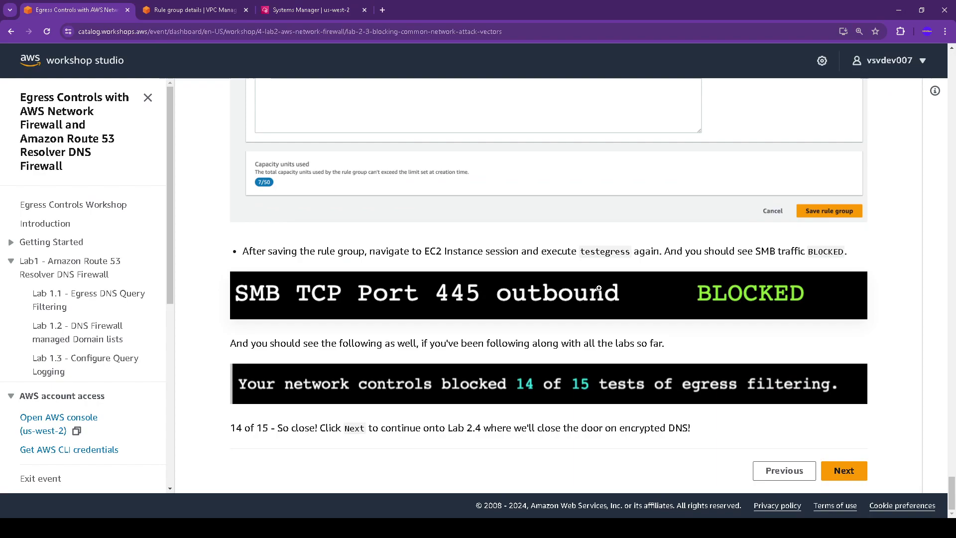
left_click(849, 474)
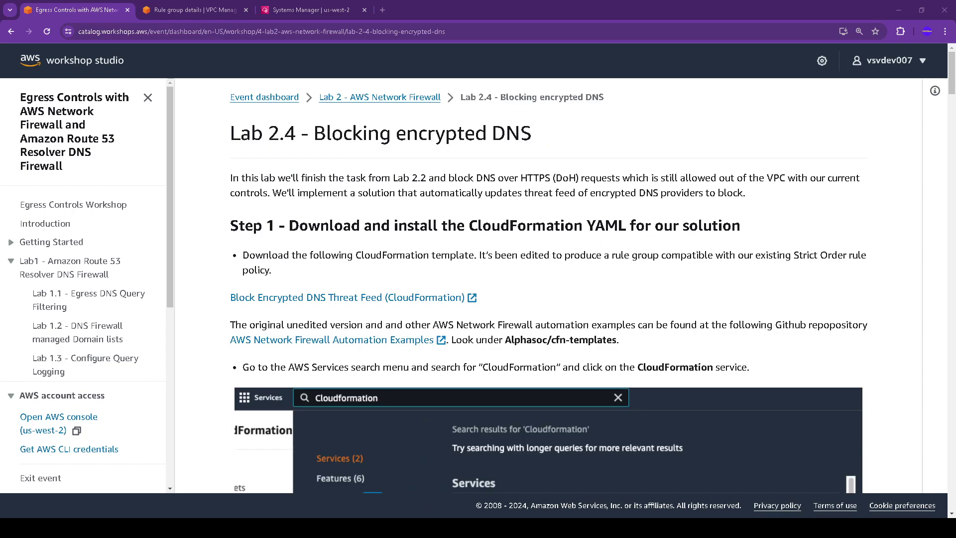
left_click(935, 90)
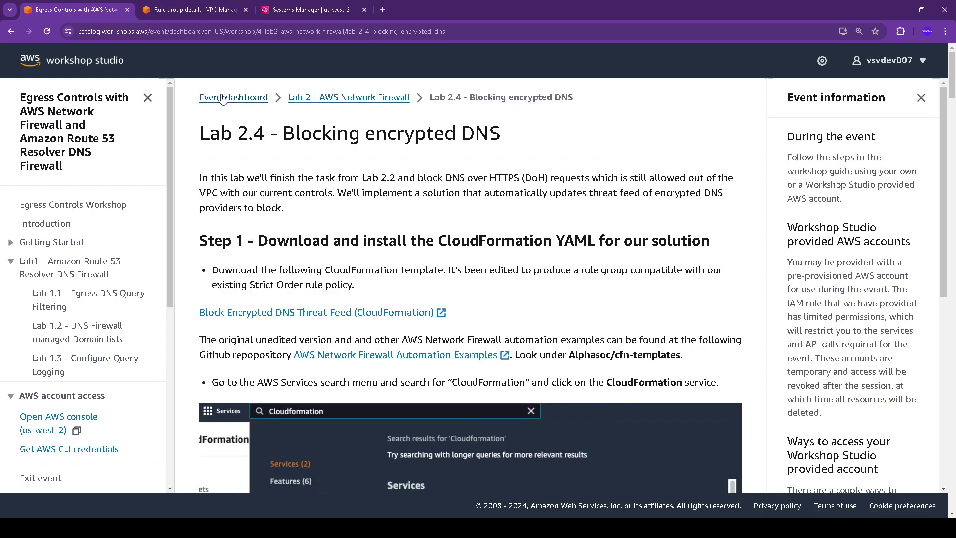
left_click(922, 101)
left_click_drag(228, 134, 600, 143)
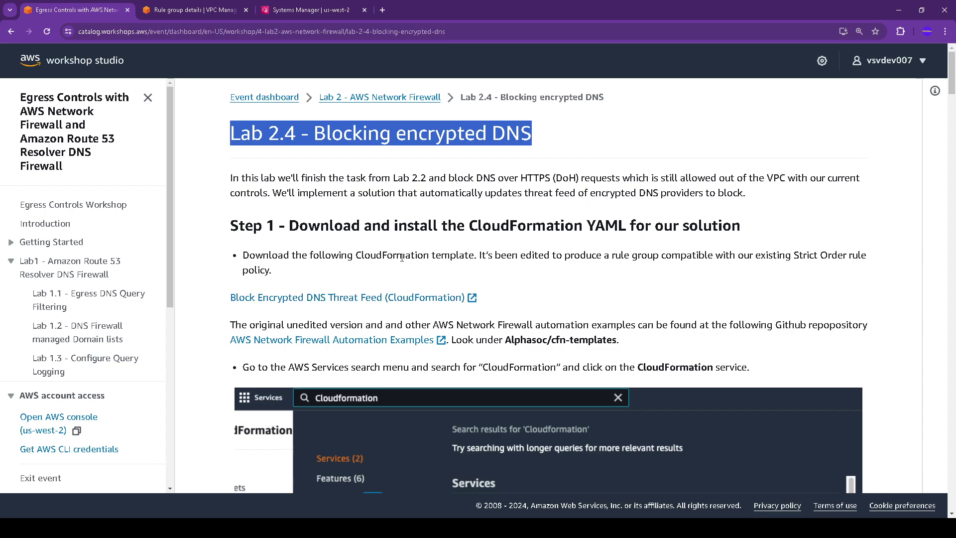
Step: Read Lab 2.4 Step 1 on creating the stack and download the Block Encrypted DNS Threat Feed CloudFormation template
scroll(463, 291, "down", 2)
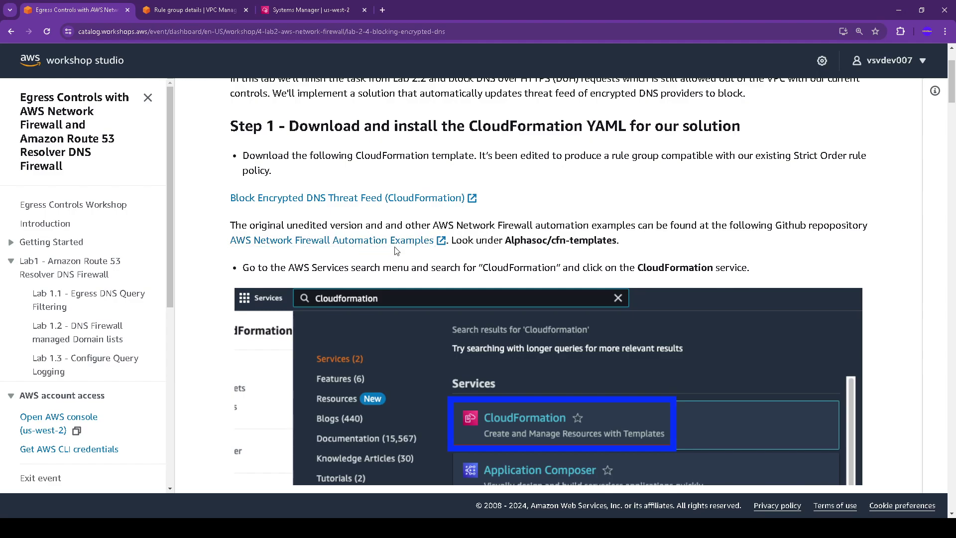
scroll(399, 249, "down", 1)
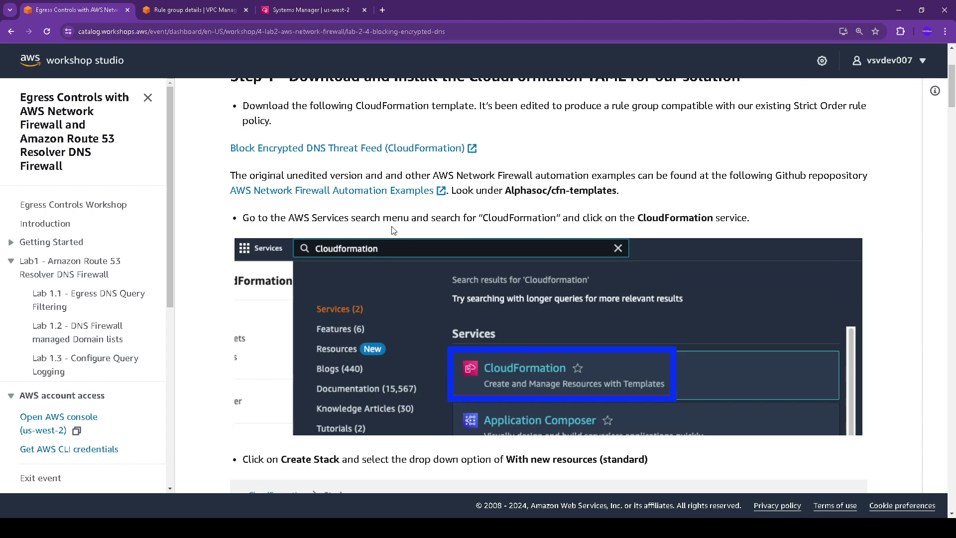
scroll(424, 220, "down", 2)
scroll(429, 219, "down", 2)
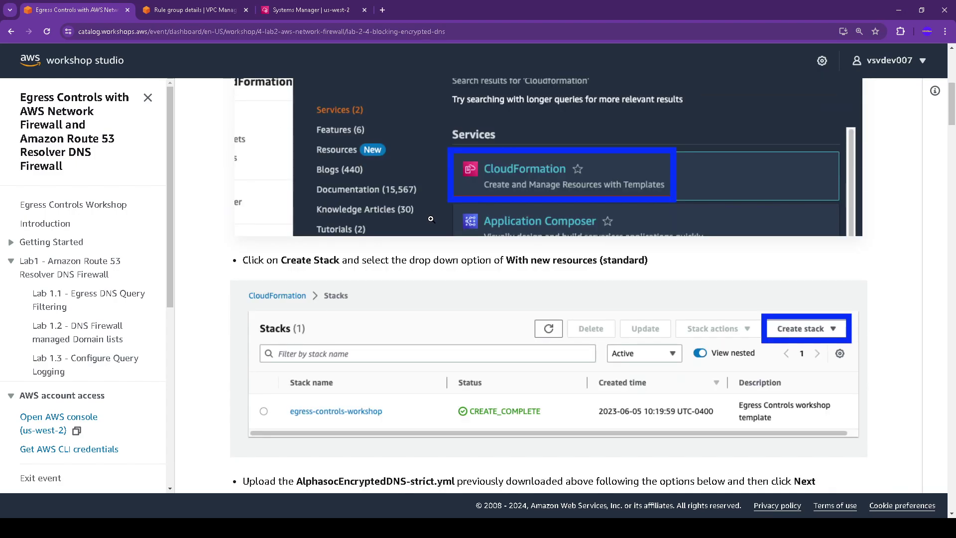
scroll(431, 219, "down", 3)
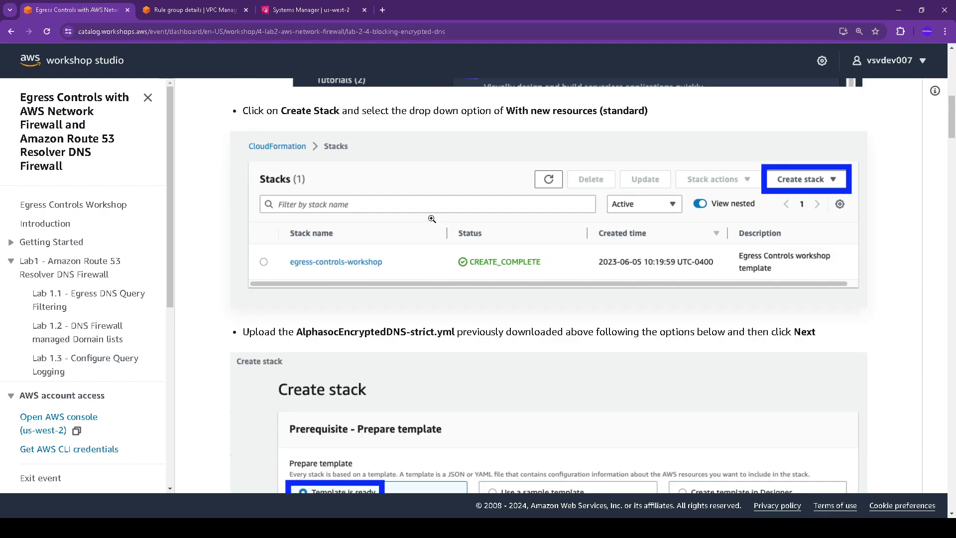
left_click_drag(295, 331, 451, 326)
scroll(446, 324, "up", 10)
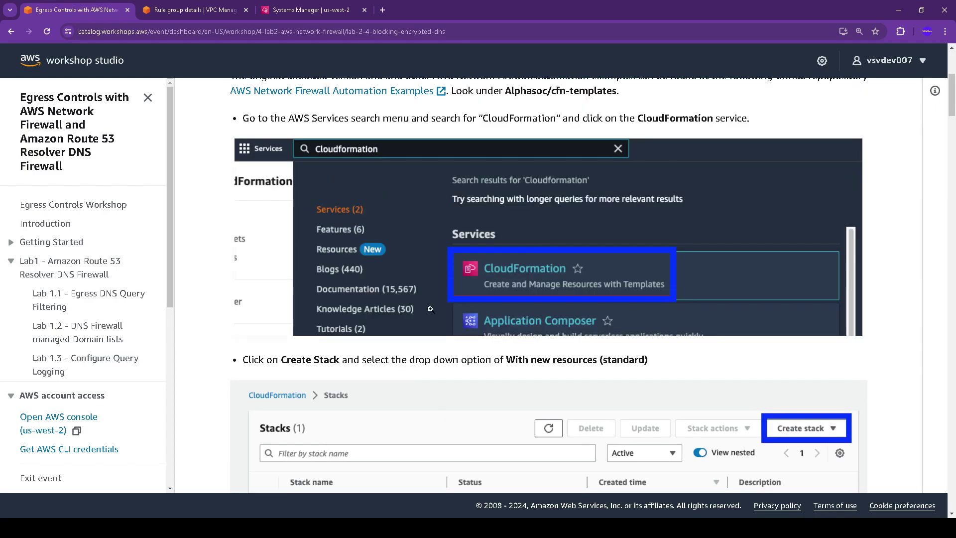
left_click(446, 200)
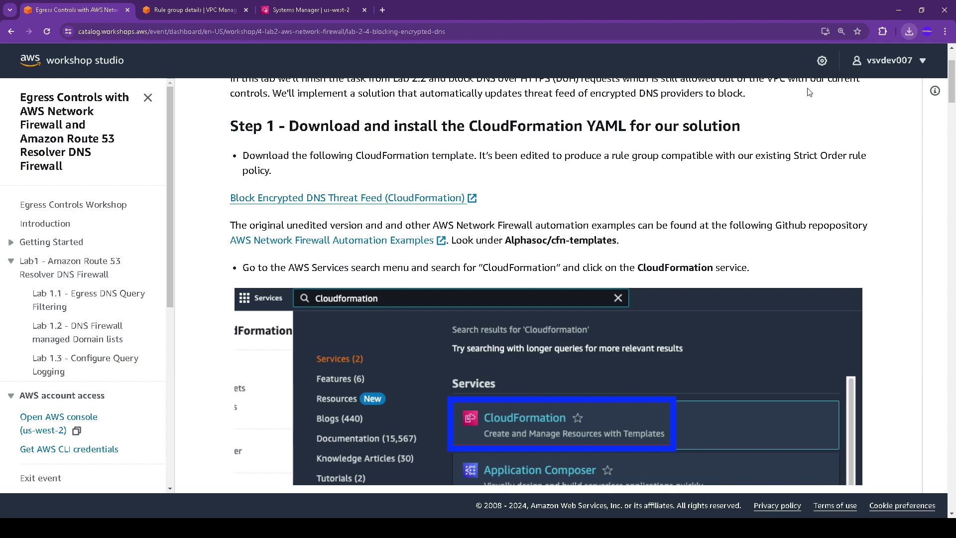
Step: Search the AWS console's services for CloudFormation and open the CloudFormation service
scroll(465, 245, "down", 4)
scroll(466, 245, "down", 5)
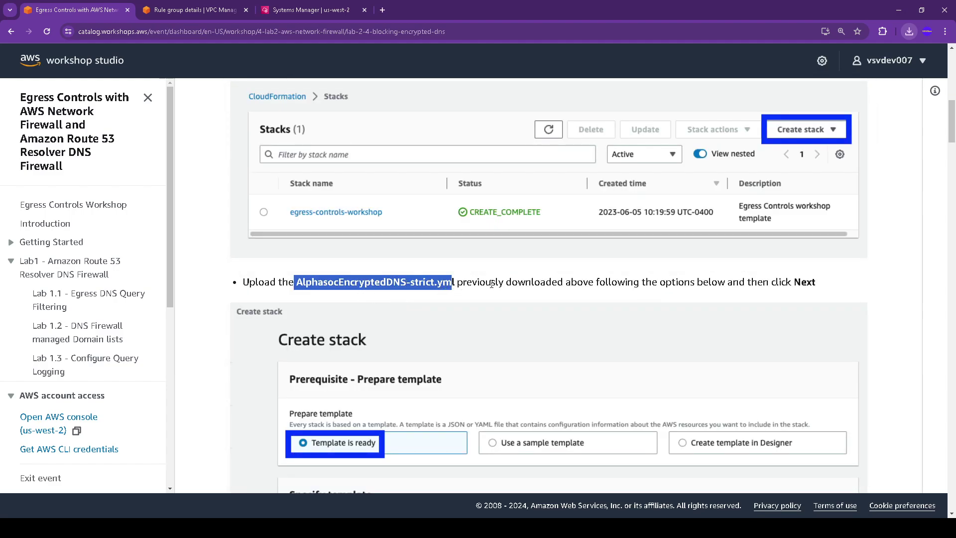
left_click(195, 10)
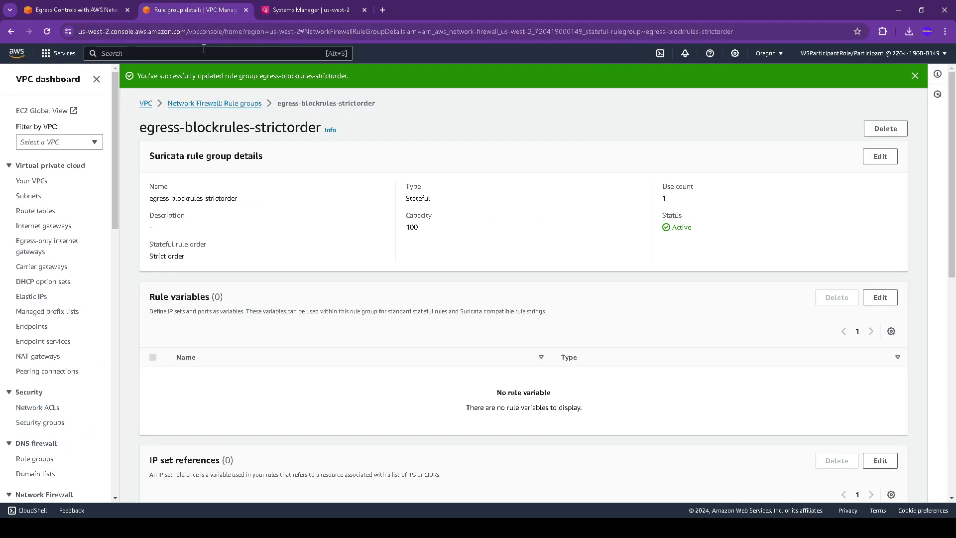
left_click(228, 50)
type("Clo")
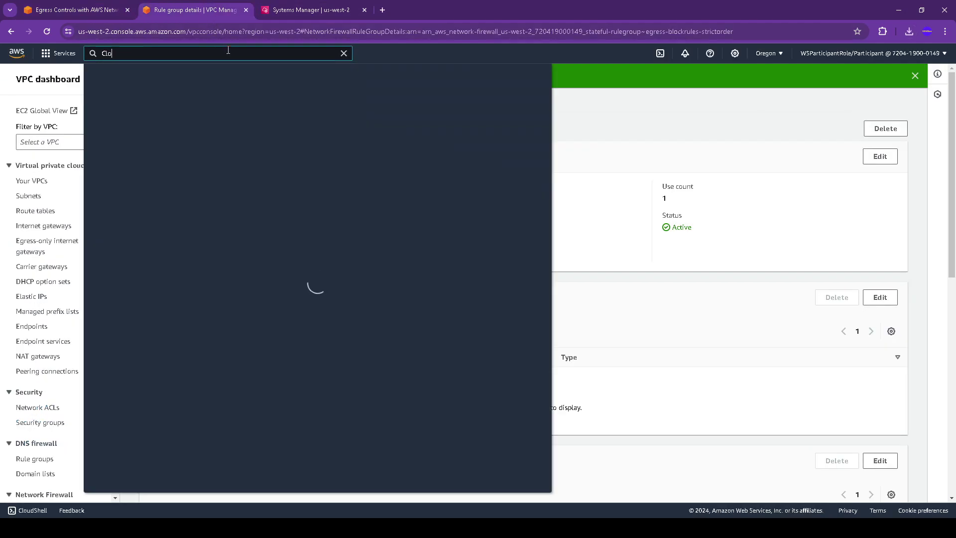
type("udFormation")
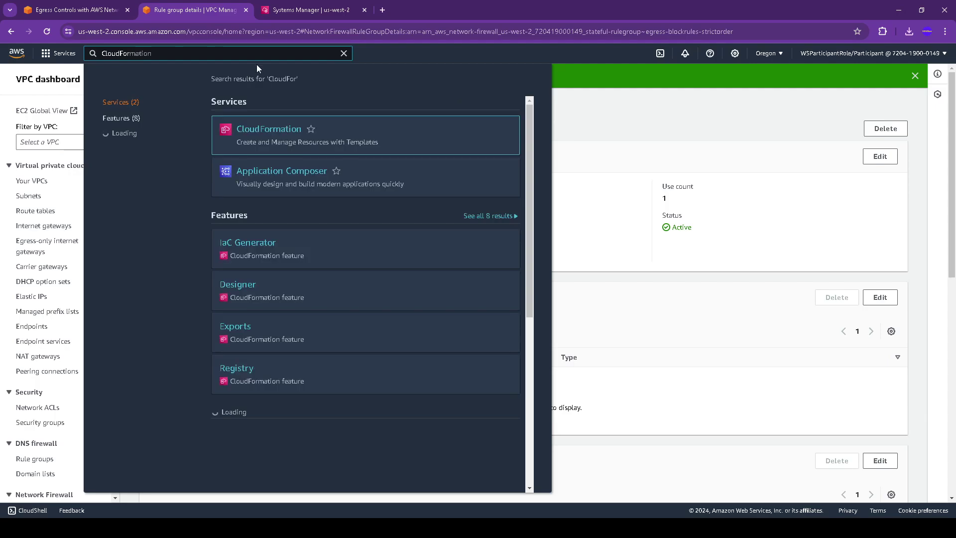
left_click(268, 117)
Step: Check the guide's stack creation instruction and start creating a stack with new resources (standard)
key("ctrl+1")
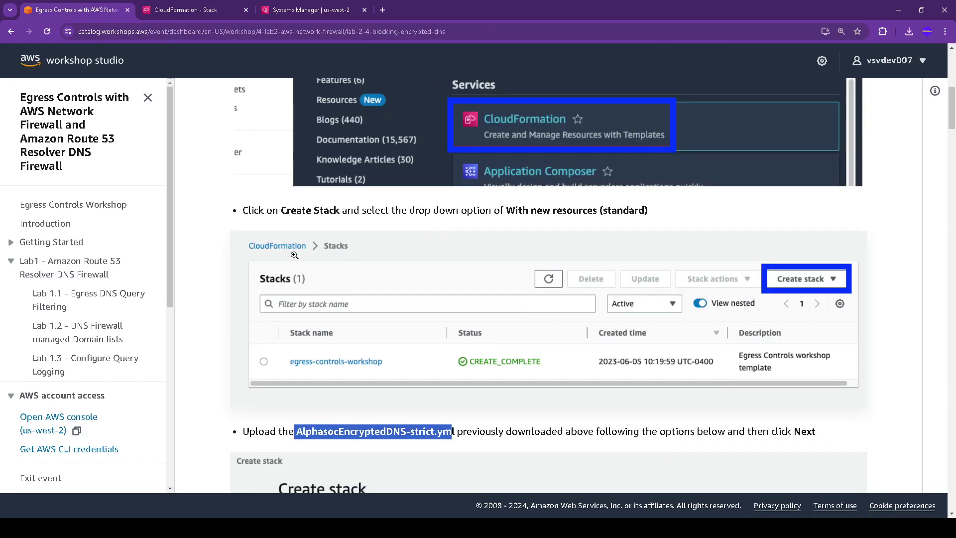
scroll(354, 267, "down", 2)
left_click(231, 14)
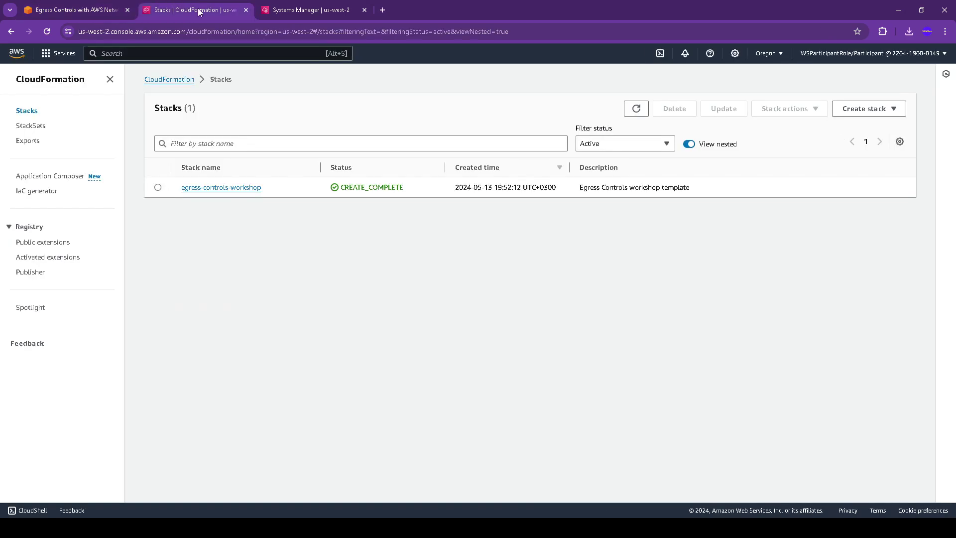
left_click(874, 110)
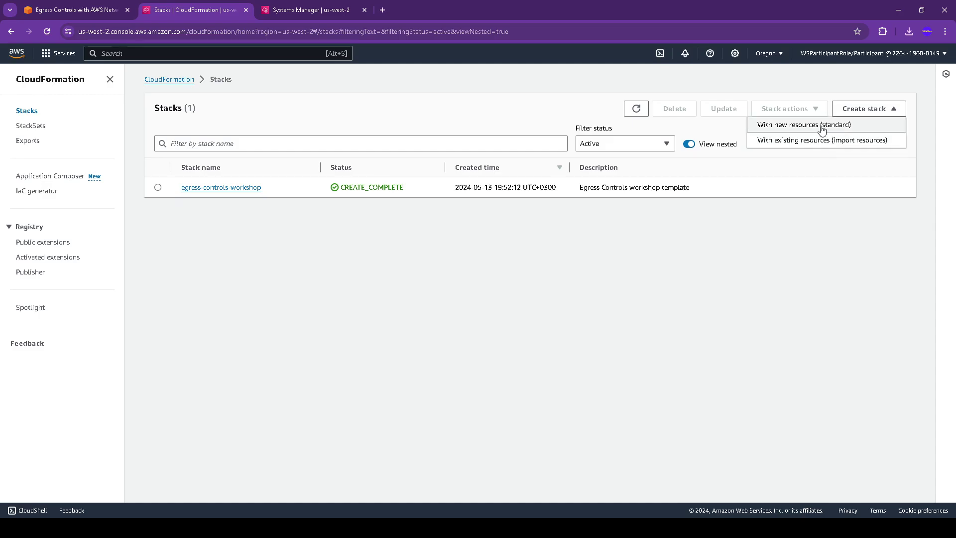
left_click(821, 126)
Step: Following the guide's template options, upload AlphasocEncryptedDNS-strict.yml as the stack's template file and proceed to the stack details
key("ctrl+shift+Tab")
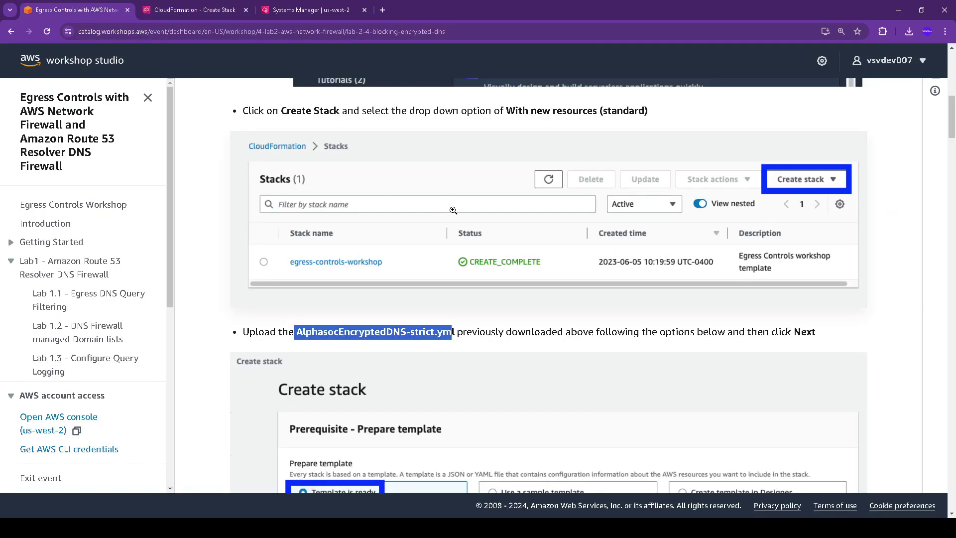
scroll(597, 304, "down", 3)
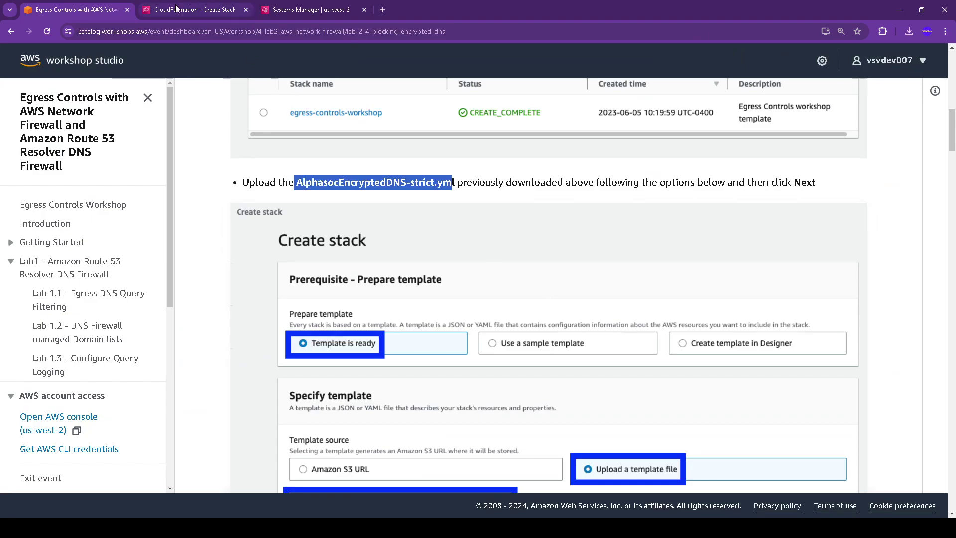
left_click(218, 9)
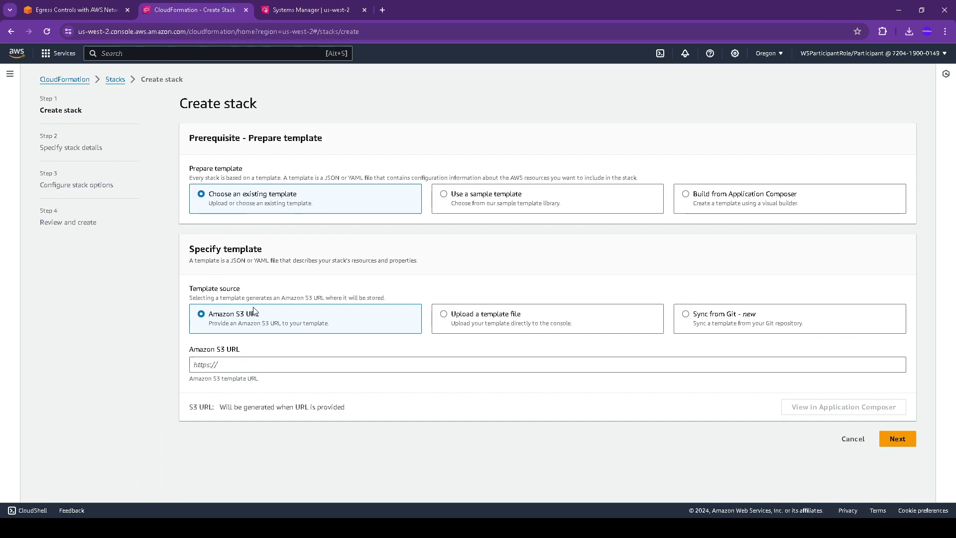
left_click(465, 316)
left_click(234, 365)
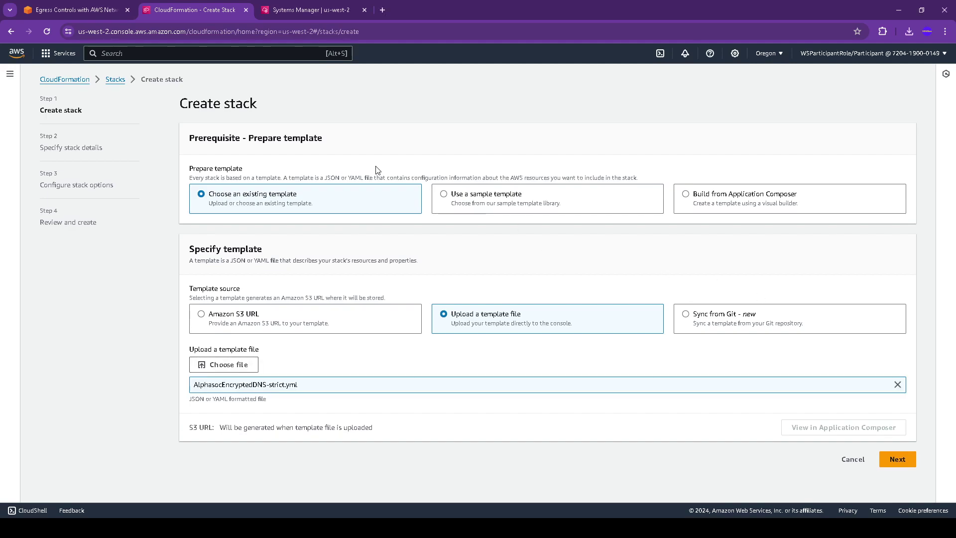
left_click(914, 459)
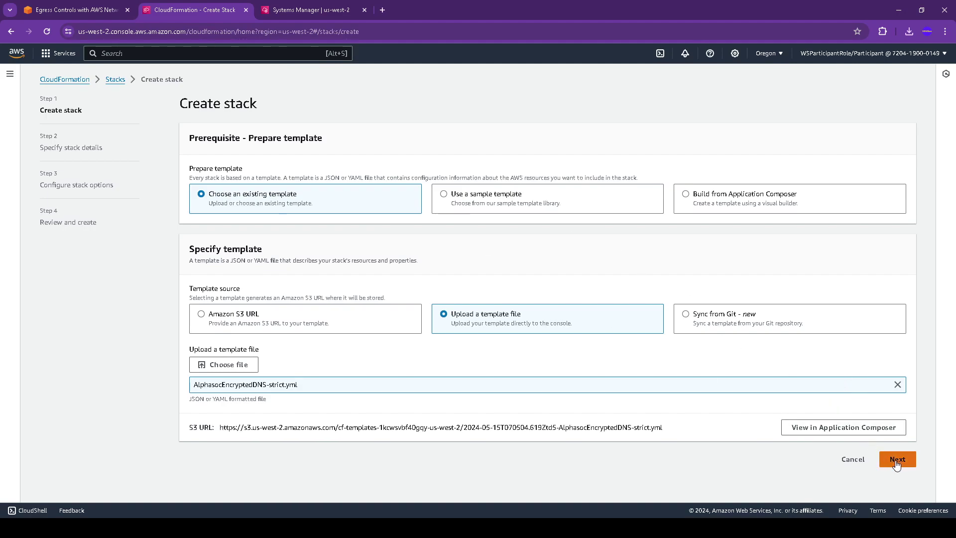
Step: Check the guide's stack details example and name the new stack threat-feed-block
left_click(896, 459)
left_click(87, 9)
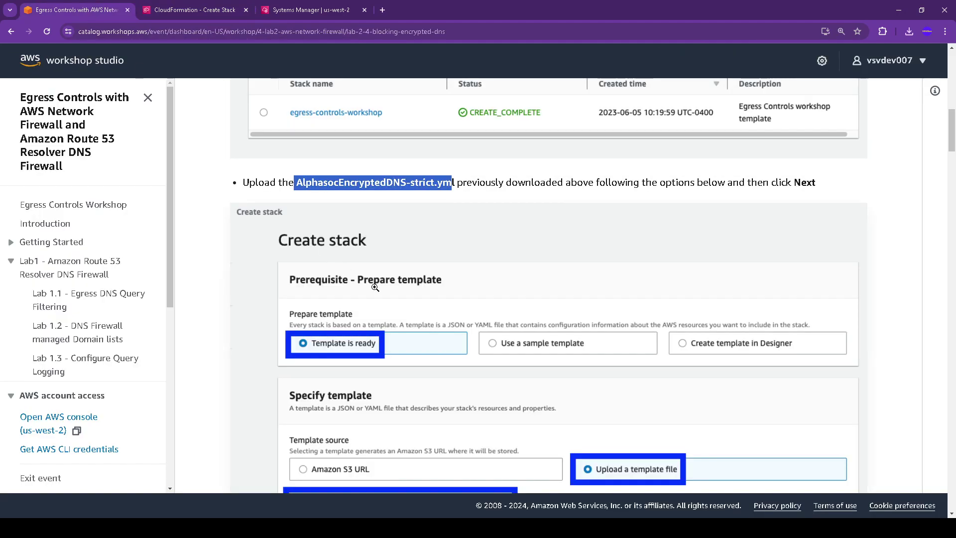
scroll(371, 284, "down", 5)
scroll(391, 291, "down", 3)
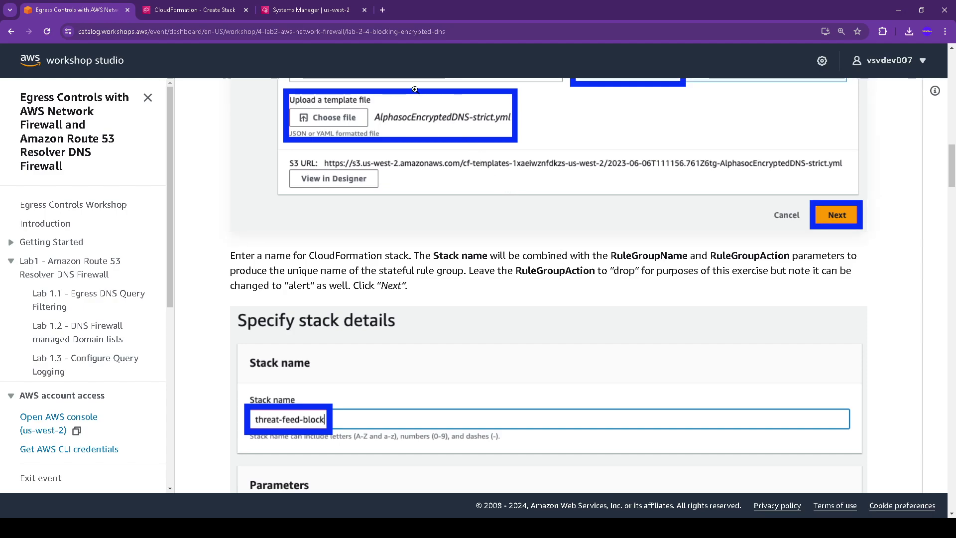
left_click(194, 9)
left_click(273, 180)
type("threa")
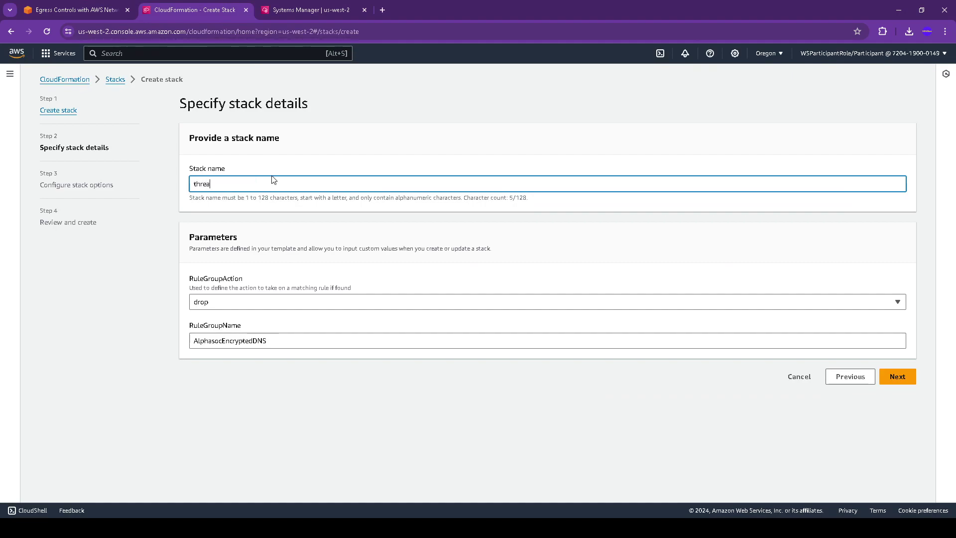
type("t-feed")
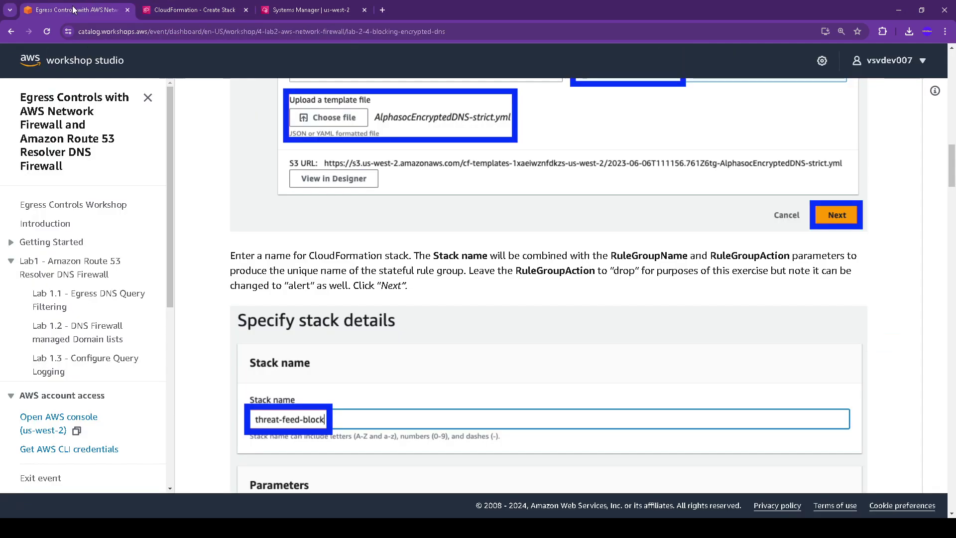
left_click(72, 10)
scroll(289, 124, "down", 4)
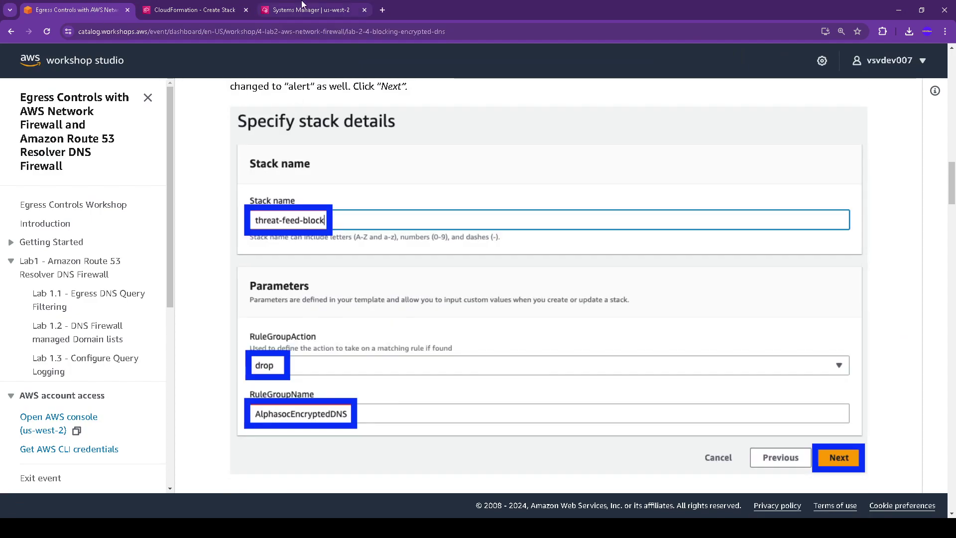
left_click(218, 8)
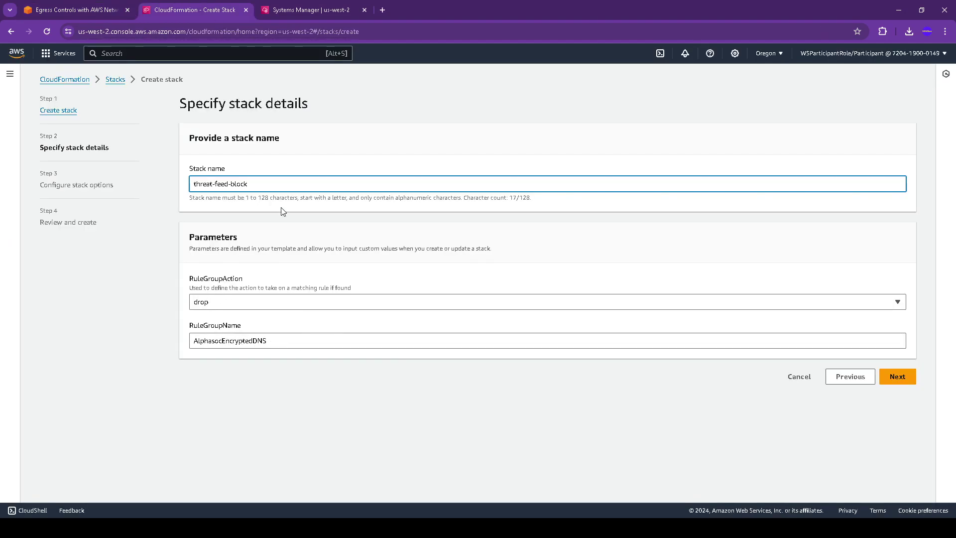
Step: Check the guide's next instruction and proceed to the stack options, keeping RuleGroupAction drop and RuleGroupName AlphasocEncryptedDNS
left_click(75, 10)
scroll(422, 306, "down", 5)
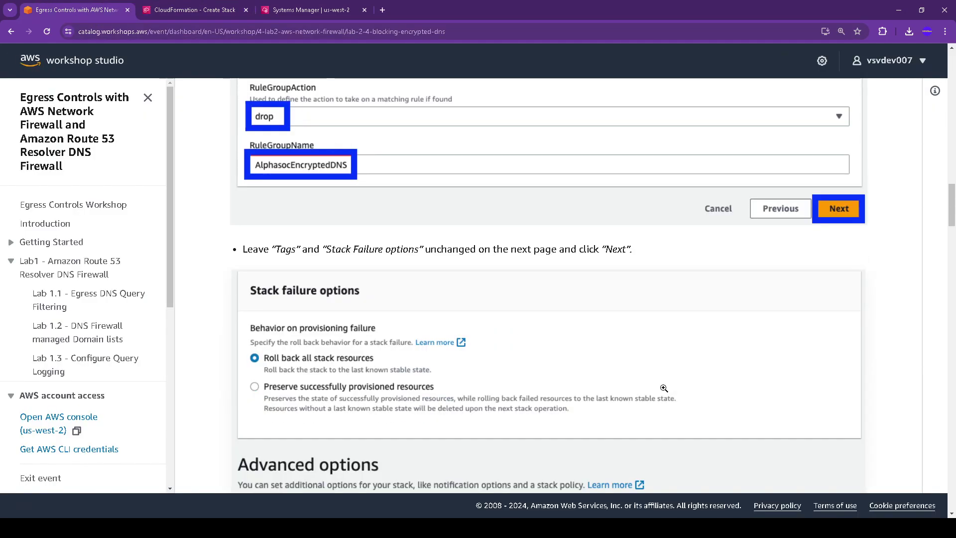
left_click(204, 9)
left_click(893, 376)
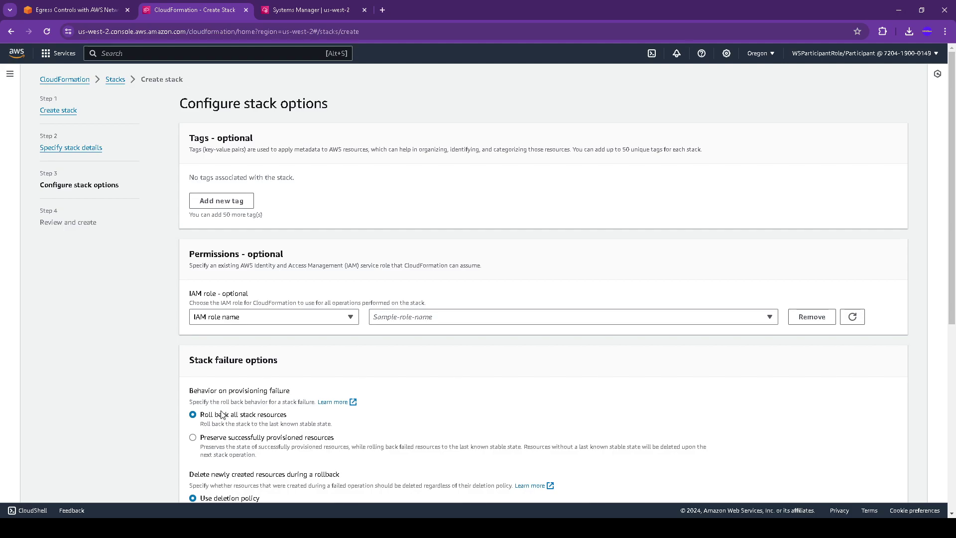
Step: Compare the stack failure and advanced options with the guide, keep the defaults and proceed to the review
left_click_drag(222, 415, 348, 418)
left_click(74, 9)
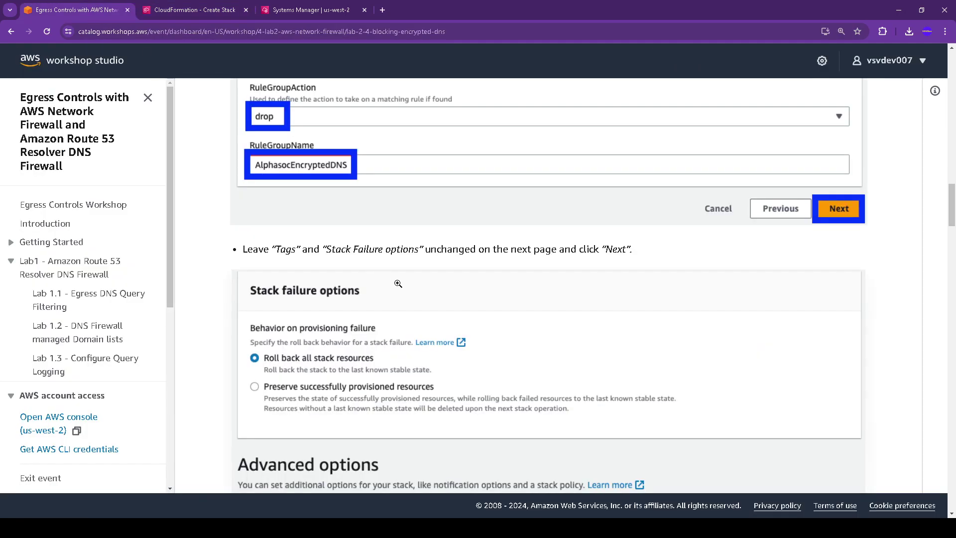
scroll(398, 279, "down", 10)
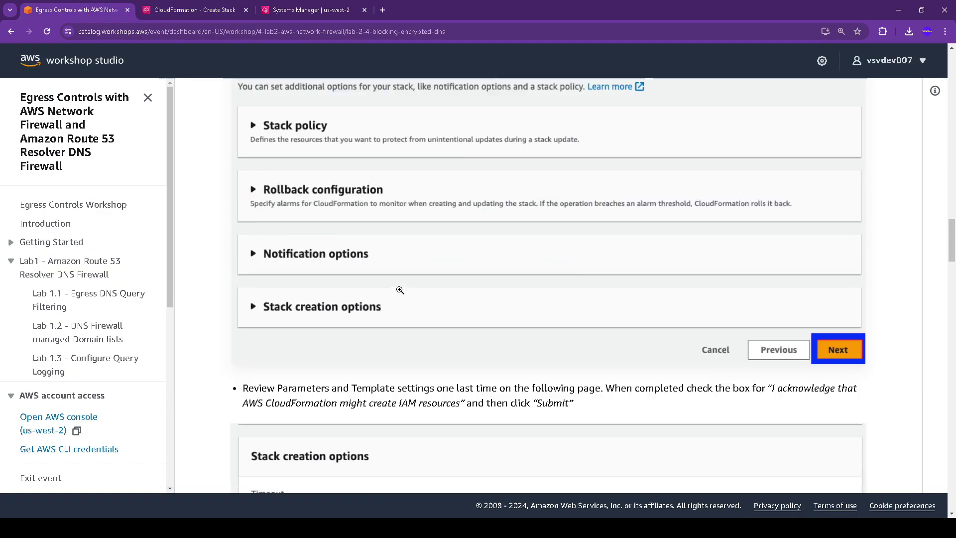
left_click(194, 9)
scroll(758, 393, "down", 6)
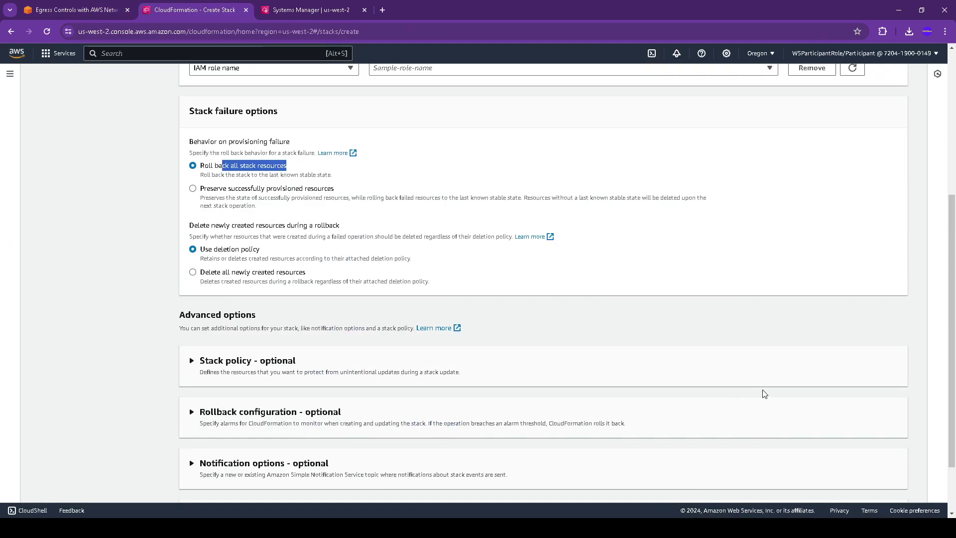
left_click(888, 483)
Step: Review the stack settings, acknowledge that CloudFormation might create IAM resources and submit the stack
scroll(524, 380, "down", 20)
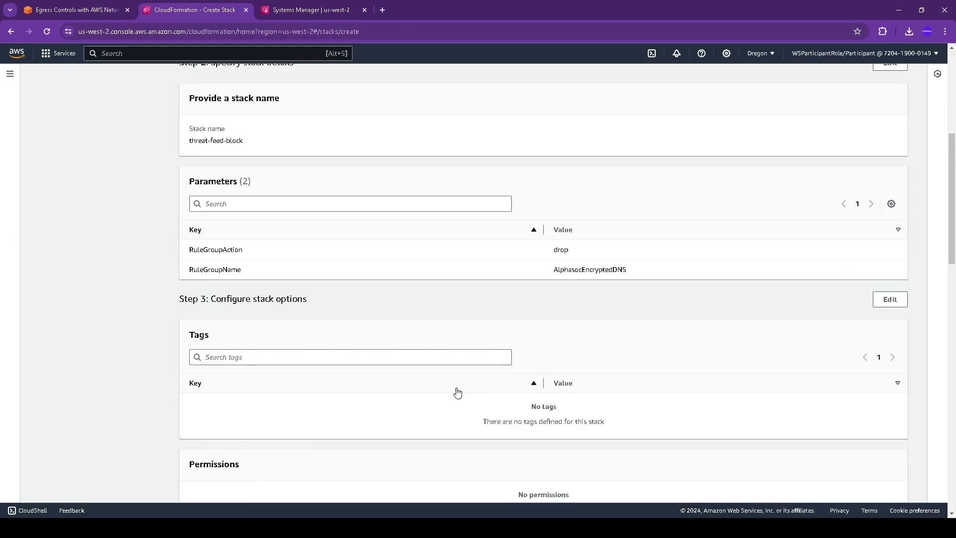
left_click(213, 442)
left_click(900, 486)
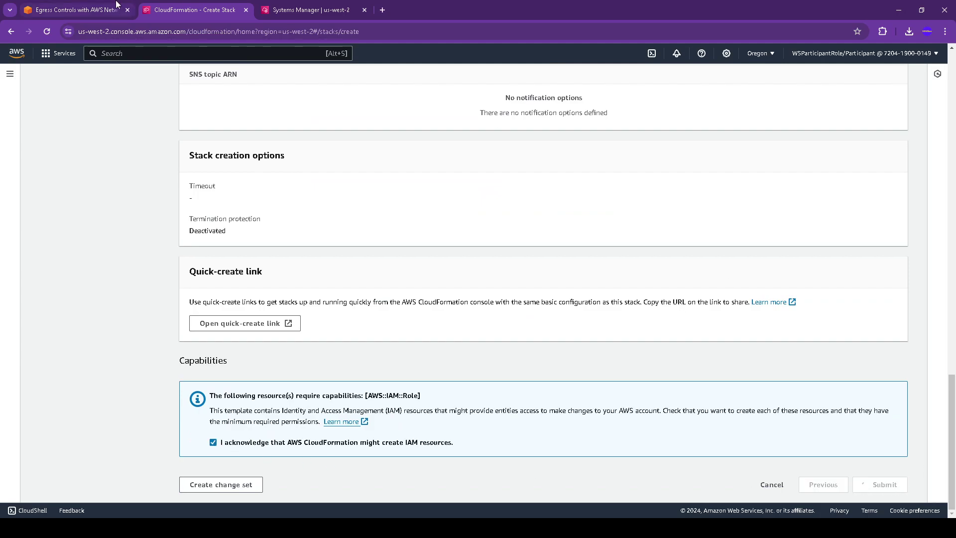
Step: Read the guide's note on waiting for stack creation, and refresh the stacks list to check the threat-feed-block status
left_click(118, 5)
scroll(459, 308, "up", 2)
scroll(459, 307, "down", 5)
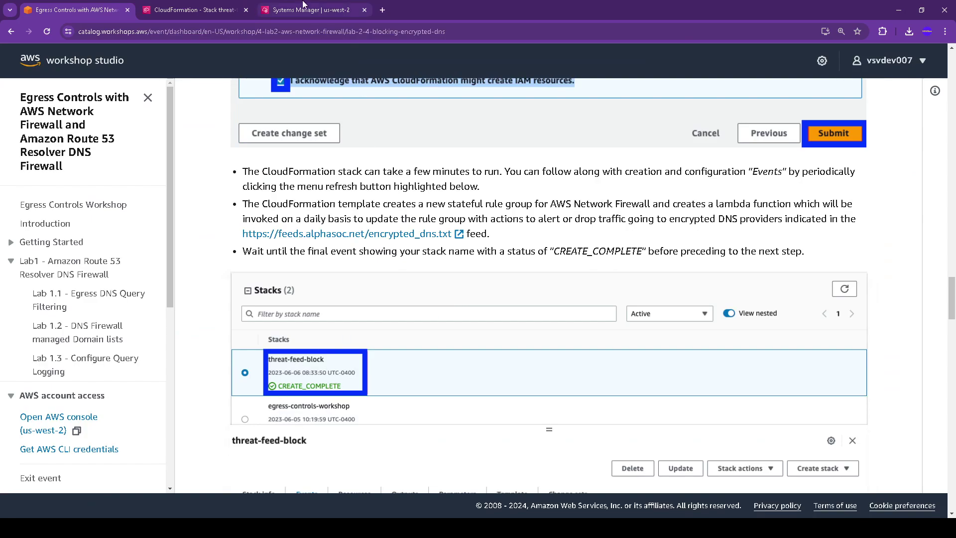
left_click(192, 10)
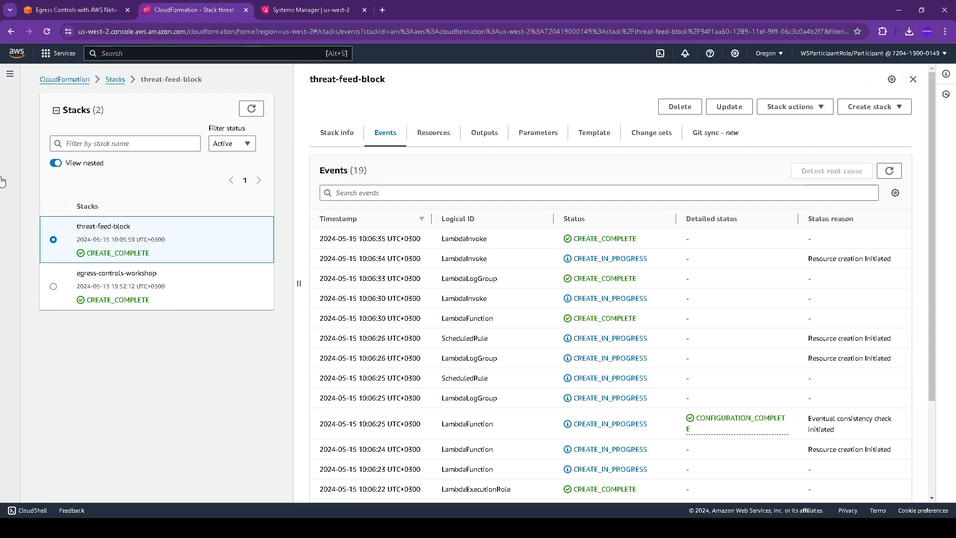
left_click(252, 109)
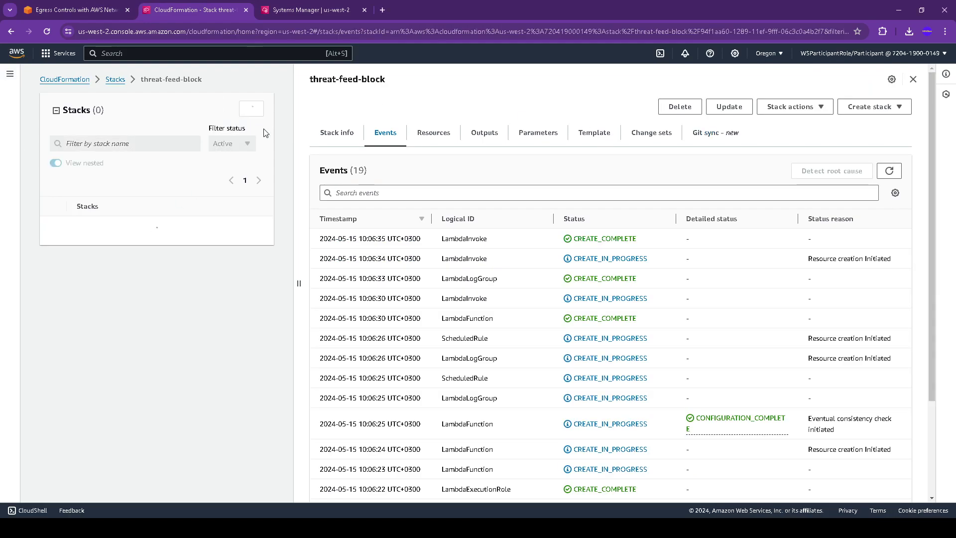
Step: Read Step 2 on attaching the rule group, noting the egress-controls-workshop stack and its ANFWCONSOLE output
left_click(75, 9)
scroll(520, 271, "down", 6)
scroll(521, 272, "down", 2)
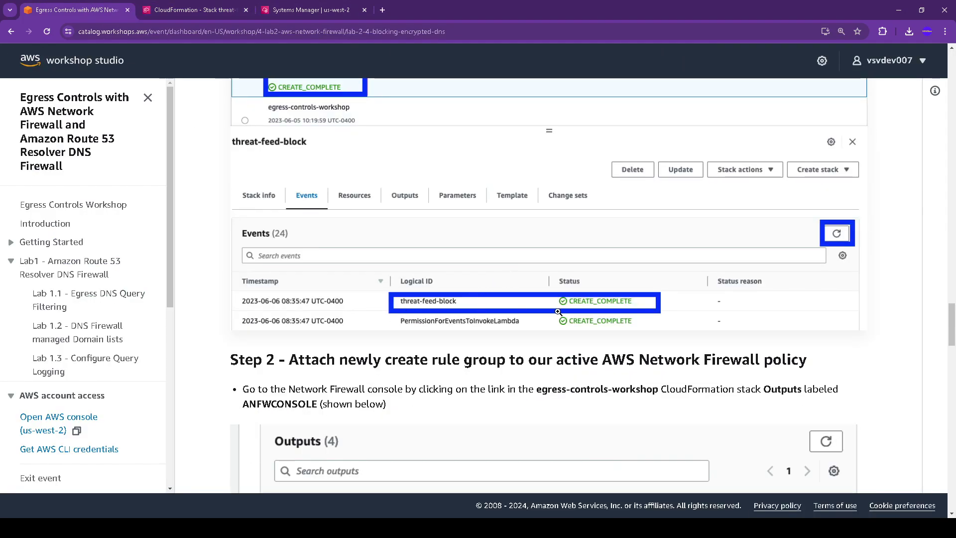
scroll(508, 303, "down", 2)
scroll(366, 275, "down", 1)
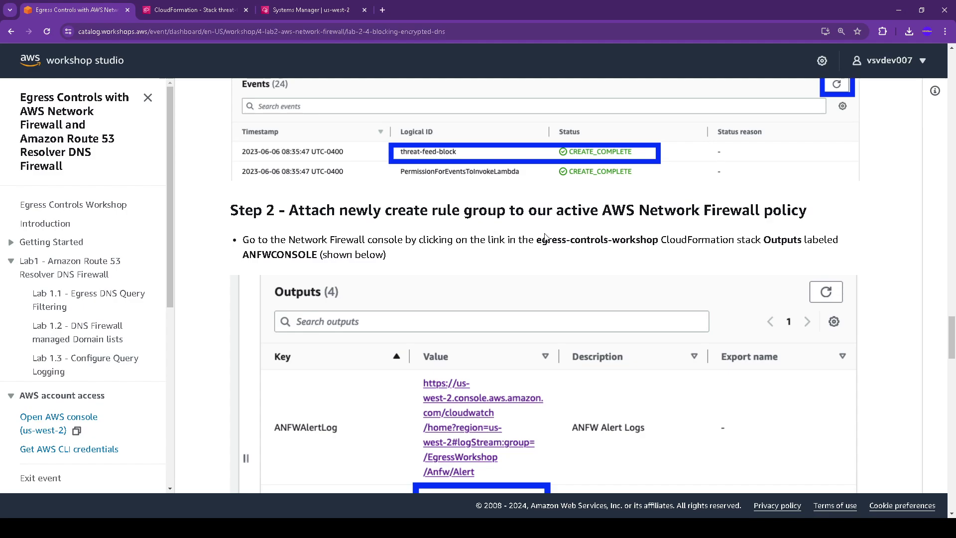
left_click_drag(536, 239, 659, 239)
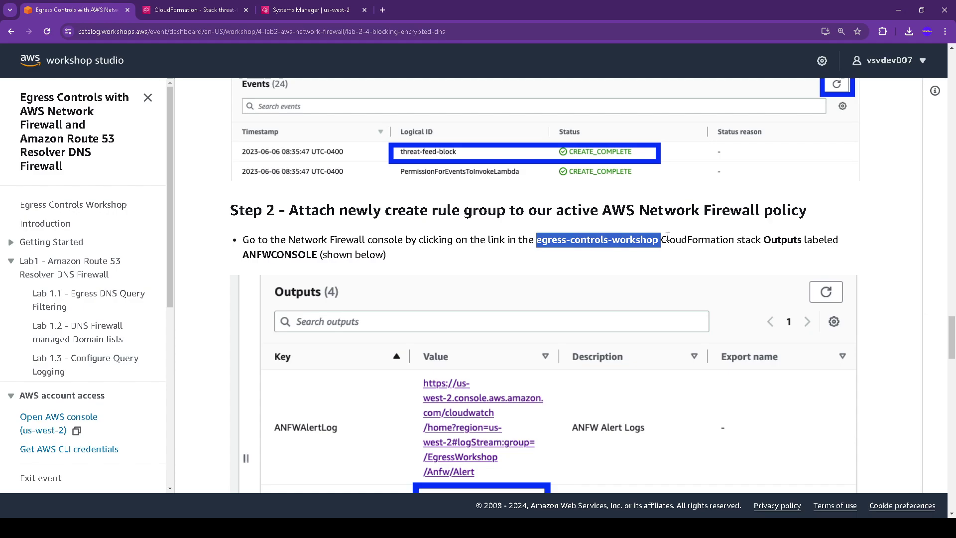
left_click_drag(238, 256, 326, 256)
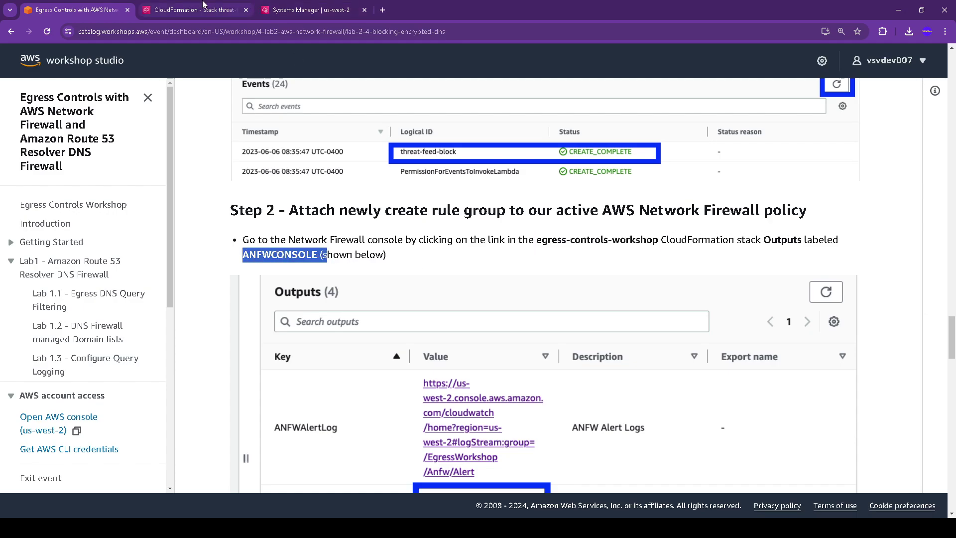
Step: Look for the Network Firewall console link in the threat-feed-block stack's outputs and compare them with the guide's example
left_click(202, 5)
left_click(473, 132)
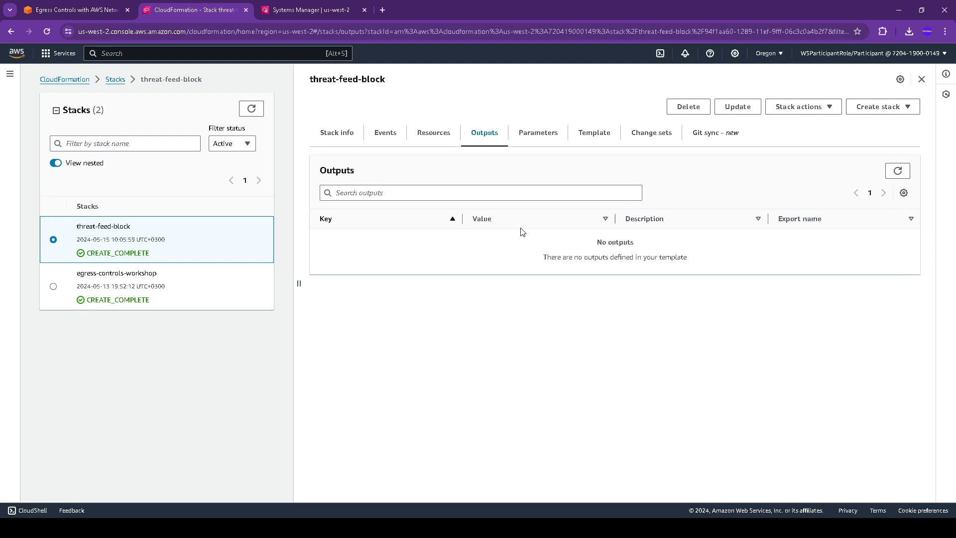
left_click(902, 170)
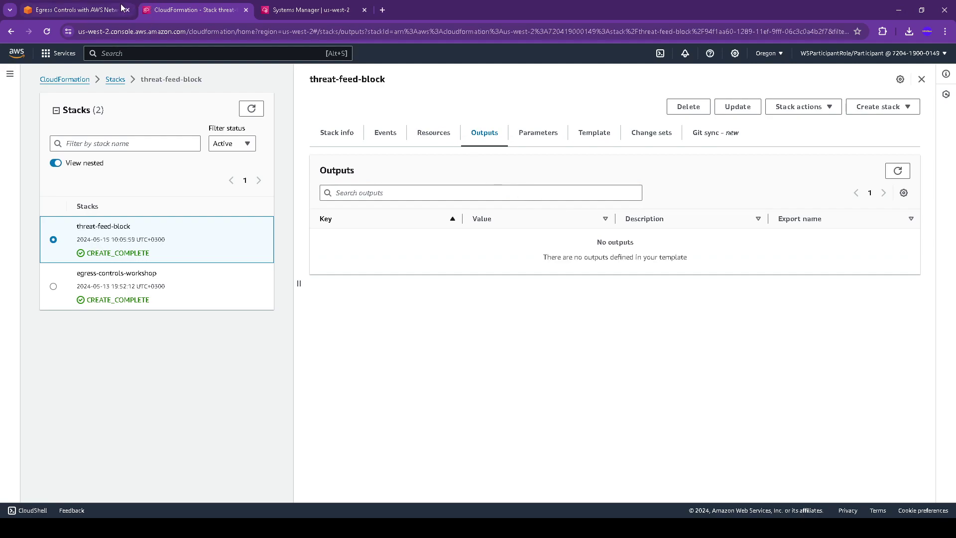
left_click(89, 7)
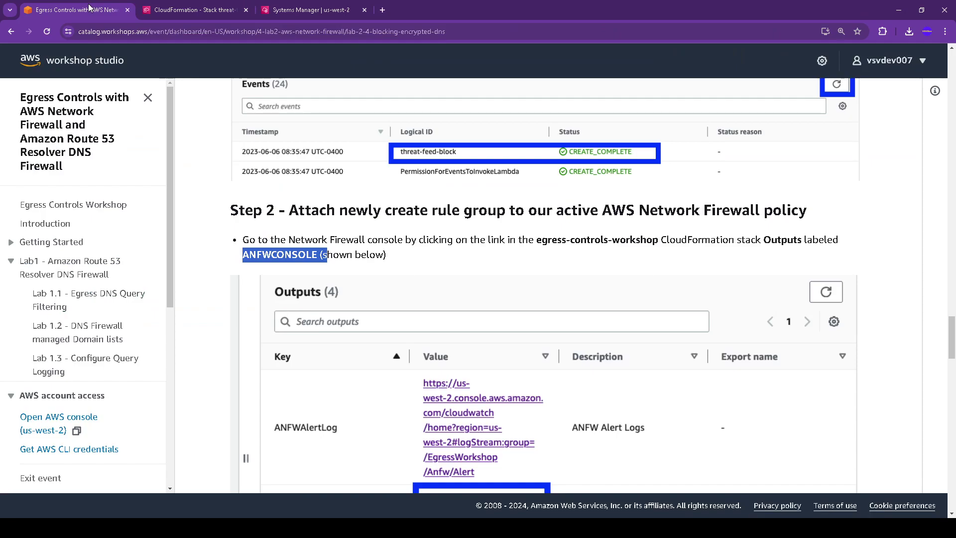
scroll(493, 188, "down", 4)
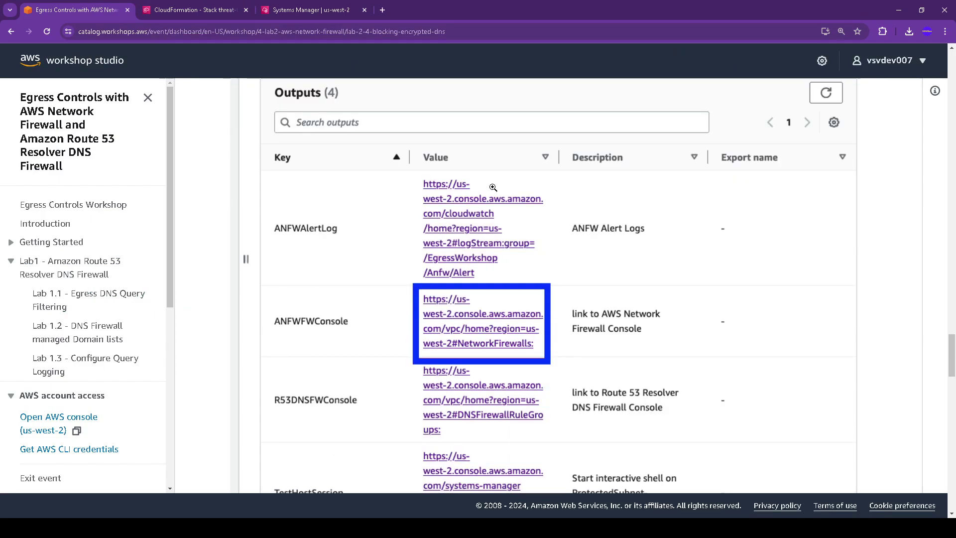
scroll(493, 188, "up", 6)
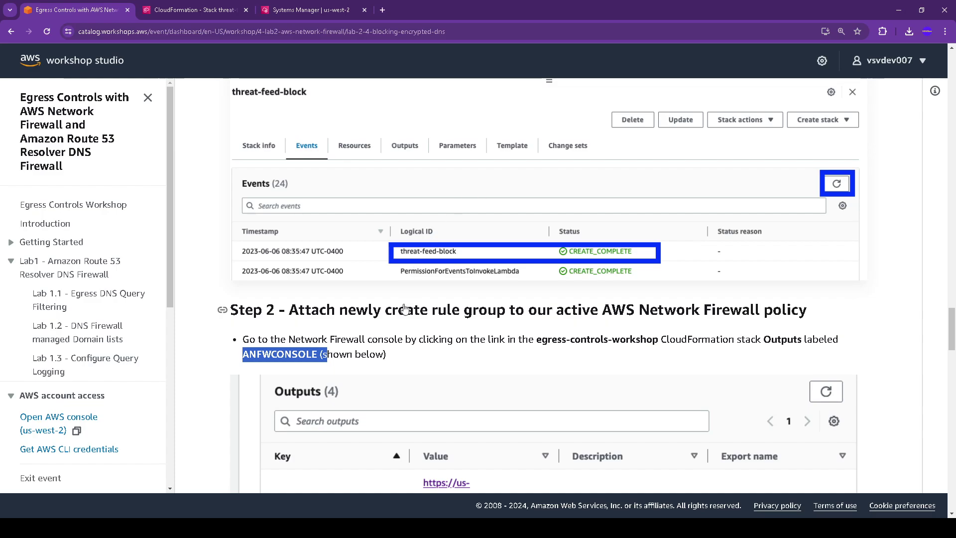
Step: Search the AWS console for VPC, open the service and show the Network Firewall firewalls list
left_click(201, 9)
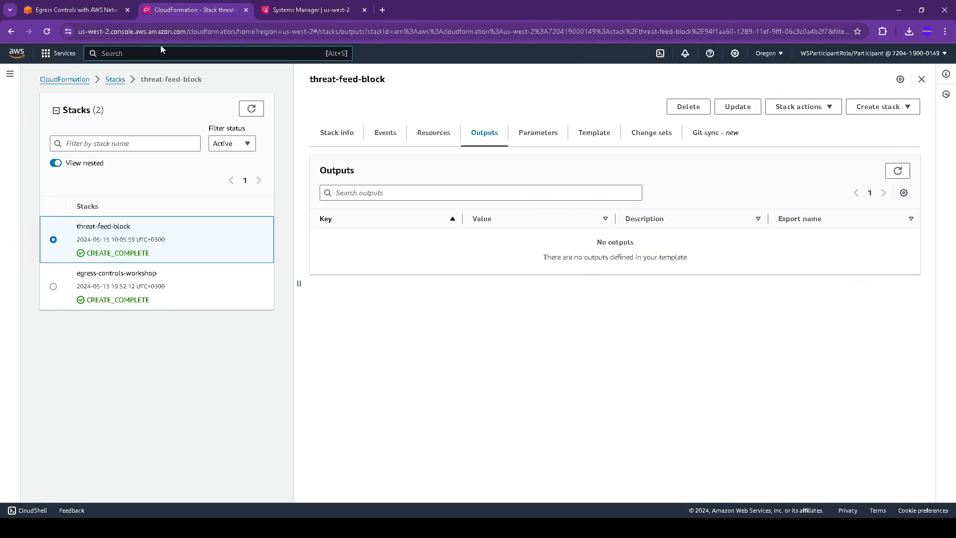
type("VPC")
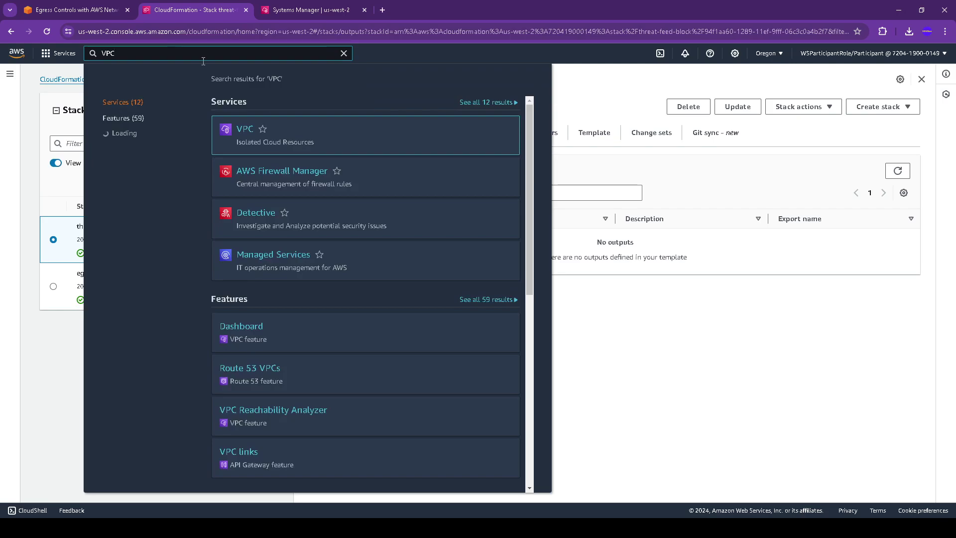
left_click(251, 133)
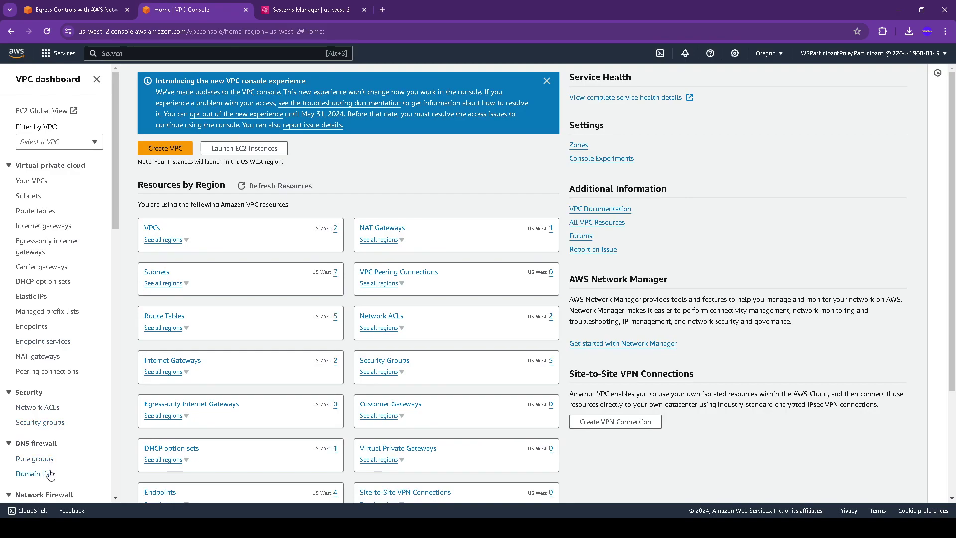
scroll(47, 453, "down", 1)
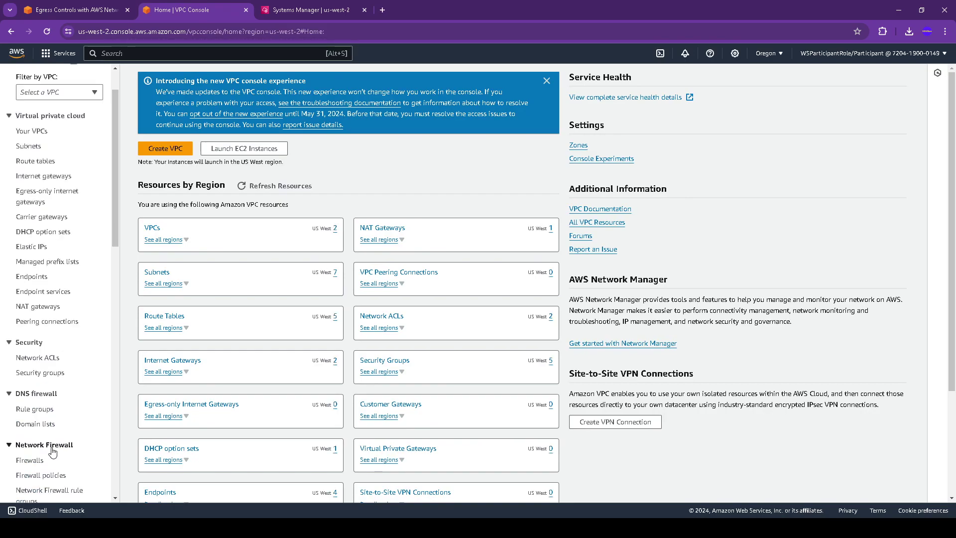
left_click(39, 460)
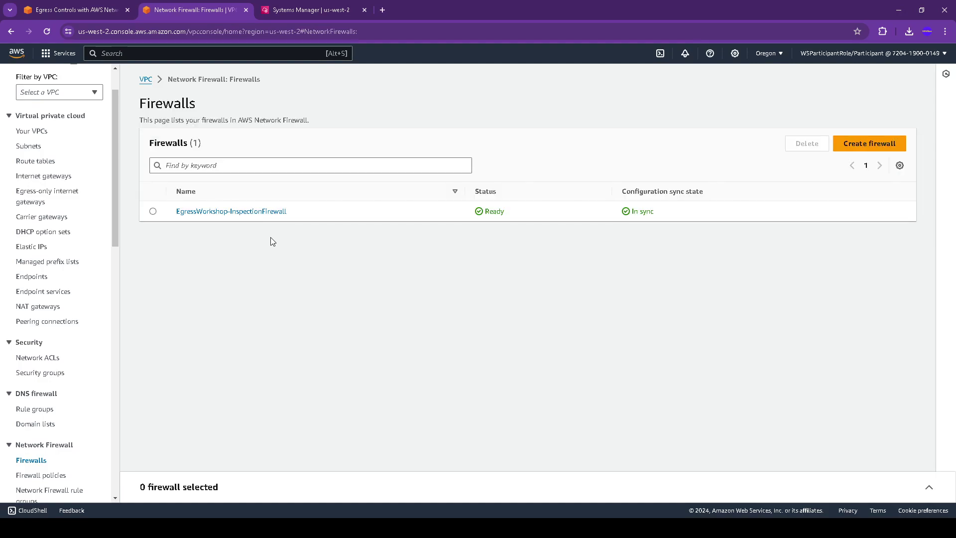
Step: Read the guide's Step 2 instructions on opening EgressWorkshop-InspectionFirewall and adding unmanaged stateful rule groups
left_click(75, 10)
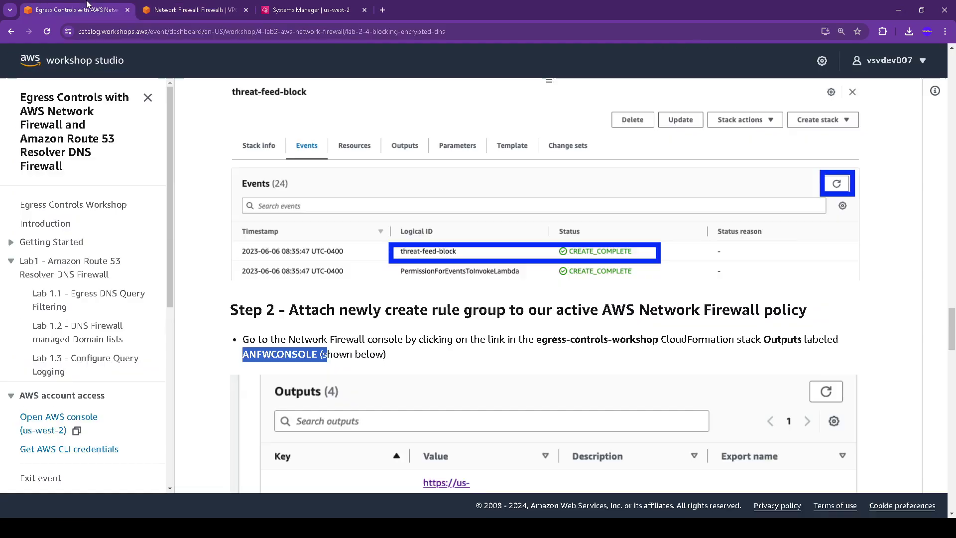
scroll(458, 220, "down", 3)
scroll(458, 224, "up", 2)
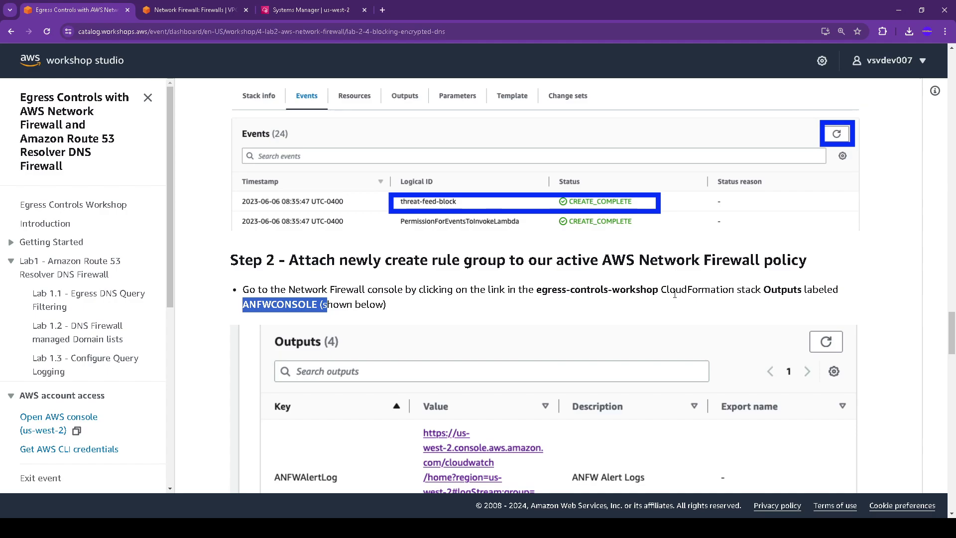
scroll(675, 295, "down", 3)
scroll(675, 295, "down", 1)
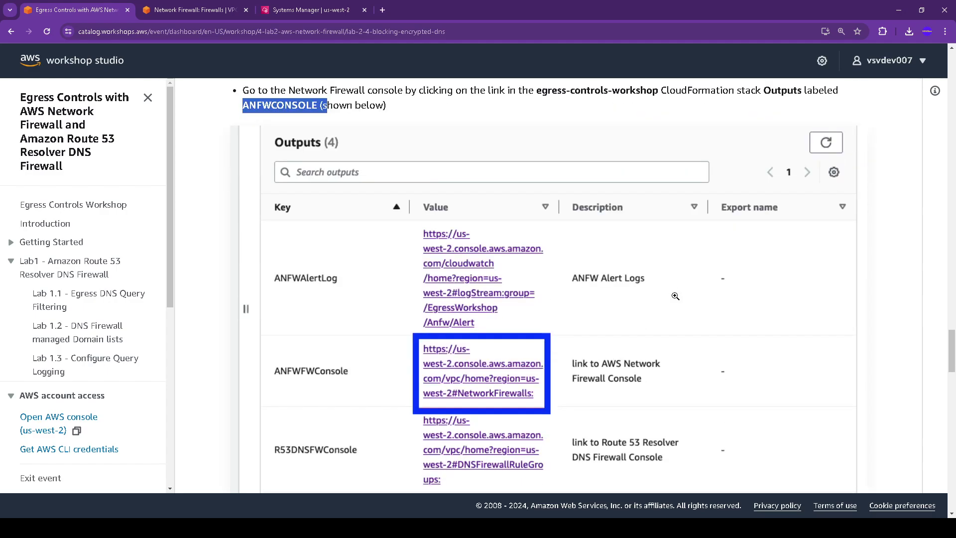
scroll(676, 296, "down", 3)
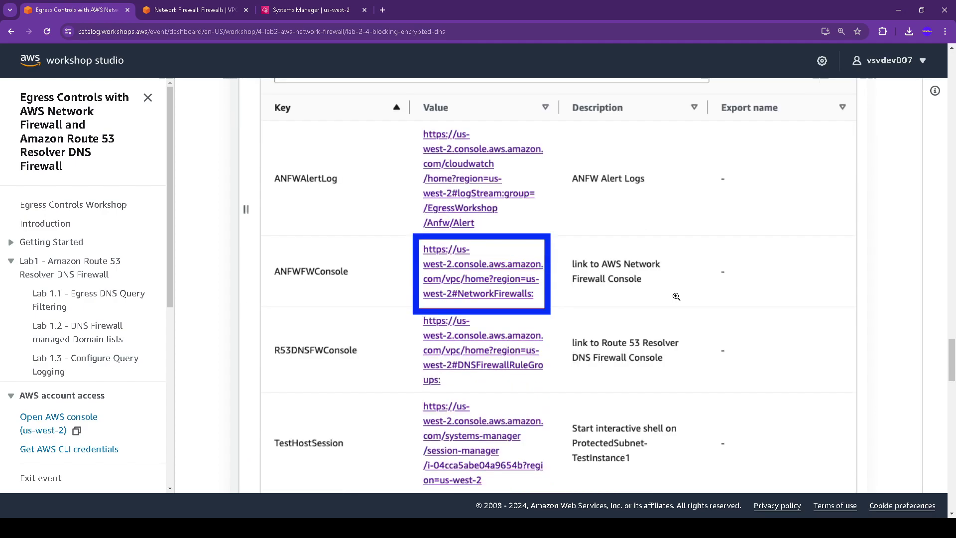
scroll(677, 297, "down", 2)
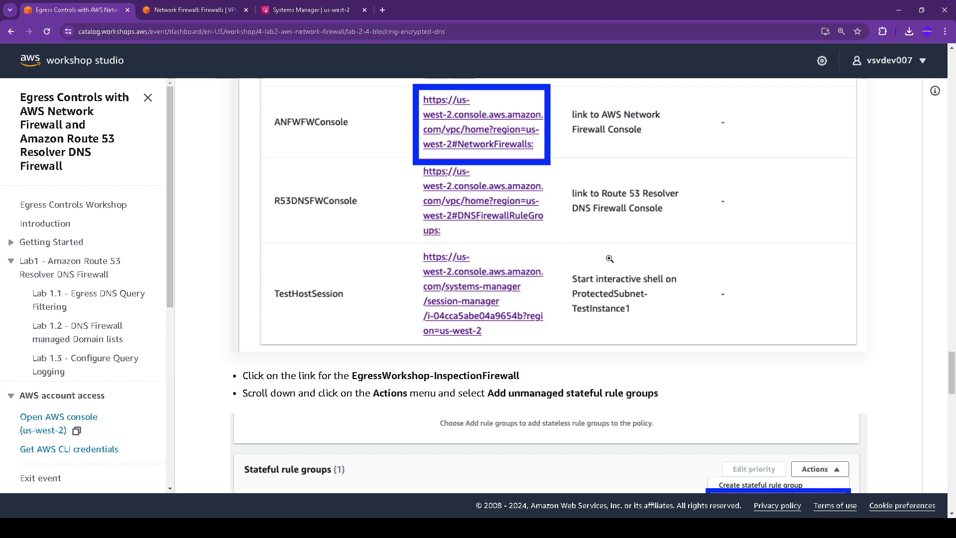
Step: Open the EgressWorkshop-InspectionFirewall details and recheck the guide's instruction on adding unmanaged stateful rule groups
left_click(187, 9)
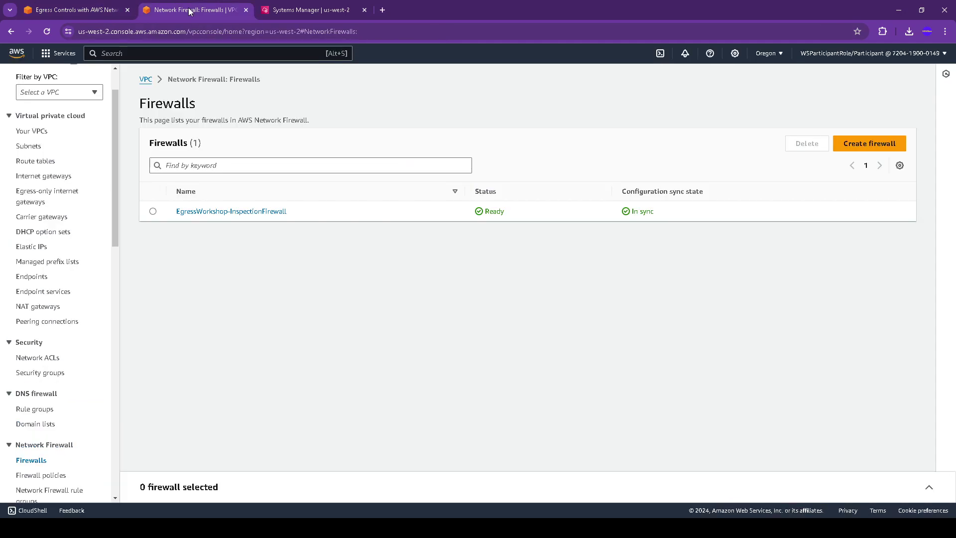
left_click(275, 212)
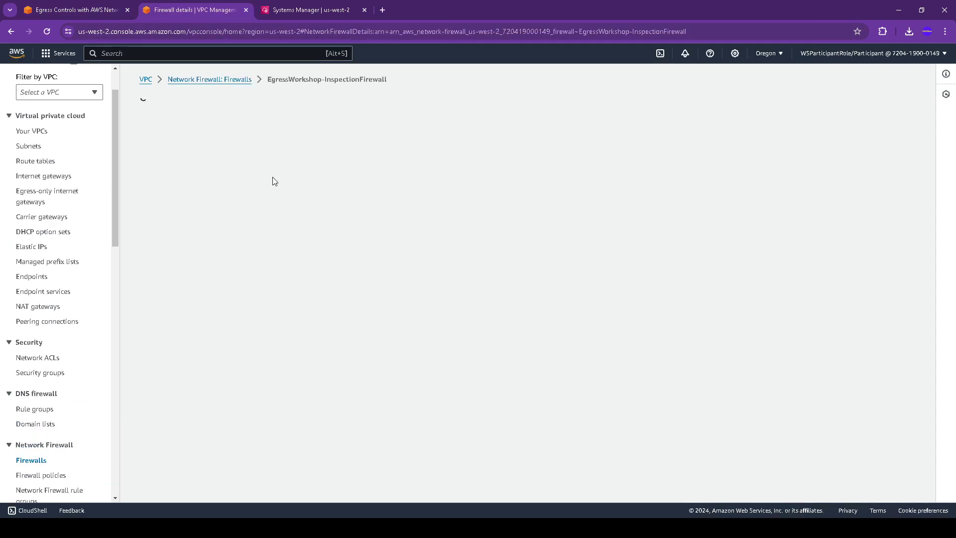
left_click(83, 10)
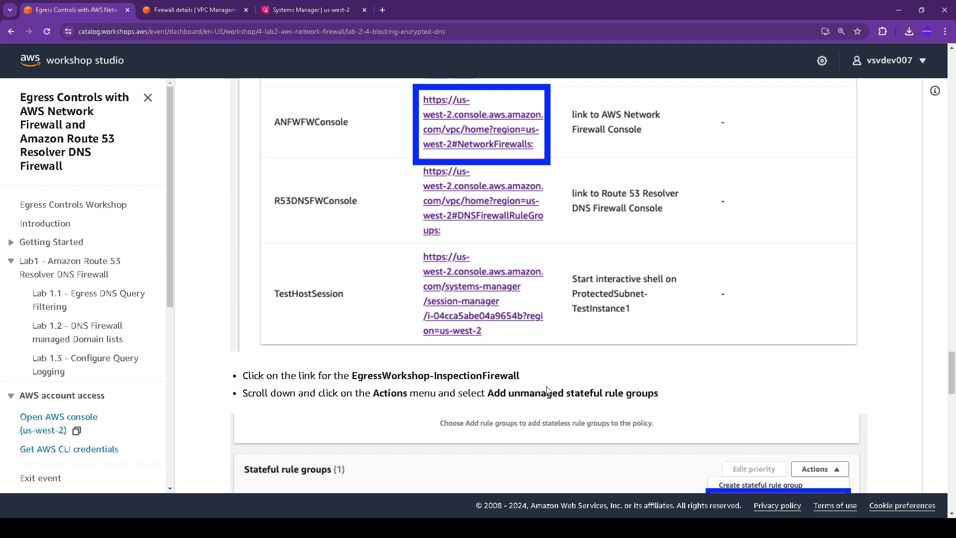
left_click(177, 11)
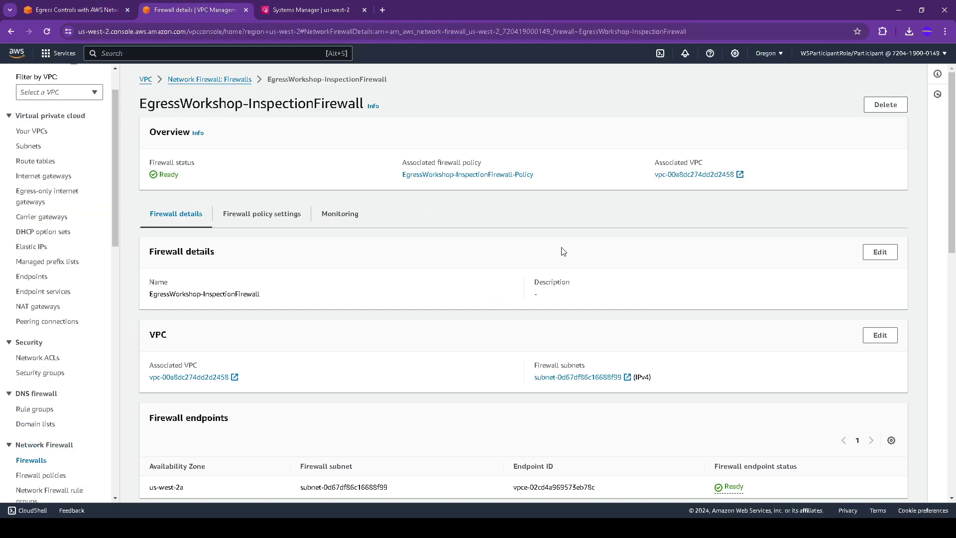
key("ctrl+shift+Tab")
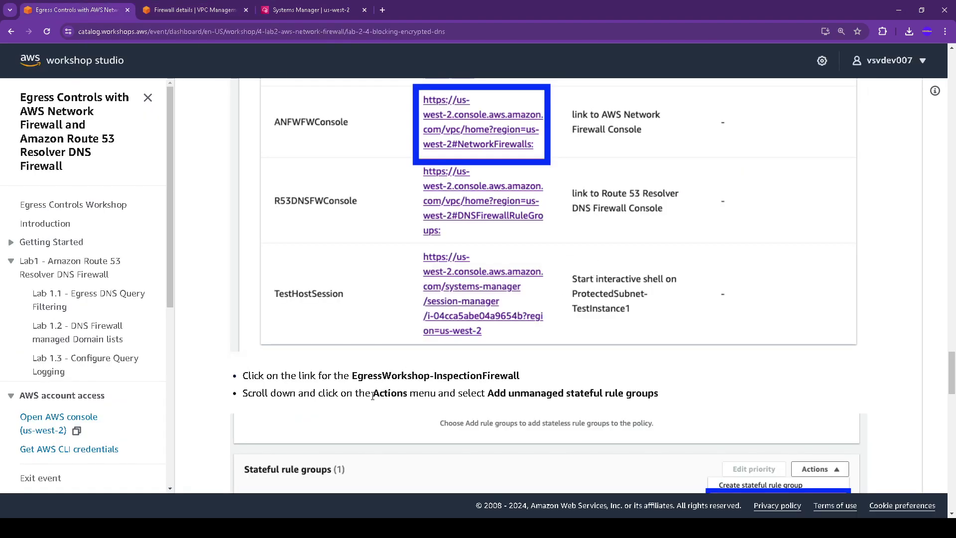
left_click_drag(372, 395, 490, 393)
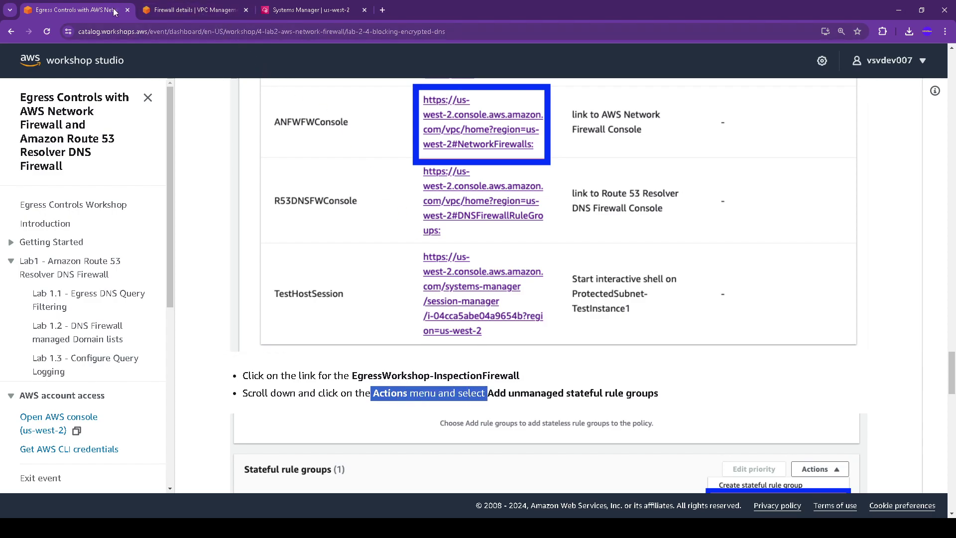
Step: Look through the EgressWorkshop-InspectionFirewall details for rule group settings, then show its firewall policy settings
left_click(187, 9)
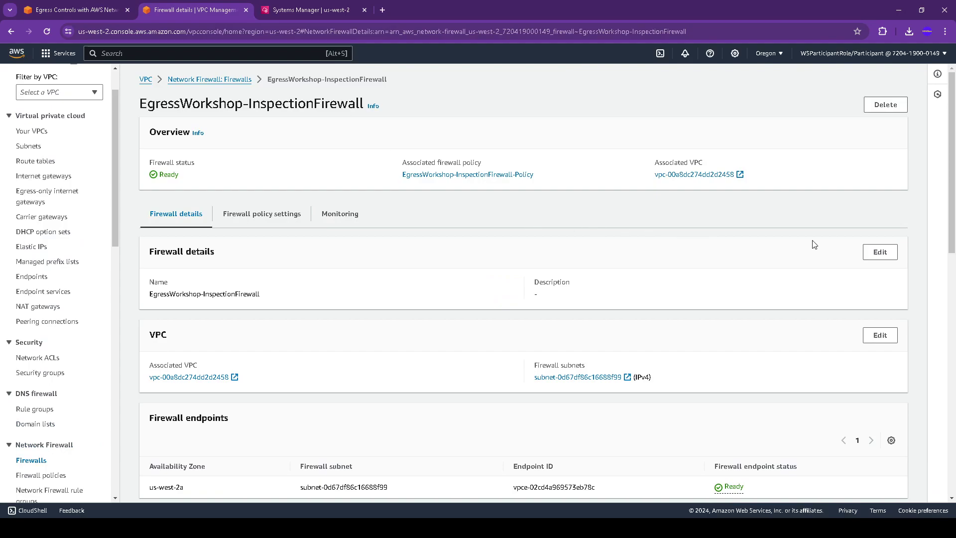
scroll(856, 244, "down", 7)
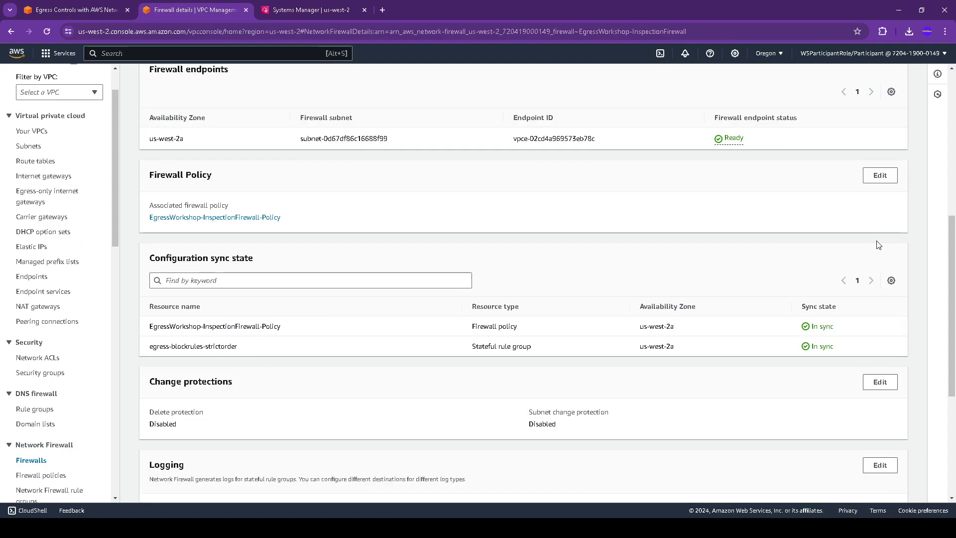
scroll(879, 245, "down", 5)
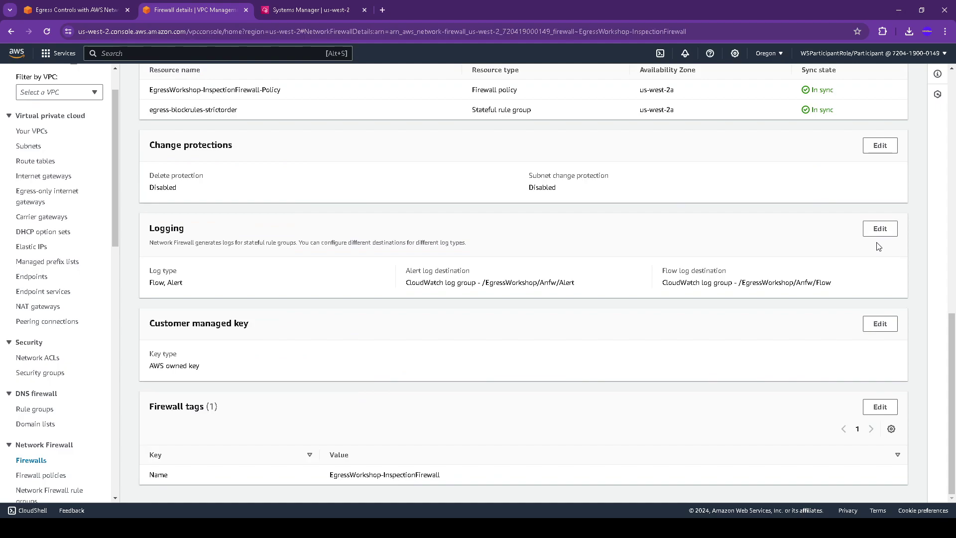
scroll(879, 246, "up", 4)
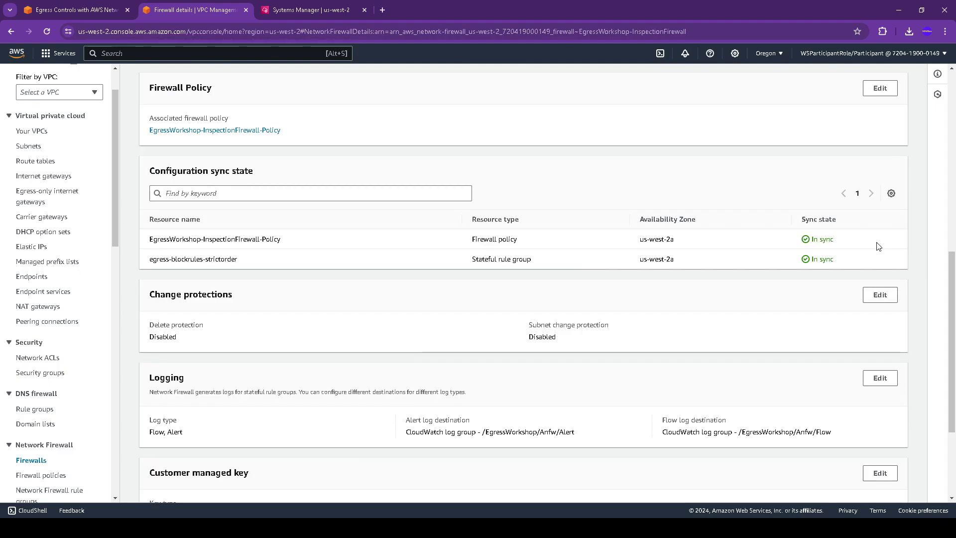
scroll(867, 247, "up", 4)
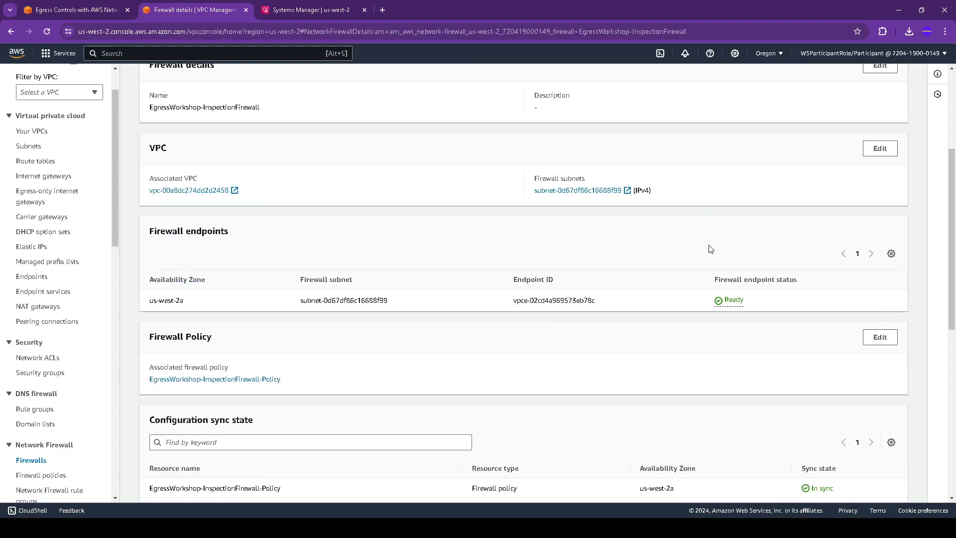
scroll(713, 248, "up", 3)
left_click(282, 177)
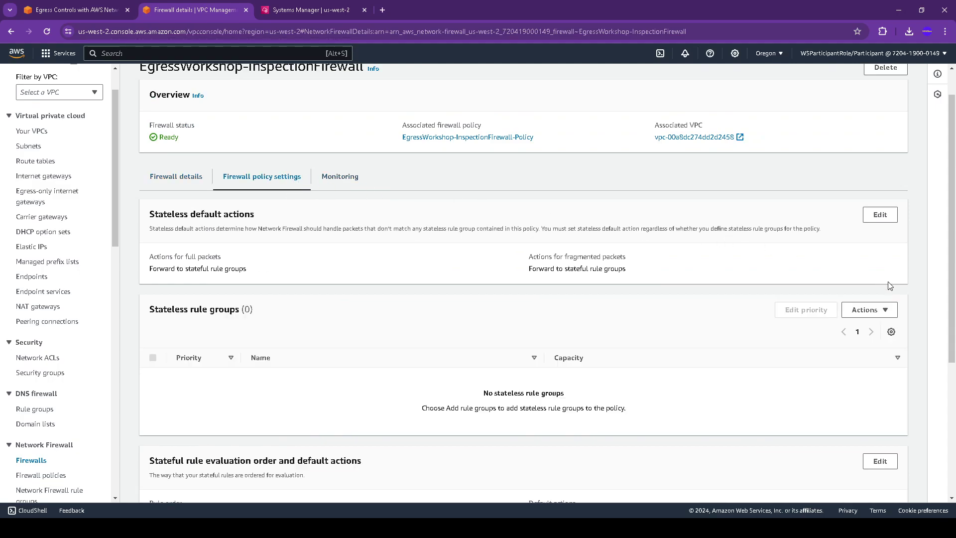
scroll(891, 285, "down", 2)
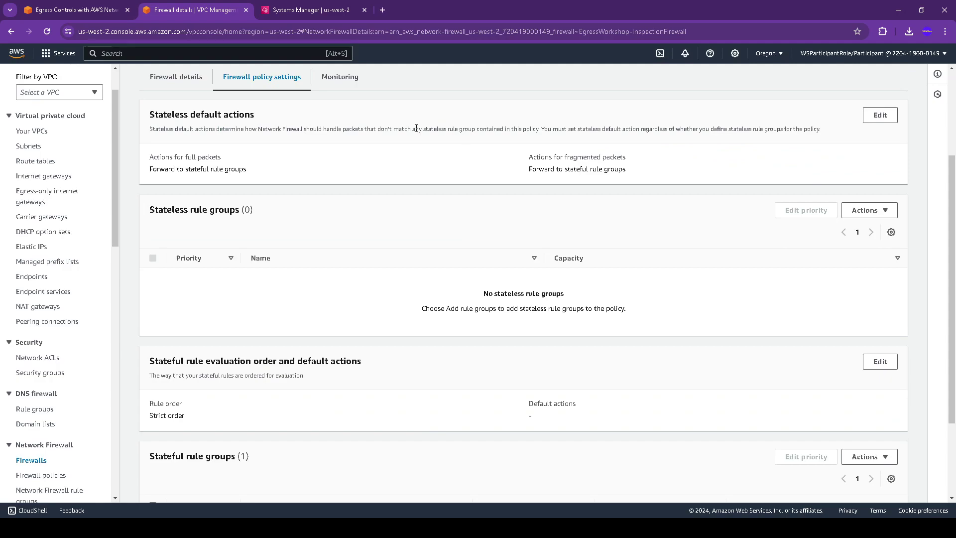
Step: Check the guide's wording and start adding unmanaged stateful rule groups to the firewall policy
left_click(85, 10)
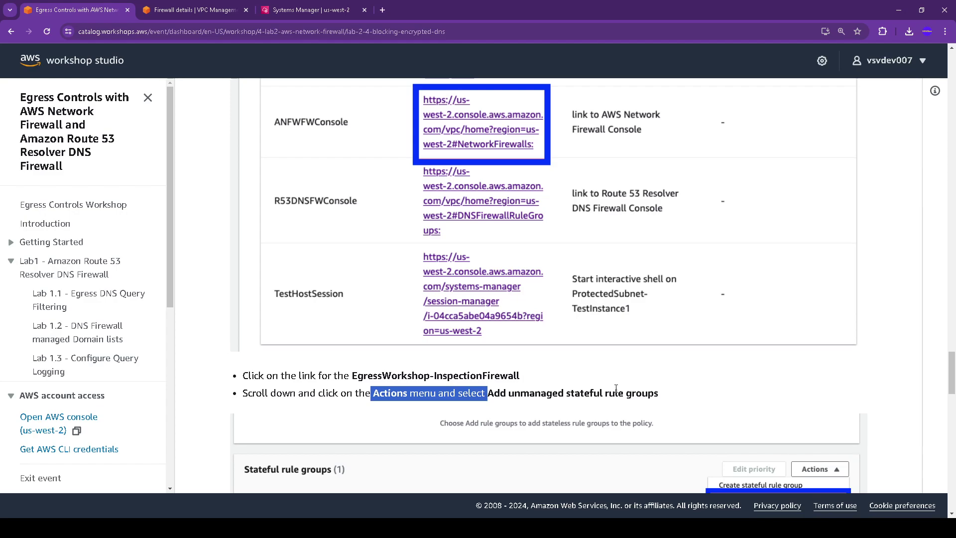
left_click(221, 8)
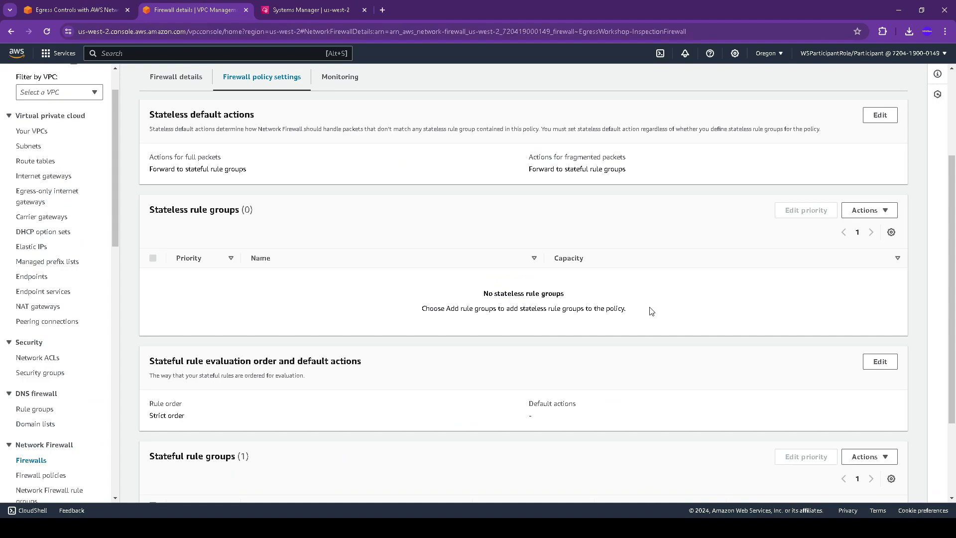
scroll(645, 311, "down", 2)
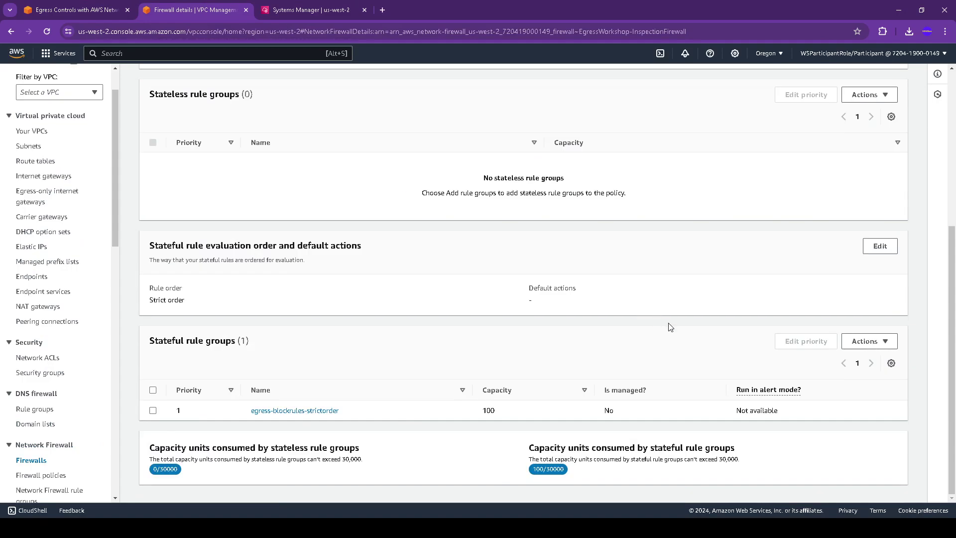
left_click(863, 341)
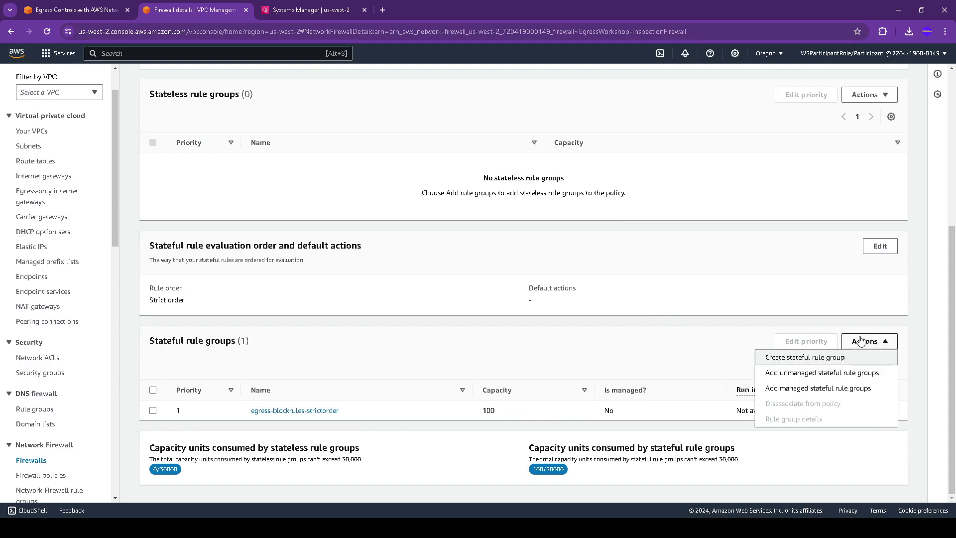
left_click(840, 381)
Step: Following the guide, add the threat-feed-block-AlphasocEncryptedDNS-drop stateful rule group to the firewall policy
left_click(75, 10)
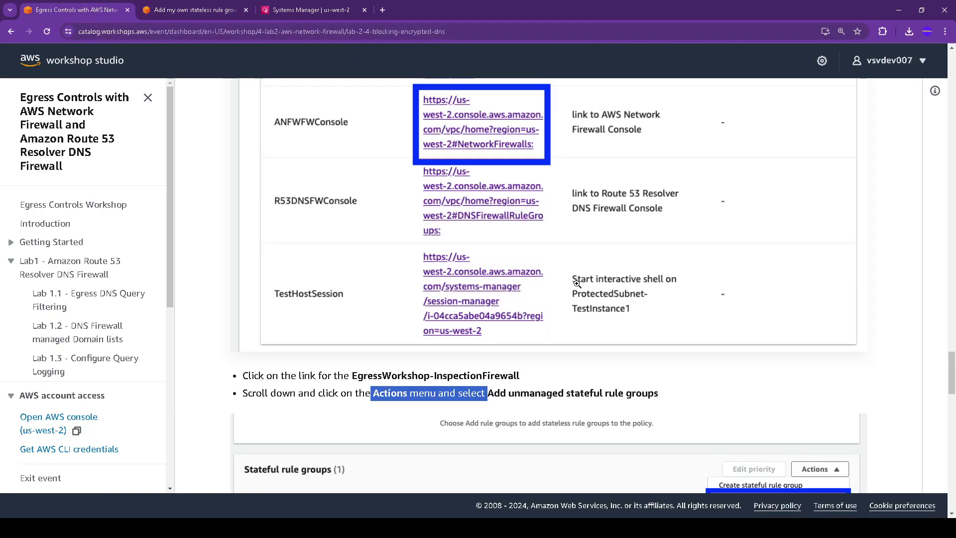
scroll(597, 296, "down", 6)
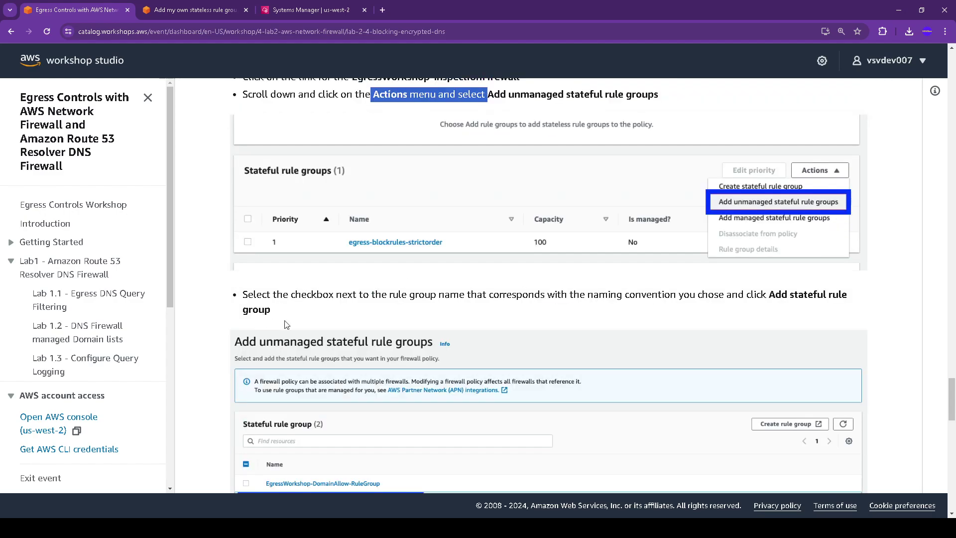
scroll(286, 325, "down", 2)
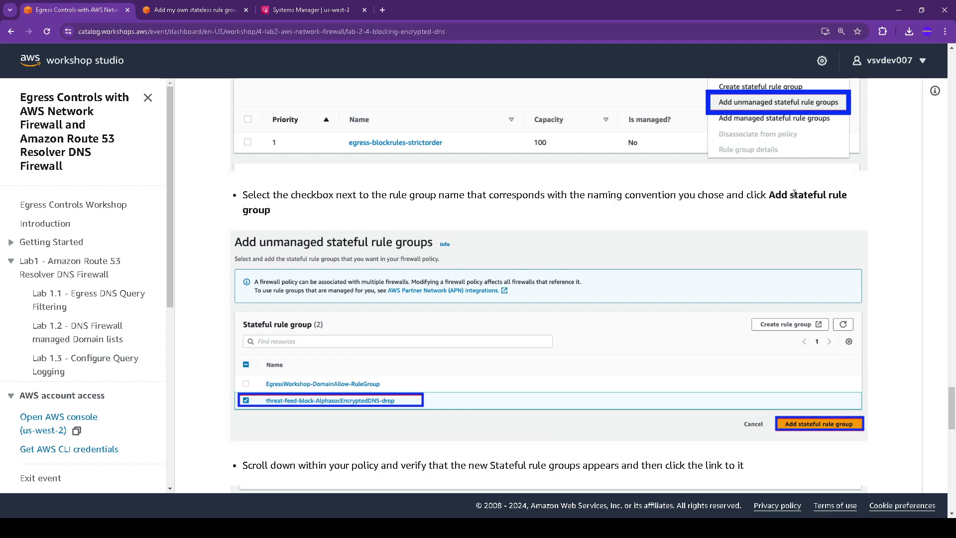
left_click(195, 4)
left_click(33, 300)
left_click(355, 328)
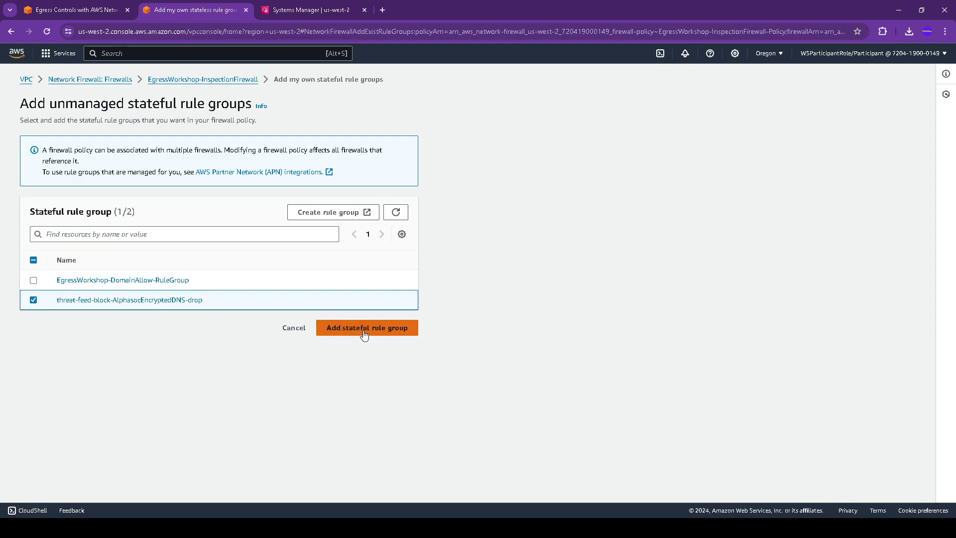
Step: Read the guide's verification instruction and look through the EgressWorkshop-InspectionFirewall details for the newly added rule group
key("ctrl+shift+Tab")
scroll(610, 249, "down", 6)
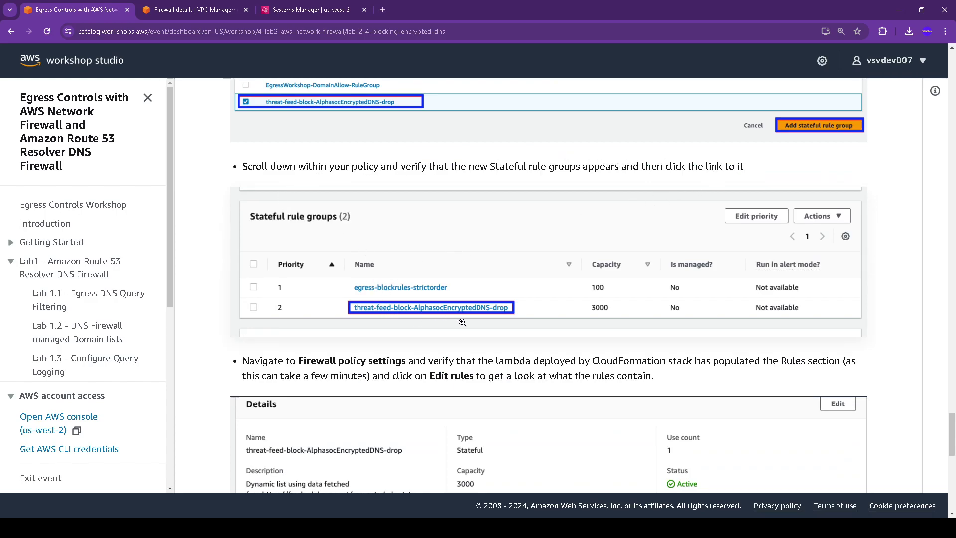
left_click(213, 9)
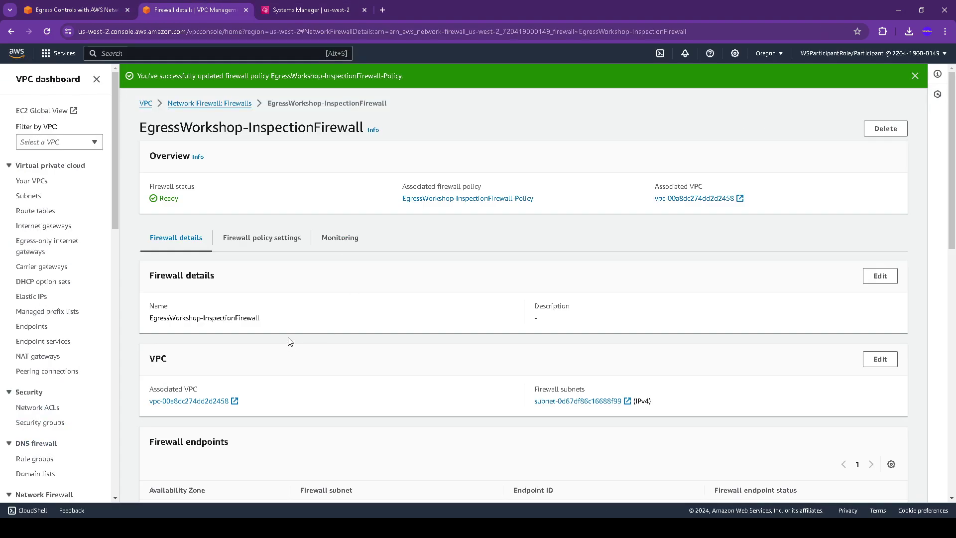
scroll(371, 266, "down", 10)
scroll(375, 271, "down", 1)
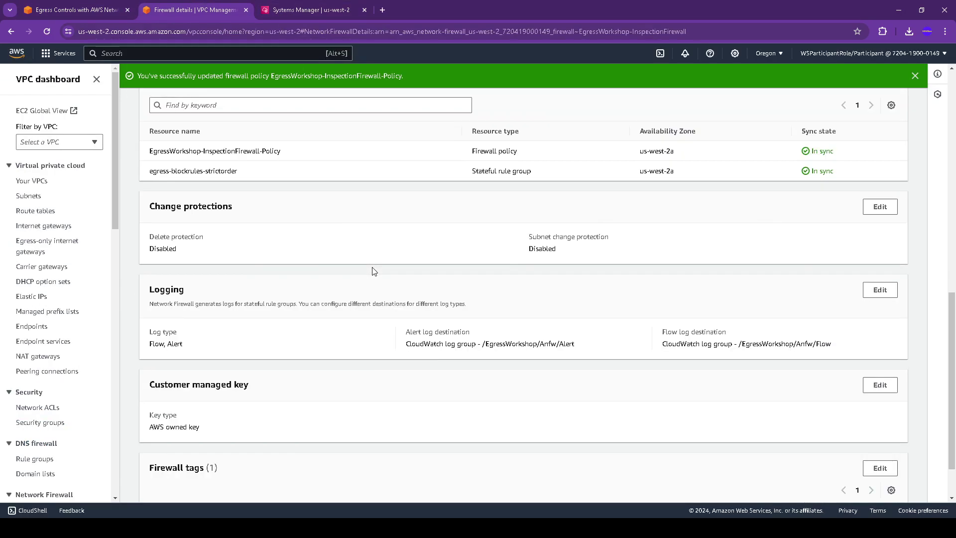
scroll(374, 271, "down", 1)
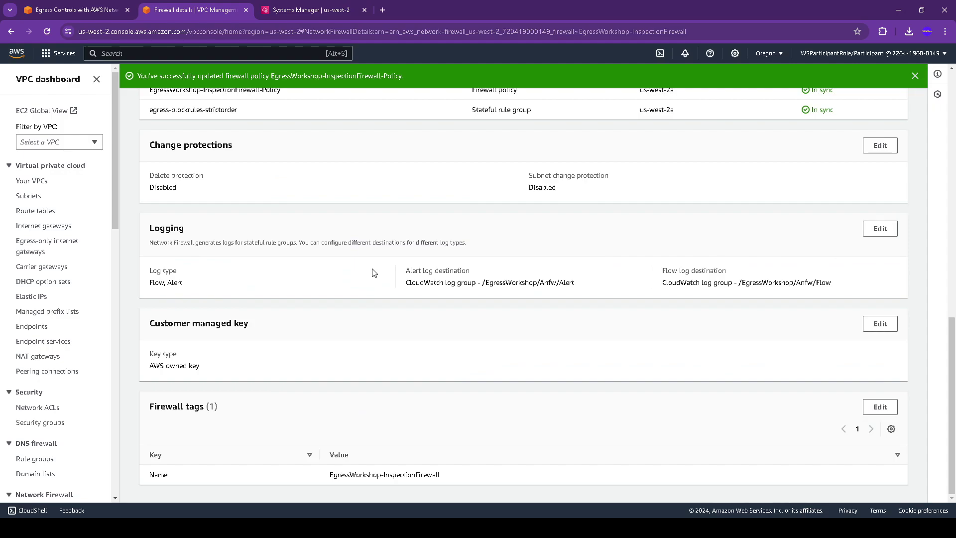
scroll(375, 271, "up", 12)
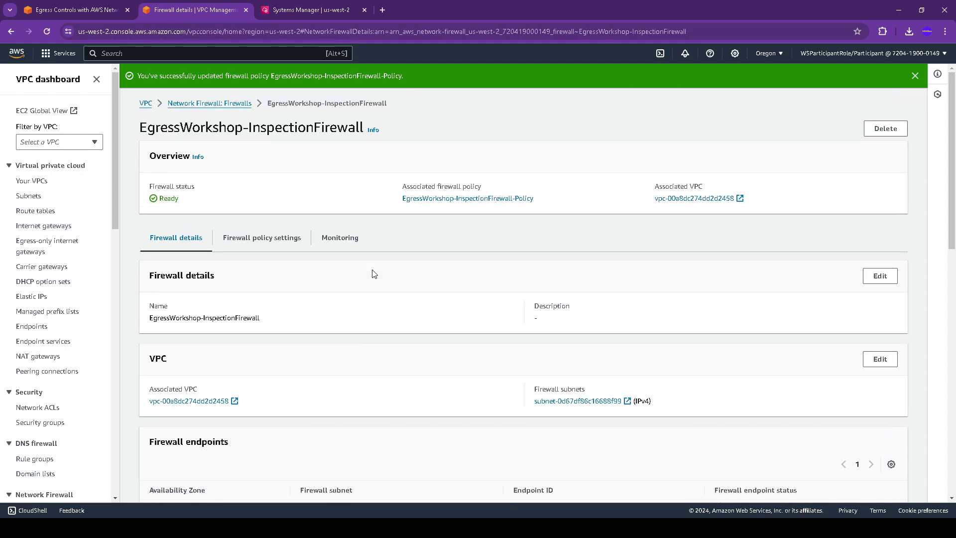
Step: Recheck the guide and examine the stateful rule groups listed in the firewall policy settings
key("ctrl+Page_Up")
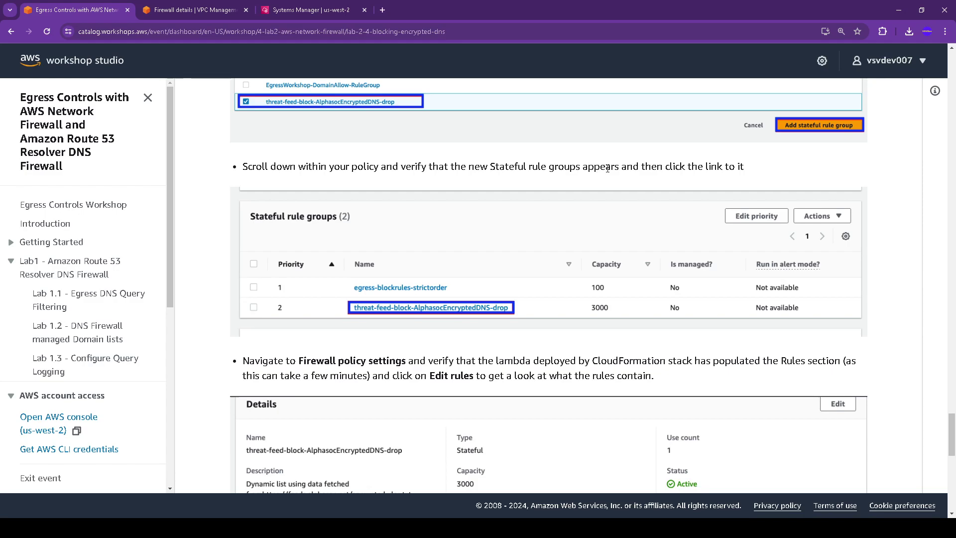
key("ctrl+Page_Down")
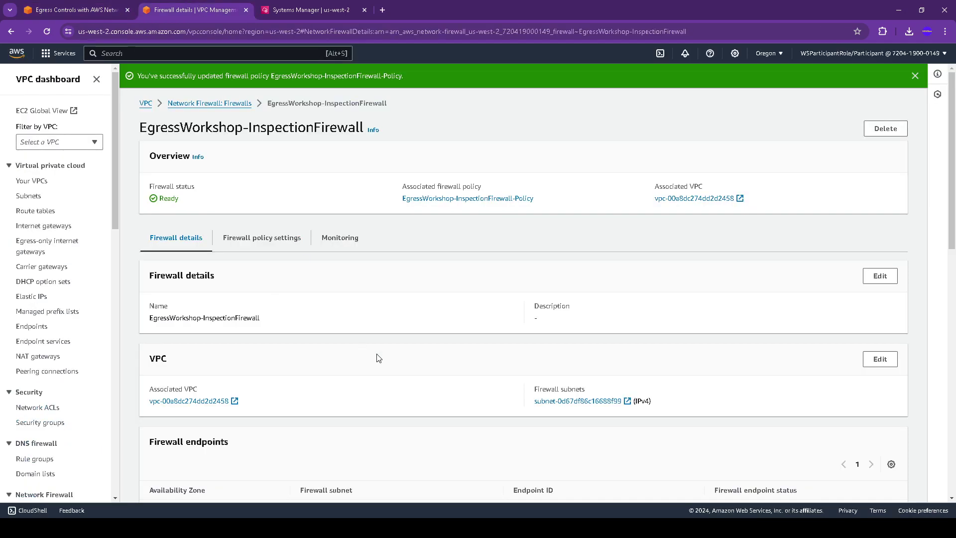
scroll(395, 360, "up", 3)
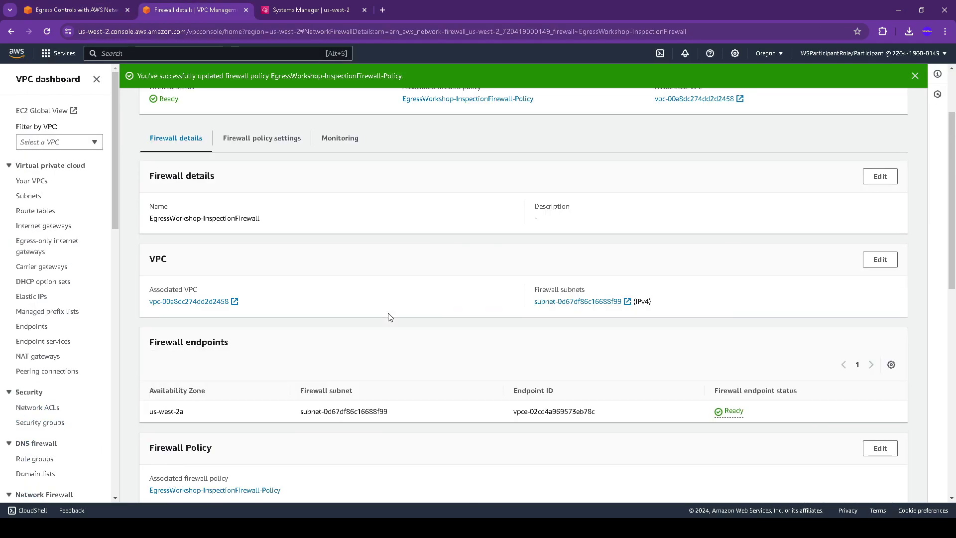
left_click(261, 139)
scroll(641, 381, "down", 4)
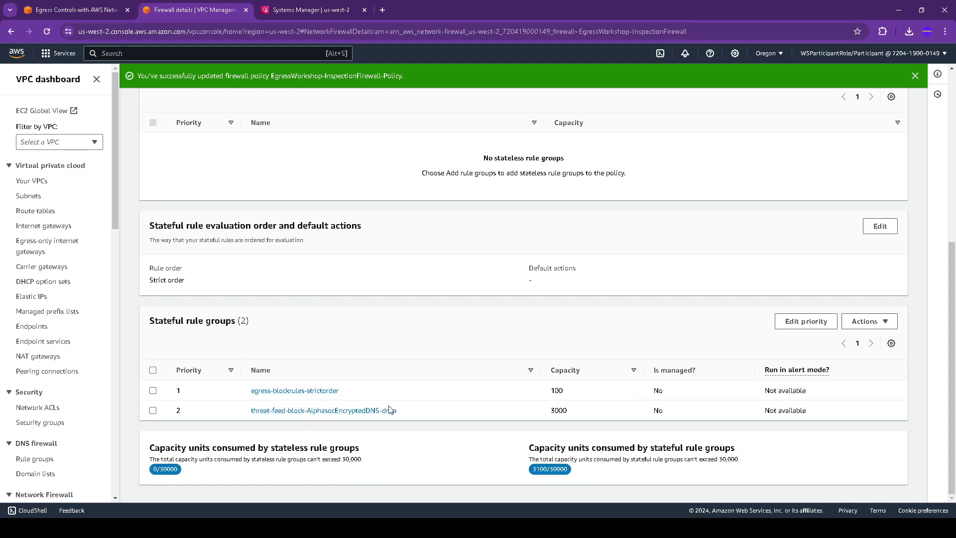
Step: Read the guide's instructions on verifying the populated rules and using Edit rules, then return to the firewall's stateful rule groups
key("ctrl+Page_Up")
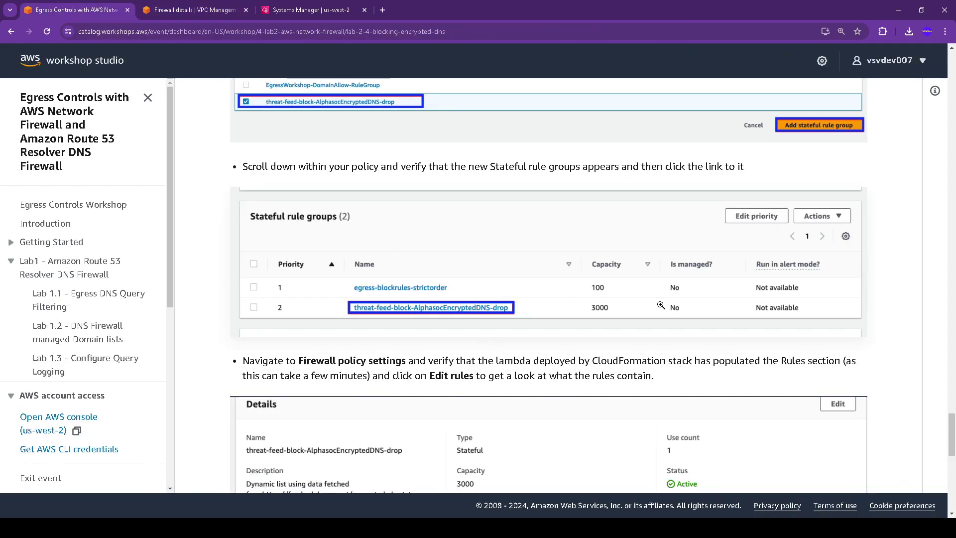
scroll(572, 317, "down", 3)
left_click_drag(311, 211, 419, 209)
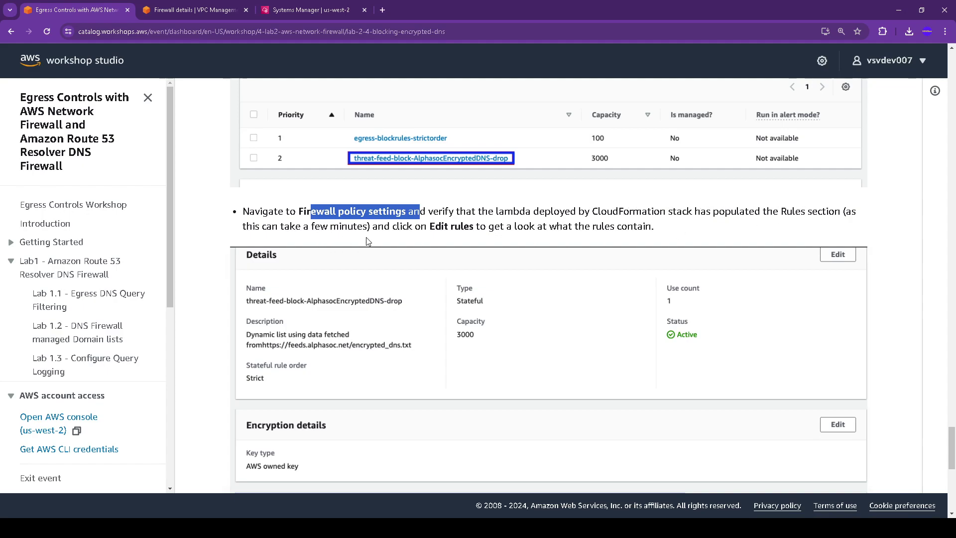
left_click_drag(426, 226, 680, 239)
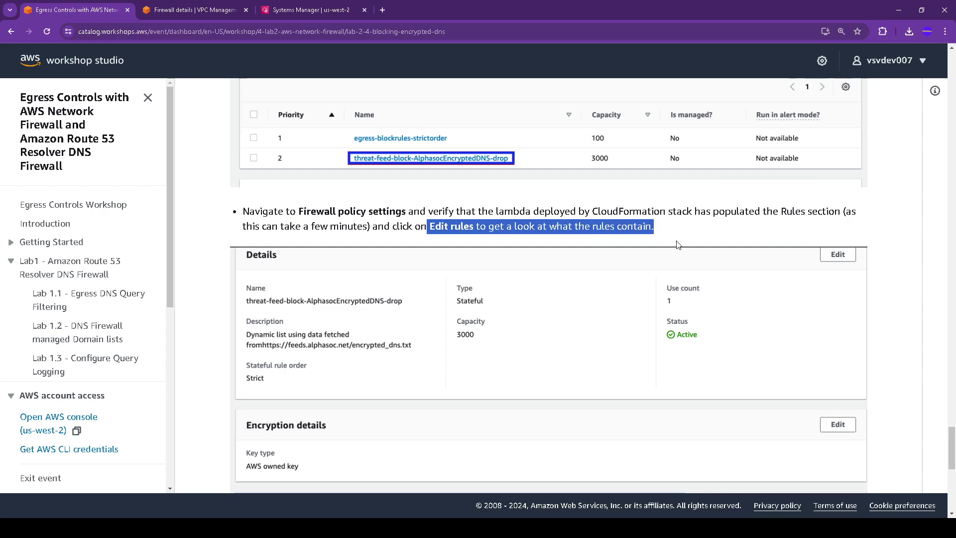
scroll(685, 255, "down", 4)
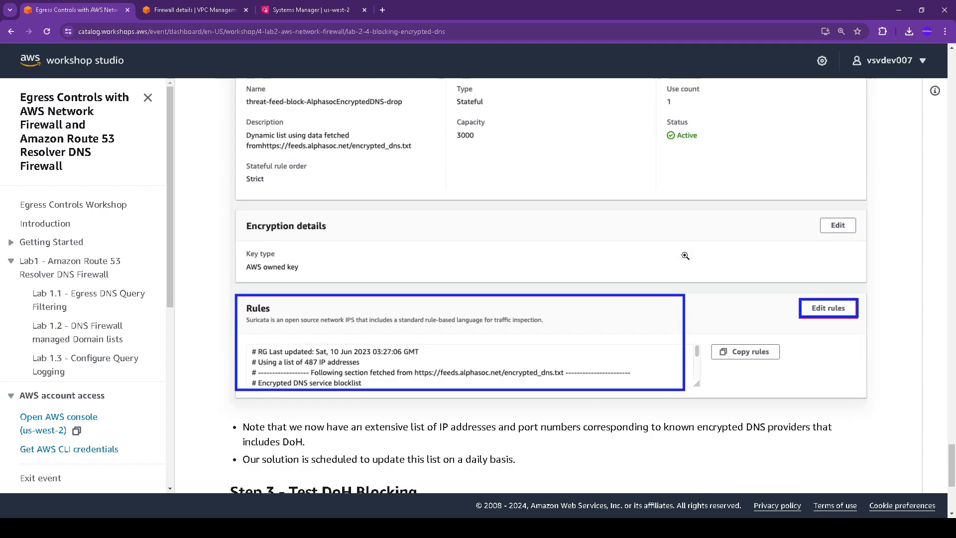
scroll(685, 256, "up", 1)
left_click(198, 7)
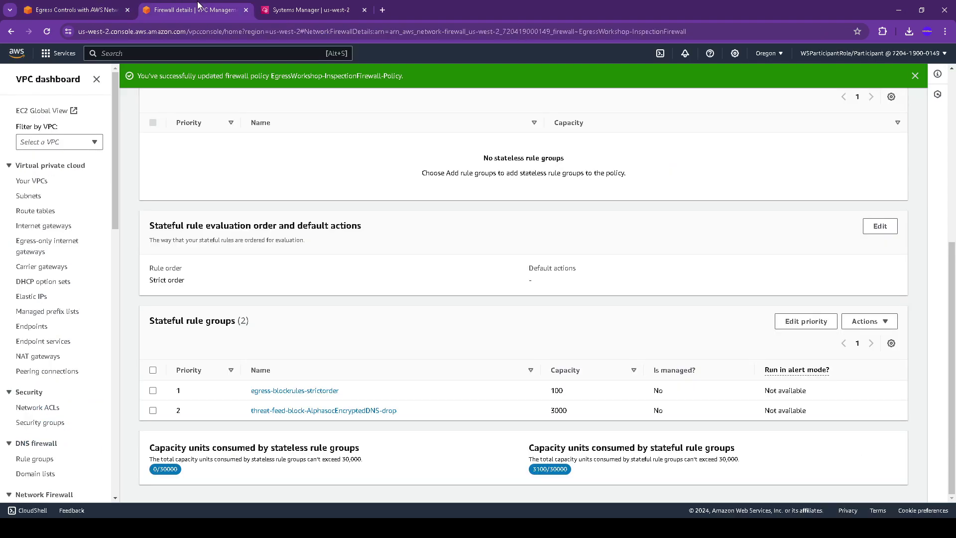
Step: Open the rules of threat-feed-block-AlphasocEncryptedDNS-drop for editing, enlarge the Suricata rule string and examine it through to its end
left_click(348, 411)
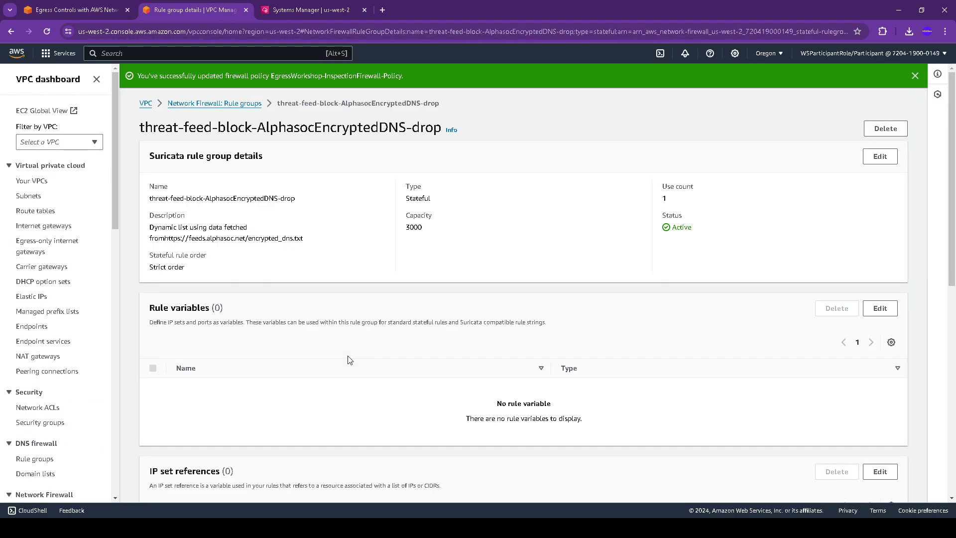
scroll(351, 360, "down", 7)
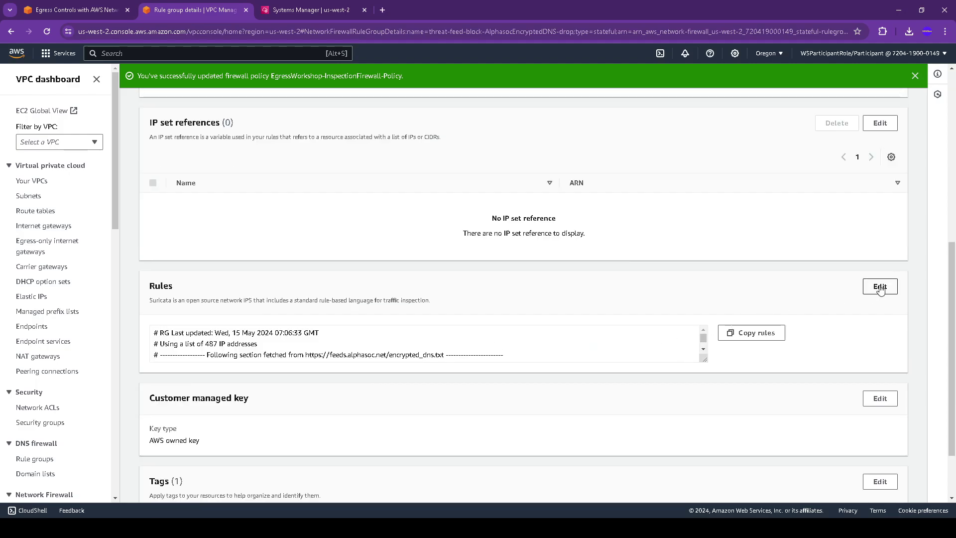
left_click(880, 287)
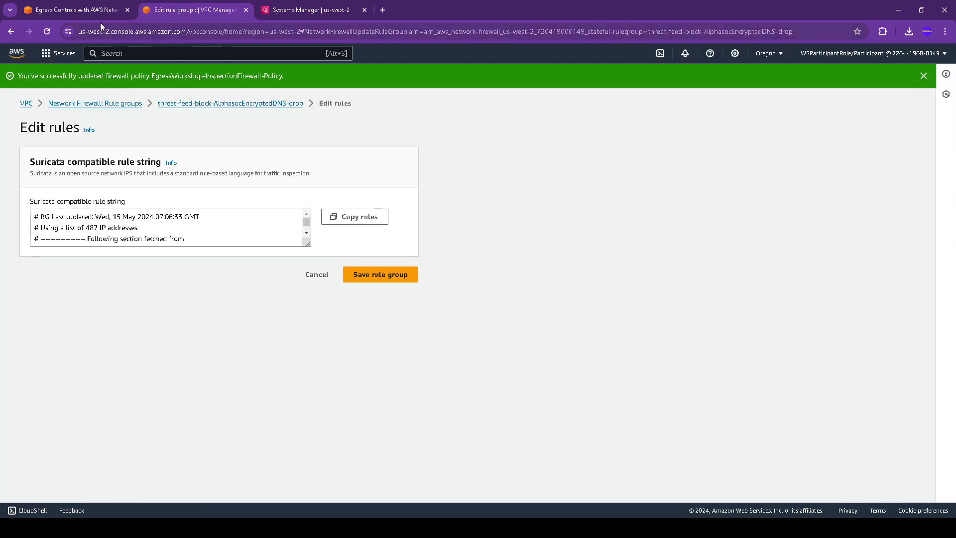
left_click_drag(308, 244, 369, 482)
scroll(178, 302, "down", 5)
scroll(177, 302, "down", 20)
left_click_drag(306, 261, 335, 473)
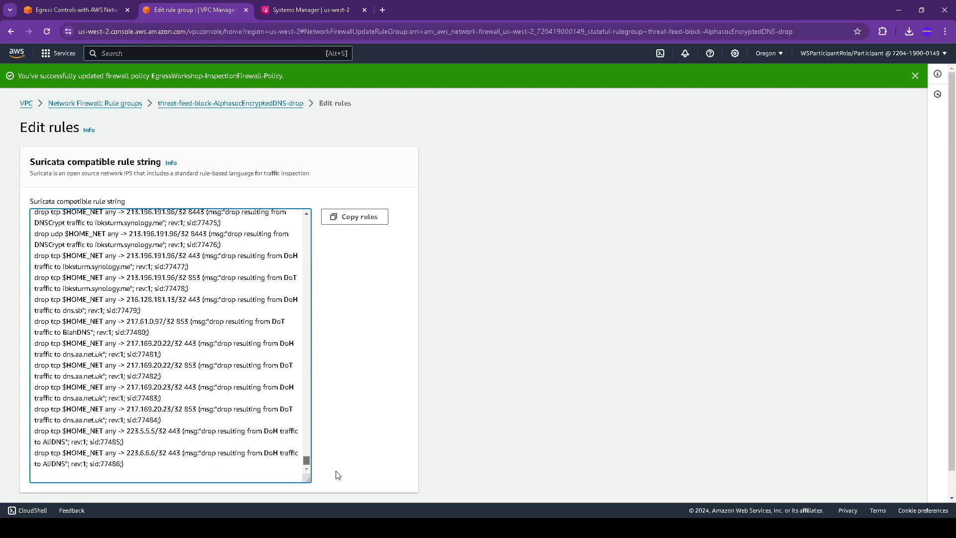
Step: Following the guide's DoH blocking test, run testegress in the EC2 test host session and check the DNS over HTTPS result
left_click(121, 5)
scroll(291, 215, "down", 5)
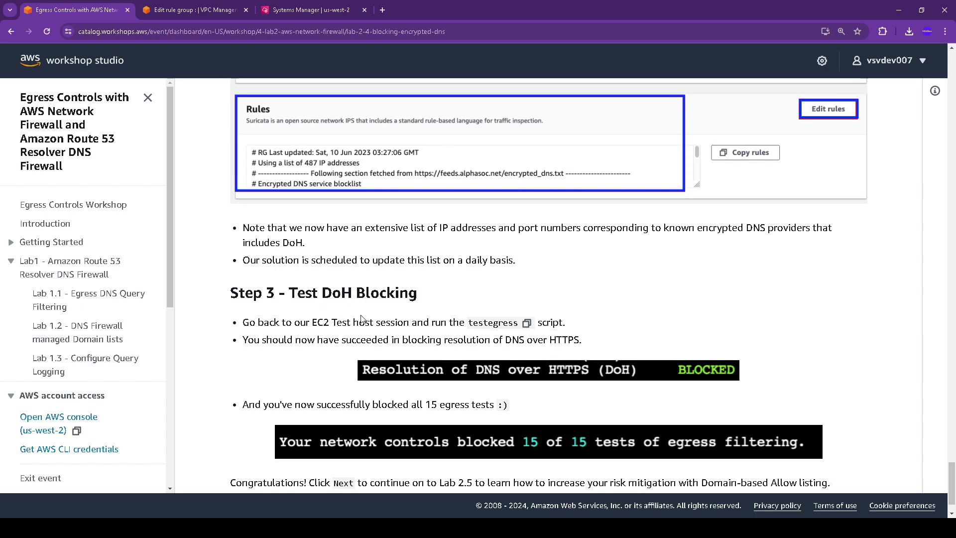
left_click(527, 322)
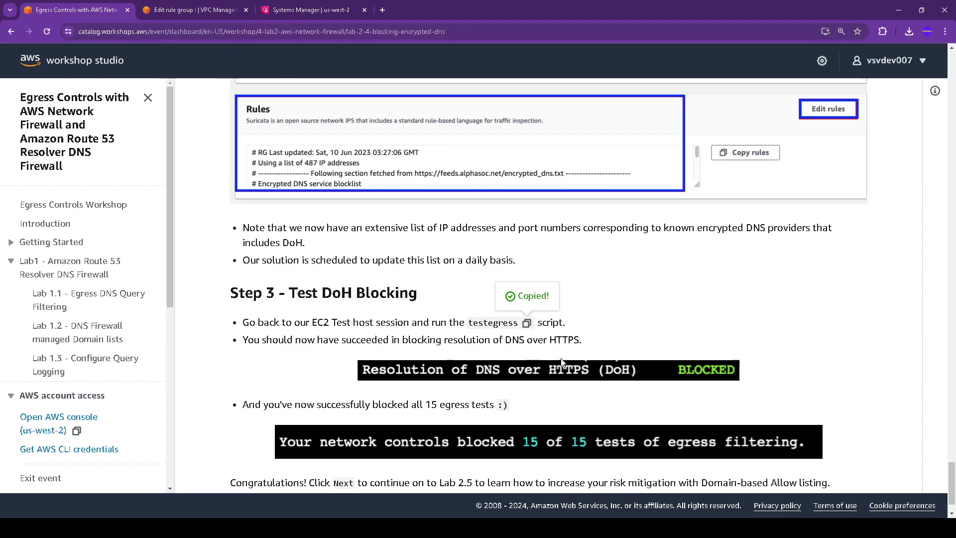
left_click(281, 6)
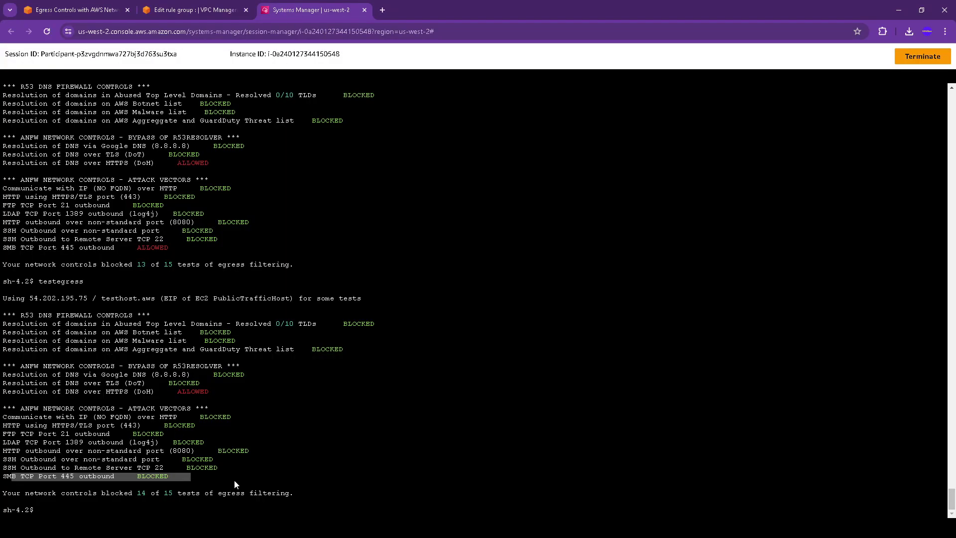
key("Up")
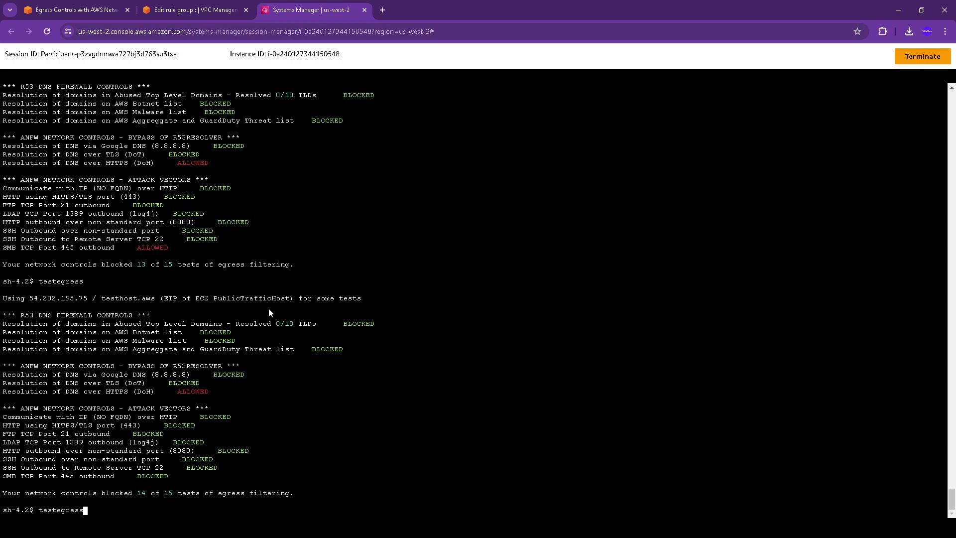
key("Return")
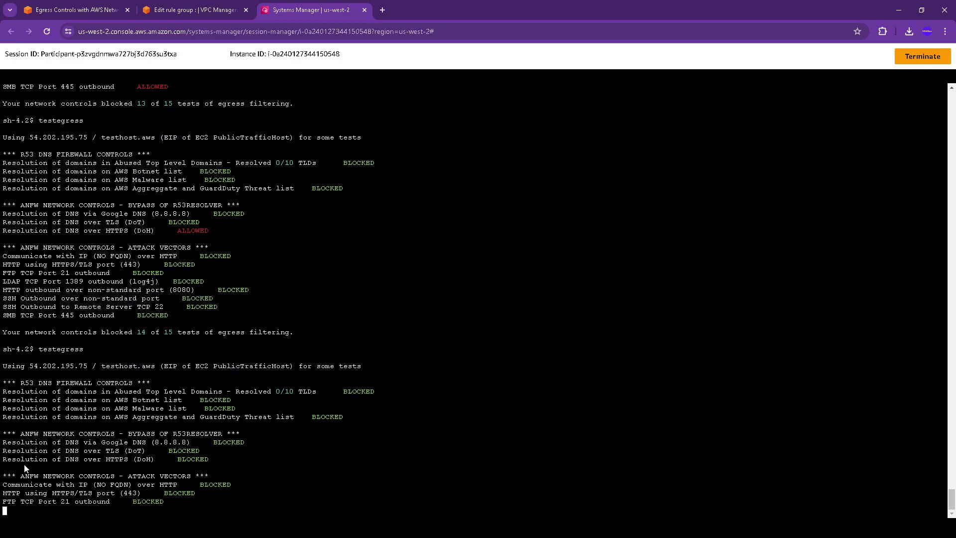
left_click_drag(204, 450, 7, 443)
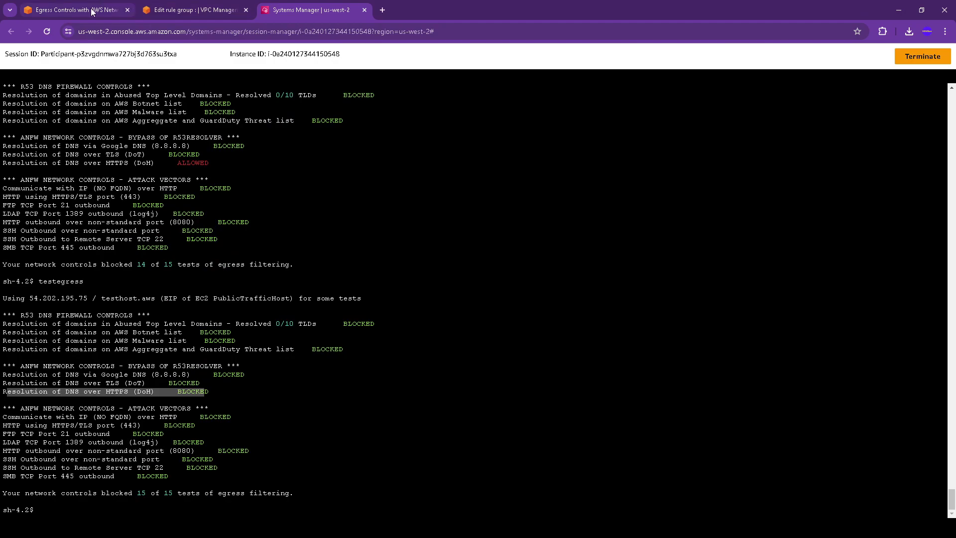
Step: Advance the guide to Lab 2.5 - Building Domain-based Allow policies and read its introduction and rule group disassociation instructions
left_click(75, 10)
scroll(888, 478, "down", 1)
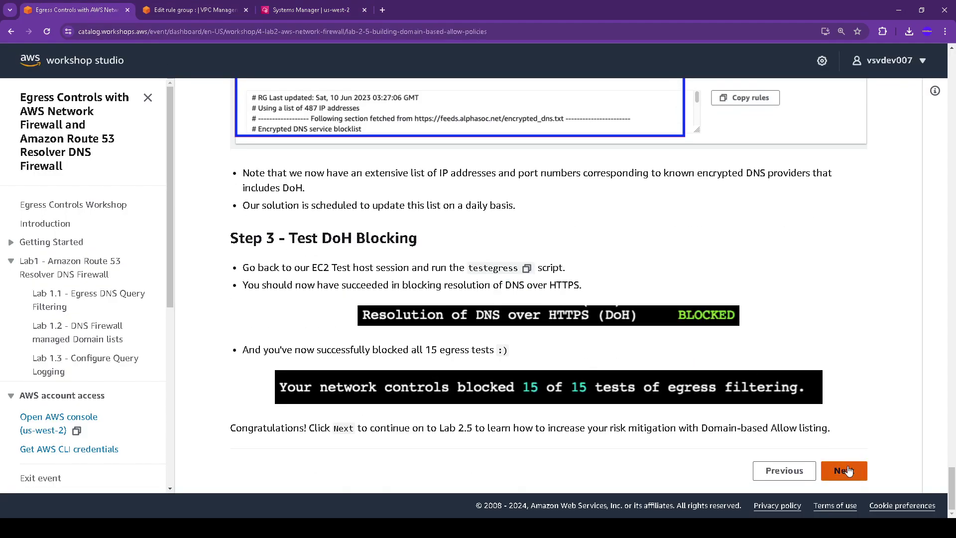
left_click(844, 471)
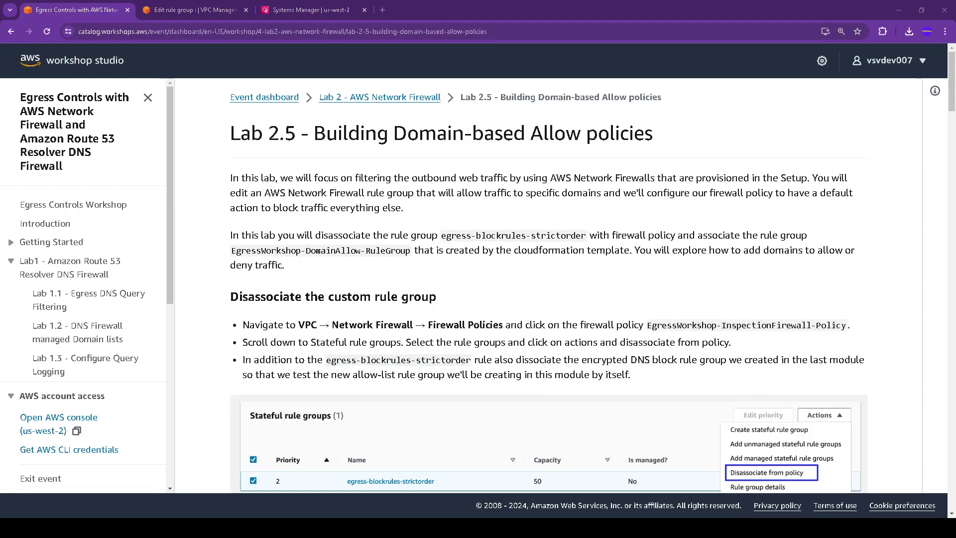
left_click(935, 90)
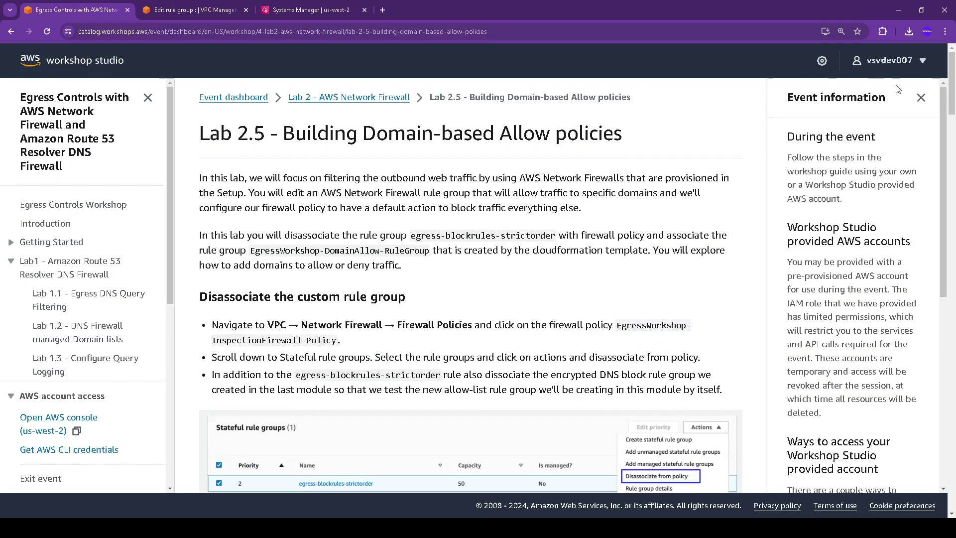
left_click(919, 98)
left_click_drag(230, 138, 720, 138)
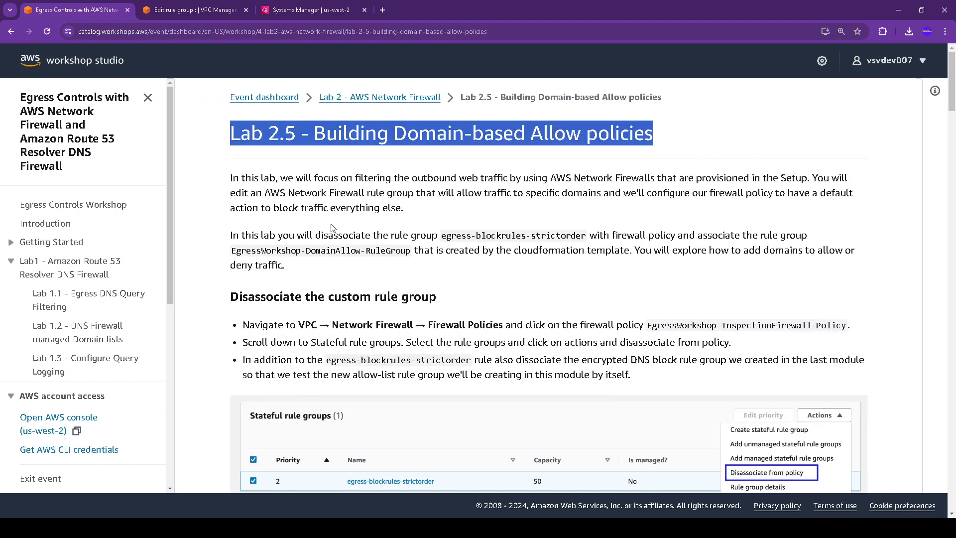
left_click_drag(231, 178, 403, 209)
scroll(359, 293, "down", 2)
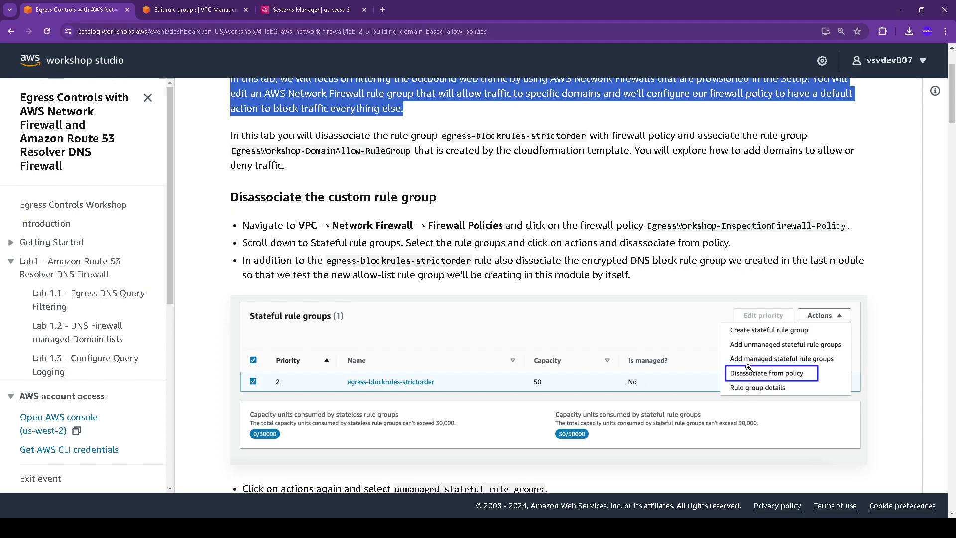
Step: Leave the rule editor and check the Network Firewall rule groups and firewall policies lists against the guide's instructions
left_click(211, 7)
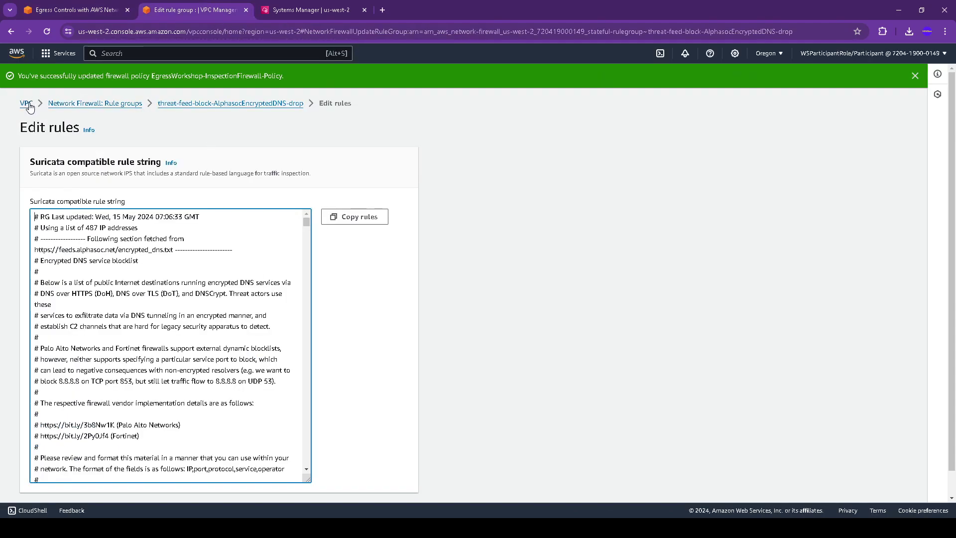
left_click(139, 104)
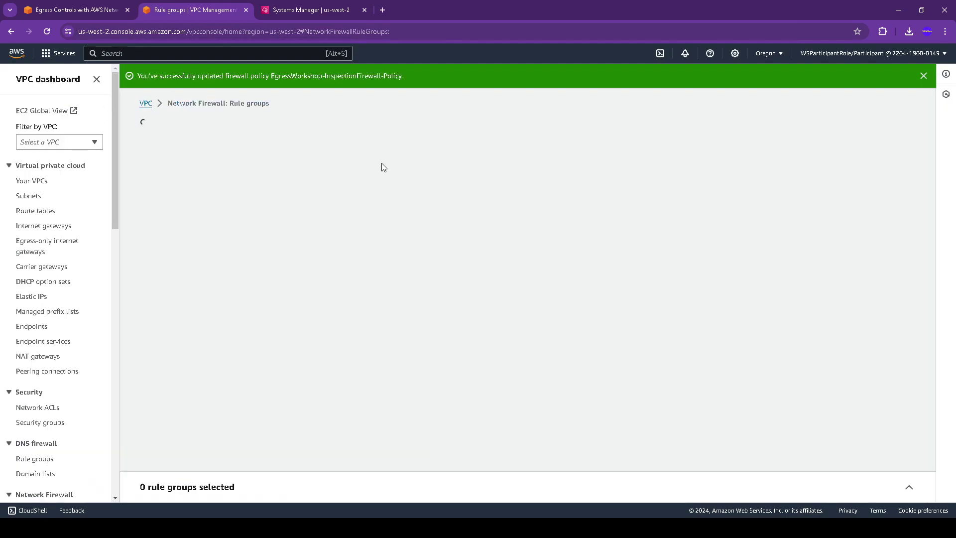
left_click(923, 76)
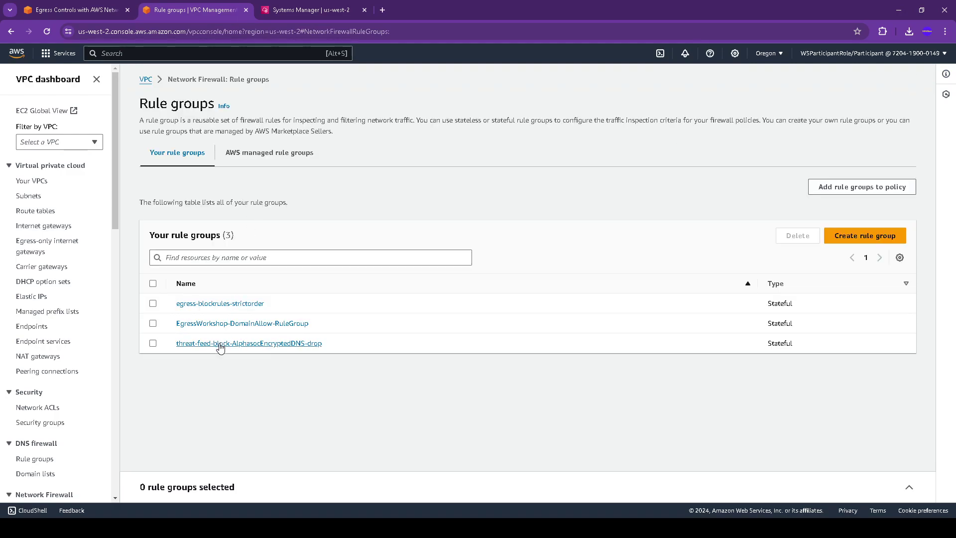
left_click(77, 8)
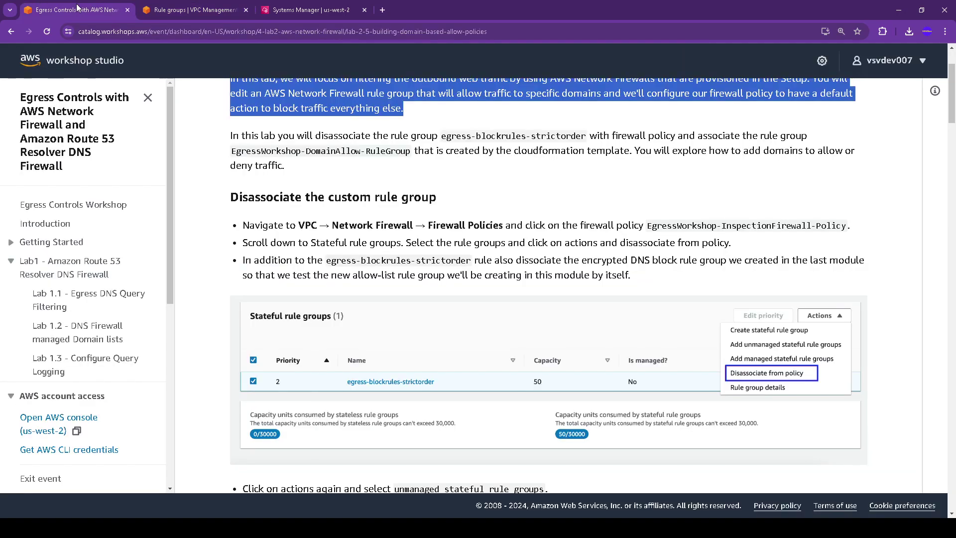
left_click(213, 10)
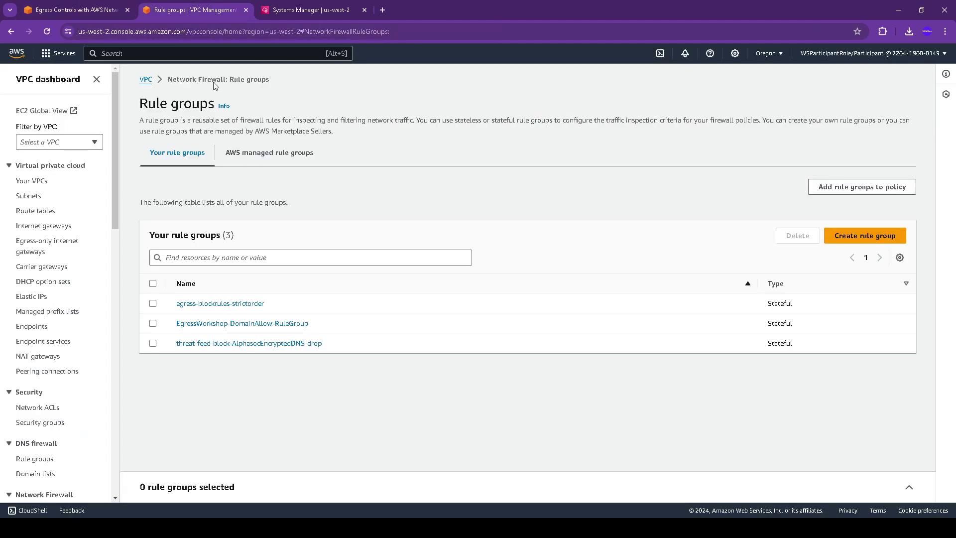
scroll(47, 409, "down", 1)
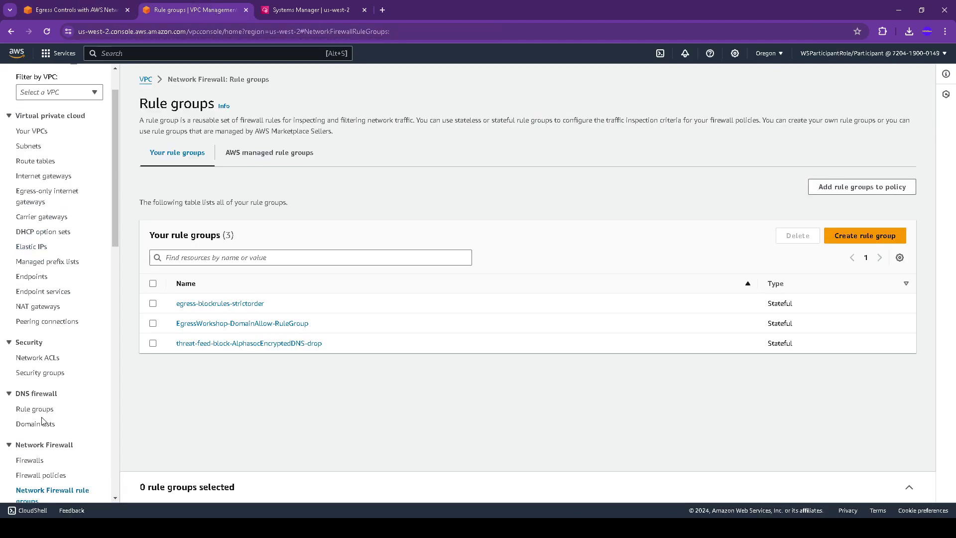
left_click(43, 475)
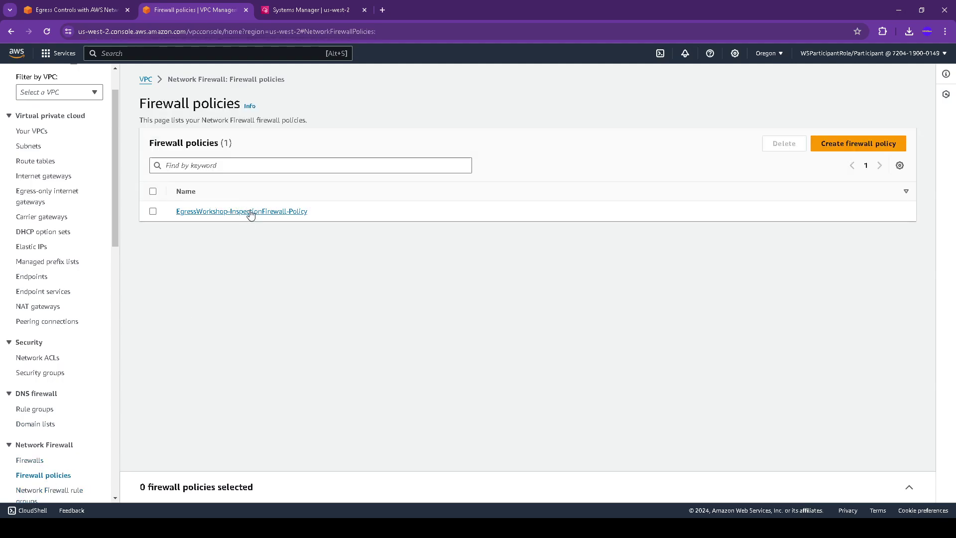
left_click(90, 6)
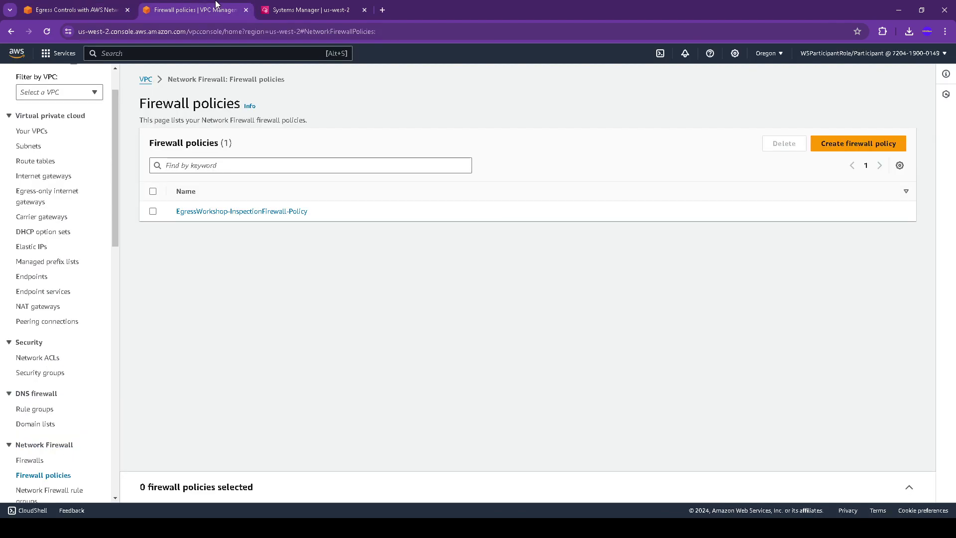
Step: Open the firewall policy settings of EgressWorkshop-InspectionFirewall at its stateful rule groups and recheck the guide's disassociation instructions
left_click(217, 6)
left_click(41, 460)
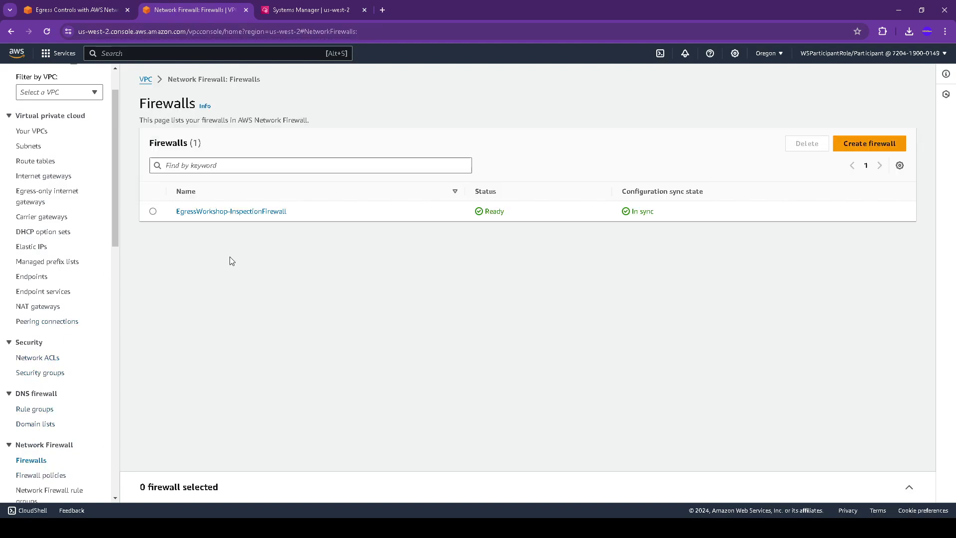
left_click(233, 212)
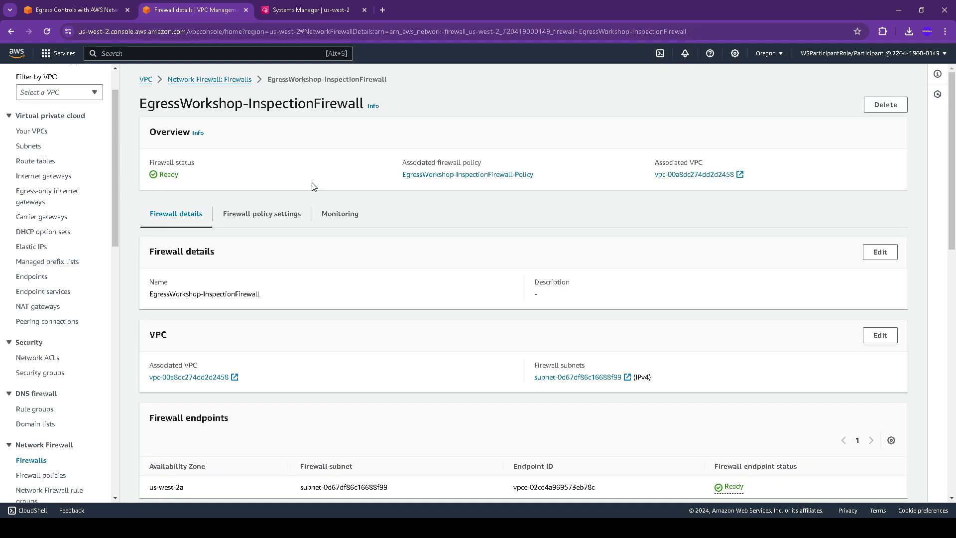
left_click(257, 216)
scroll(398, 269, "down", 5)
left_click(94, 8)
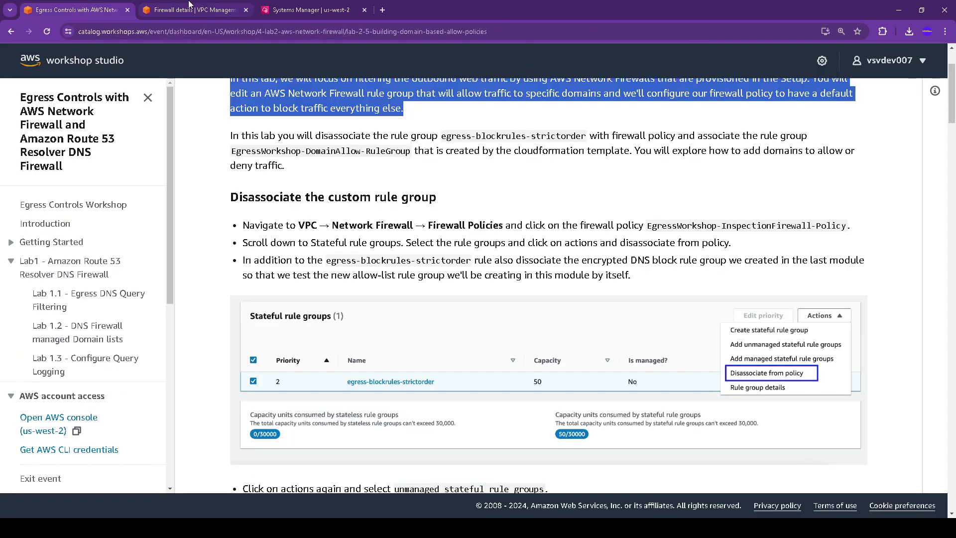
Step: Disassociate the egress-blockrules-strictorder stateful rule group from the firewall policy
left_click(189, 8)
left_click(153, 391)
left_click(864, 325)
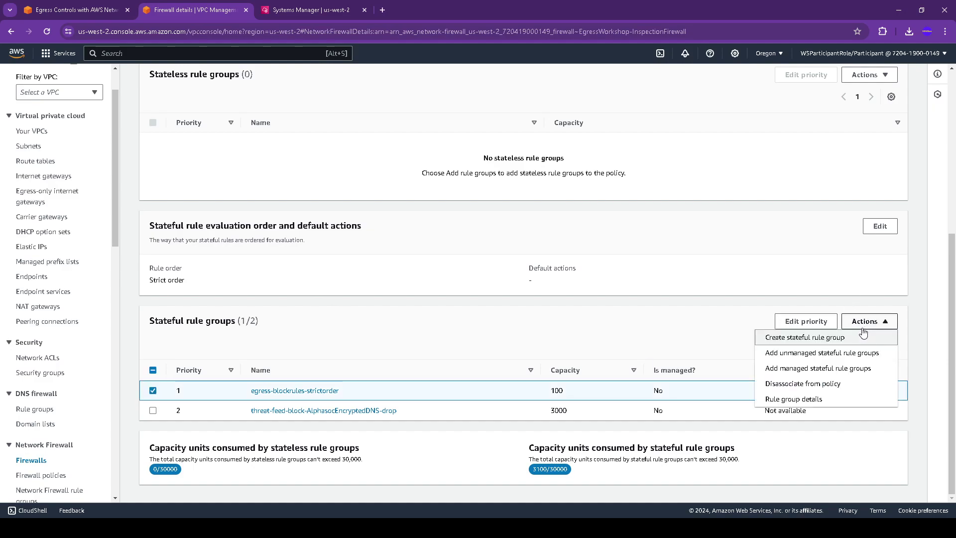
left_click(805, 386)
left_click(639, 357)
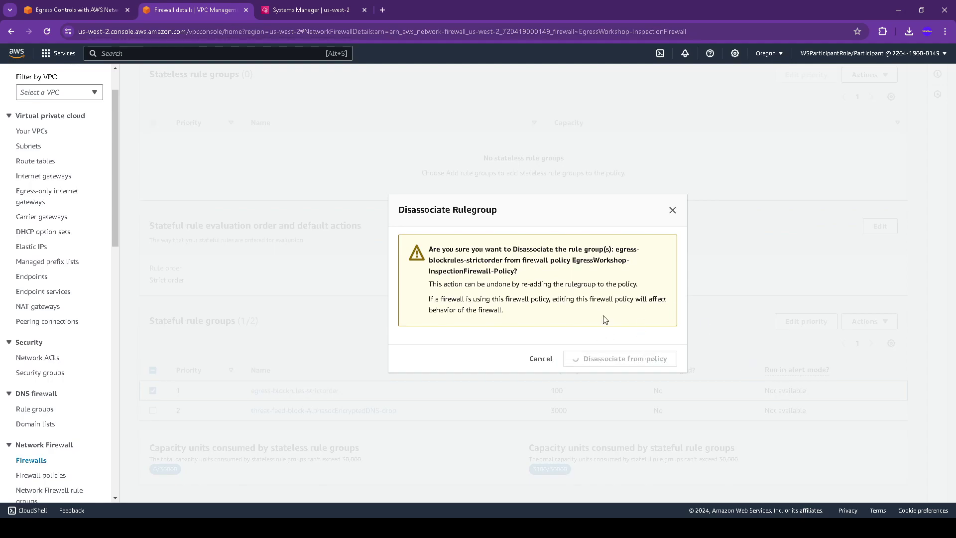
Step: Read the guide's instructions on adding EgressWorkshop-DomainAllow-RuleGroup as an unmanaged stateful rule group
left_click(75, 10)
scroll(520, 347, "down", 5)
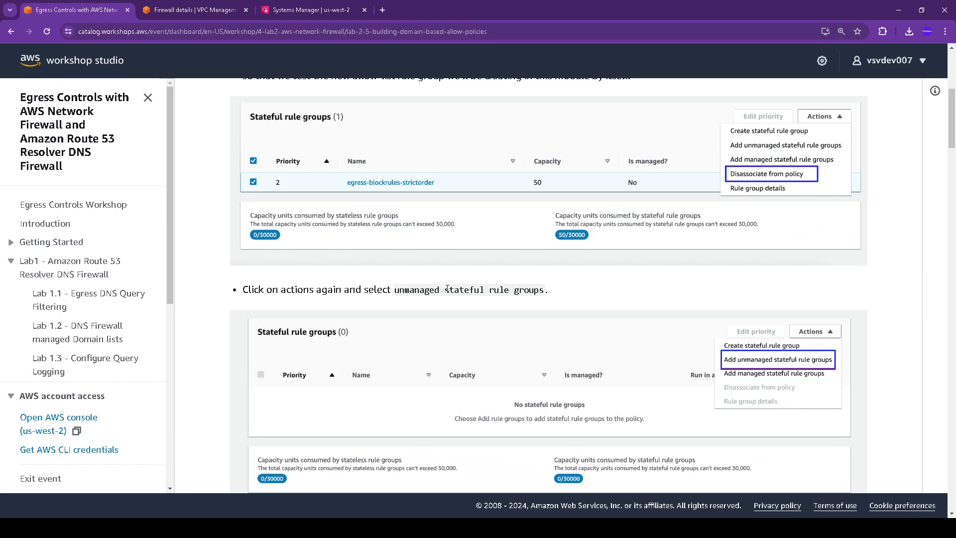
left_click_drag(445, 289, 515, 290)
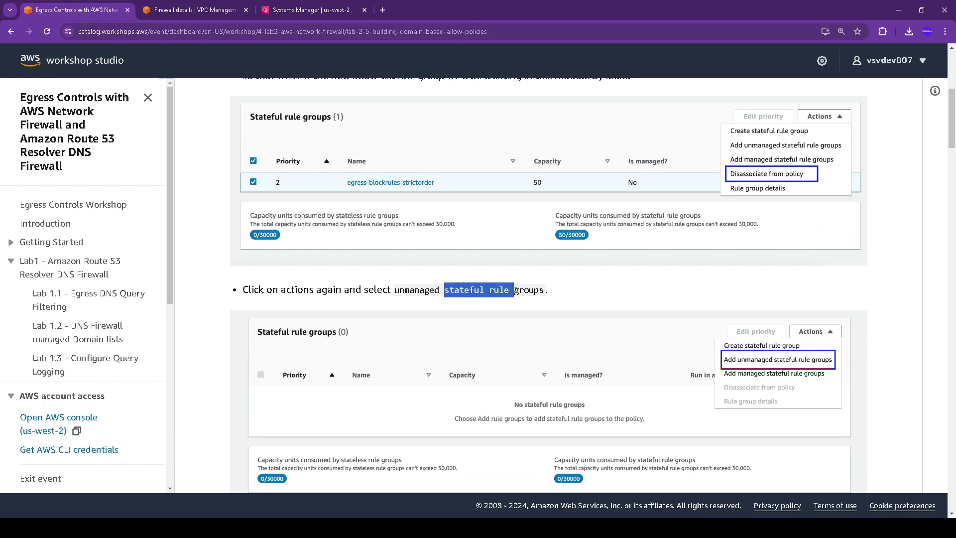
scroll(548, 320, "down", 3)
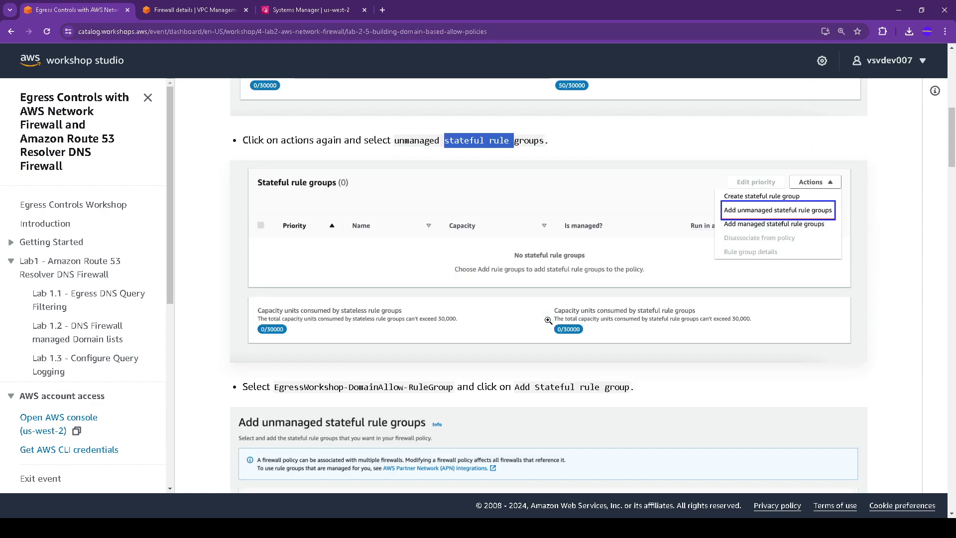
Step: Consult the lab instructions and start adding unmanaged stateful rule groups from the EgressWorkshop-InspectionFirewall policy settings
scroll(548, 320, "up", 4)
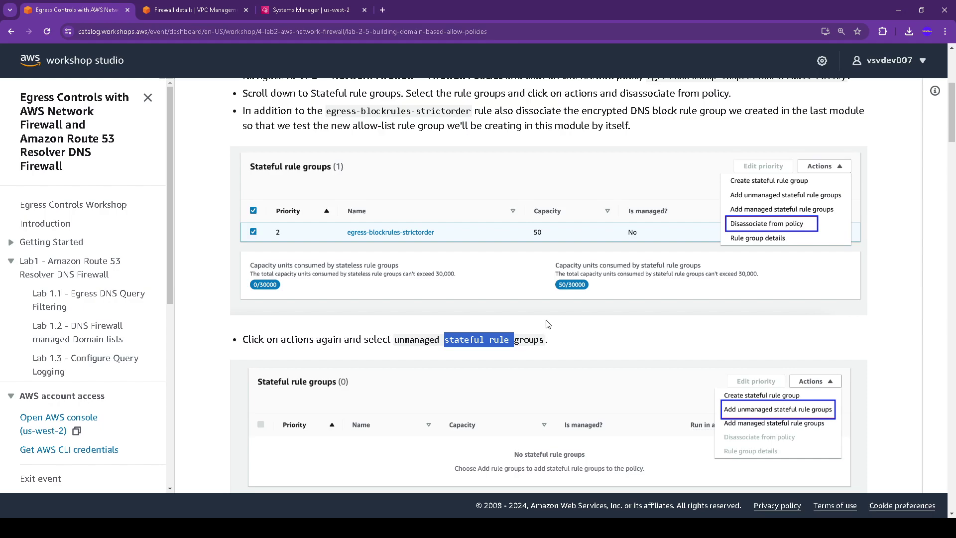
scroll(548, 324, "down", 4)
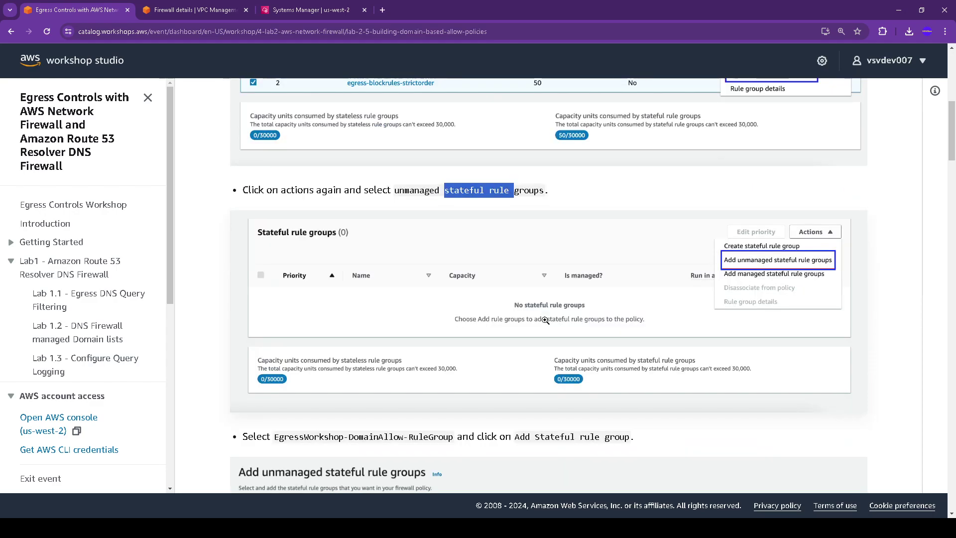
scroll(545, 320, "down", 1)
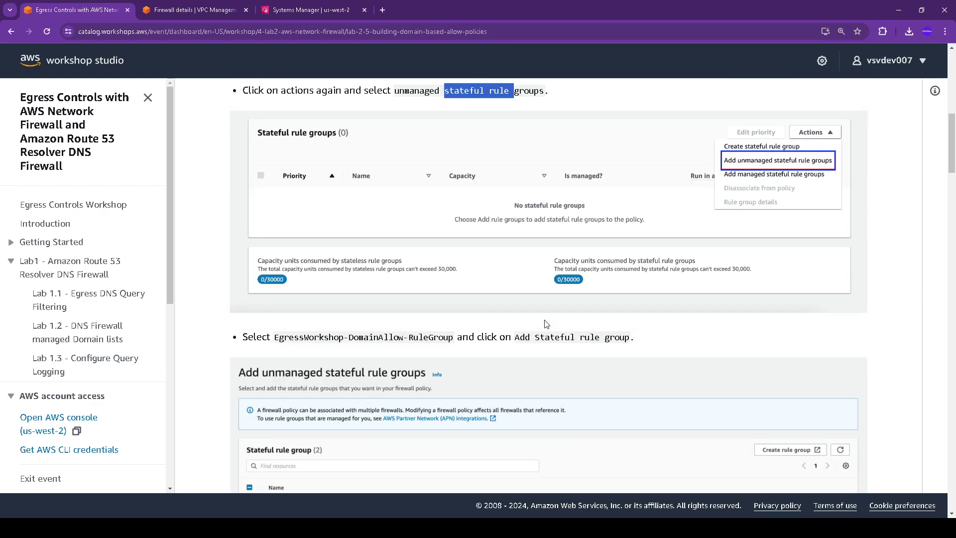
scroll(547, 324, "up", 3)
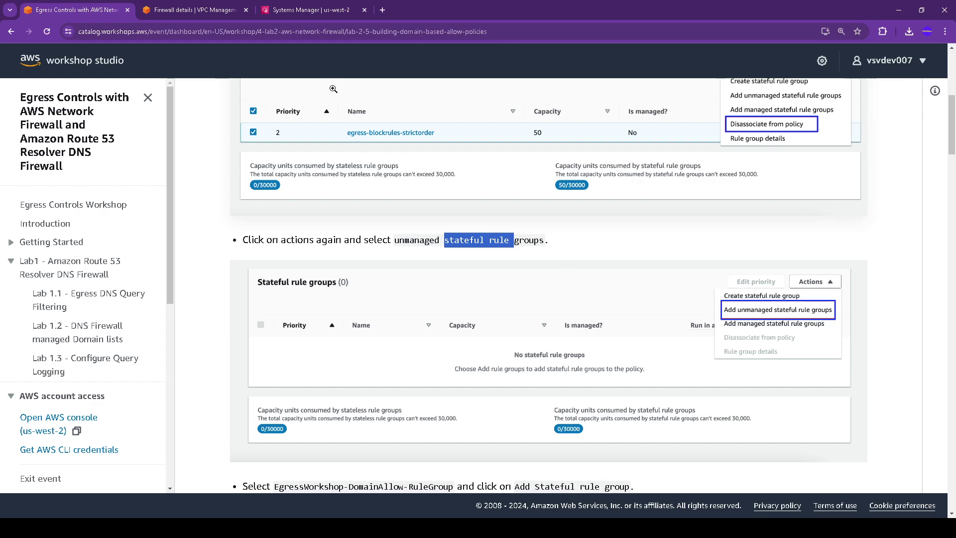
left_click(169, 7)
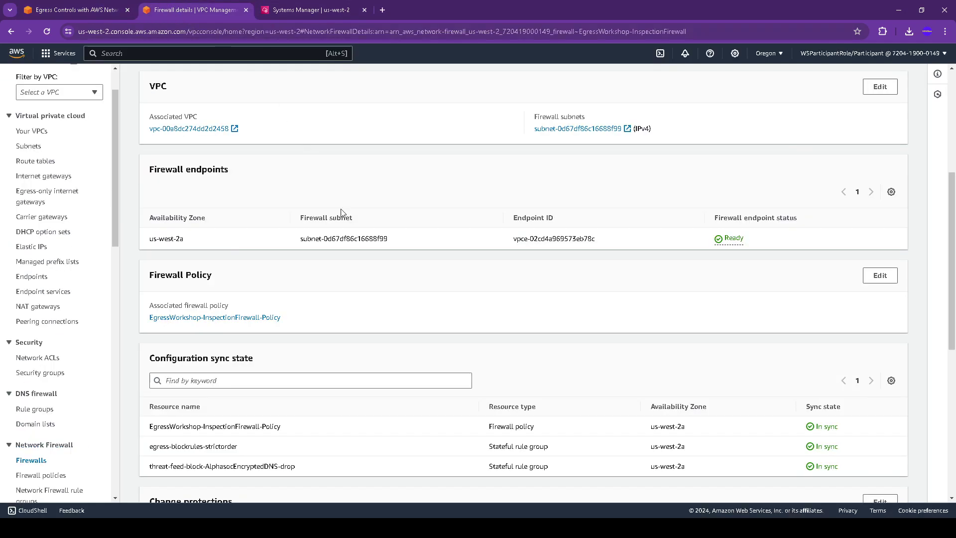
scroll(513, 282, "up", 5)
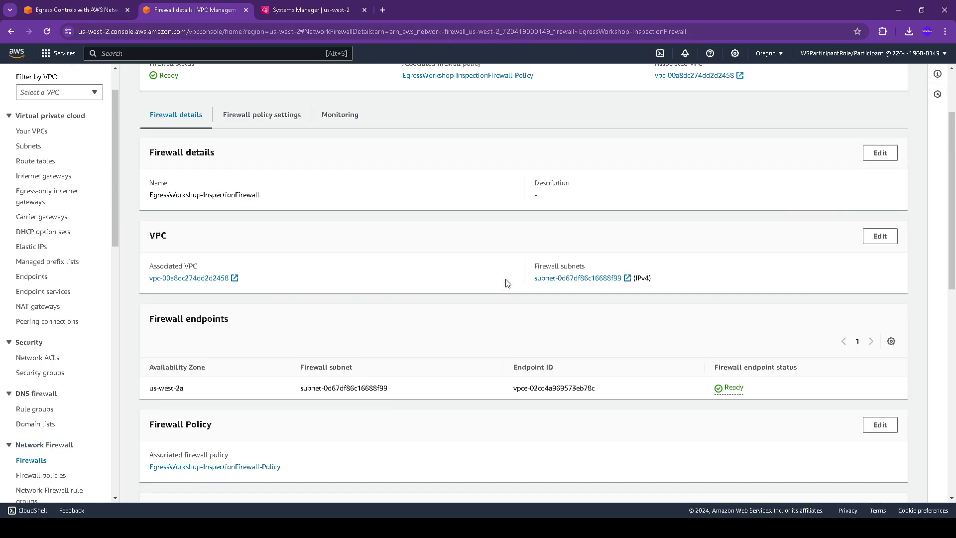
left_click(249, 219)
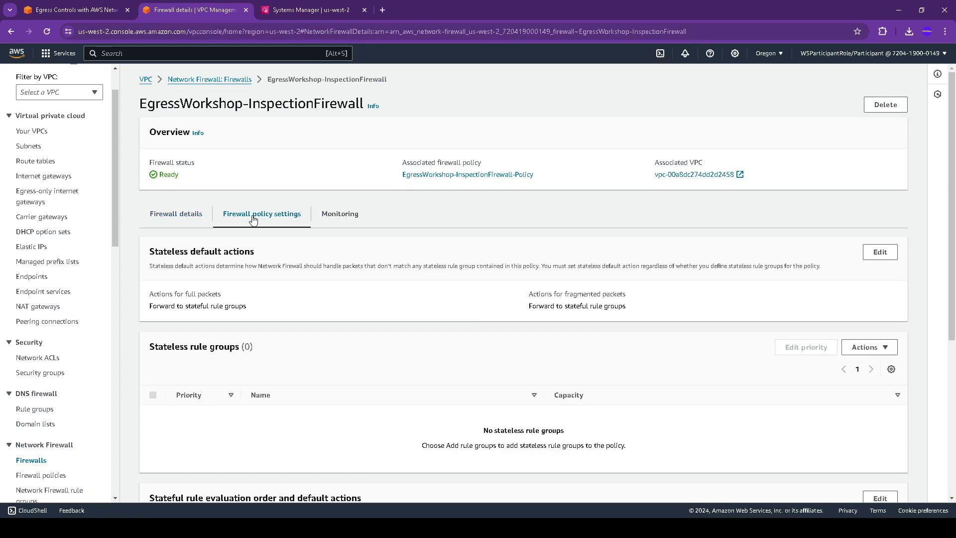
scroll(847, 323, "down", 5)
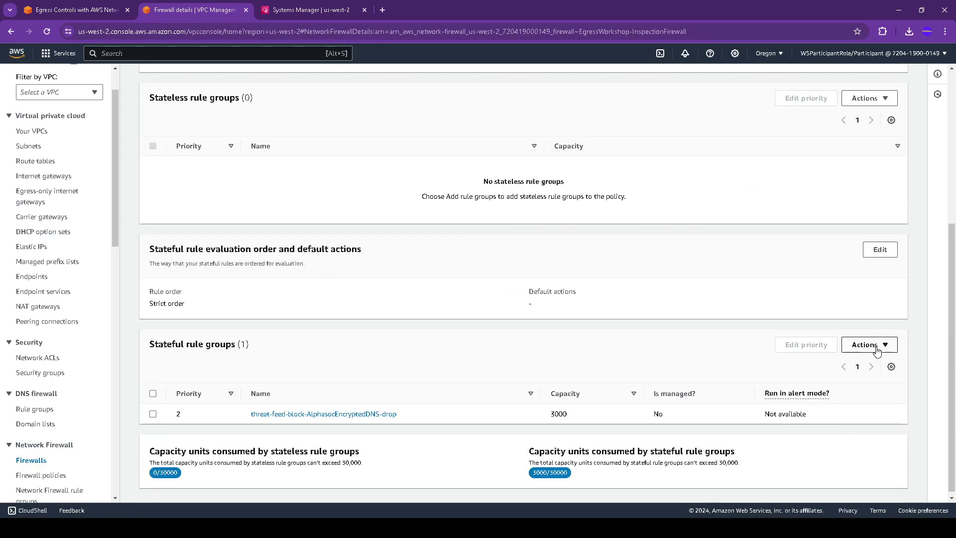
left_click(875, 348)
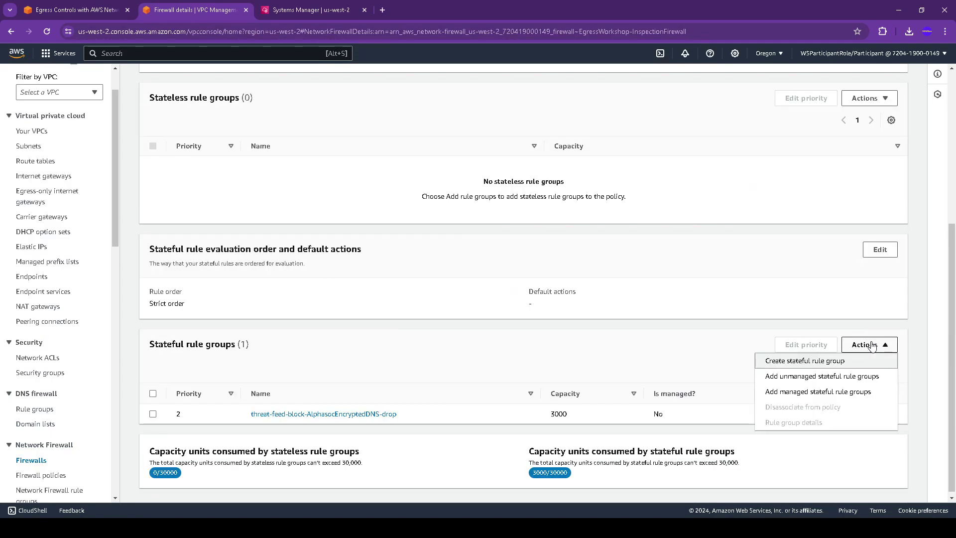
left_click(852, 375)
Step: Look up the required rule group in the lab instructions and add EgressWorkshop-DomainAllow-RuleGroup to the firewall policy
left_click(82, 12)
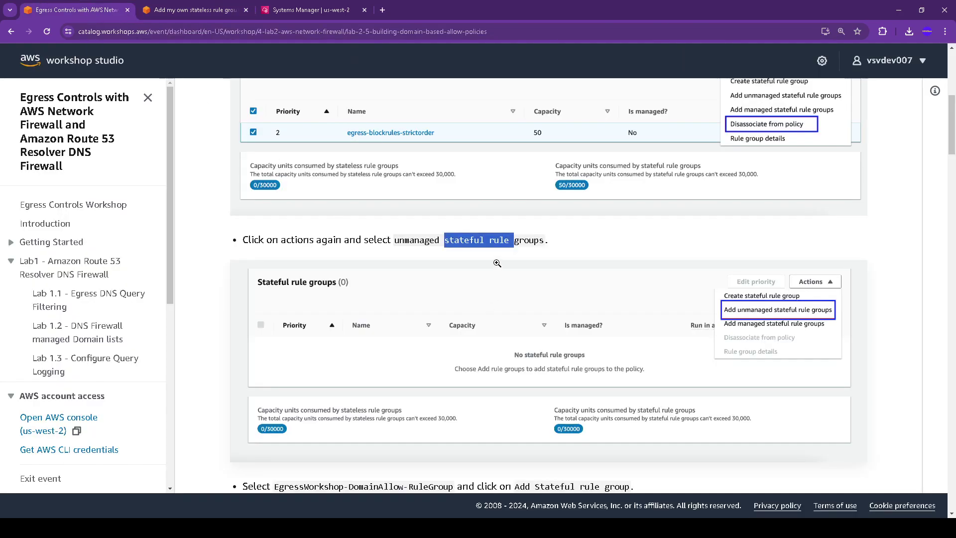
scroll(497, 263, "down", 4)
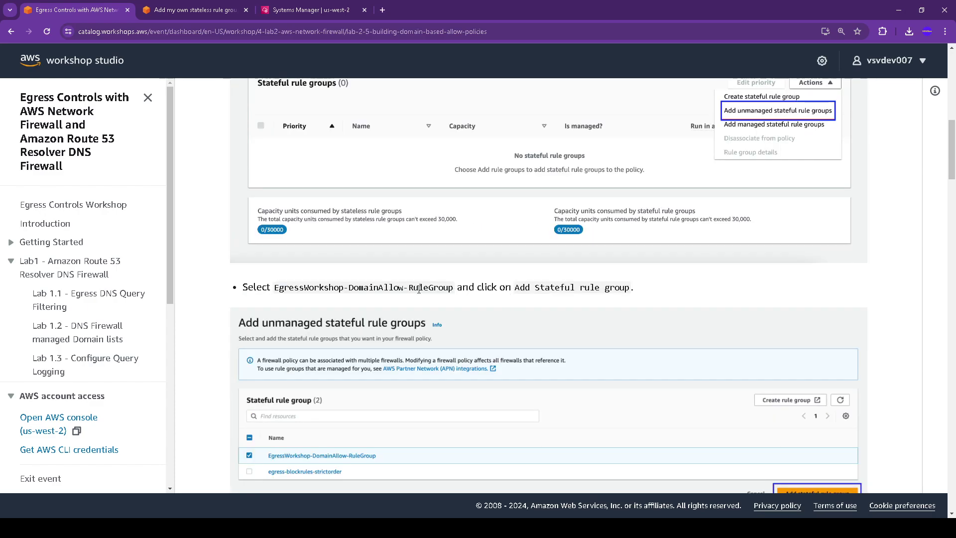
left_click_drag(275, 287, 450, 288)
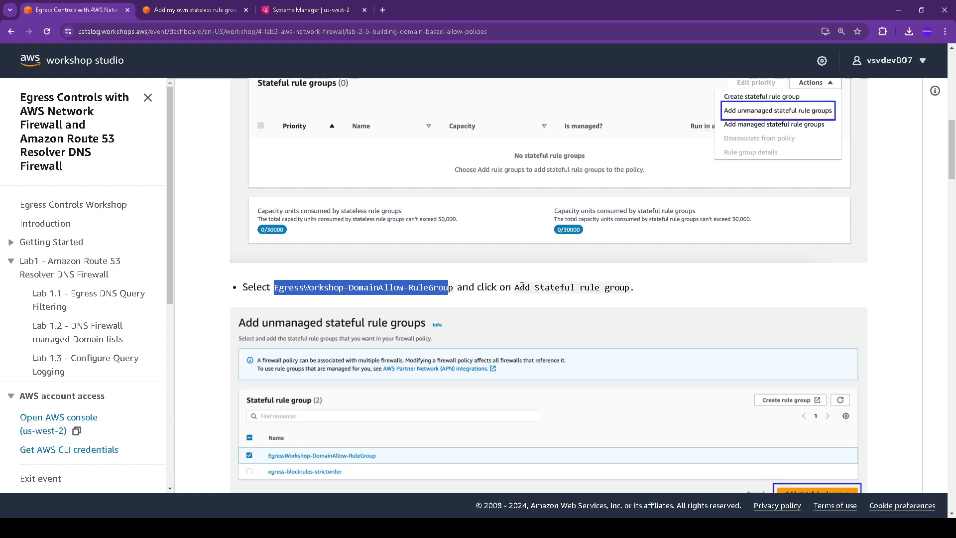
scroll(617, 285, "down", 1)
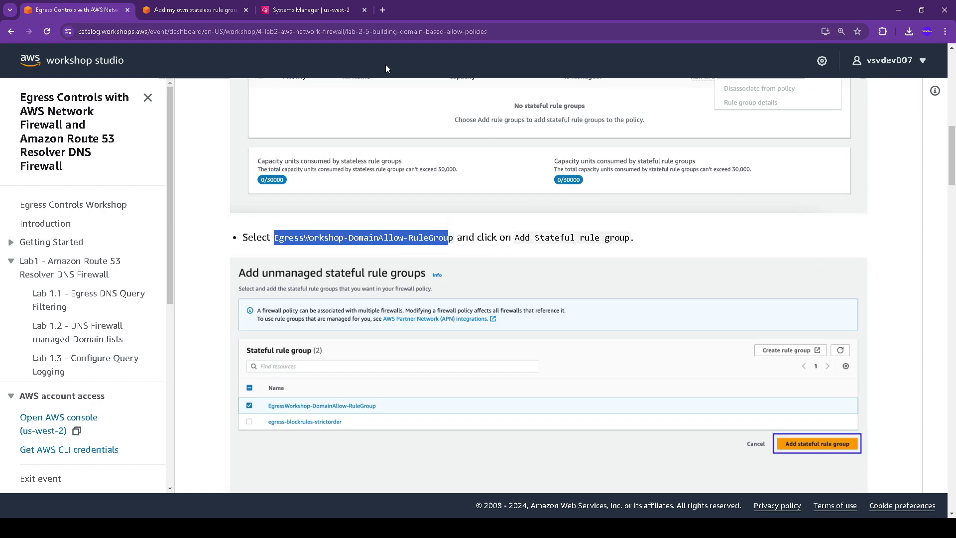
left_click(174, 7)
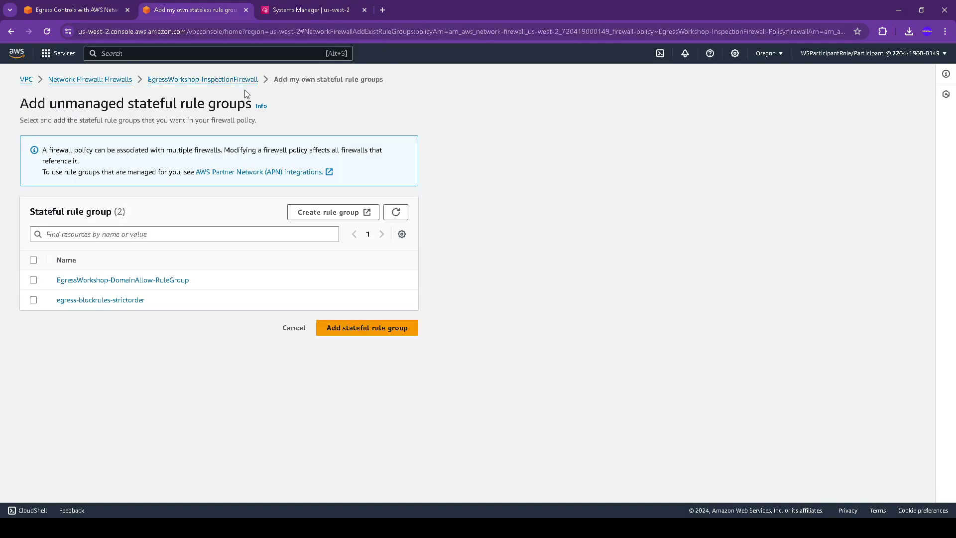
left_click(34, 281)
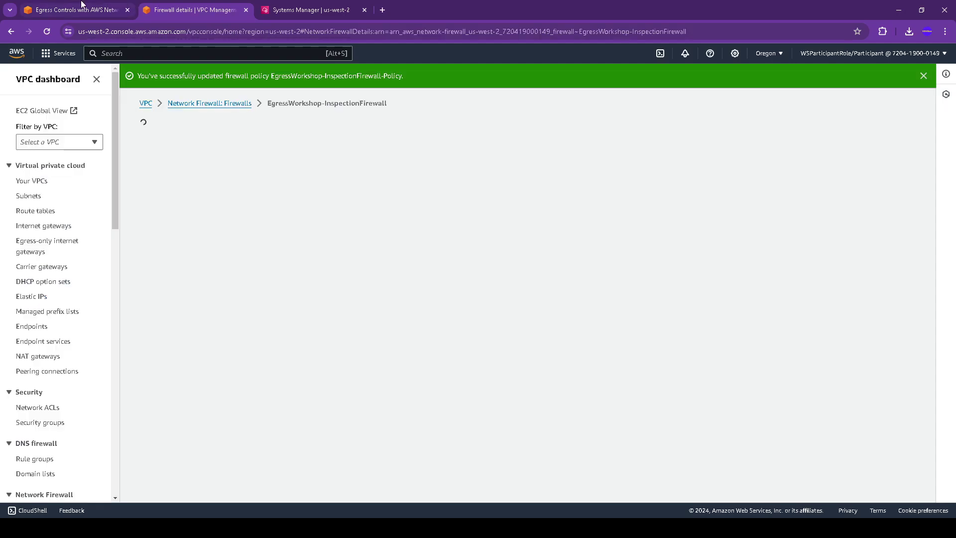
Step: Read the lab's verification instructions and look through the firewall details for the attached rule groups
left_click(75, 9)
scroll(527, 249, "down", 6)
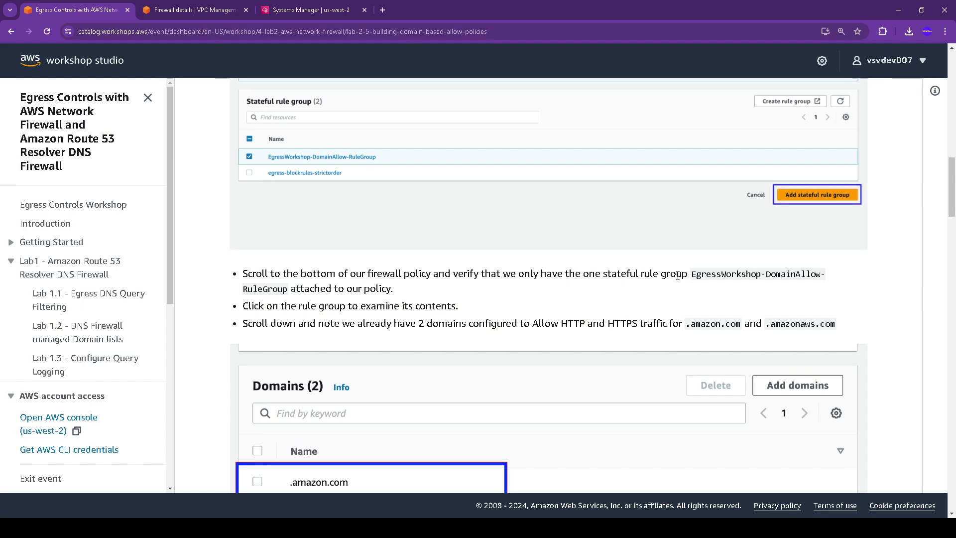
scroll(657, 293, "down", 1)
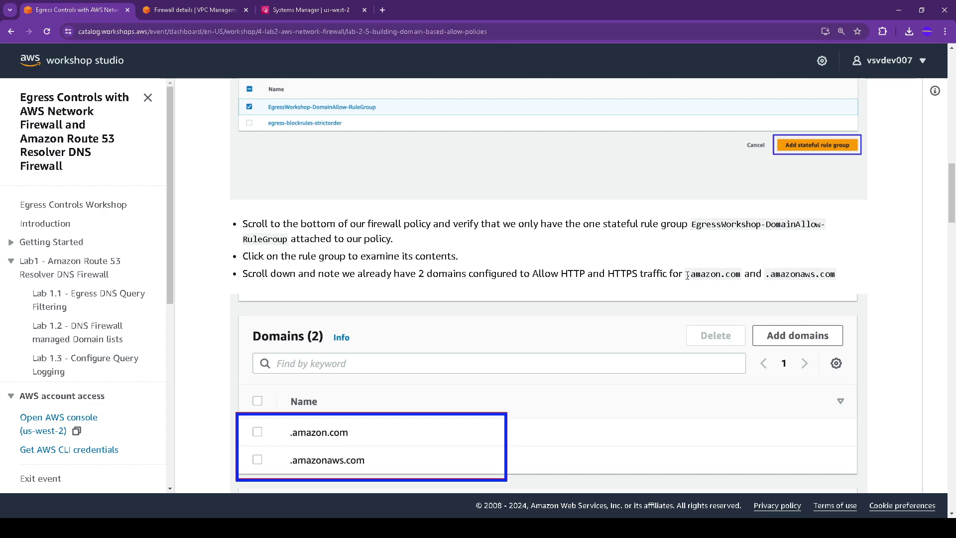
left_click(194, 10)
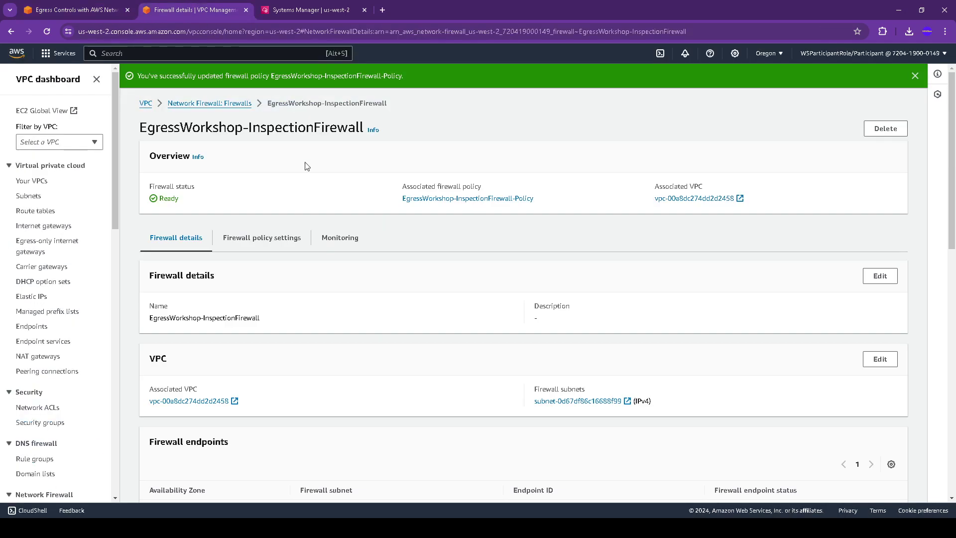
scroll(352, 242, "down", 11)
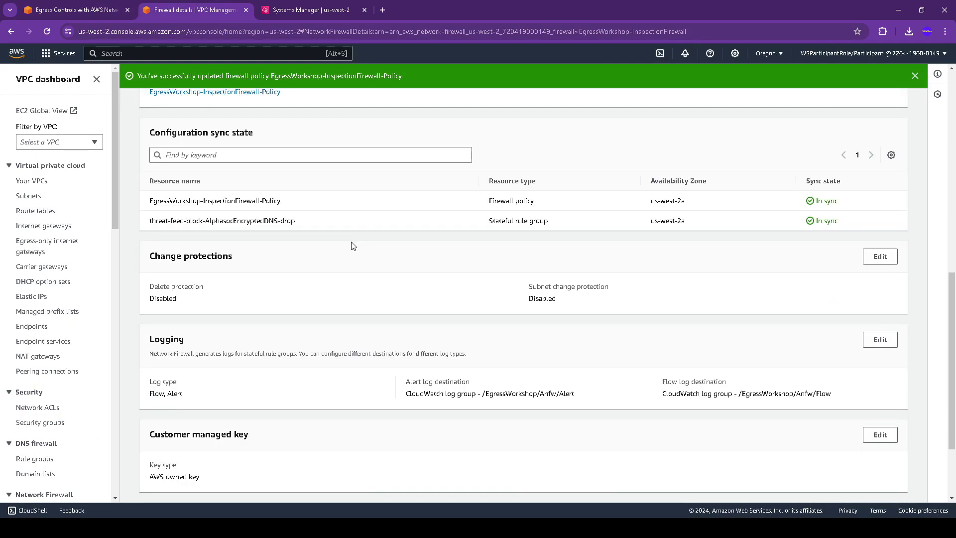
scroll(352, 246, "down", 2)
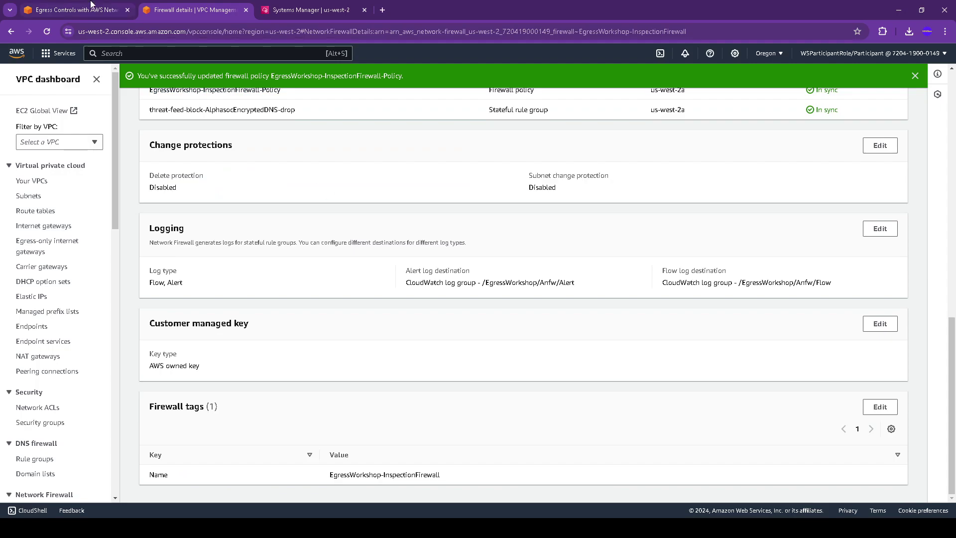
Step: Recheck the verification instructions and review the stateful rule groups listed in the firewall policy settings
left_click(107, 4)
scroll(409, 266, "up", 3)
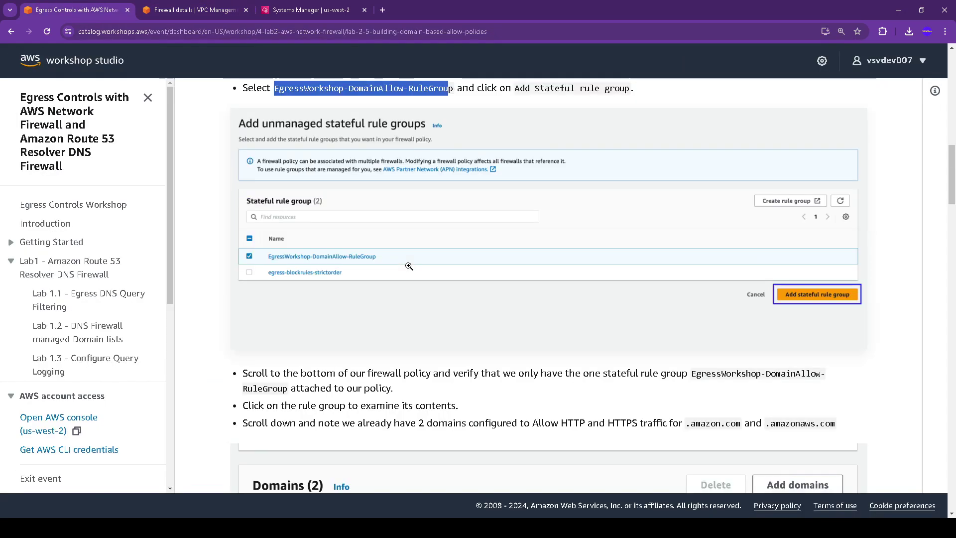
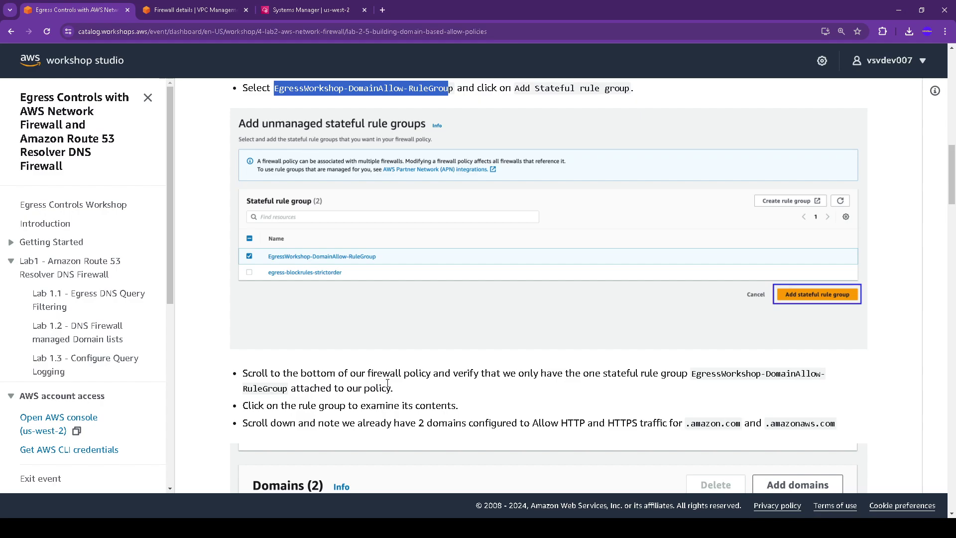
left_click(201, 6)
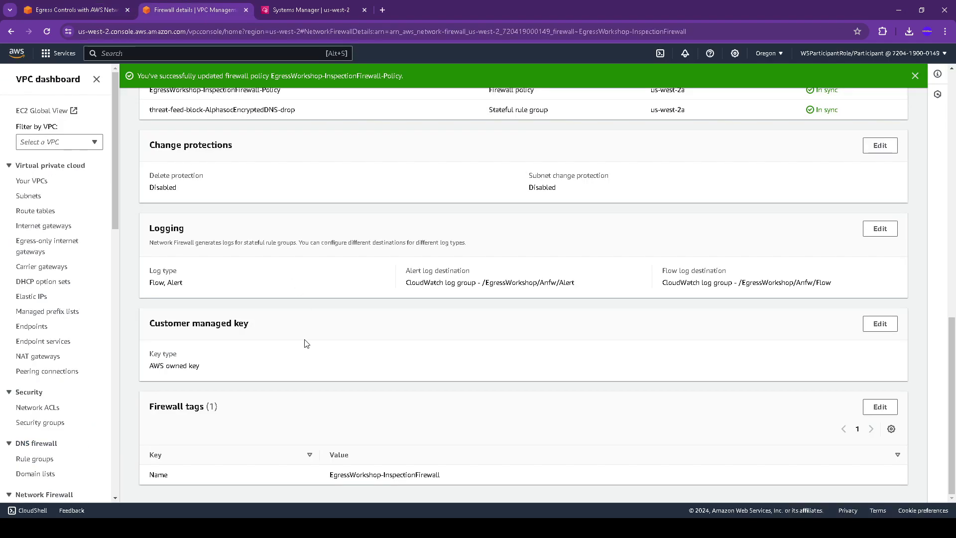
scroll(344, 129, "up", 10)
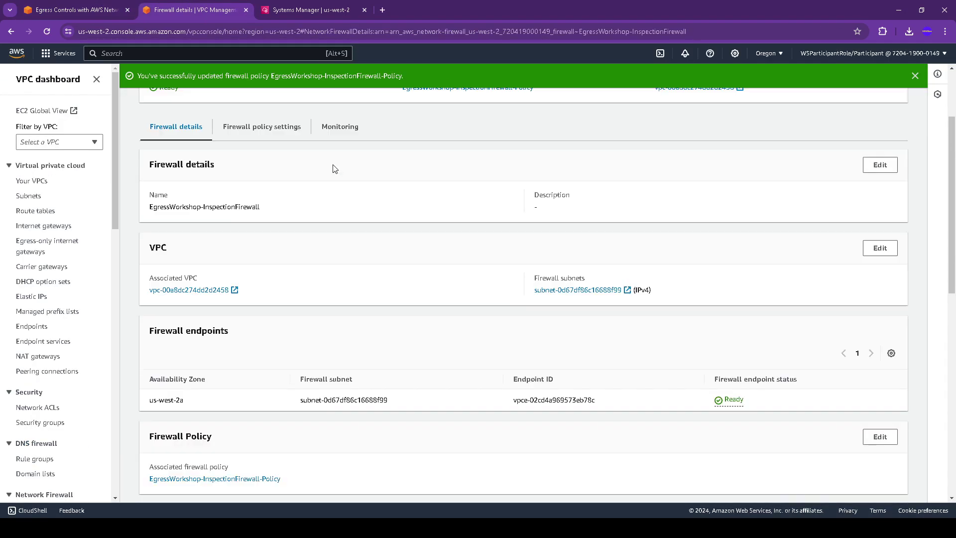
left_click(270, 132)
scroll(435, 294, "down", 3)
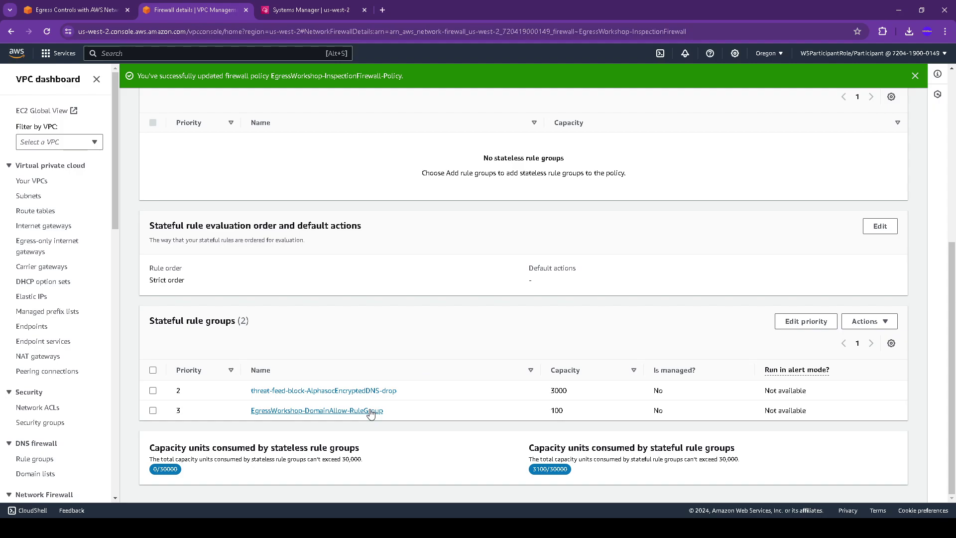
Step: Review the lab's instructions on disassociating and adding rule groups, and open the details of EgressWorkshop-DomainAllow-RuleGroup
left_click(74, 10)
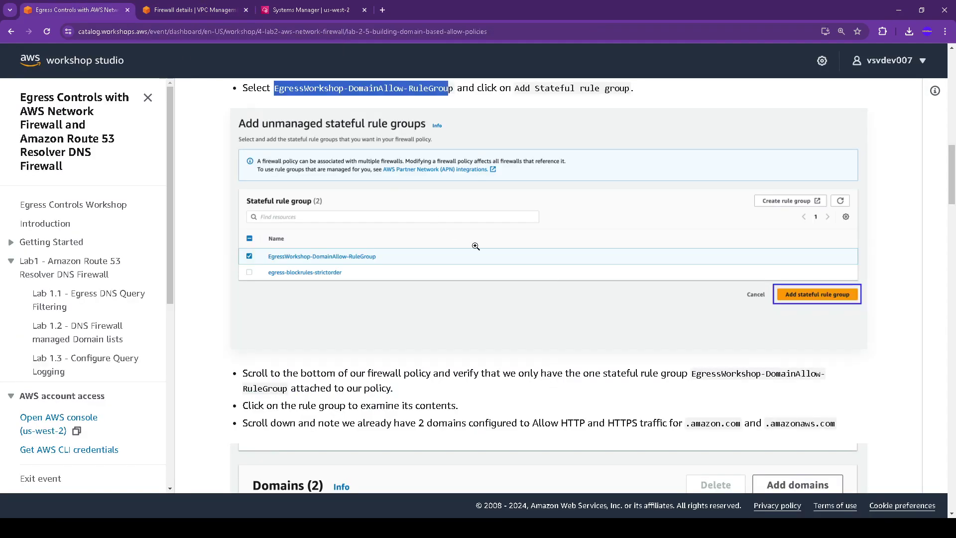
scroll(473, 242, "up", 5)
scroll(473, 241, "up", 4)
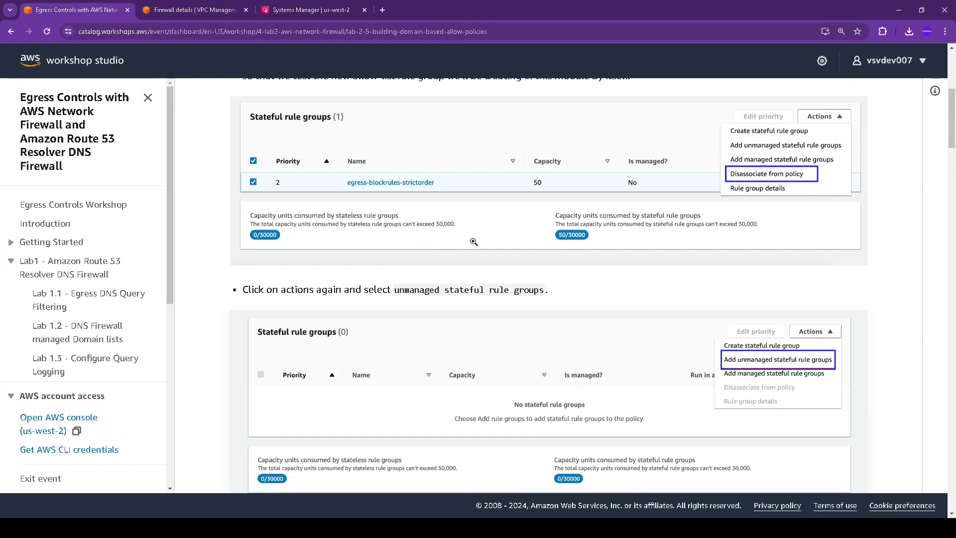
scroll(473, 242, "up", 2)
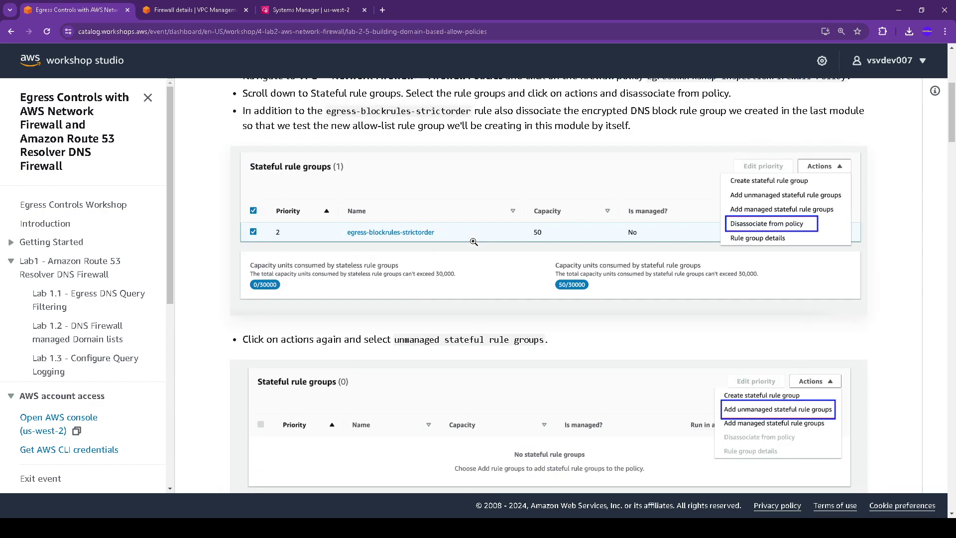
scroll(473, 242, "down", 2)
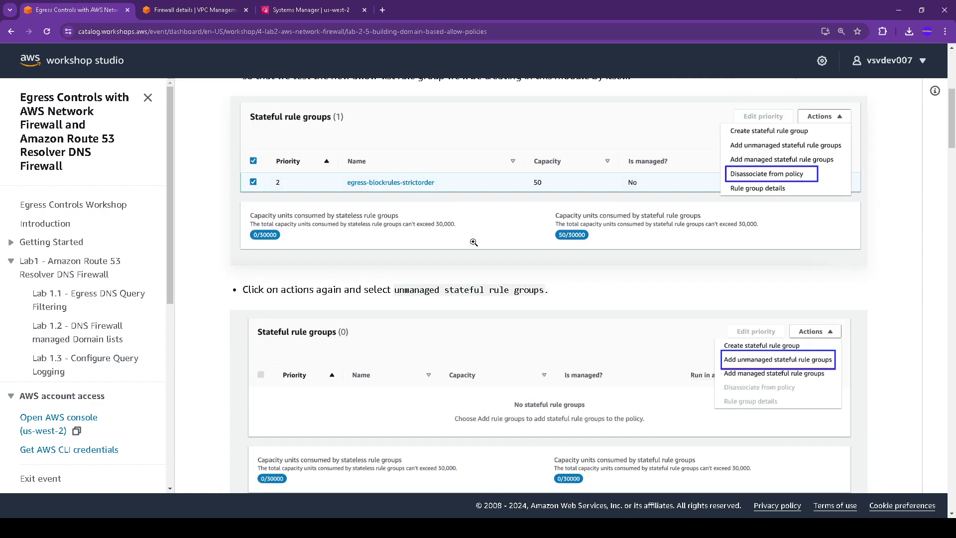
scroll(474, 247, "down", 3)
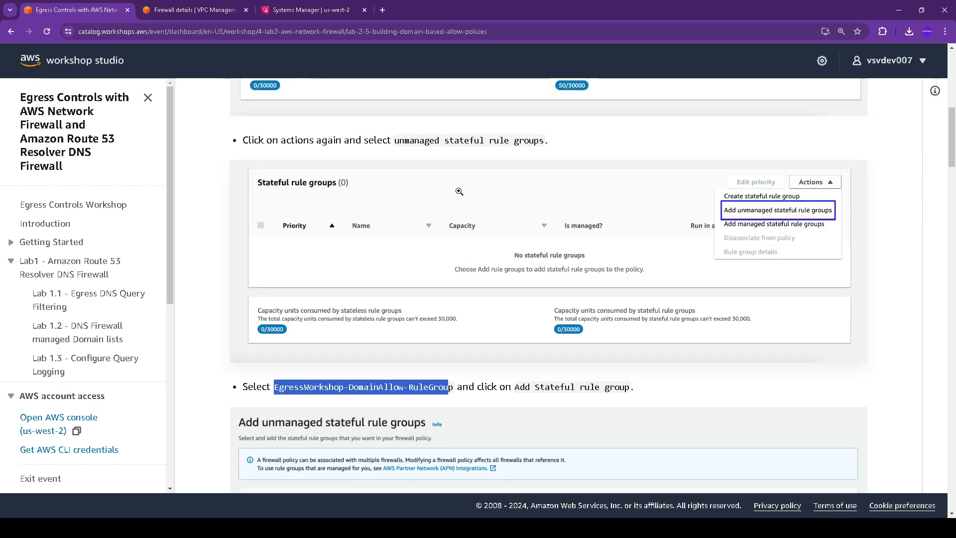
left_click(209, 9)
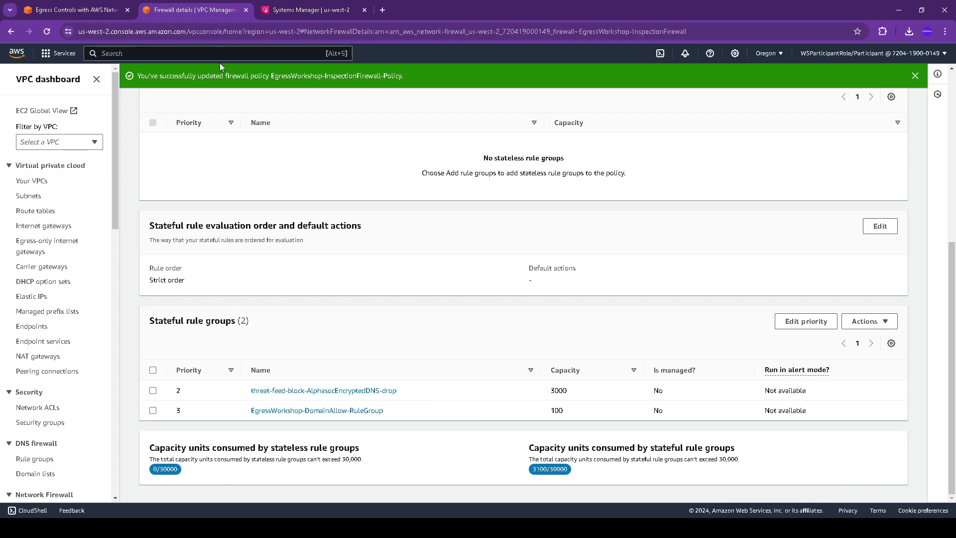
left_click(308, 411)
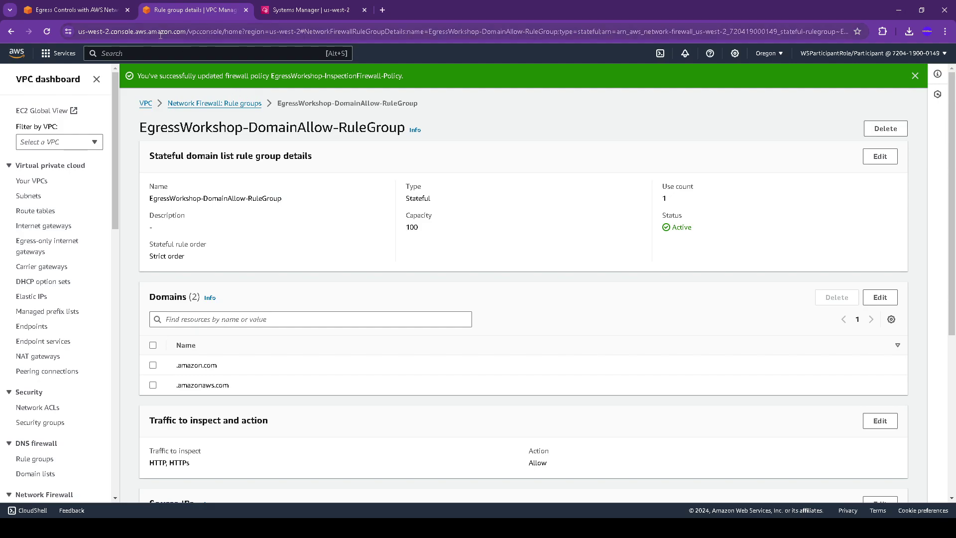
Step: Compare the rule group's domains, inspected traffic and action with the lab's reference configuration
left_click(74, 7)
scroll(457, 277, "down", 8)
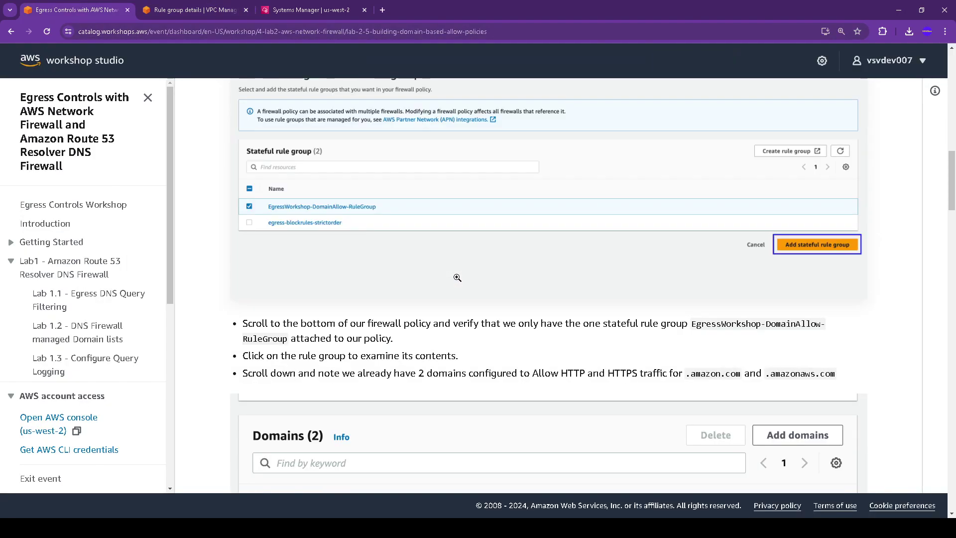
scroll(457, 278, "down", 7)
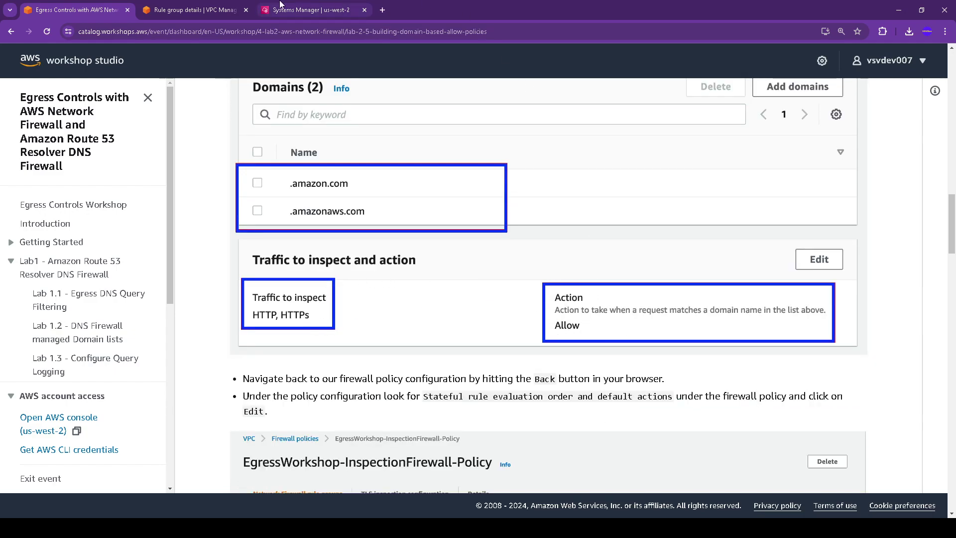
left_click(194, 7)
scroll(359, 408, "down", 2)
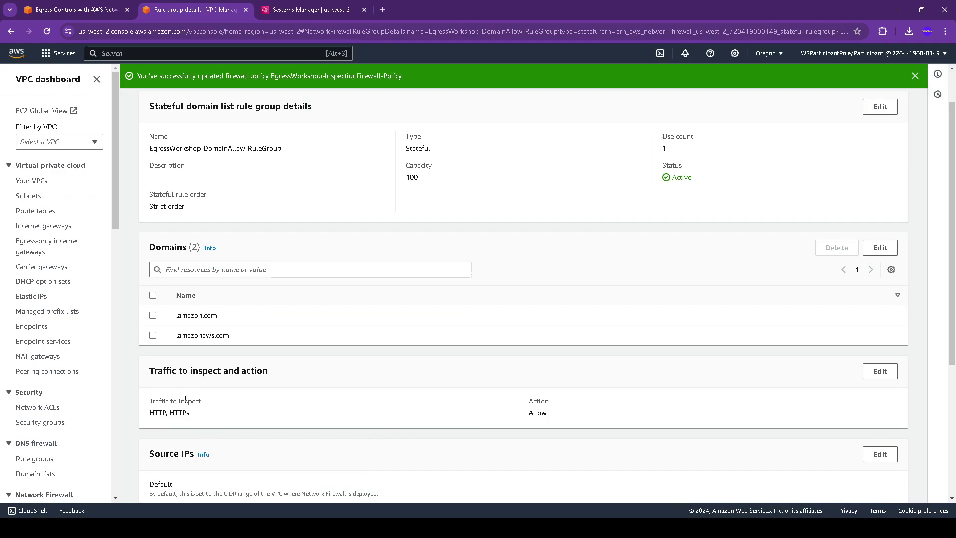
Step: Check the lab's next instruction and look through the remaining sections of the EgressWorkshop-DomainAllow-RuleGroup details
left_click(79, 10)
scroll(530, 323, "down", 3)
scroll(436, 368, "down", 1)
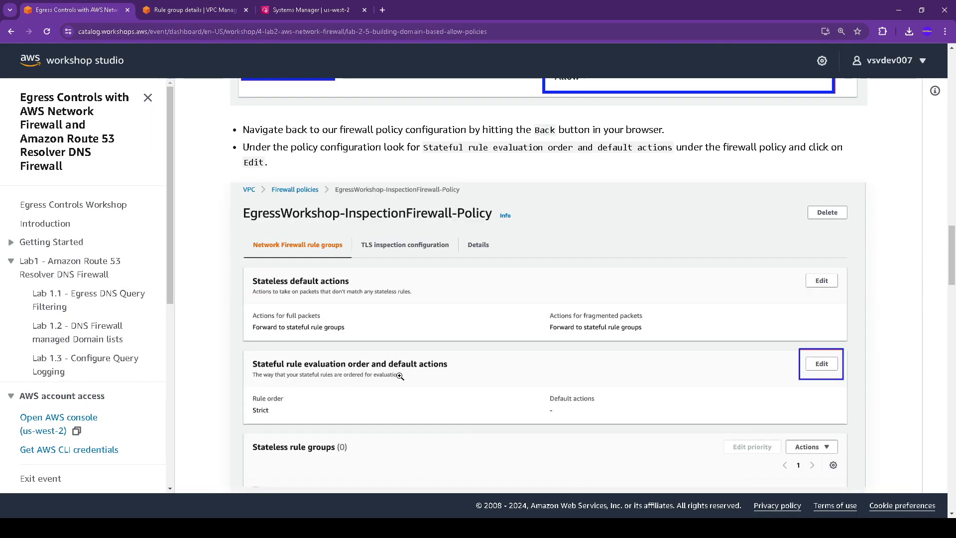
key("ctrl+Tab")
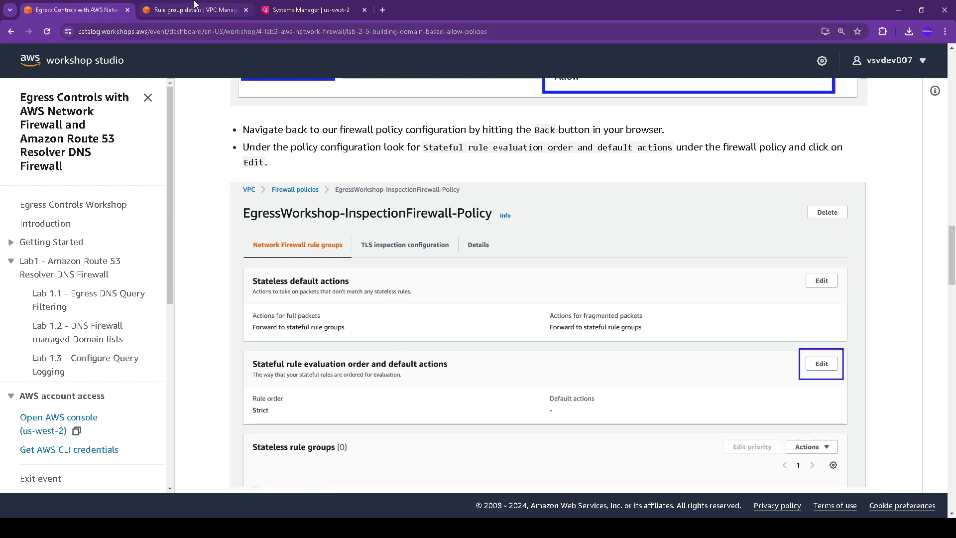
scroll(346, 316, "down", 3)
scroll(355, 327, "down", 2)
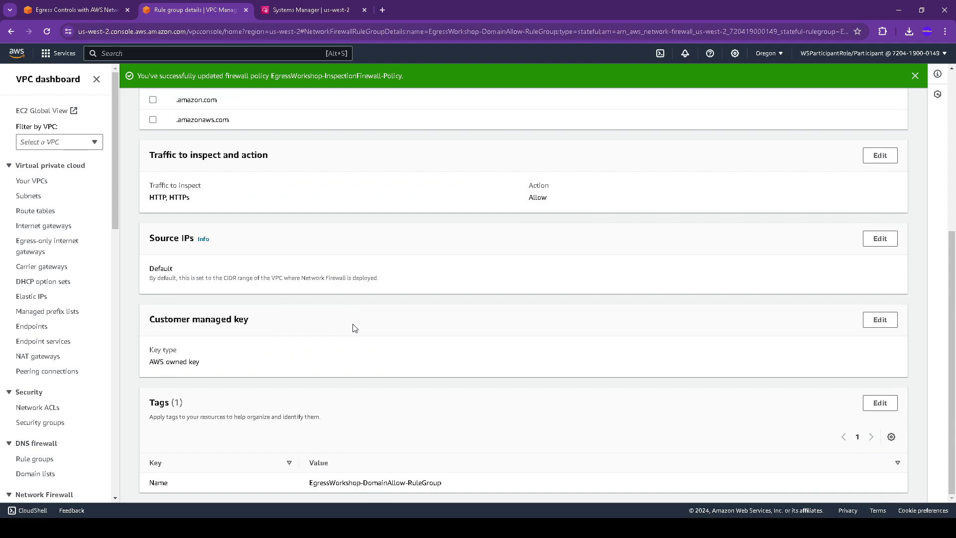
scroll(354, 328, "up", 5)
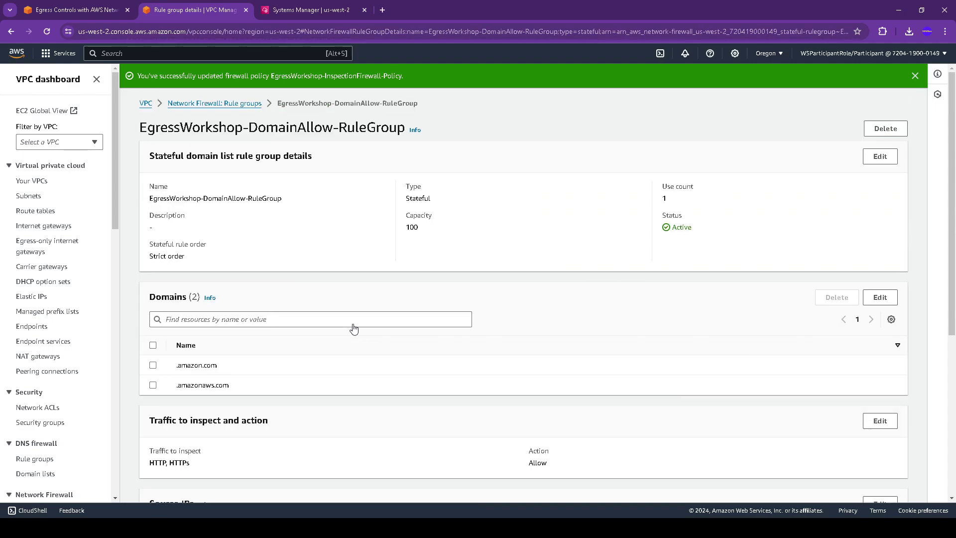
scroll(353, 324, "down", 5)
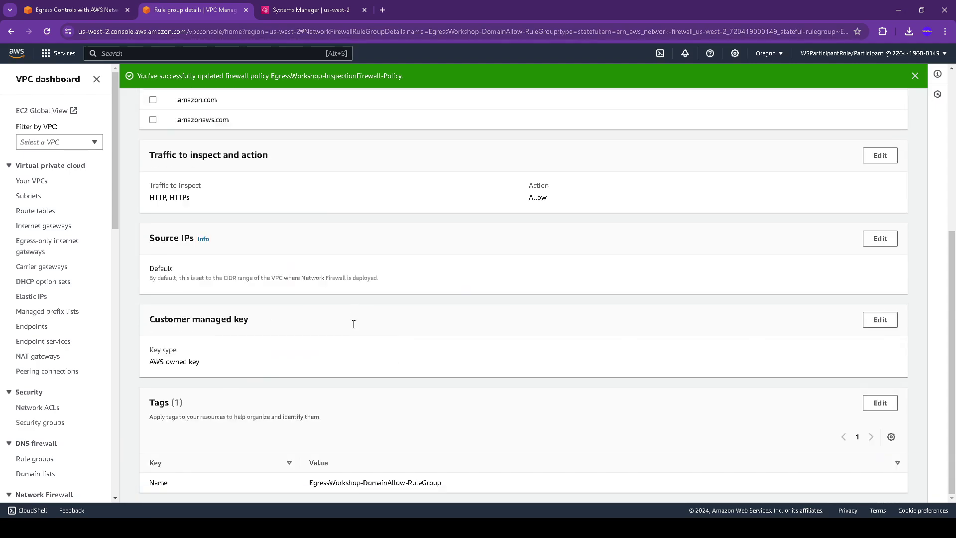
Step: Read the lab's instructions on returning to the firewall policy and editing its stateful rule evaluation order and default actions
left_click(75, 9)
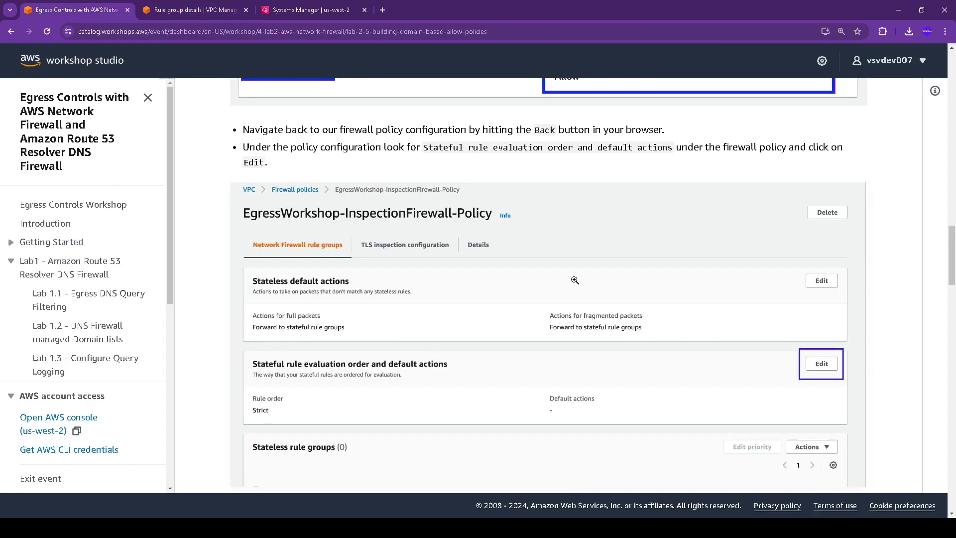
scroll(416, 219, "up", 3)
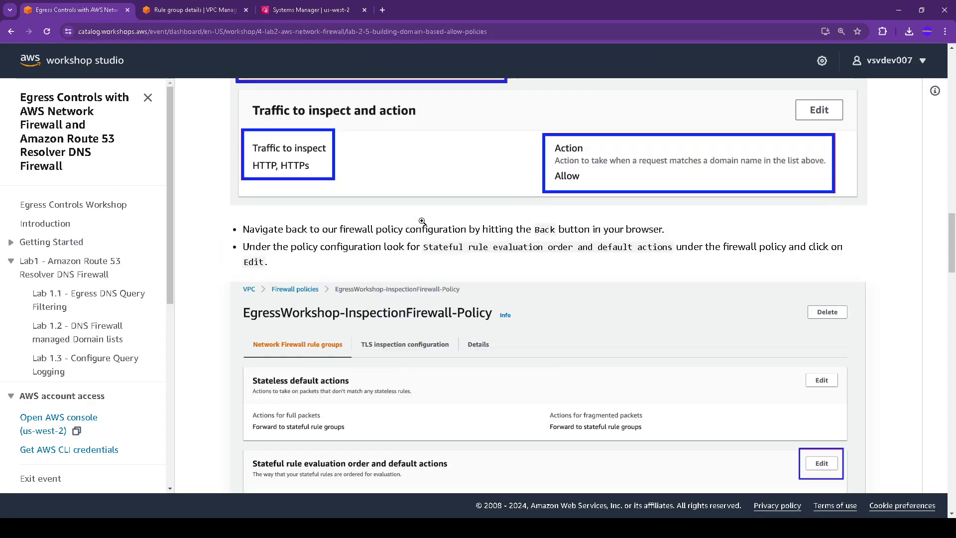
left_click_drag(322, 279, 677, 280)
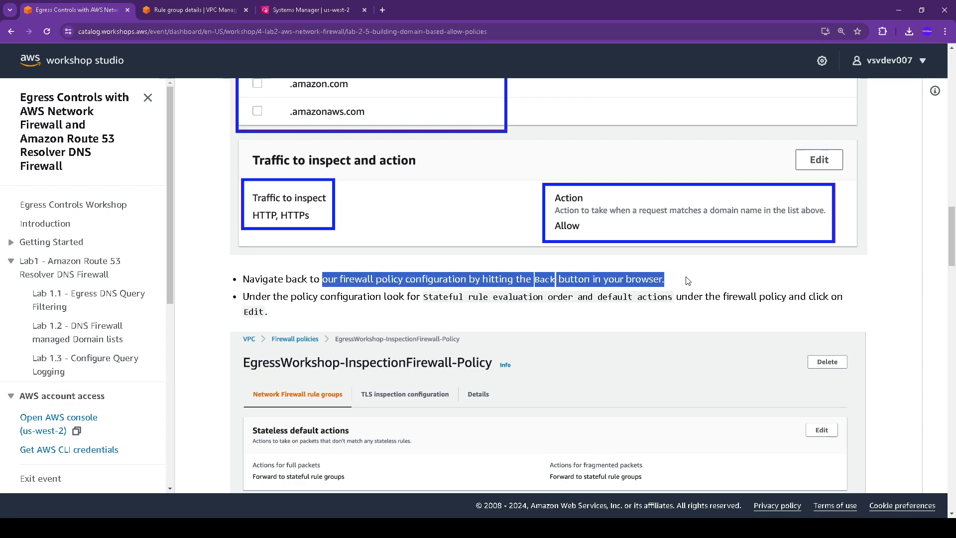
left_click_drag(296, 299, 676, 310)
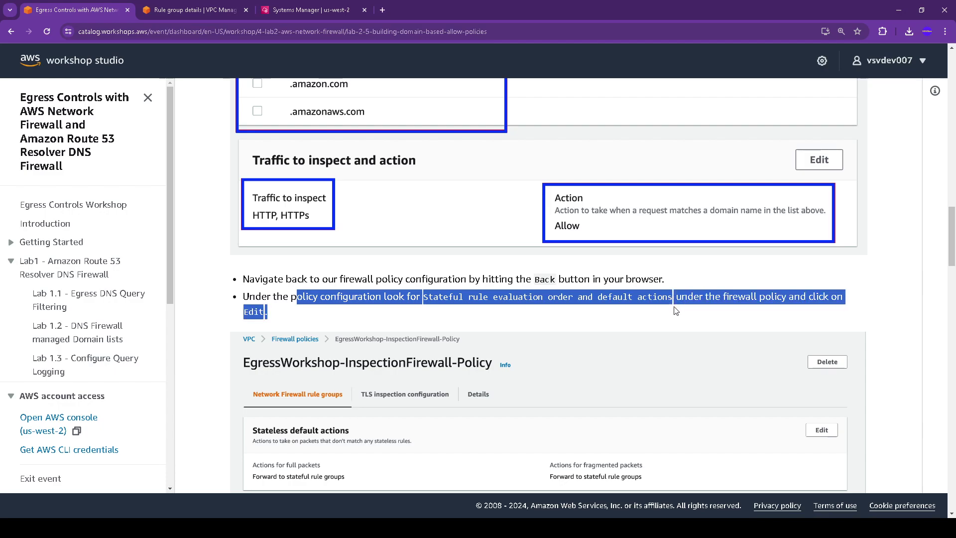
scroll(543, 288, "down", 1)
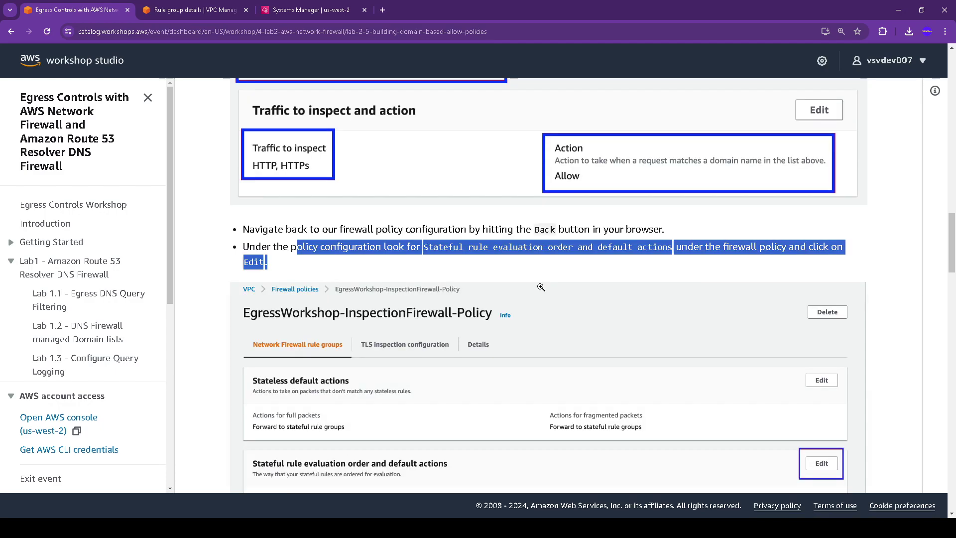
scroll(540, 286, "down", 1)
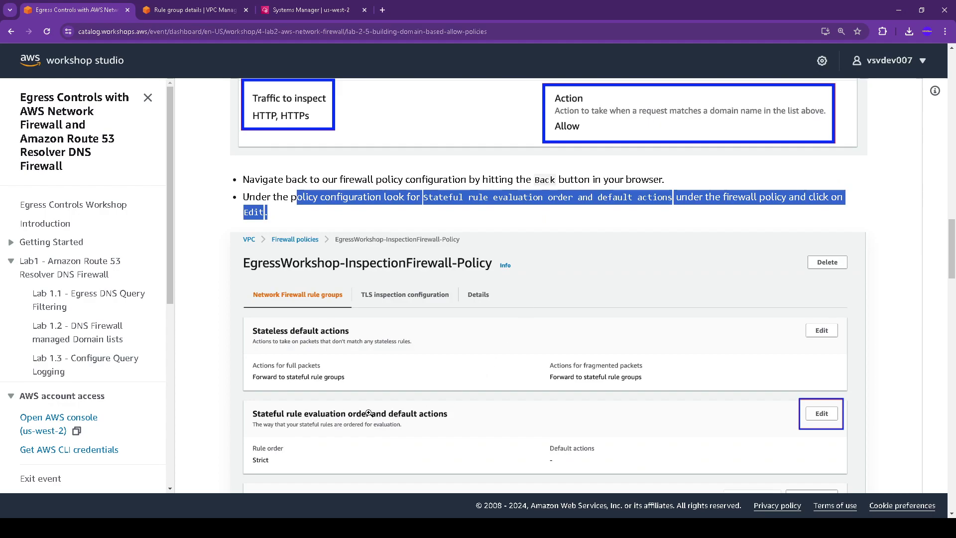
Step: Open the details of EgressWorkshop-InspectionFirewall-Policy from the Network Firewall policies list
left_click(179, 9)
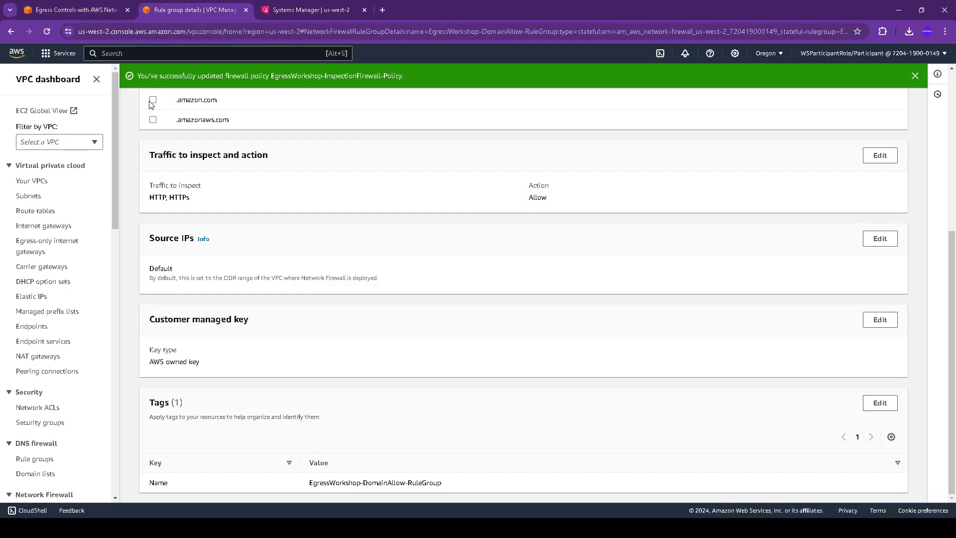
scroll(165, 138, "up", 5)
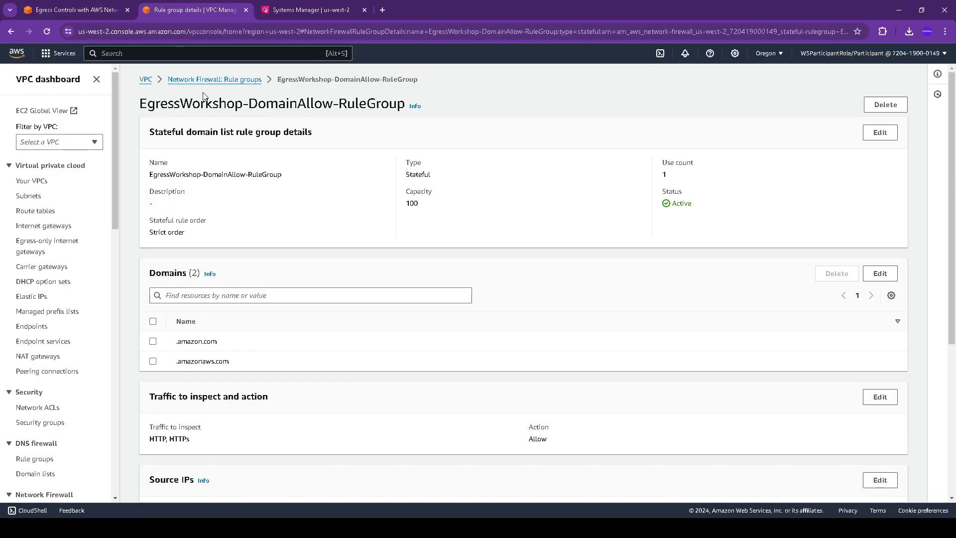
left_click(222, 80)
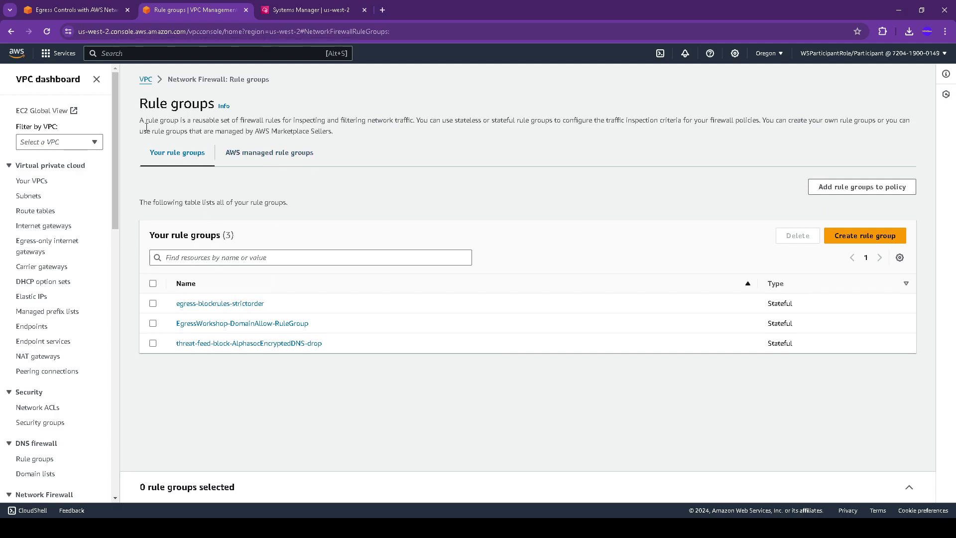
scroll(49, 448, "down", 3)
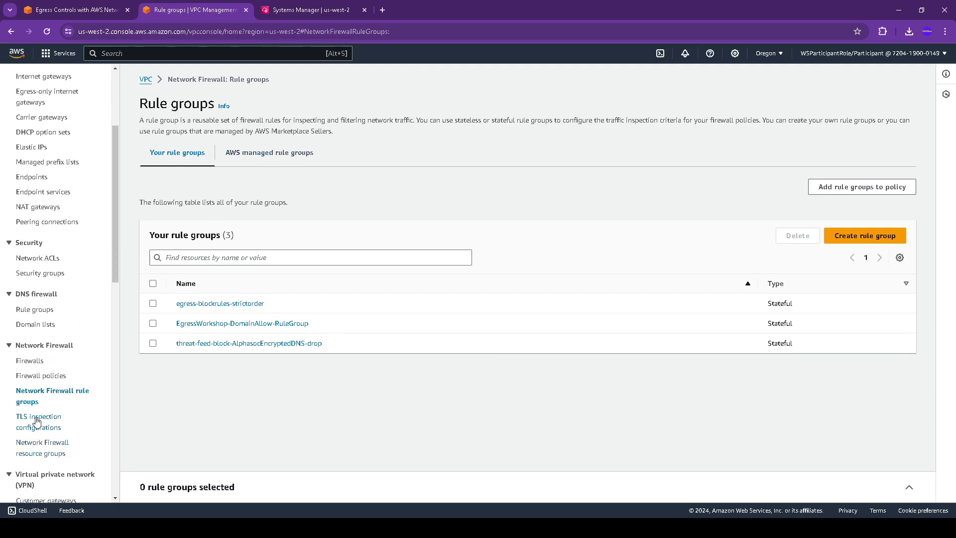
left_click(39, 379)
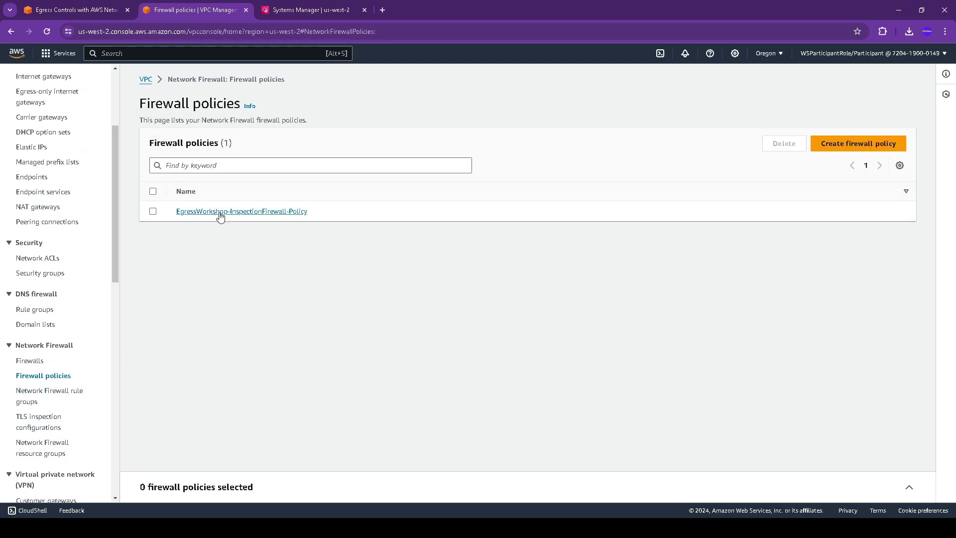
left_click(222, 212)
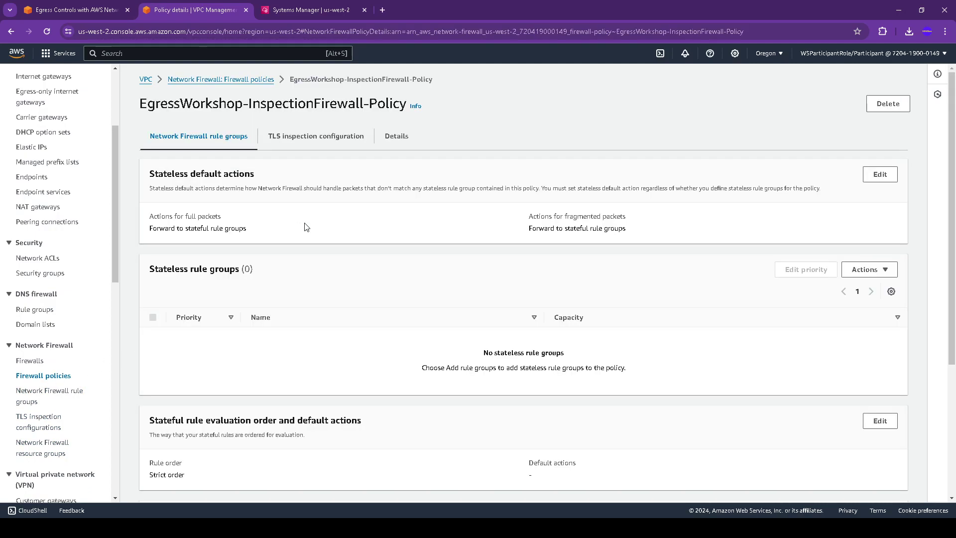
Step: Review the policy's TLS inspection configuration and compare its stateful rule evaluation order and default actions with the lab's reference
left_click(306, 140)
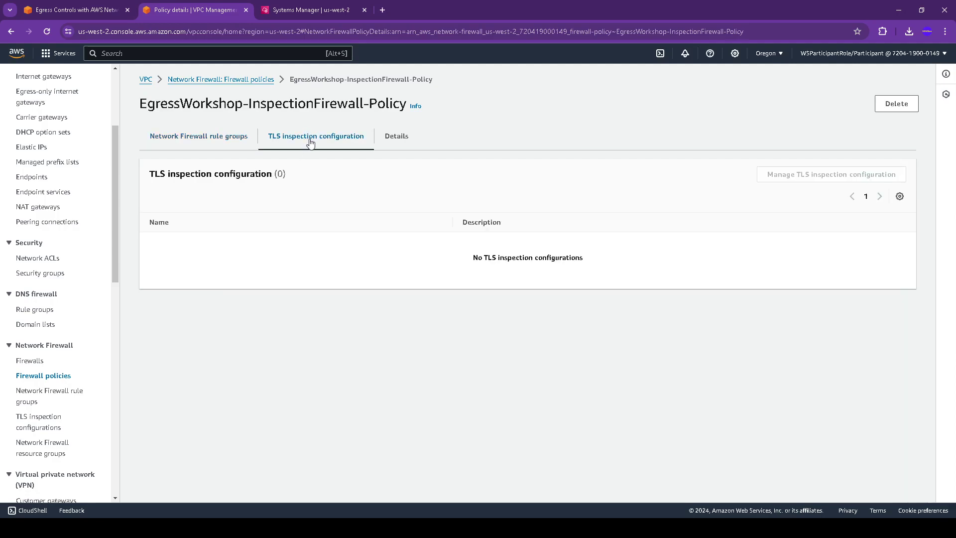
left_click(204, 136)
scroll(299, 256, "down", 4)
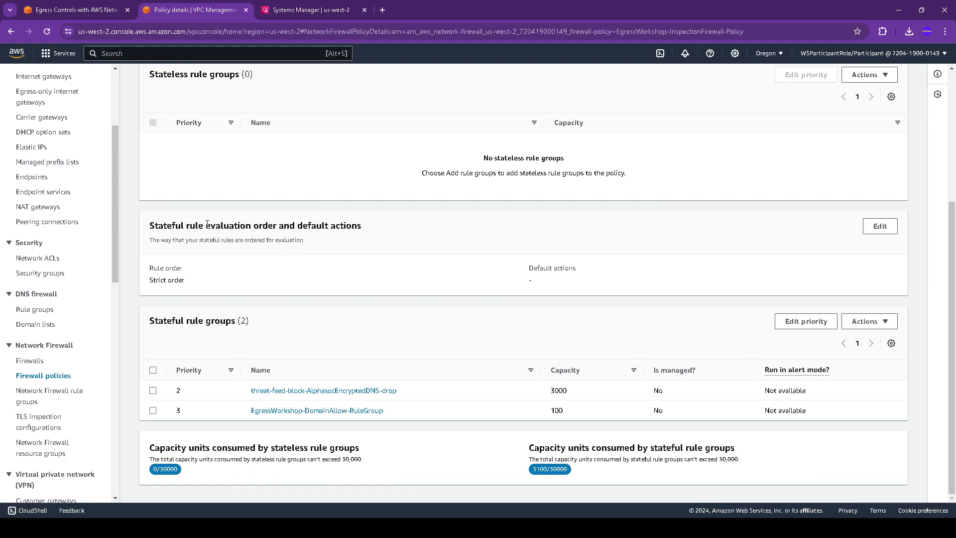
left_click_drag(162, 225, 412, 231)
left_click(77, 10)
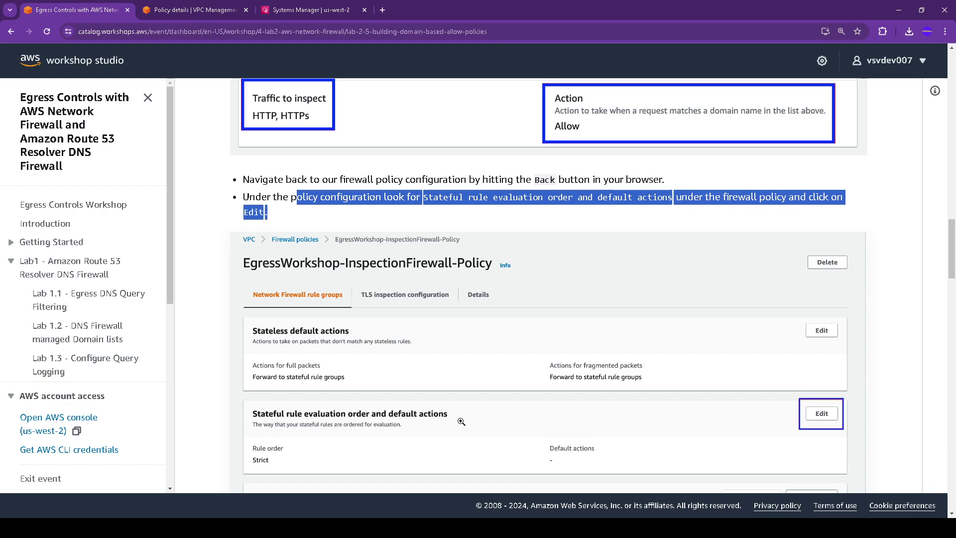
left_click(194, 10)
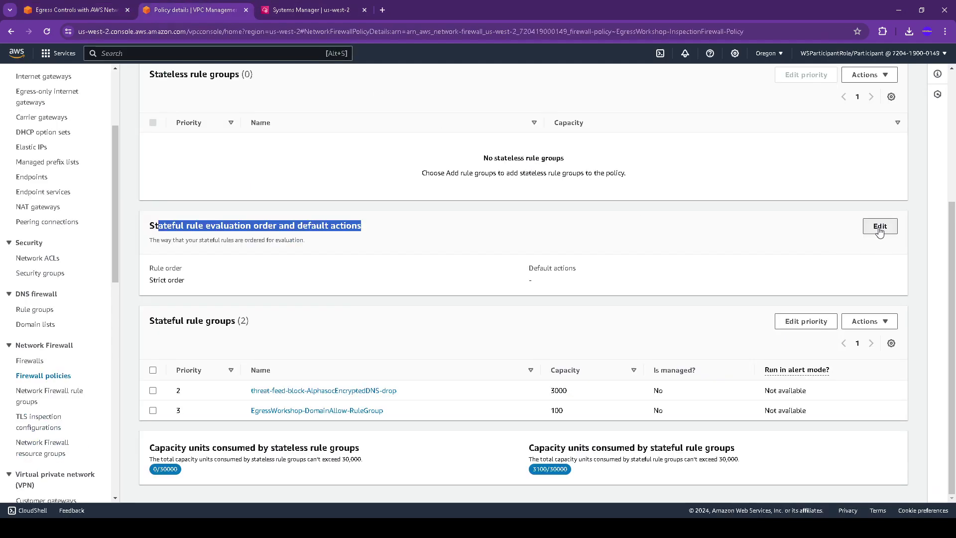
Step: Set the policy's stateful default action to Drop established, as the lab instructs, and save it
left_click(880, 226)
left_click(78, 10)
scroll(402, 333, "down", 3)
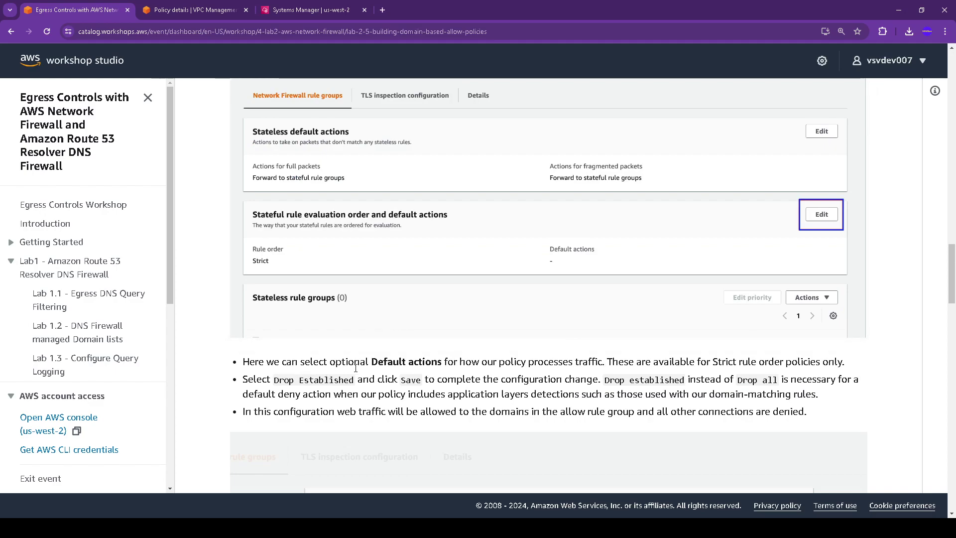
scroll(357, 368, "up", 5)
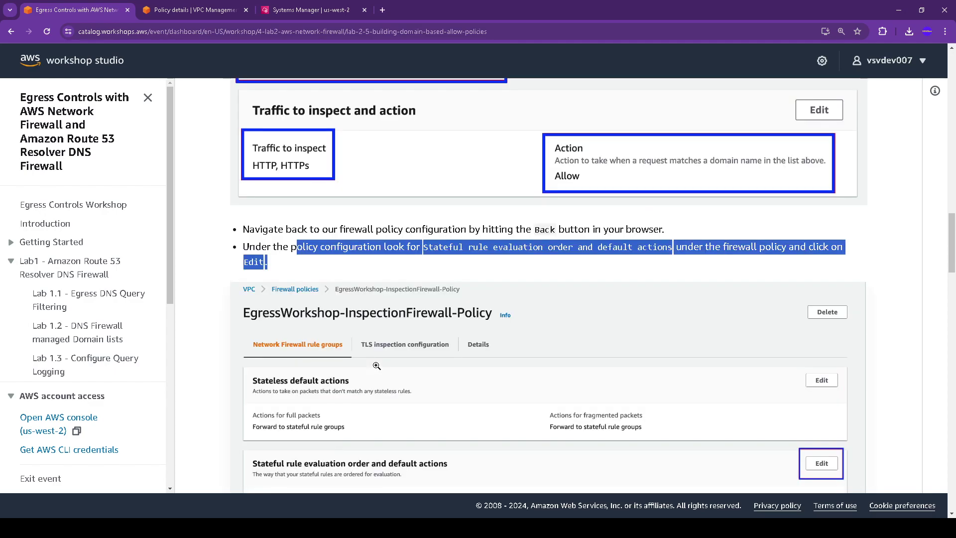
scroll(377, 366, "down", 5)
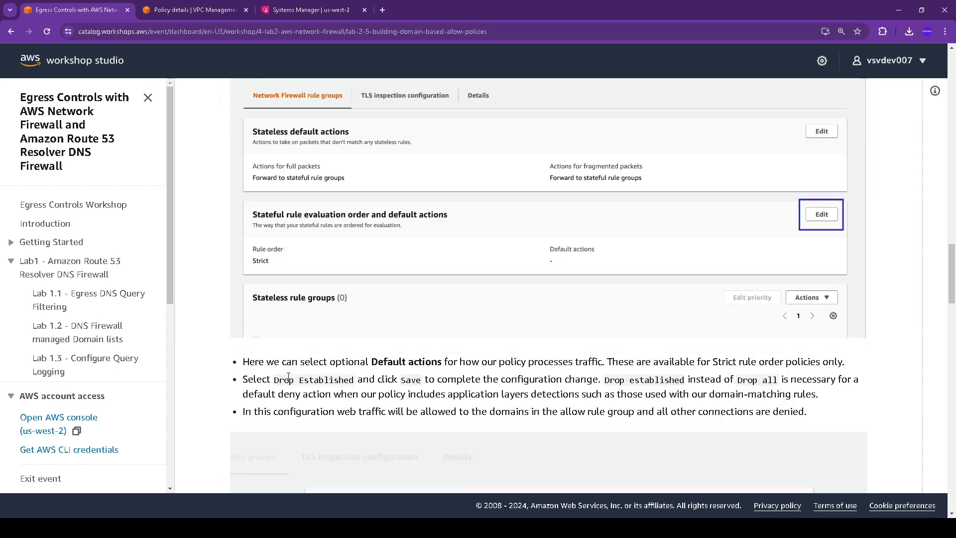
left_click_drag(274, 380, 437, 381)
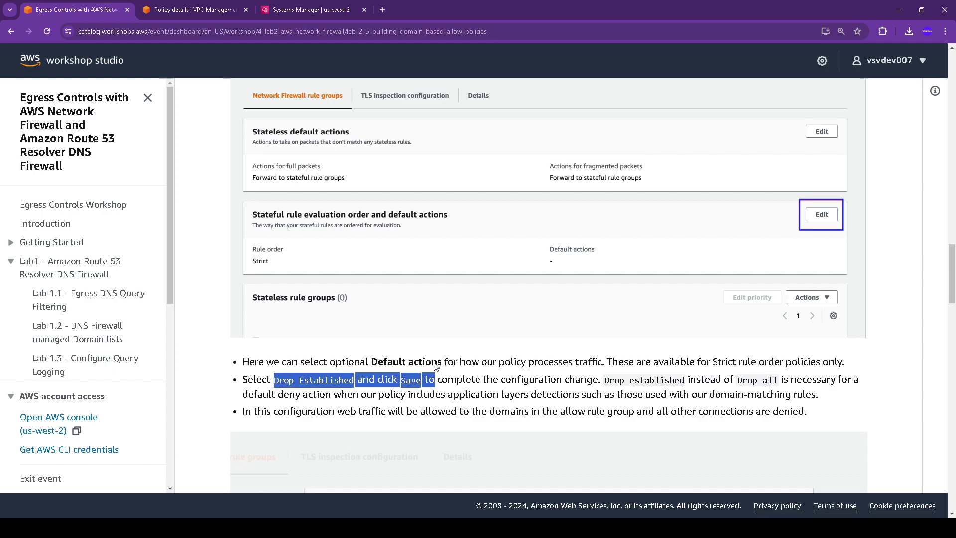
left_click(210, 7)
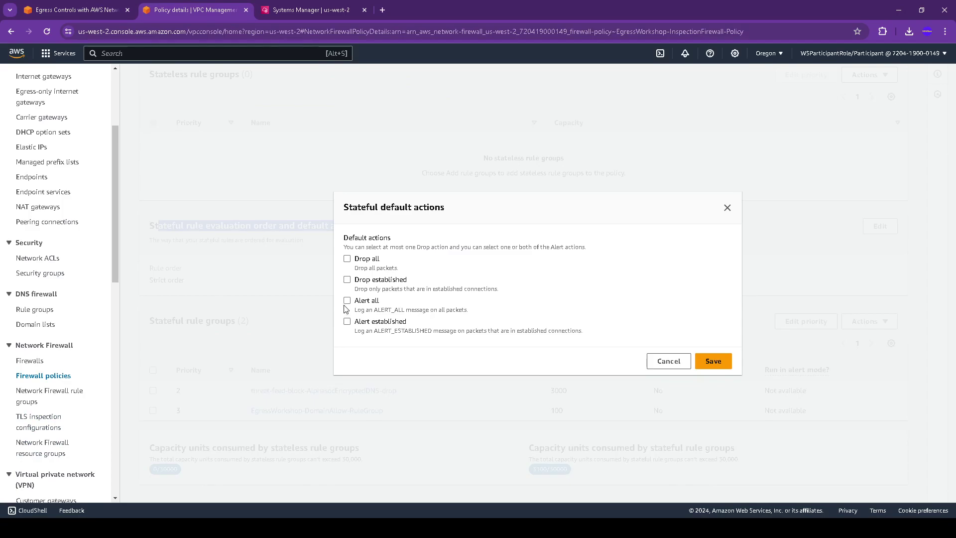
left_click(347, 280)
left_click(714, 361)
Step: Read the lab's instructions on adding allowed domains and open the details of EgressWorkshop-DomainAllow-RuleGroup
left_click(75, 9)
scroll(248, 189, "down", 3)
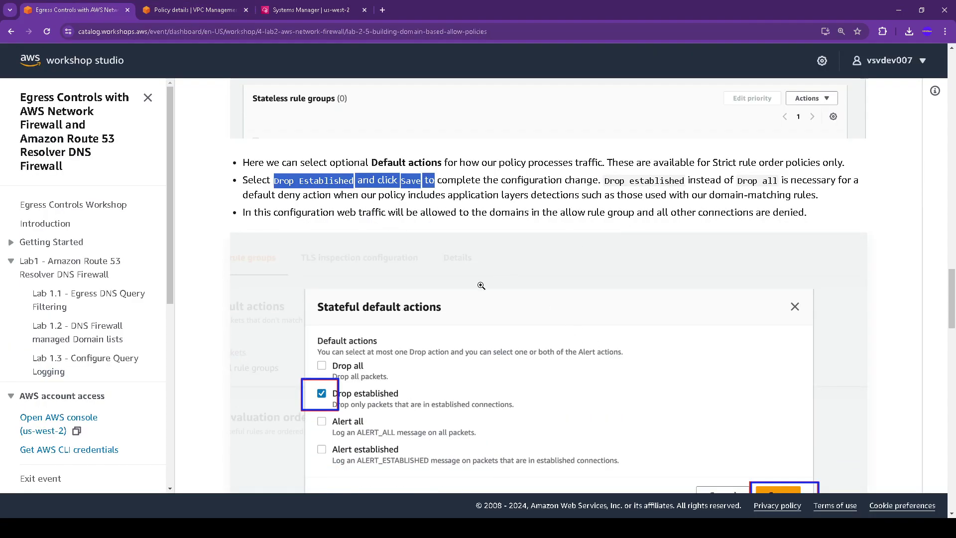
scroll(482, 285, "down", 7)
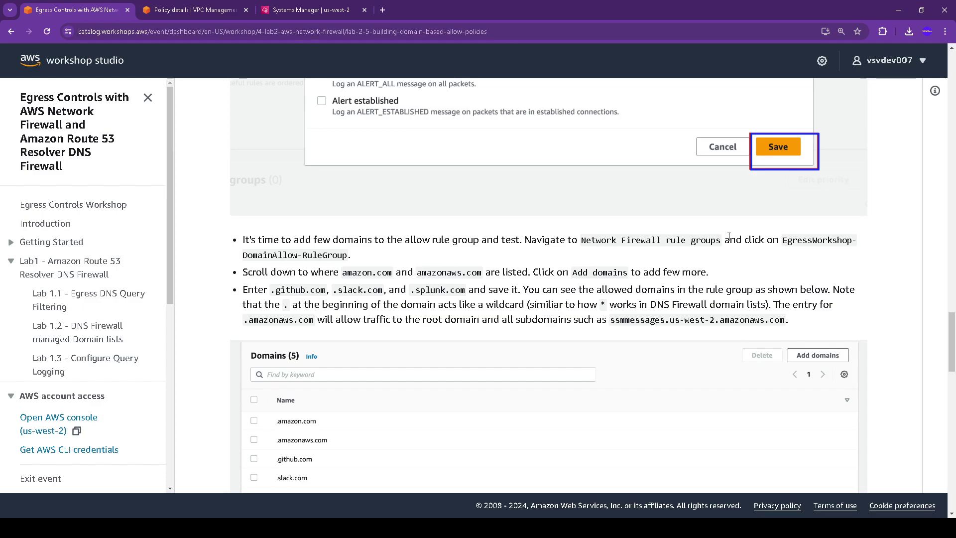
left_click(185, 10)
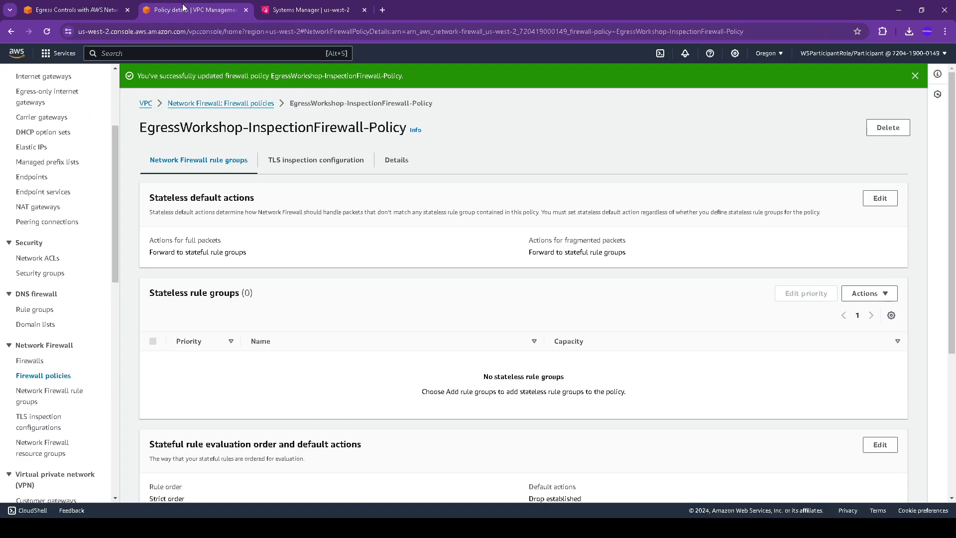
scroll(294, 278, "down", 4)
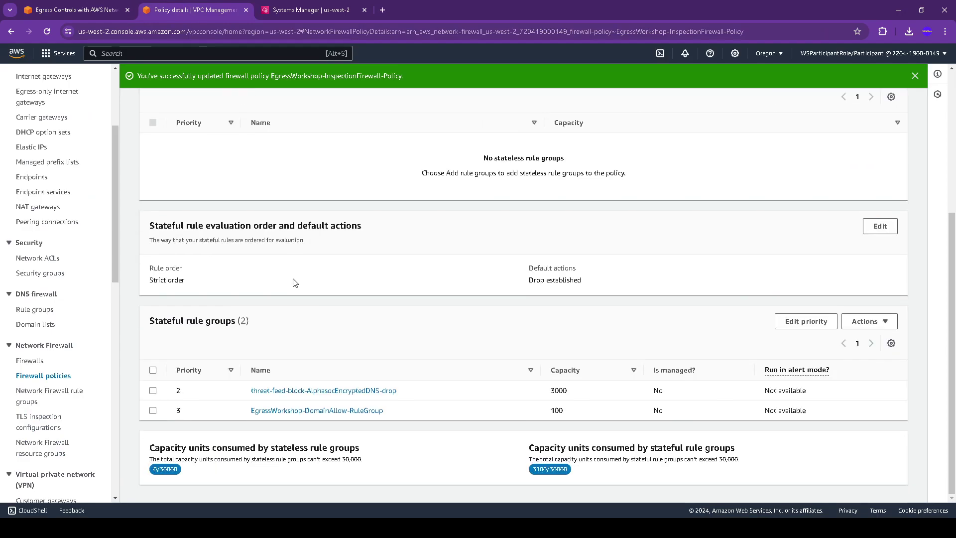
left_click(325, 410)
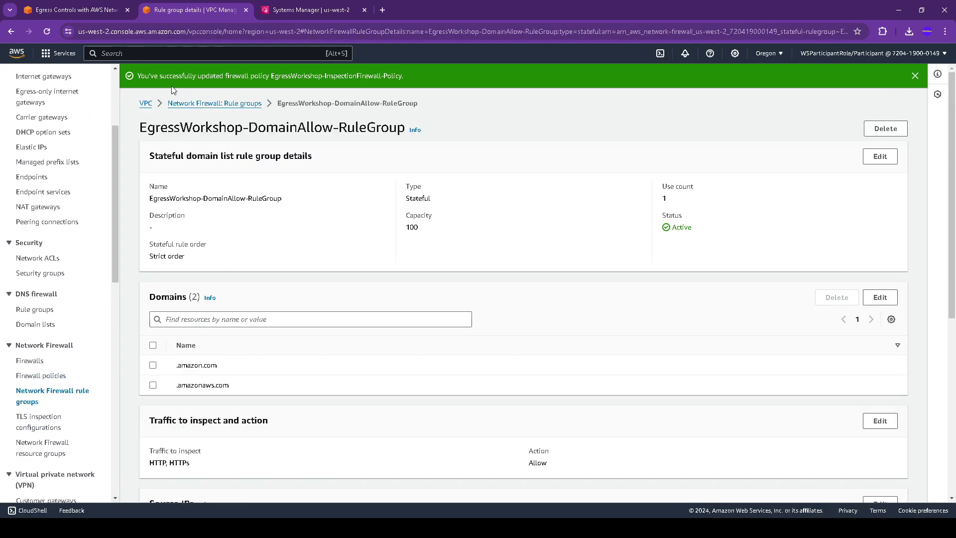
Step: Open the rule group's domain list for editing and copy .github.com, .slack.com and .splunk.com from the lab instructions
left_click(894, 298)
left_click(75, 10)
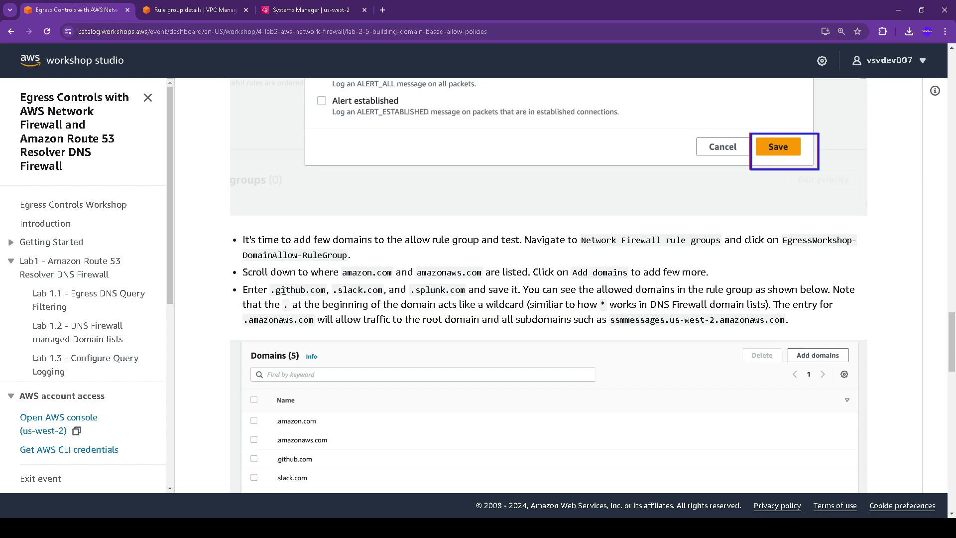
scroll(284, 291, "down", 1)
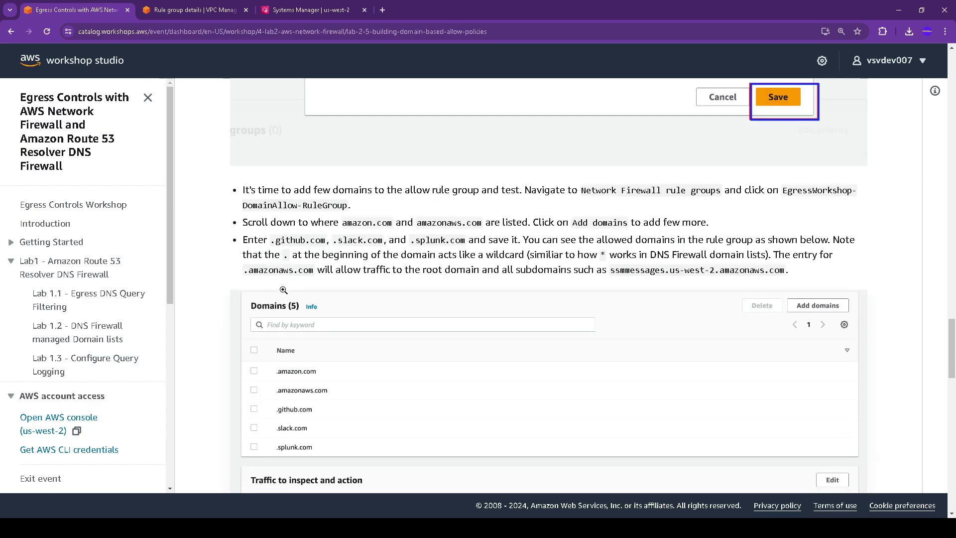
left_click_drag(270, 240, 466, 240)
key("ctrl+c")
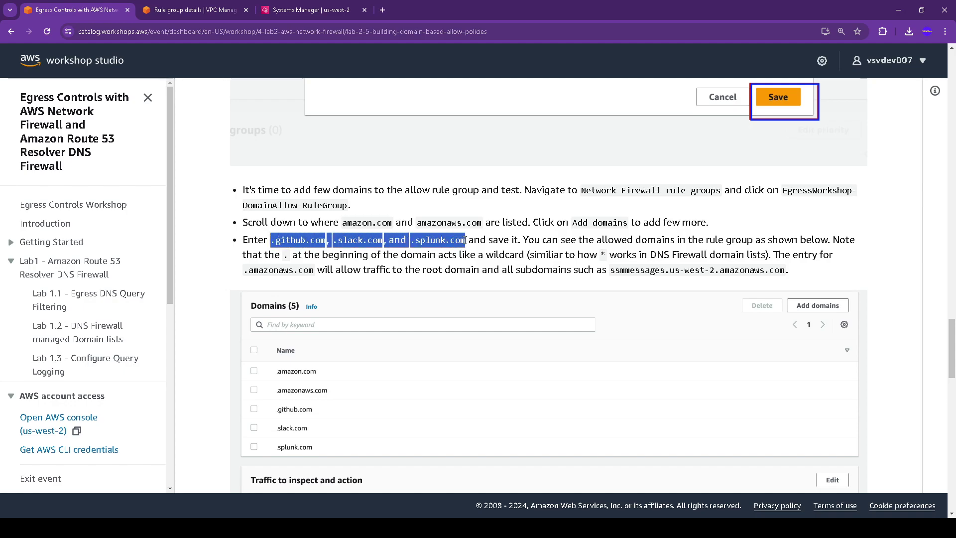
Step: Add .github.com, .slack.com and .splunk.com to EgressWorkshop-DomainAllow-RuleGroup, one per line without separators, and save the domain list
left_click(200, 11)
left_click(417, 261)
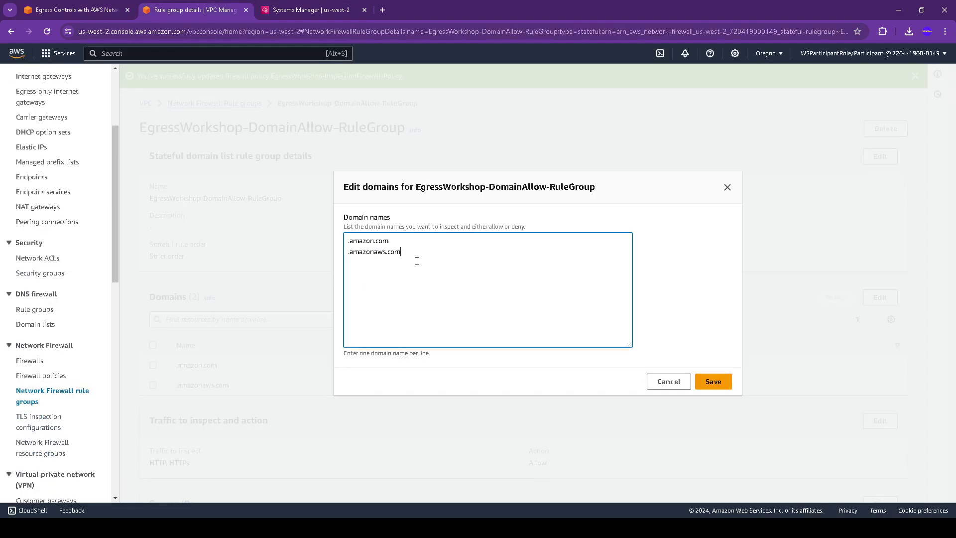
key("Return")
key("ctrl+v")
key("Return")
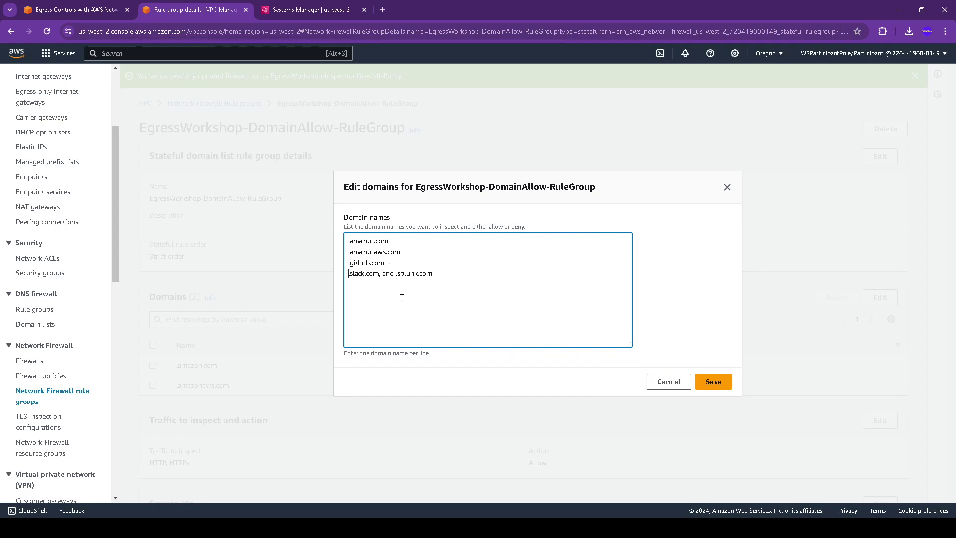
left_click(379, 273)
key("BackSpace")
type("m")
key("Delete")
key("Delete")
key("Delete")
key("Delete")
key("Delete")
key("Delete")
key("Return")
key("BackSpace")
left_click(712, 382)
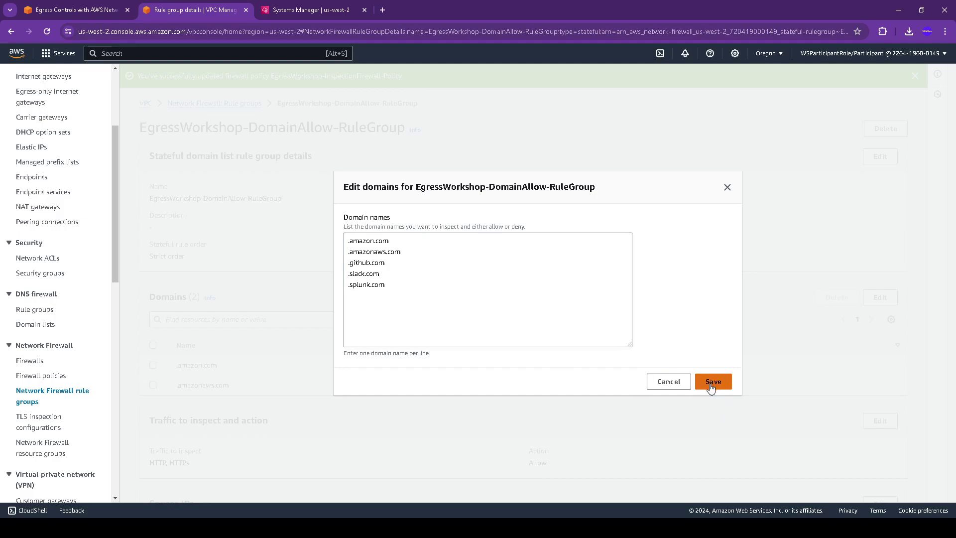
left_click(111, 6)
left_click_drag(270, 240, 466, 240)
scroll(477, 249, "down", 6)
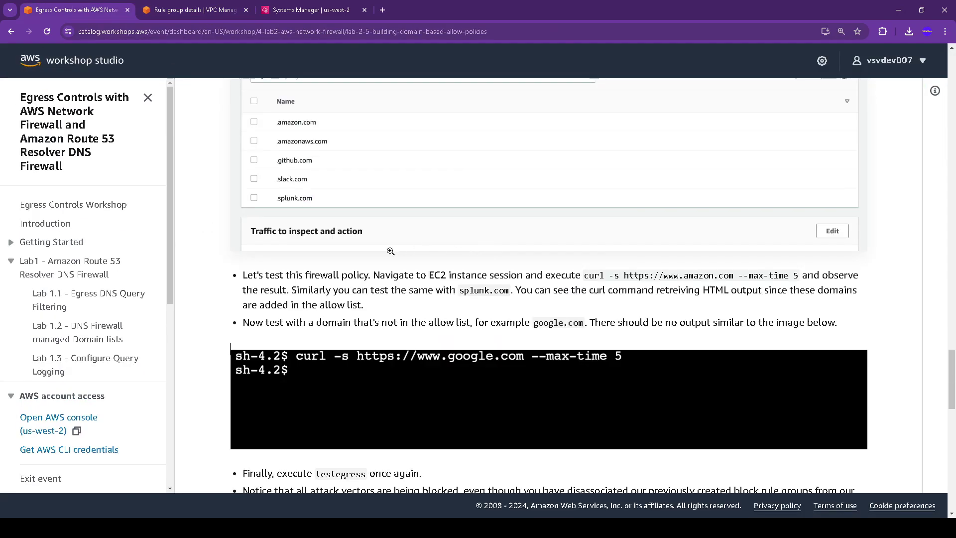
left_click_drag(247, 275, 330, 274)
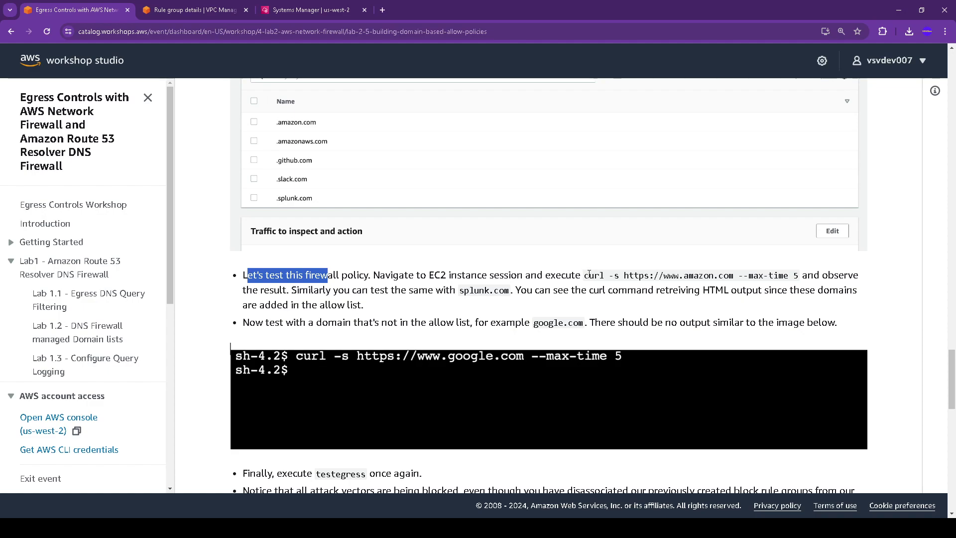
left_click_drag(589, 275, 800, 277)
key("ctrl+c")
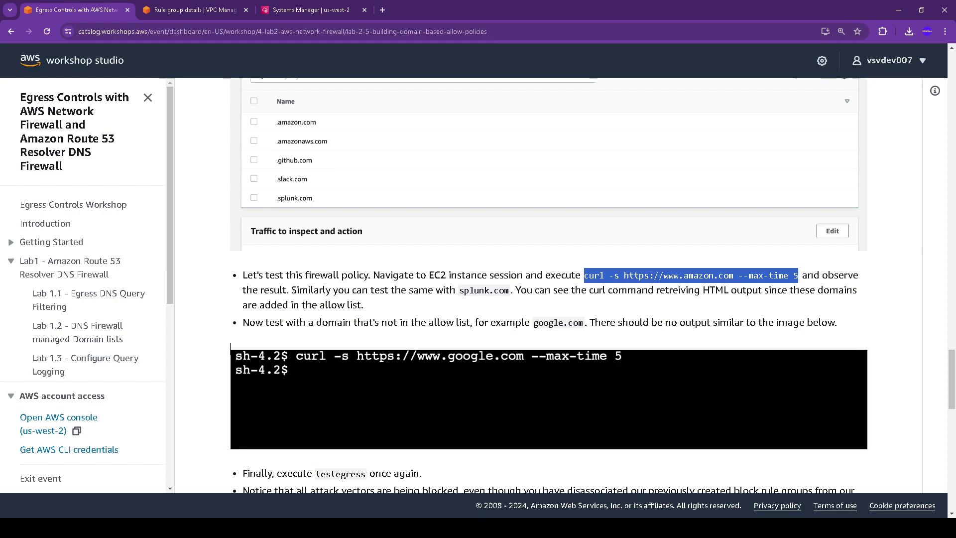
left_click(292, 15)
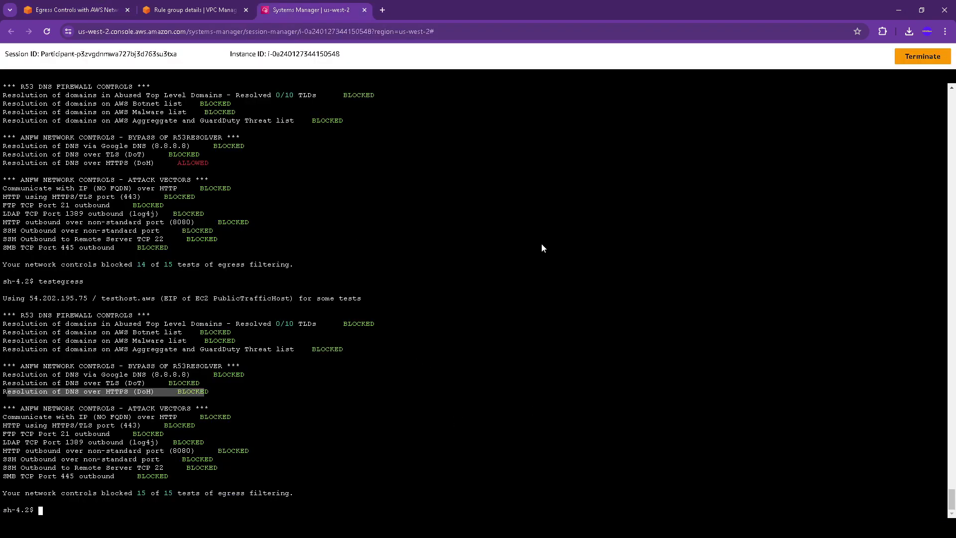
key("ctrl+v")
key("Return")
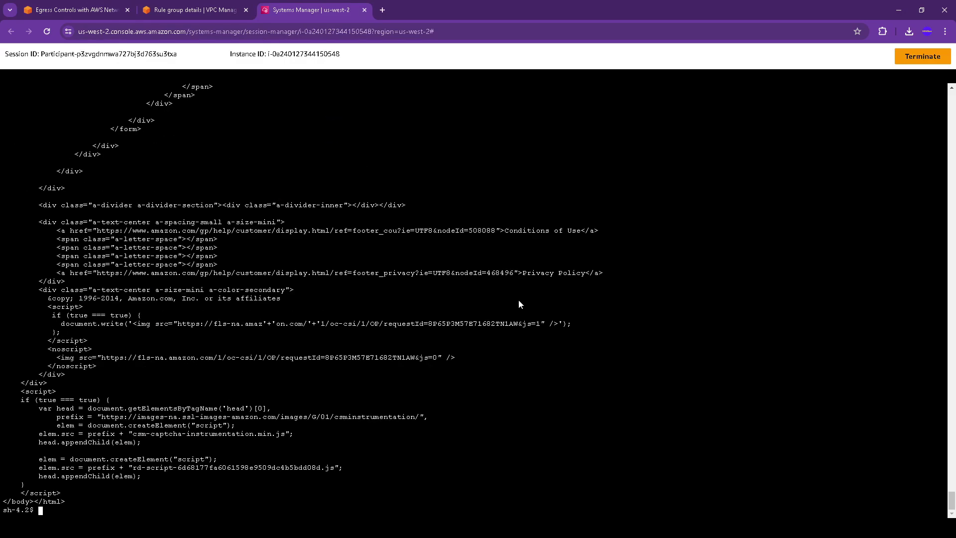
left_click(91, 5)
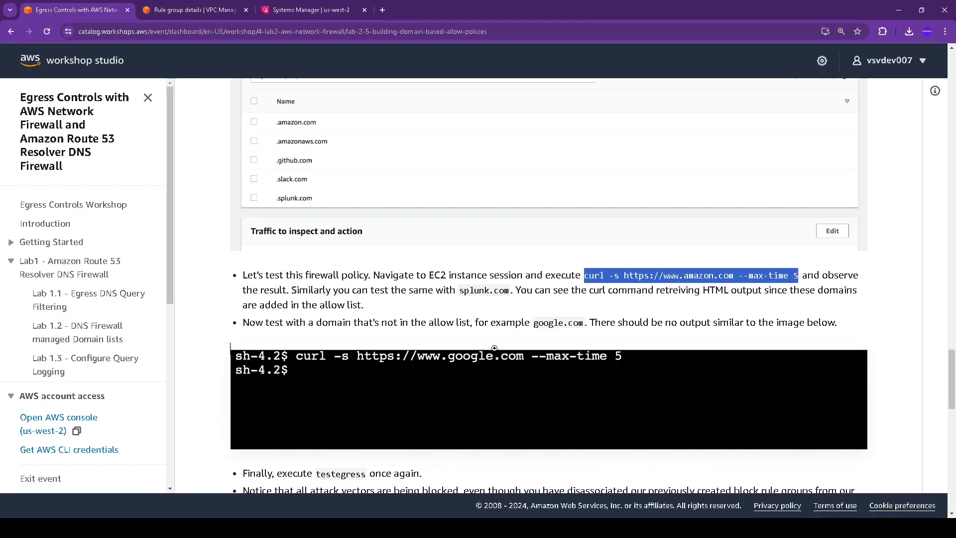
scroll(451, 340, "up", 1)
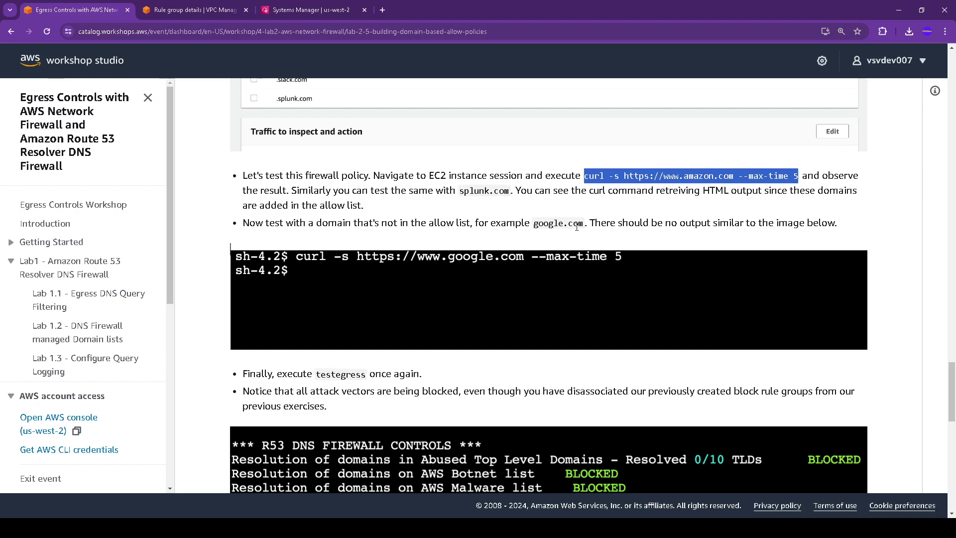
left_click(298, 10)
key("ctrl+v")
key("Left")
key("Left")
key("Left")
key("Left")
key("Left")
key("Left")
key("Left")
key("Left")
key("Left")
key("Left")
key("Left")
key("Left")
key("Left")
key("Left")
key("Left")
key("Left")
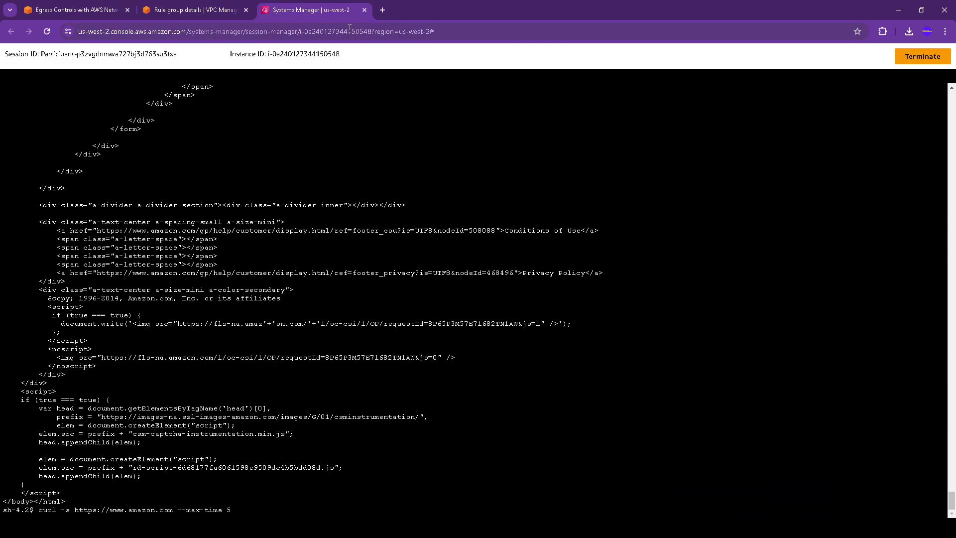
key("BackSpace")
key("BackSpace")
key("BackSpace")
key("BackSpace")
key("BackSpace")
key("BackSpace")
type("google")
key("Return")
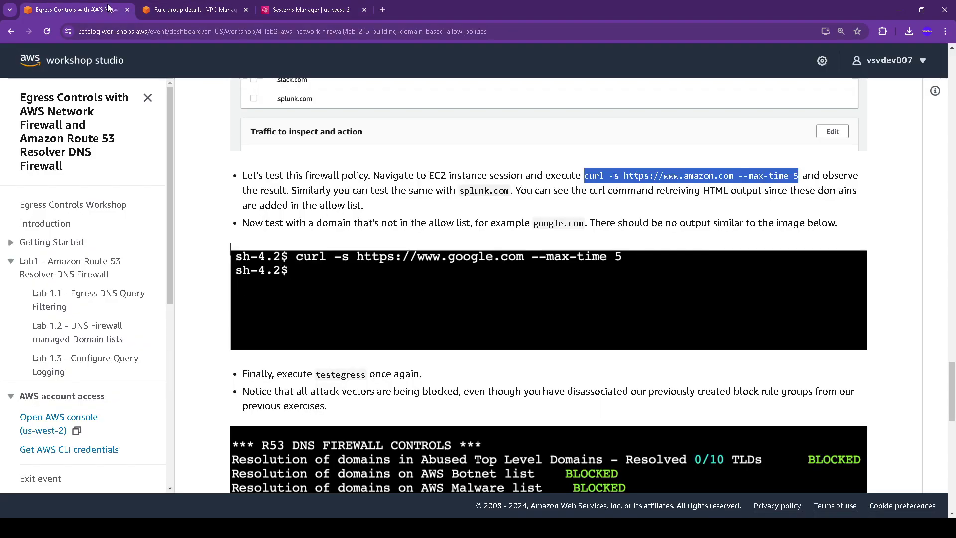
left_click(109, 7)
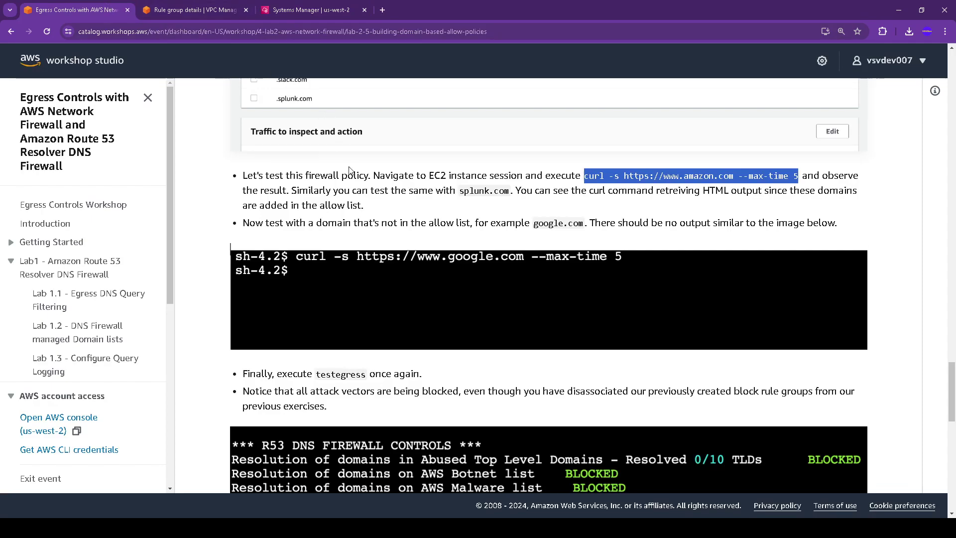
scroll(356, 184, "down", 2)
scroll(355, 185, "up", 2)
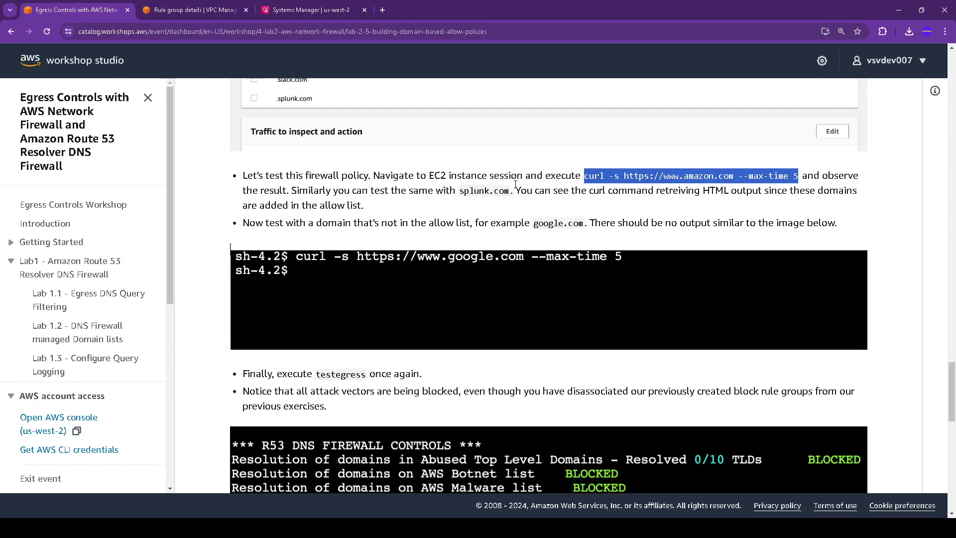
left_click(311, 10)
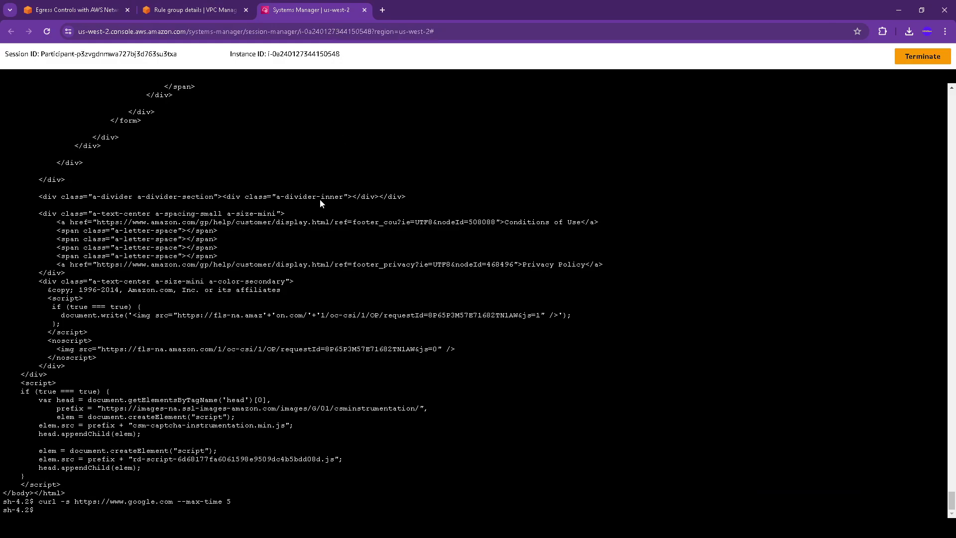
key("Up")
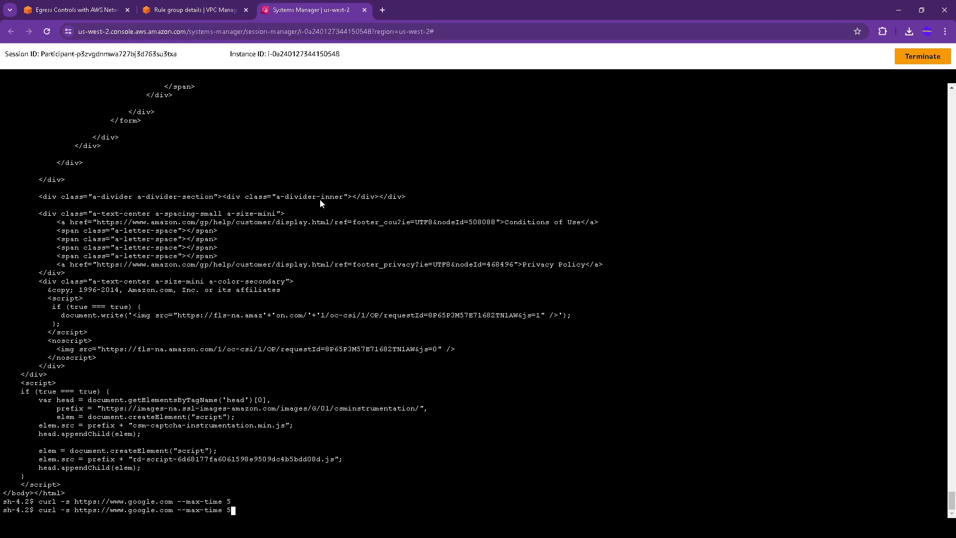
key("Left")
key("Left")
key("Left")
key("Left")
key("Left")
key("Left")
key("Left")
key("Left")
key("Left")
key("Left")
key("Left")
key("Left")
key("Left")
key("Left")
key("Left")
key("Left")
key("Left")
key("BackSpace")
key("BackSpace")
key("BackSpace")
key("BackSpace")
key("BackSpace")
key("BackSpace")
type("splunk")
key("Return")
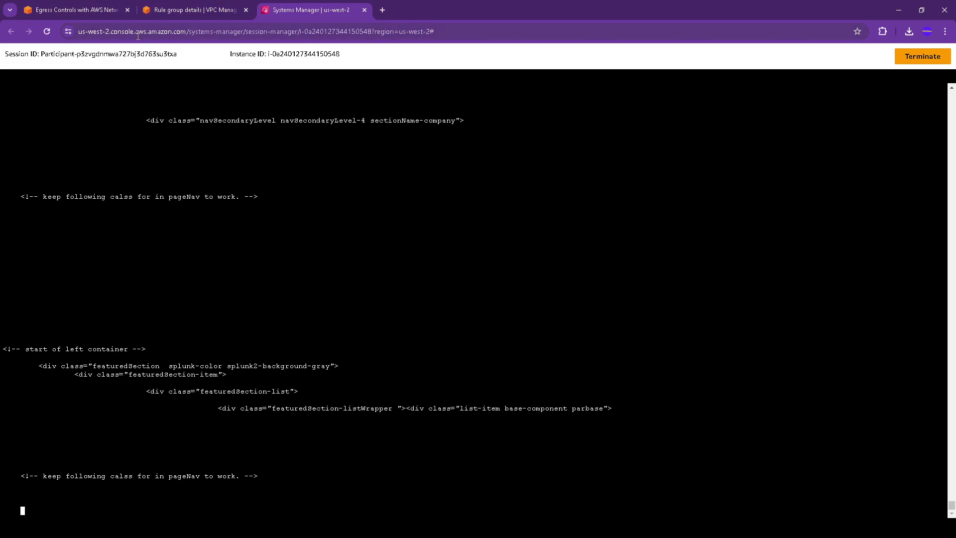
Step: Review the lab's final test instructions and run testegress once more in the EC2 instance session
left_click(75, 10)
scroll(458, 283, "down", 9)
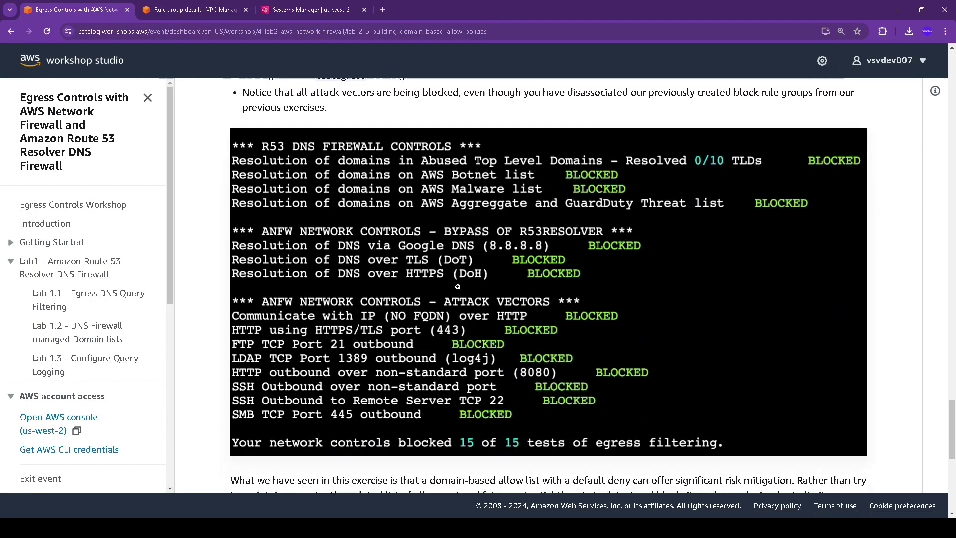
scroll(457, 288, "up", 5)
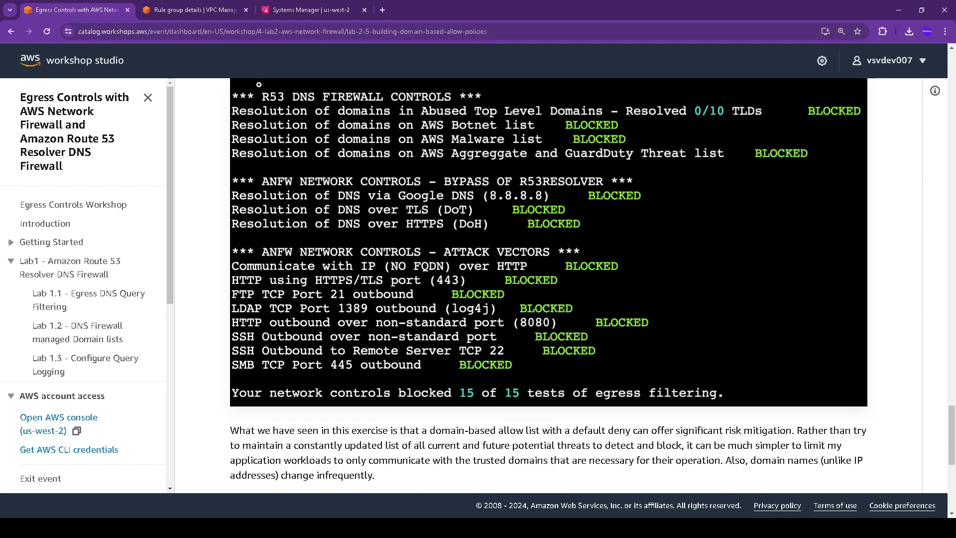
left_click(316, 12)
key("Up")
key("Up")
key("Up")
key("Up")
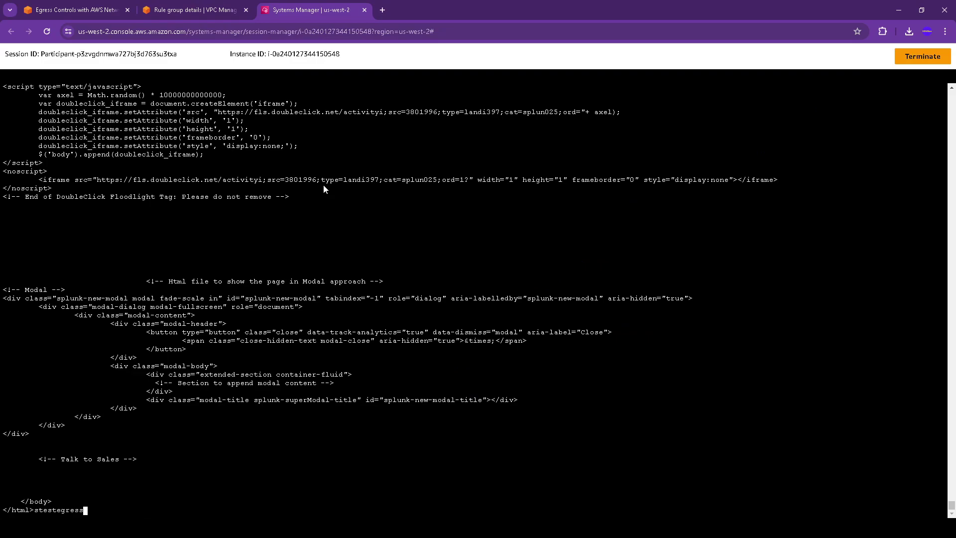
key("Return")
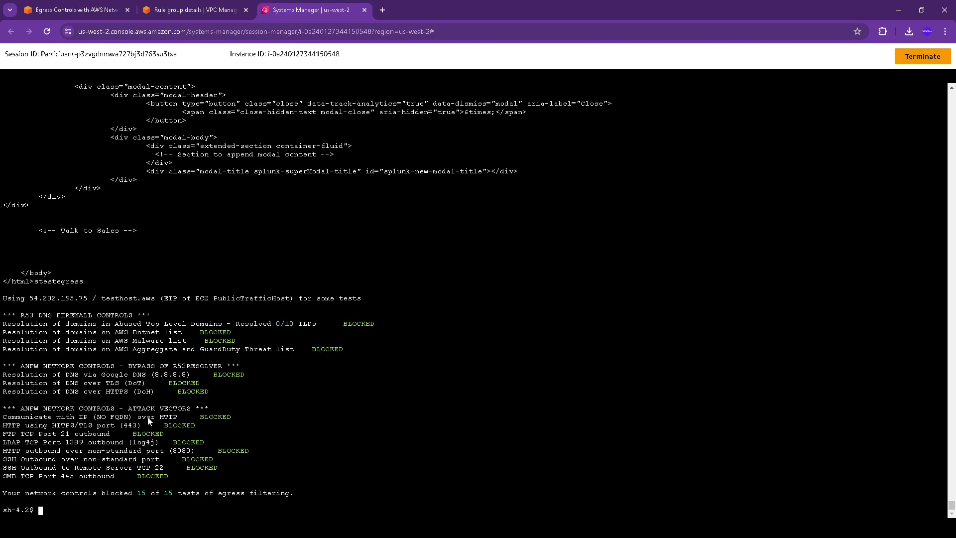
Step: Read Lab 2.5's closing summary and questions, and continue to Lab 2.6 Optional - C2 testing with Network Flight Simulator
left_click(75, 10)
scroll(513, 238, "down", 5)
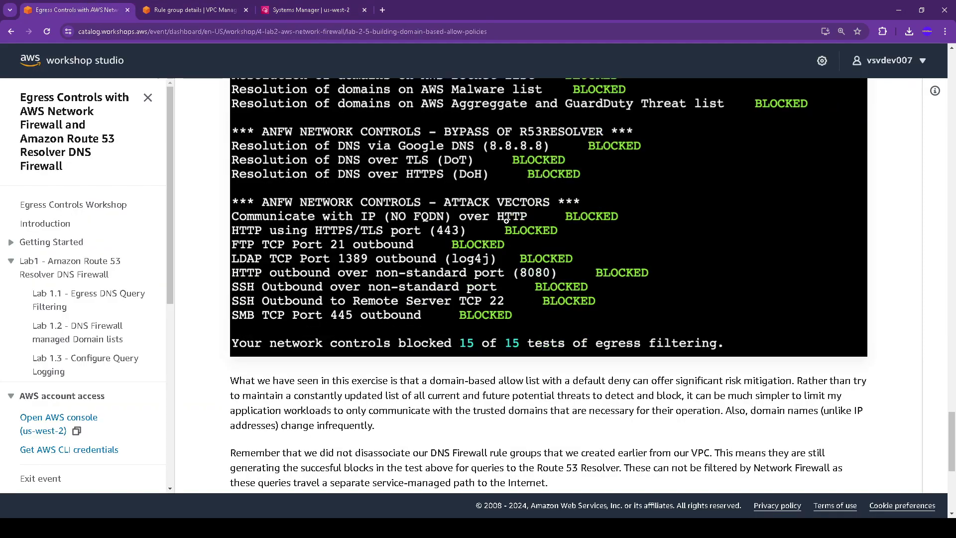
scroll(513, 238, "down", 1)
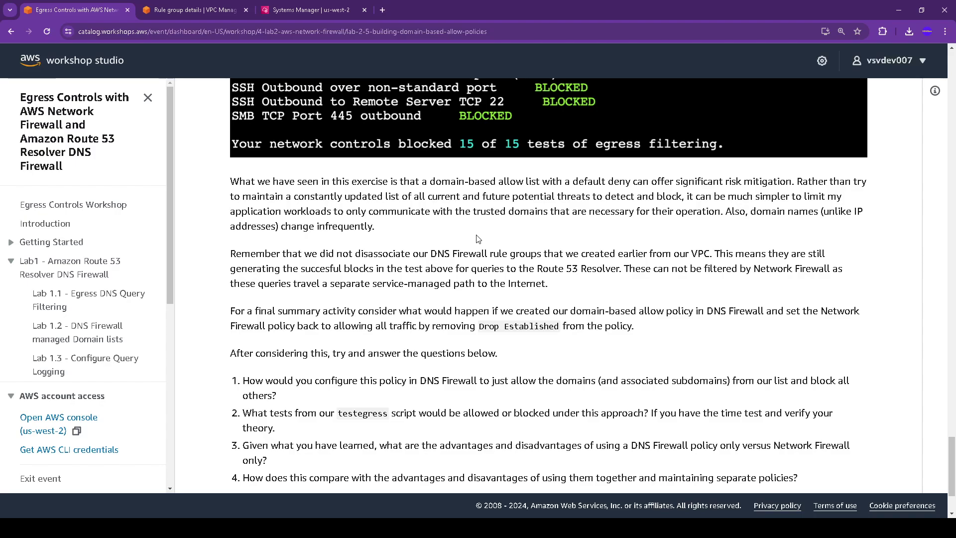
scroll(477, 239, "down", 1)
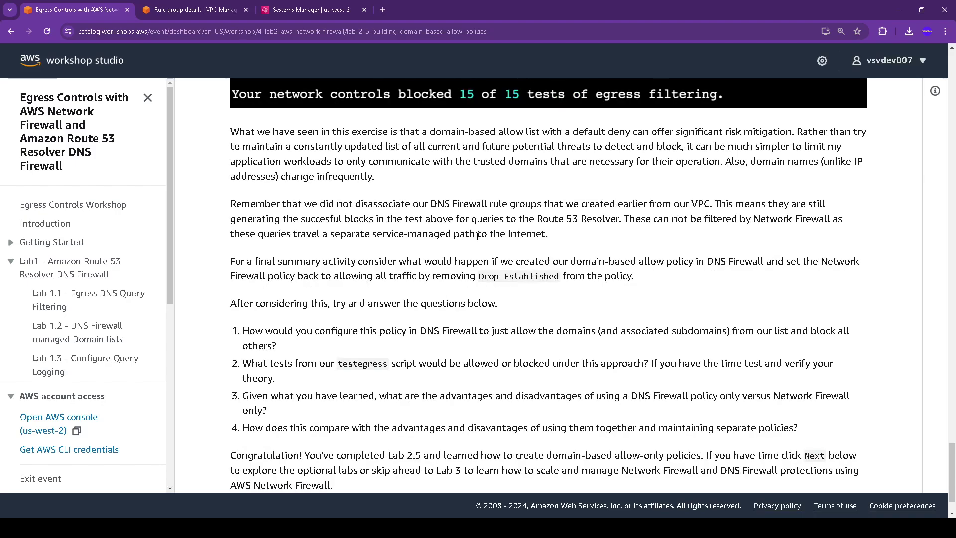
scroll(477, 236, "down", 1)
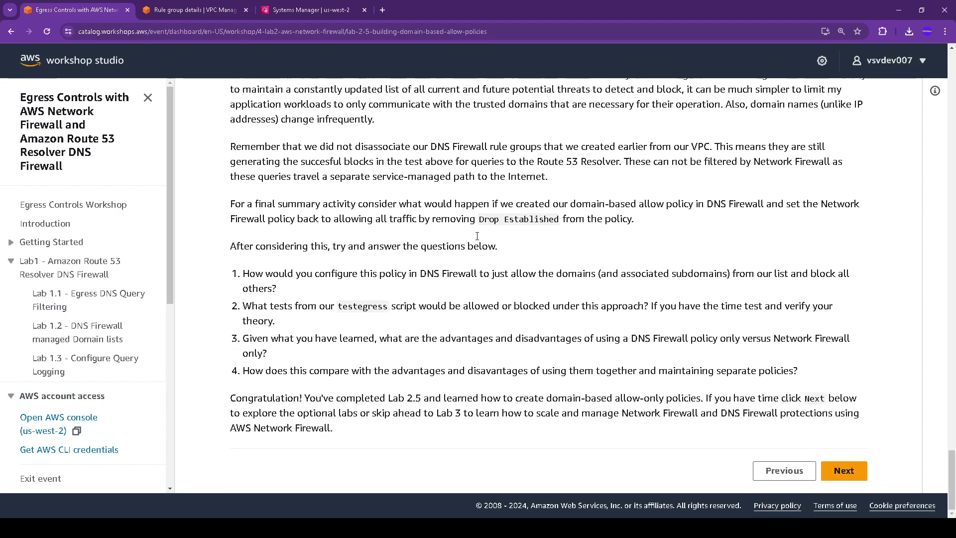
left_click(842, 480)
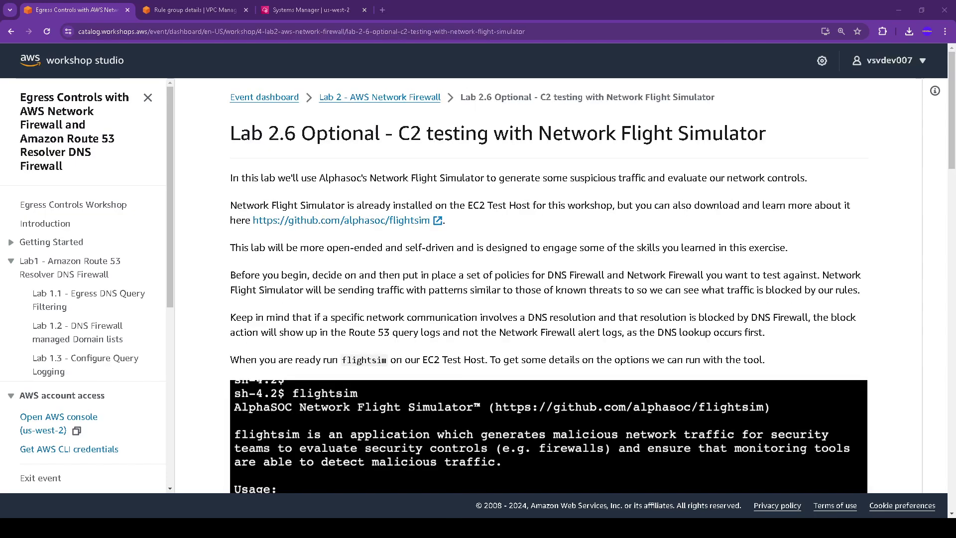
Step: Open the alphasoc/flightsim GitHub repository linked in Lab 2.6 and review the README's description, installation and usage sections
left_click_drag(230, 125, 802, 139)
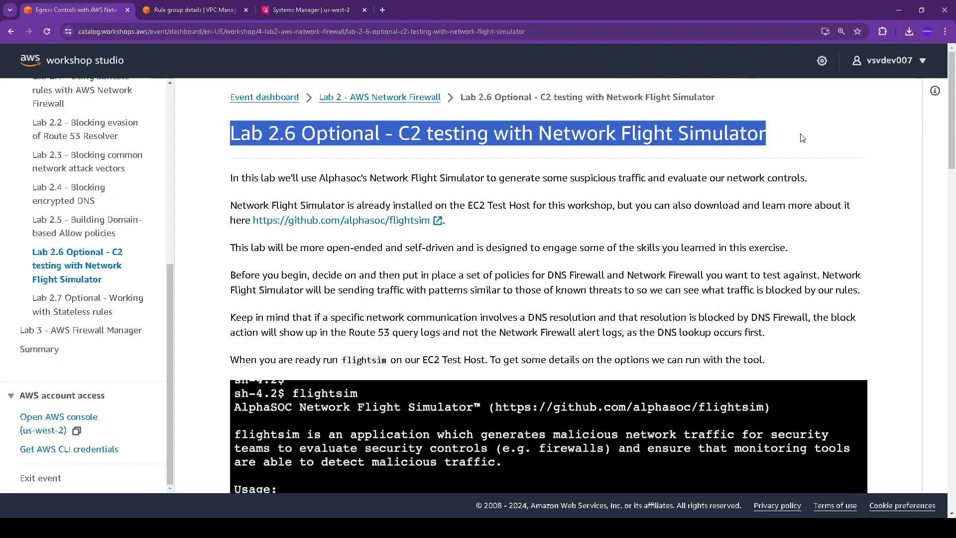
left_click(383, 225)
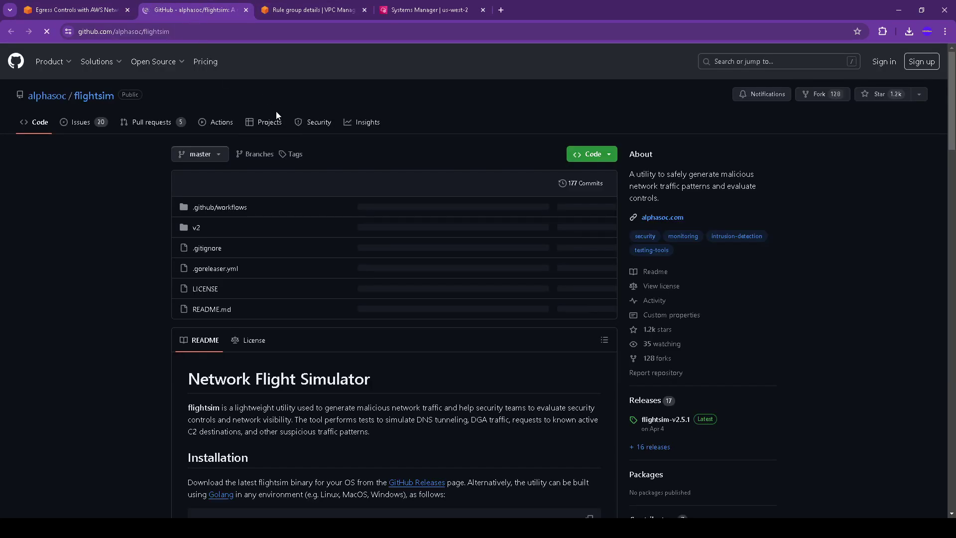
scroll(270, 302, "down", 3)
left_click_drag(189, 259, 382, 284)
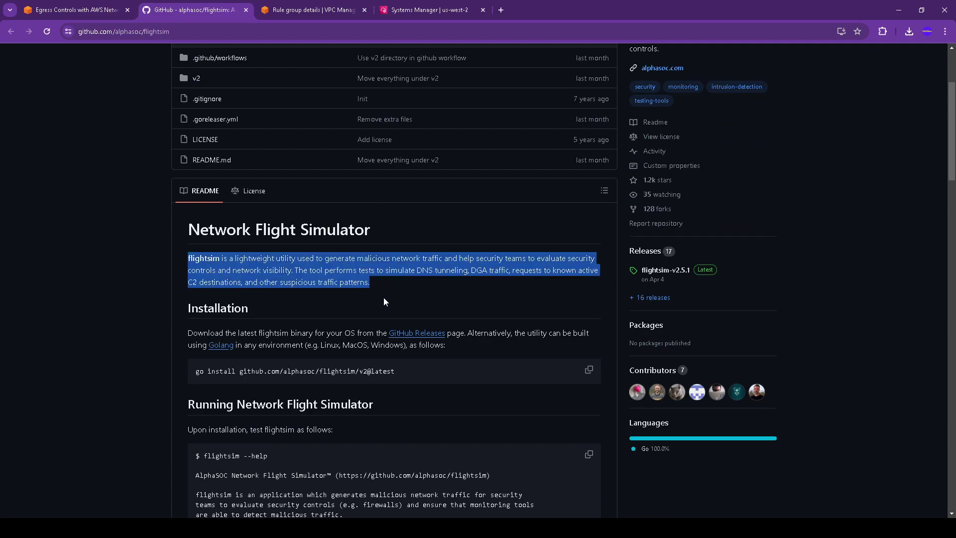
scroll(383, 299, "down", 2)
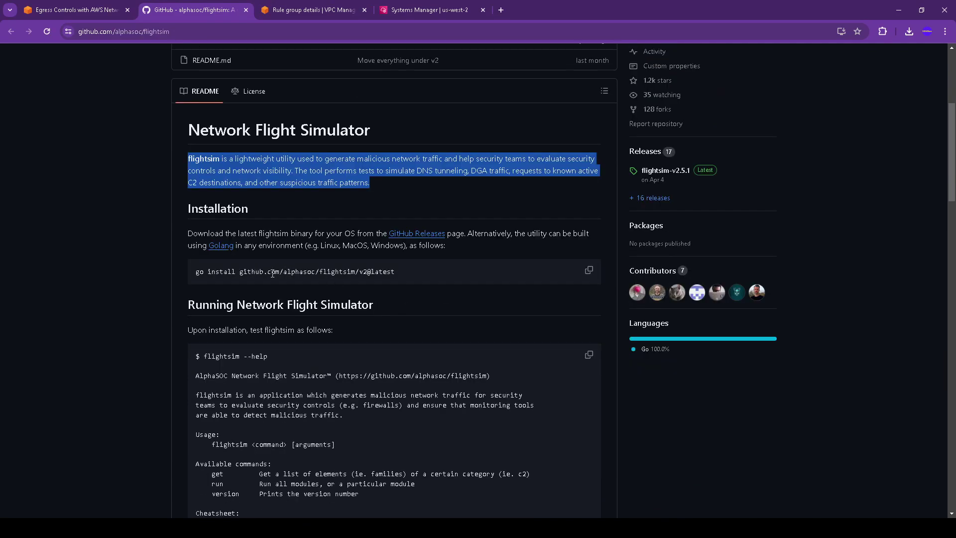
scroll(320, 292, "down", 3)
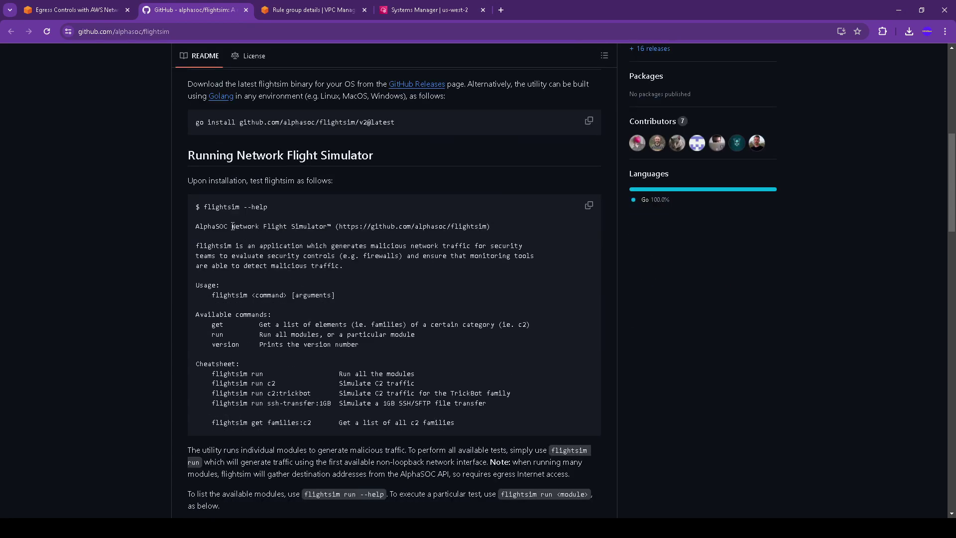
scroll(258, 285, "down", 5)
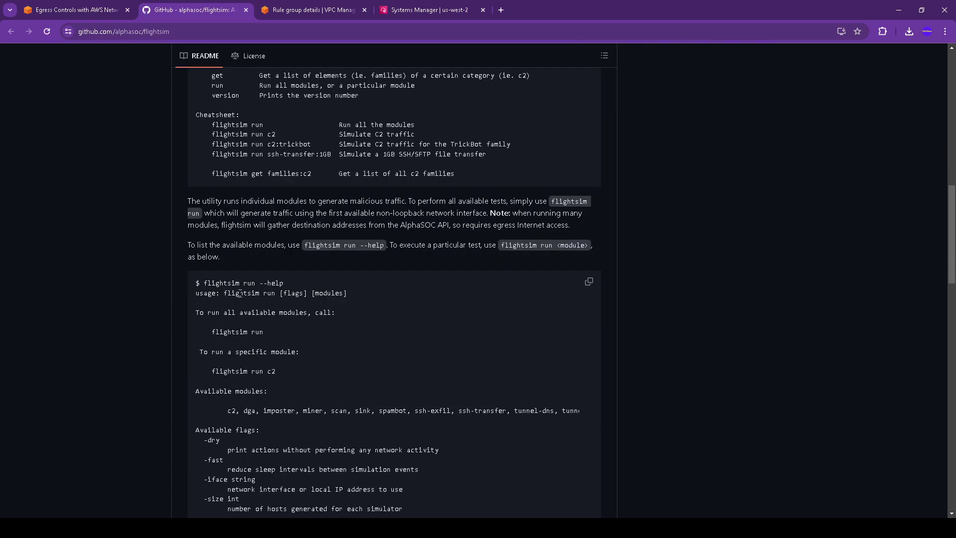
Step: Review the flightsim README's run modules, get command and module description table, and close the repository page
scroll(250, 326, "down", 6)
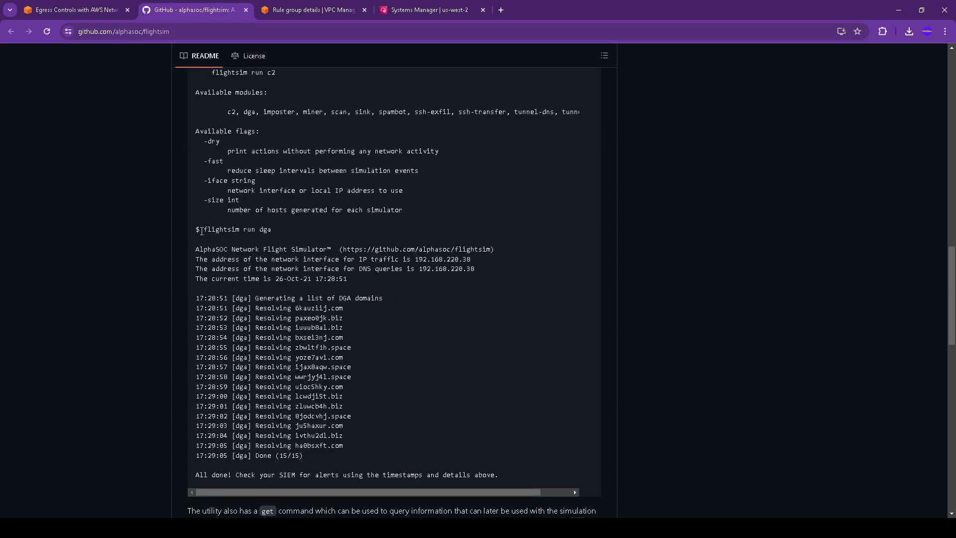
scroll(282, 310, "down", 6)
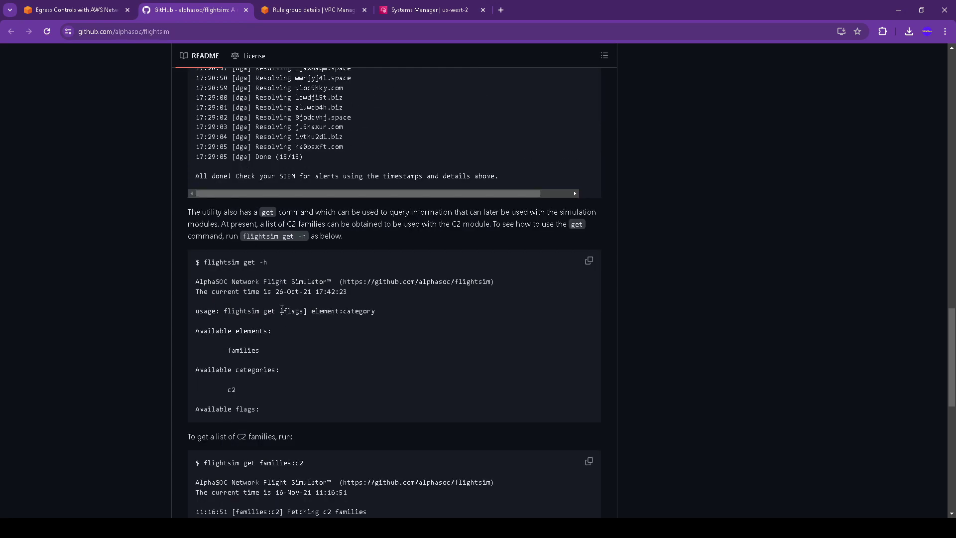
scroll(281, 309, "down", 10)
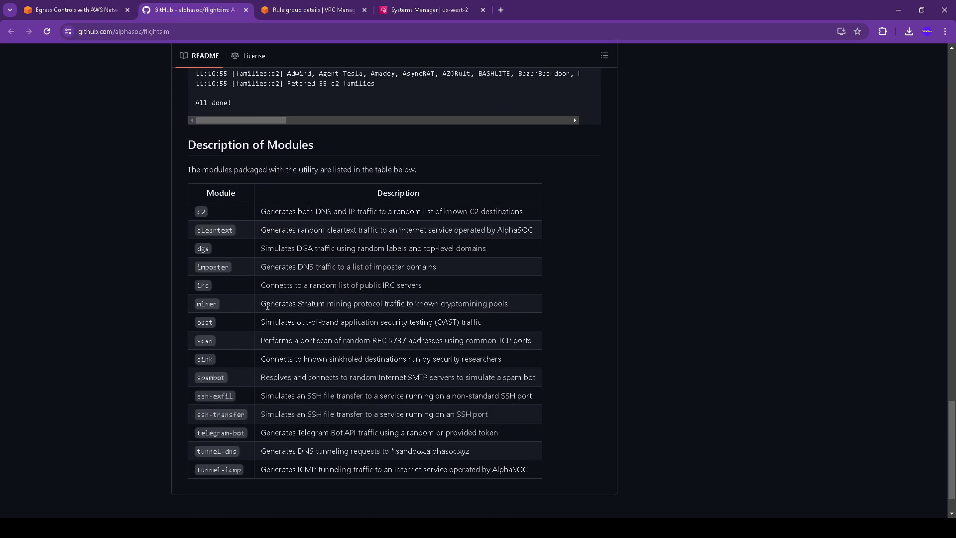
scroll(268, 306, "up", 15)
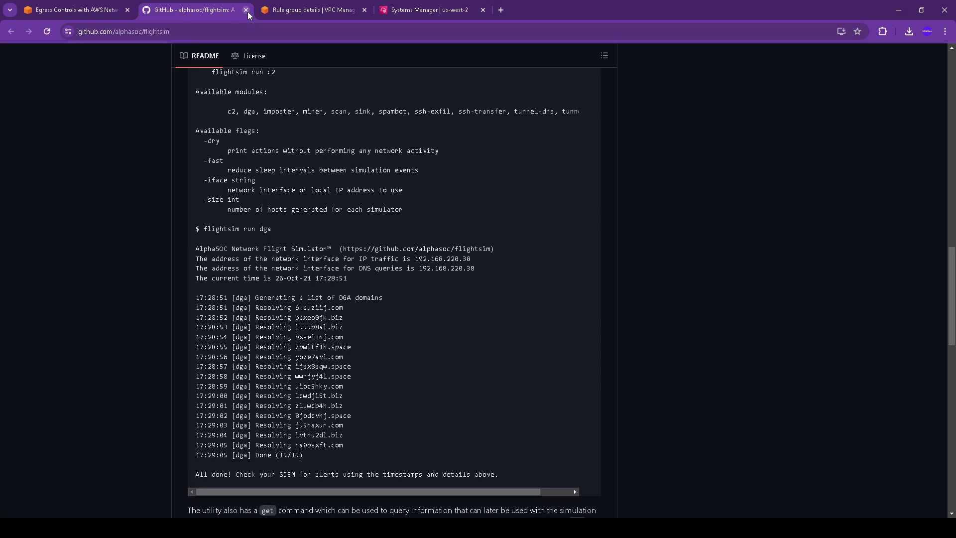
scroll(431, 172, "up", 20)
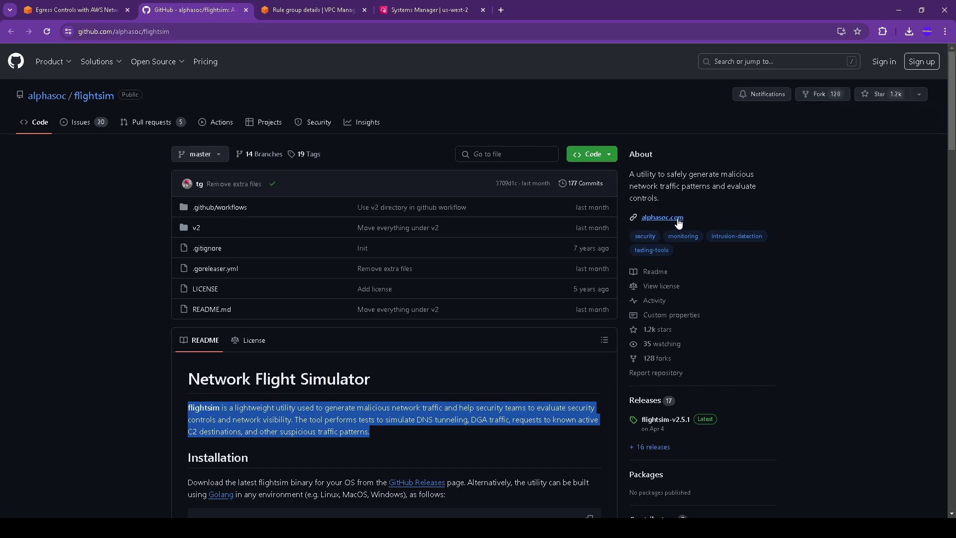
left_click(246, 10)
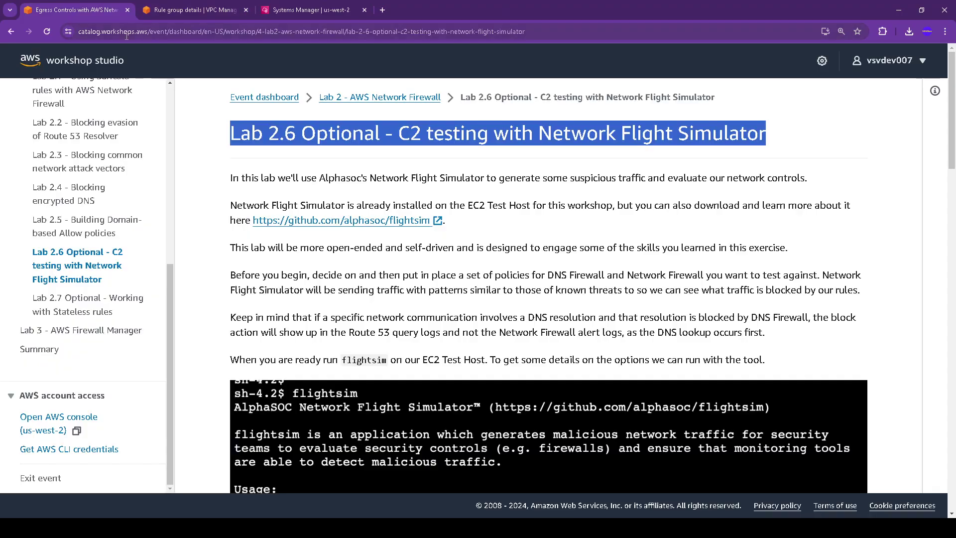
Step: Read the Lab 2.6 instructions on running flightsim, the allow-list note, the CloudWatch log searches and the closing questions
scroll(456, 243, "down", 3)
scroll(456, 242, "down", 3)
scroll(454, 238, "up", 4)
scroll(453, 238, "down", 7)
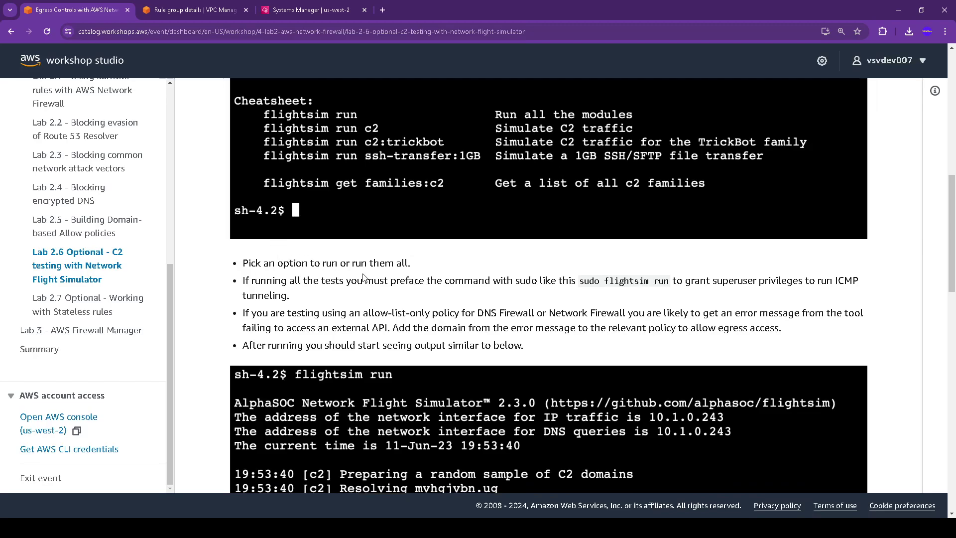
scroll(281, 277, "down", 1)
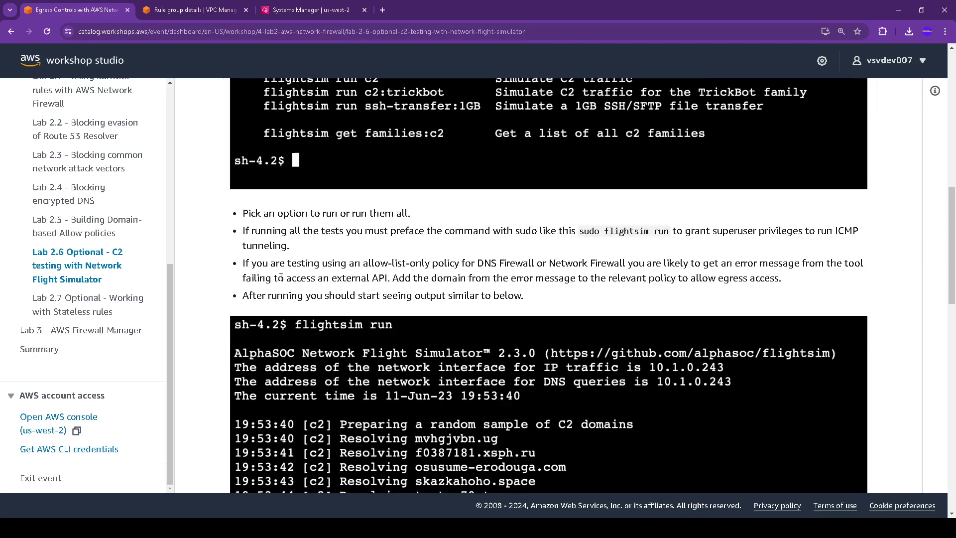
scroll(281, 277, "down", 2)
scroll(280, 278, "down", 13)
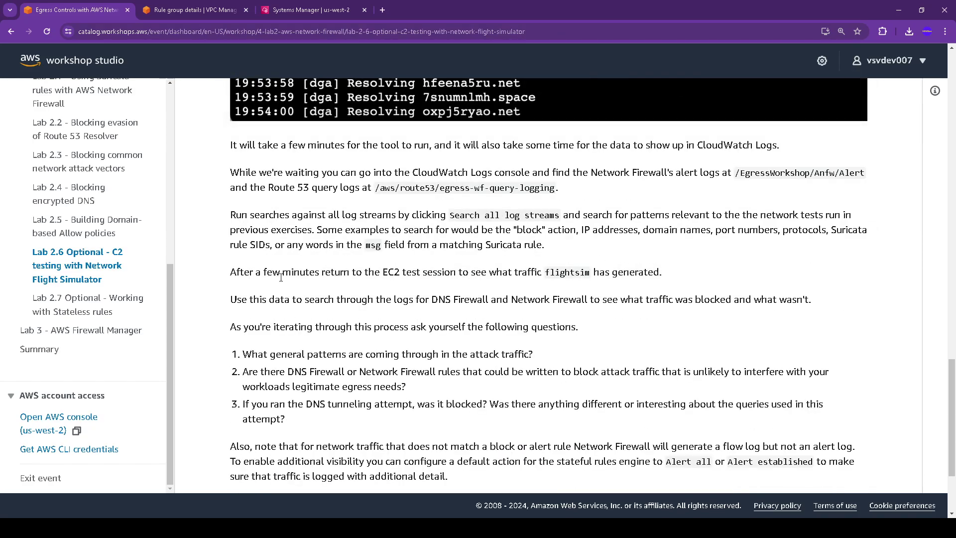
scroll(281, 278, "down", 3)
scroll(280, 277, "up", 20)
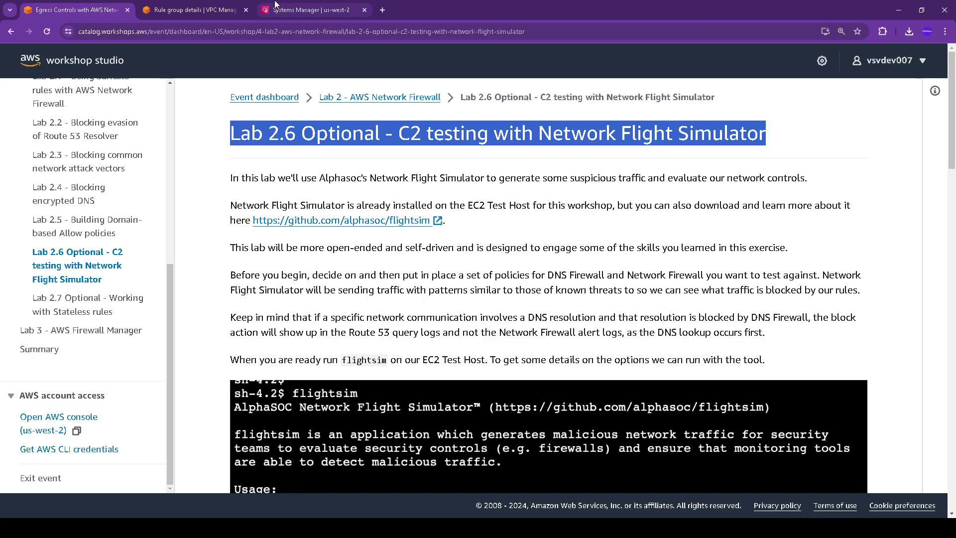
Step: Reopen the linked alphasoc/flightsim repository, copy the flightsim command from its README and run flightsim in the EC2 instance session
left_click(429, 221)
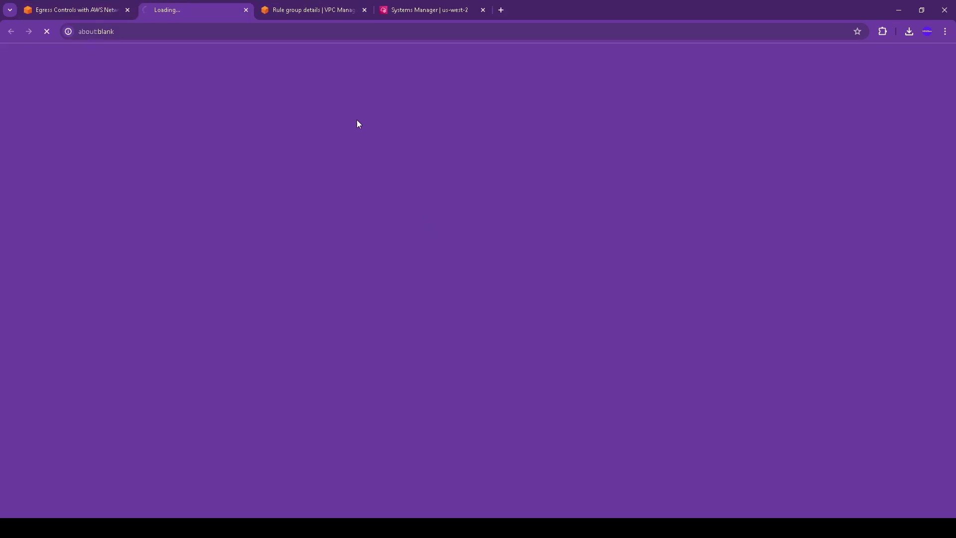
scroll(268, 354, "down", 3)
scroll(264, 344, "down", 4)
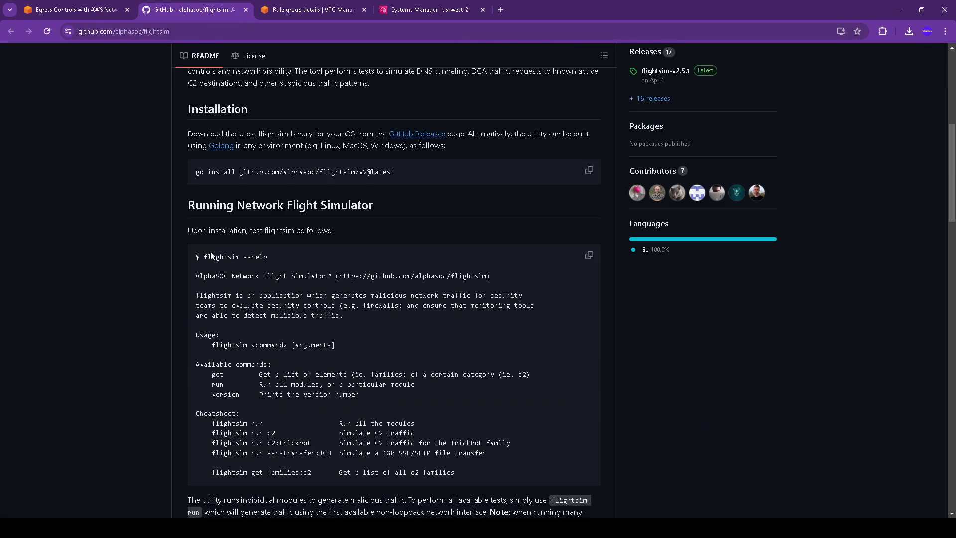
left_click_drag(204, 256, 243, 253)
key("ctrl+c")
left_click(429, 10)
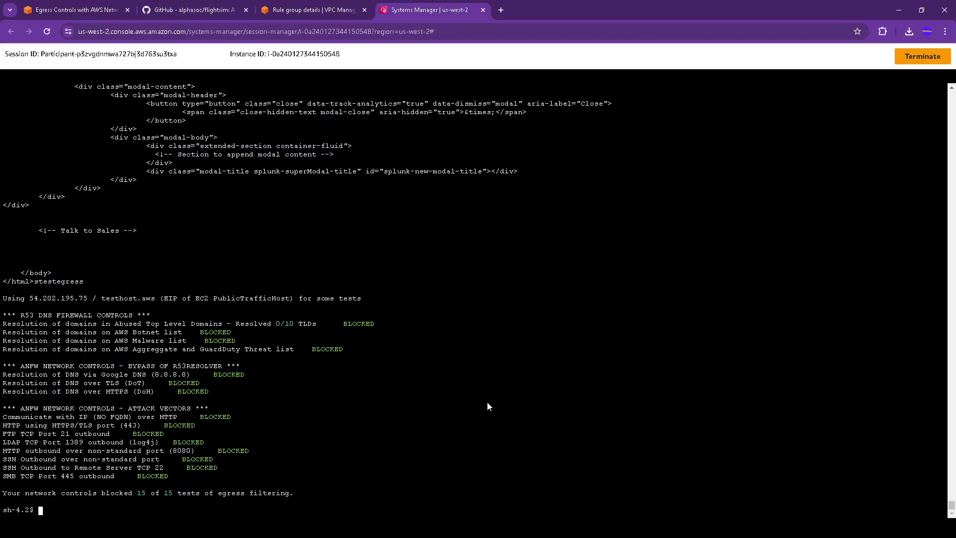
key("ctrl+v")
key("Return")
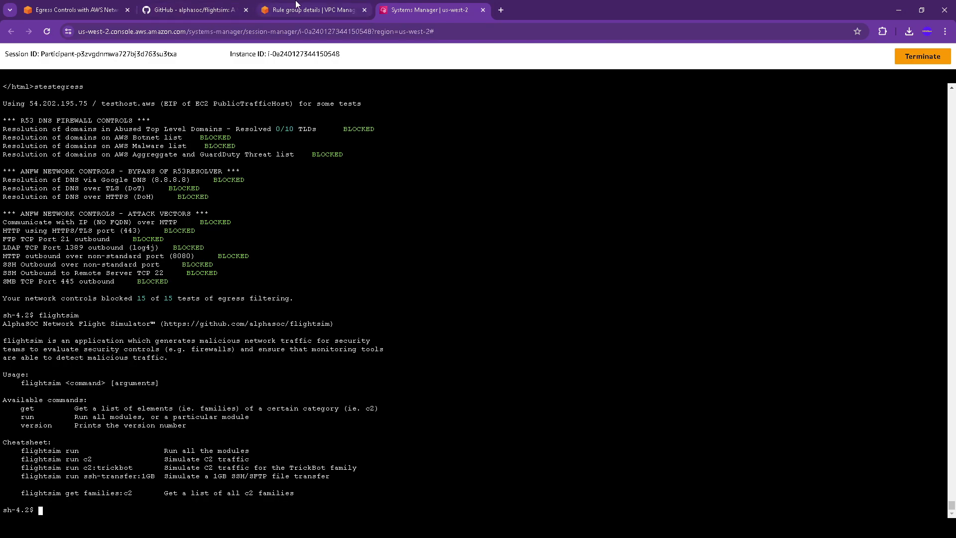
Step: Review the flightsim README's run options and Lab 2.6's instructions and sample output for running the tests
left_click(199, 10)
scroll(362, 330, "down", 4)
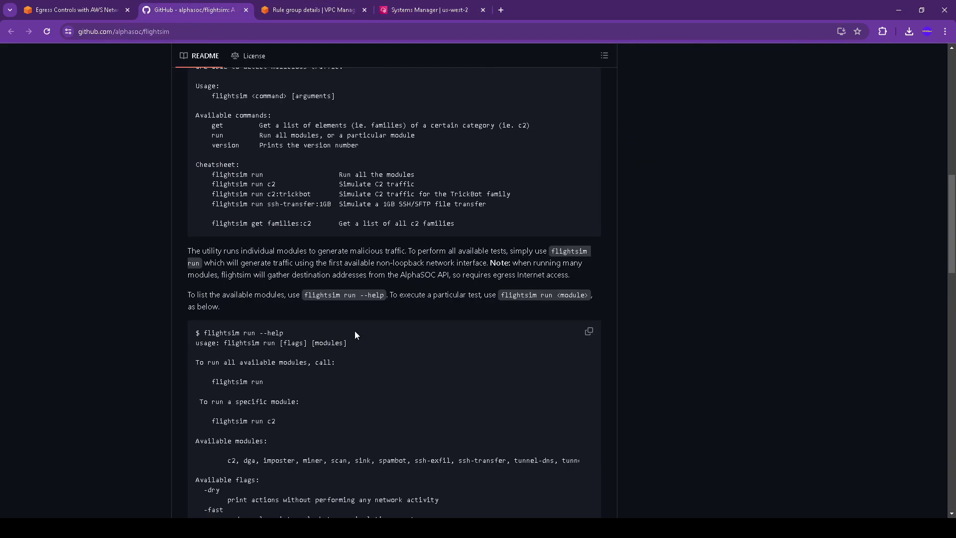
key("ctrl+shift+Tab")
scroll(420, 200, "down", 3)
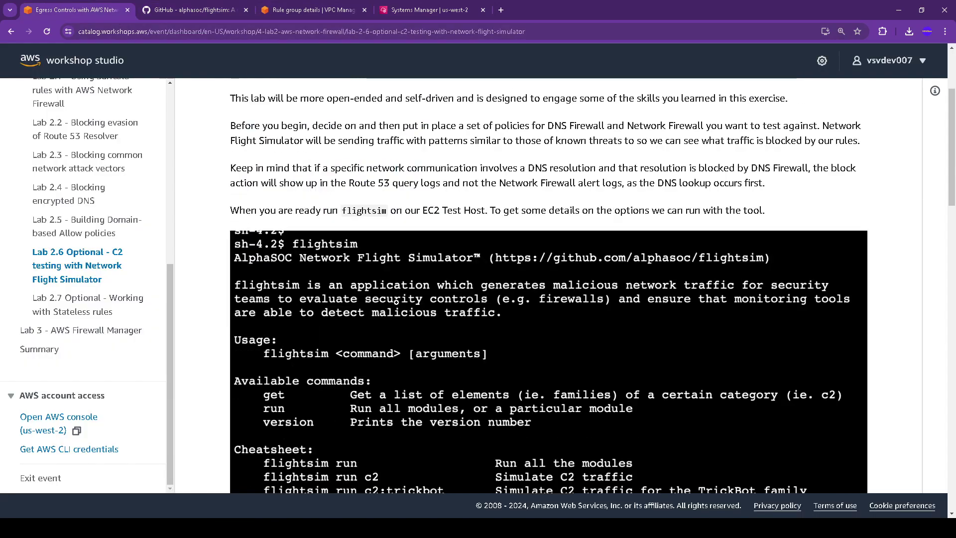
scroll(397, 305, "down", 4)
scroll(397, 305, "down", 5)
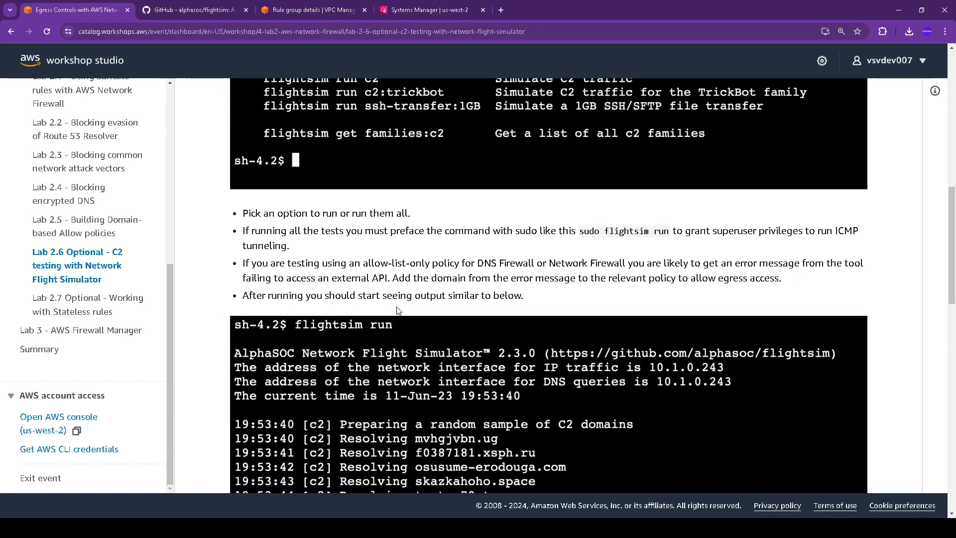
scroll(390, 288, "down", 7)
scroll(391, 287, "down", 1)
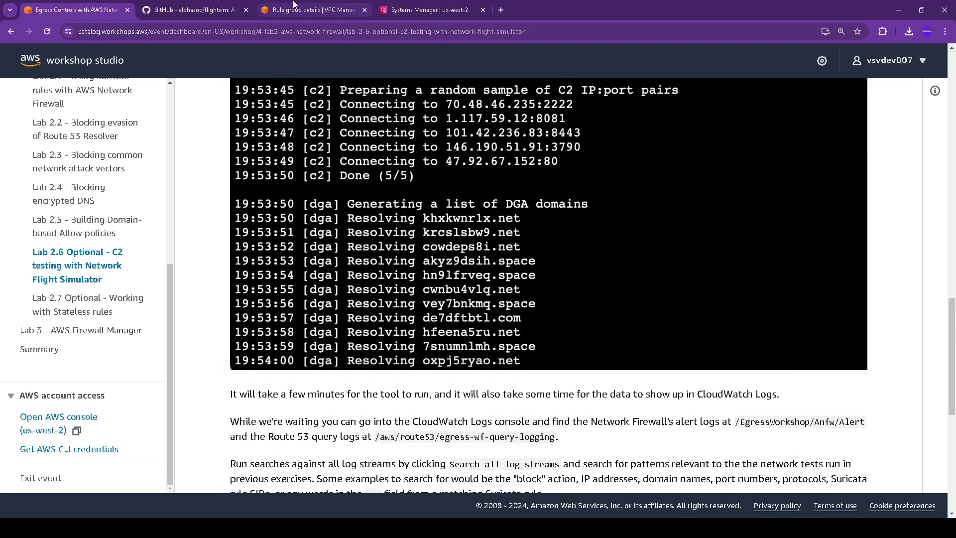
Step: Check the allowed domains in EgressWorkshop-DomainAllow-RuleGroup and execute flightsim run in the EC2 instance session
left_click(182, 7)
left_click(314, 9)
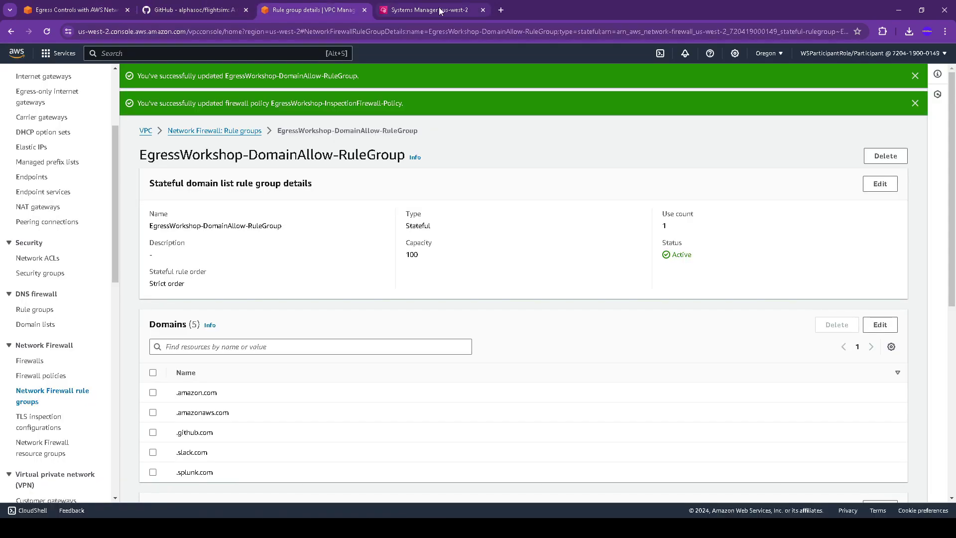
left_click(428, 9)
key("Up")
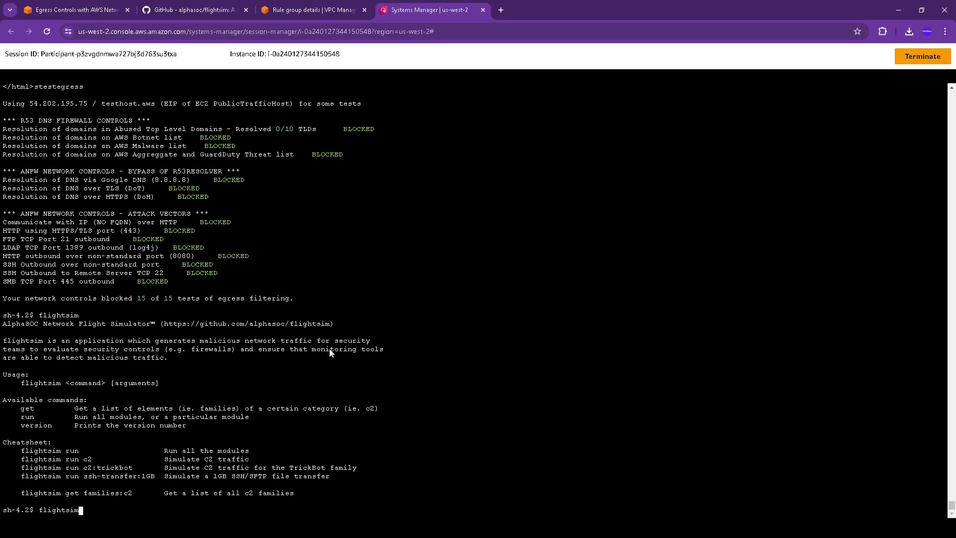
type("run")
key("Return")
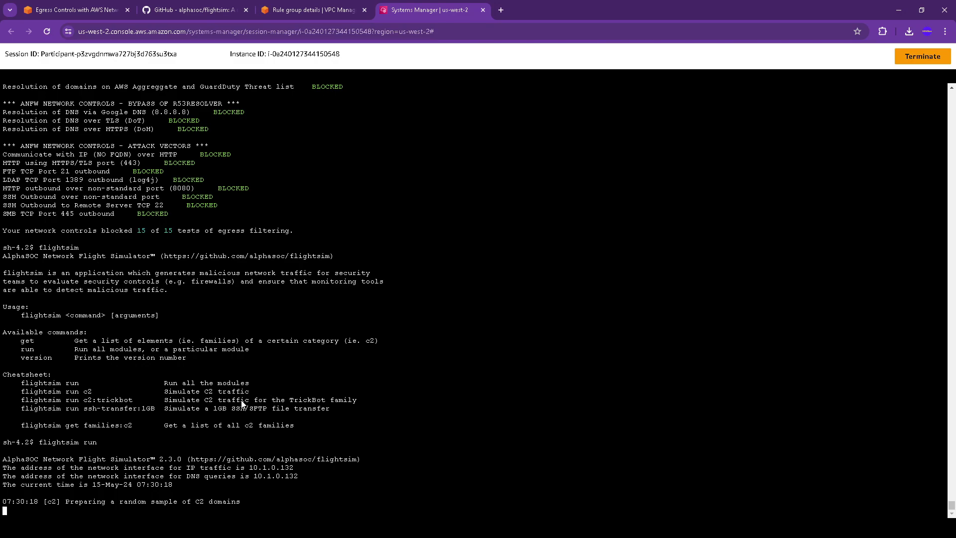
Step: Read the lab's note on the waiting time and on the CloudWatch log groups holding the firewall alerts and Route 53 queries
left_click(79, 9)
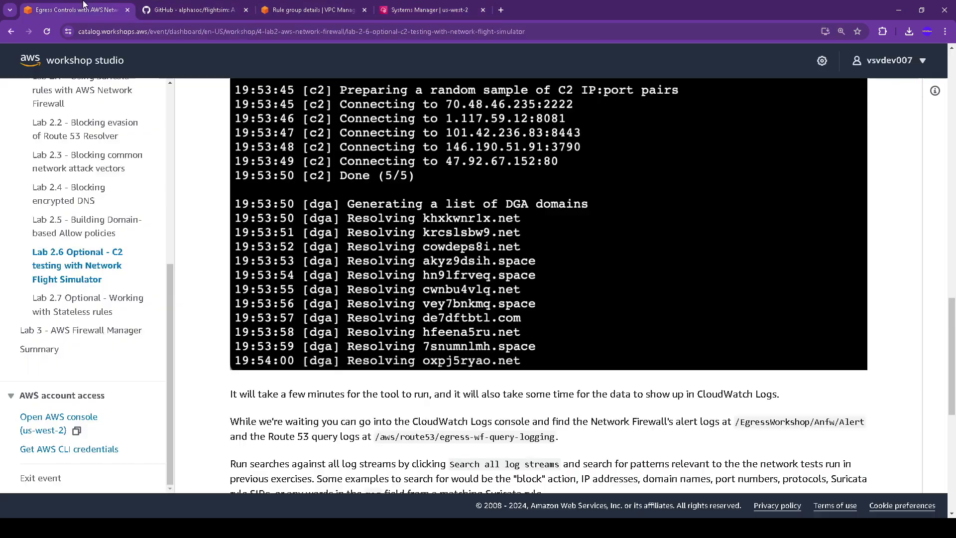
scroll(340, 413, "down", 1)
left_click_drag(231, 344, 781, 346)
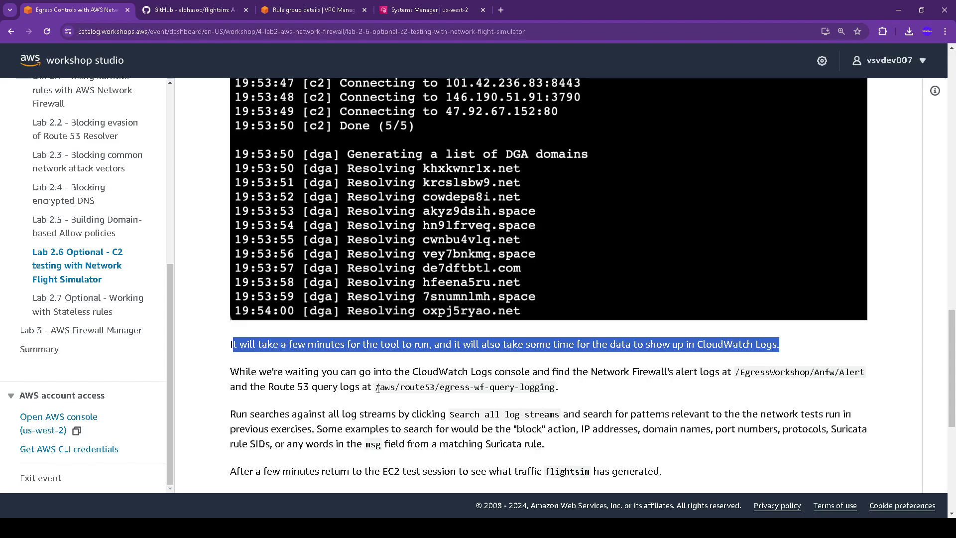
left_click_drag(379, 387, 563, 393)
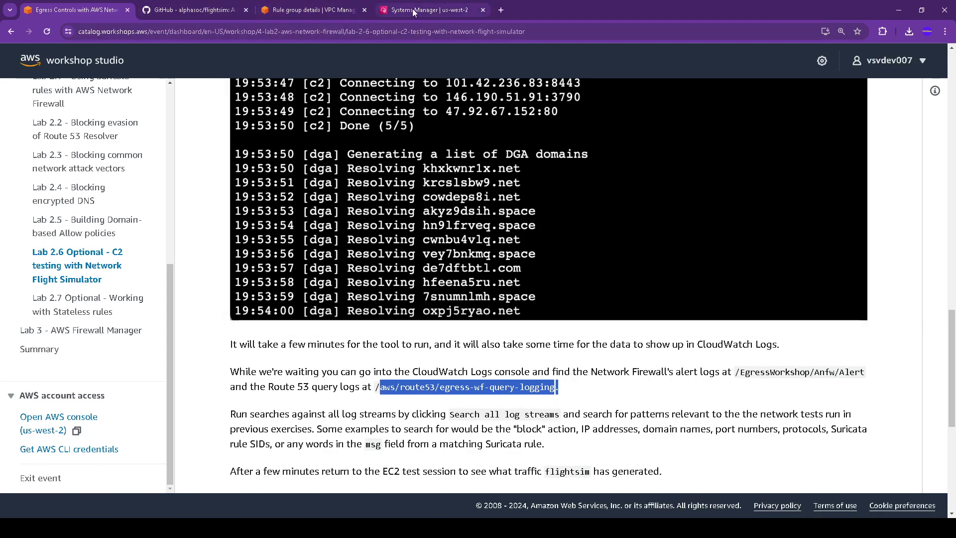
Step: Find the CloudWatch service in the AWS console and open its list of log groups
left_click(321, 9)
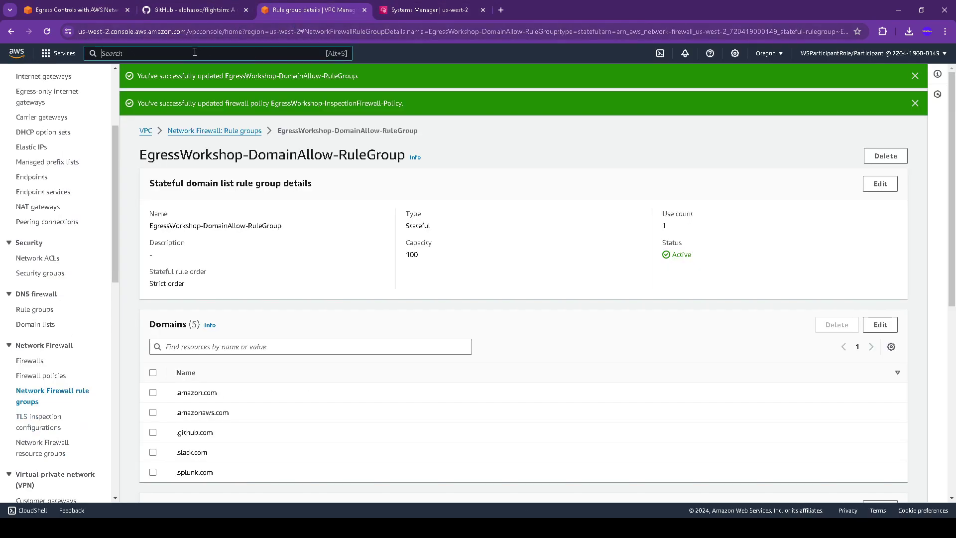
type("Cloud WAN")
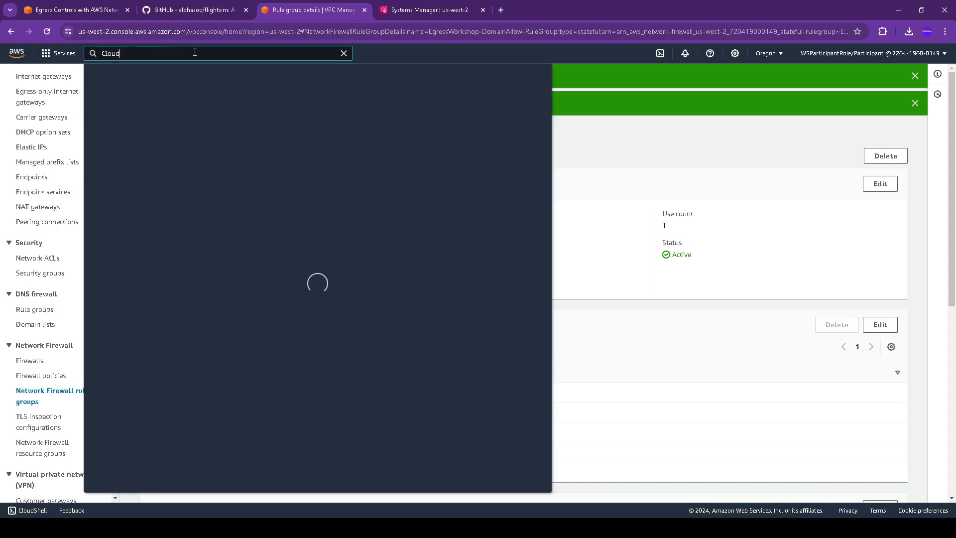
key("BackSpace")
key("BackSpace")
key("BackSpace")
key("BackSpace")
type("Watch")
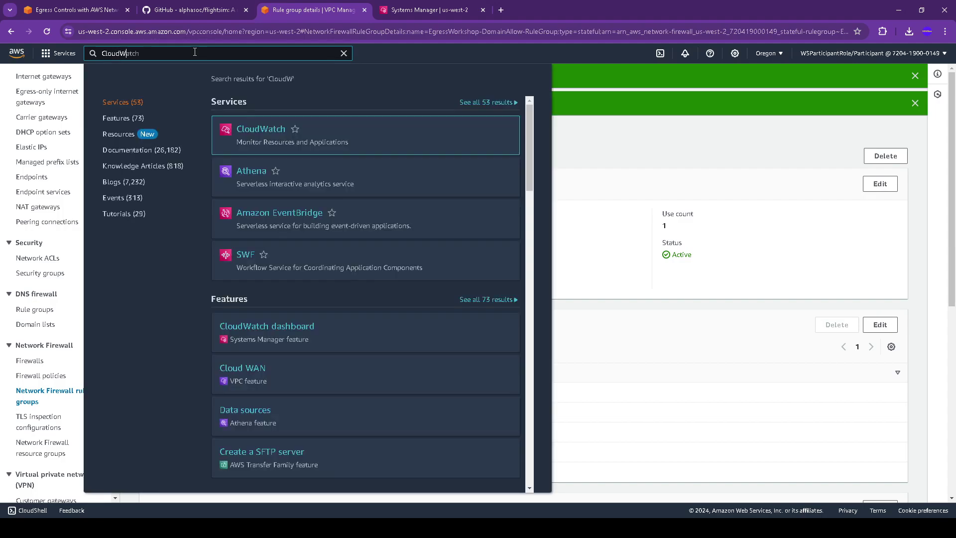
left_click(260, 130)
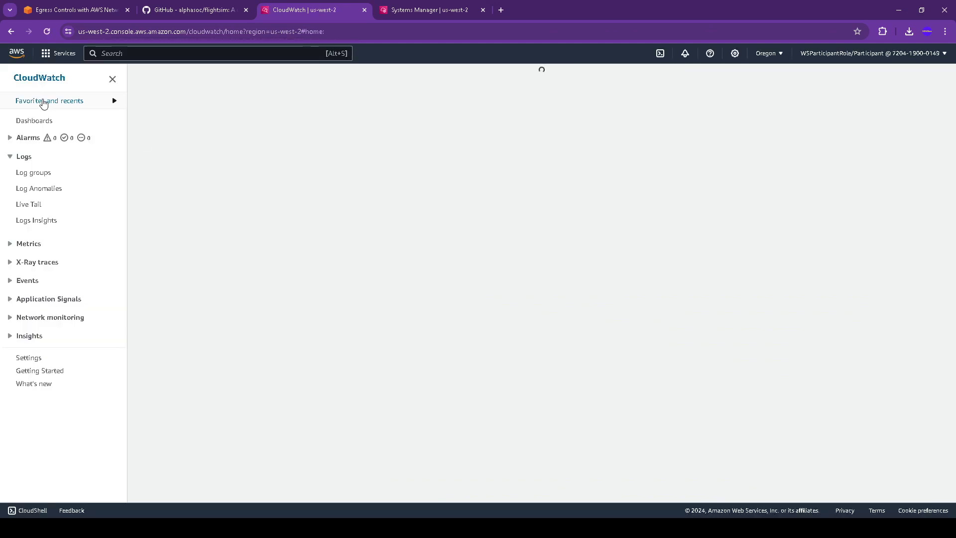
left_click(27, 174)
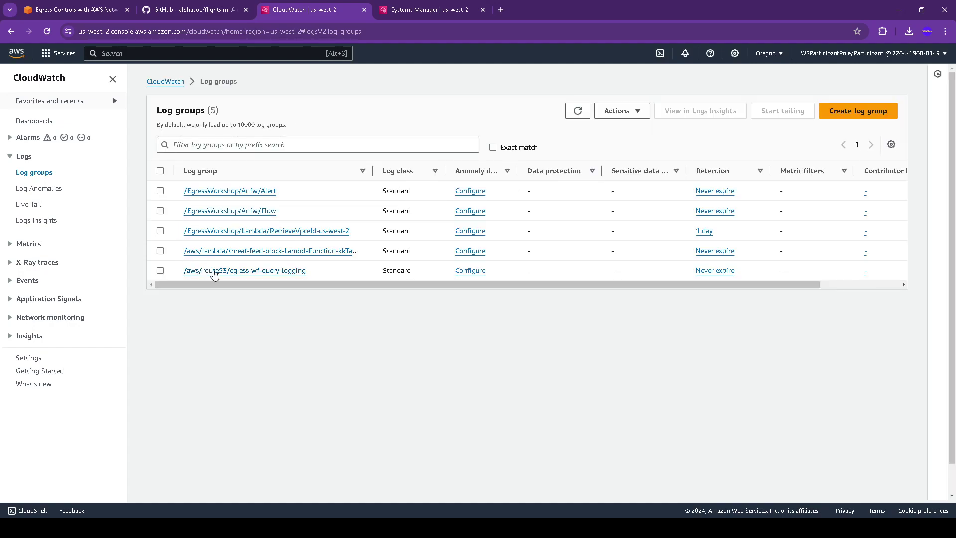
Step: Open the /aws/route53/egress-wf-query-logging log group and look over its details and log streams
left_click(218, 274)
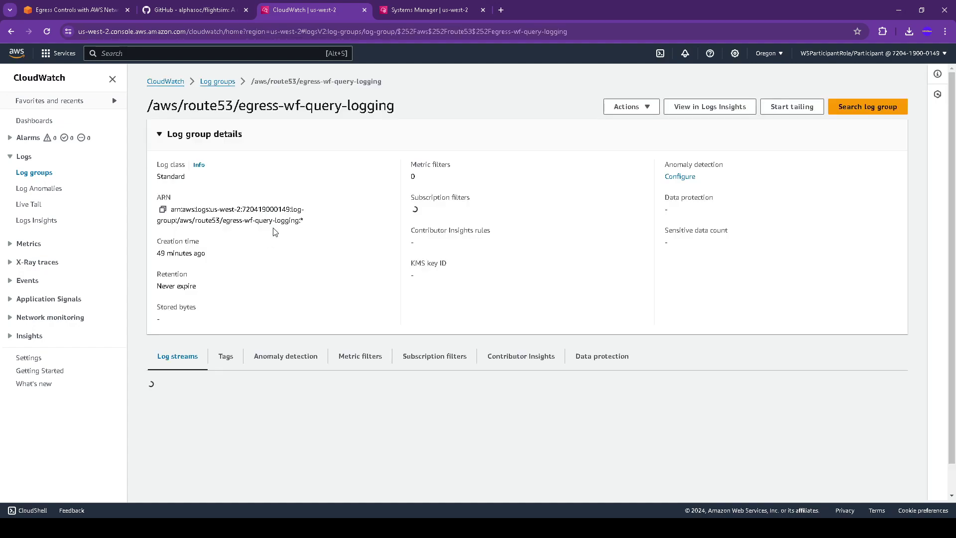
scroll(407, 444, "down", 6)
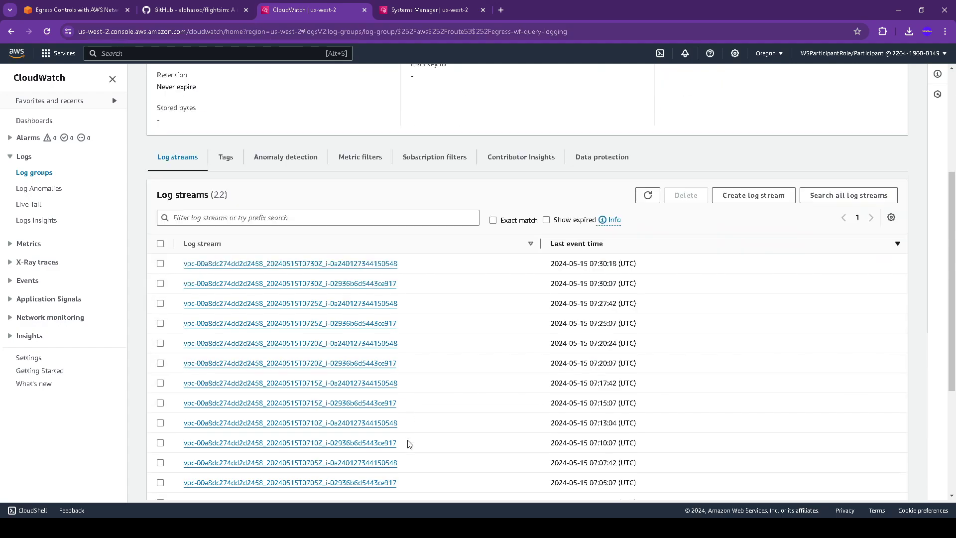
scroll(404, 424, "up", 5)
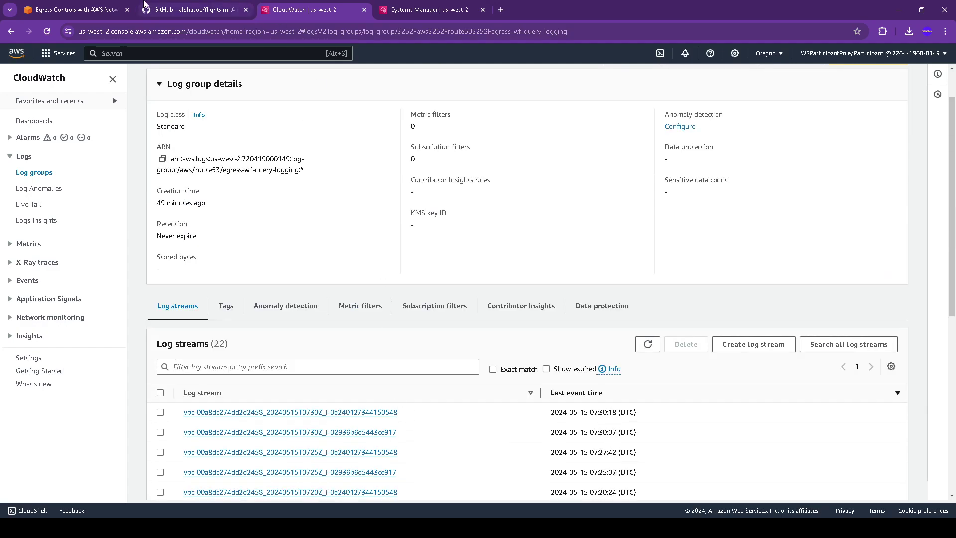
Step: Check the flightsim run's output in the instance session and open the most recent log stream of the Route 53 query log group
left_click(405, 7)
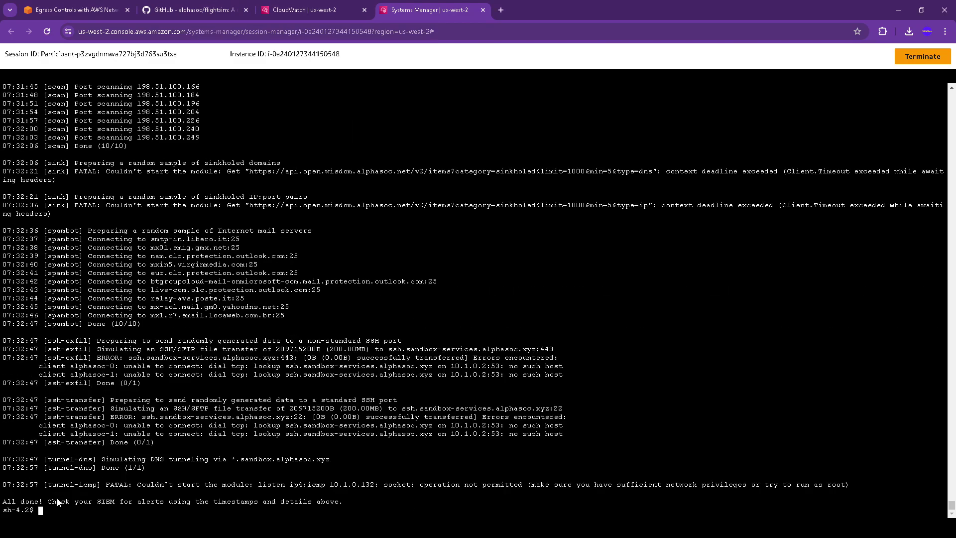
left_click_drag(3, 502, 35, 507)
left_click(299, 10)
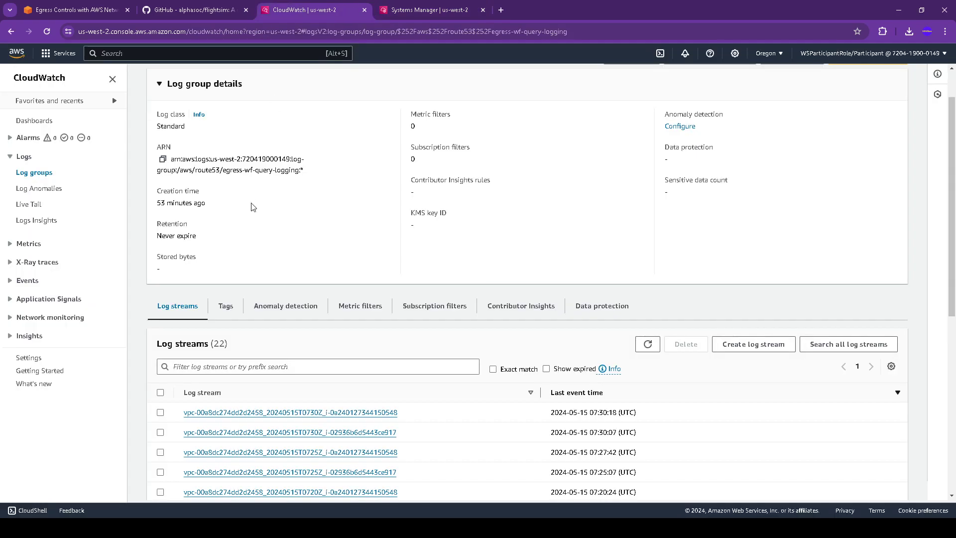
left_click(331, 412)
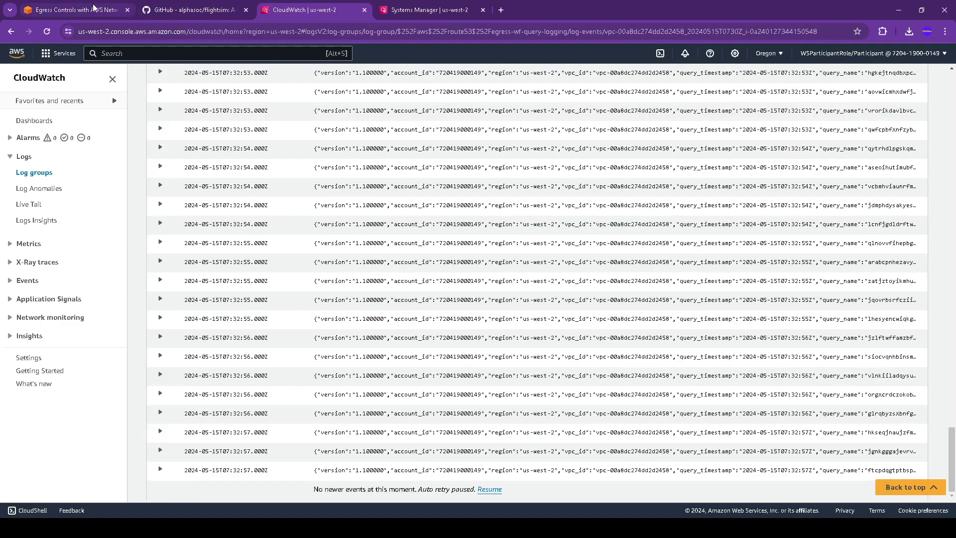
Step: Check the lab's suggested search terms and filter the open Route 53 log stream's events by "block"
left_click(93, 9)
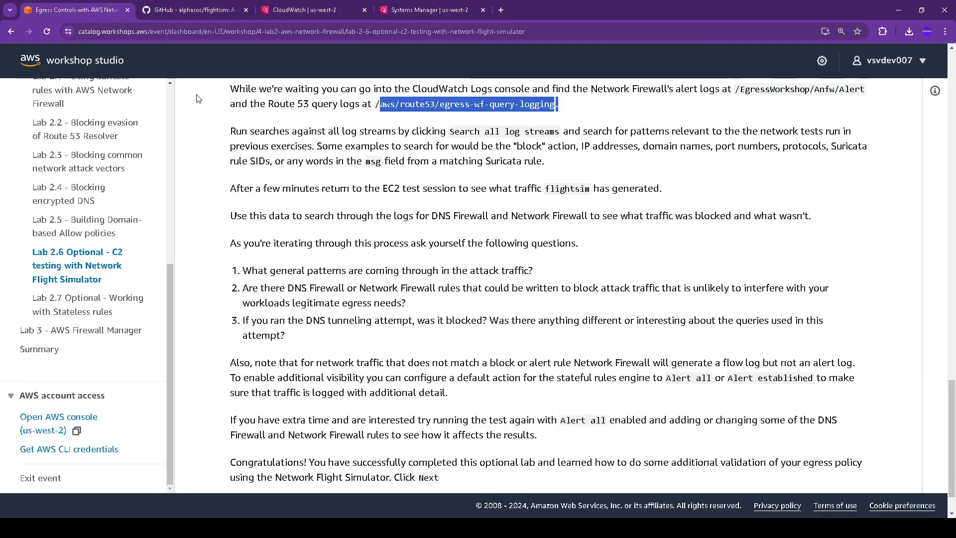
double_click(527, 145)
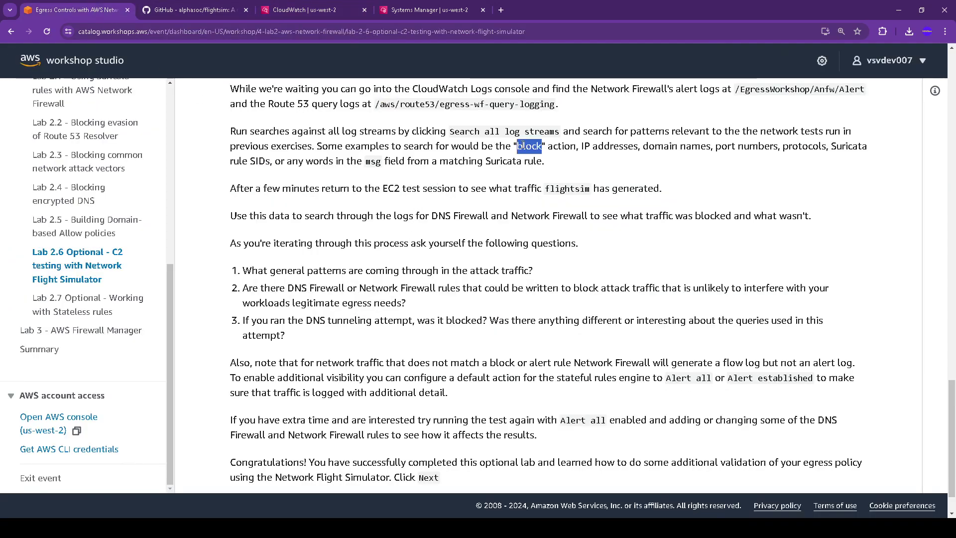
left_click(194, 9)
left_click(304, 9)
scroll(269, 150, "up", 15)
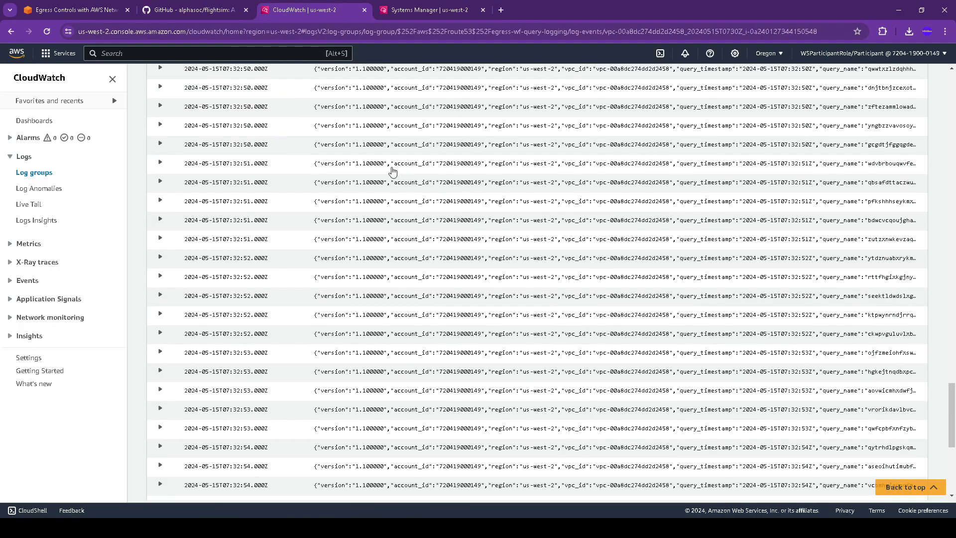
scroll(263, 156, "up", 10)
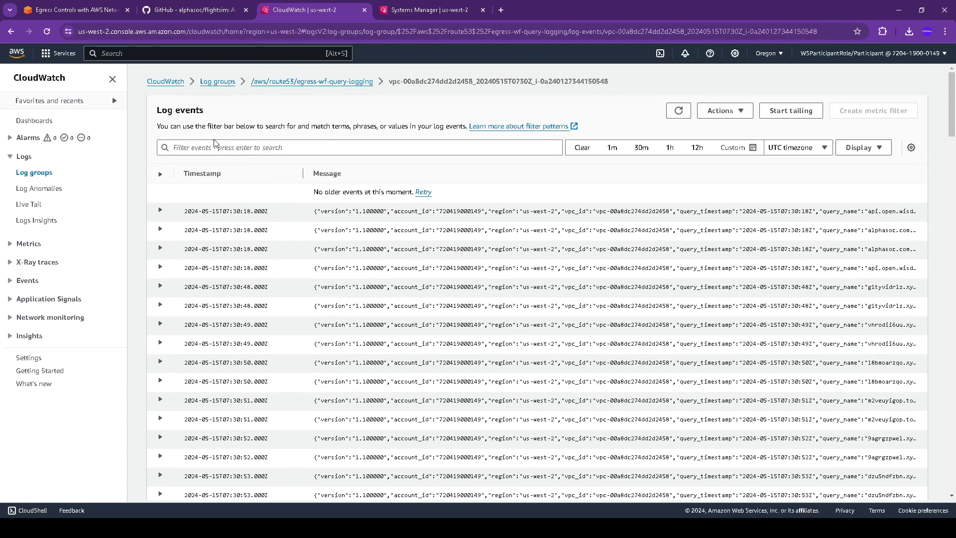
left_click(215, 145)
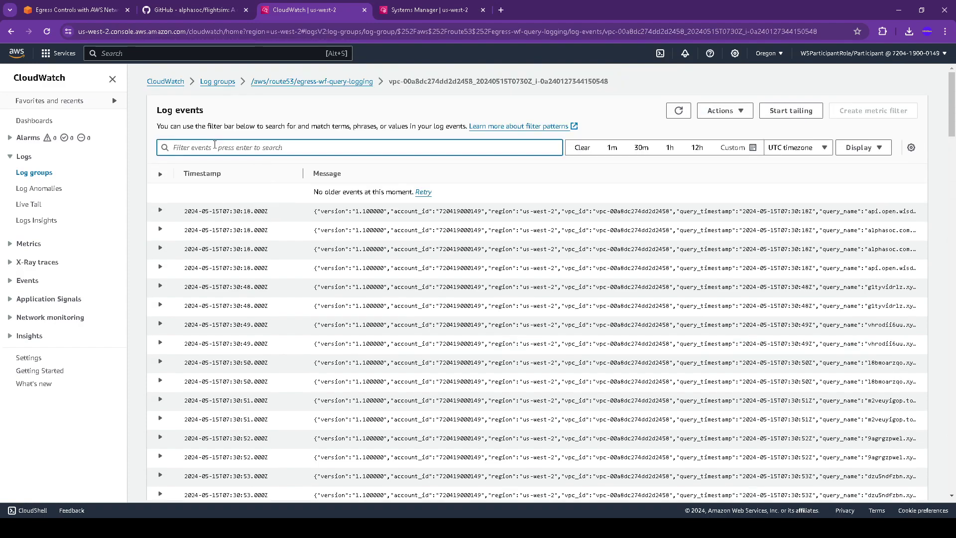
type("block")
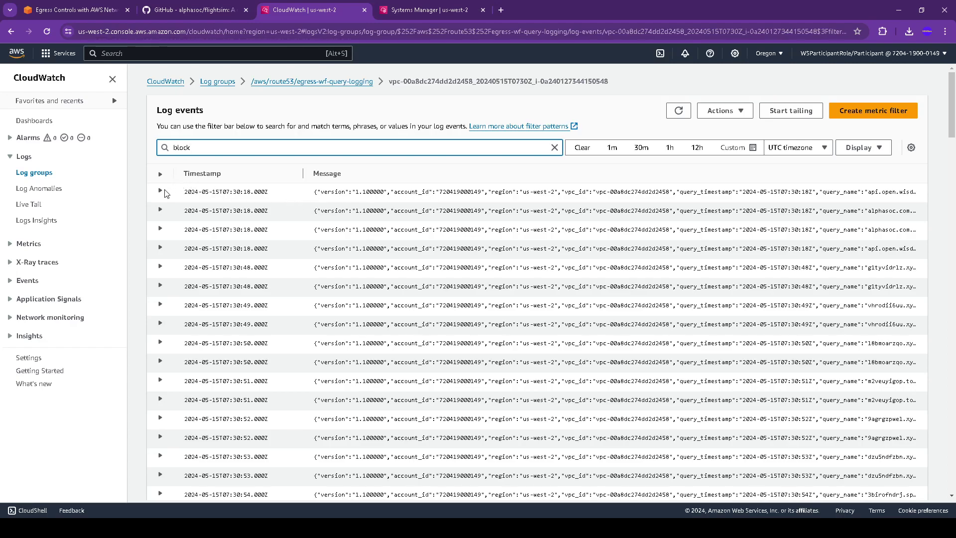
Step: Expand the first event in the filtered list, inspect its details and check them against the lab instructions
scroll(351, 203, "down", 5)
scroll(259, 194, "up", 5)
left_click(161, 191)
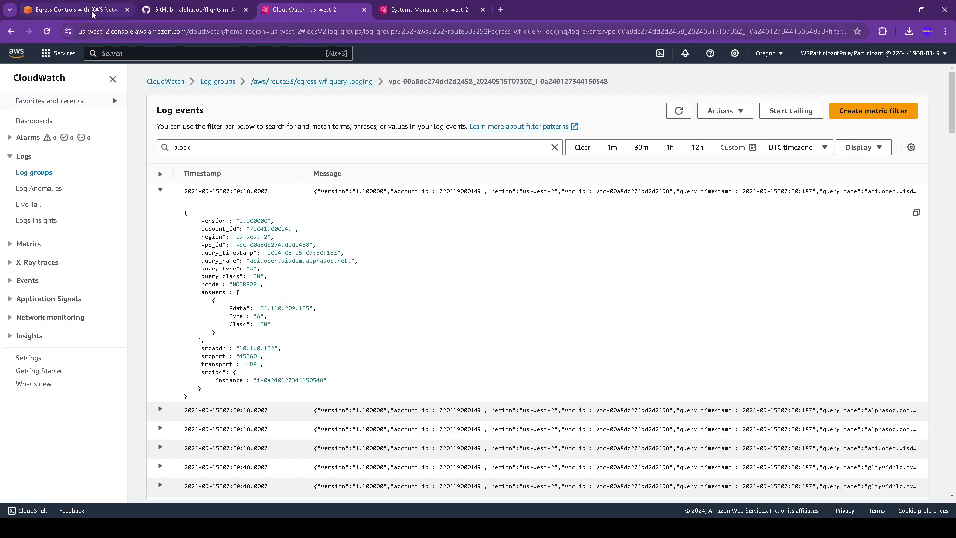
left_click(103, 20)
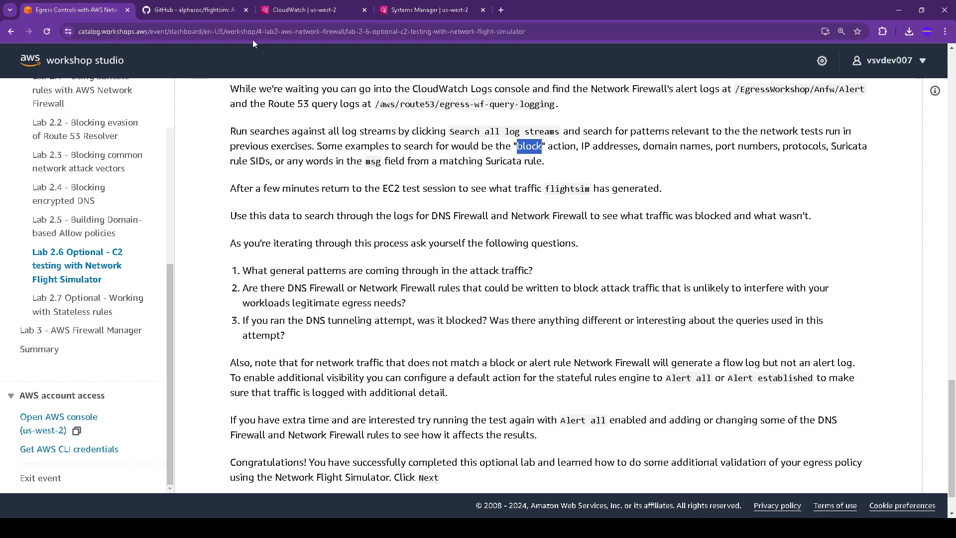
left_click(306, 10)
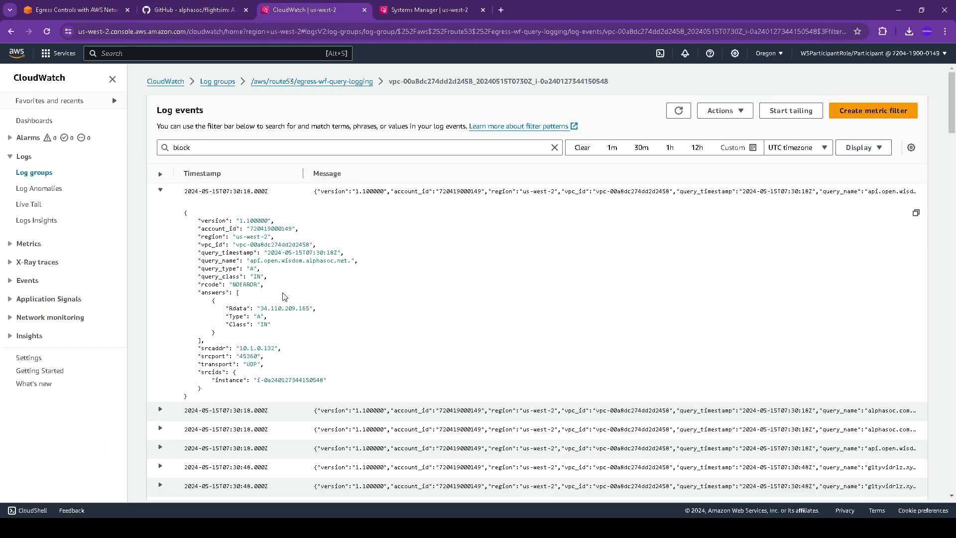
Step: Limit the filtered log events to the last 30 minutes
left_click(210, 149)
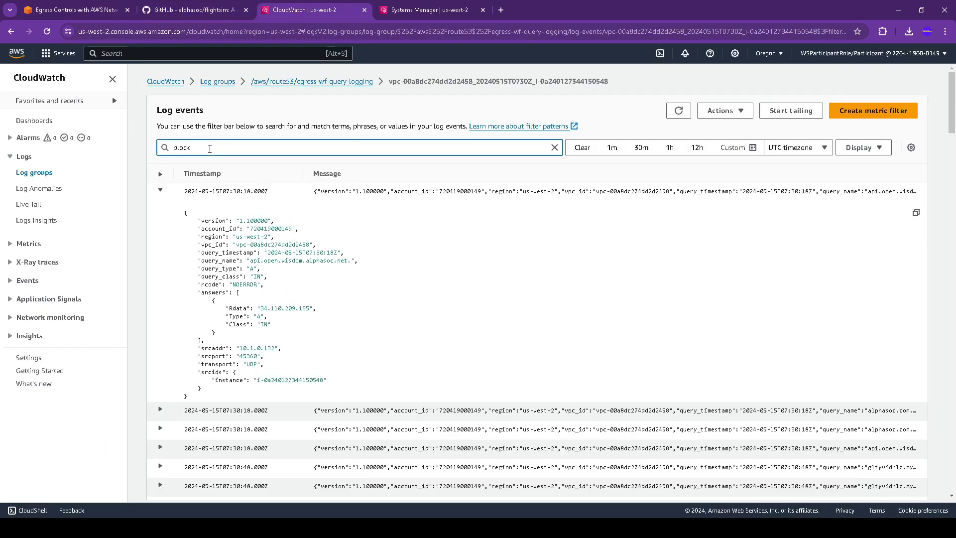
left_click(614, 149)
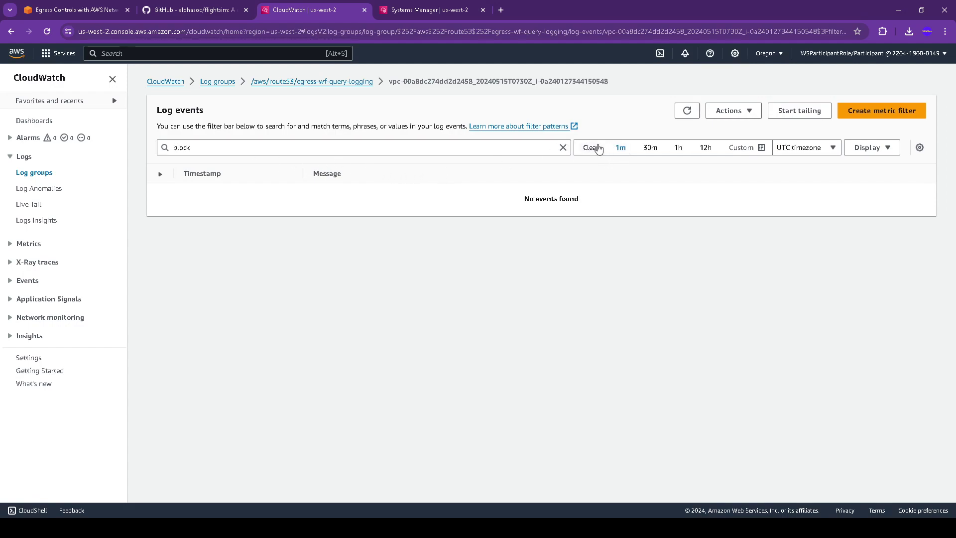
left_click(652, 150)
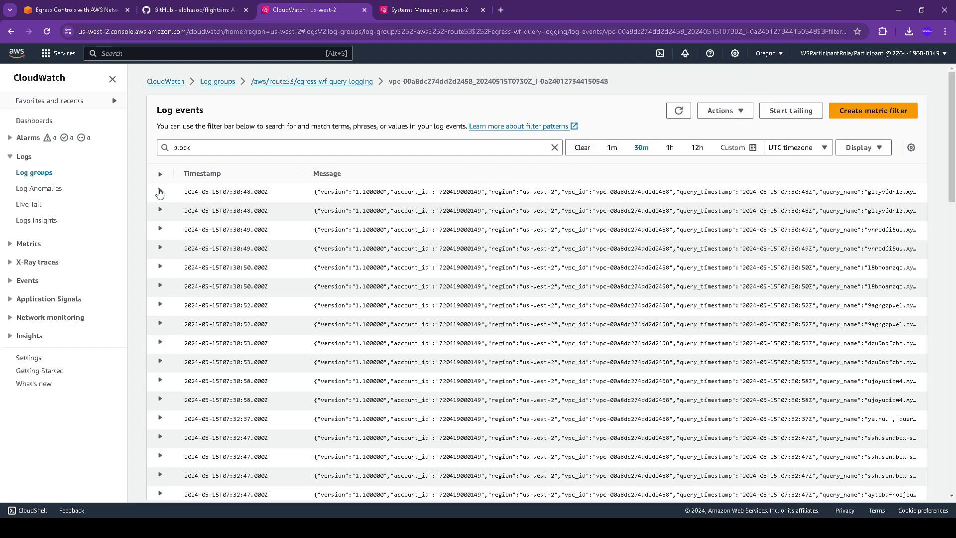
Step: Clear the filter, expand the first log event and filter by its firewall_rule_action value, BLOCK
left_click_drag(196, 148, 133, 150)
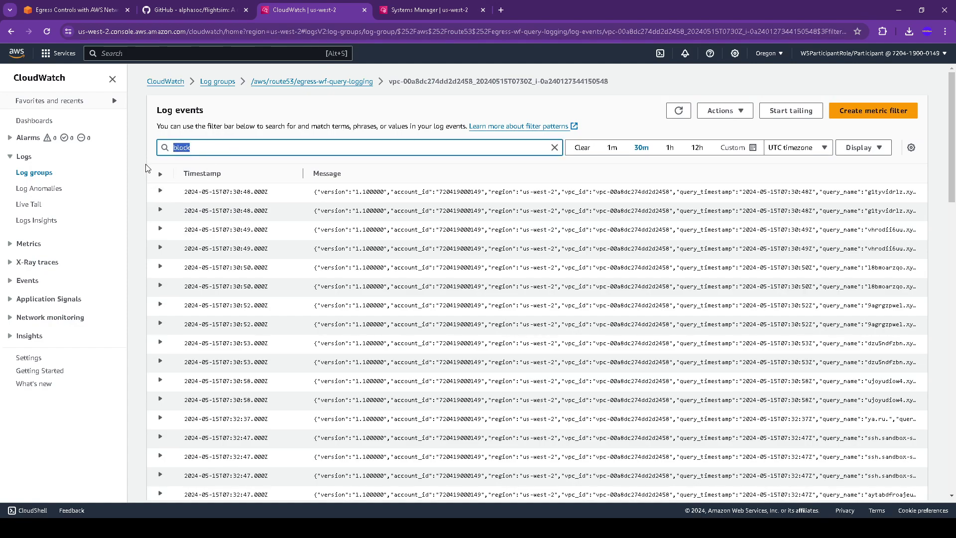
key("BackSpace")
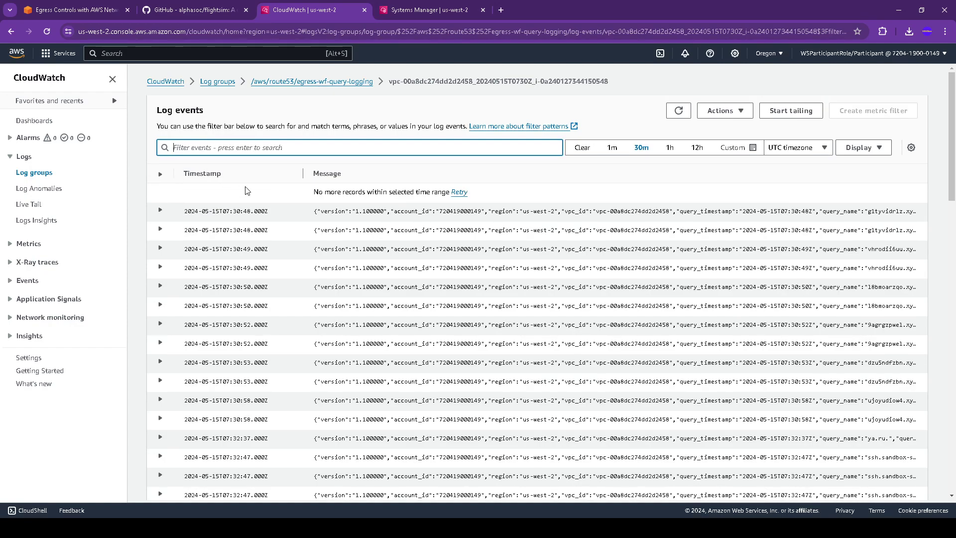
left_click(160, 210)
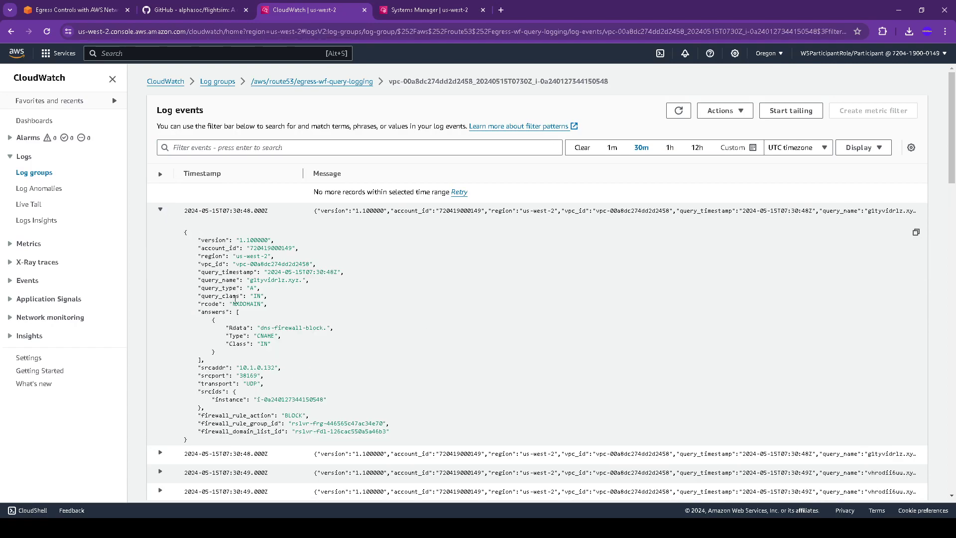
double_click(295, 415)
key("ctrl+c")
left_click(237, 143)
key("ctrl+v")
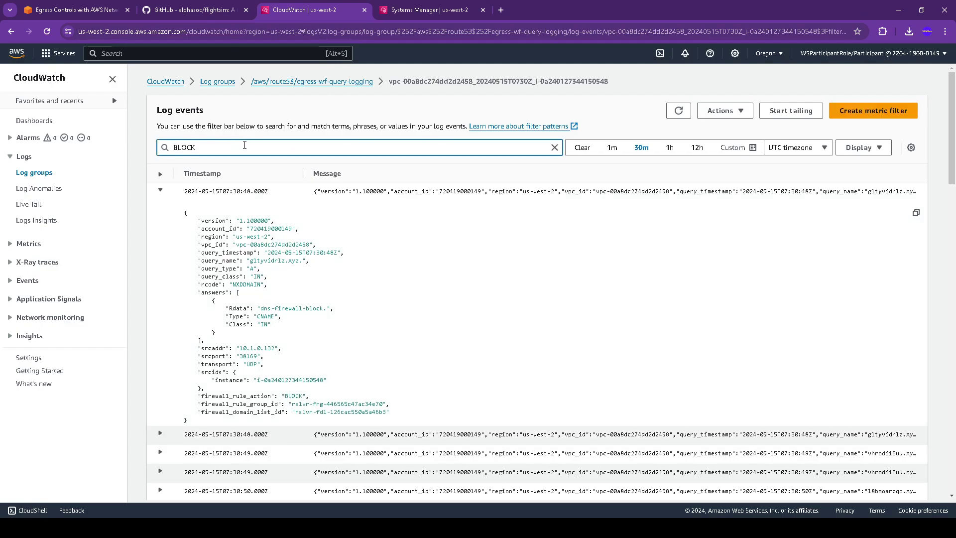
Step: Expand the second event in the filtered list and examine its query name and firewall rule action
scroll(282, 288, "down", 3)
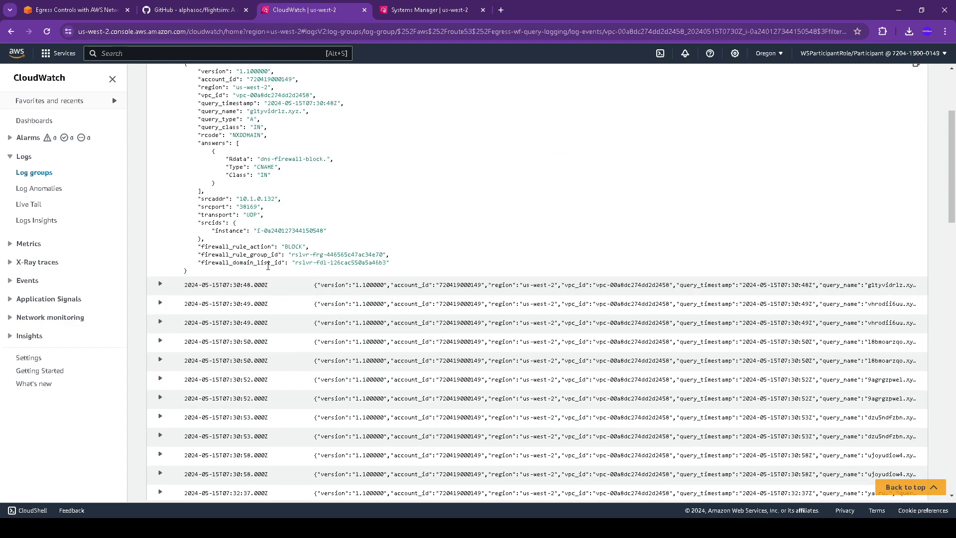
left_click(159, 283)
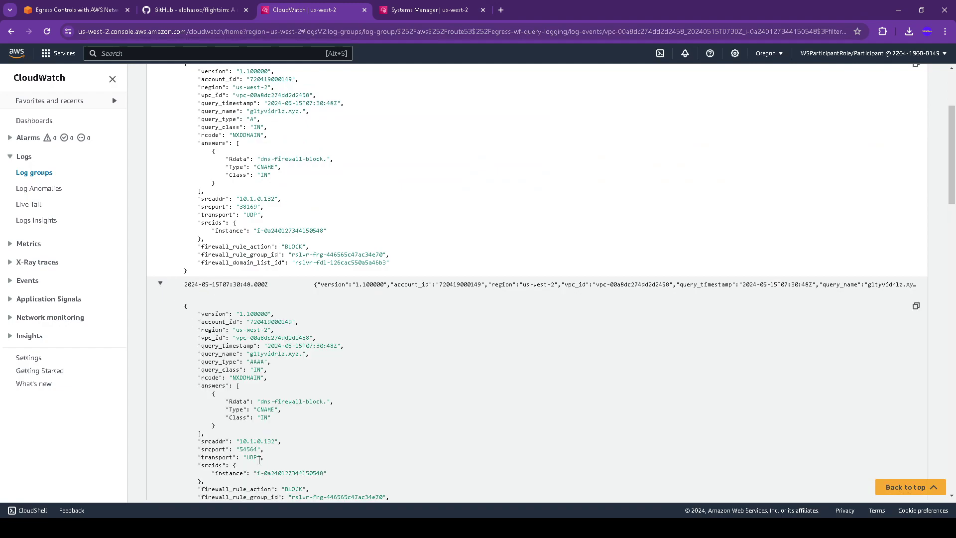
scroll(259, 459, "down", 4)
double_click(293, 290)
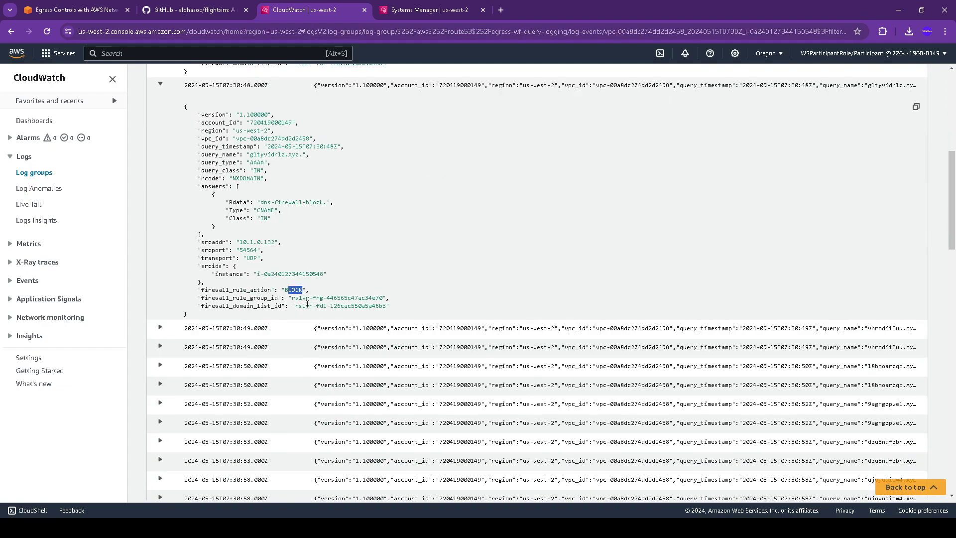
scroll(308, 338, "down", 3)
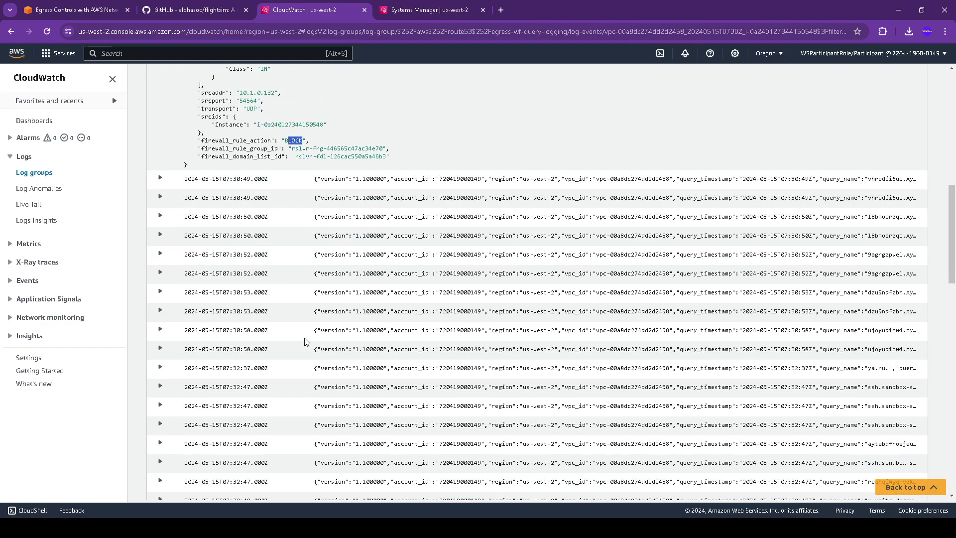
scroll(306, 342, "up", 3)
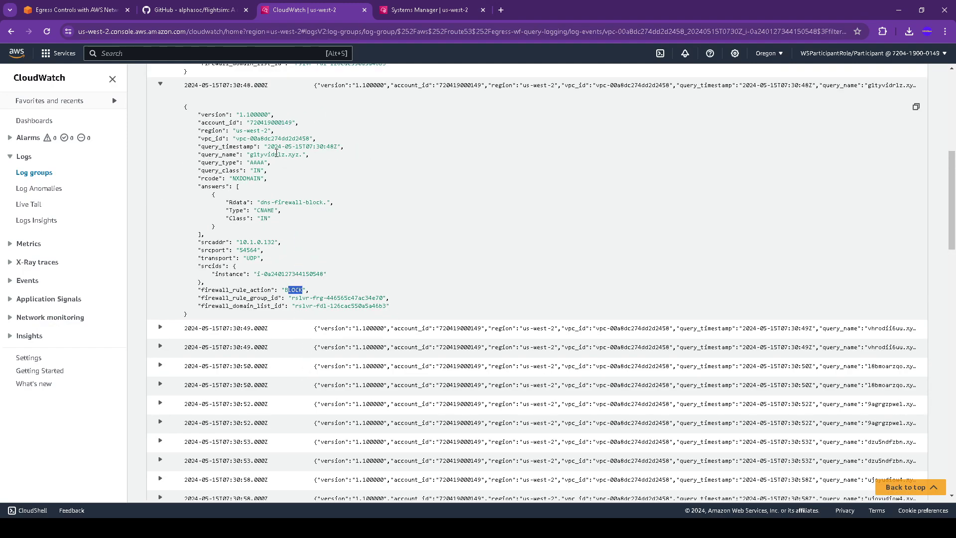
Step: Return to the workshop instructions, finish Lab 2.6 and go on to Lab 2.7 Optional - Working with Stateless rules
left_click(75, 9)
scroll(389, 251, "down", 1)
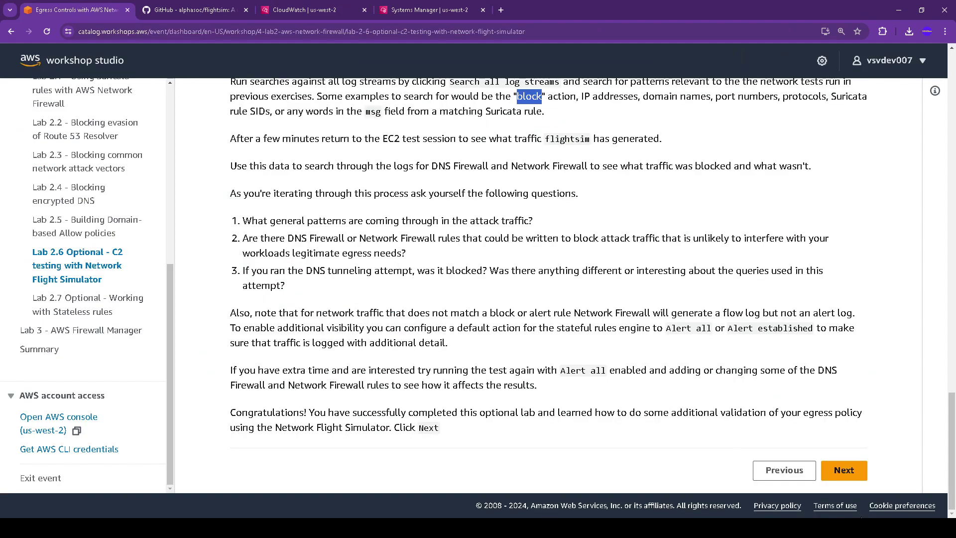
left_click(855, 474)
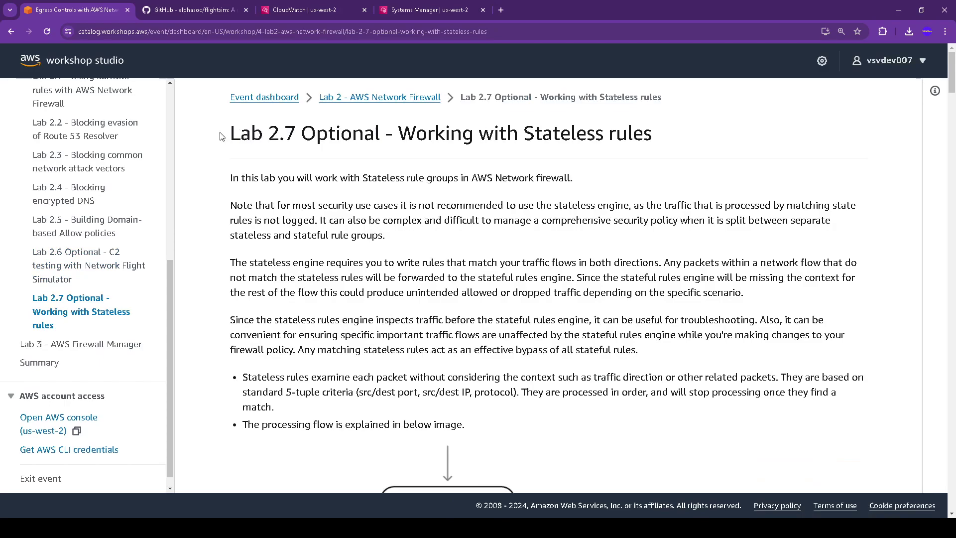
Step: Read the Lab 2.7 introduction, the stateless and stateful processing flow diagram and the first instruction for creating a stateless rule group
left_click_drag(221, 136, 670, 133)
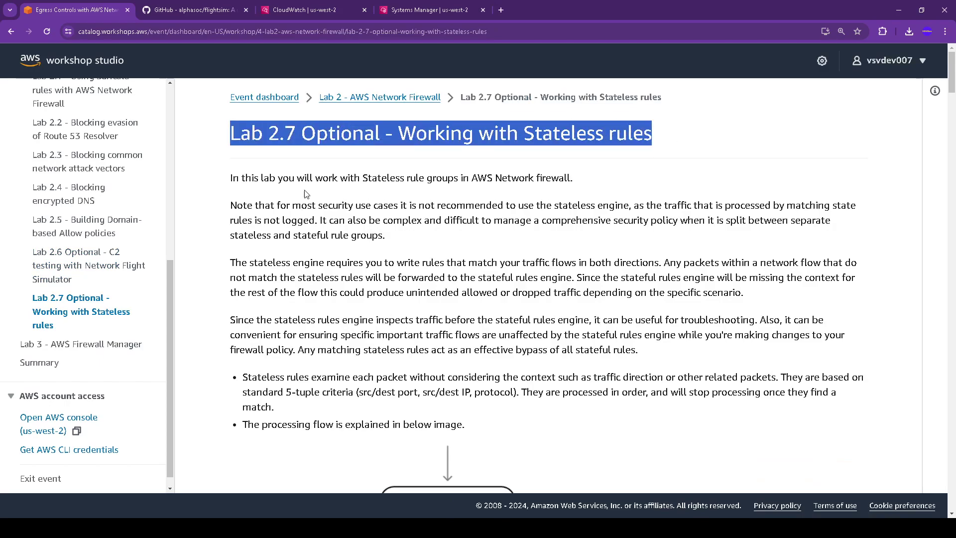
scroll(244, 205, "down", 5)
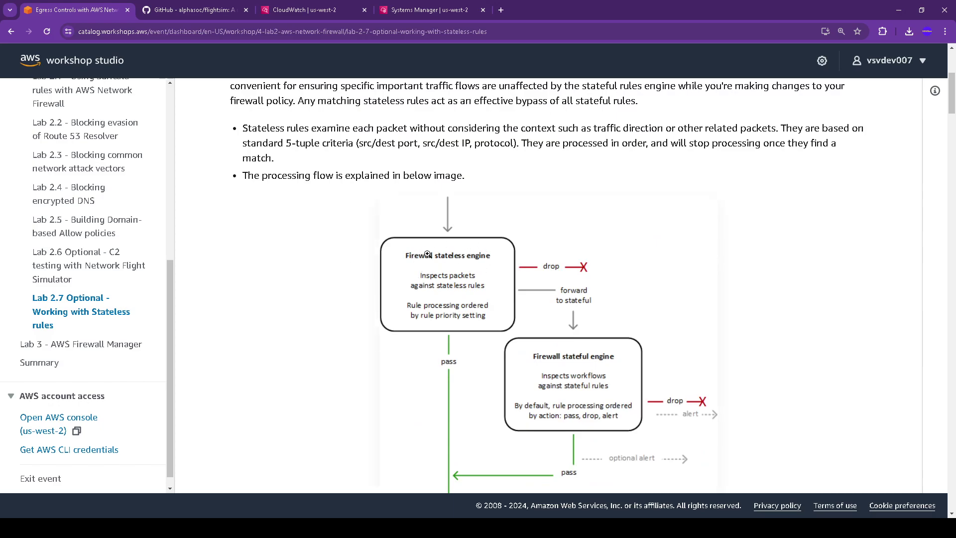
scroll(461, 266, "down", 1)
scroll(461, 266, "down", 1)
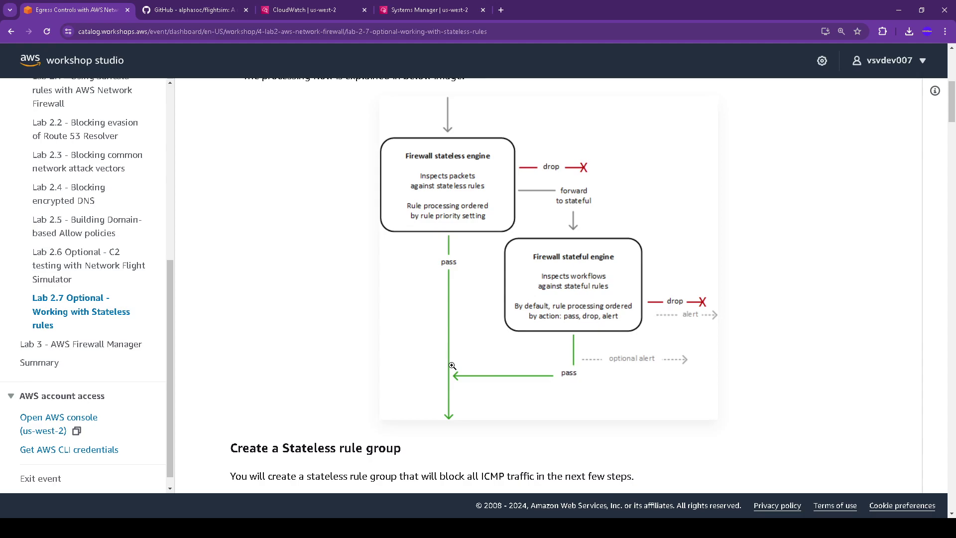
scroll(452, 366, "down", 4)
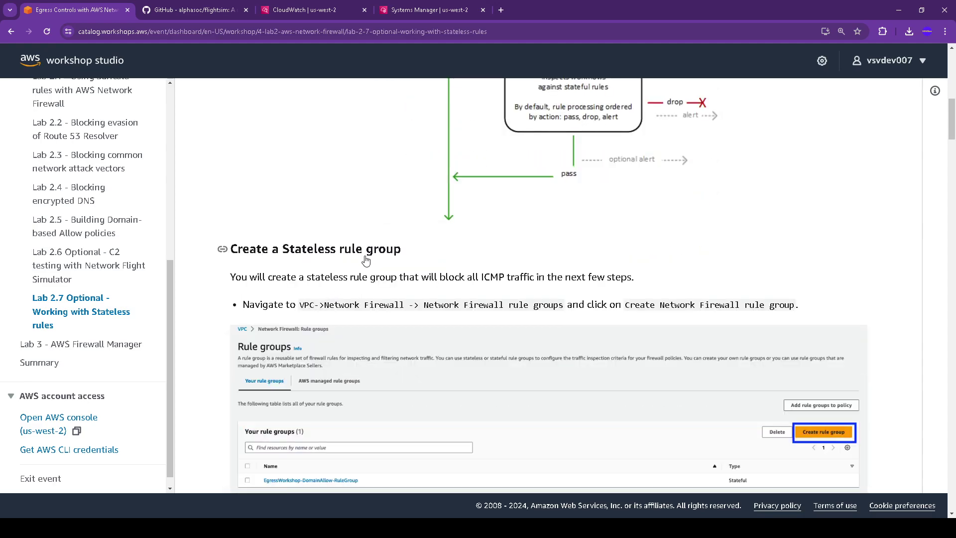
left_click_drag(256, 305, 324, 305)
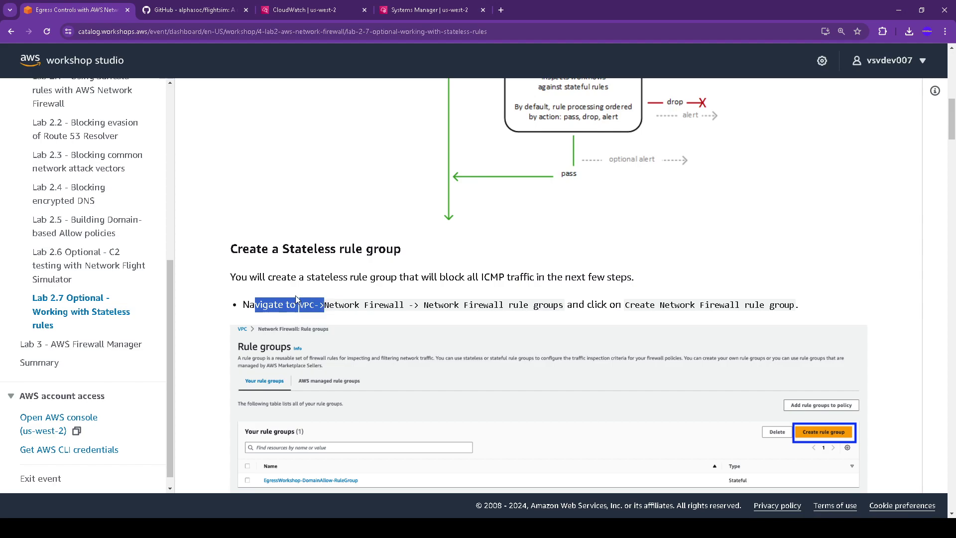
Step: Find and open the VPC service in the AWS console and close the flightsim GitHub page
left_click(326, 9)
left_click(215, 53)
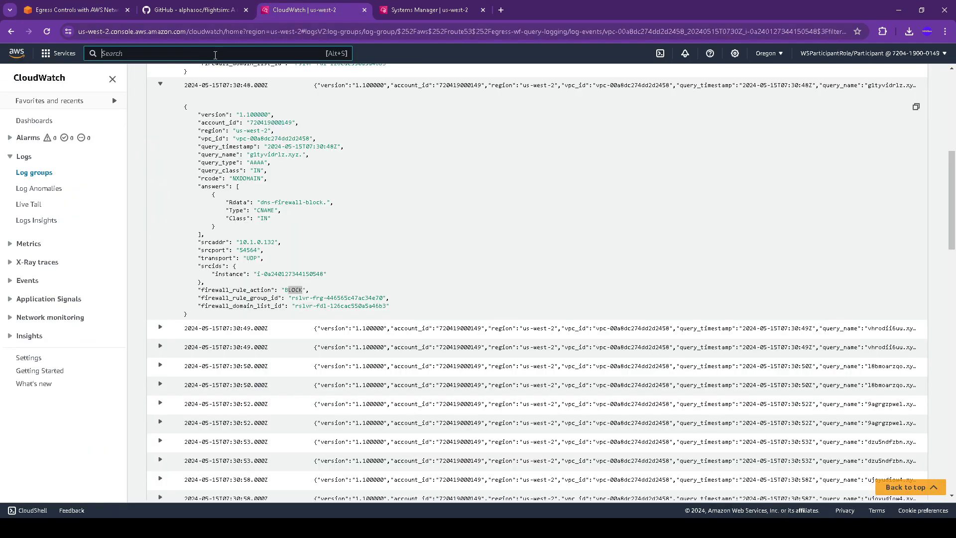
type("vpc")
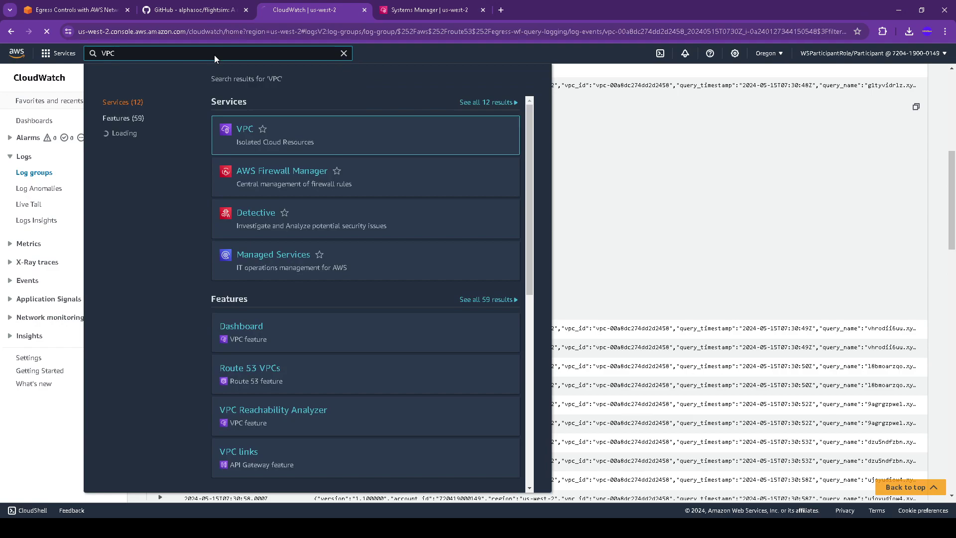
key("Return")
left_click(214, 12)
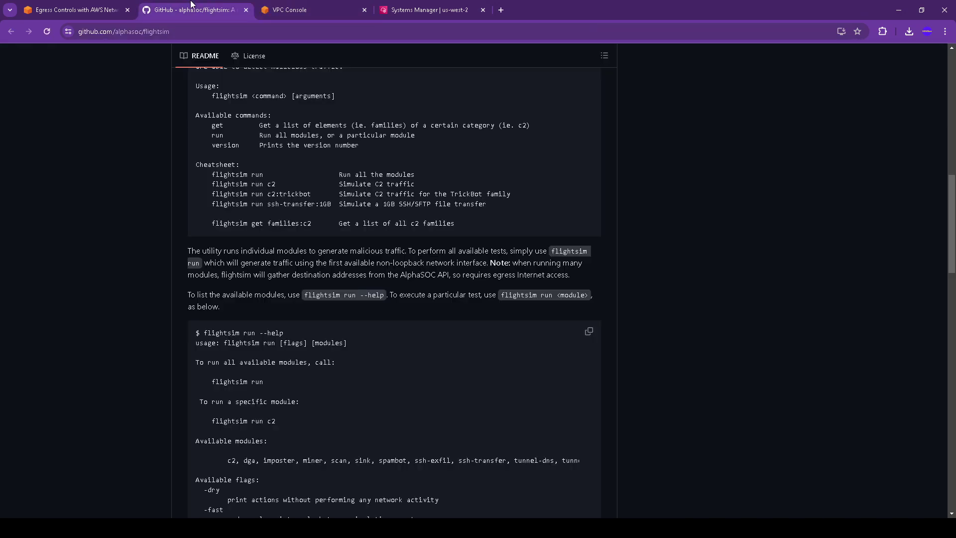
left_click(246, 10)
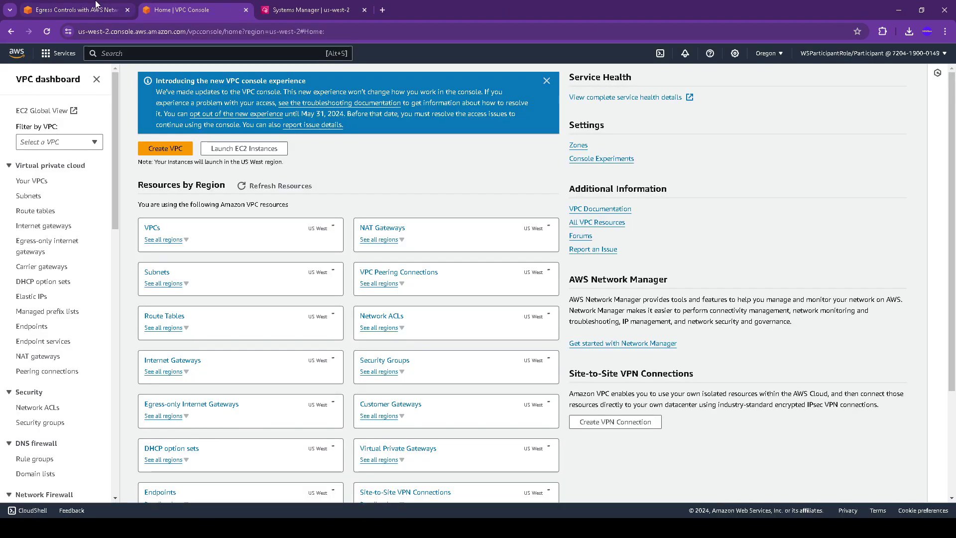
Step: Open the list of Network Firewall firewalls in the VPC console, checking the Lab 2.7 instructions
left_click(75, 10)
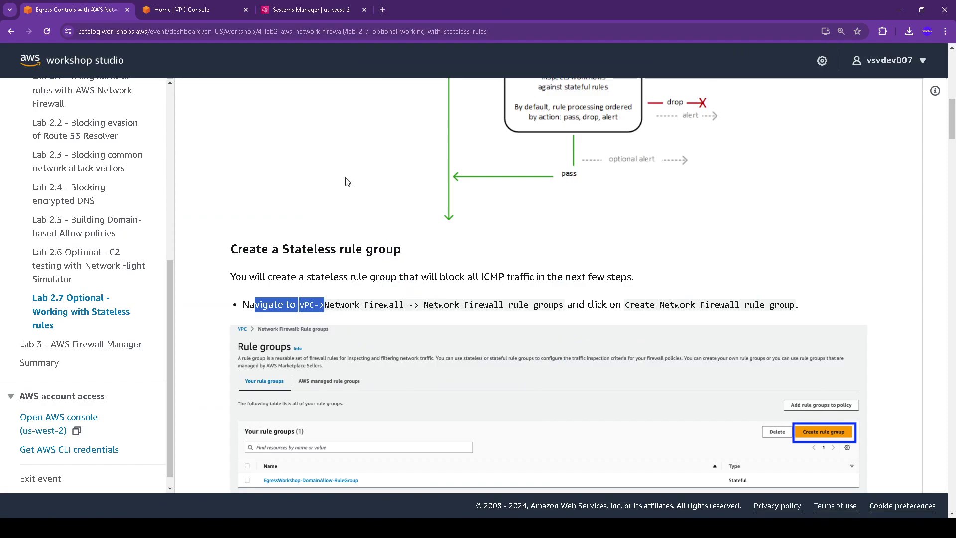
left_click(189, 10)
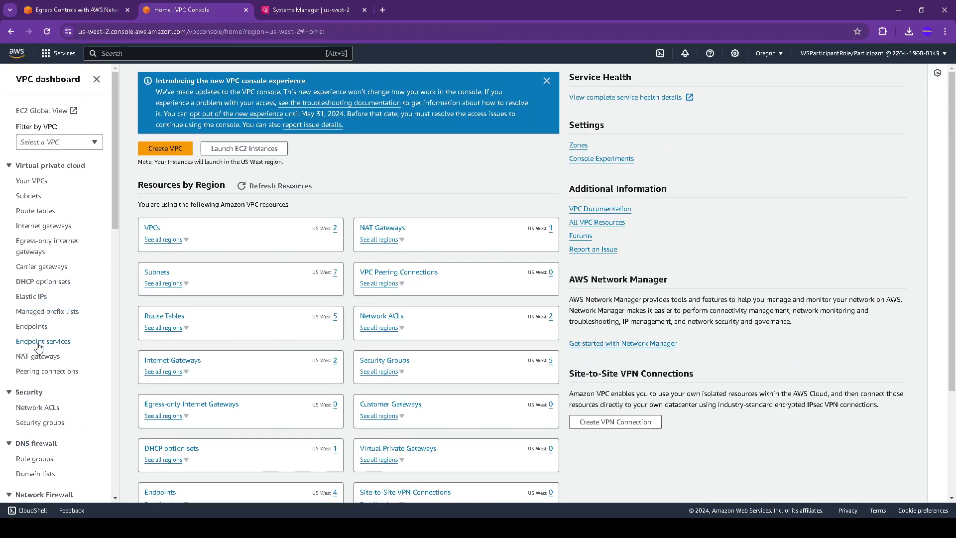
scroll(41, 337, "down", 3)
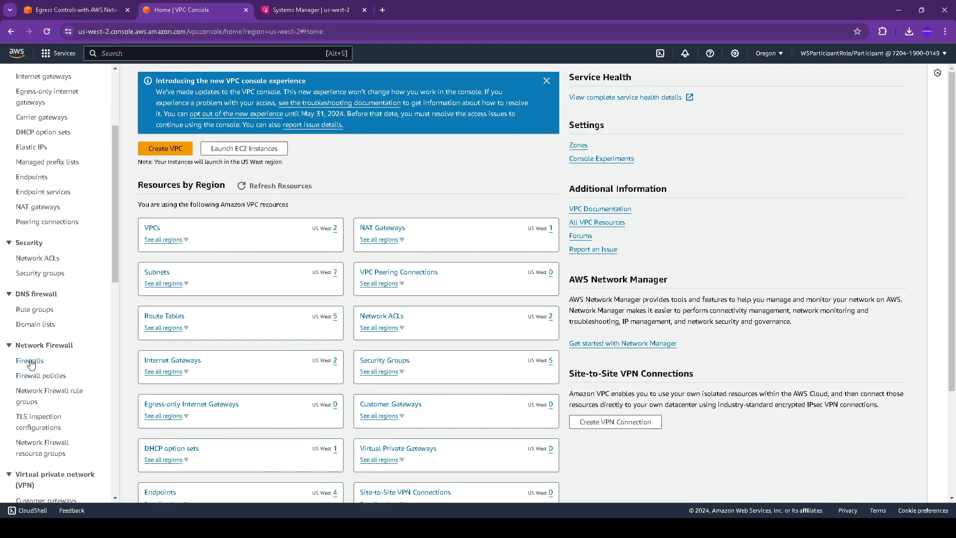
left_click(30, 361)
left_click(83, 7)
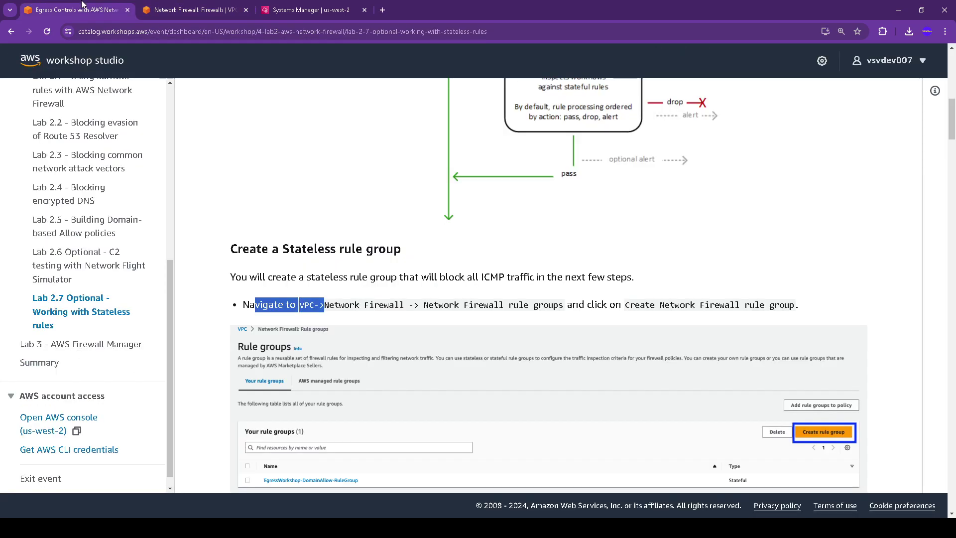
left_click(192, 10)
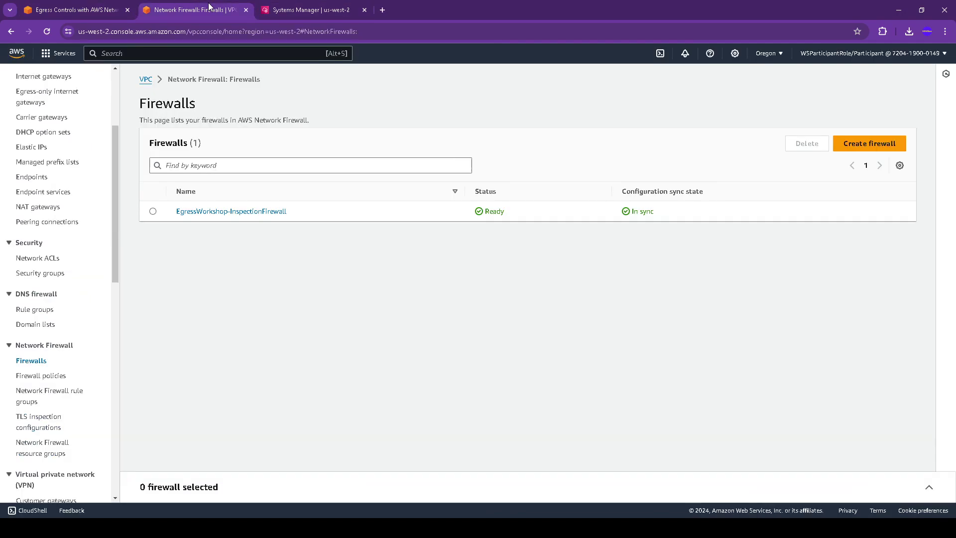
Step: Open EgressWorkshop-InspectionFirewall and review its policy settings for stateless and stateful rule groups, comparing them with the lab instructions
left_click(247, 212)
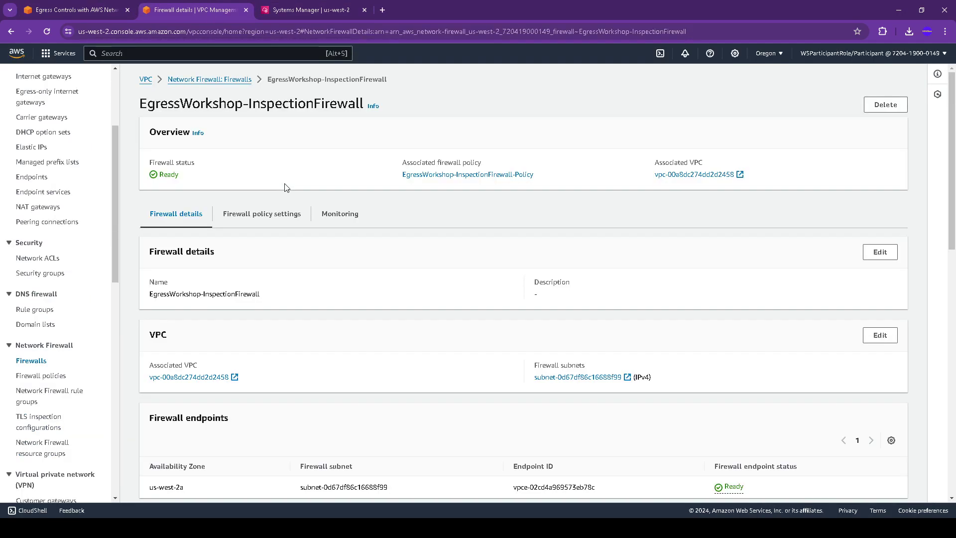
left_click(273, 218)
scroll(502, 289, "down", 2)
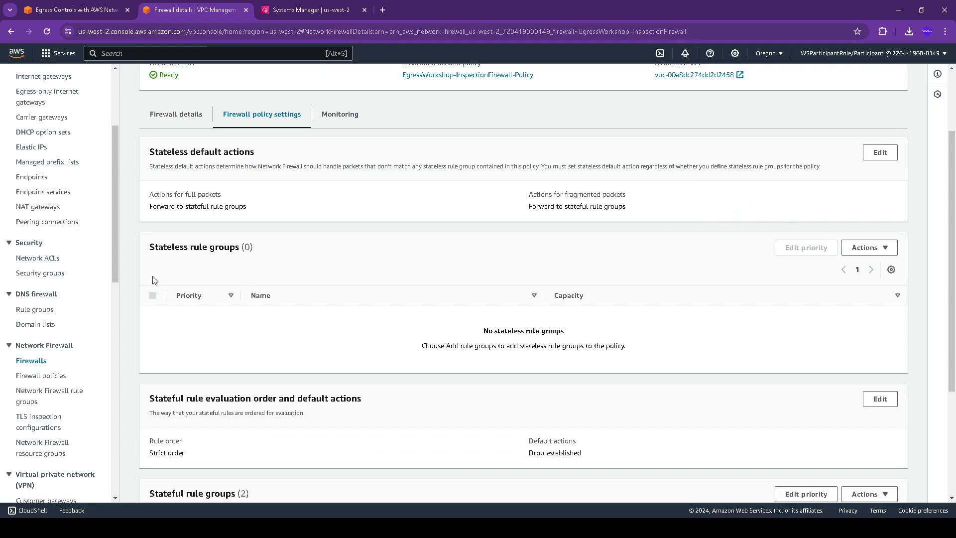
left_click(120, 11)
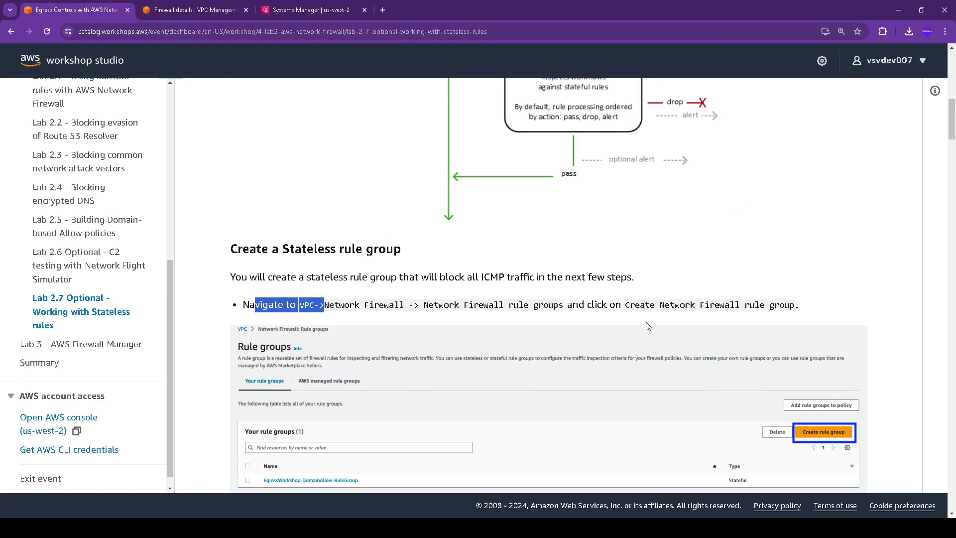
scroll(549, 348, "down", 1)
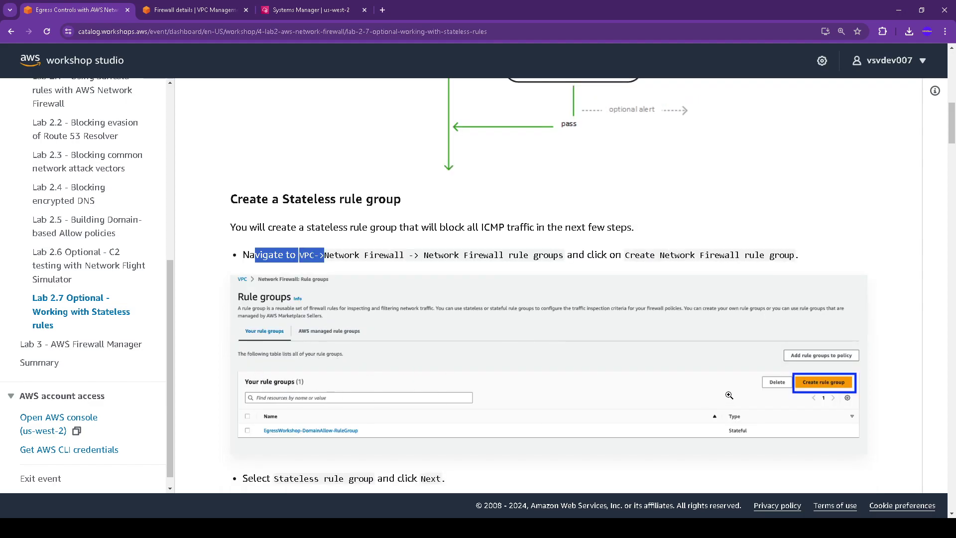
left_click(209, 7)
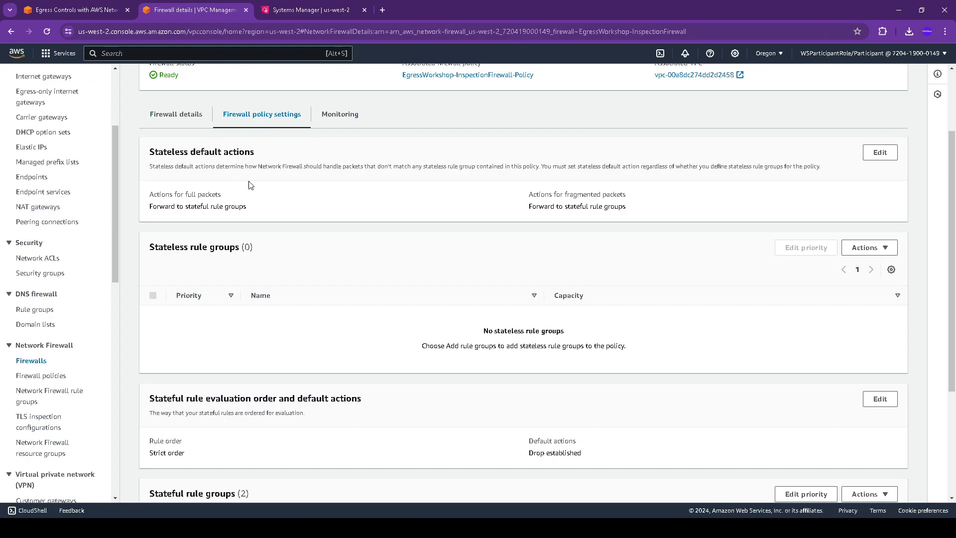
scroll(256, 189, "down", 3)
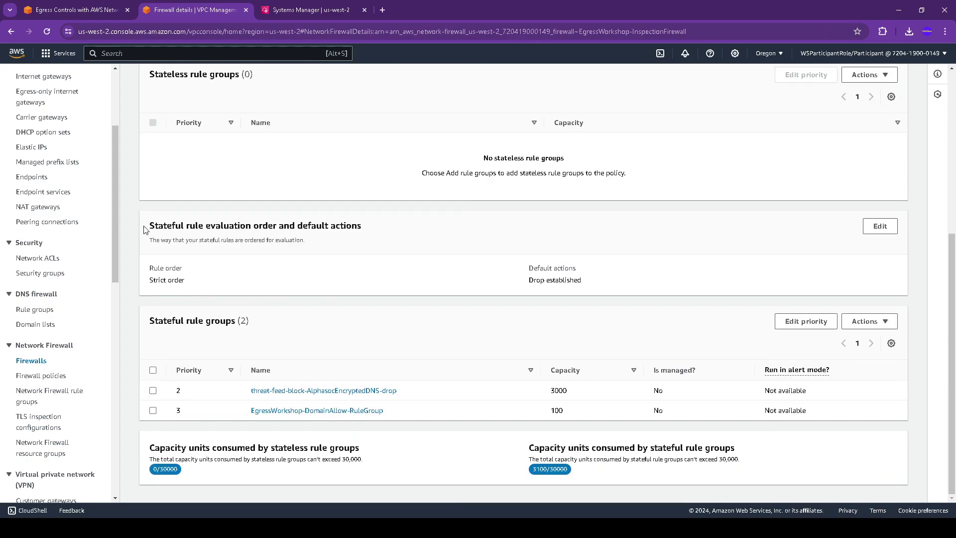
Step: Start a new Network Firewall rule group and choose Stateless rule group as its type, following the workshop instructions
left_click(67, 392)
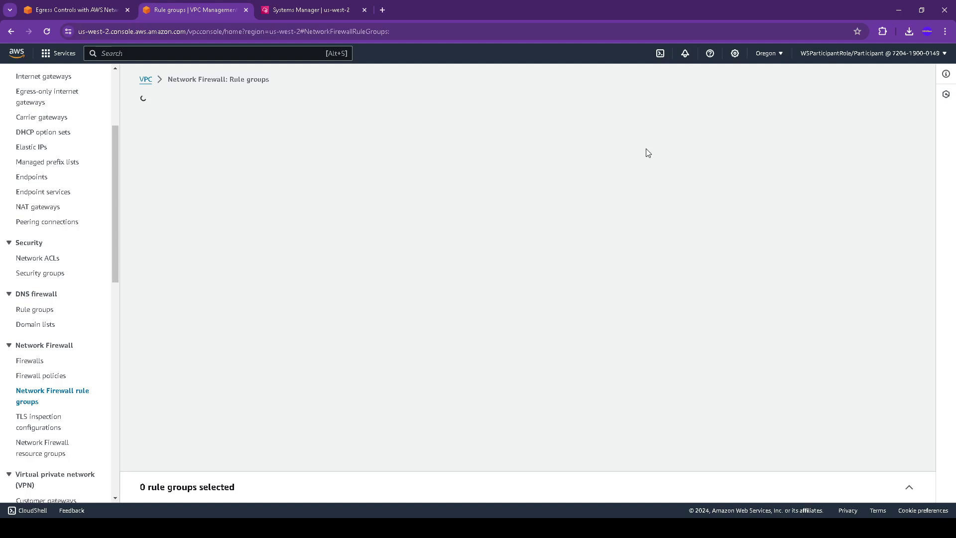
left_click(837, 239)
left_click(92, 5)
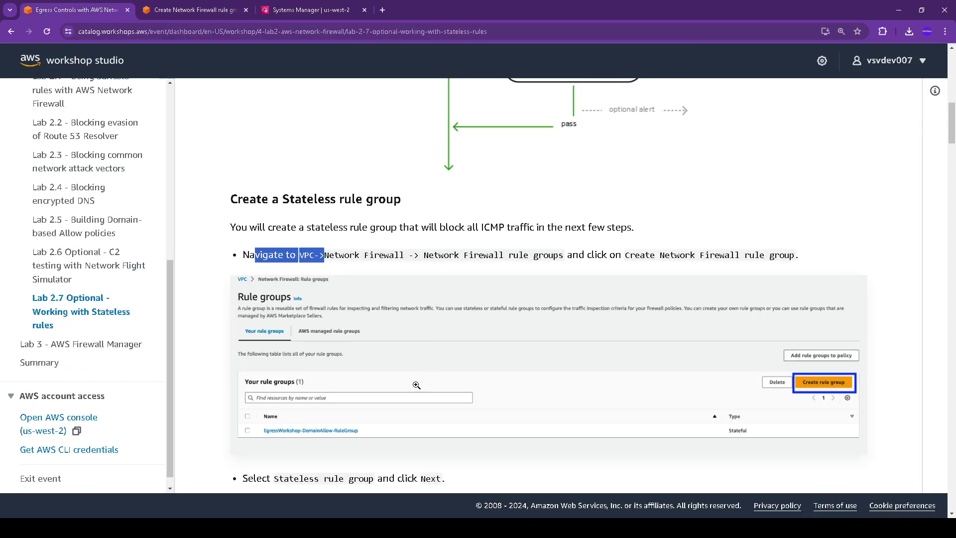
scroll(508, 285, "down", 4)
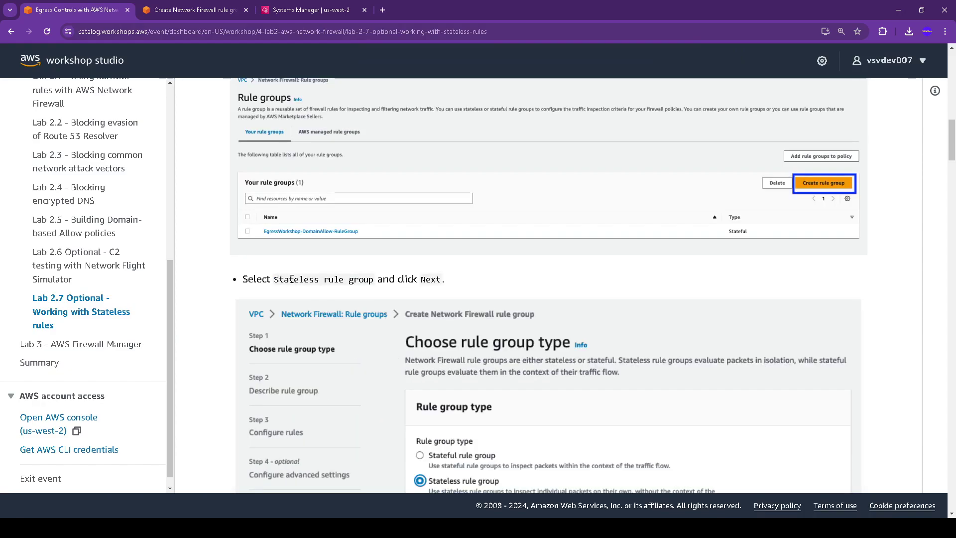
scroll(473, 483, "down", 1)
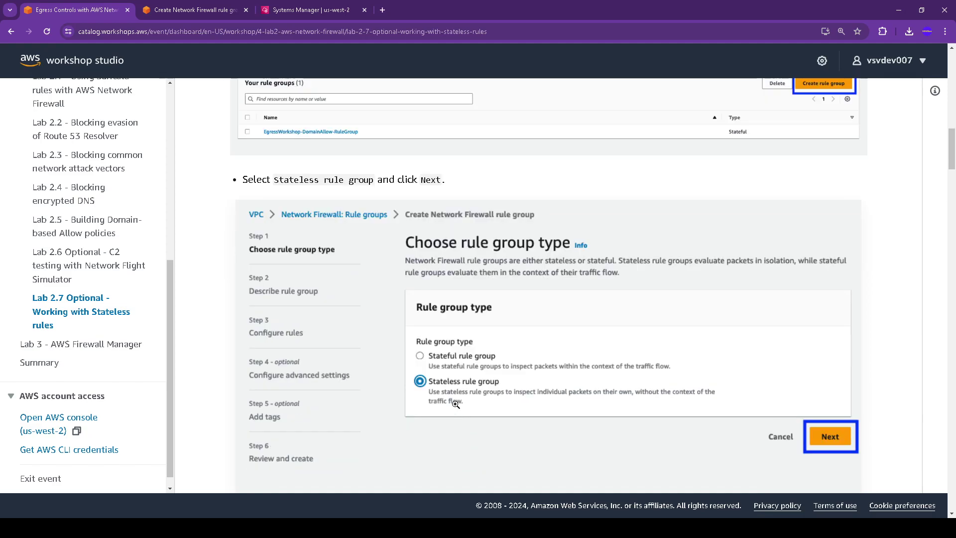
scroll(444, 391, "down", 6)
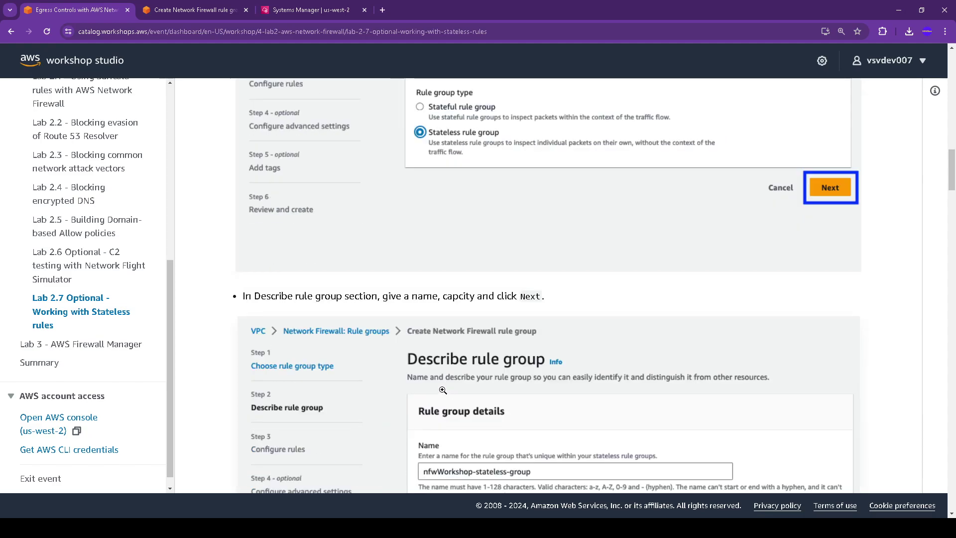
scroll(442, 390, "down", 1)
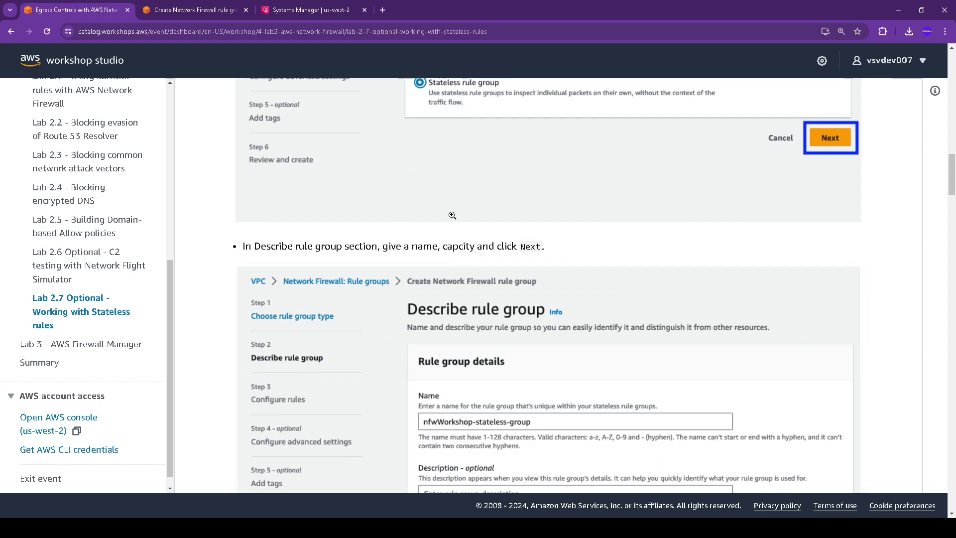
left_click(197, 9)
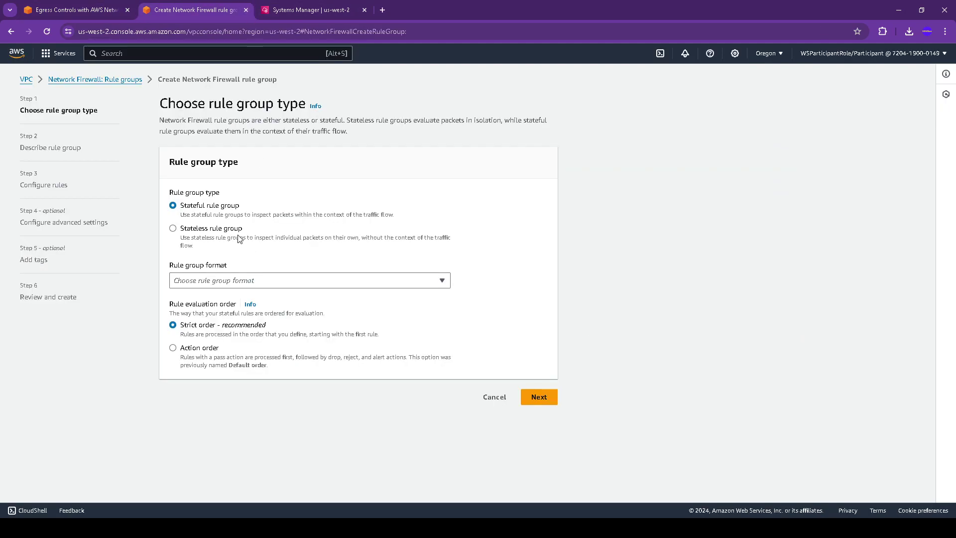
left_click(196, 230)
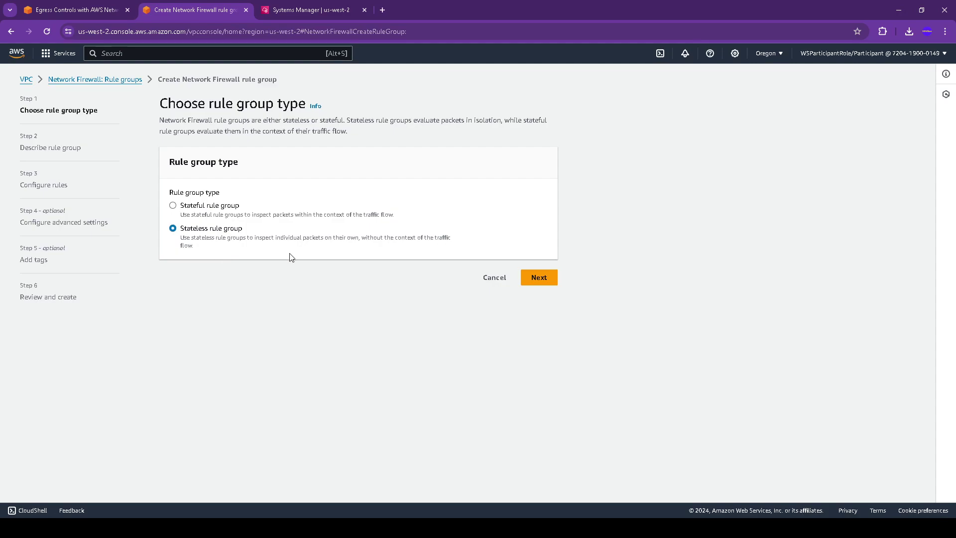
left_click(540, 278)
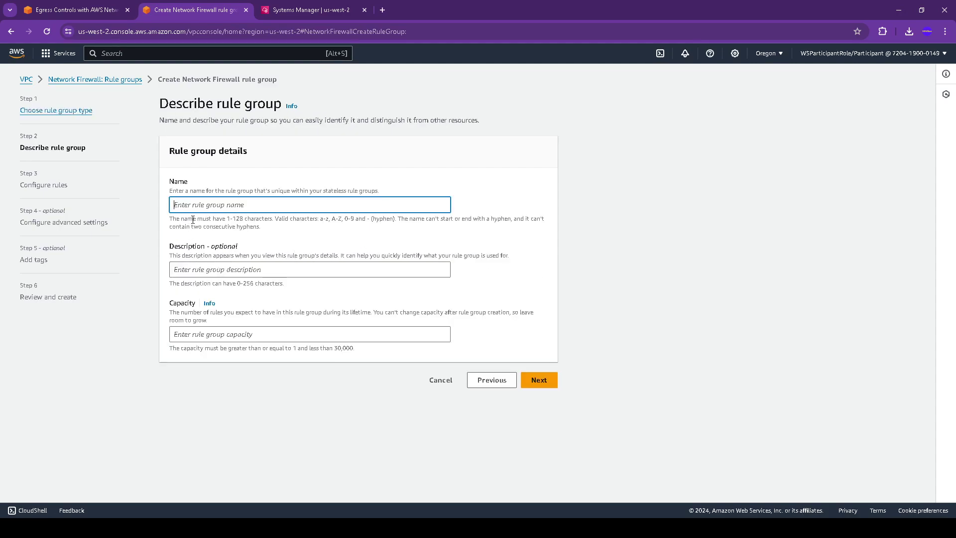
Step: Name the rule group nfwWorkshop-stateless-group, as given in the workshop instructions
type("nfwWorkshop-")
left_click(55, 5)
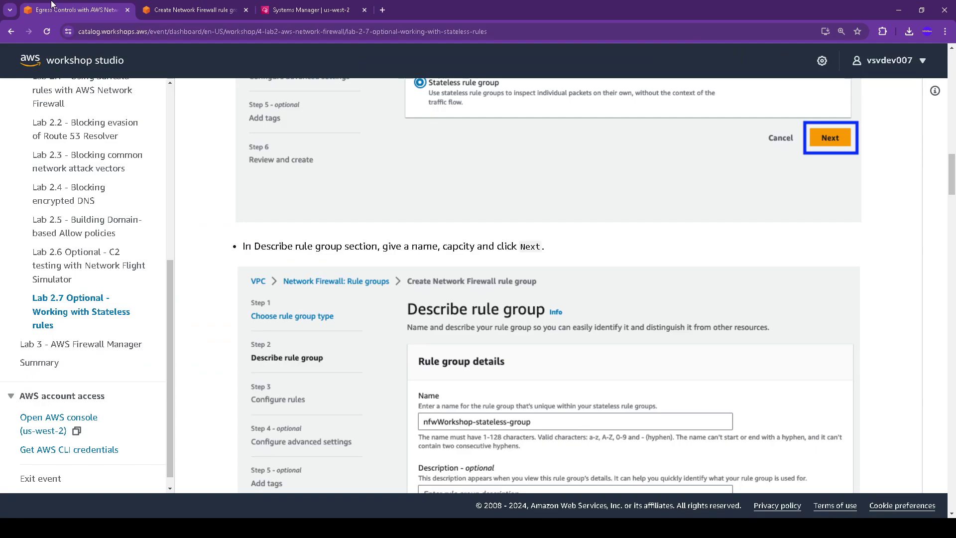
left_click(176, 6)
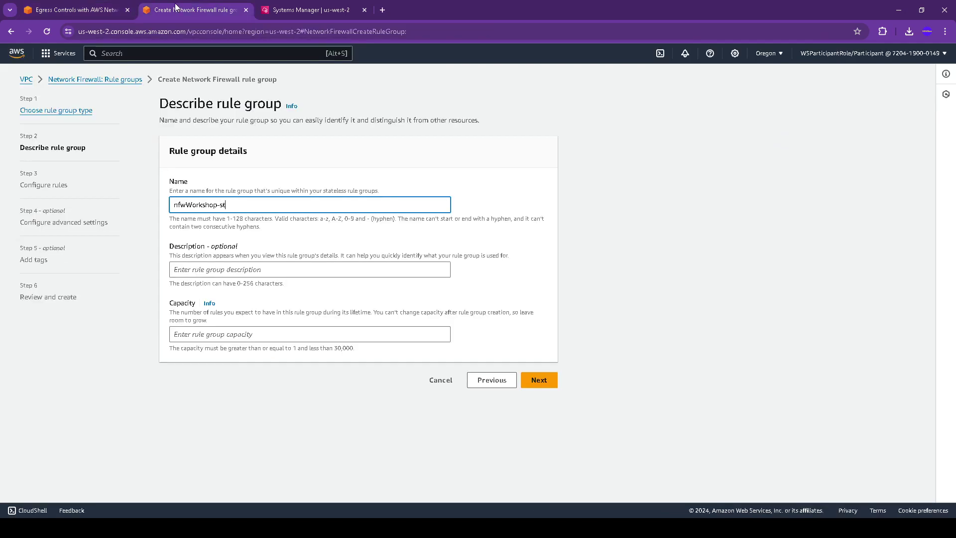
type("teless-group")
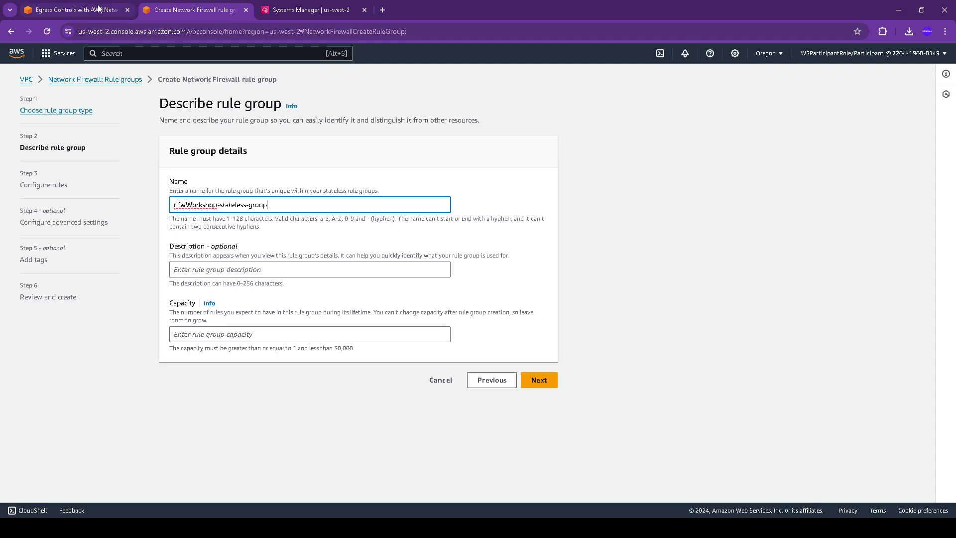
Step: Set the rule group's capacity to 20 as in the instructions and continue to the rule configuration
left_click(99, 9)
scroll(512, 369, "down", 3)
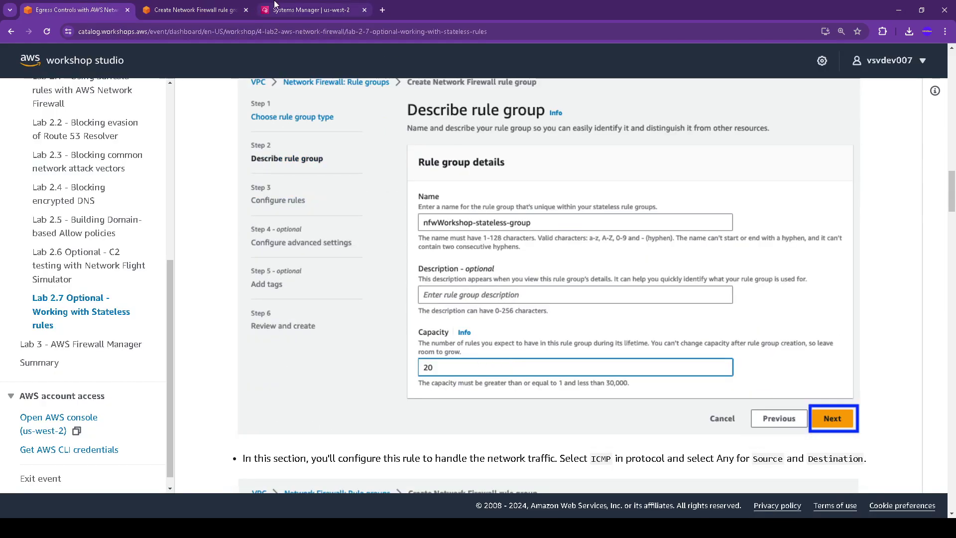
left_click(195, 9)
left_click(244, 336)
type("20")
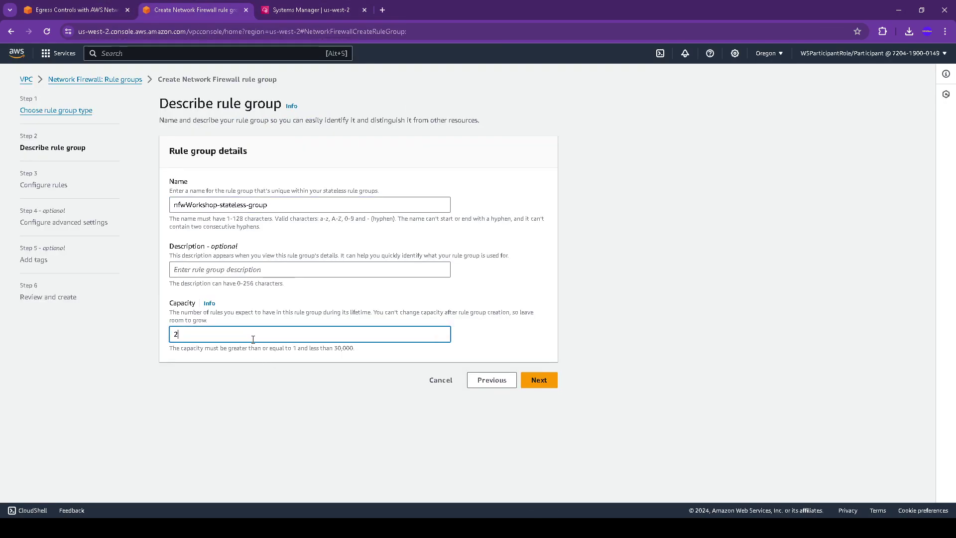
left_click(537, 385)
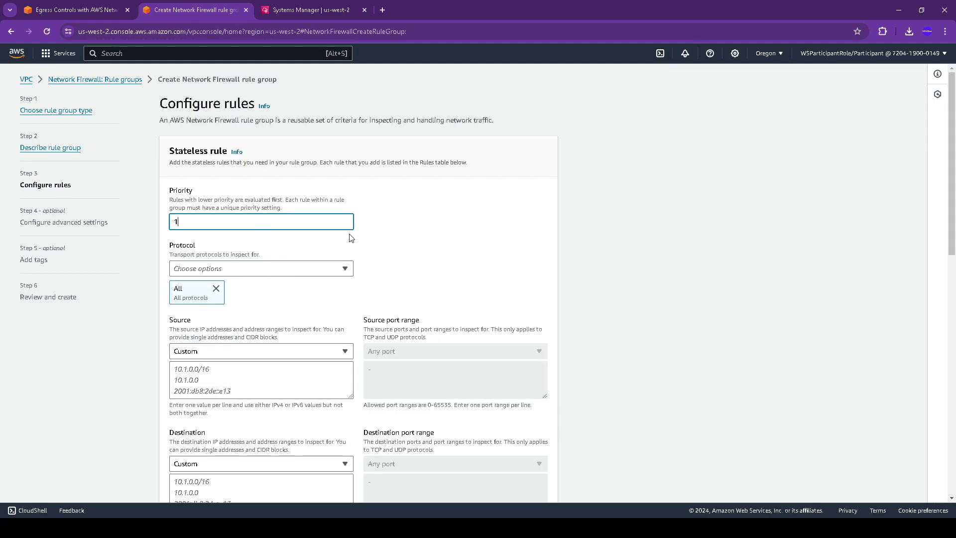
Step: Check the rule settings in the instructions and replace the stateless rule's All protocols selection with ICMP
left_click(75, 9)
scroll(552, 349, "down", 9)
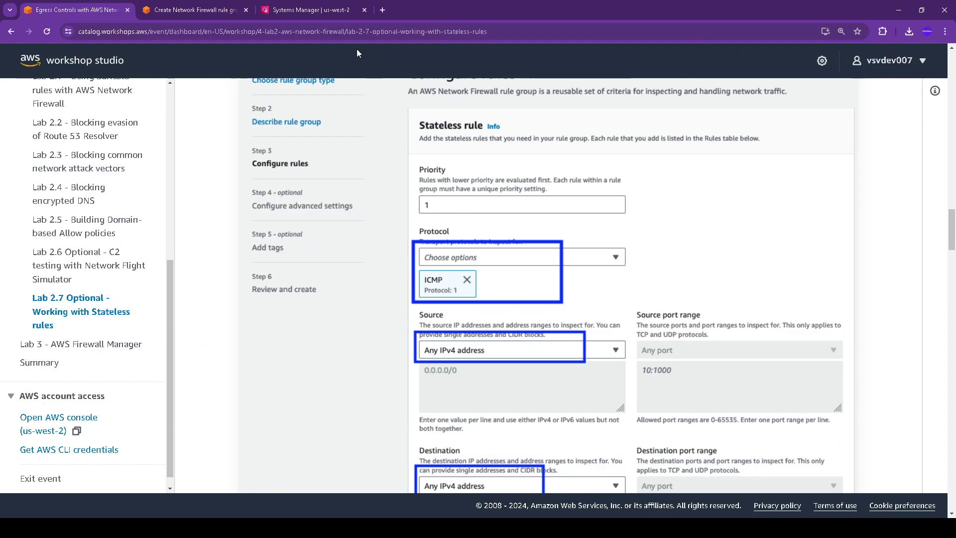
left_click(203, 8)
scroll(239, 279, "down", 2)
left_click(222, 253)
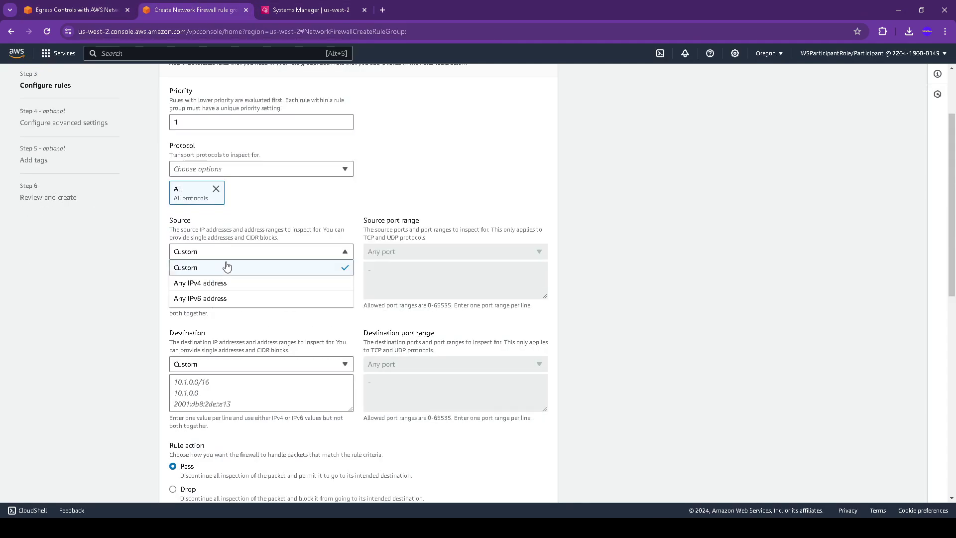
left_click(227, 174)
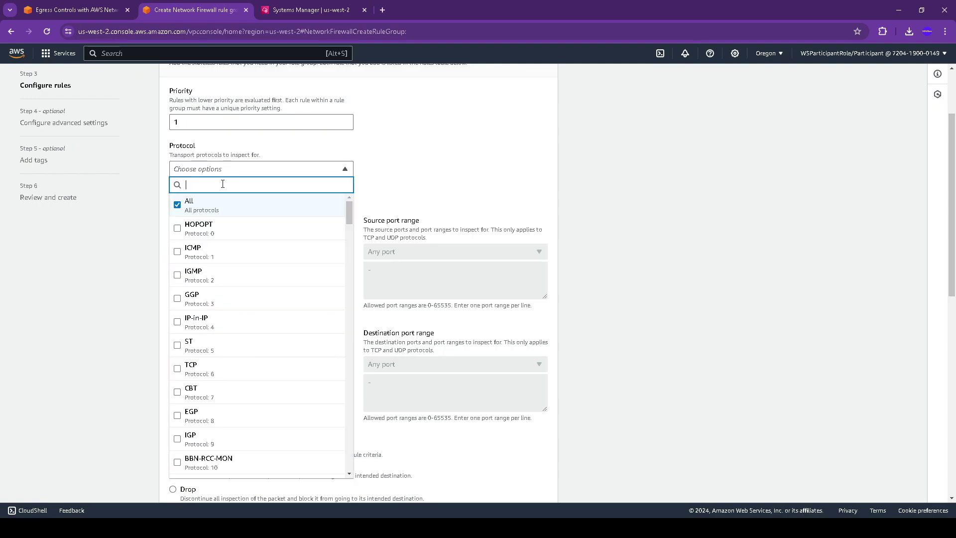
left_click(178, 205)
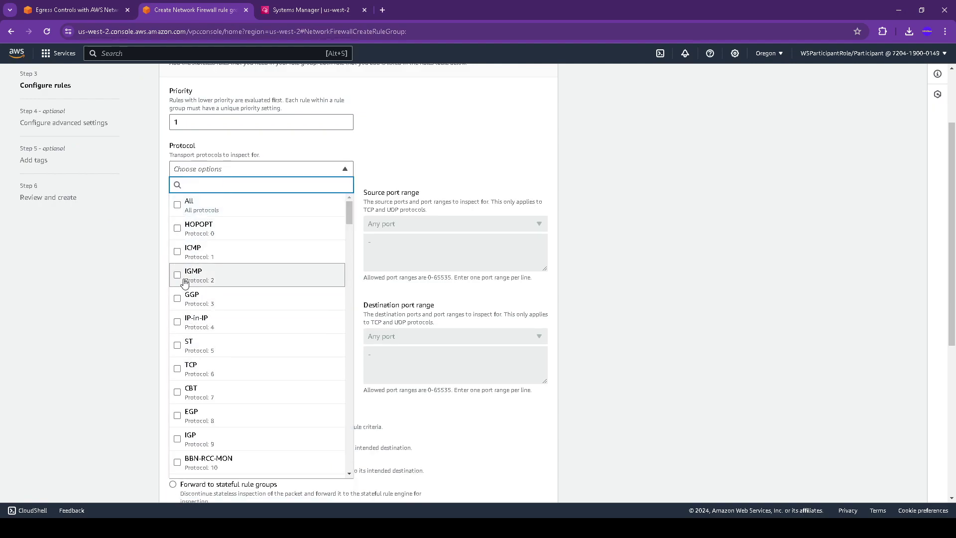
left_click(177, 251)
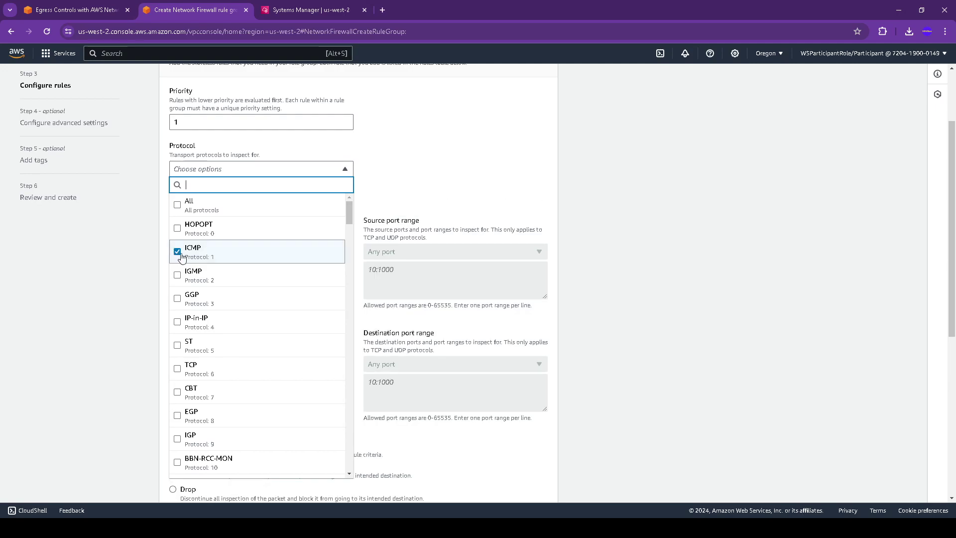
left_click(399, 176)
Step: Set both the source and the destination of the stateless rule to Any IPv4 address, following the workshop instructions
left_click(218, 250)
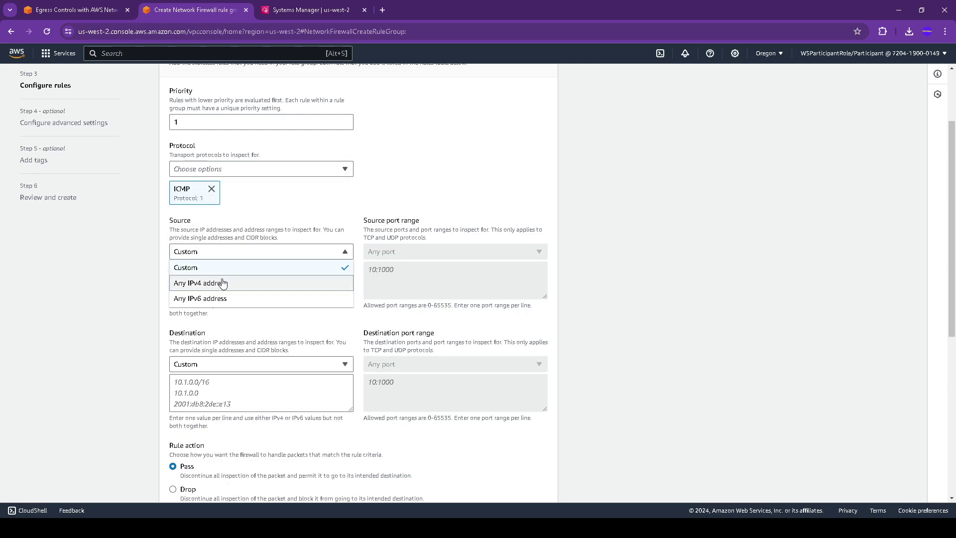
left_click(228, 282)
left_click(85, 10)
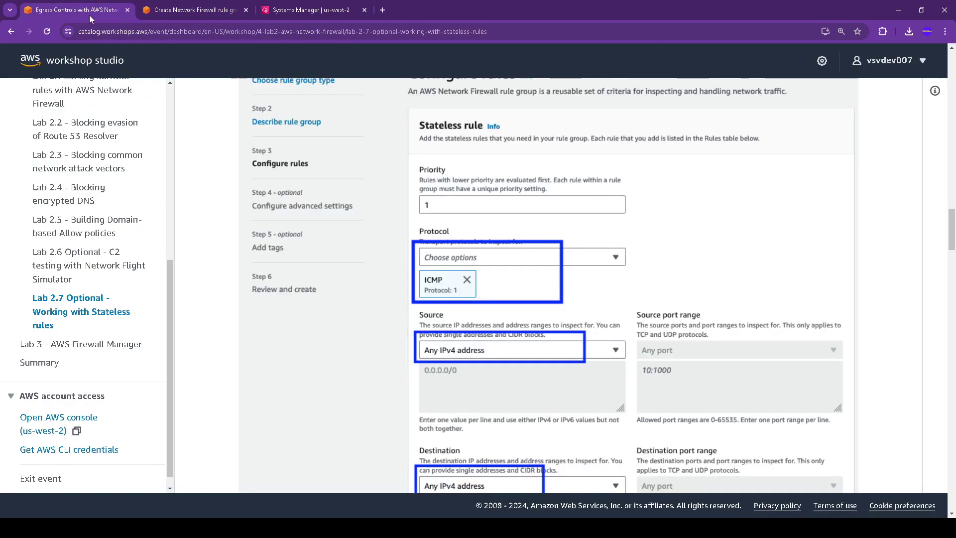
scroll(298, 207, "down", 2)
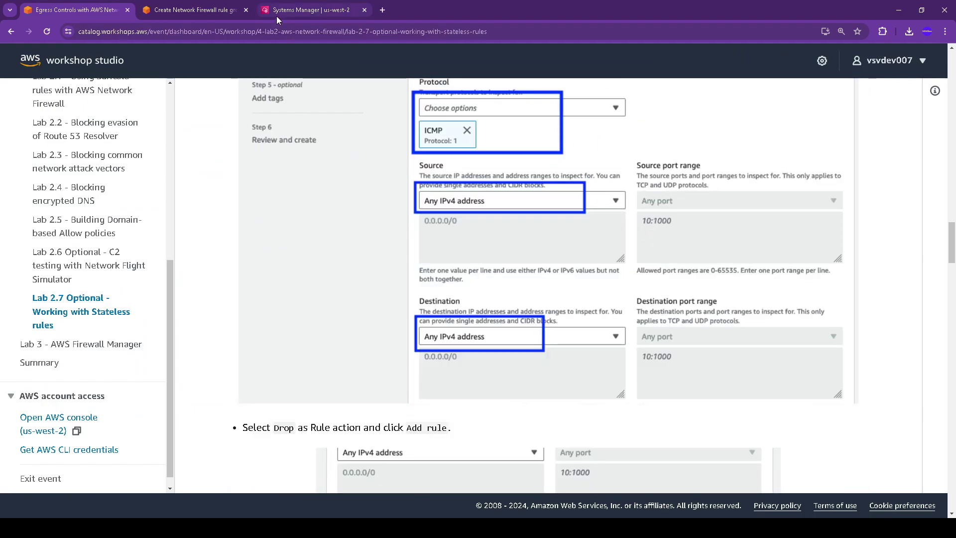
left_click(209, 10)
scroll(239, 367, "down", 2)
left_click(239, 264)
left_click(234, 297)
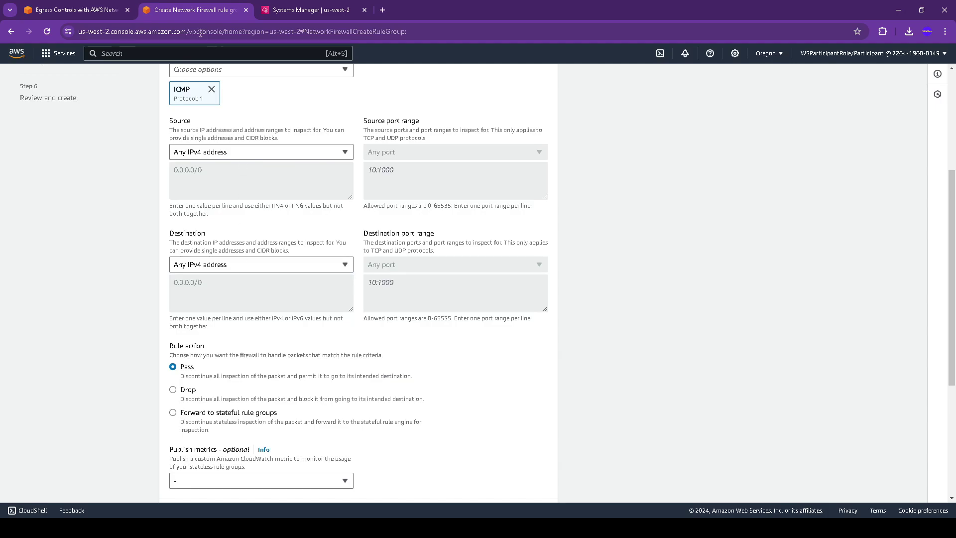
Step: Set the stateless rule's action to Drop as in the instructions and add the rule to the rule group
left_click(78, 10)
scroll(325, 168, "down", 3)
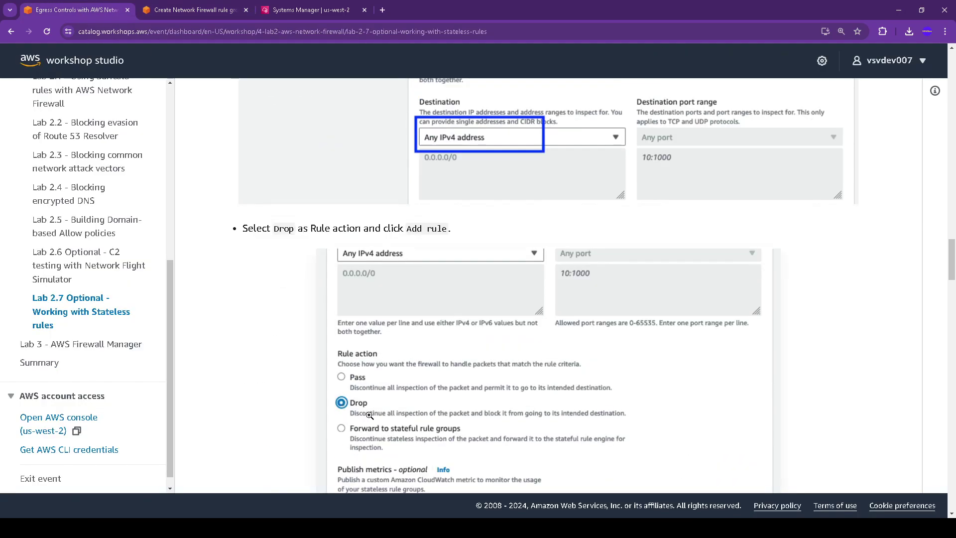
left_click(194, 10)
scroll(329, 313, "down", 2)
left_click(173, 290)
left_click(77, 10)
scroll(470, 228, "down", 5)
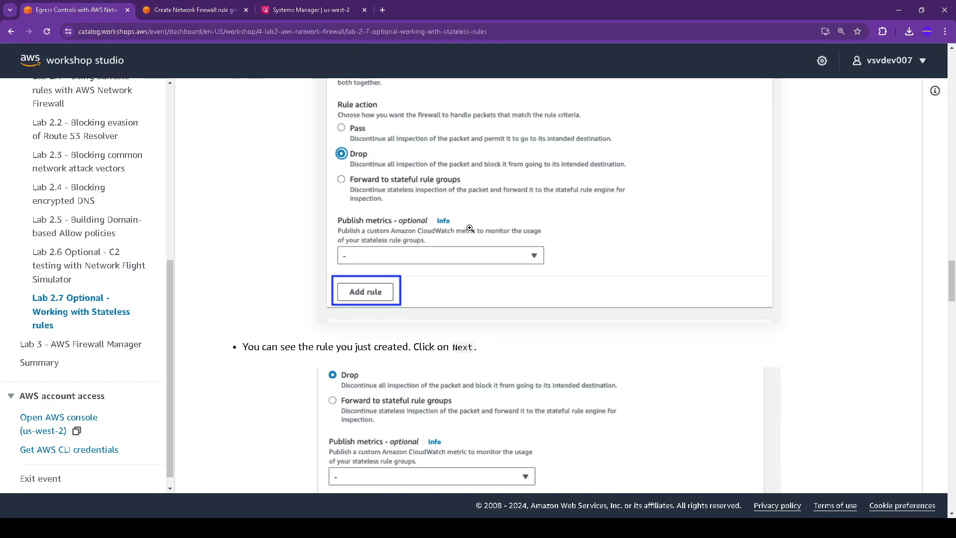
left_click(197, 5)
left_click(199, 413)
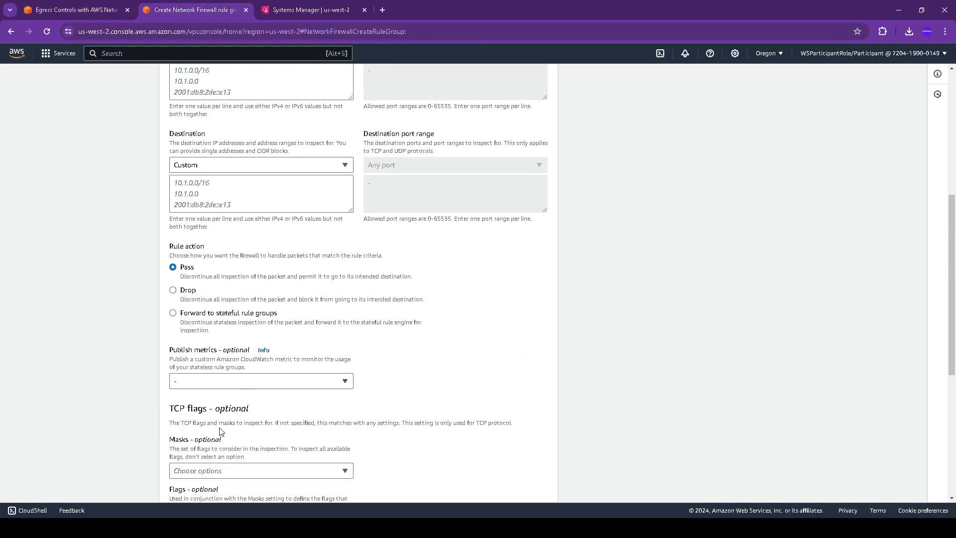
Step: Check the instructions and review the rule group's rules list for the newly added ICMP rule
left_click(77, 10)
scroll(473, 280, "down", 3)
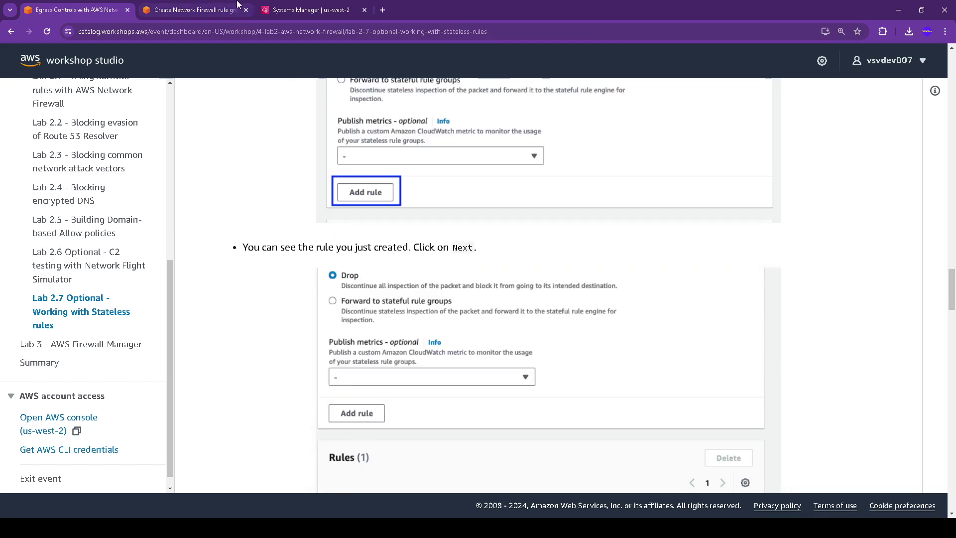
left_click(199, 9)
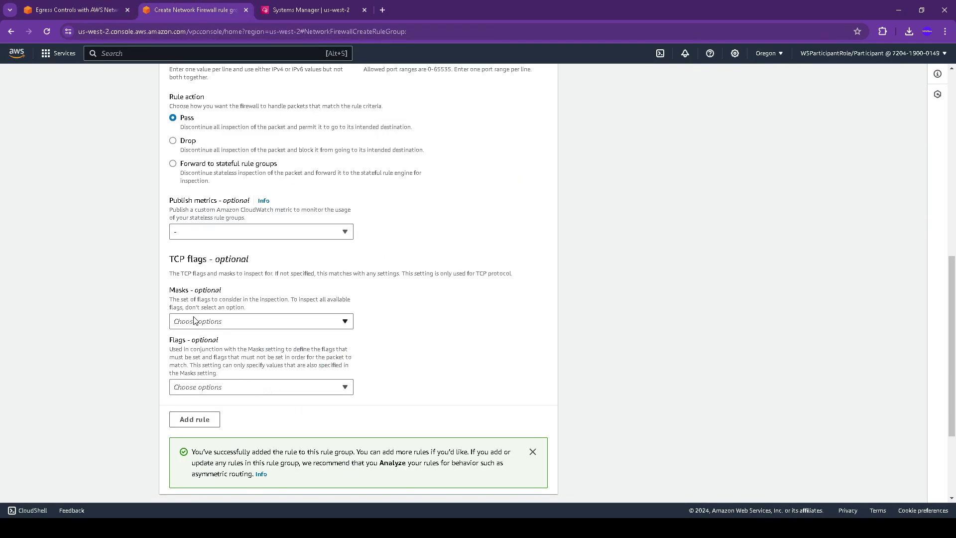
scroll(194, 324, "up", 8)
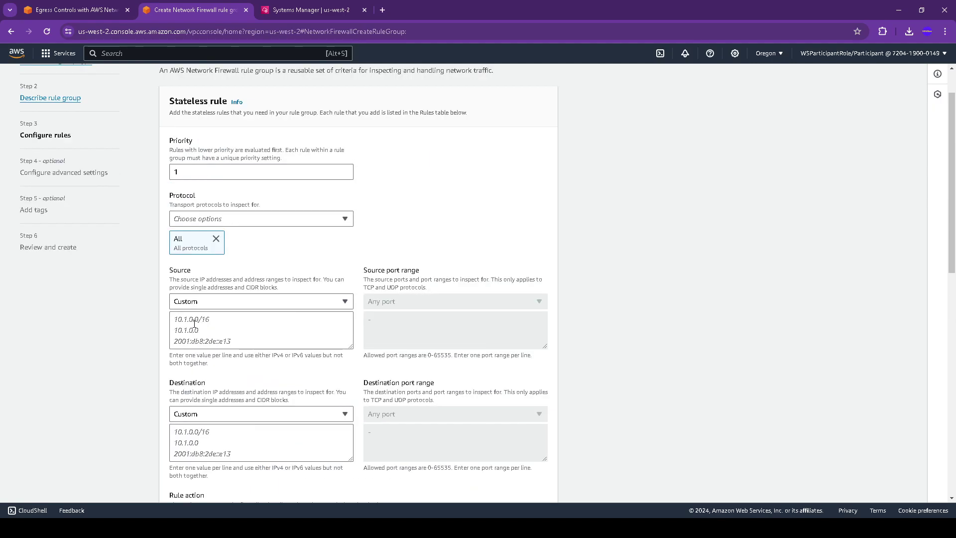
scroll(195, 324, "up", 2)
scroll(195, 324, "down", 10)
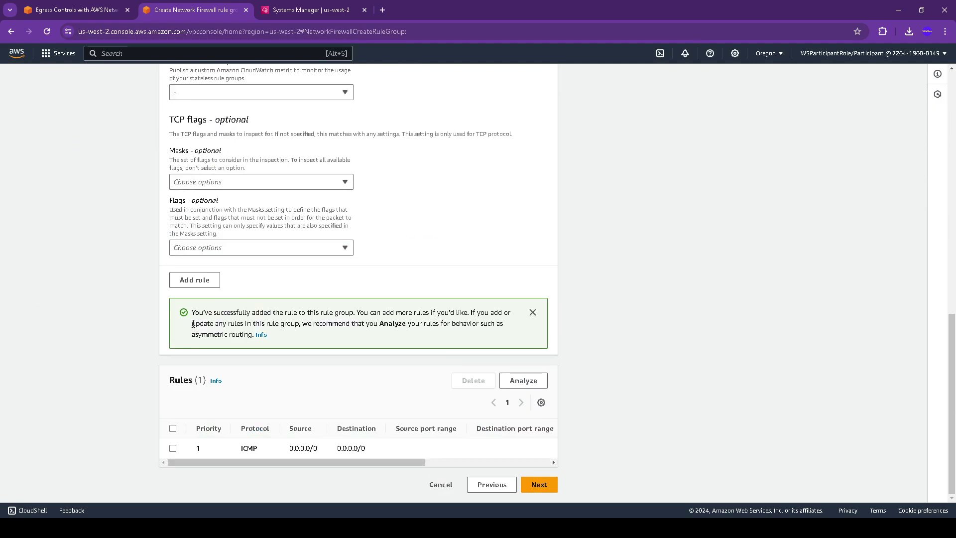
scroll(193, 323, "up", 3)
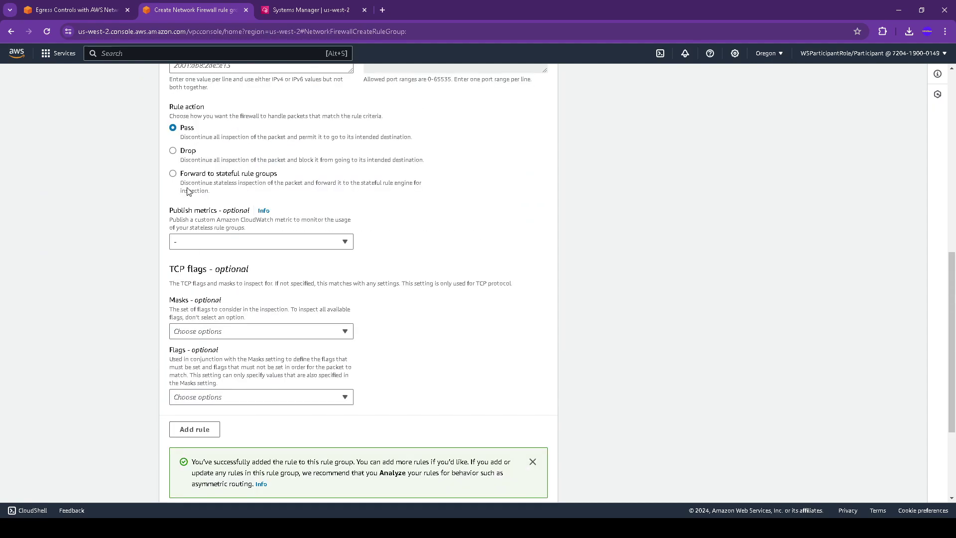
Step: Compare the rule configuration with the workshop instructions and continue to the advanced settings
left_click(184, 154)
key("ctrl+Page_Up")
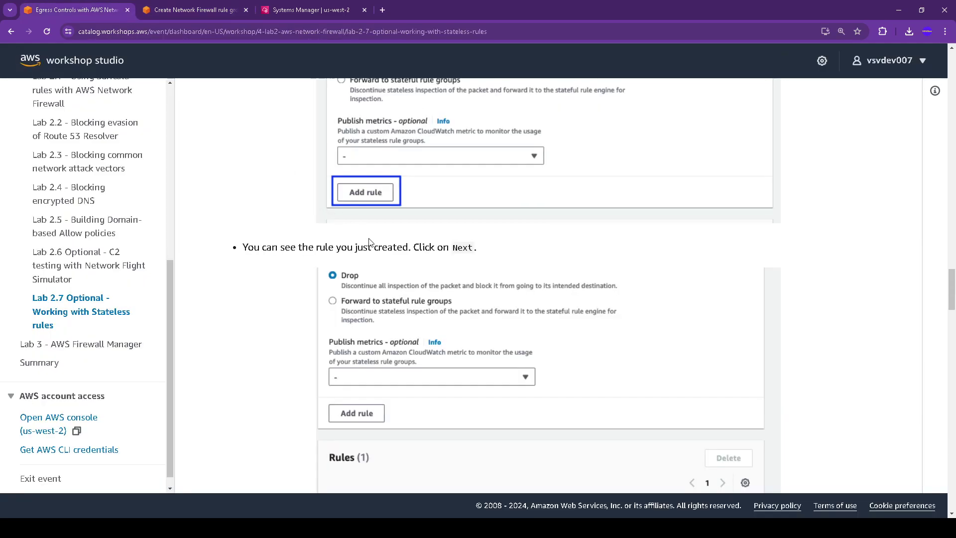
left_click_drag(282, 247, 474, 248)
scroll(473, 247, "up", 3)
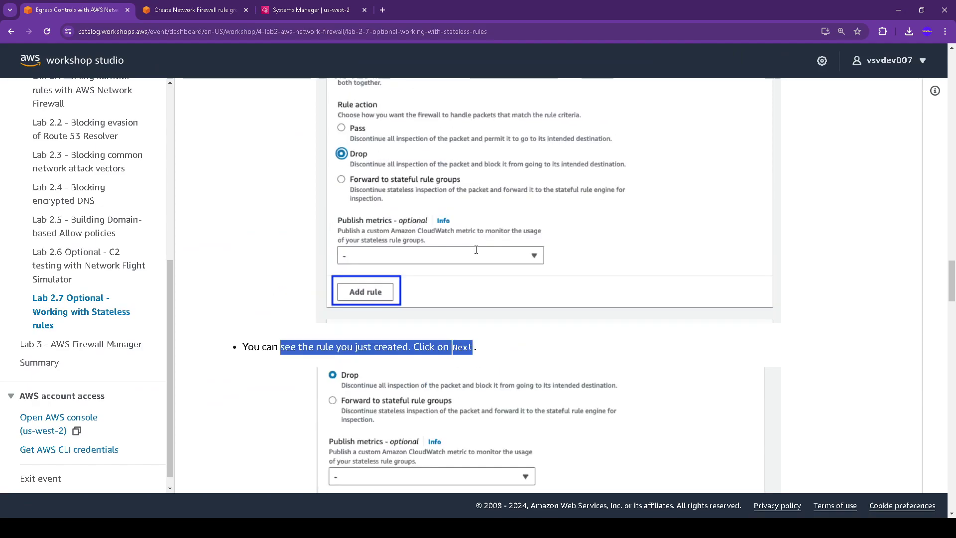
scroll(474, 249, "down", 4)
scroll(476, 251, "down", 3)
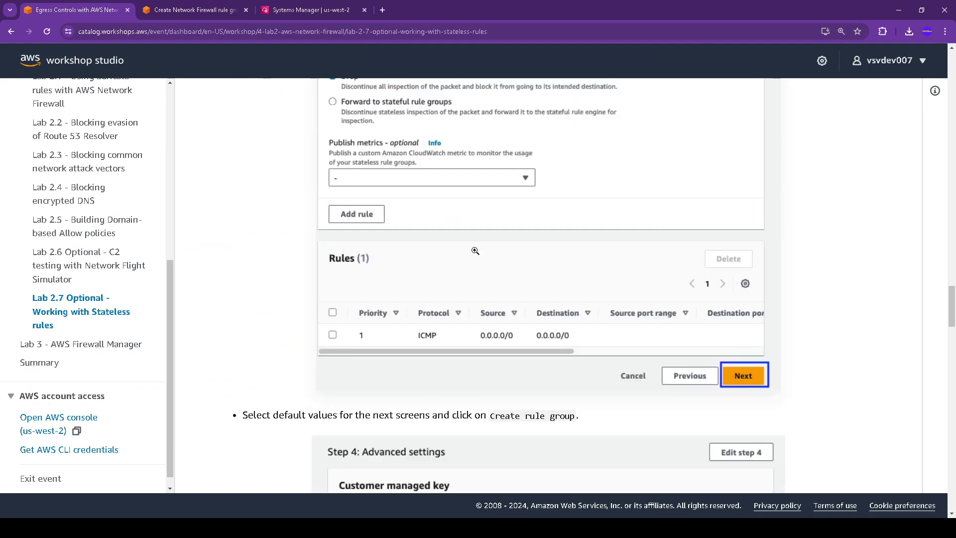
scroll(475, 251, "down", 4)
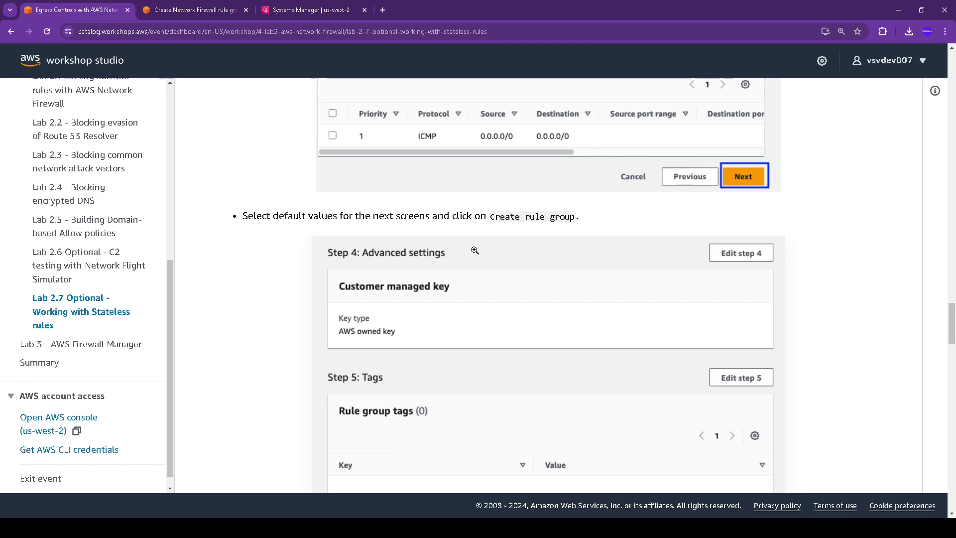
left_click(212, 10)
scroll(431, 445, "down", 3)
left_click(540, 484)
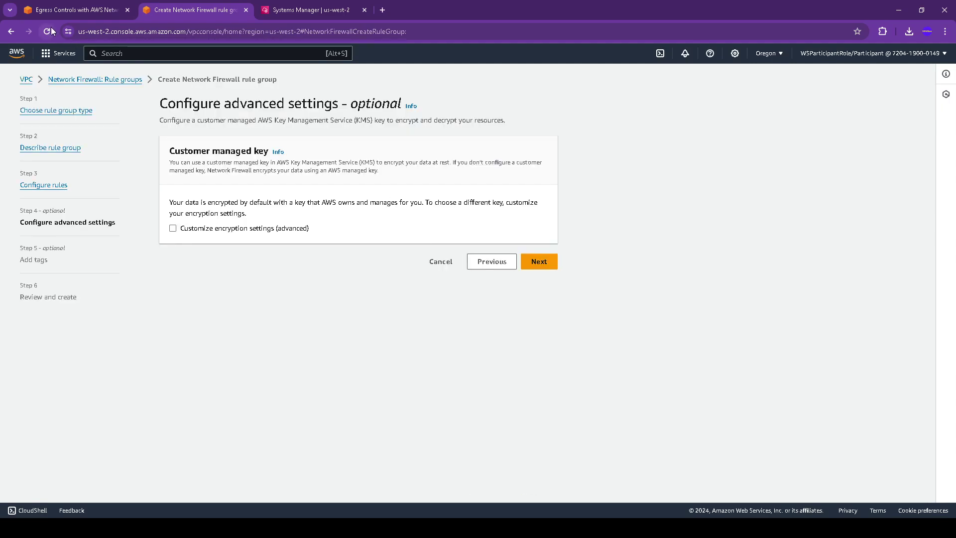
Step: Keep the default advanced settings and tags as instructed, and create the stateless rule group
left_click(75, 10)
scroll(540, 324, "down", 3)
scroll(539, 324, "up", 4)
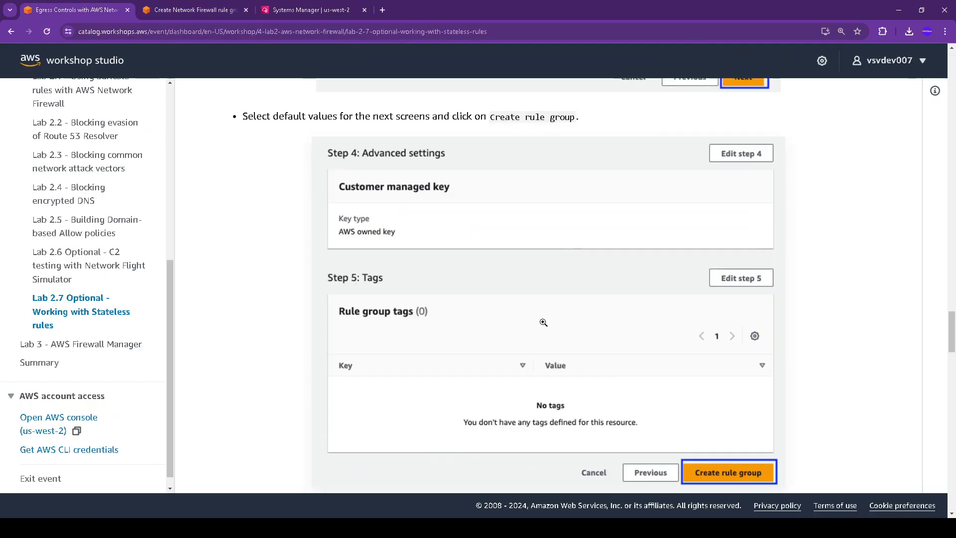
scroll(542, 321, "down", 5)
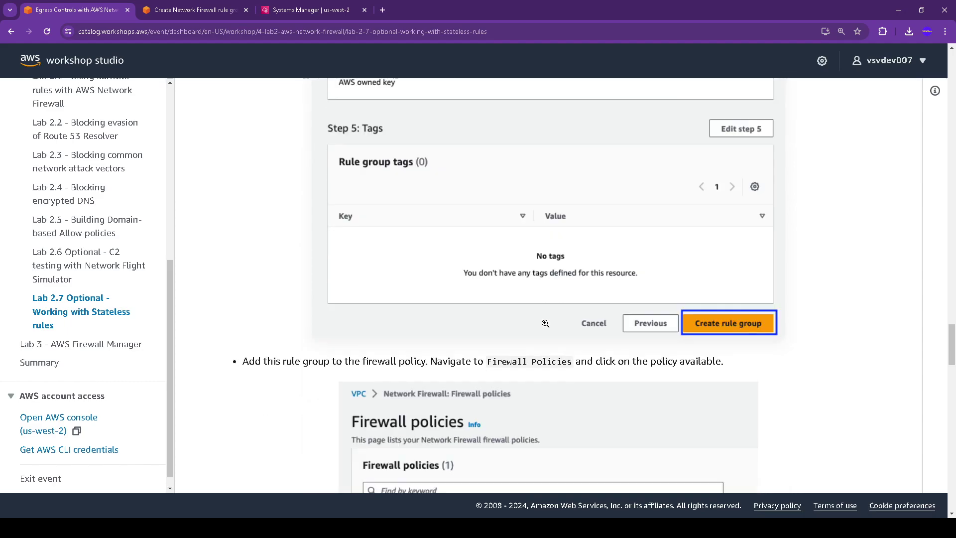
scroll(546, 323, "down", 3)
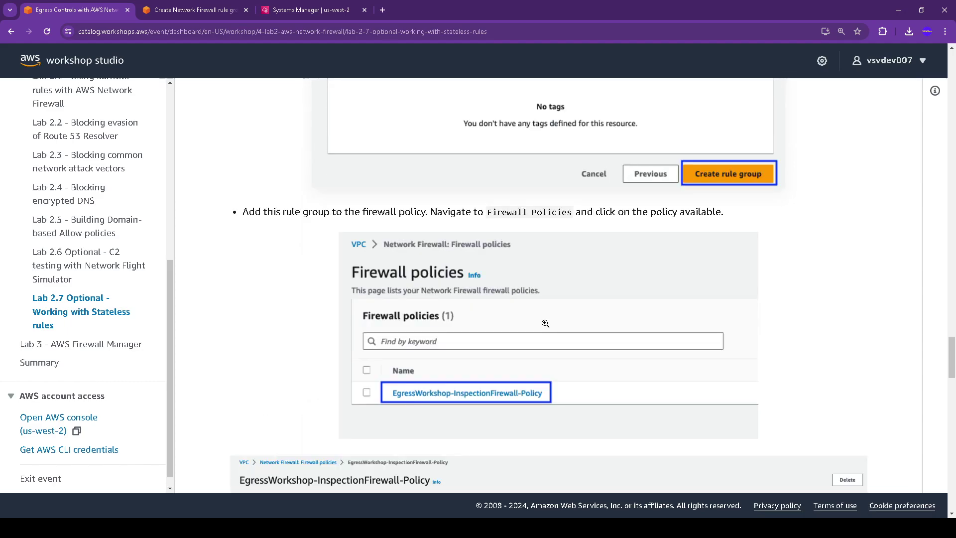
left_click(197, 6)
left_click(538, 261)
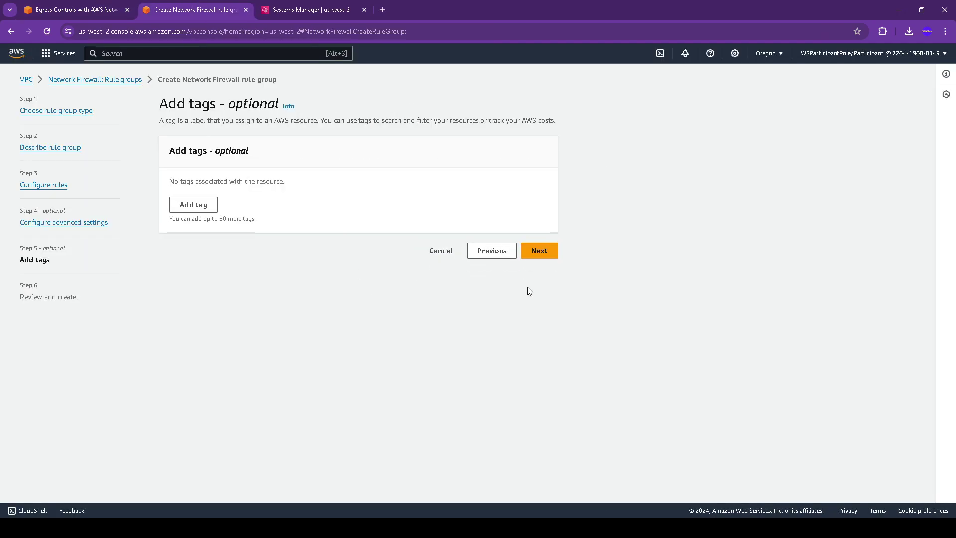
left_click(539, 251)
scroll(572, 401, "down", 6)
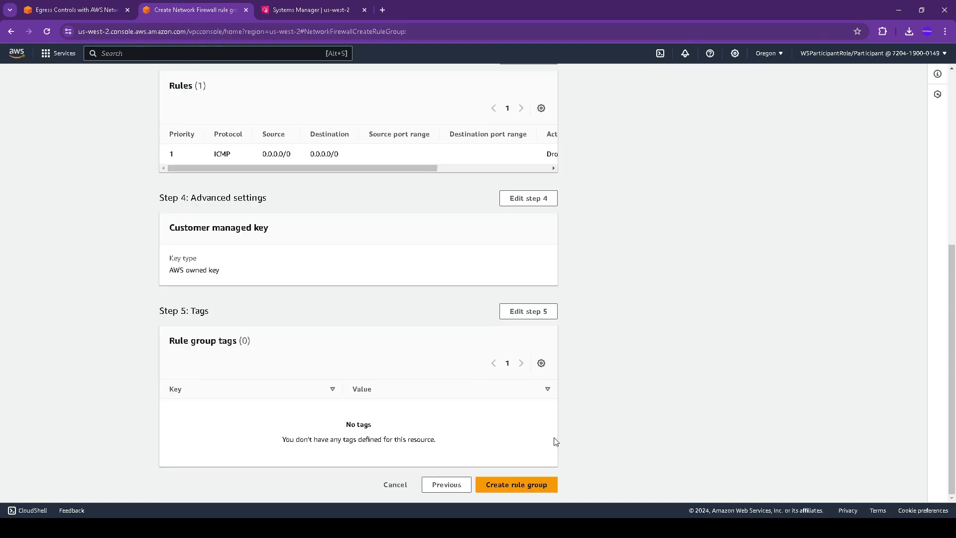
left_click(533, 486)
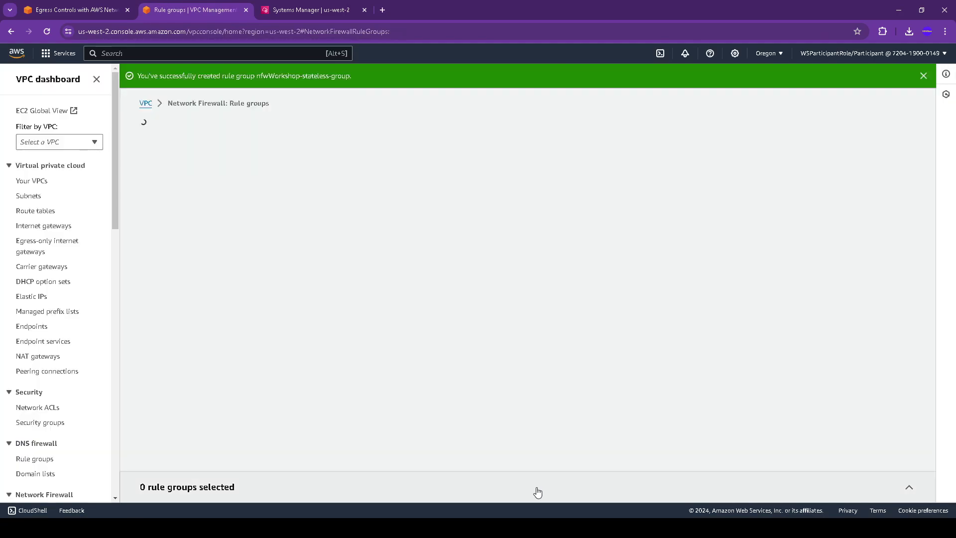
Step: Read the instruction for attaching the rule group and open the Network Firewall policies list
left_click(61, 12)
scroll(479, 268, "down", 3)
scroll(448, 249, "up", 3)
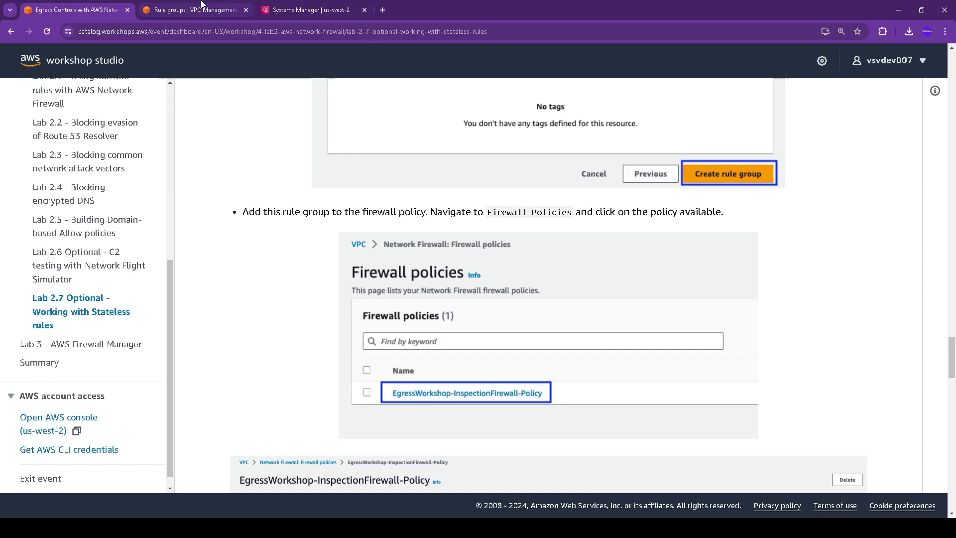
left_click(202, 8)
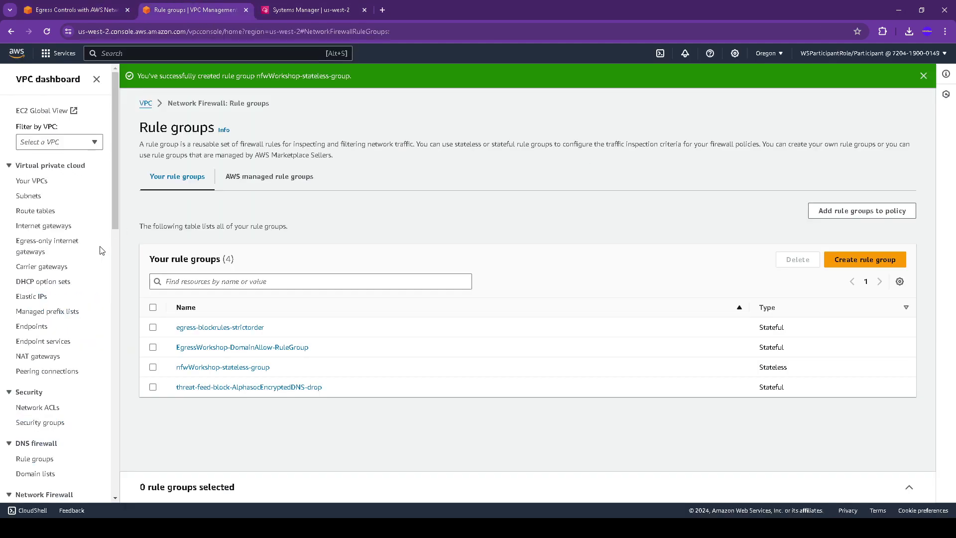
scroll(49, 467, "down", 2)
left_click(43, 425)
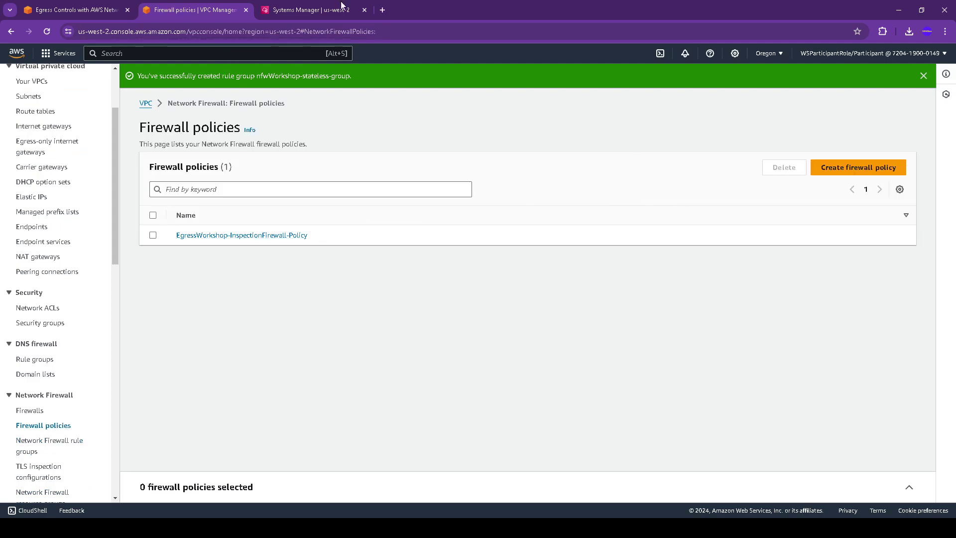
Step: Check how to add a stateless rule group in the instructions and open the EgressWorkshop-InspectionFirewall-Policy details
left_click(102, 6)
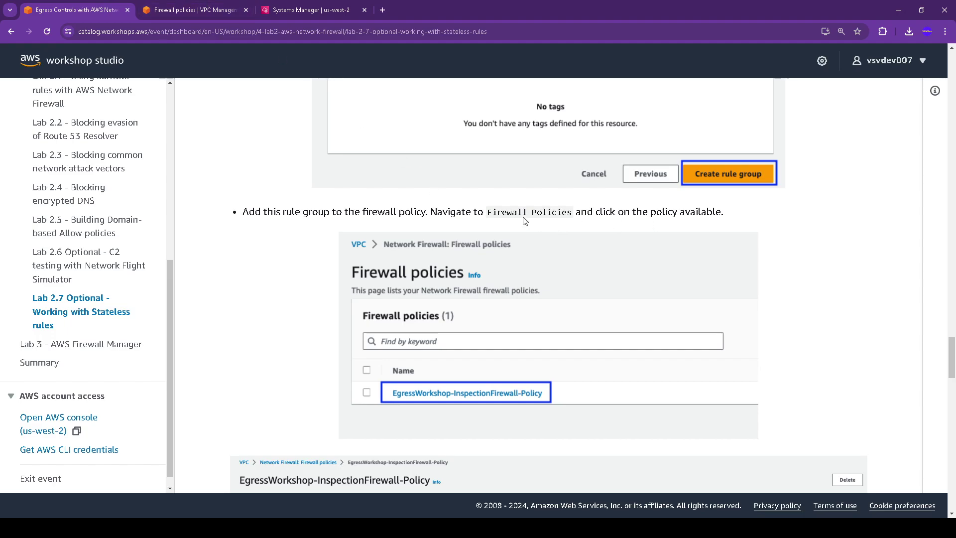
scroll(532, 223, "down", 5)
scroll(380, 257, "down", 3)
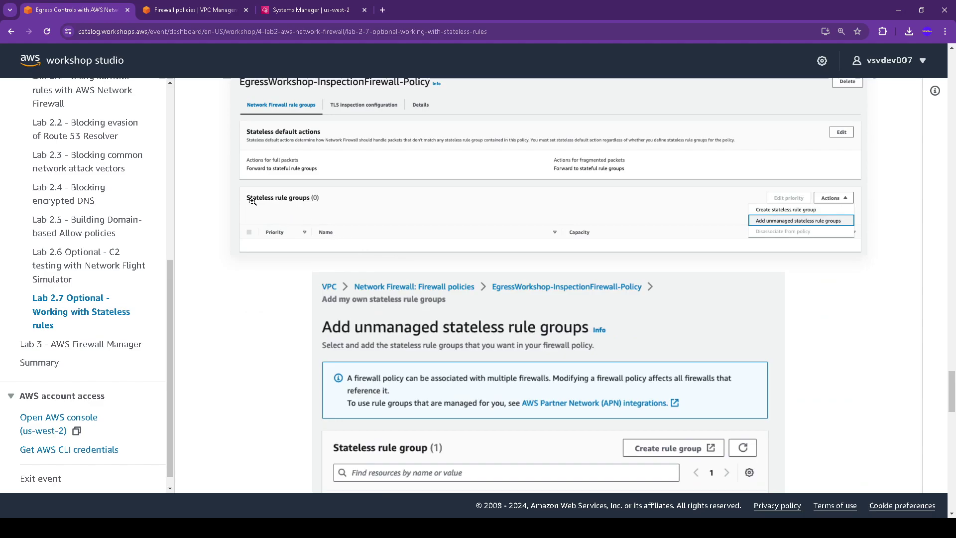
left_click(194, 9)
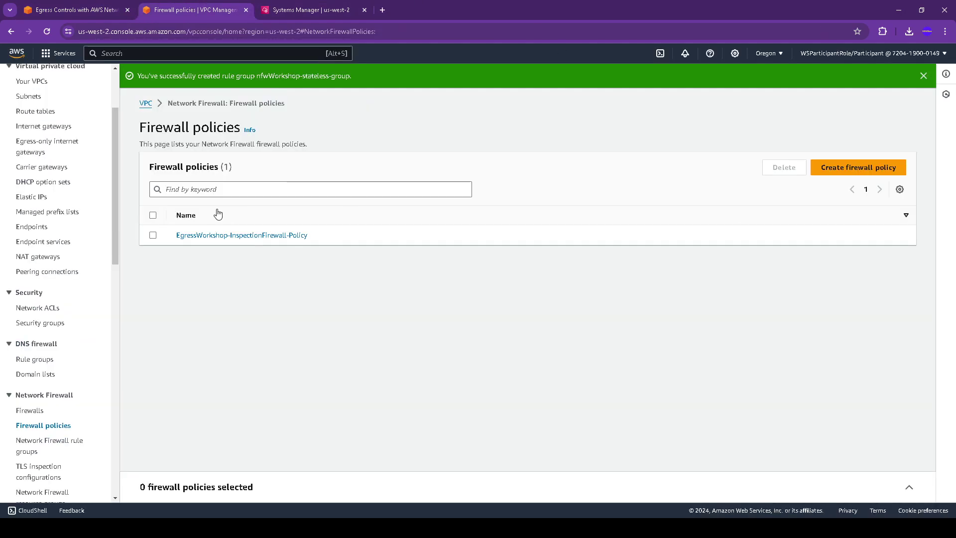
left_click(234, 235)
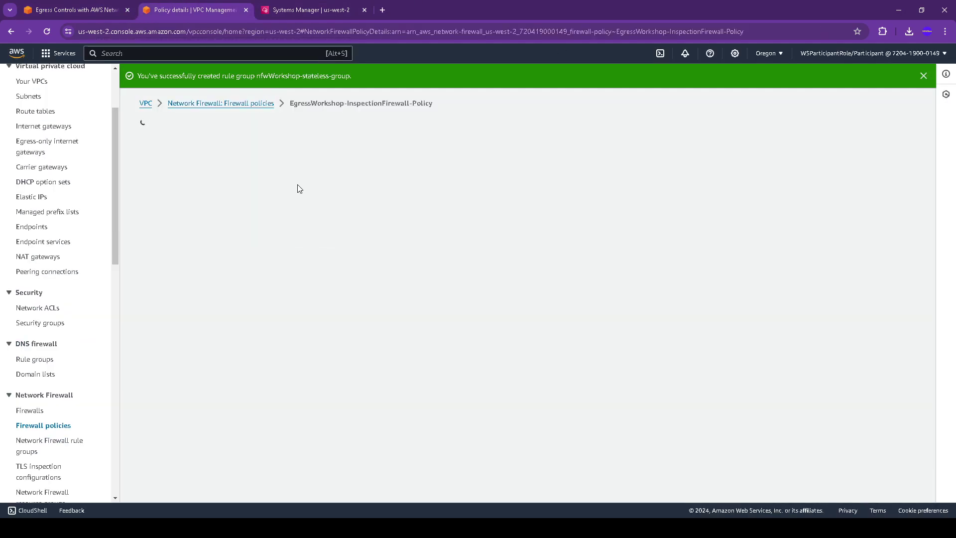
Step: Add nfwWorkshop-stateless-group to the firewall policy as an unmanaged stateless rule group
scroll(348, 264, "down", 1)
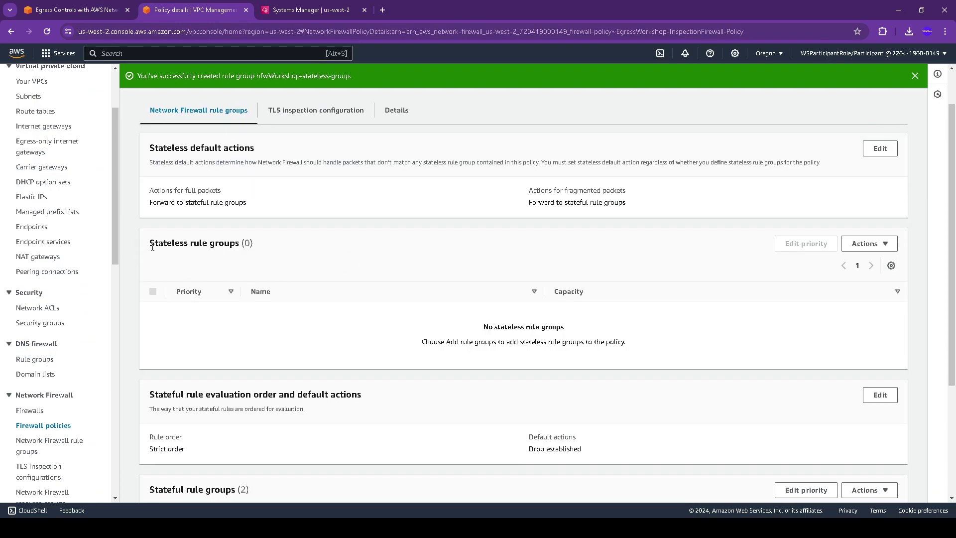
left_click_drag(151, 243, 264, 244)
left_click(866, 244)
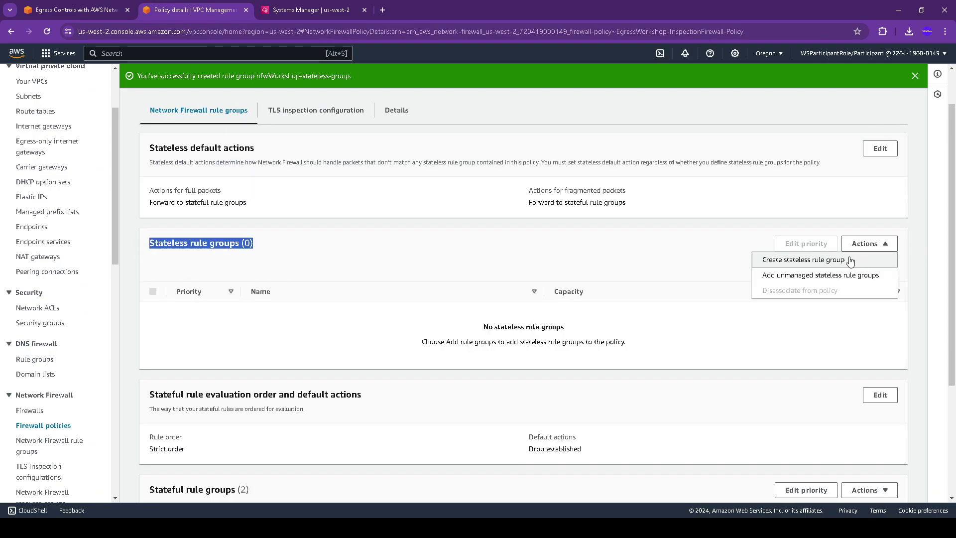
left_click(850, 275)
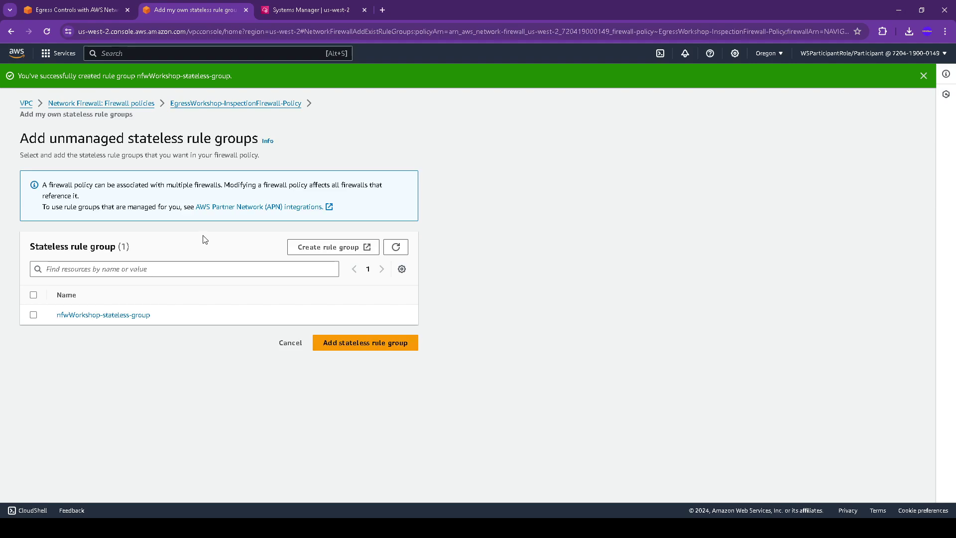
left_click(34, 315)
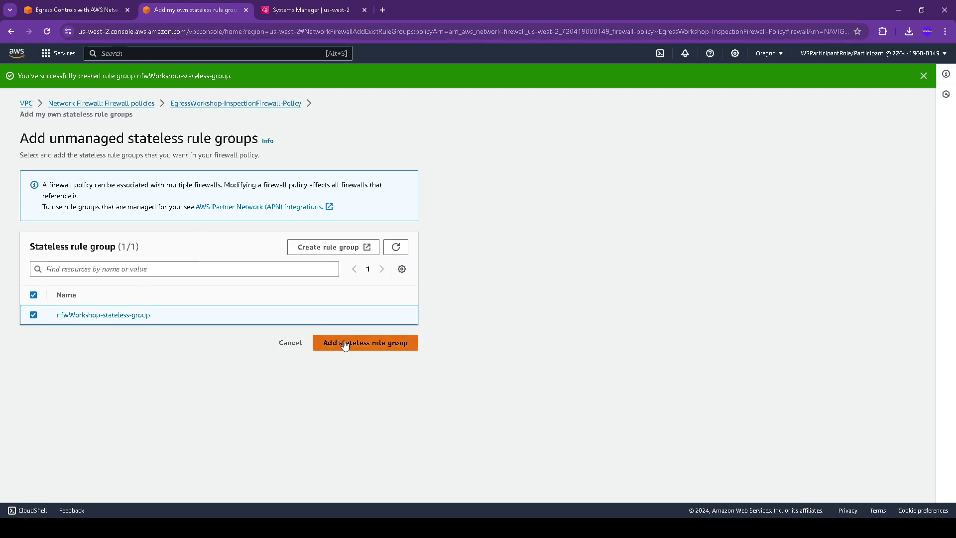
Step: Read the testing instructions for the EC2 test host and copy the command ping aws.amazon.com
left_click(74, 10)
scroll(590, 298, "down", 6)
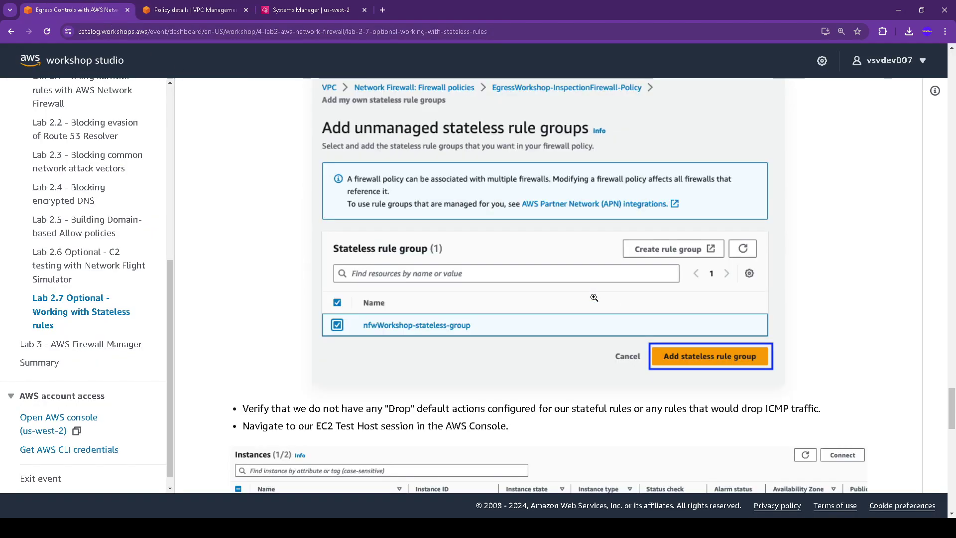
scroll(301, 277, "down", 2)
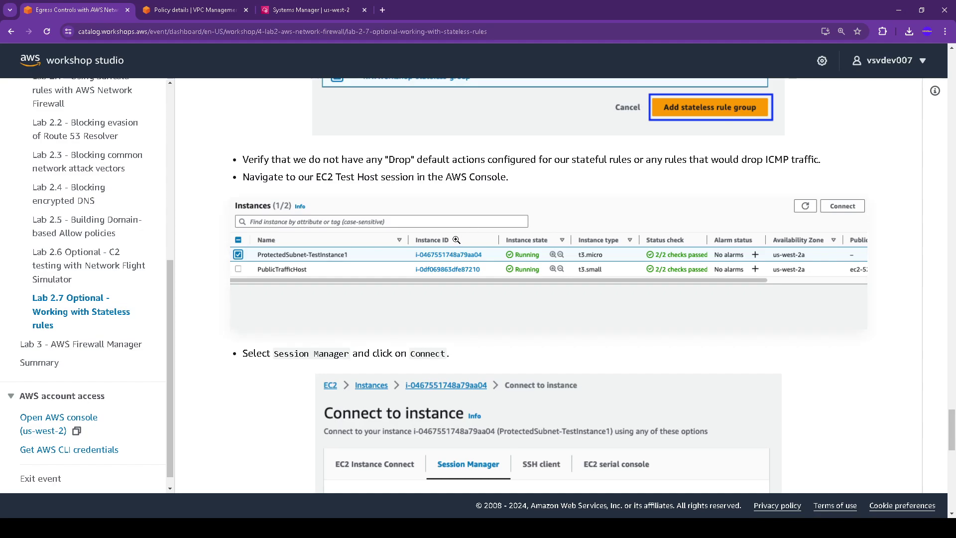
scroll(329, 294, "down", 1)
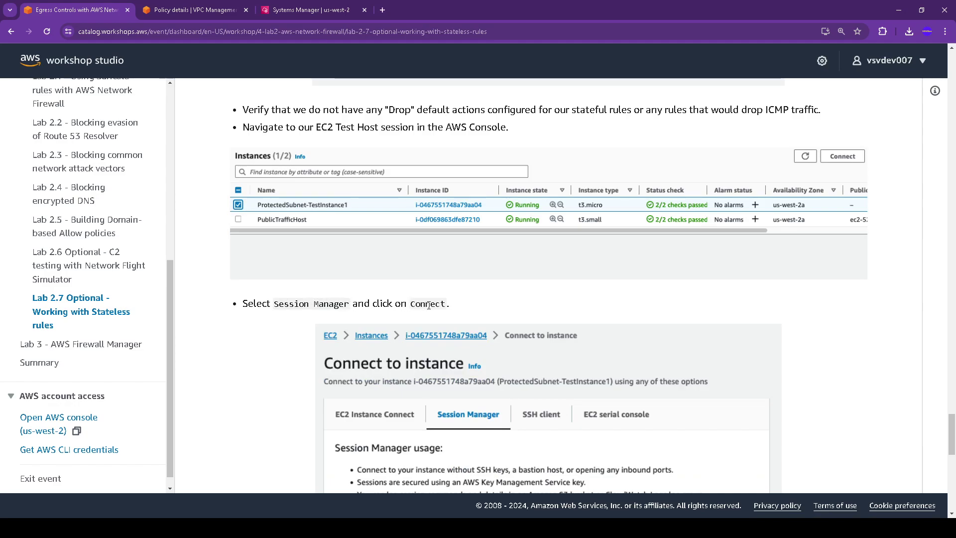
scroll(440, 309, "down", 7)
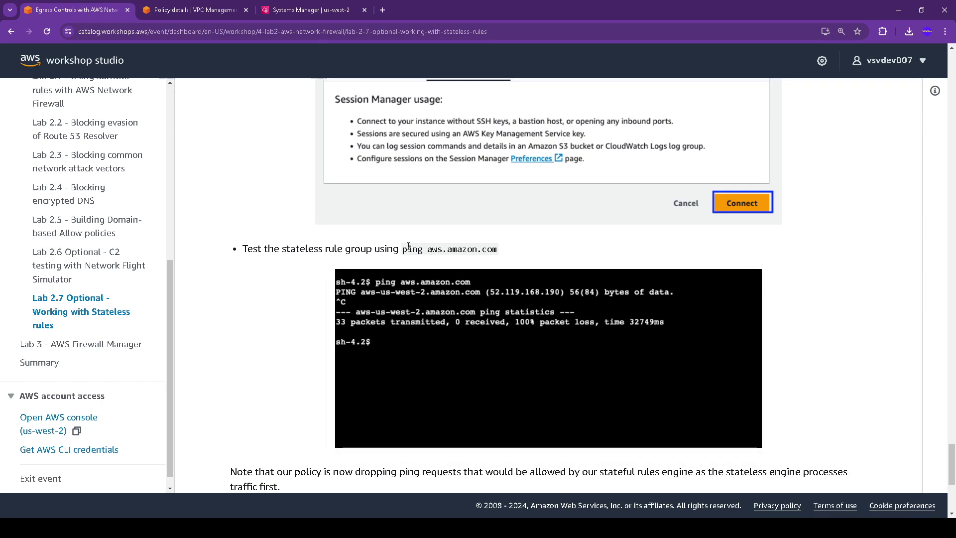
left_click_drag(403, 248, 498, 252)
key("ctrl+c")
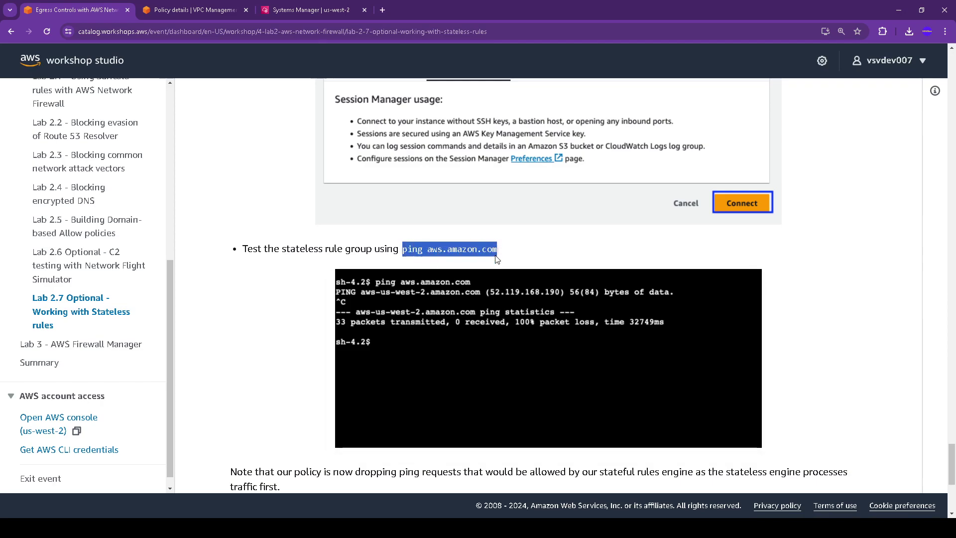
Step: Run the copied command ping aws.amazon.com in the Session Manager session of the test host
left_click(212, 10)
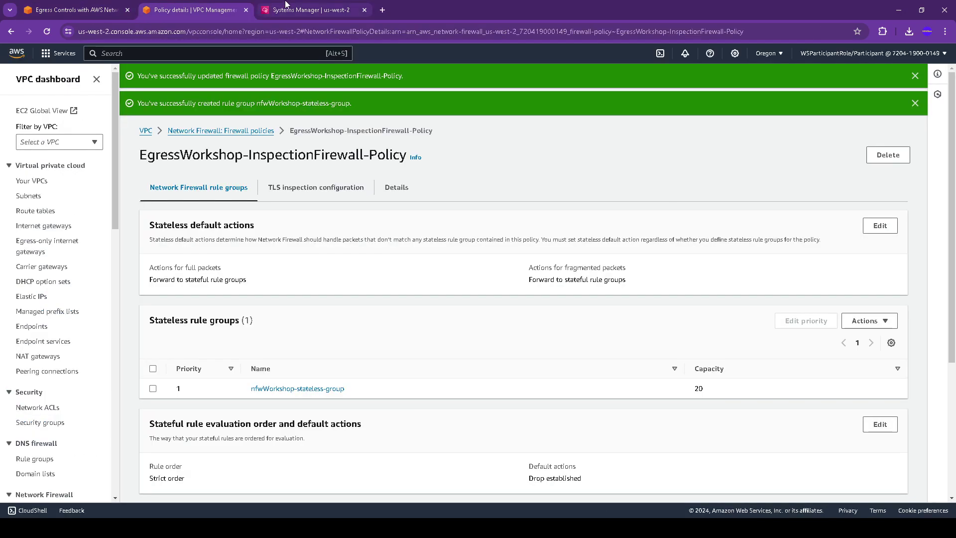
left_click(299, 7)
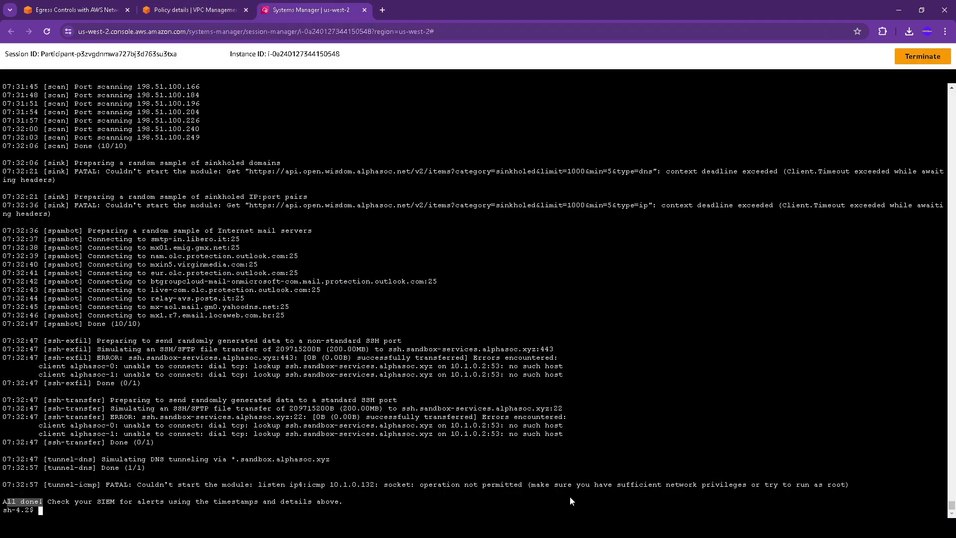
left_click(593, 313)
key("ctrl+v")
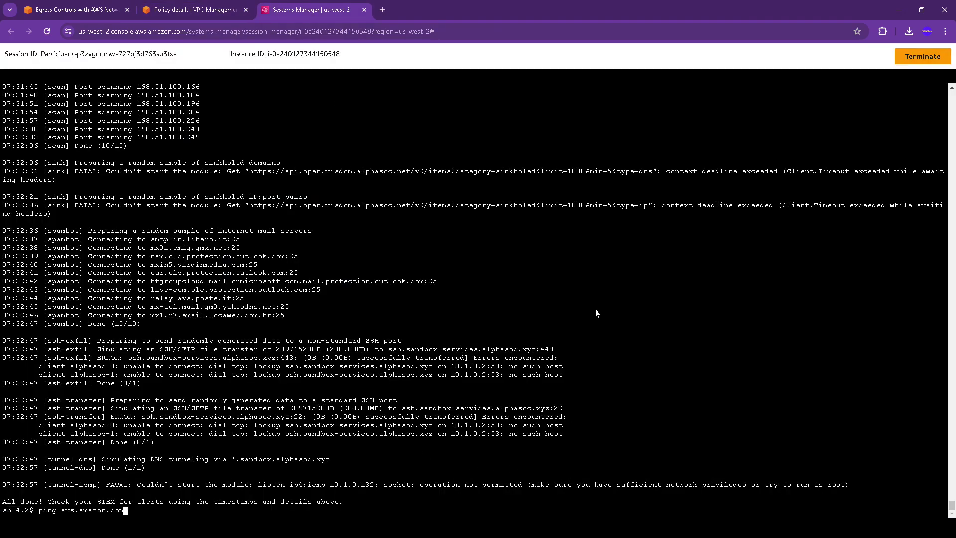
key("Return")
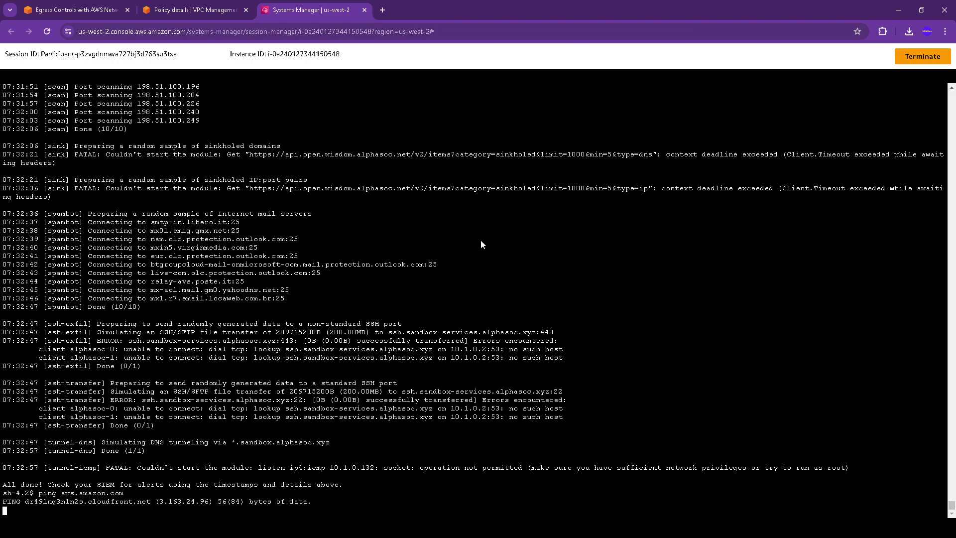
Step: Read the closing notes of Lab 2.7, including the "Drop all" setup and the ICMP task with its suggested ping hosts
left_click(75, 9)
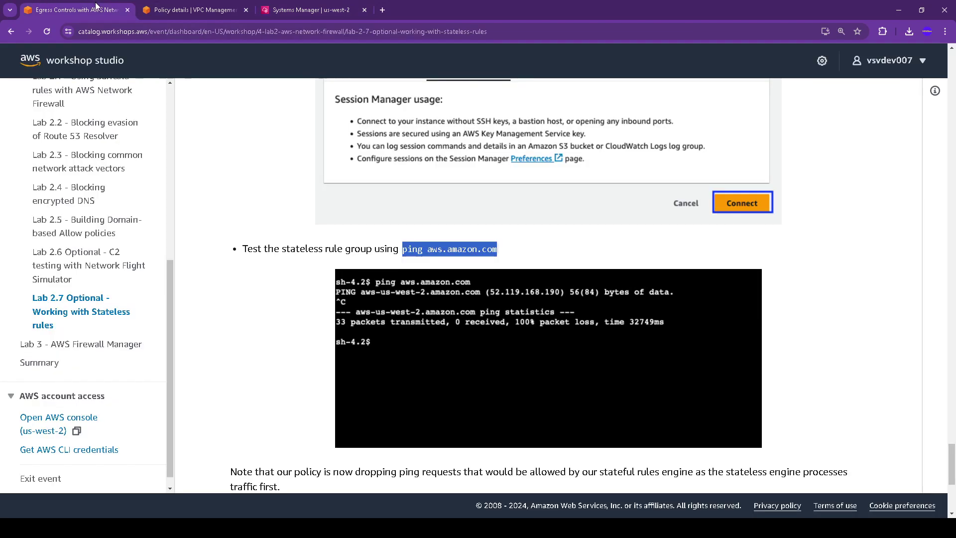
scroll(520, 232, "down", 1)
scroll(379, 277, "down", 3)
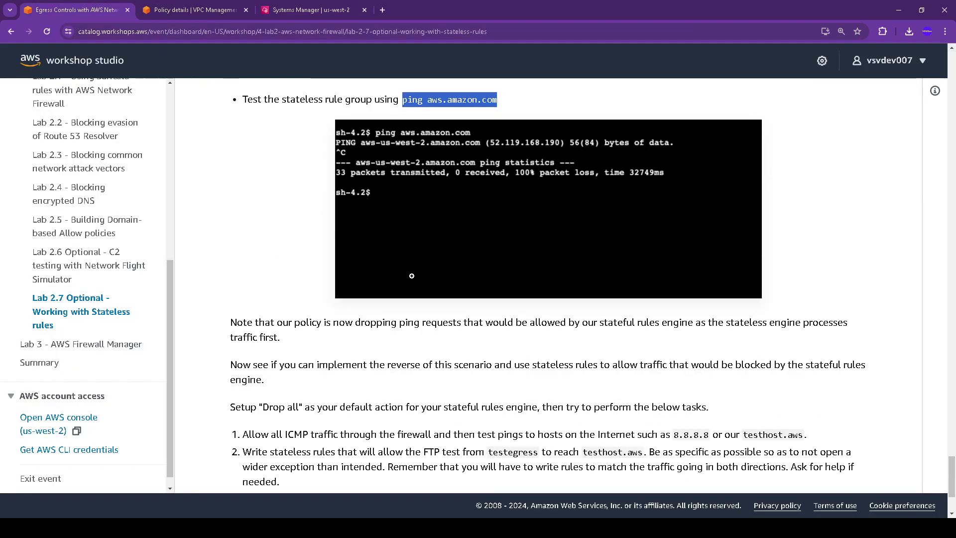
left_click_drag(229, 274, 301, 297)
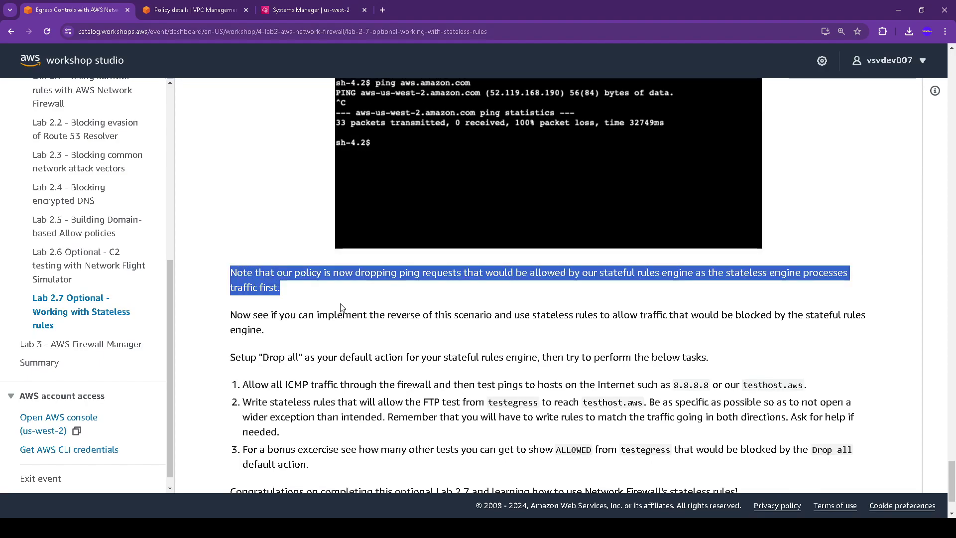
scroll(355, 309, "down", 2)
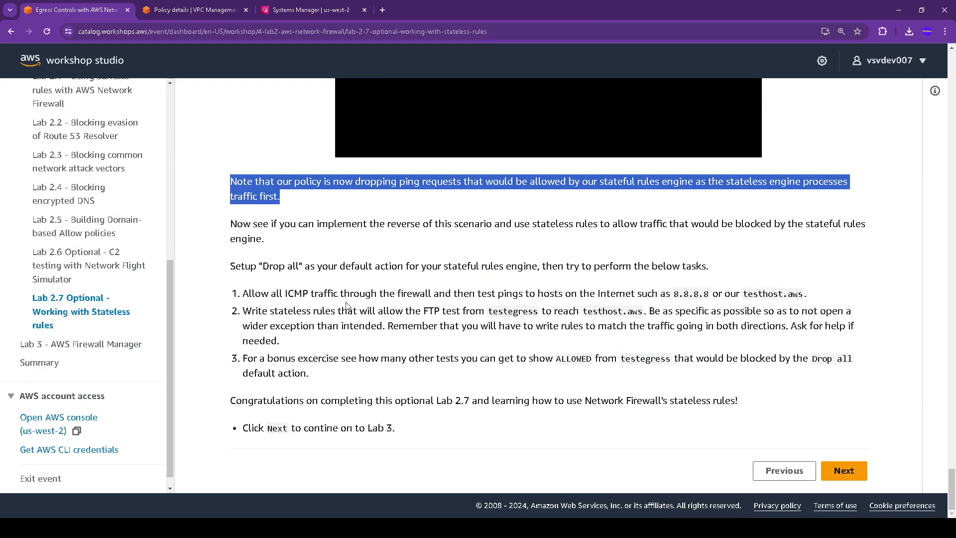
left_click_drag(227, 266, 751, 273)
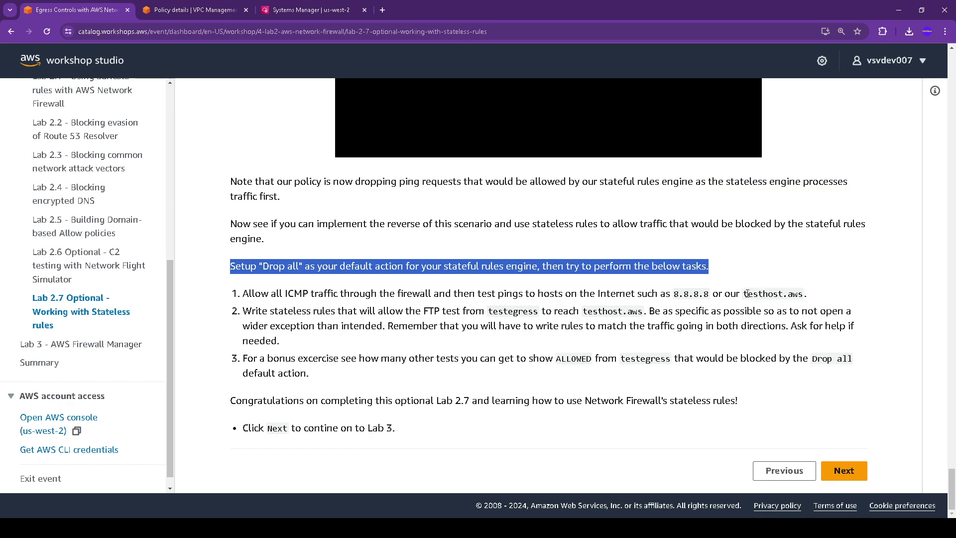
left_click_drag(743, 294, 805, 296)
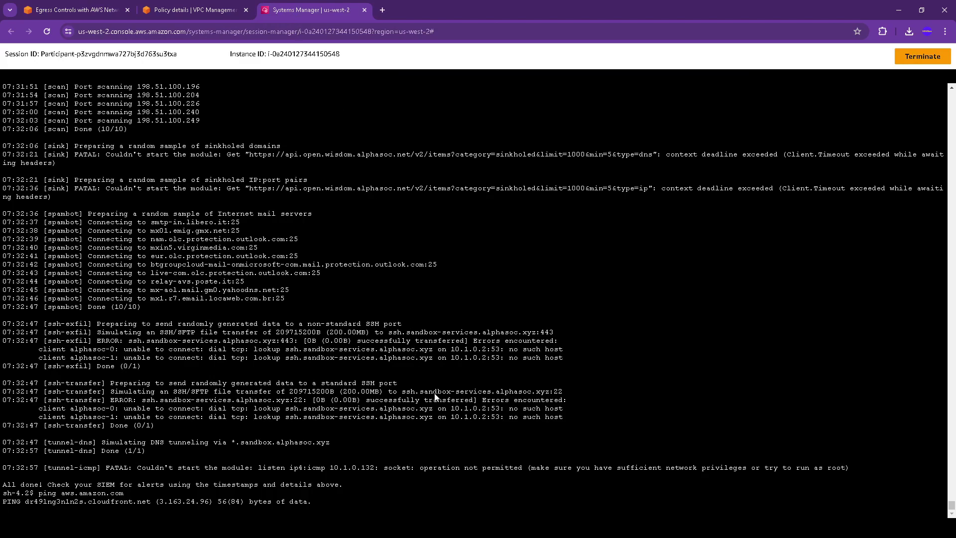
Step: Stop the ping to aws.amazon.com and ping testhost.aws from the test host
key("ctrl+c")
key("Up")
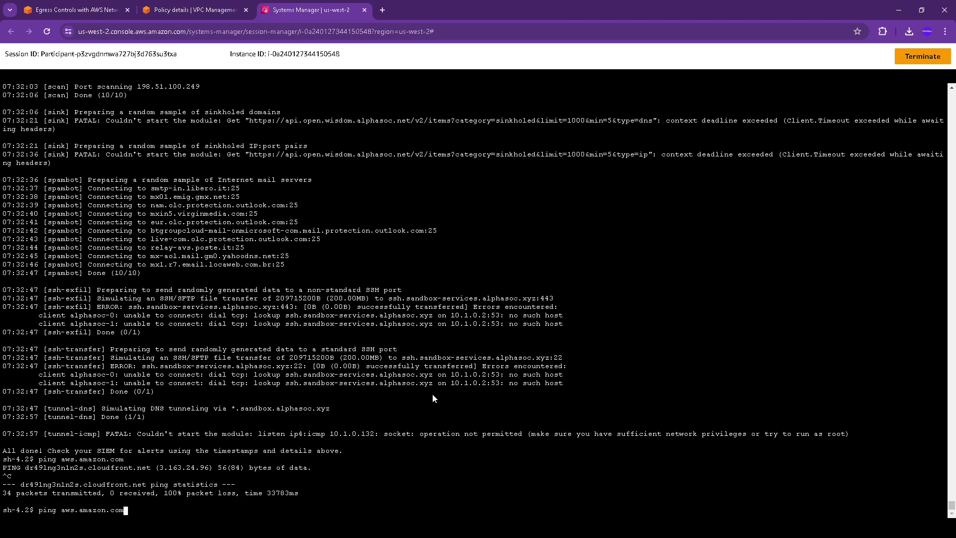
key("BackSpace")
key("BackSpace")
key("BackSpace")
key("BackSpace")
key("BackSpace")
key("BackSpace")
key("BackSpace")
key("BackSpace")
key("BackSpace")
key("BackSpace")
key("BackSpace")
key("BackSpace")
key("BackSpace")
key("BackSpace")
key("BackSpace")
type("testhost.aws")
key("Return")
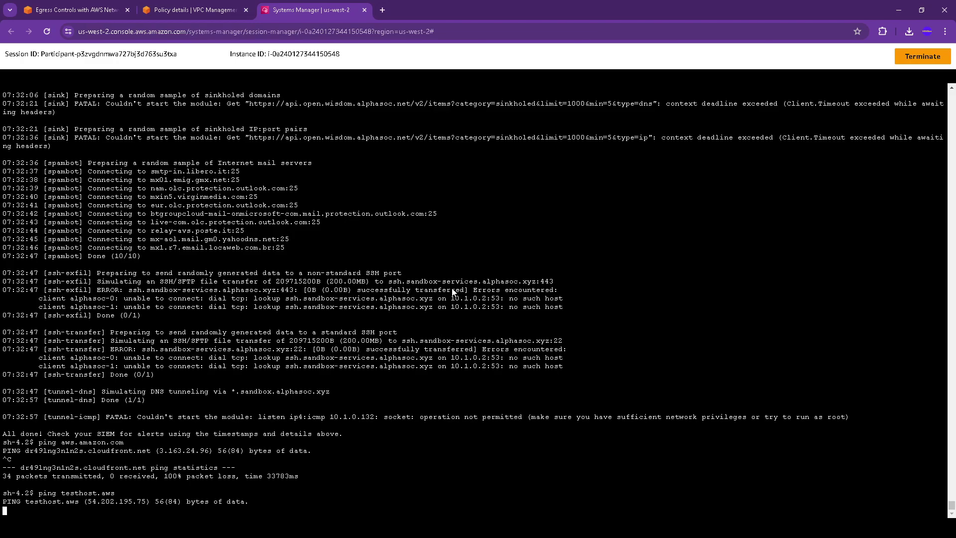
Step: Stop the ping to testhost.aws and ping 8.8.8.8 from the test host
key("ctrl+c")
key("Up")
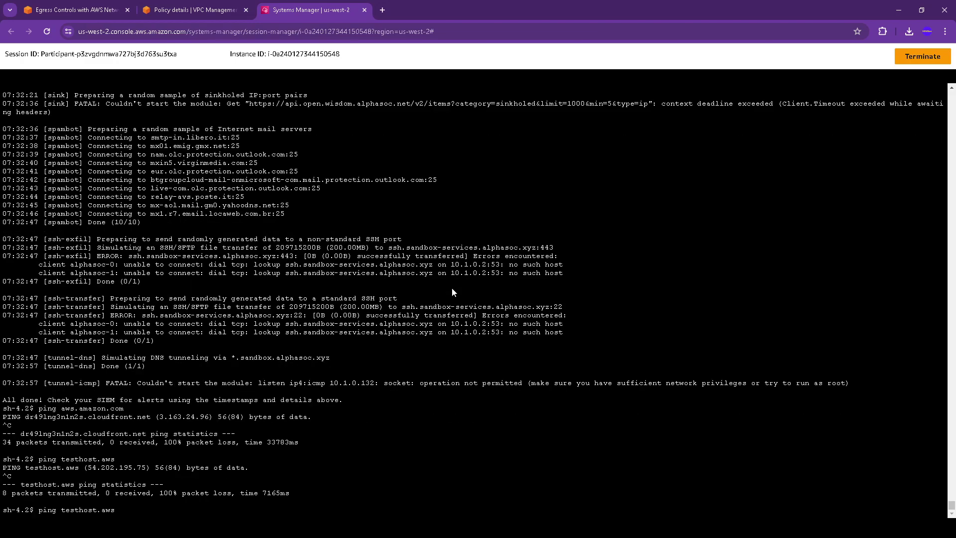
key("BackSpace")
key("BackSpace")
key("BackSpace")
key("BackSpace")
key("BackSpace")
key("BackSpace")
key("BackSpace")
key("BackSpace")
key("BackSpace")
key("BackSpace")
key("BackSpace")
key("BackSpace")
type("8.8.8.")
key("Return")
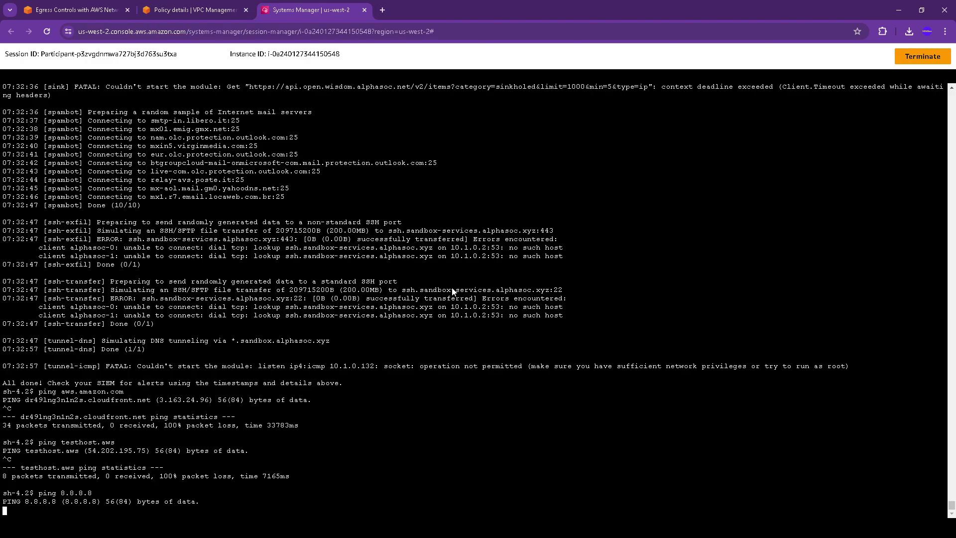
Step: Glance at the Lab 2.7 tasks and stop the ping to 8.8.8.8 in the test host session
left_click(75, 10)
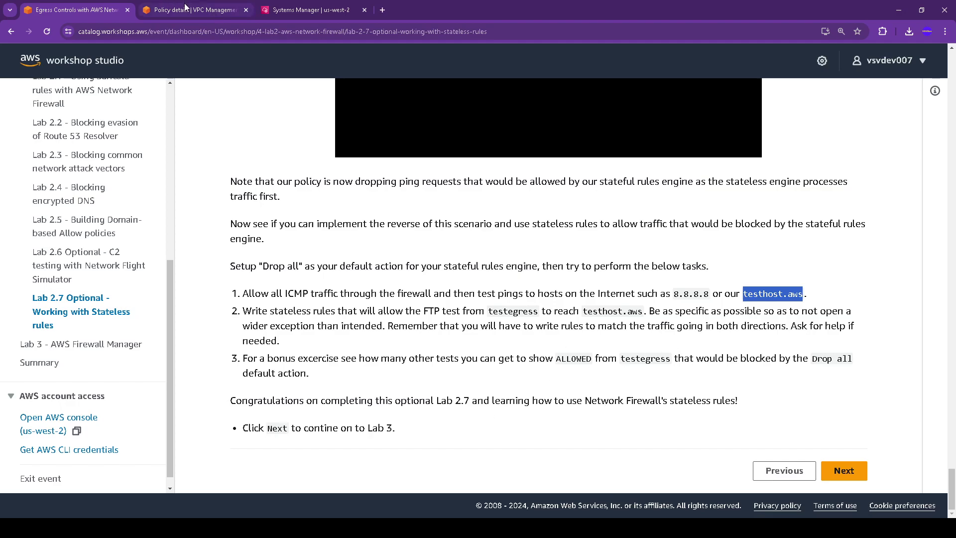
left_click(200, 10)
left_click(334, 15)
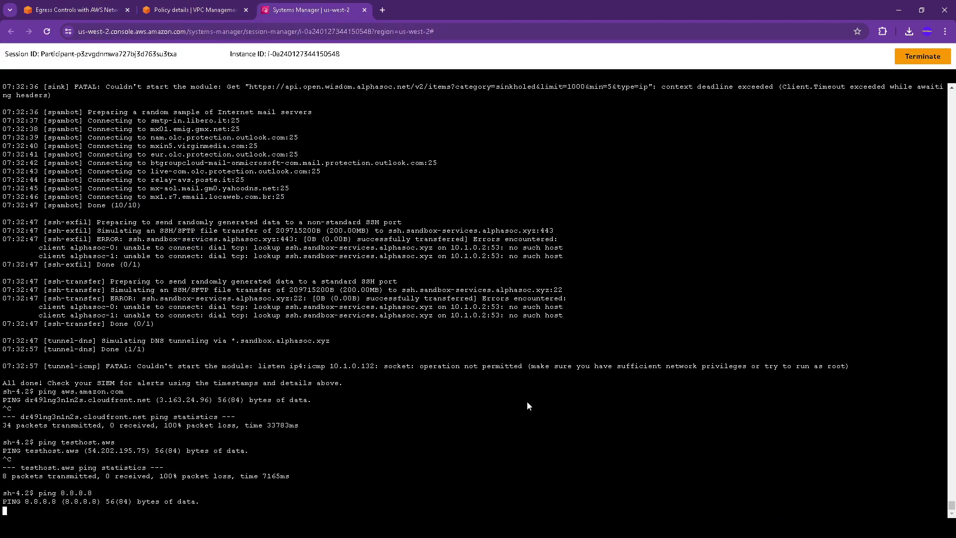
key("ctrl+c")
Step: Check the firewall policy details briefly and continue from Lab 2.7 to the Lab 3 - AWS Firewall Manager page
left_click(195, 10)
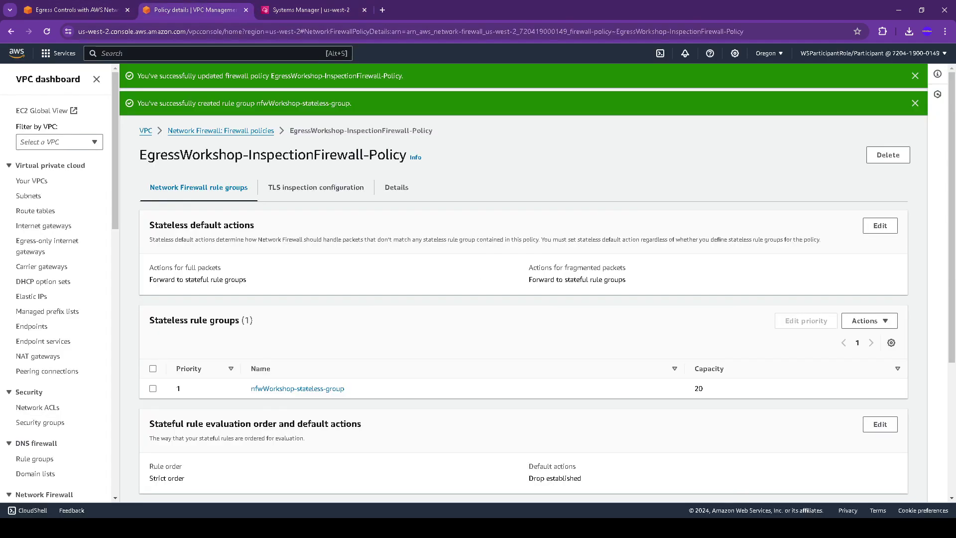
scroll(858, 443, "down", 4)
left_click(106, 6)
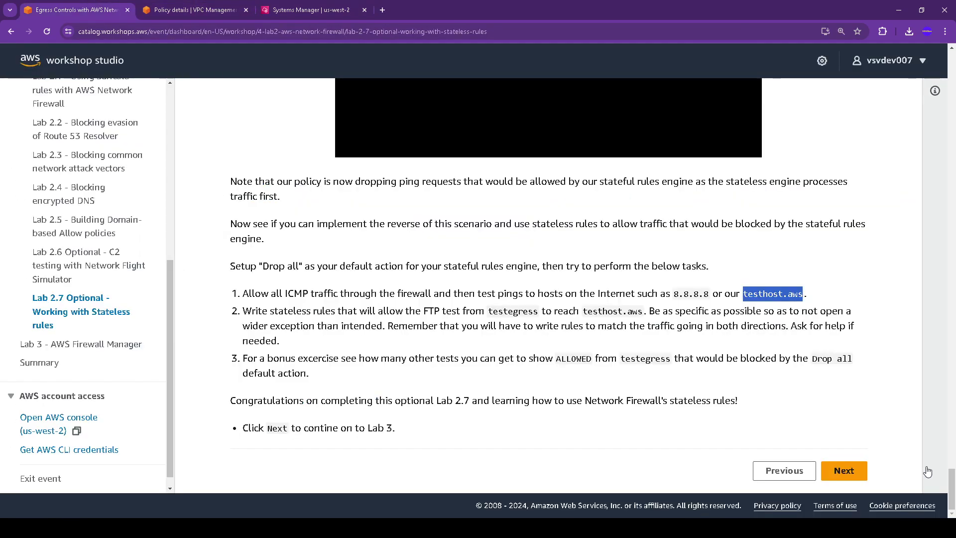
left_click(845, 471)
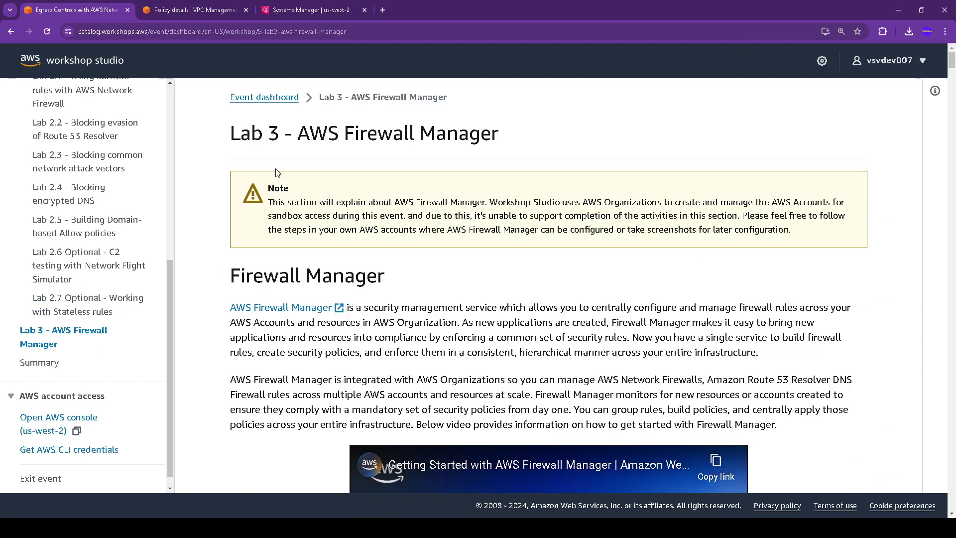
Step: Read the Lab 3 introduction to AWS Firewall Manager, its prerequisites and the set up section
left_click_drag(224, 137, 561, 141)
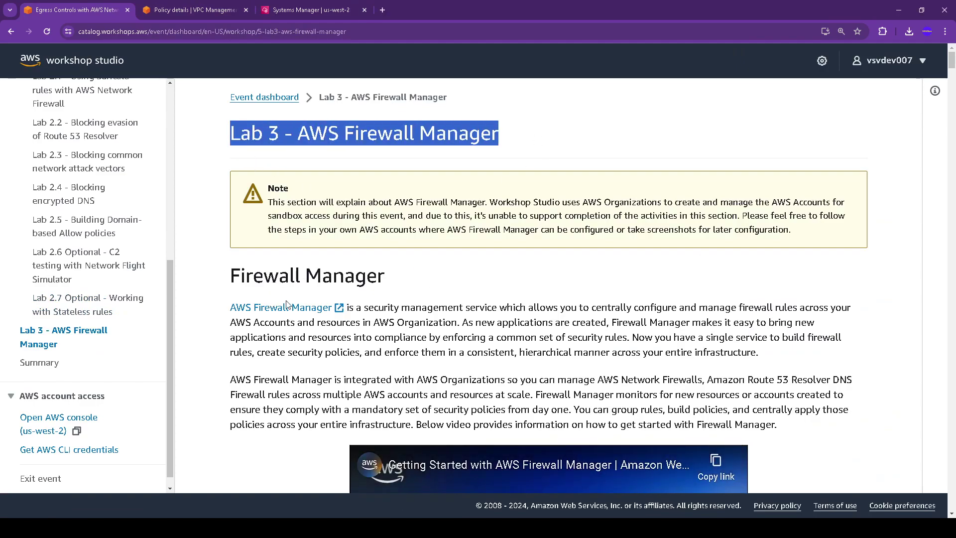
left_click_drag(359, 307, 552, 352)
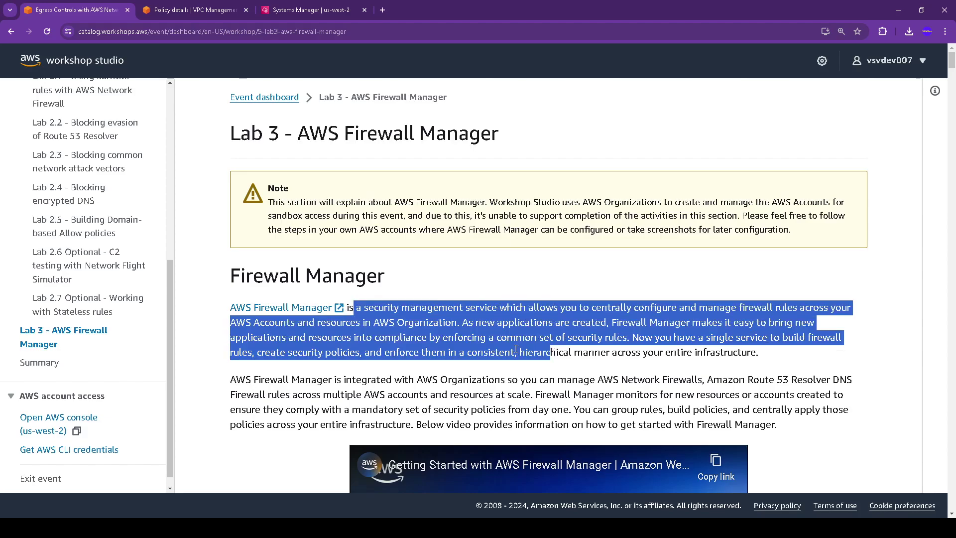
scroll(516, 349, "down", 9)
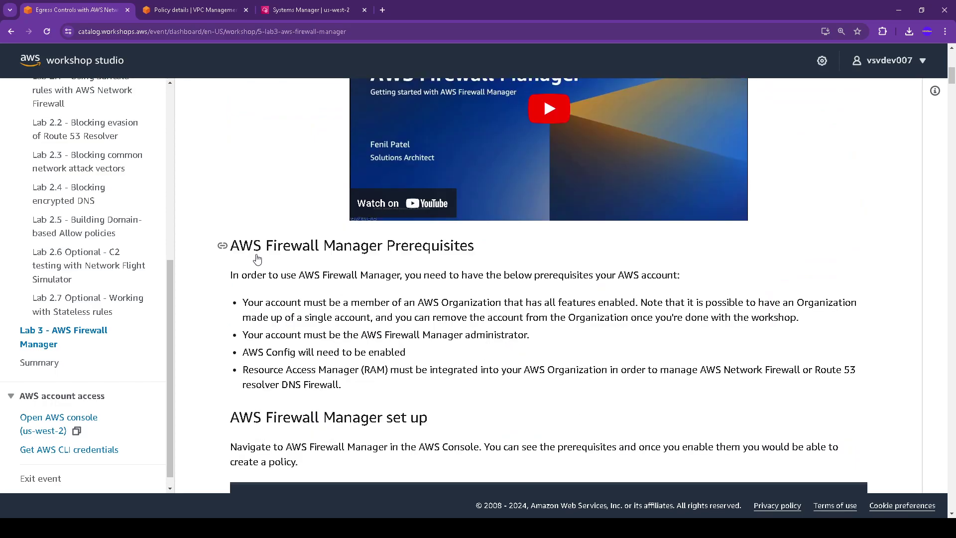
scroll(282, 297, "down", 3)
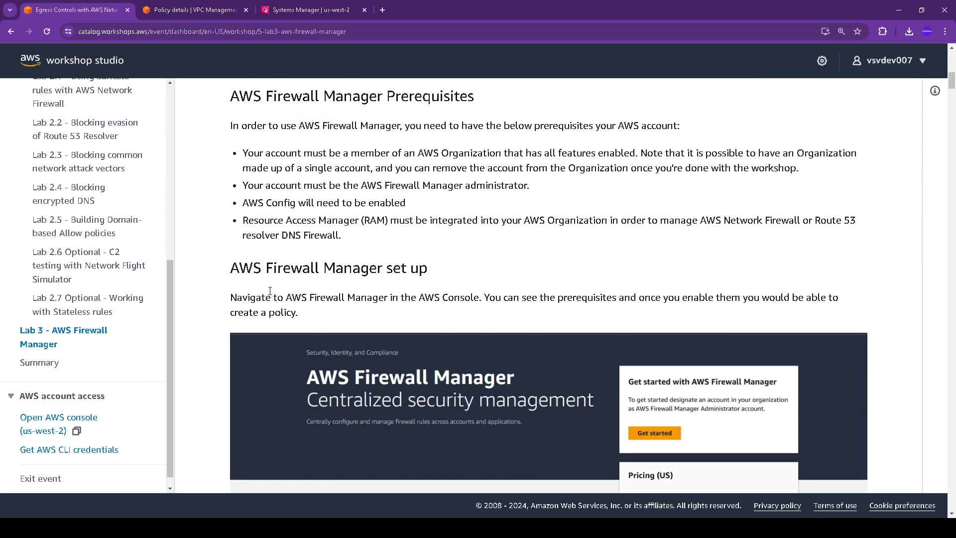
scroll(281, 298, "down", 1)
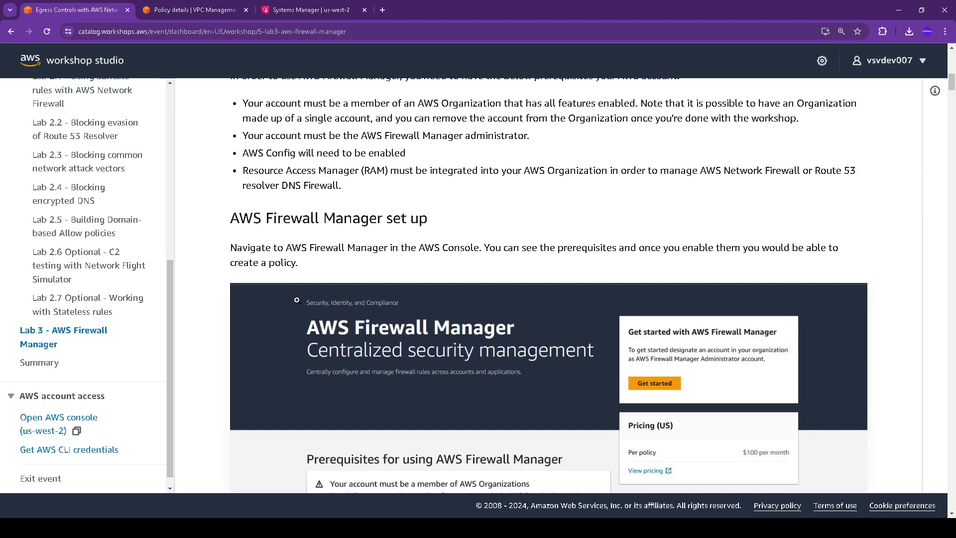
Step: Copy the service name AWS Firewall Manager from the instructions, search the AWS console for it and open the service
left_click_drag(285, 247, 386, 249)
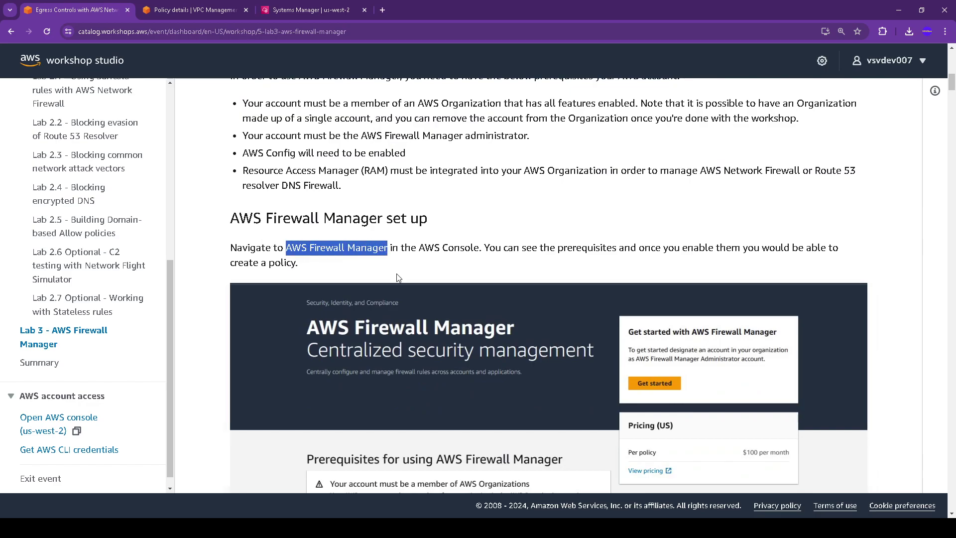
left_click(218, 6)
left_click(194, 53)
key("ctrl+v")
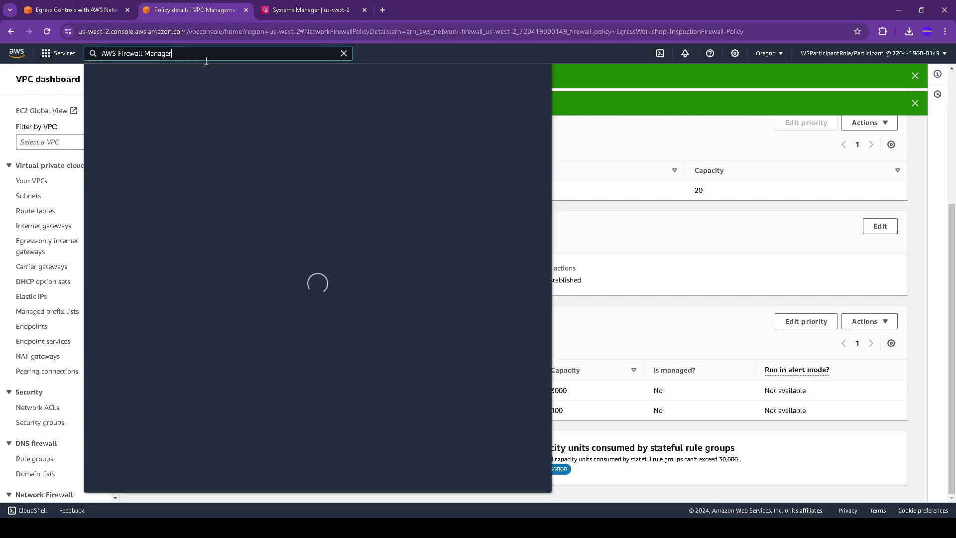
left_click(267, 139)
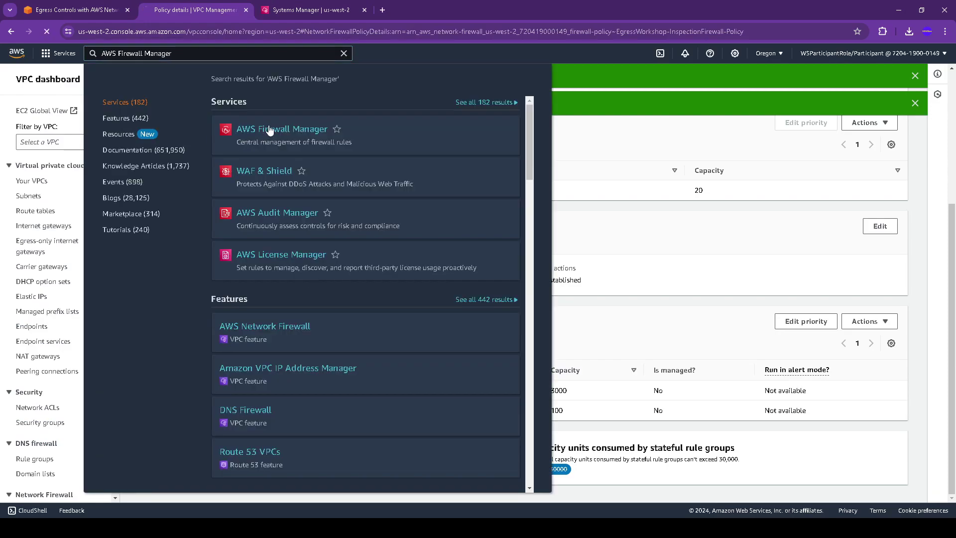
Step: Read the Firewall Manager prerequisites and Step 1 in the instructions, and open the linked AWS Organizations page
left_click(77, 9)
scroll(423, 279, "down", 5)
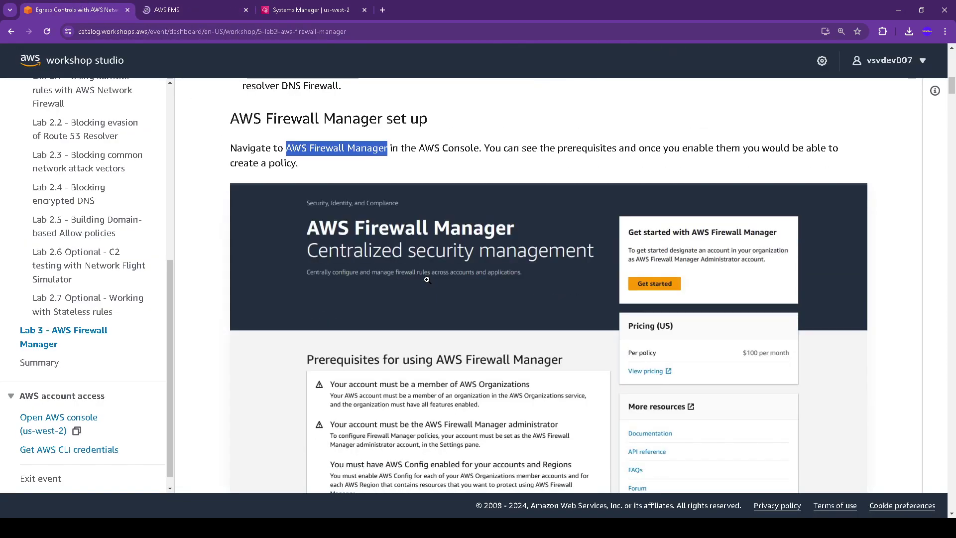
scroll(428, 280, "down", 2)
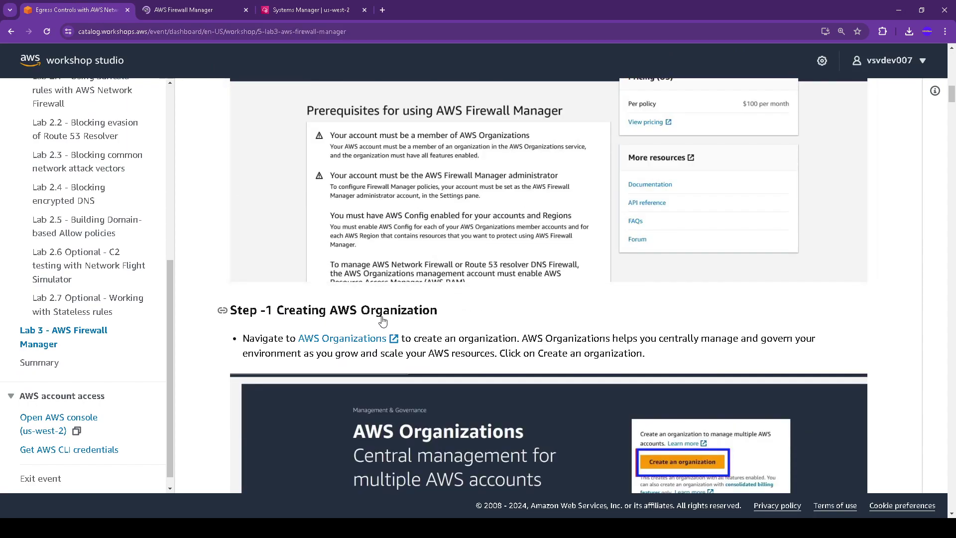
scroll(389, 318, "up", 5)
scroll(390, 326, "down", 5)
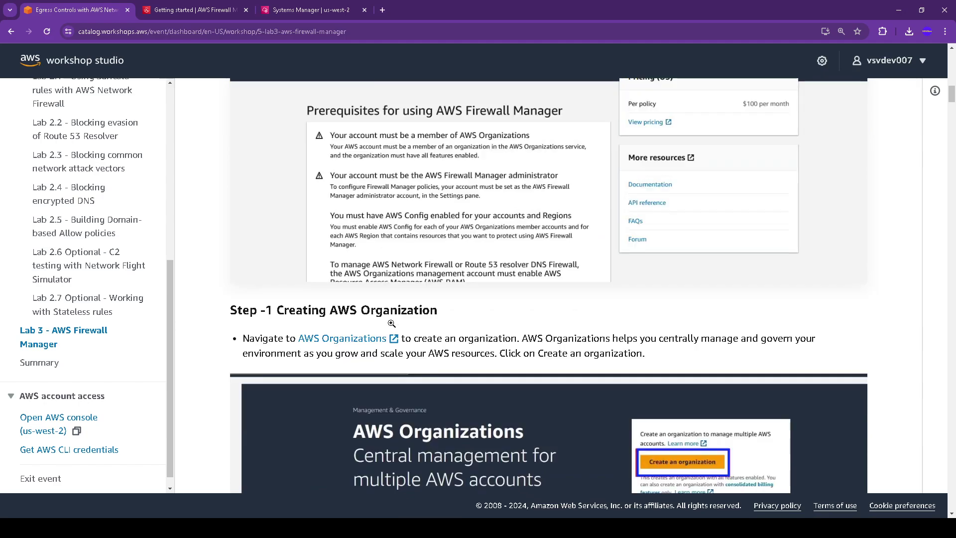
left_click(372, 340)
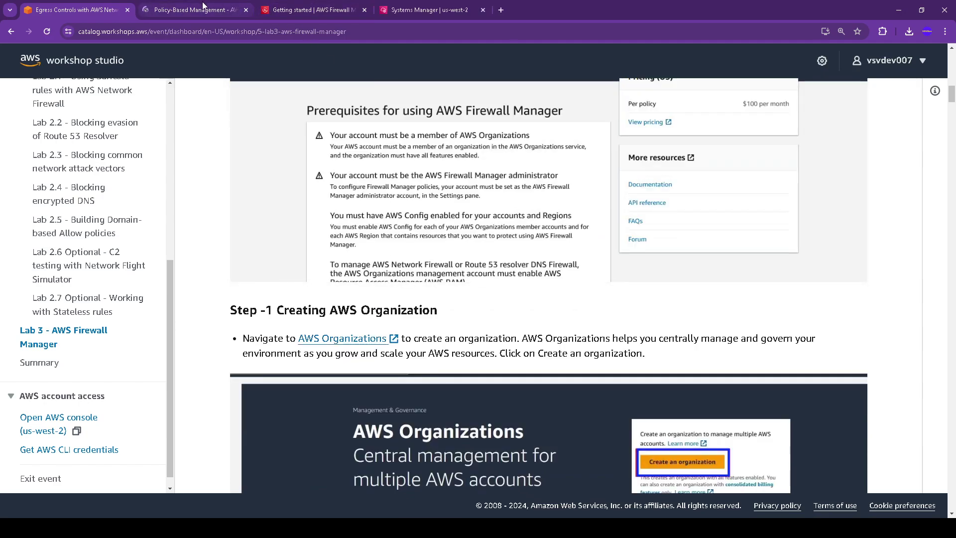
left_click(204, 10)
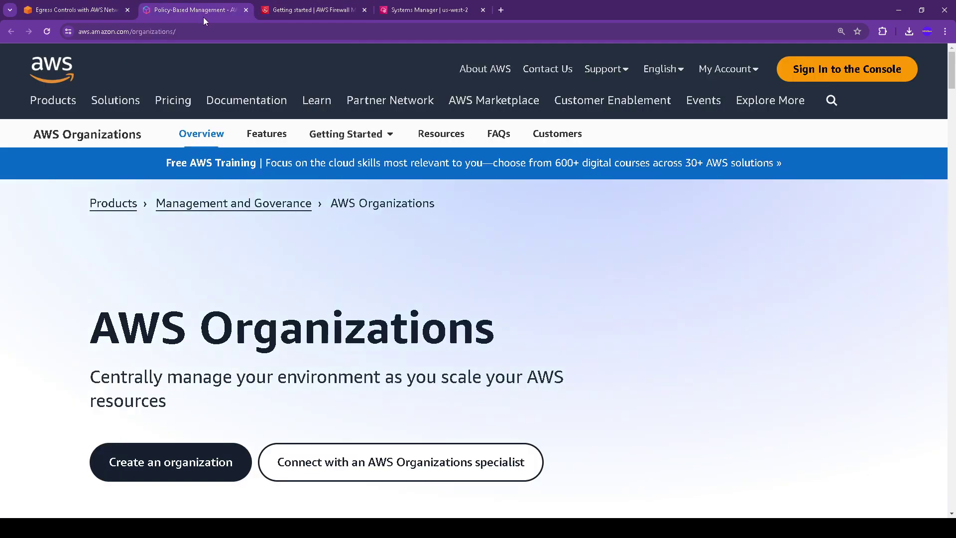
Step: Review the instructions for creating an organization and recheck the prerequisites for using AWS Firewall Manager
left_click(62, 11)
scroll(535, 277, "down", 4)
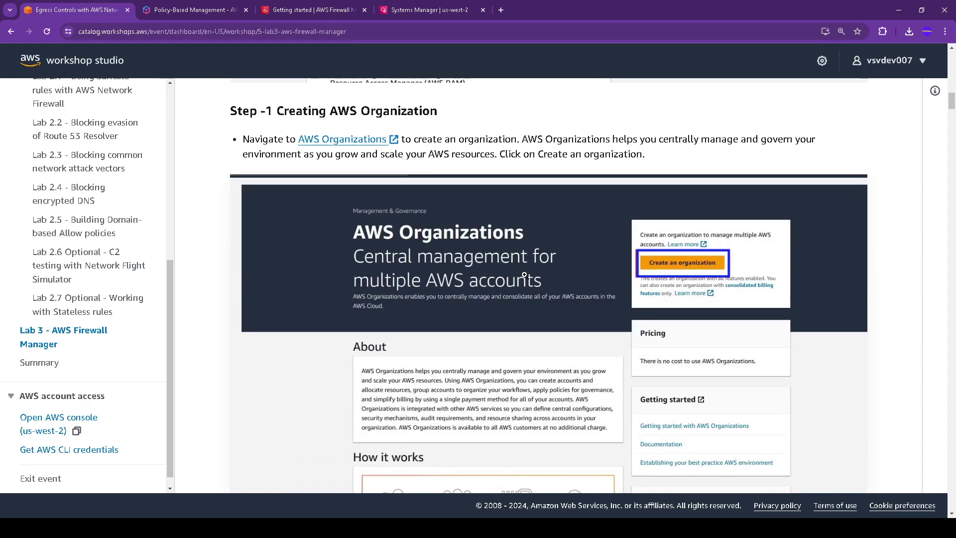
scroll(524, 274, "up", 5)
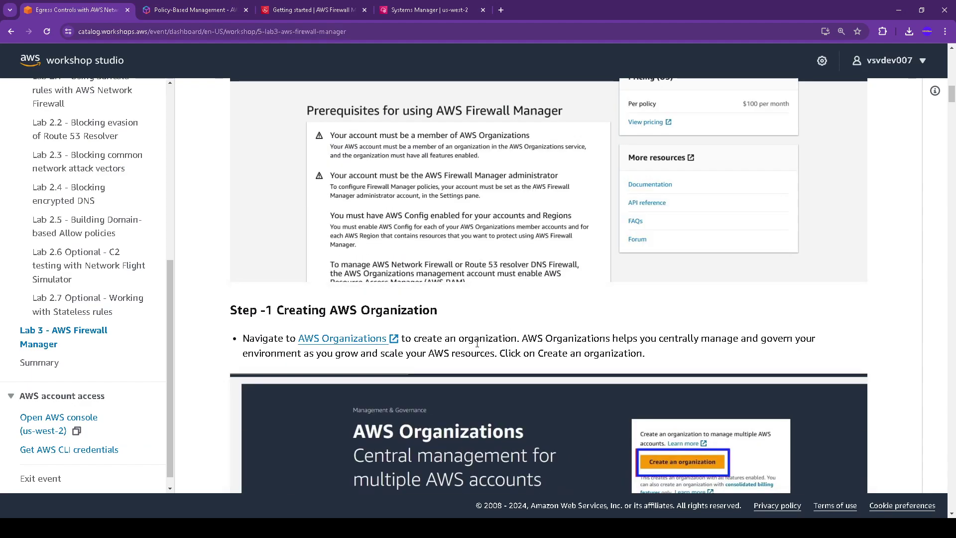
scroll(483, 338, "up", 5)
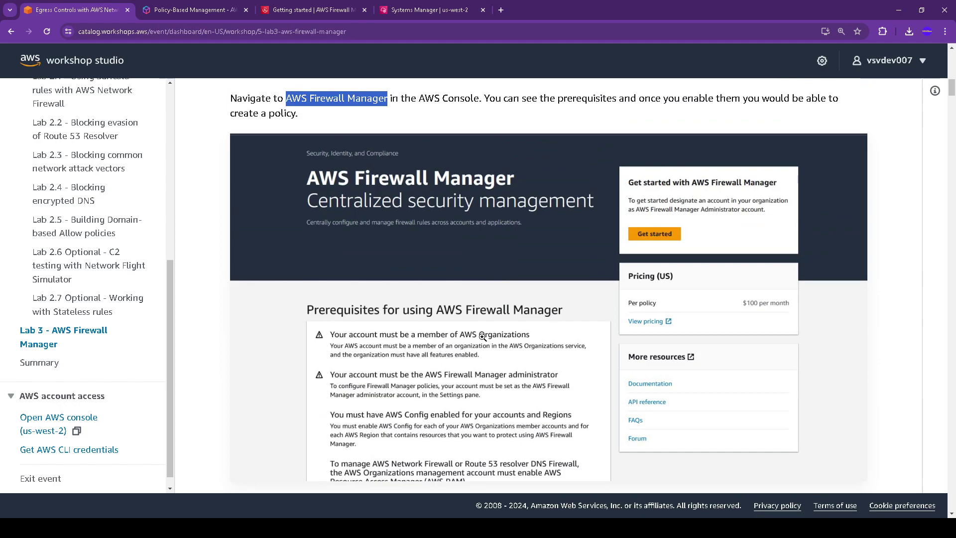
Step: Review the Lab 3 set up section and the Step 1 instructions for creating an AWS organization
scroll(463, 302, "up", 2)
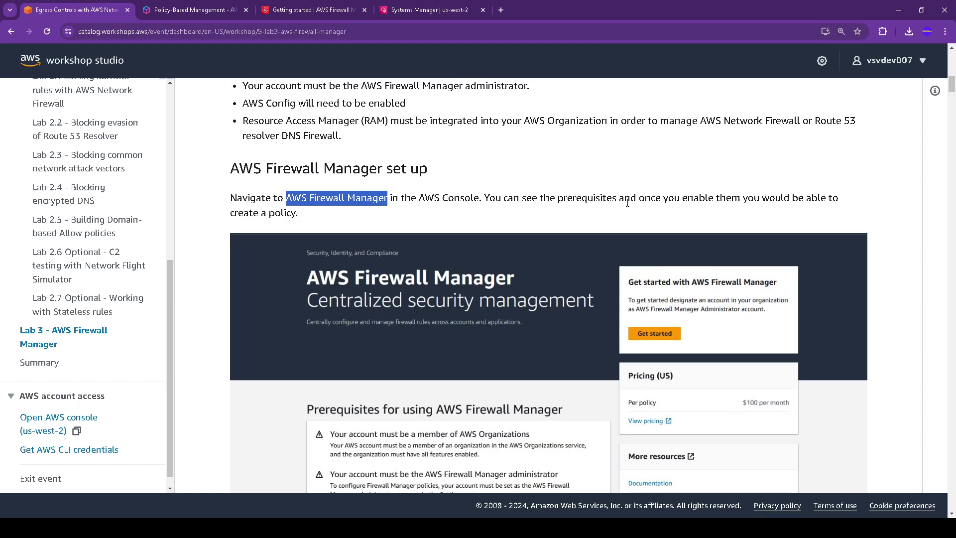
scroll(400, 252, "down", 5)
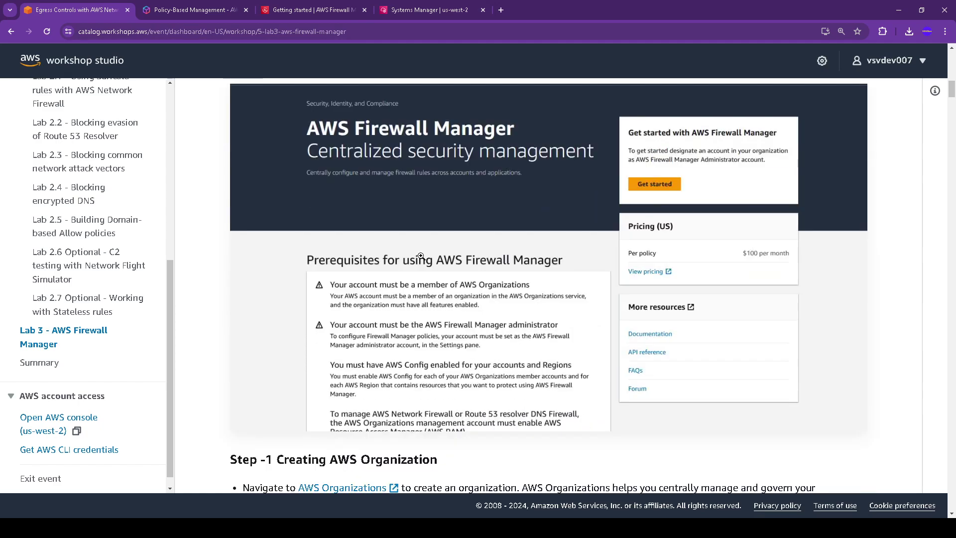
scroll(422, 256, "down", 1)
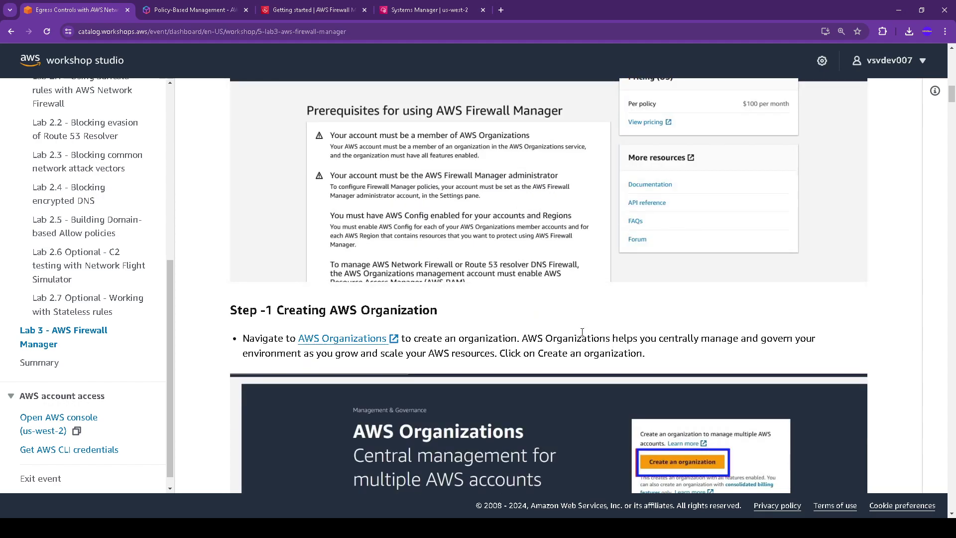
scroll(463, 335, "down", 8)
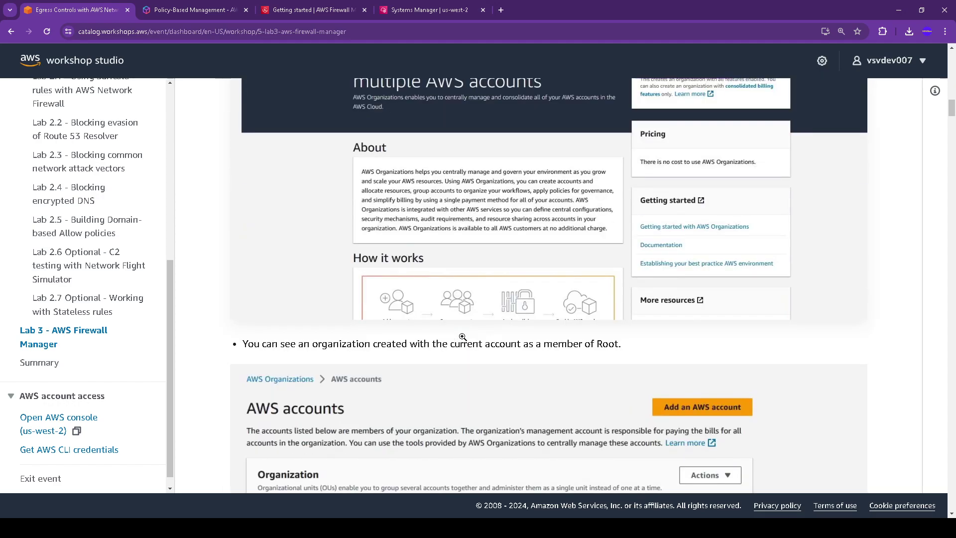
scroll(463, 340, "down", 1)
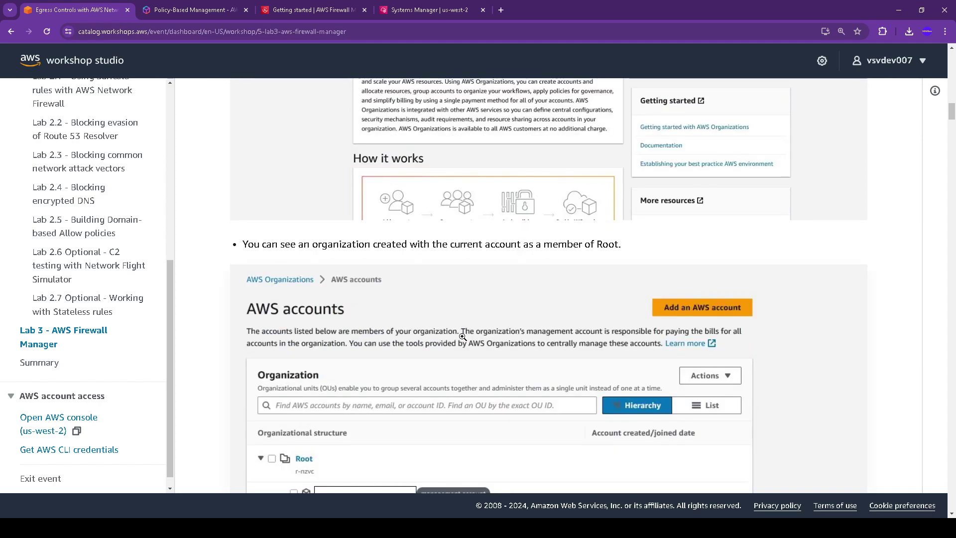
scroll(463, 337, "down", 3)
scroll(463, 337, "up", 2)
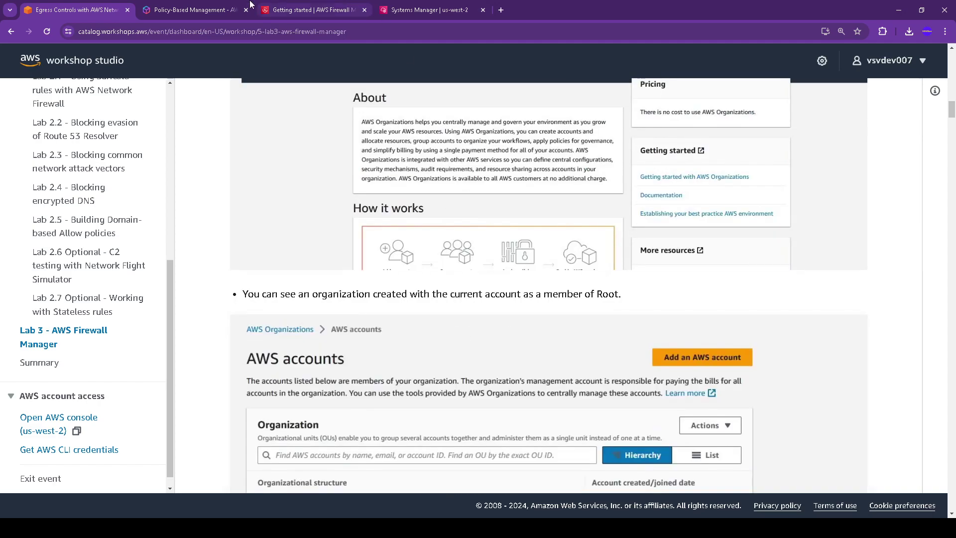
Step: Close the public AWS Organizations product page and dismiss the account membership error in the Firewall Manager console
left_click(202, 4)
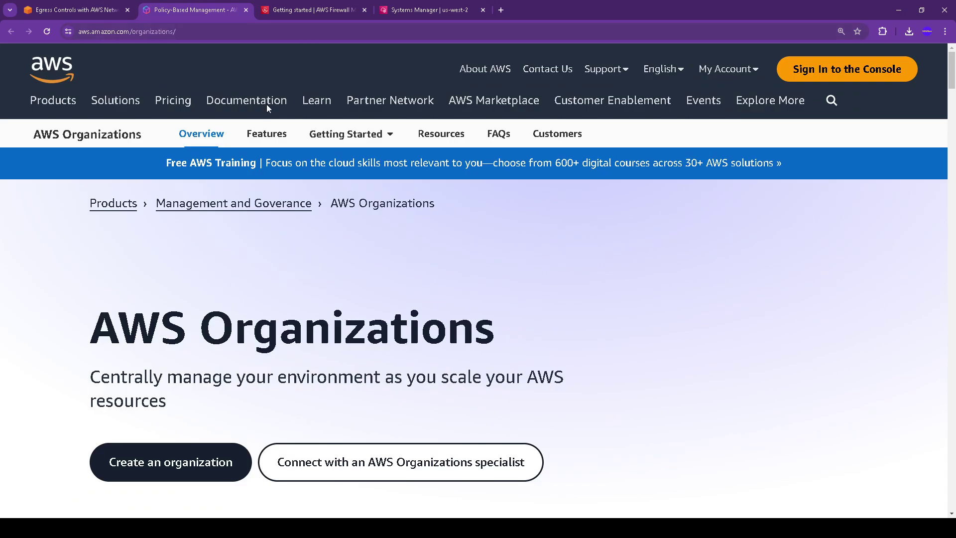
left_click_drag(89, 338, 506, 334)
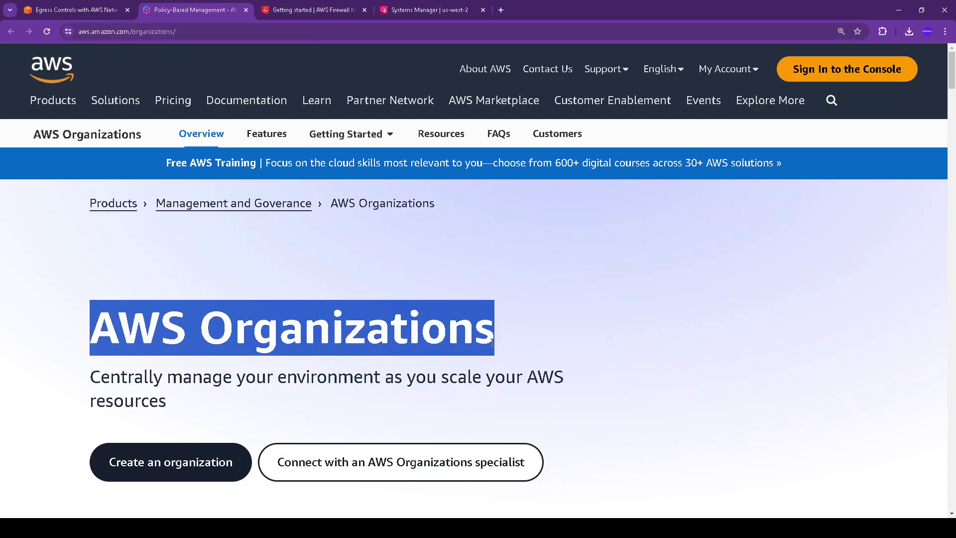
left_click(246, 10)
left_click(199, 10)
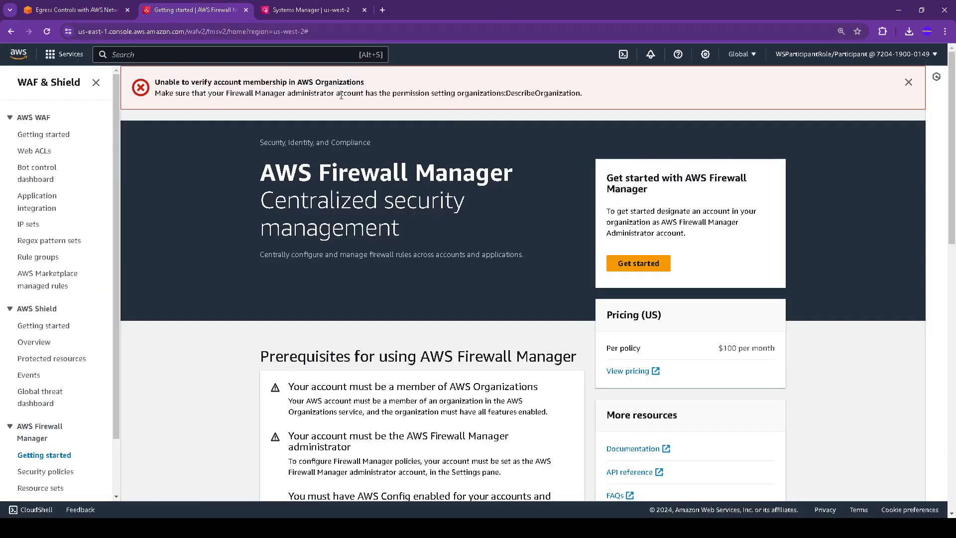
left_click_drag(172, 84, 391, 91)
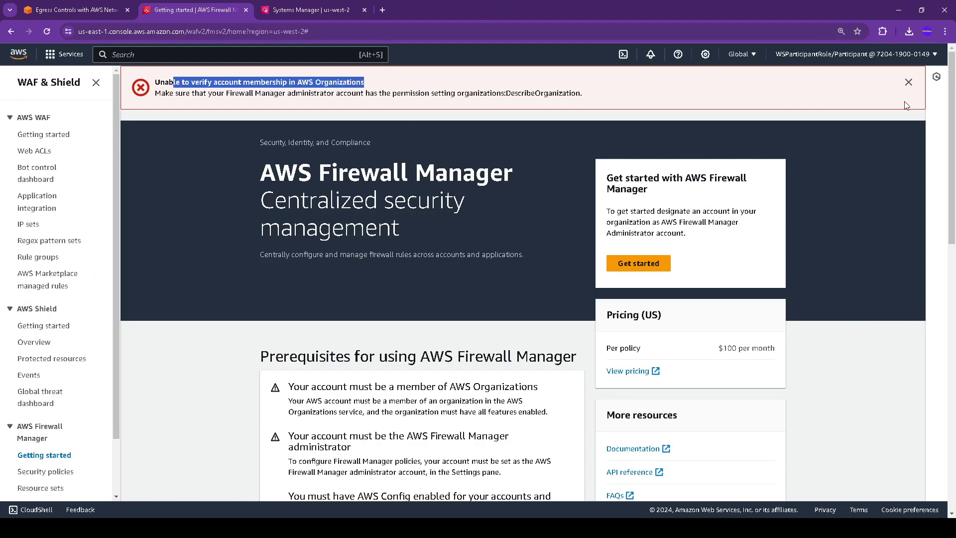
left_click(908, 82)
Step: Open the AWS Organizations console from the related services of Firewall Manager and read its access message
scroll(738, 142, "down", 4)
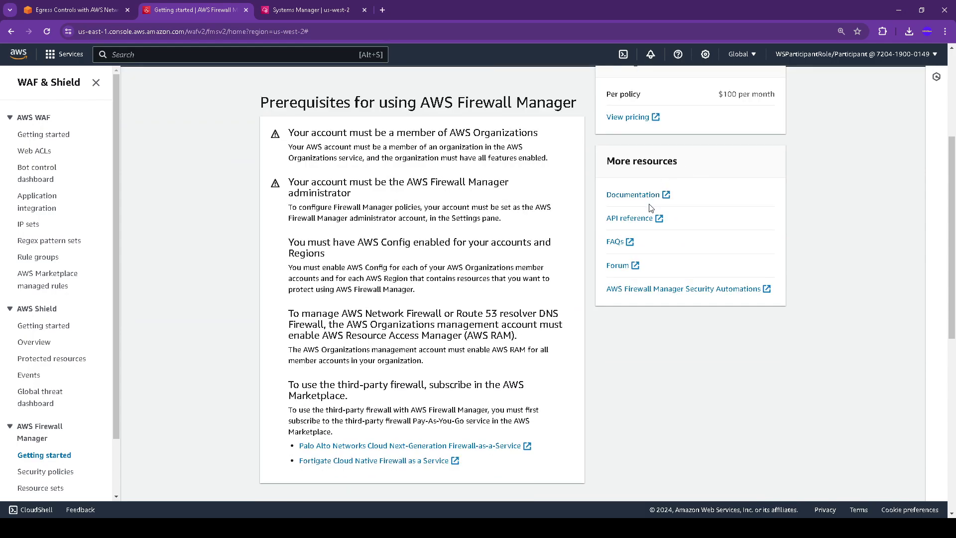
scroll(619, 278, "down", 1)
scroll(619, 277, "down", 7)
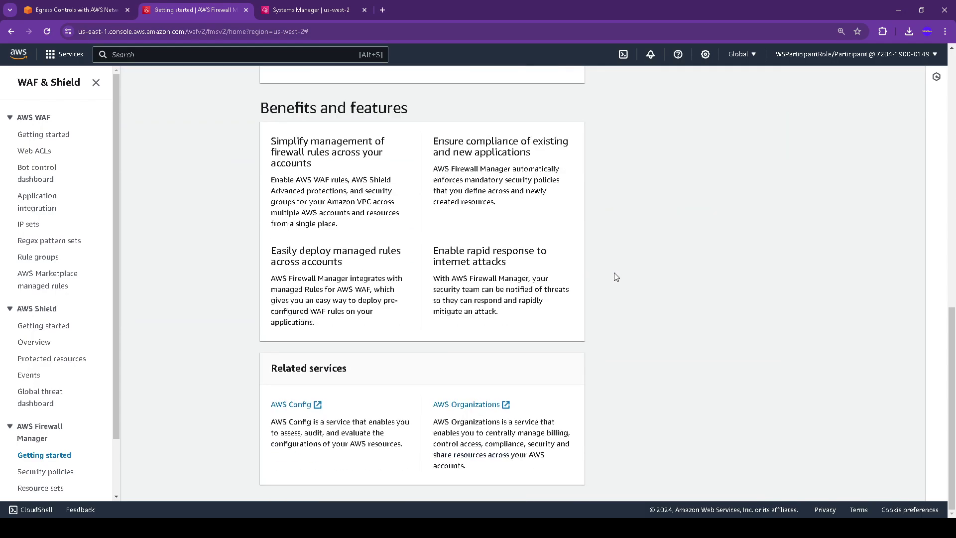
left_click(490, 408)
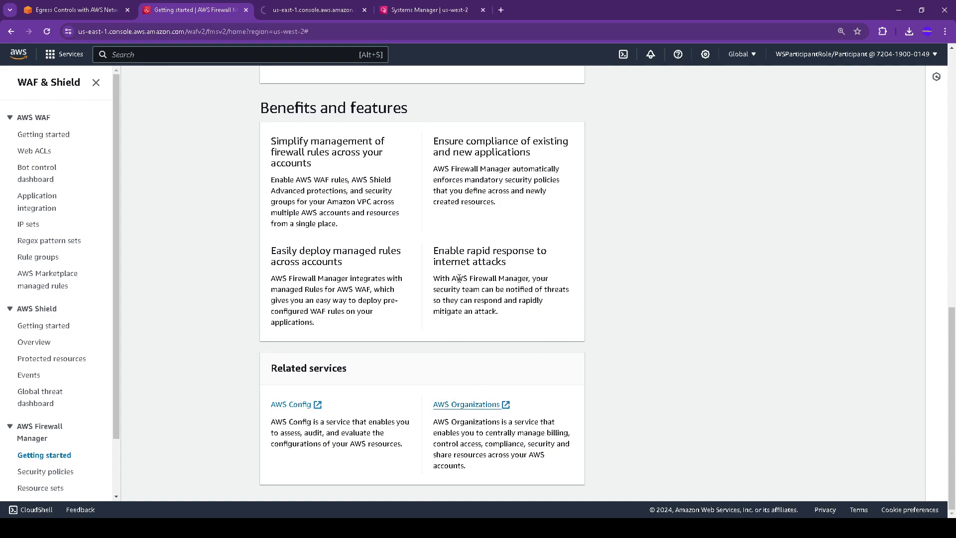
left_click(313, 7)
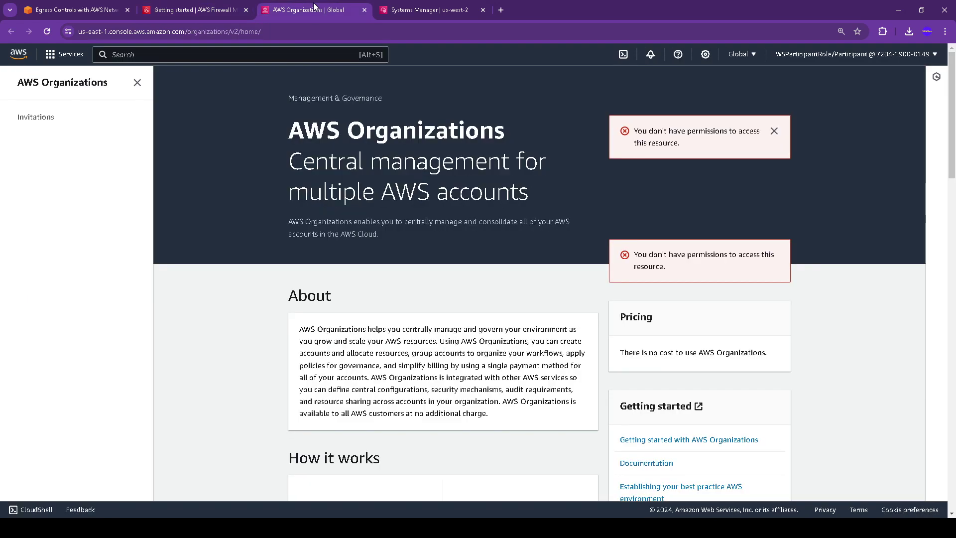
left_click_drag(633, 127, 711, 149)
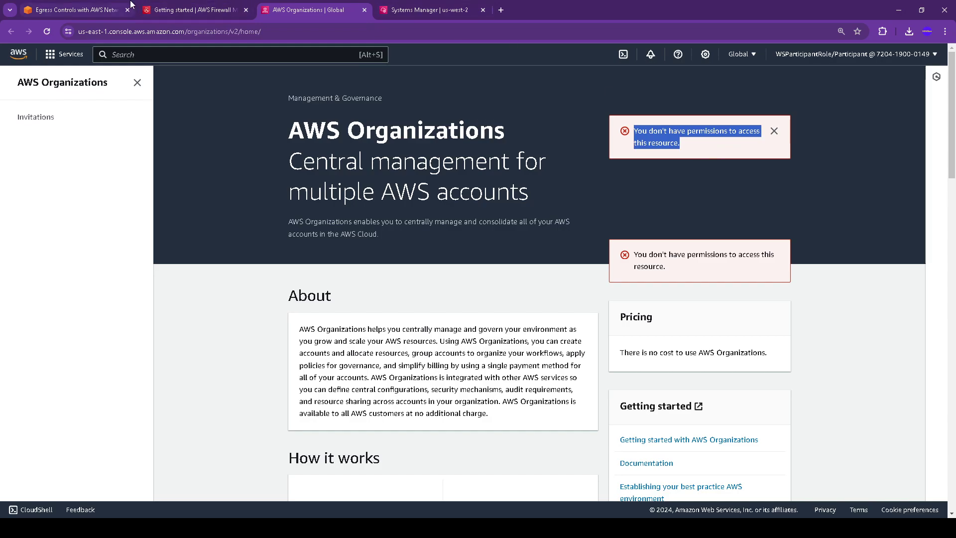
Step: Compare the Step 1 instruction to create an organization with the AWS Organizations console home page
left_click(67, 14)
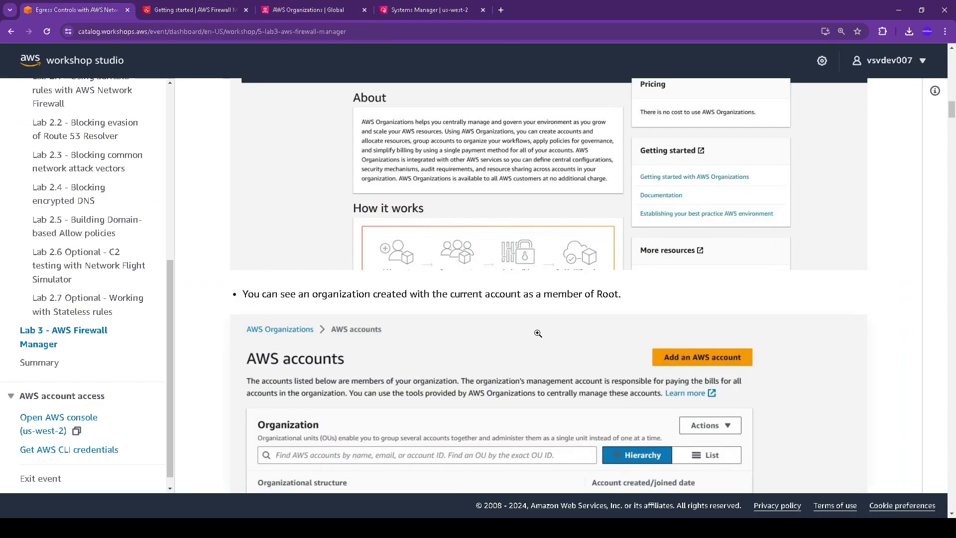
left_click(520, 325)
scroll(519, 325, "up", 4)
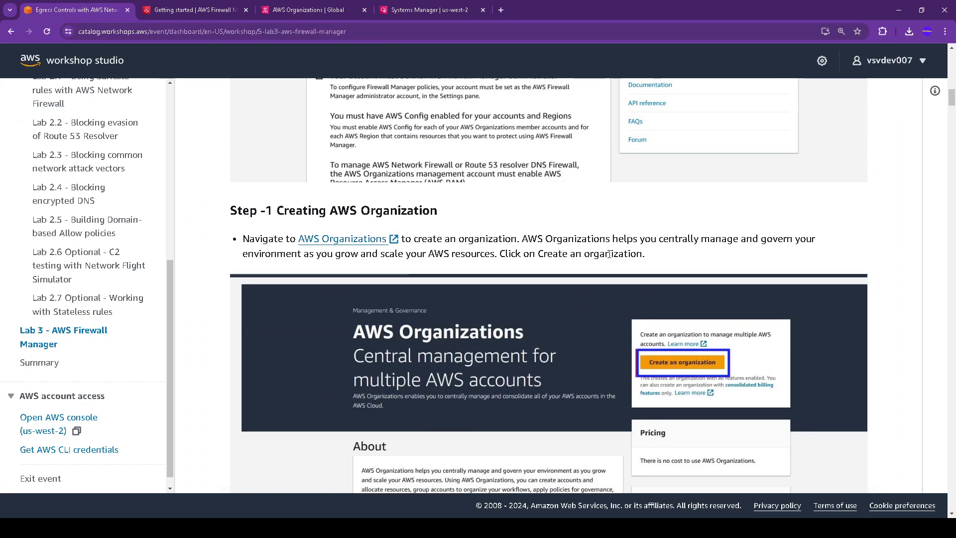
left_click(309, 10)
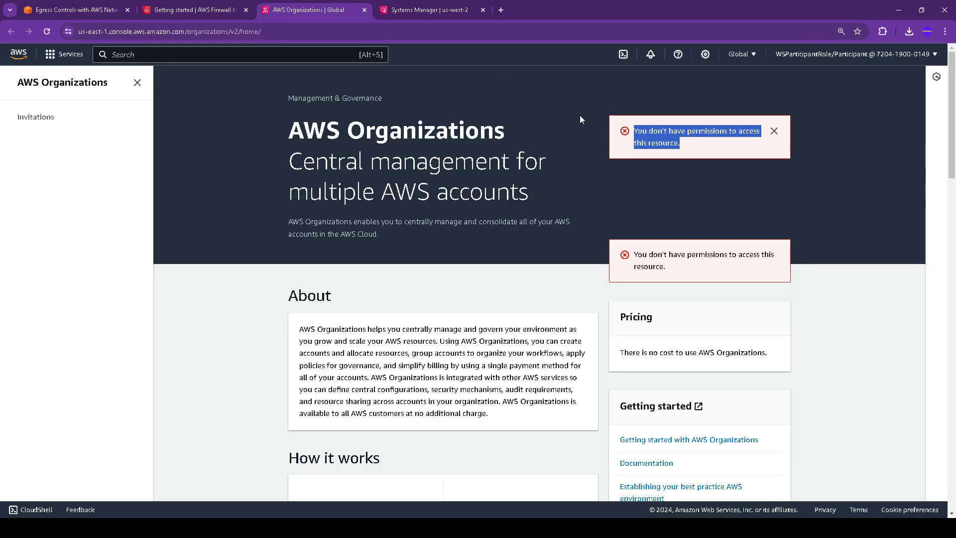
left_click(691, 195)
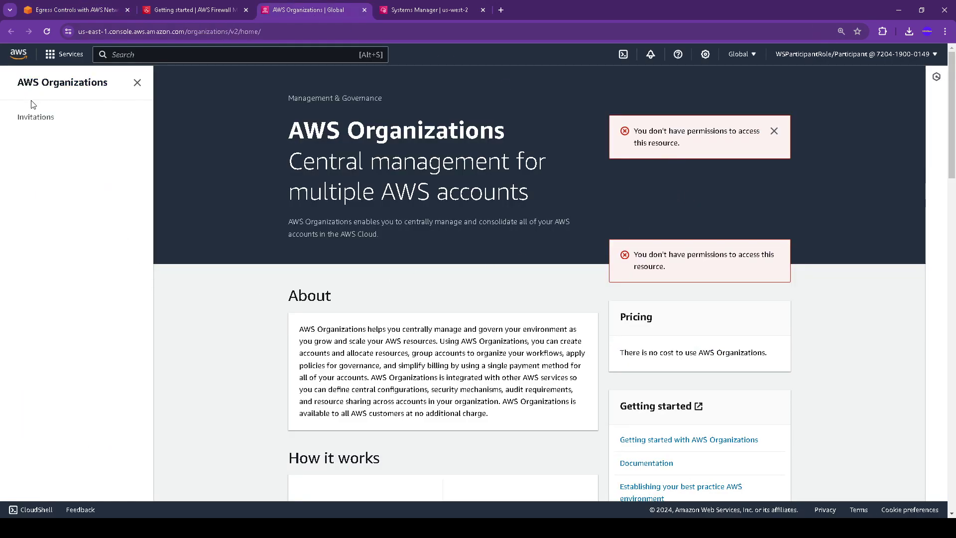
Step: Check the Invitations and home pages of AWS Organizations for a way to create an organization
left_click(43, 120)
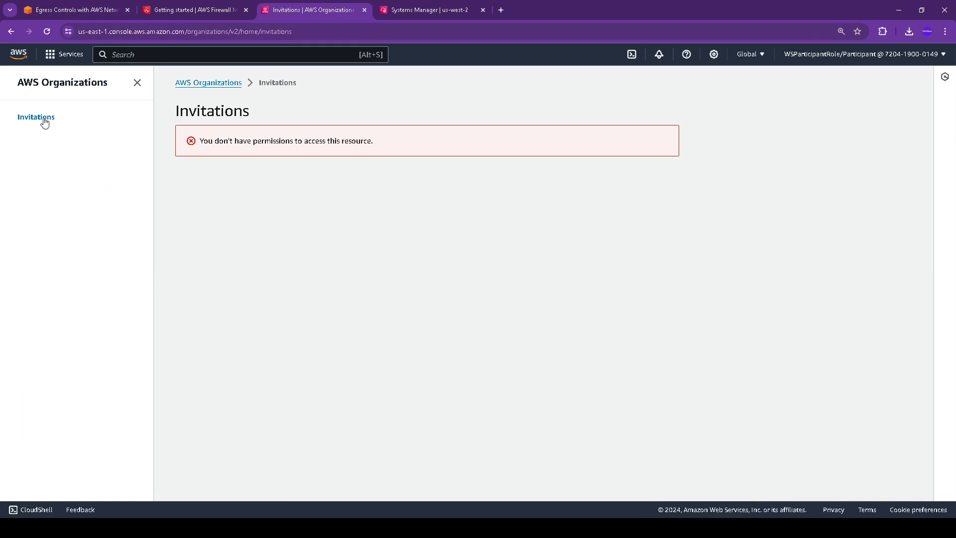
left_click(90, 87)
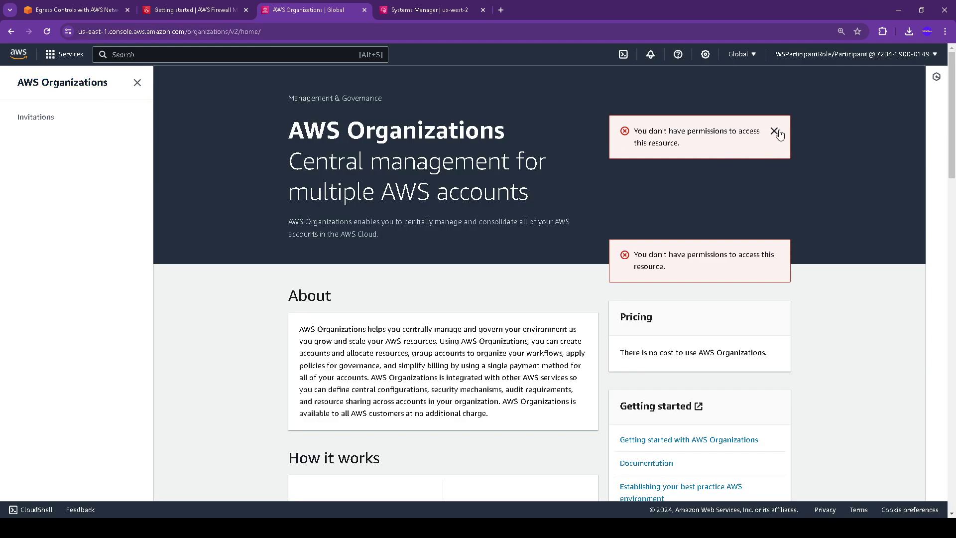
scroll(745, 320, "down", 4)
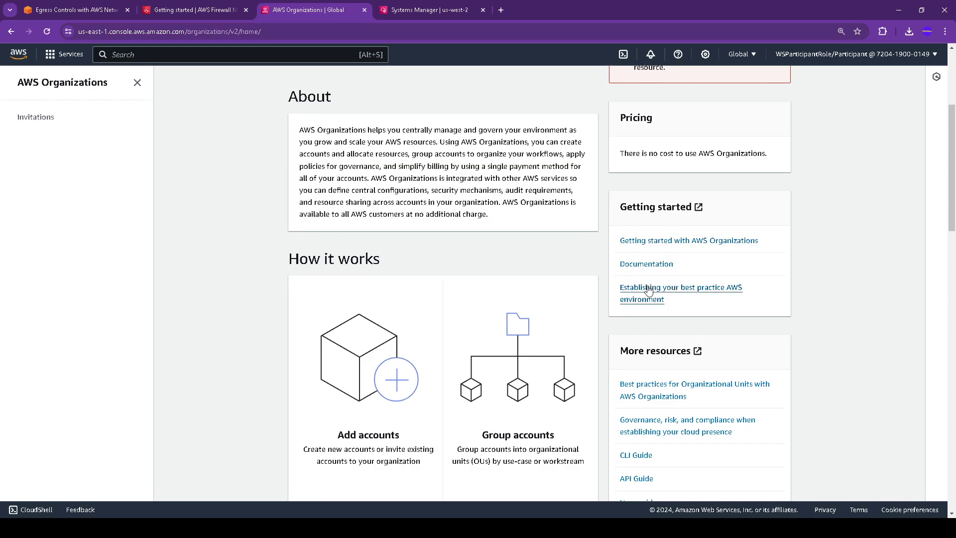
scroll(653, 337, "down", 13)
scroll(658, 341, "up", 17)
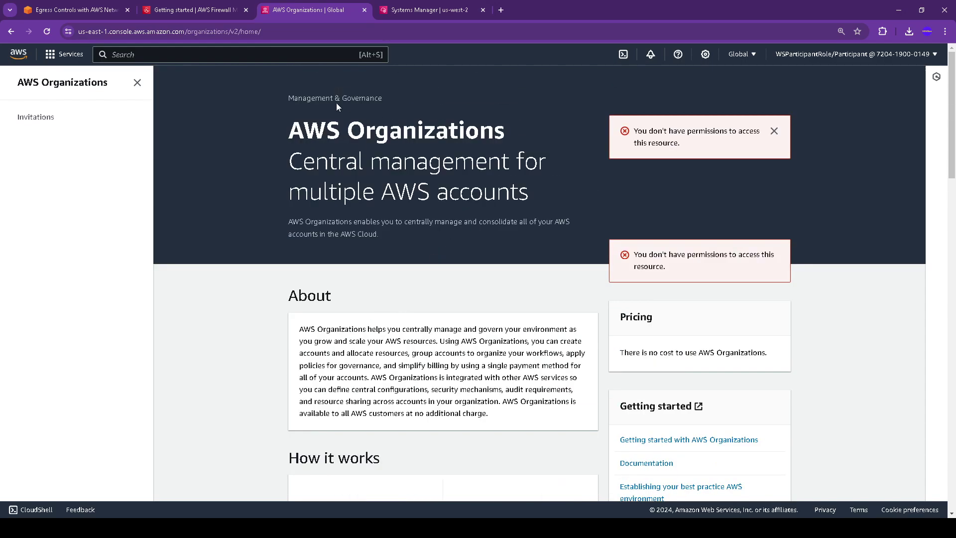
left_click(50, 119)
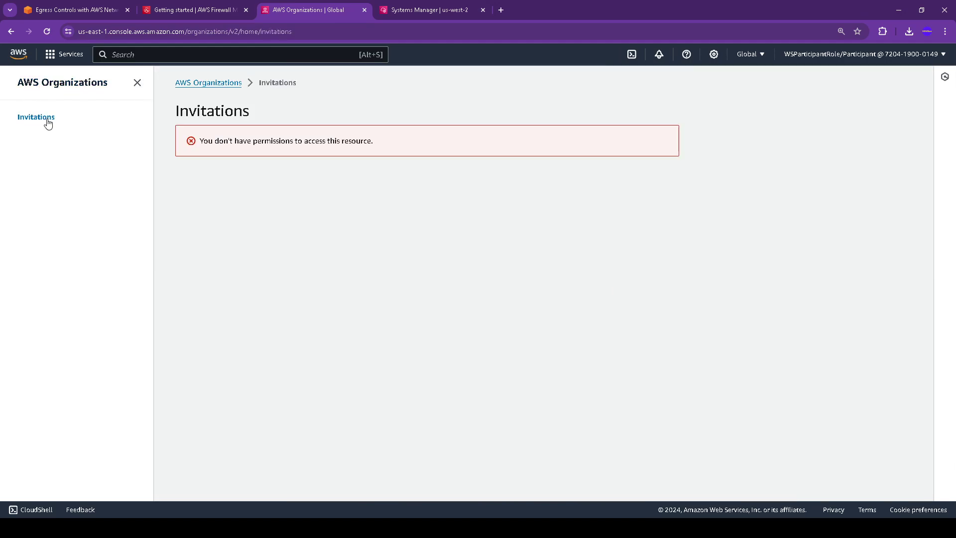
left_click(218, 82)
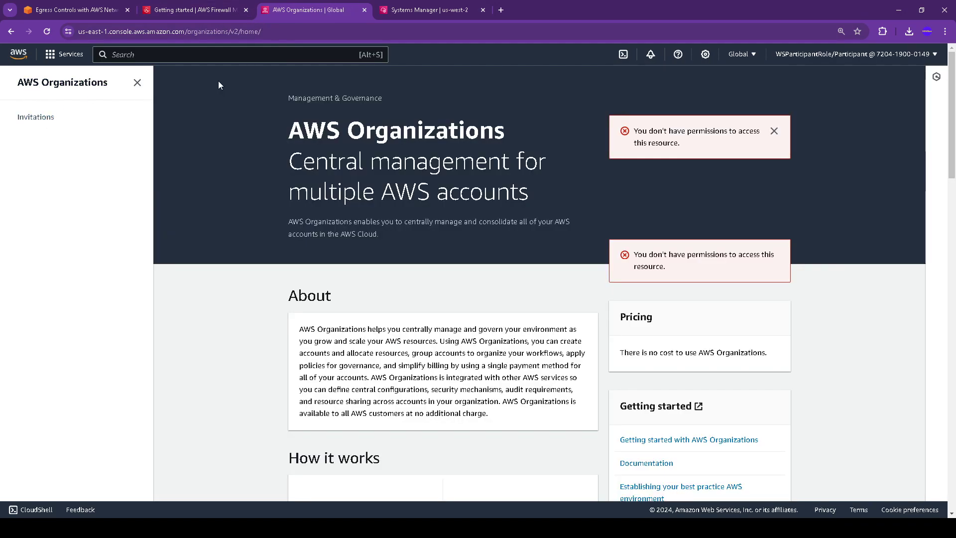
Step: Read the rest of Step 1 and the Step 2 instructions for setting up the Firewall Manager administrator
left_click(88, 7)
scroll(573, 286, "down", 3)
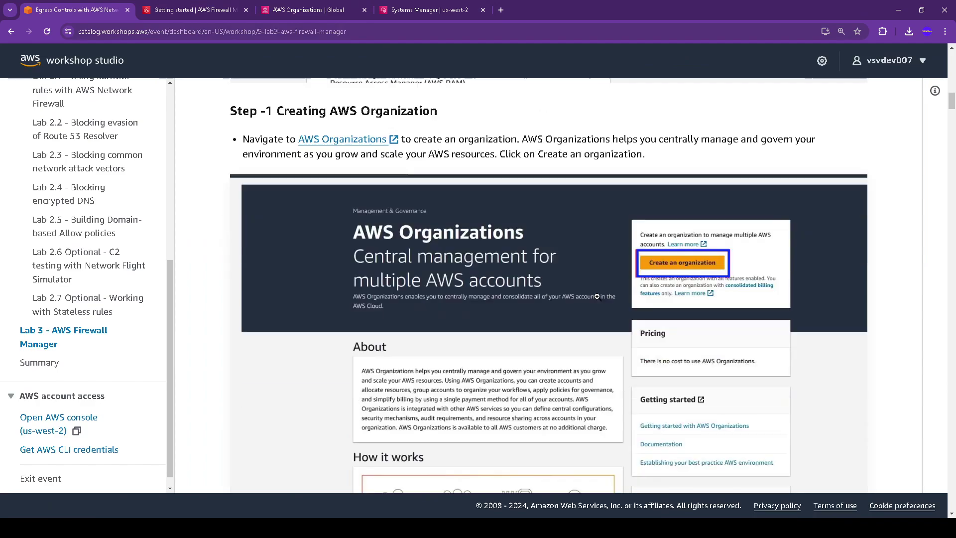
scroll(573, 285, "down", 6)
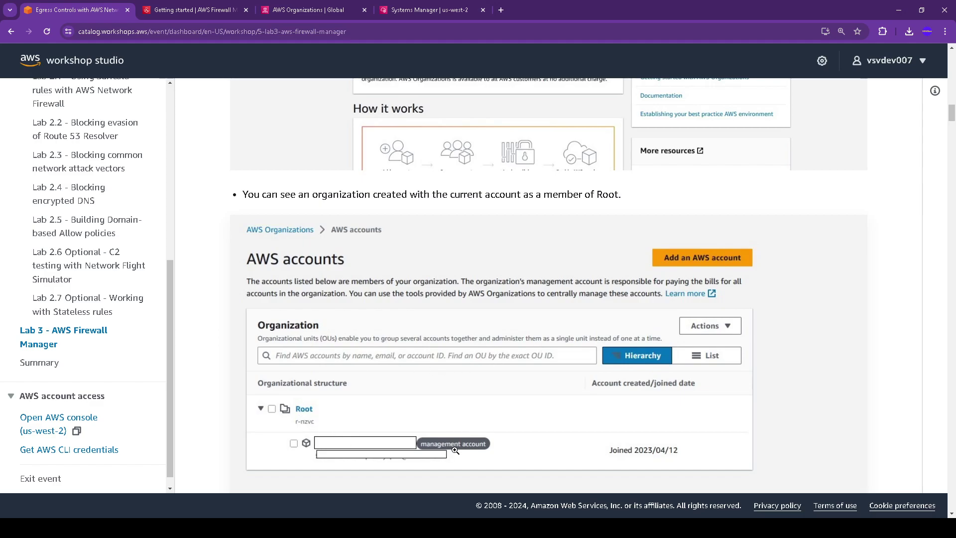
scroll(450, 450, "down", 2)
scroll(453, 451, "down", 4)
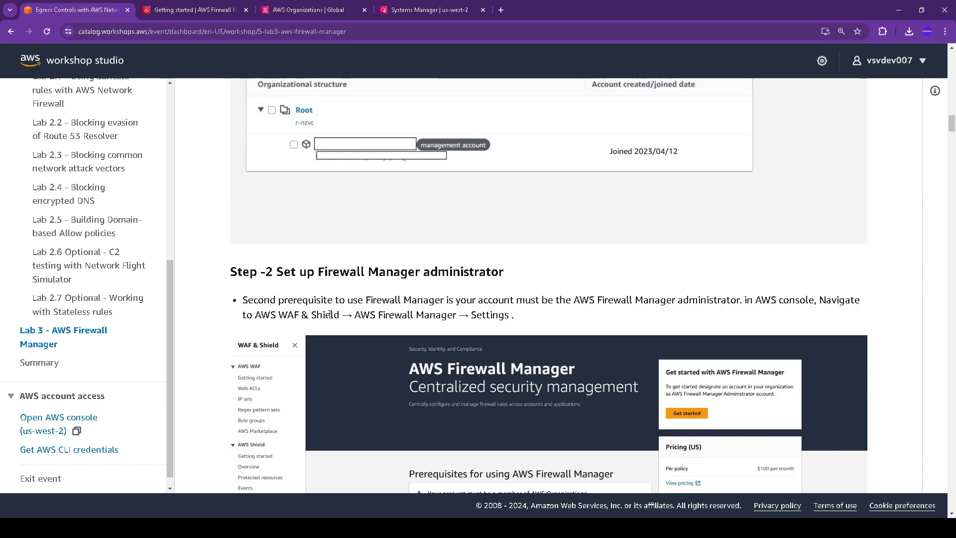
scroll(480, 310, "down", 2)
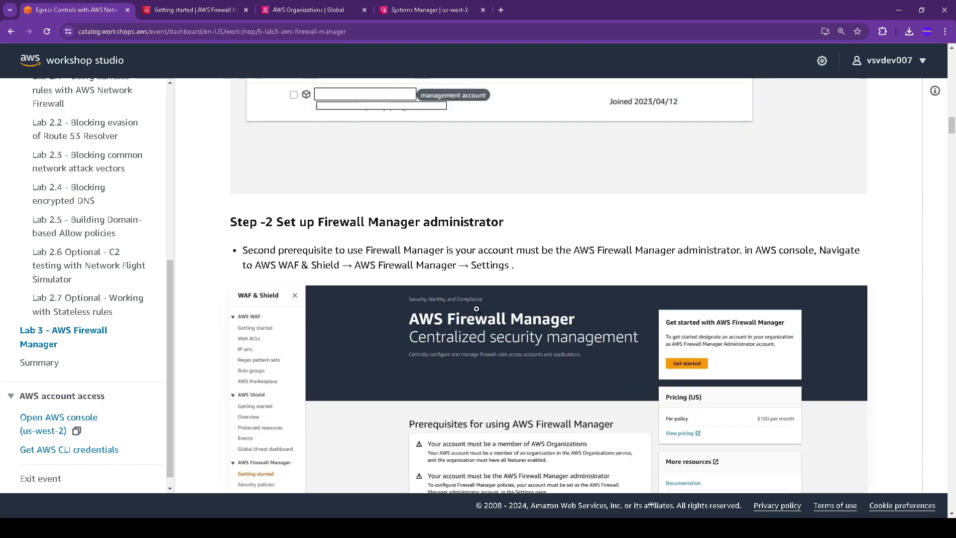
scroll(476, 309, "down", 1)
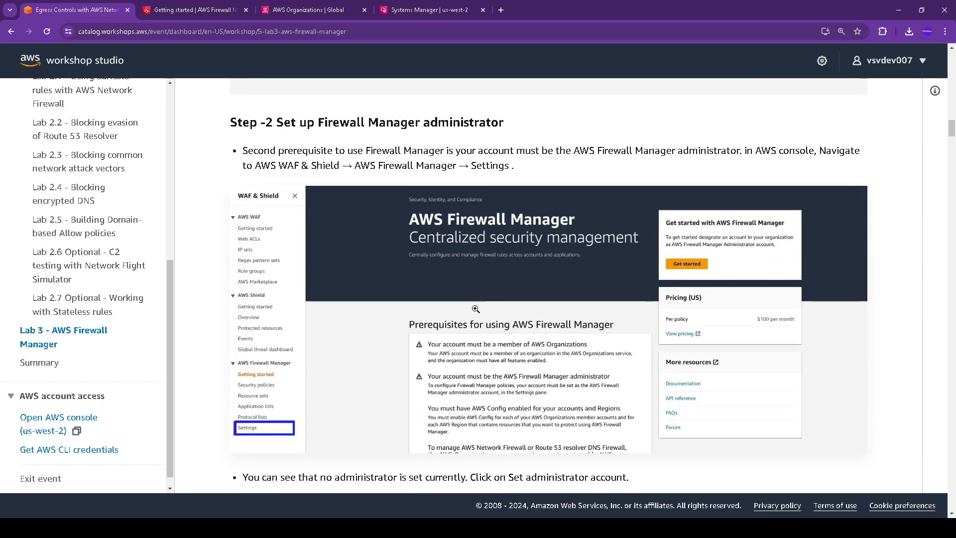
Step: Open the AWS Firewall Manager settings page in the WAF & Shield console
left_click(184, 5)
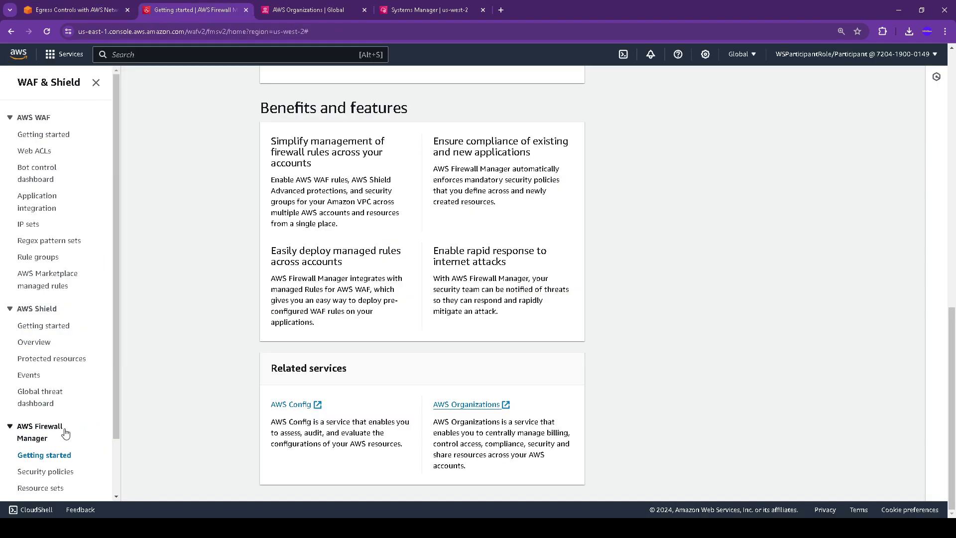
scroll(55, 434, "down", 1)
scroll(54, 438, "down", 1)
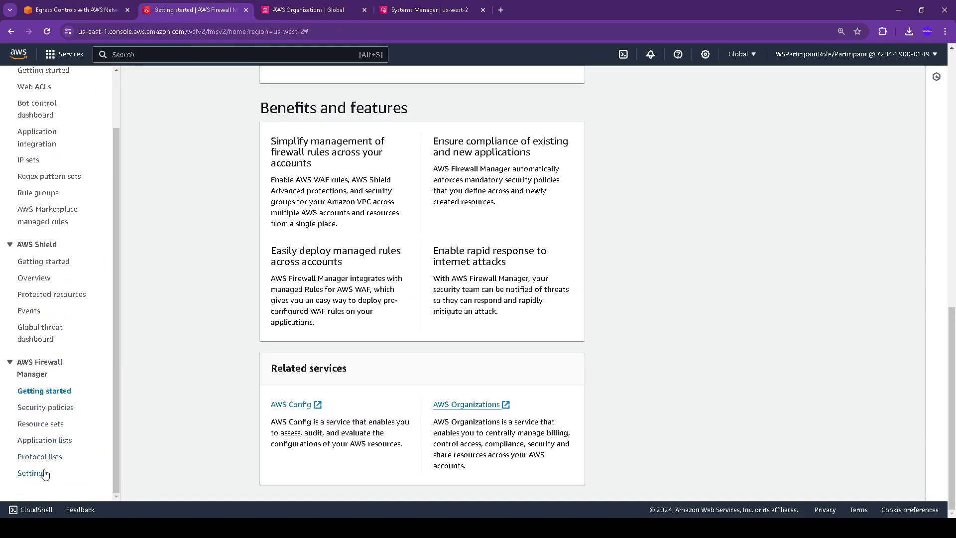
left_click(40, 473)
Step: Read the instructions for setting the administrator account and check them against the Firewall Manager settings page
left_click(67, 10)
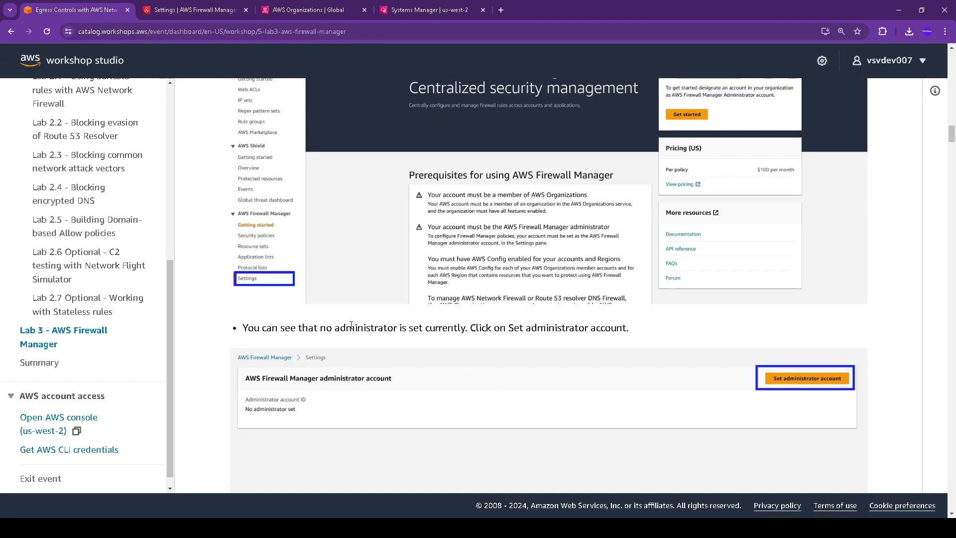
left_click_drag(318, 331, 636, 331)
scroll(632, 340, "down", 3)
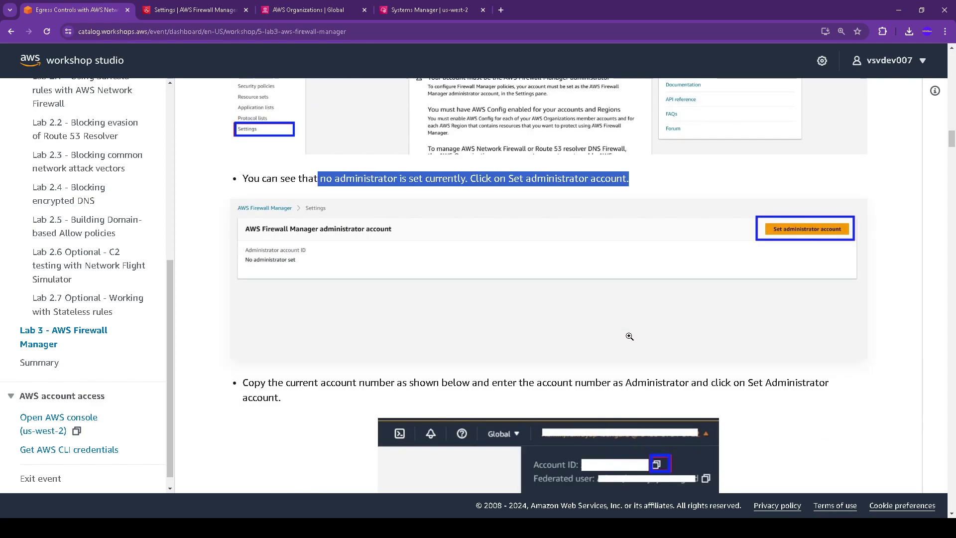
left_click(194, 10)
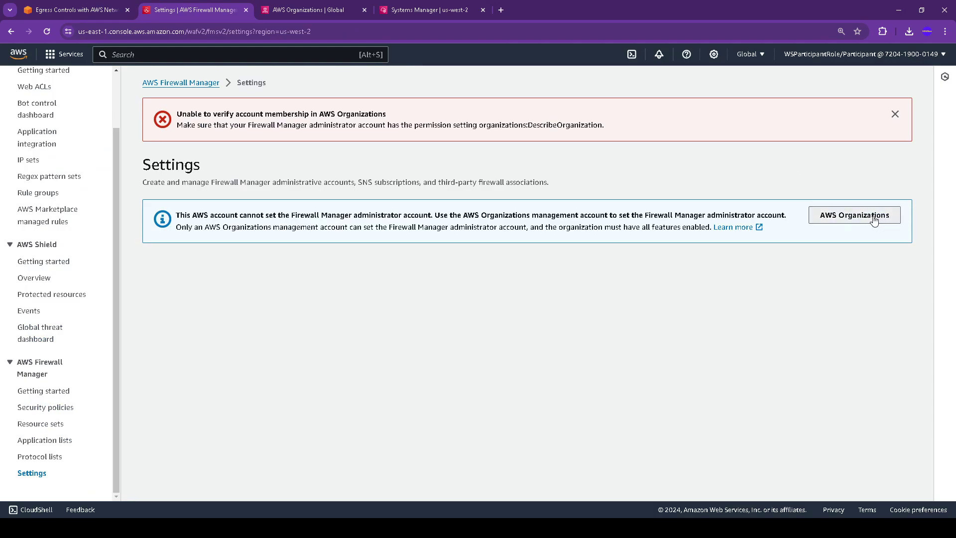
Step: Check AWS Organizations from the Firewall Manager settings page and read the remaining Step 2 instructions for setting and verifying the administrator account
left_click(855, 215)
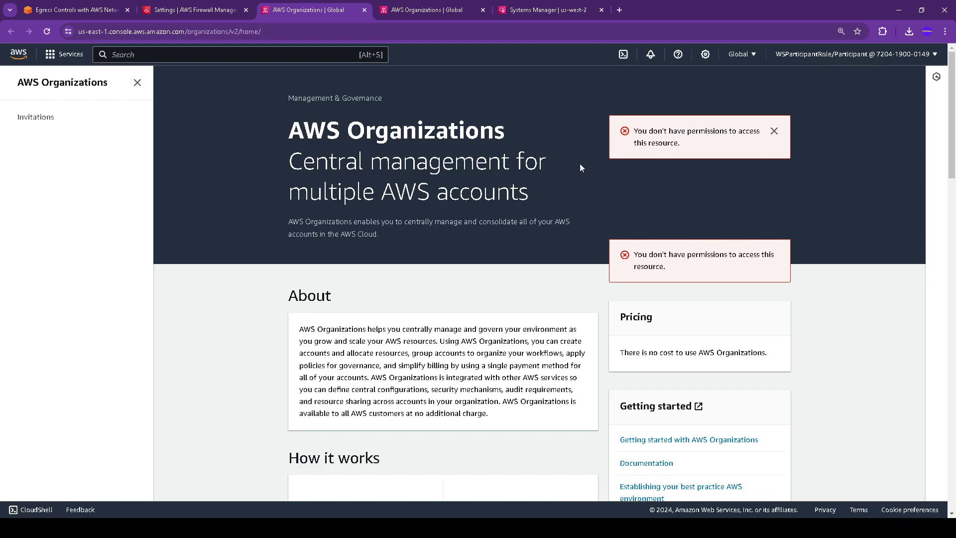
left_click(75, 9)
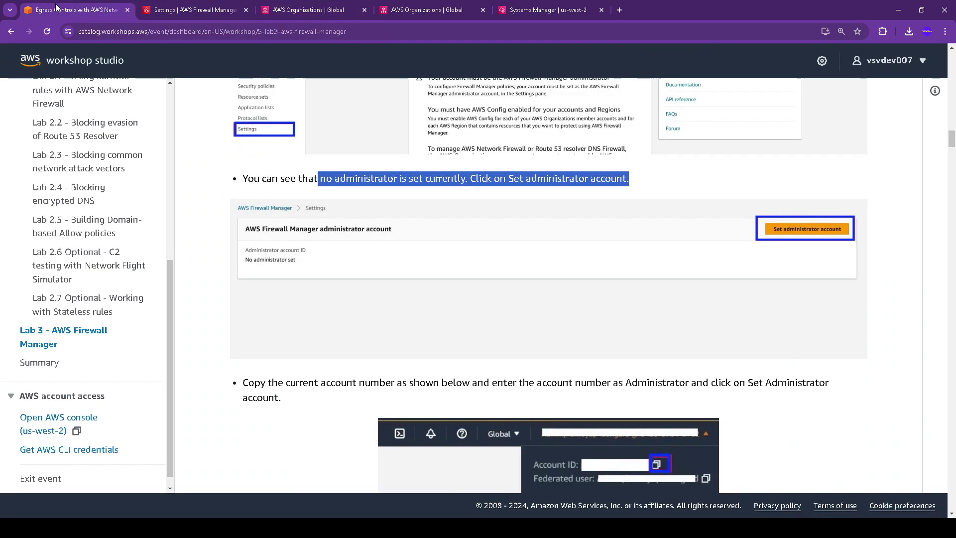
scroll(359, 323, "down", 2)
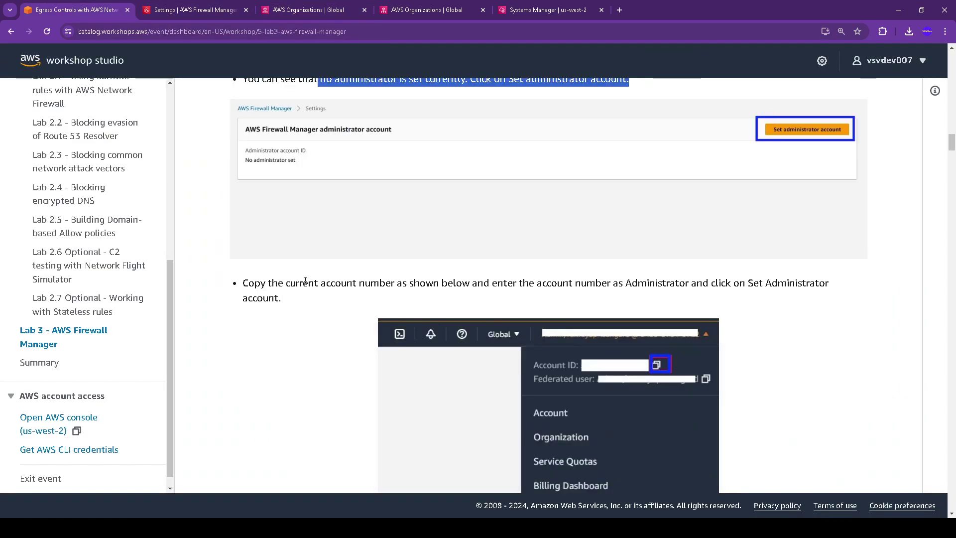
left_click_drag(614, 283, 813, 301)
scroll(697, 347, "down", 1)
scroll(697, 348, "down", 8)
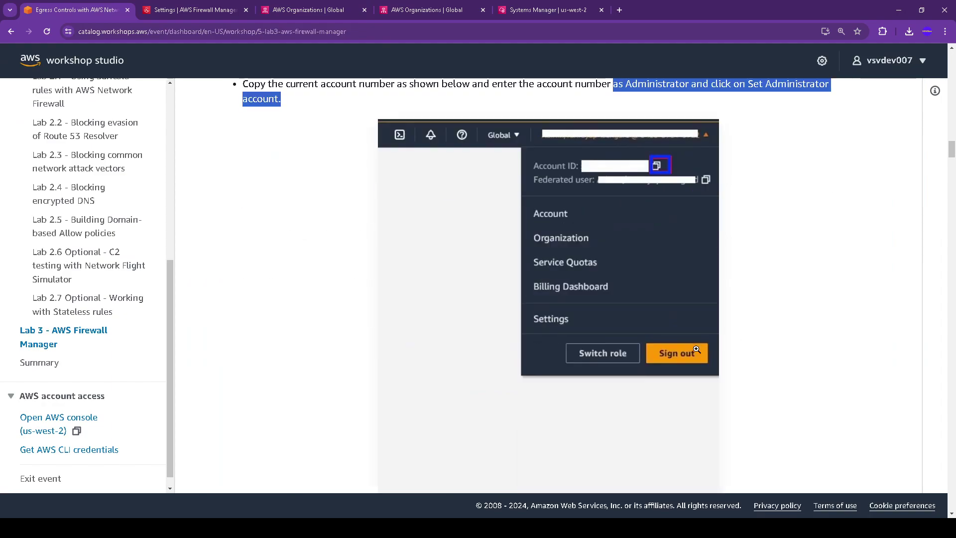
left_click_drag(279, 299, 541, 308)
scroll(517, 323, "down", 3)
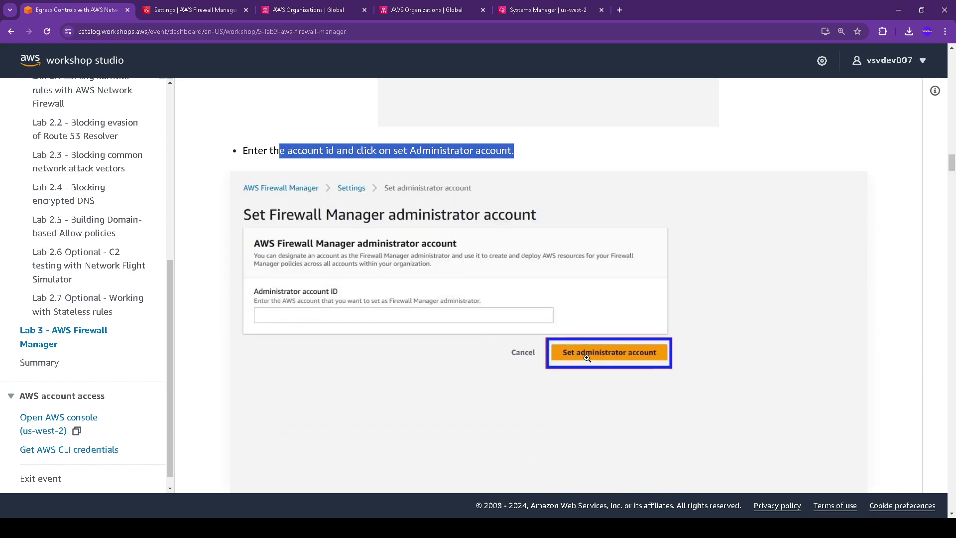
scroll(588, 358, "down", 5)
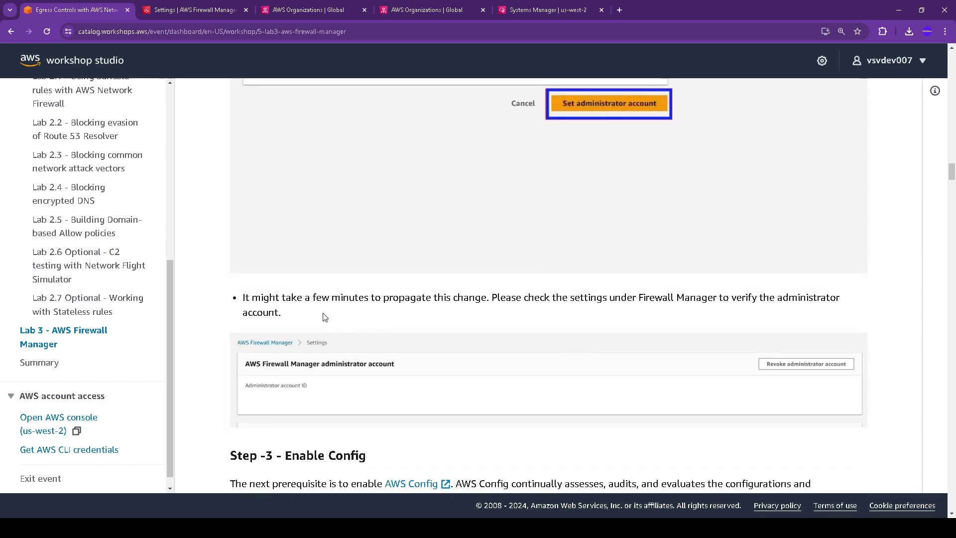
left_click_drag(321, 298, 433, 309)
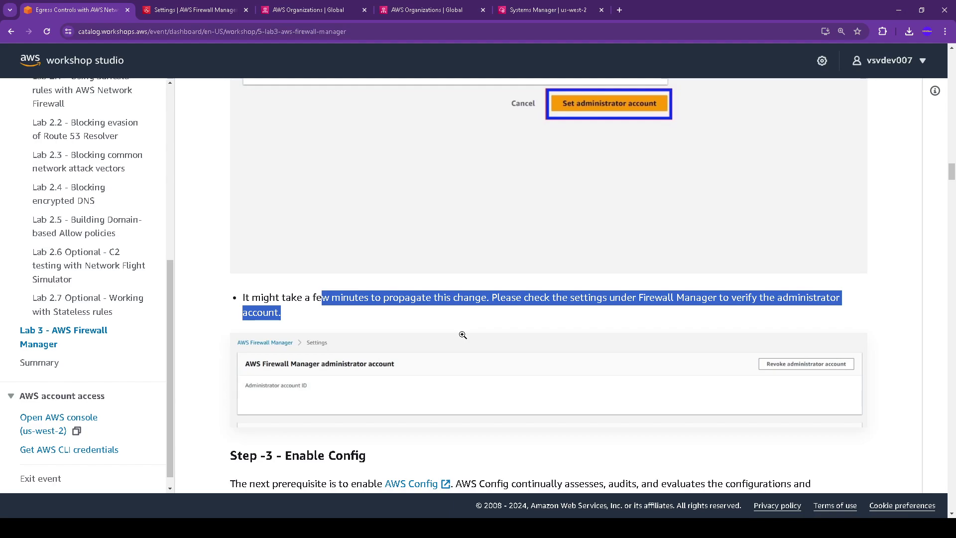
Step: Read the Step 3 instructions for enabling AWS Config with 1-click setup
scroll(463, 335, "down", 4)
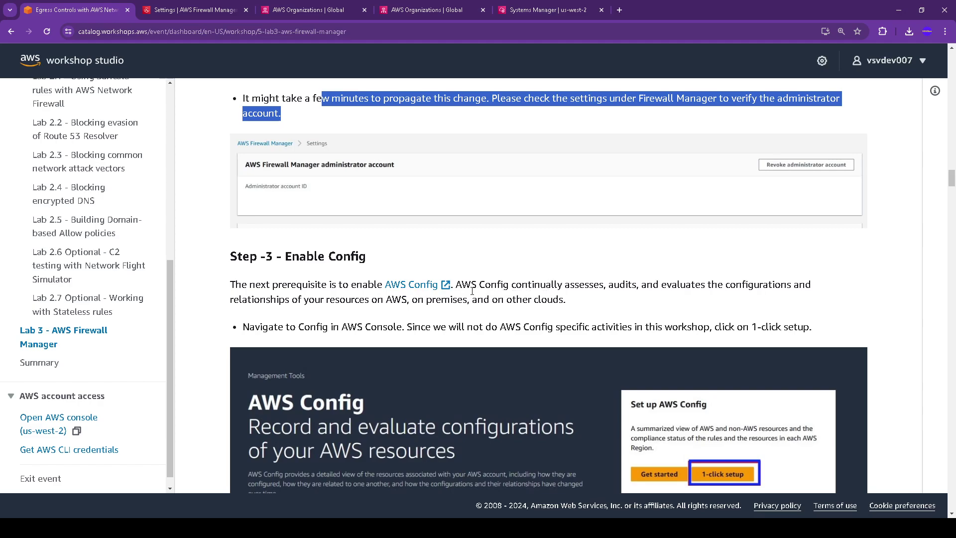
scroll(391, 295, "down", 3)
scroll(390, 292, "down", 6)
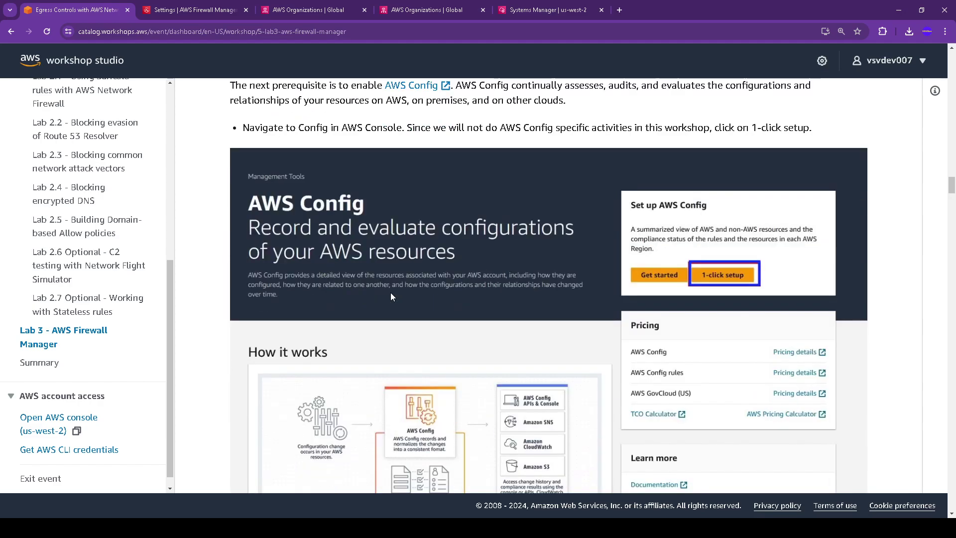
scroll(391, 293, "down", 3)
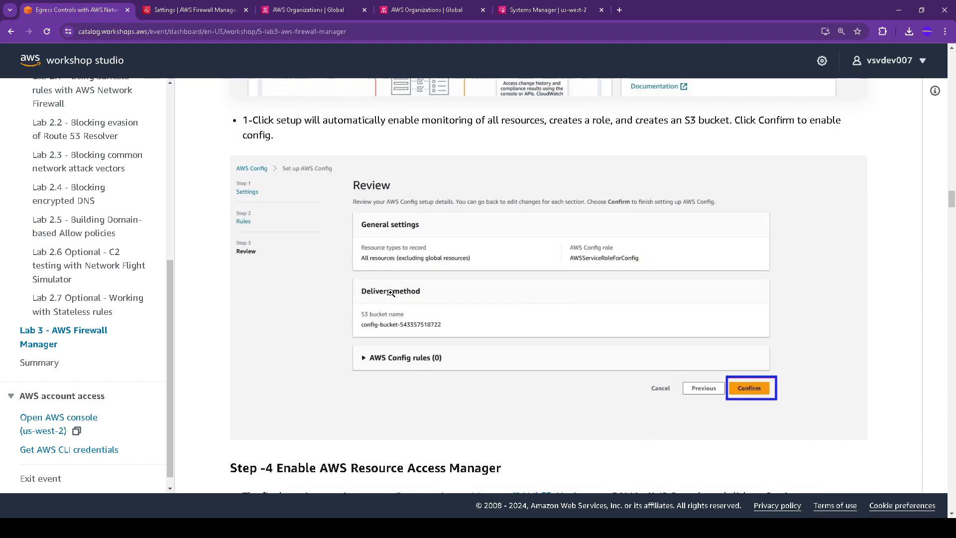
scroll(390, 293, "down", 5)
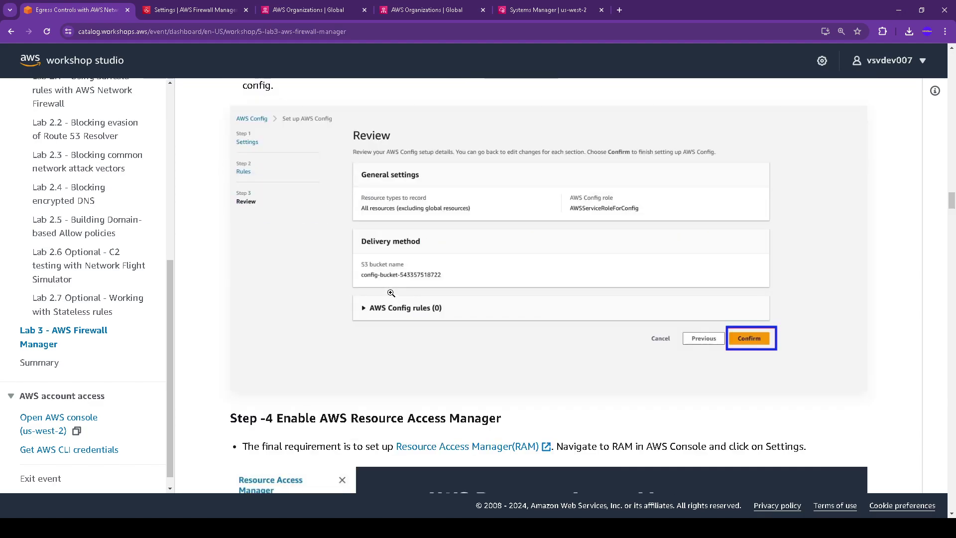
Step: Read the Step 4 instructions for enabling Resource Access Manager sharing with AWS Organizations, through to the Firewall Manager create policy option
scroll(390, 292, "down", 2)
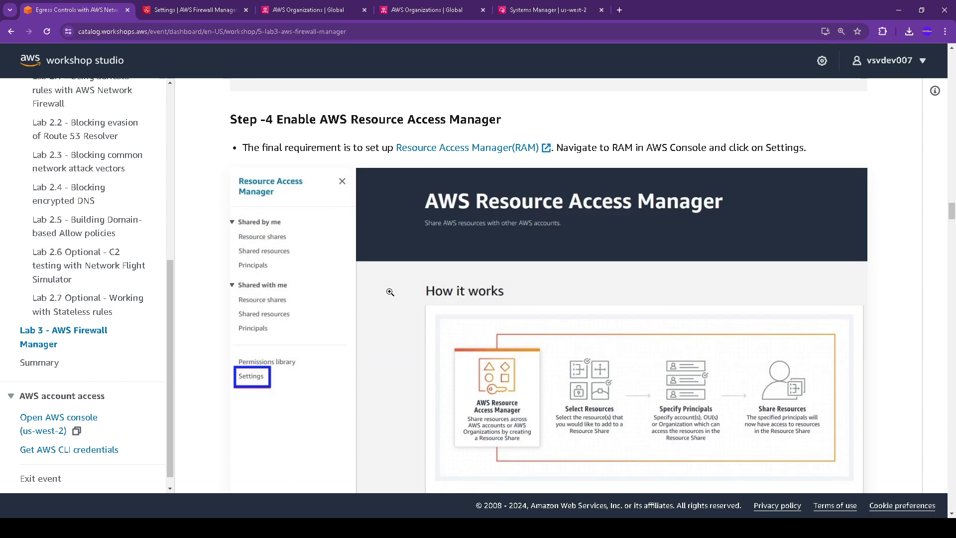
scroll(391, 293, "down", 3)
scroll(391, 293, "down", 3)
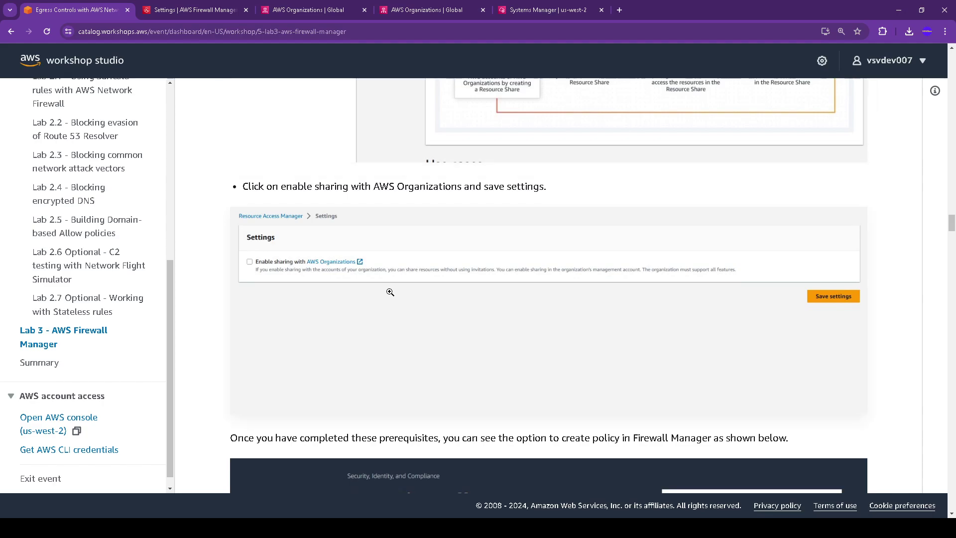
scroll(390, 292, "down", 4)
scroll(391, 292, "down", 2)
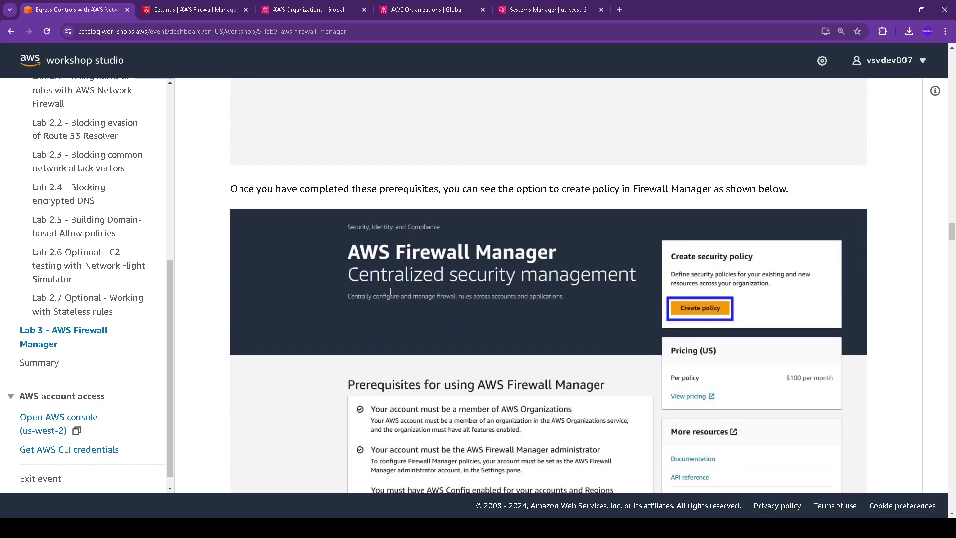
scroll(389, 292, "down", 3)
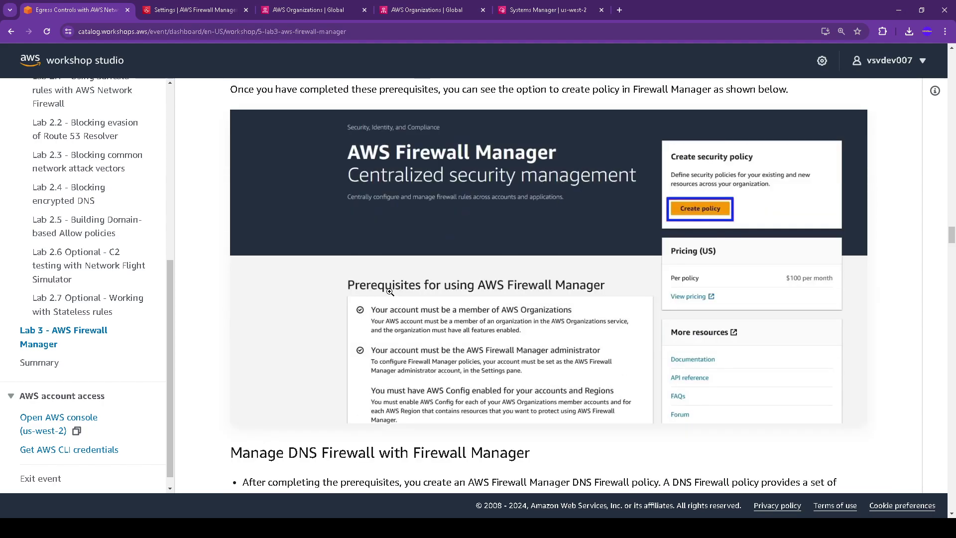
Step: Read how to create a DNS Firewall policy in Firewall Manager, covering its type, name, rule groups and policy action
scroll(391, 297, "down", 3)
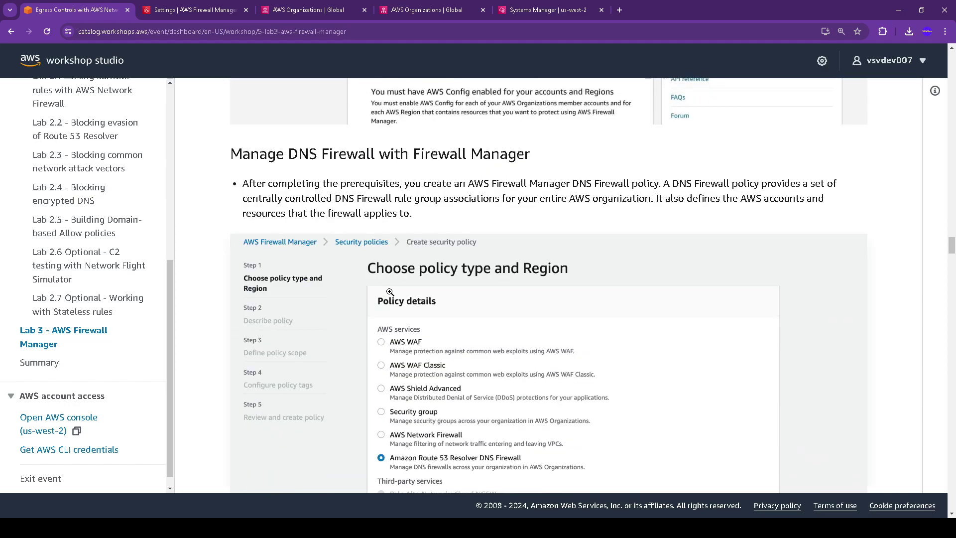
scroll(390, 294, "down", 2)
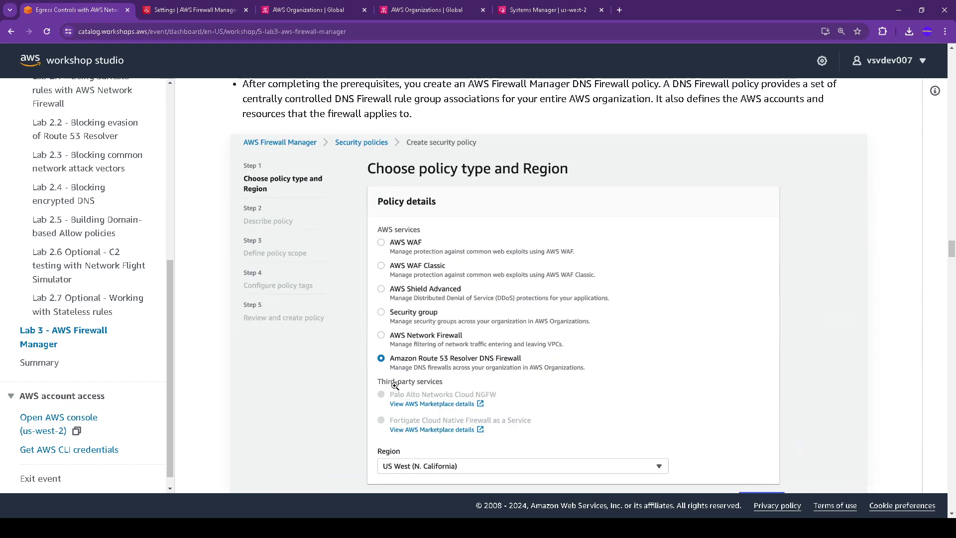
scroll(511, 367, "down", 5)
scroll(512, 367, "down", 3)
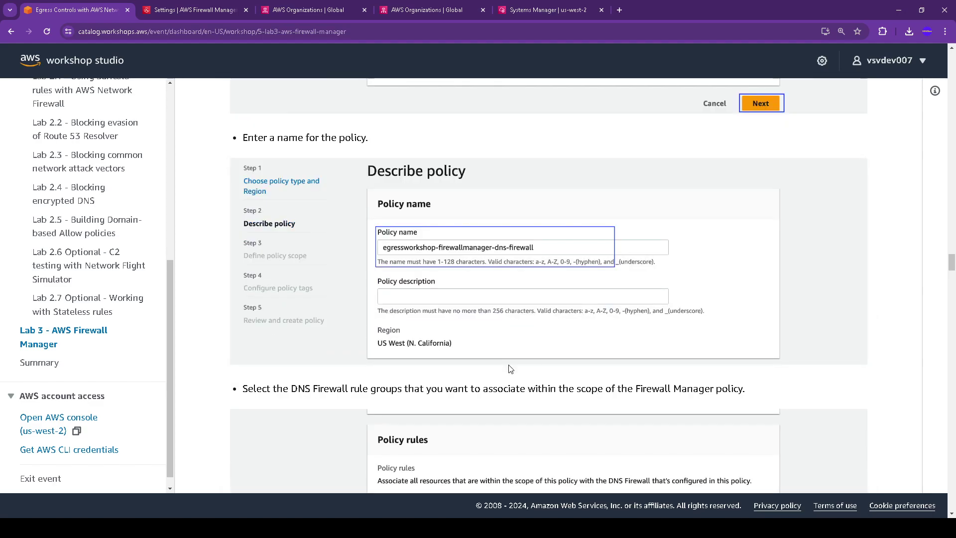
scroll(511, 369, "down", 4)
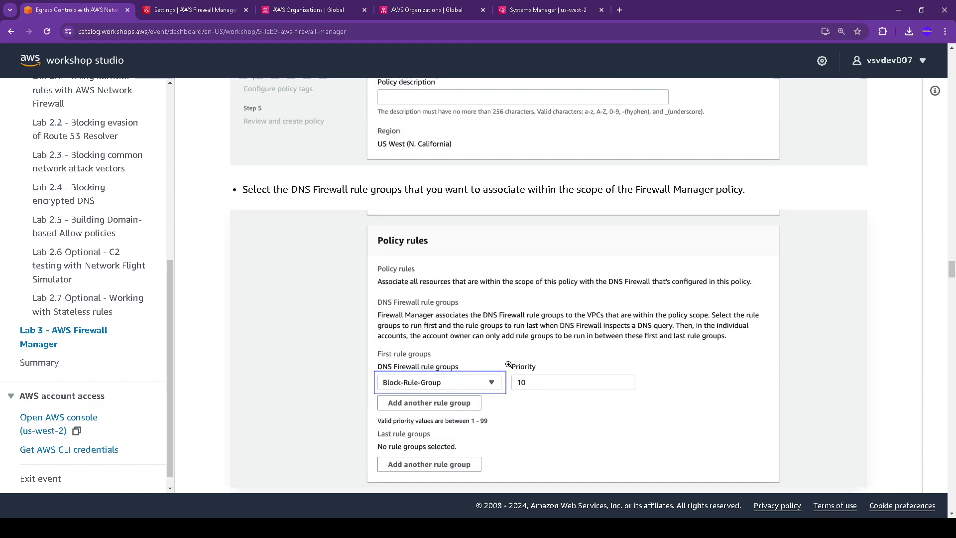
scroll(508, 364, "down", 2)
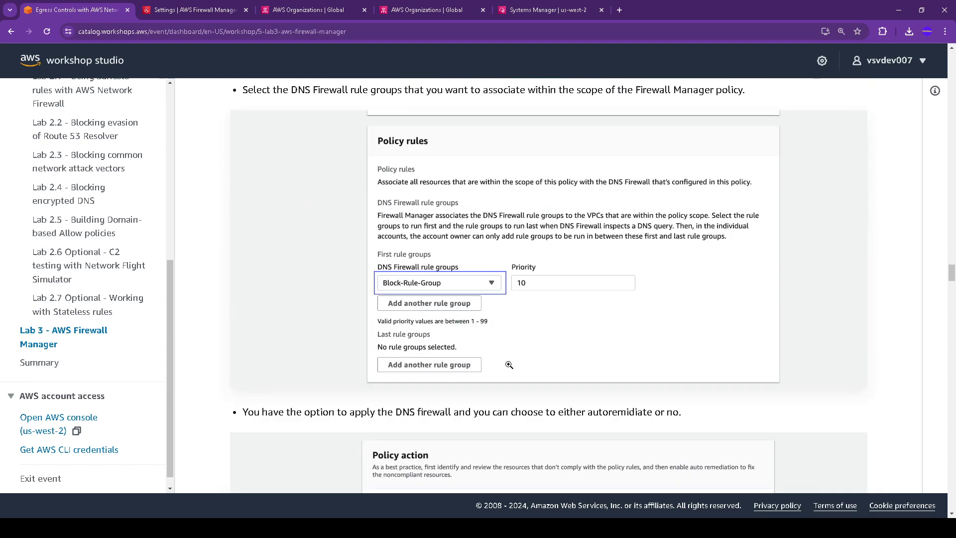
scroll(509, 365, "down", 4)
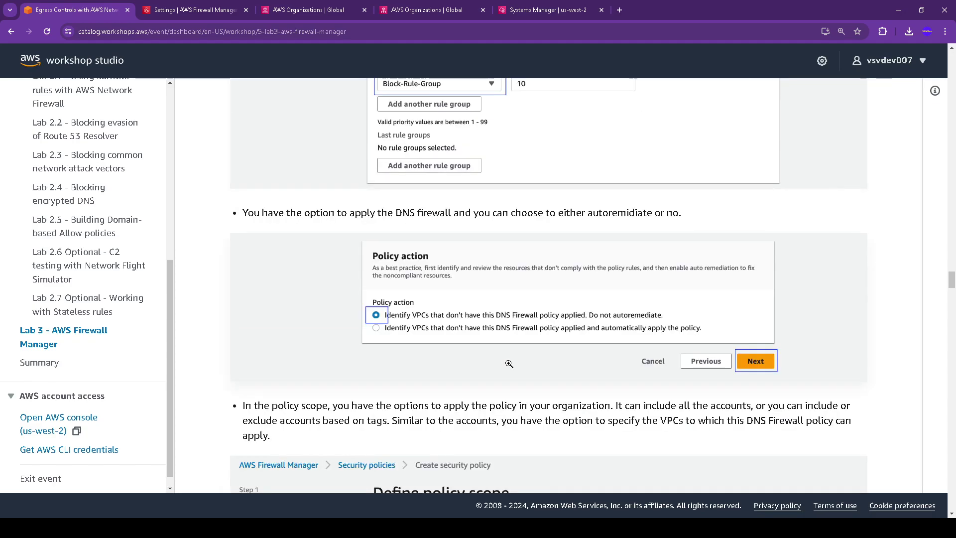
Step: Read how to define the DNS Firewall policy's scope, create the policy, and review account status and noncompliant resources
scroll(509, 364, "down", 7)
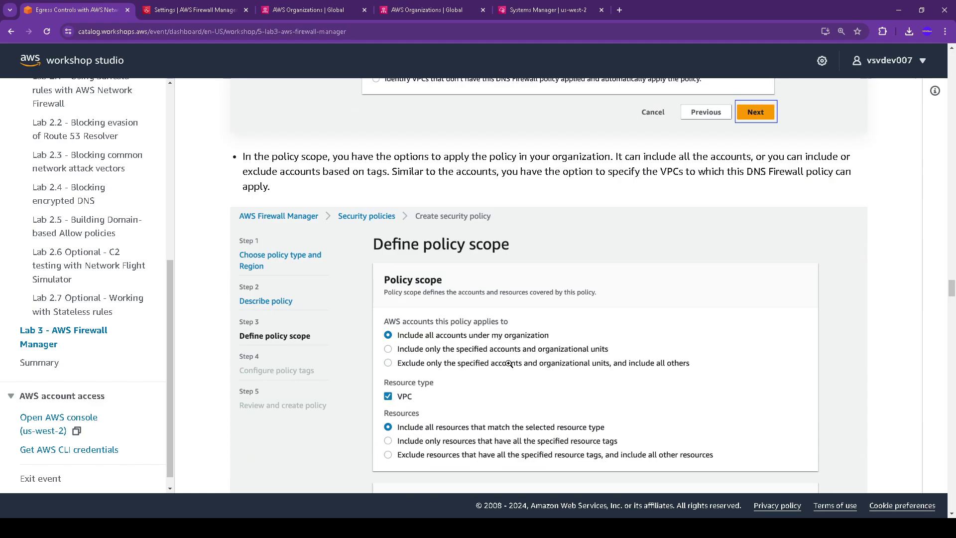
scroll(509, 364, "down", 1)
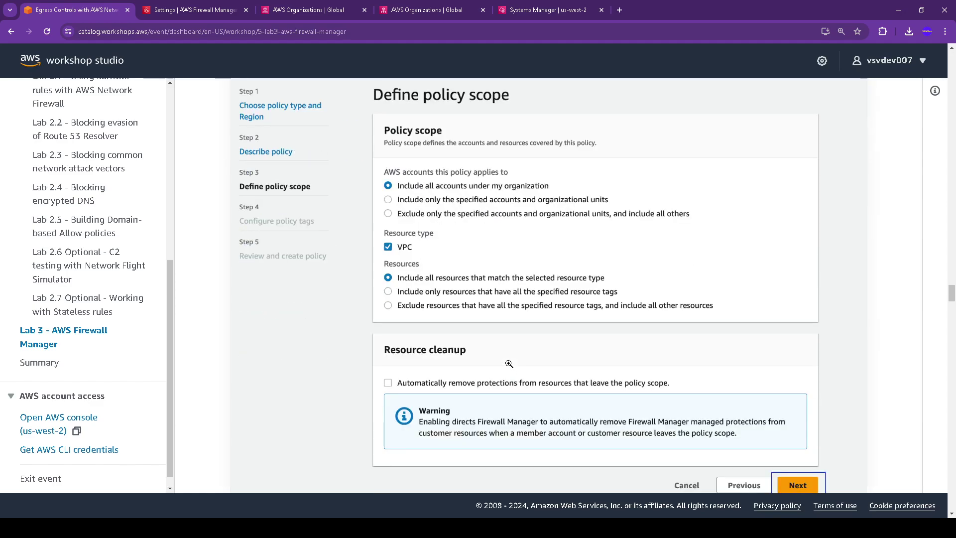
scroll(509, 364, "down", 8)
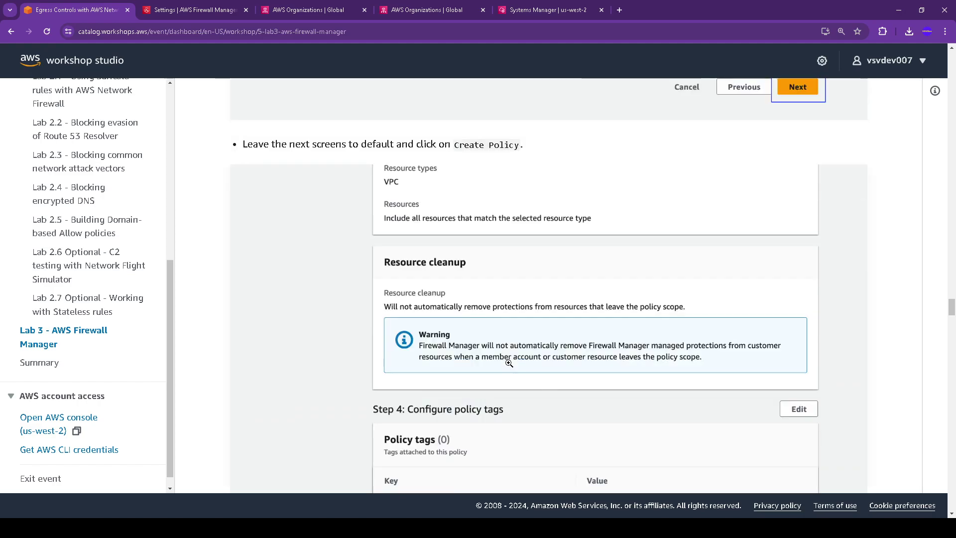
scroll(509, 364, "down", 7)
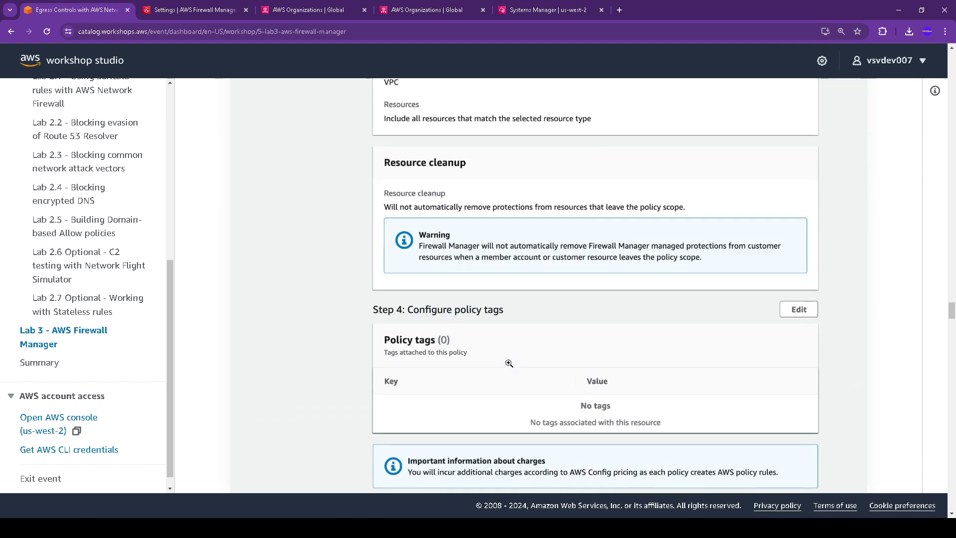
scroll(509, 363, "down", 3)
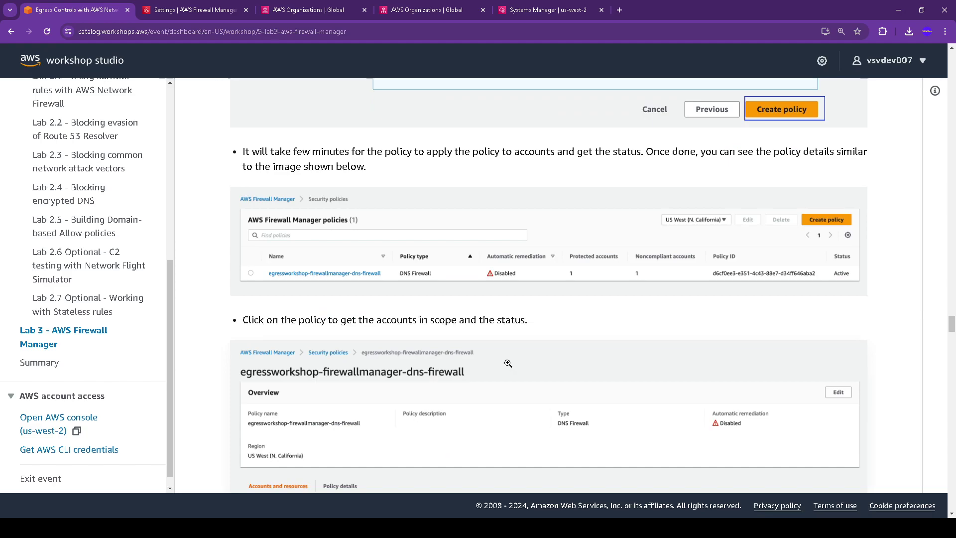
scroll(507, 363, "down", 10)
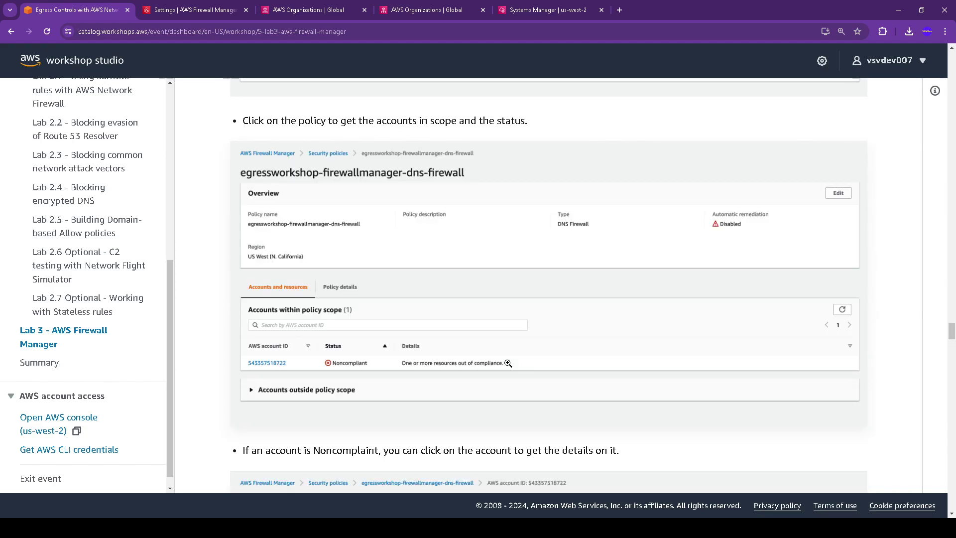
scroll(508, 363, "down", 3)
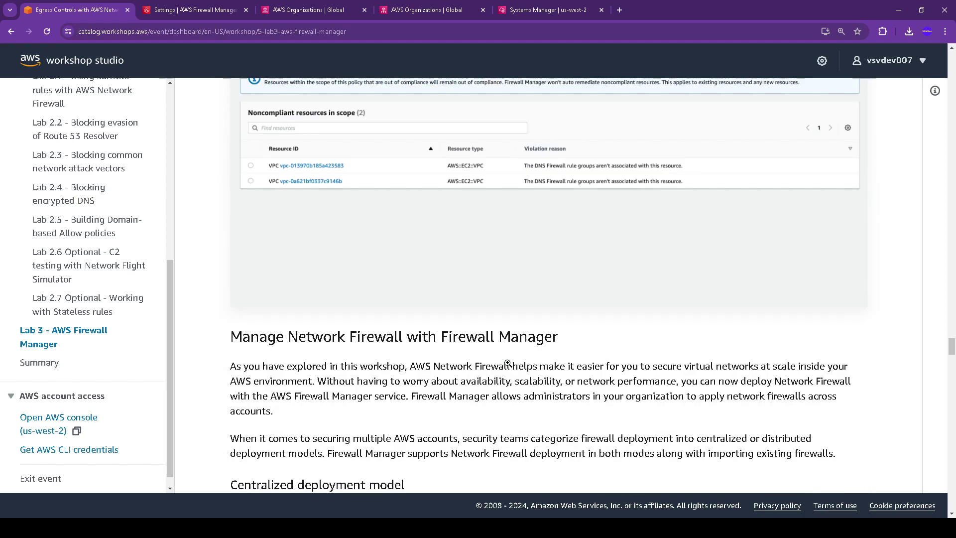
Step: Read the Manage Network Firewall with Firewall Manager section on the centralized and distributed deployment models
scroll(508, 363, "down", 4)
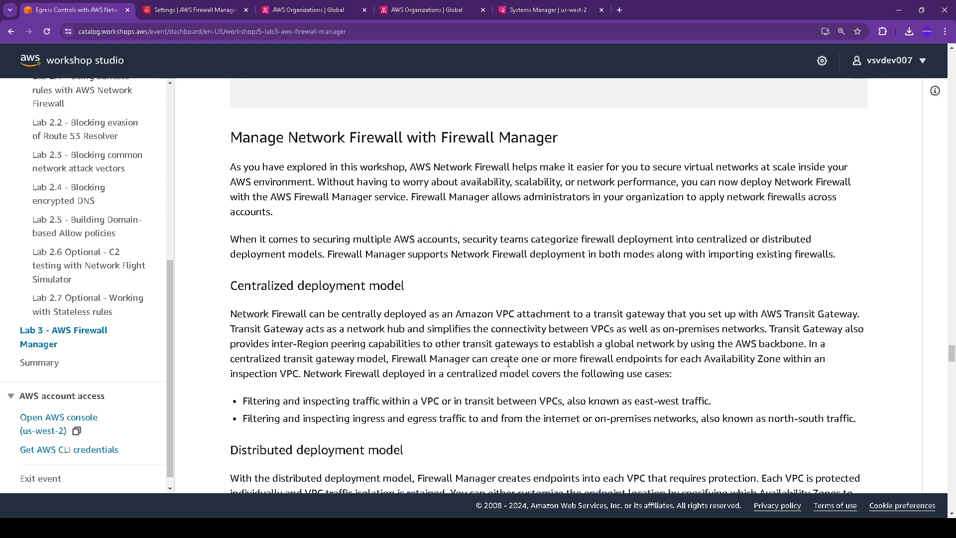
scroll(507, 363, "down", 1)
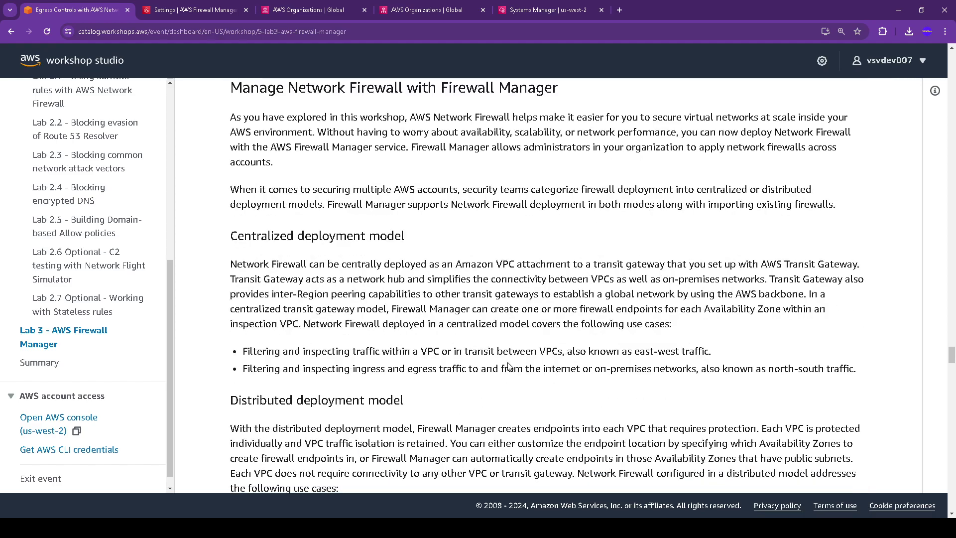
scroll(508, 366, "down", 4)
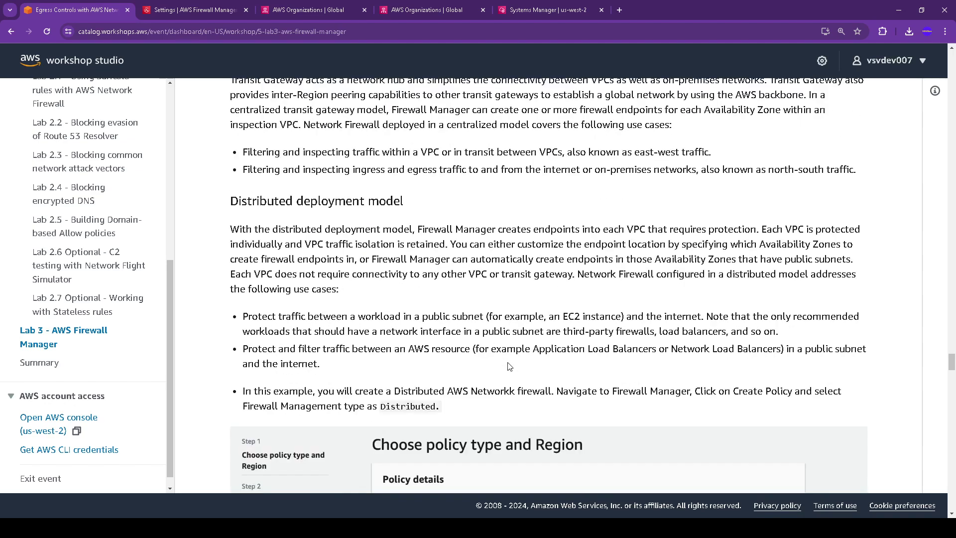
Step: Read how to create a distributed Network Firewall policy, covering its type, name, stateless default actions, and stateful rule order and rule groups
scroll(510, 366, "down", 7)
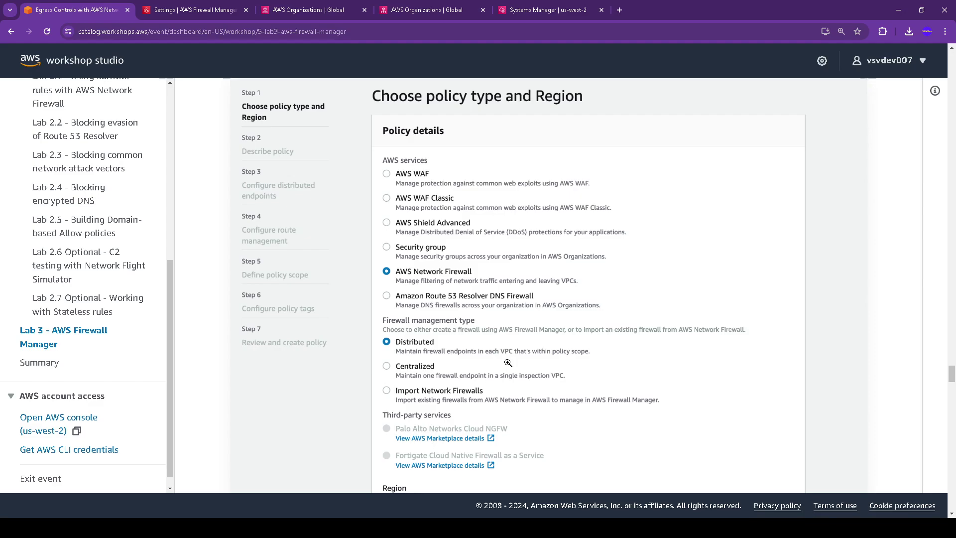
scroll(508, 362, "down", 9)
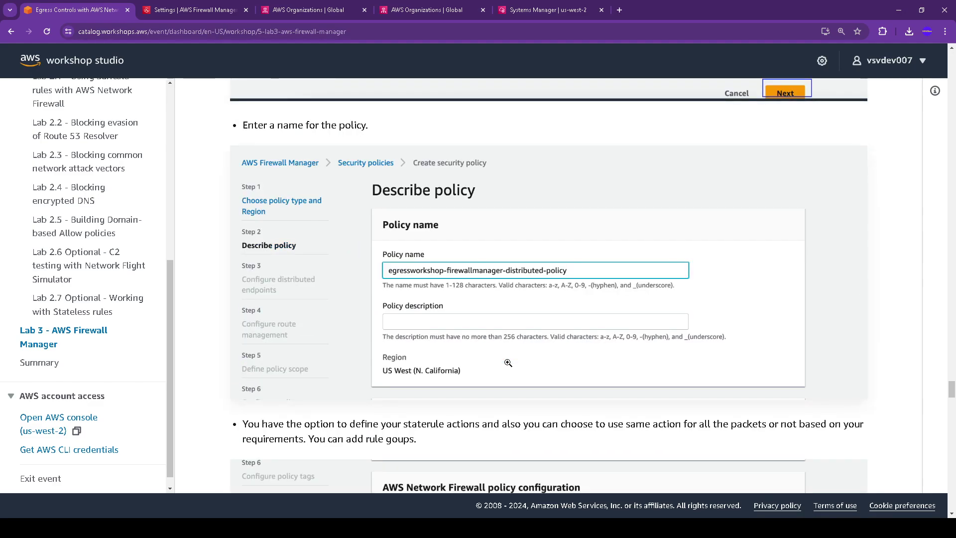
scroll(508, 362, "down", 7)
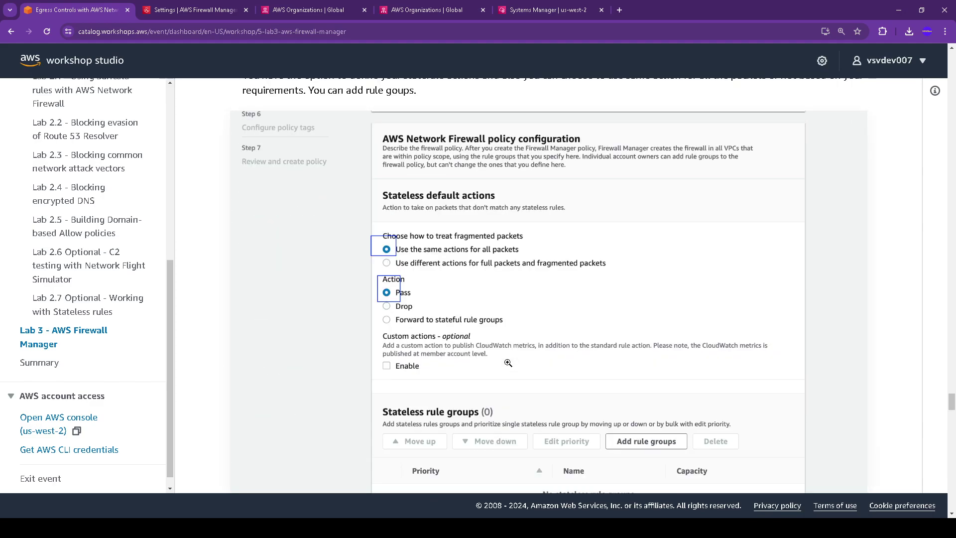
scroll(508, 362, "down", 3)
scroll(508, 363, "down", 4)
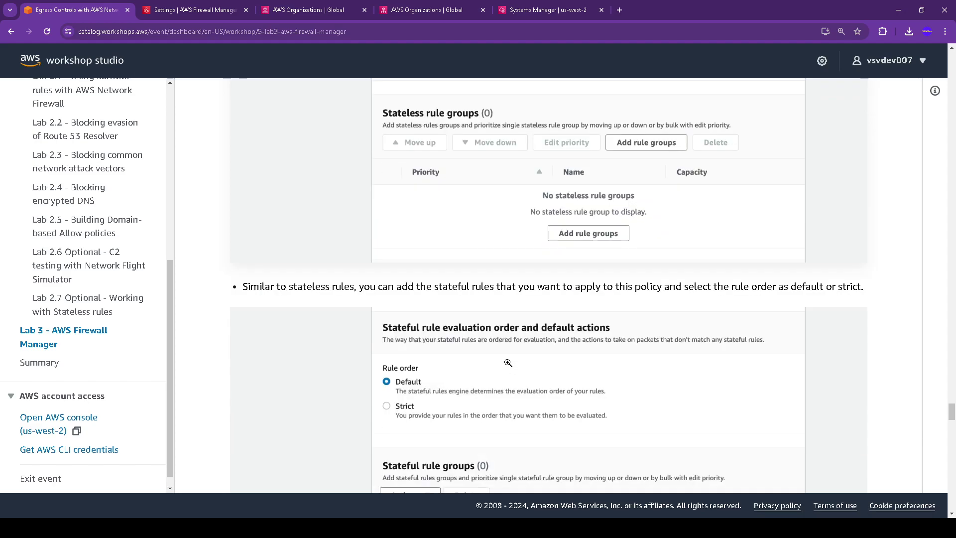
scroll(508, 363, "down", 4)
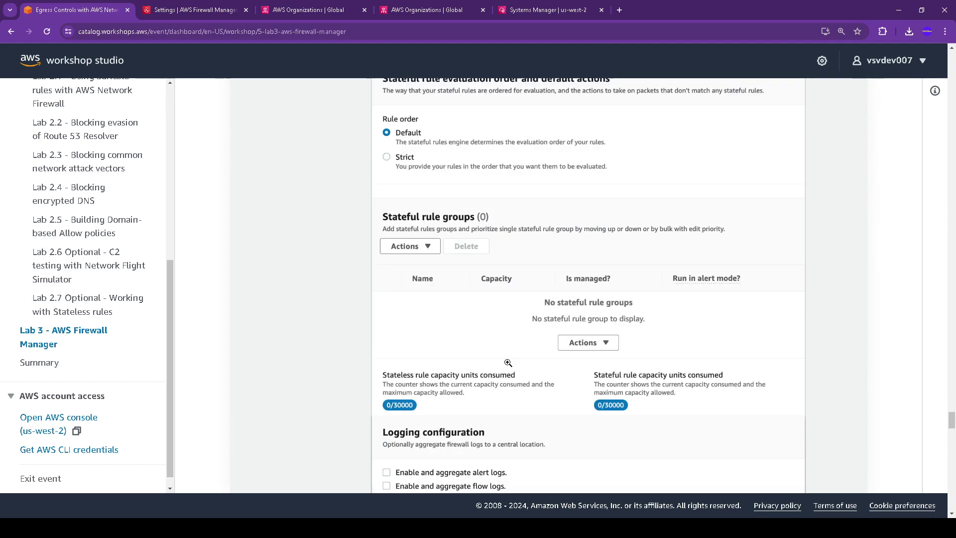
Step: Read how to configure the distributed policy's firewall endpoints, route management monitoring, and required cross-AZ traffic
scroll(508, 362, "down", 8)
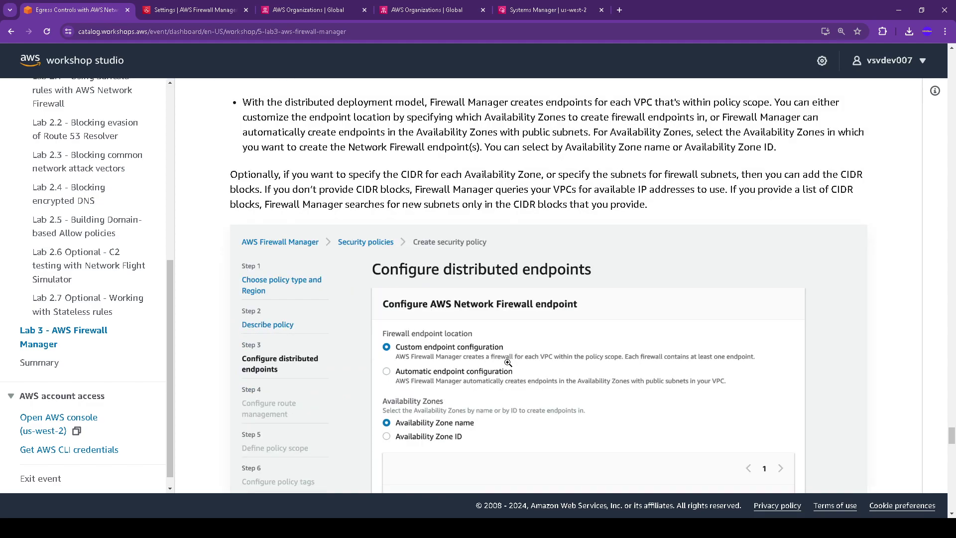
scroll(508, 362, "down", 8)
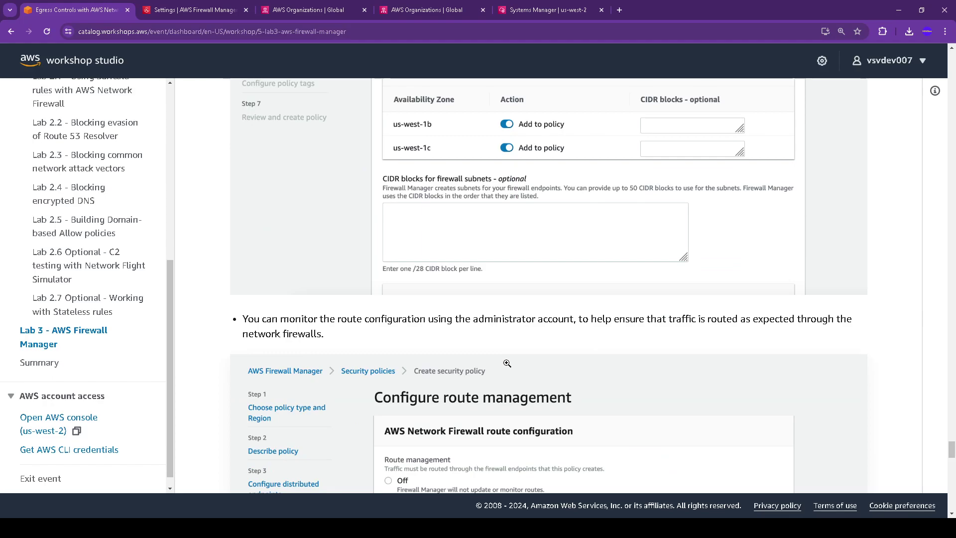
scroll(507, 363, "down", 4)
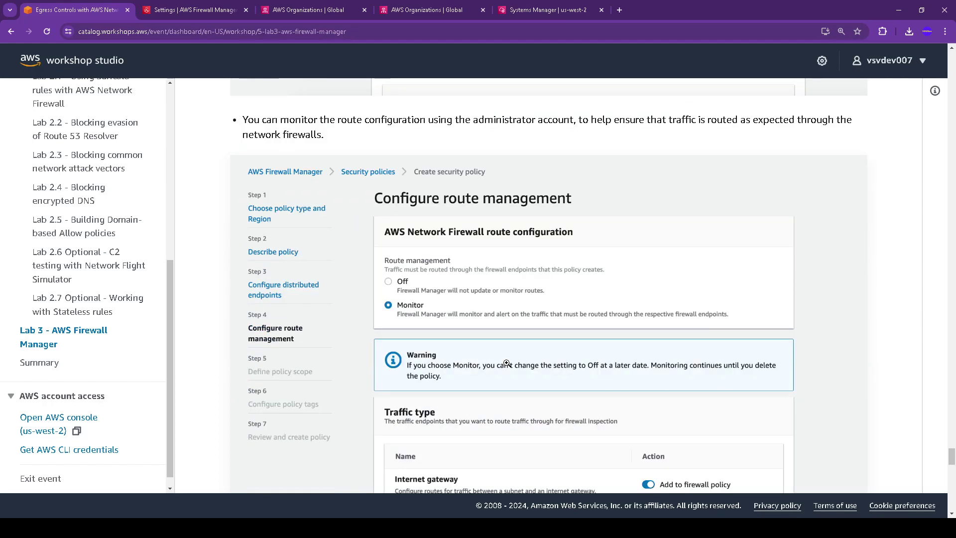
scroll(507, 364, "down", 1)
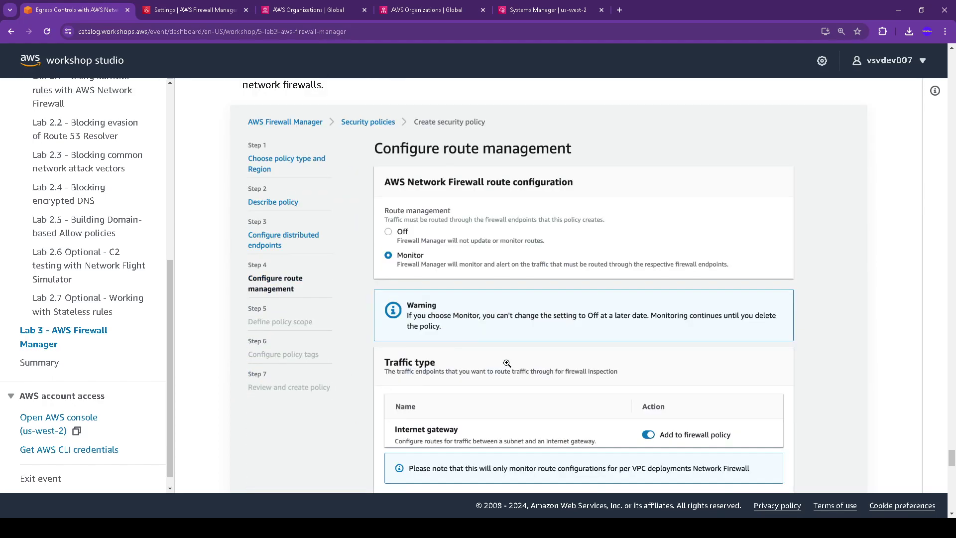
scroll(507, 363, "down", 1)
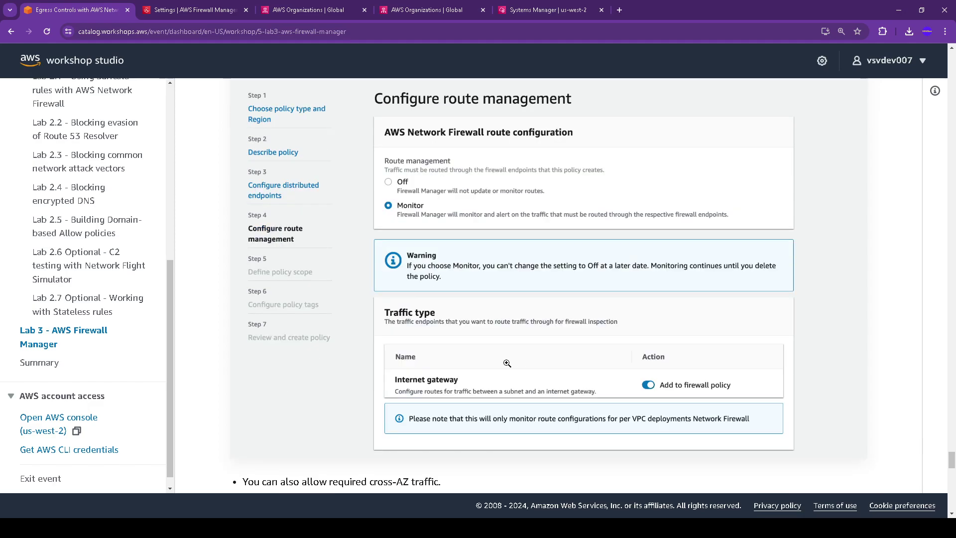
scroll(507, 363, "down", 5)
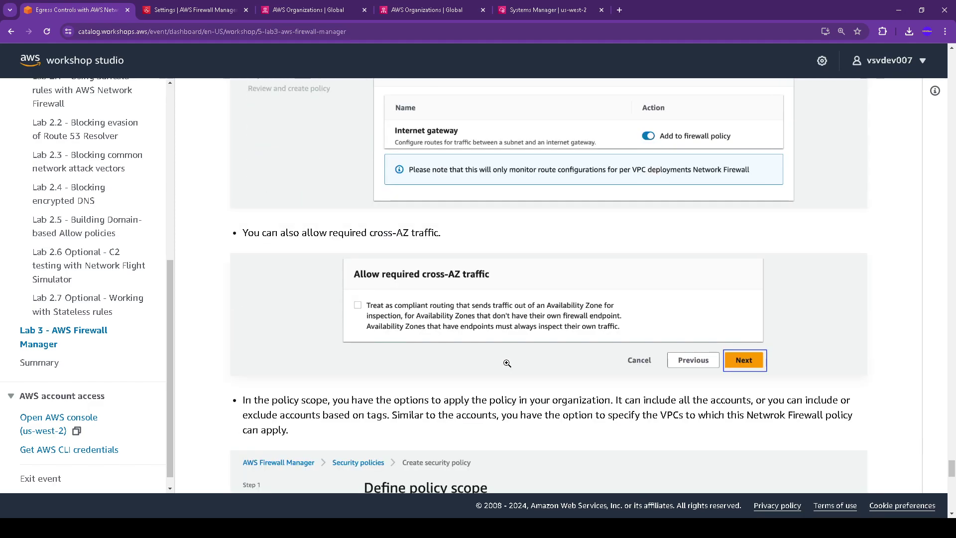
Step: Read how to define the Network Firewall policy's scope, create the policy, and check account status and compliance
scroll(507, 363, "down", 8)
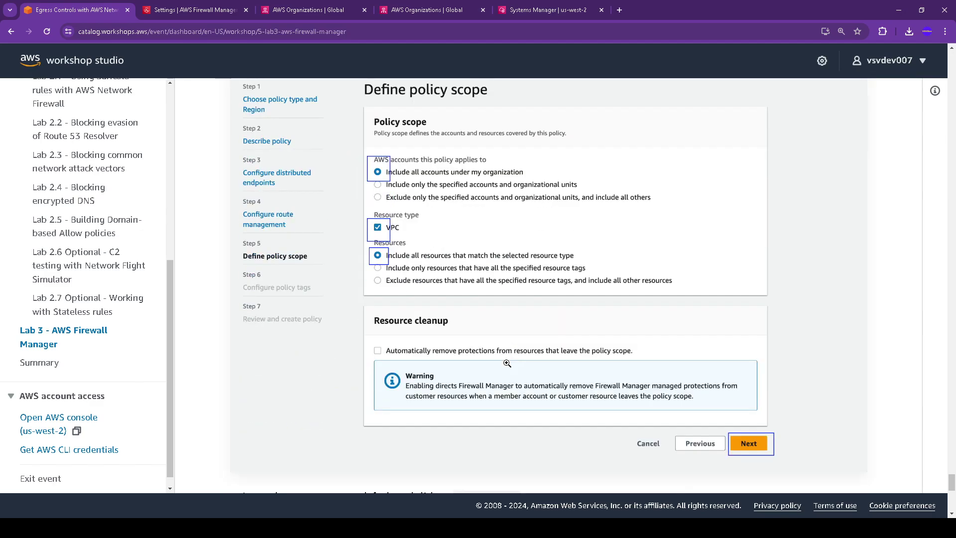
scroll(507, 363, "down", 7)
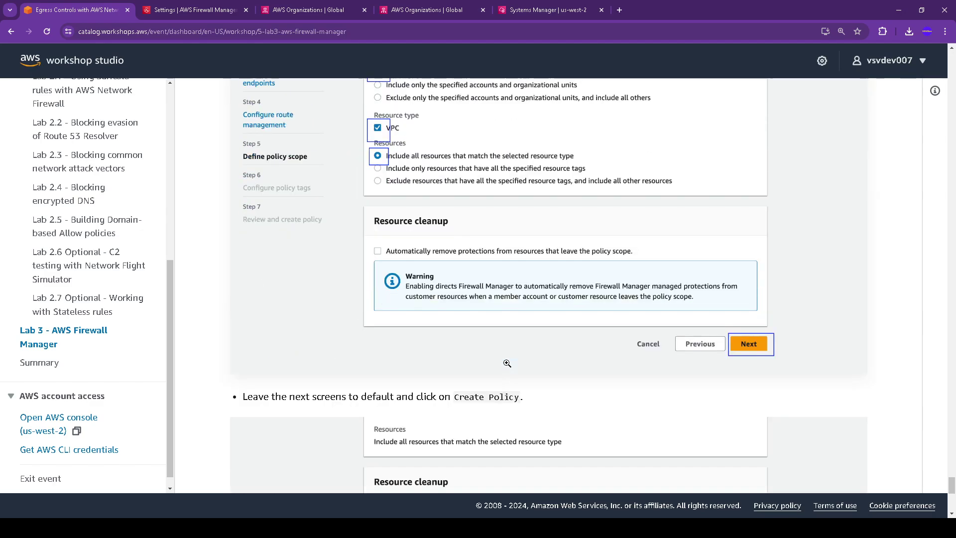
scroll(507, 363, "down", 1)
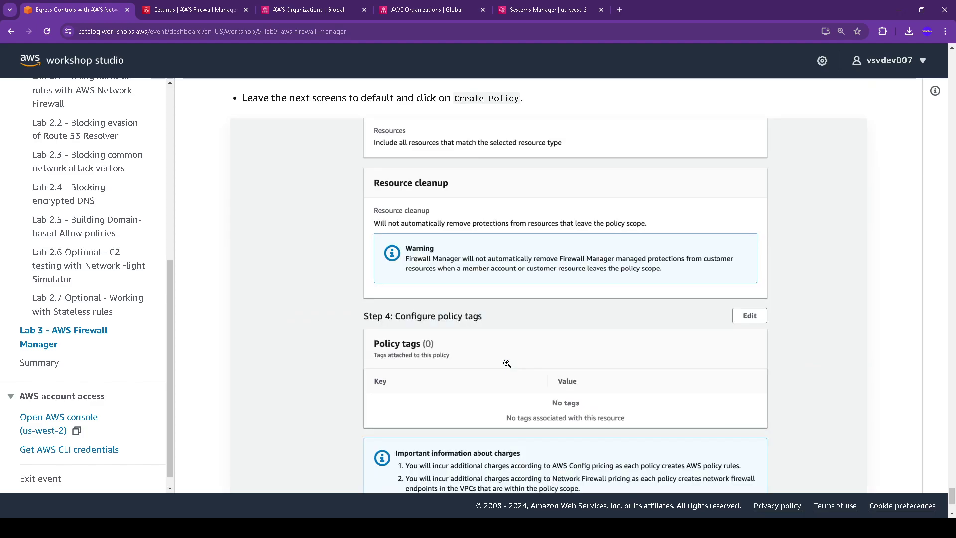
scroll(507, 363, "down", 1)
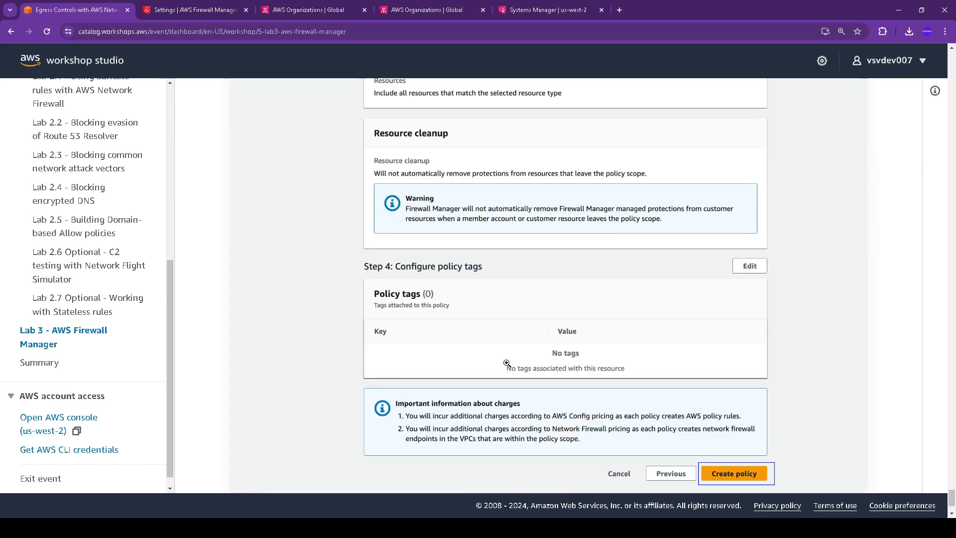
scroll(507, 363, "down", 2)
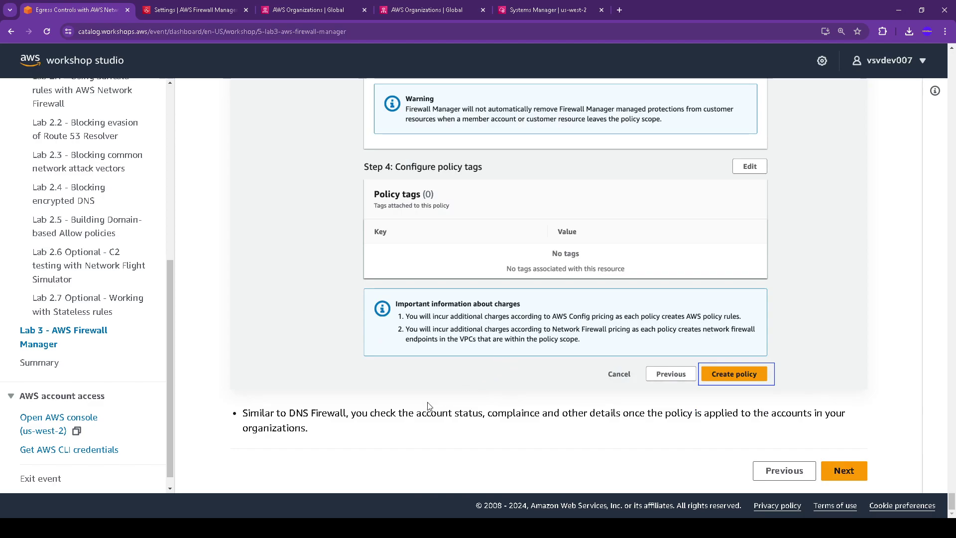
left_click_drag(303, 413, 441, 452)
Step: Go to the workshop's Summary page, read its overview and resources, and open the egress-check.sh artifact
left_click(844, 470)
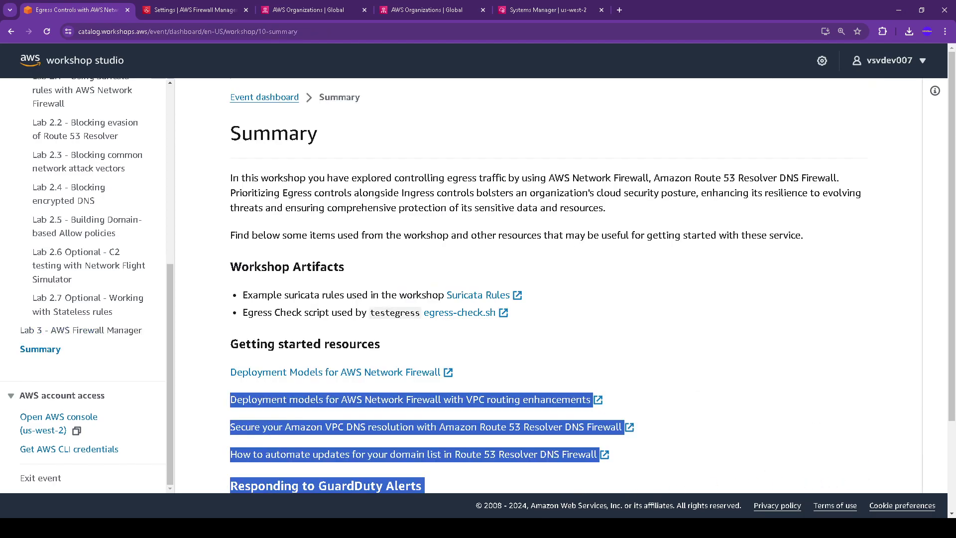
left_click(871, 369)
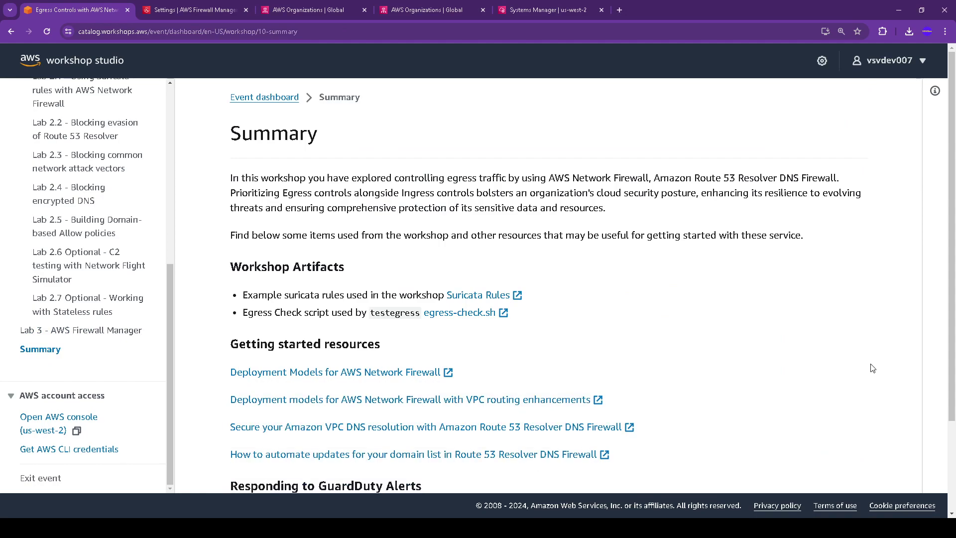
left_click_drag(225, 137, 366, 137)
left_click_drag(231, 177, 857, 249)
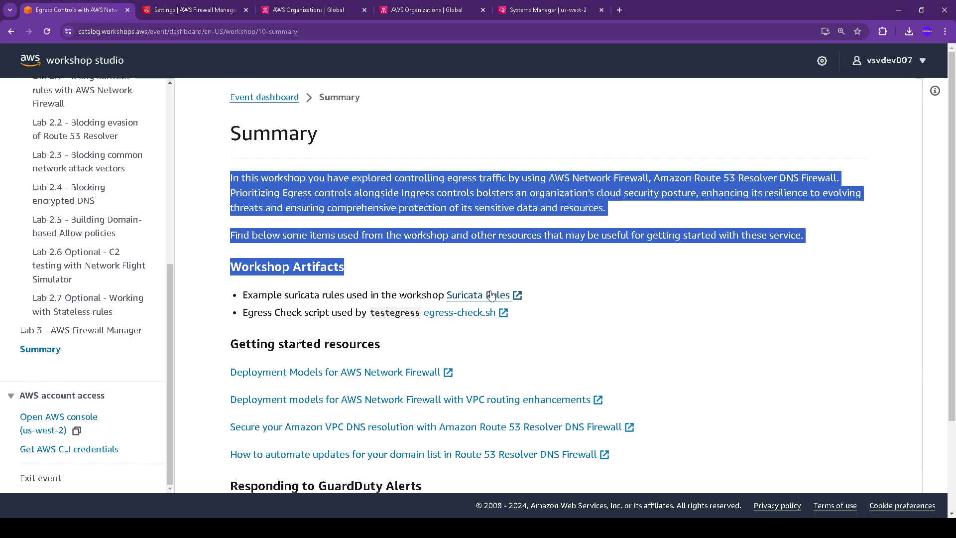
scroll(437, 361, "down", 2)
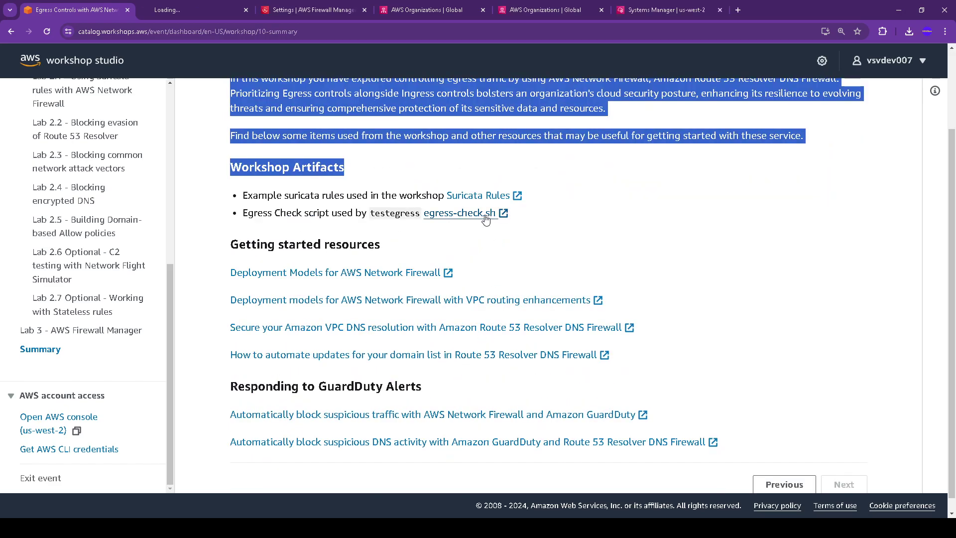
left_click(194, 10)
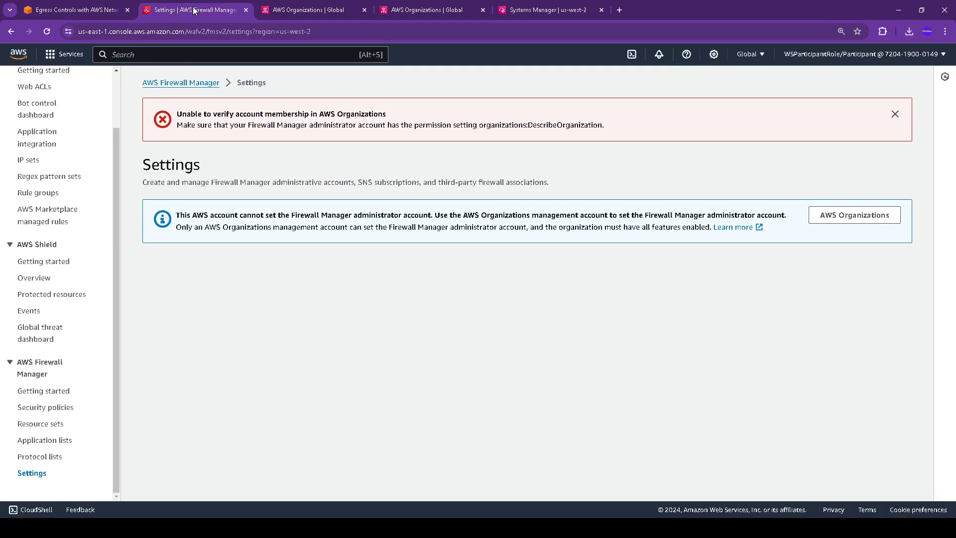
left_click(285, 7)
left_click(195, 10)
left_click(306, 10)
left_click(422, 12)
left_click(547, 5)
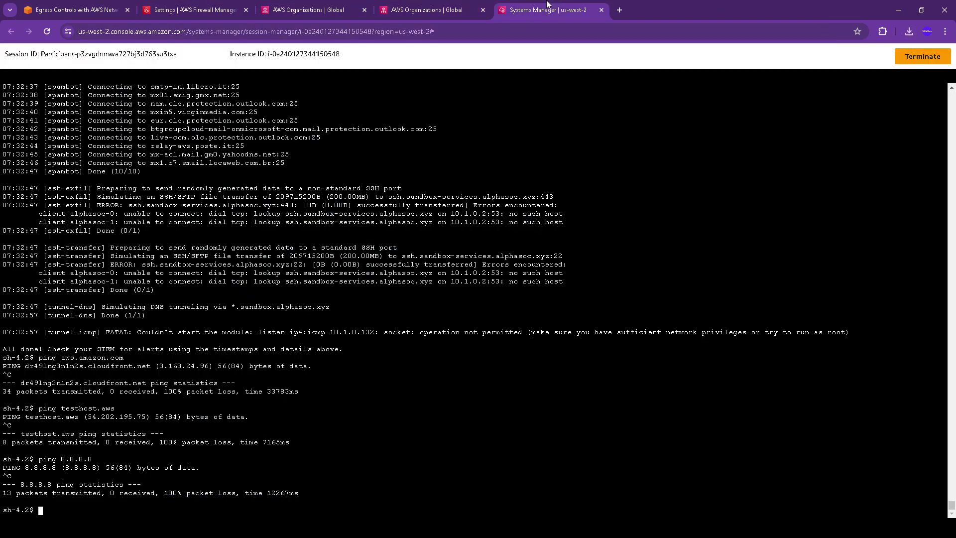
left_click(199, 10)
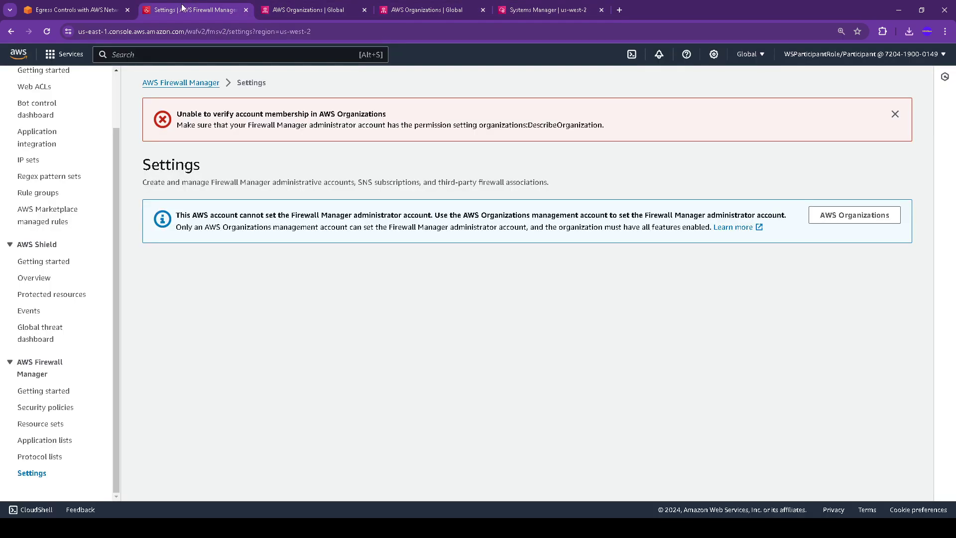
left_click(86, 7)
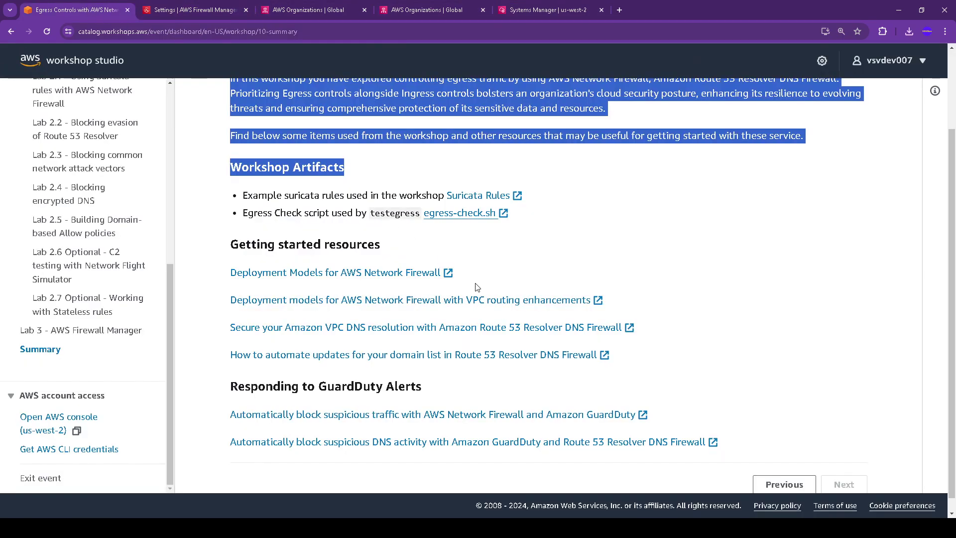
Step: Switch to Online Notepad and replace all its existing text with the copied contents of the egress-check.sh script
left_click(910, 31)
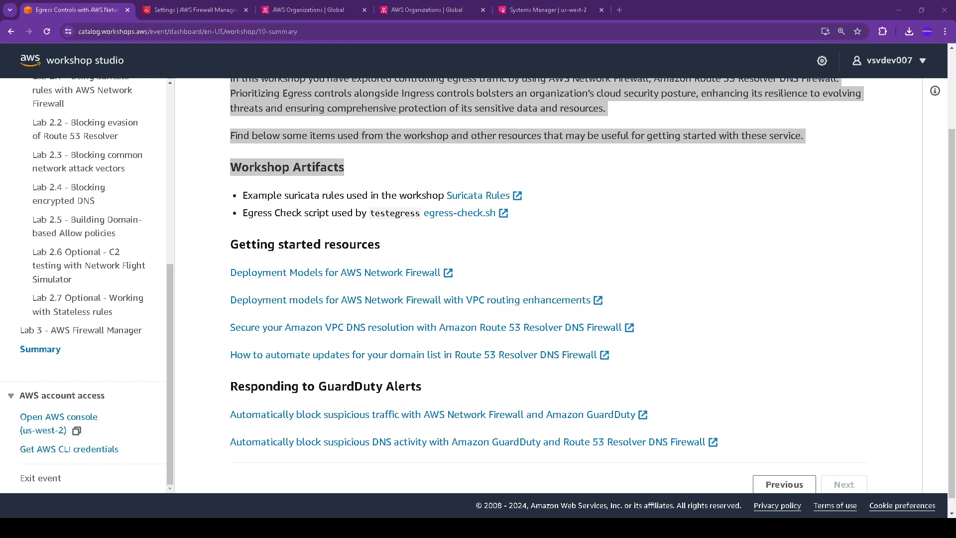
left_click(619, 10)
left_click(619, 10)
left_click(375, 49)
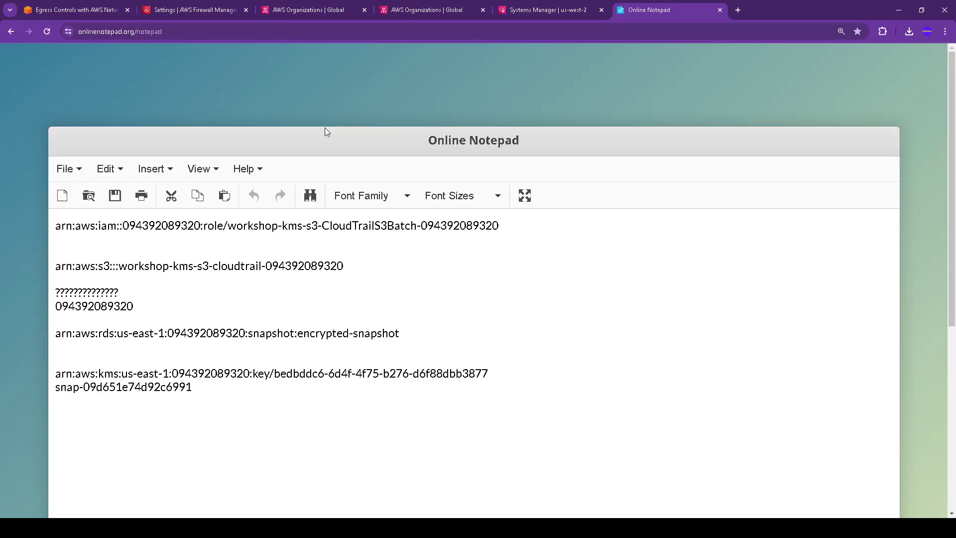
left_click_drag(252, 406, 25, 208)
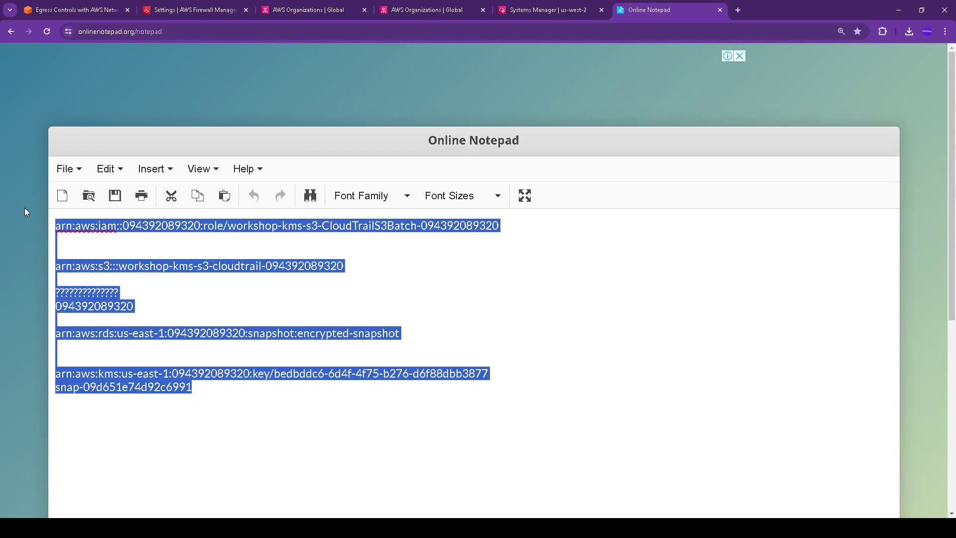
key("Delete")
key("ctrl+v")
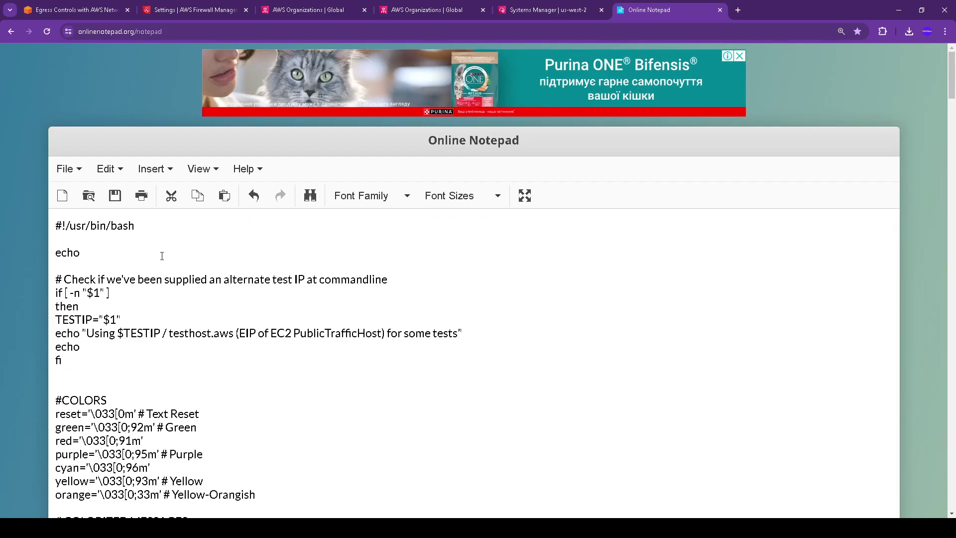
Step: Read the script's opening part, covering the alternate test IP check, color and message definitions, and the valid_ip function
scroll(283, 325, "down", 1)
scroll(283, 325, "down", 2)
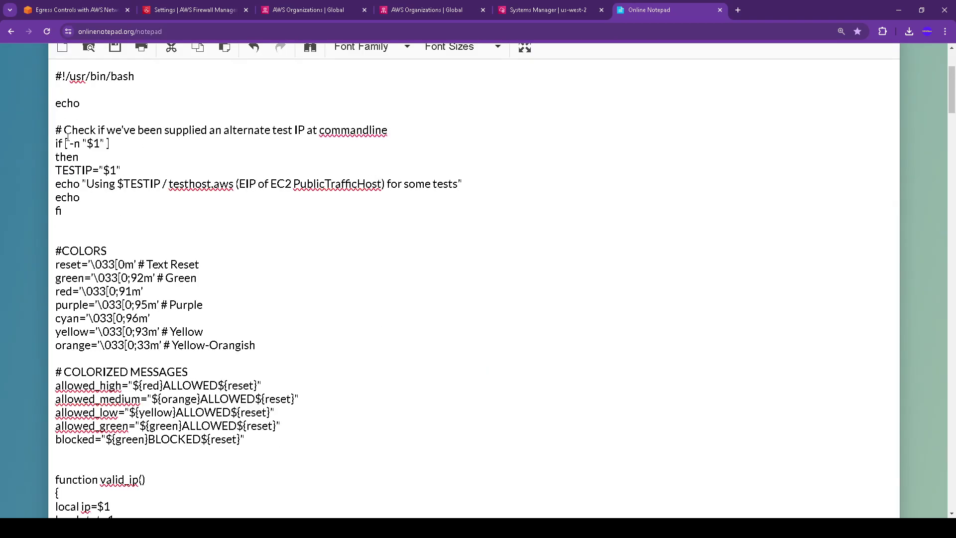
scroll(107, 214, "down", 1)
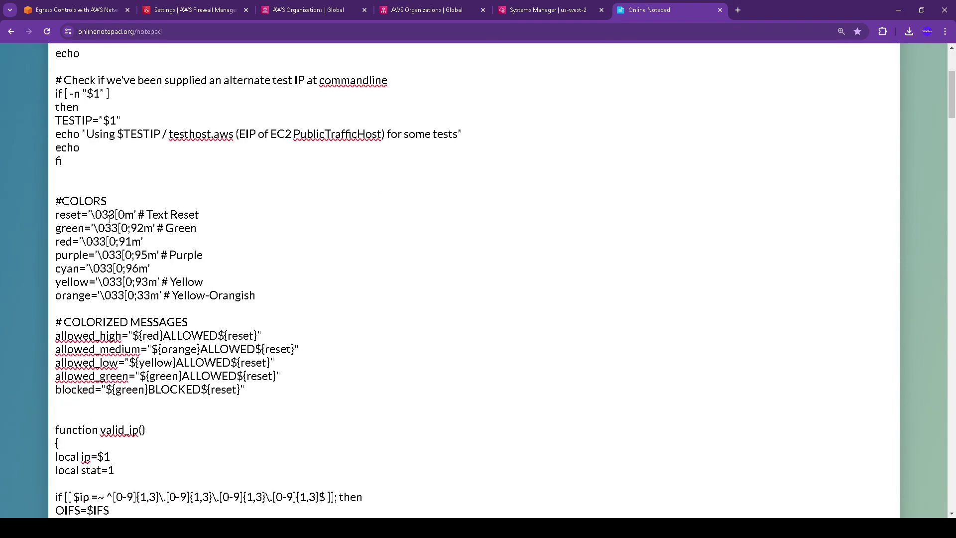
scroll(110, 219, "down", 1)
scroll(111, 220, "down", 1)
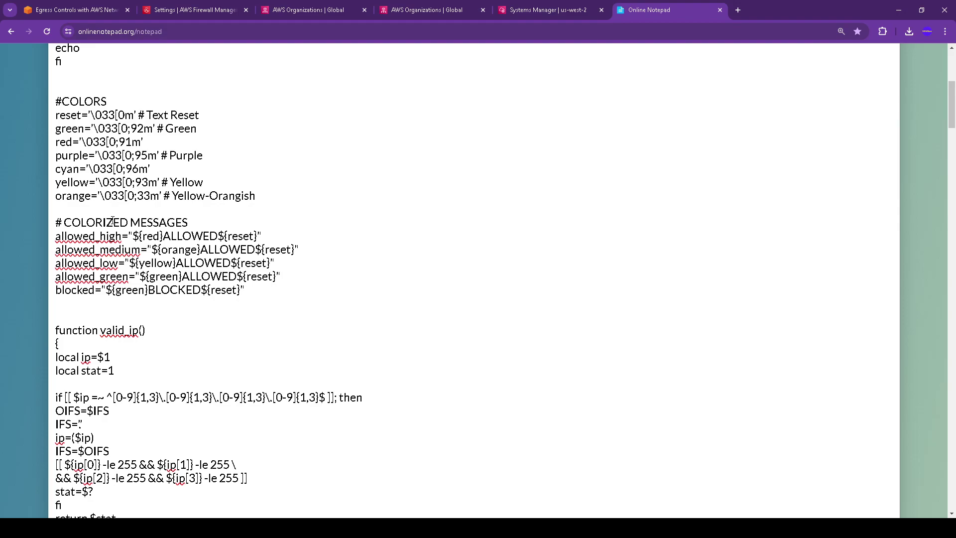
scroll(112, 220, "down", 2)
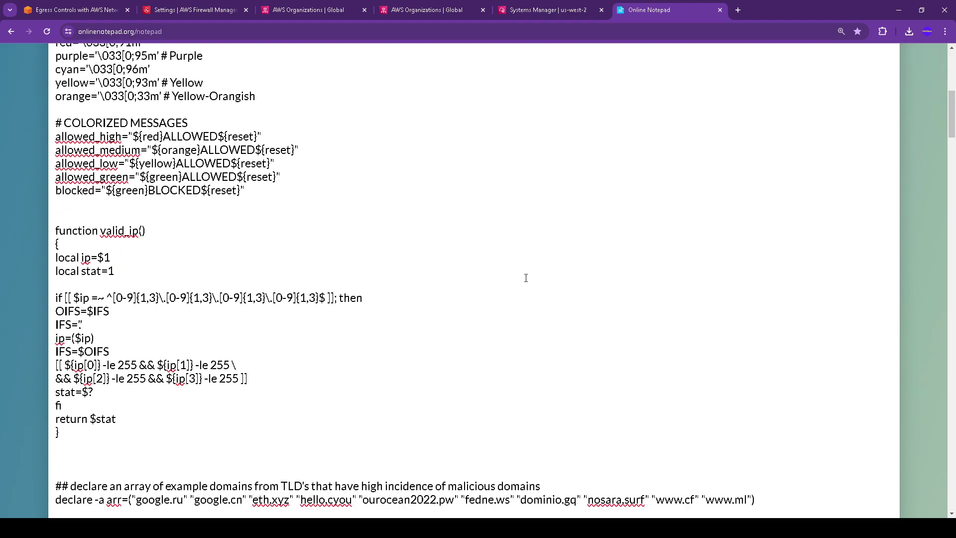
Step: Read the script's R53 DNS Firewall checks, from the abused top-level domain array to the AWS managed botnet, malware and threat lists
scroll(529, 281, "down", 2)
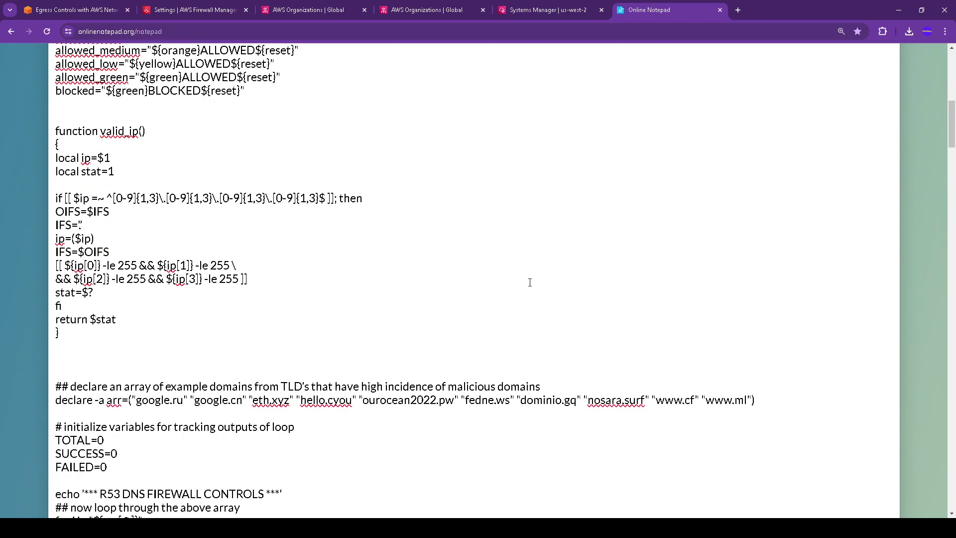
scroll(529, 282, "down", 2)
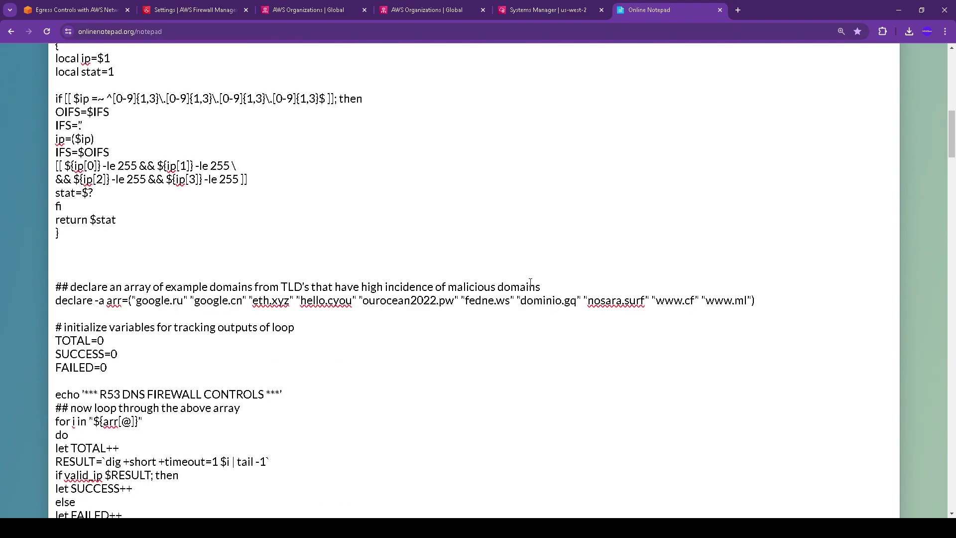
scroll(531, 283, "down", 2)
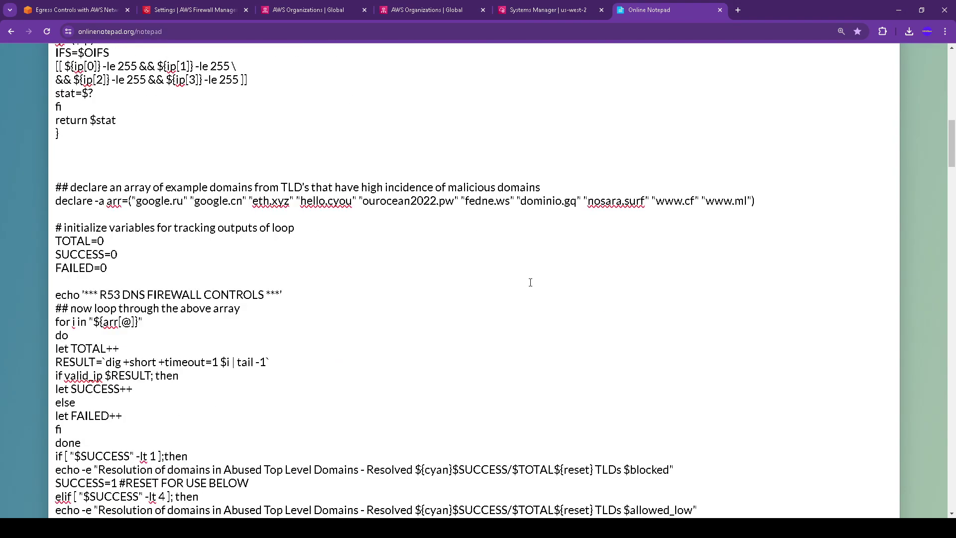
scroll(530, 283, "down", 2)
scroll(530, 282, "down", 2)
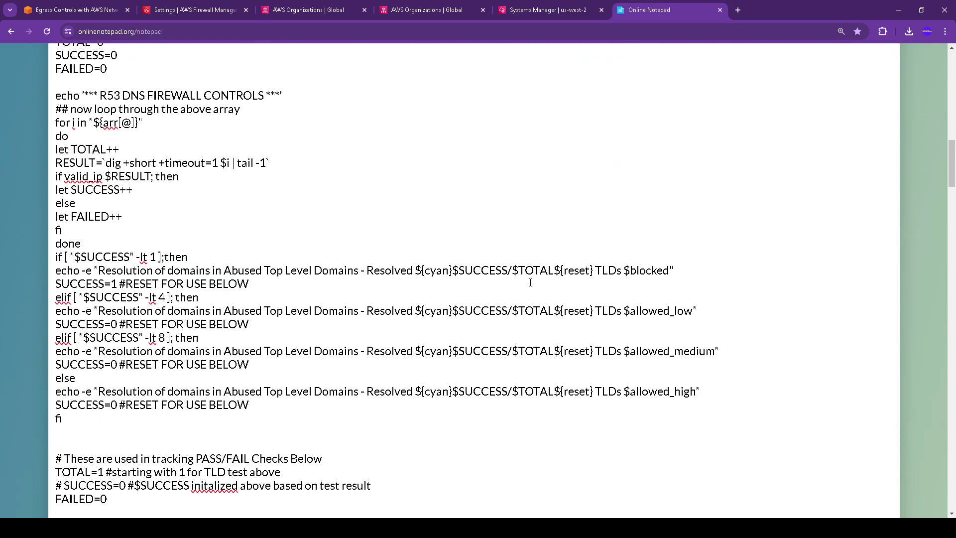
scroll(530, 283, "down", 8)
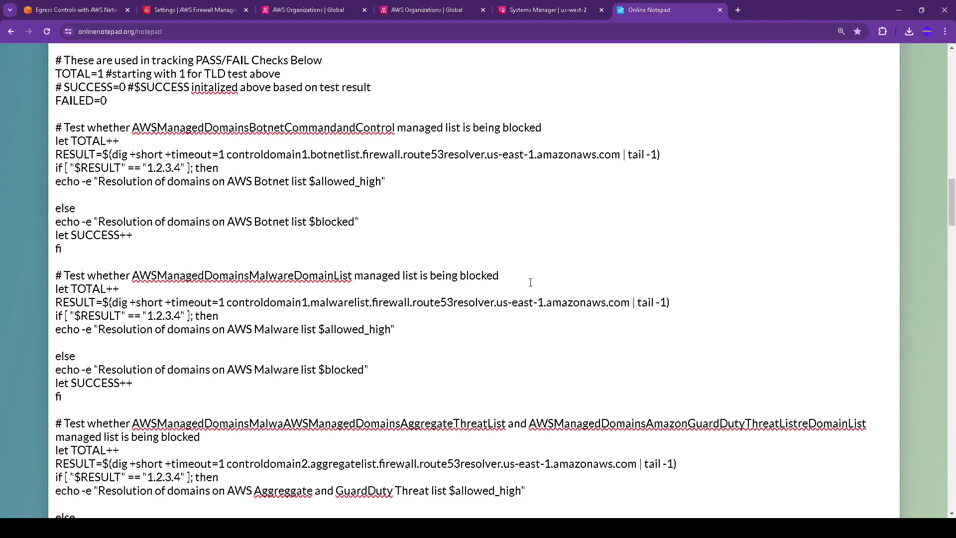
scroll(531, 282, "down", 7)
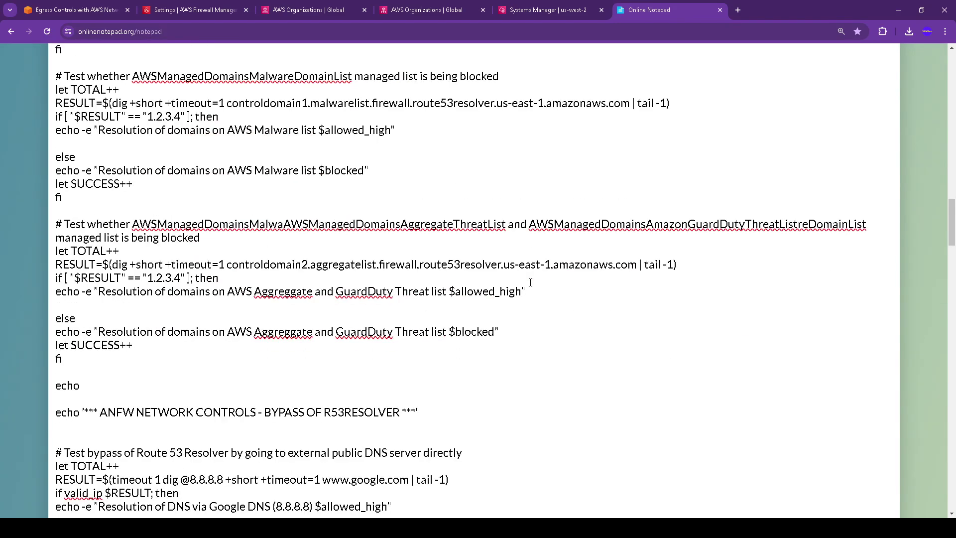